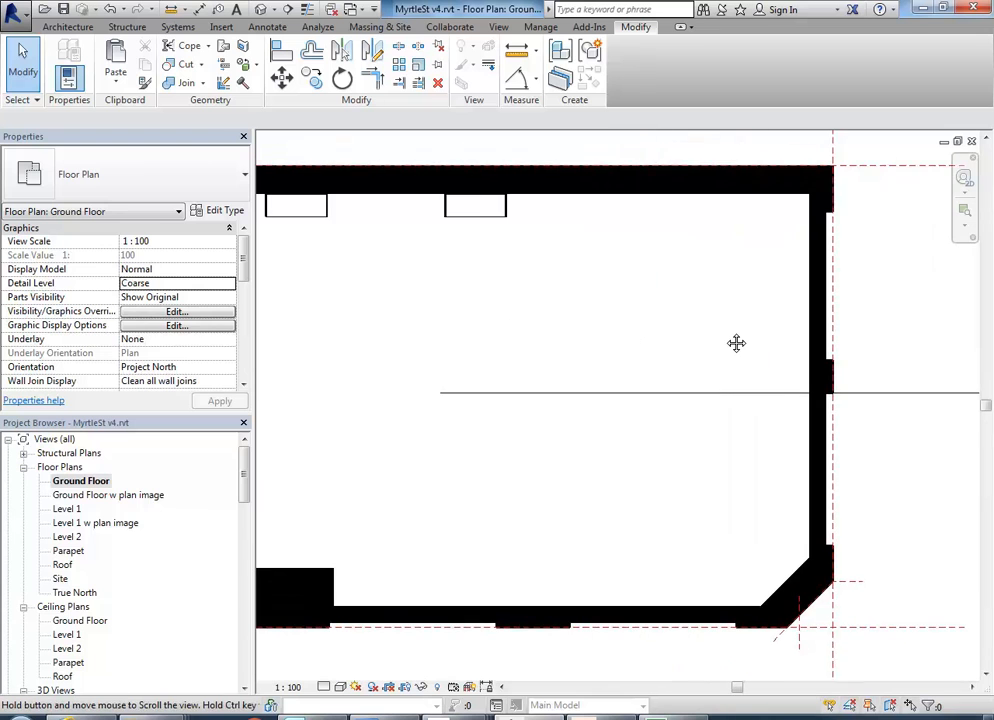
Switch to Google Maps Street View and move along Pine St to the barred window beside the child care centre entrance.
{"action": "left_click_drag", "start_coordinate": [247, 481], "coordinate": [217, 529]}
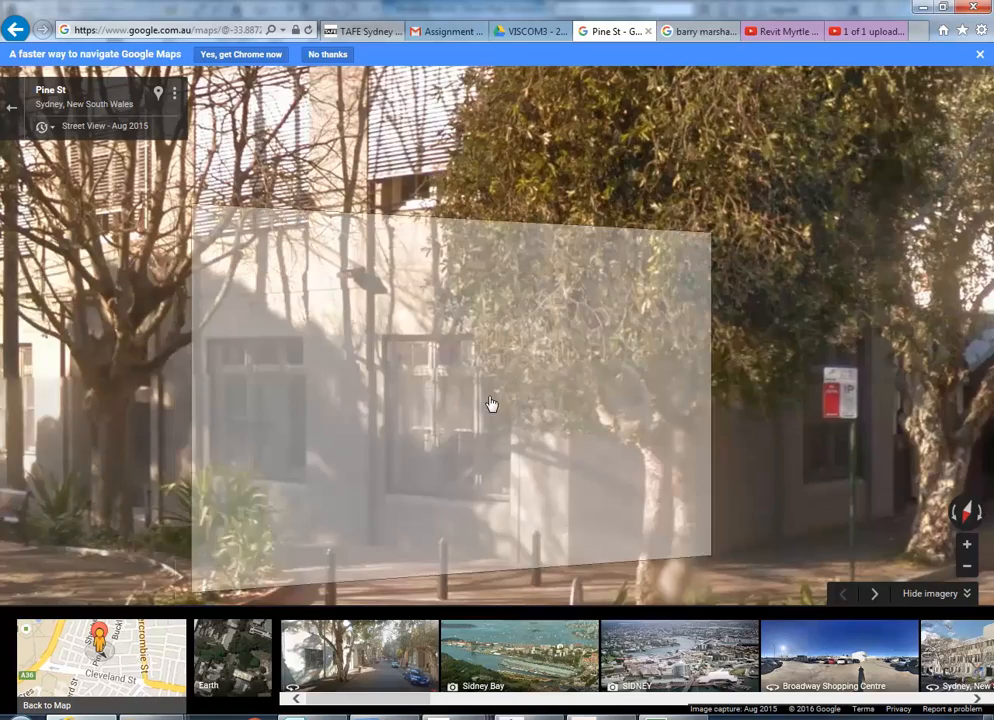
{"action": "left_click_drag", "start_coordinate": [493, 406], "coordinate": [143, 390]}
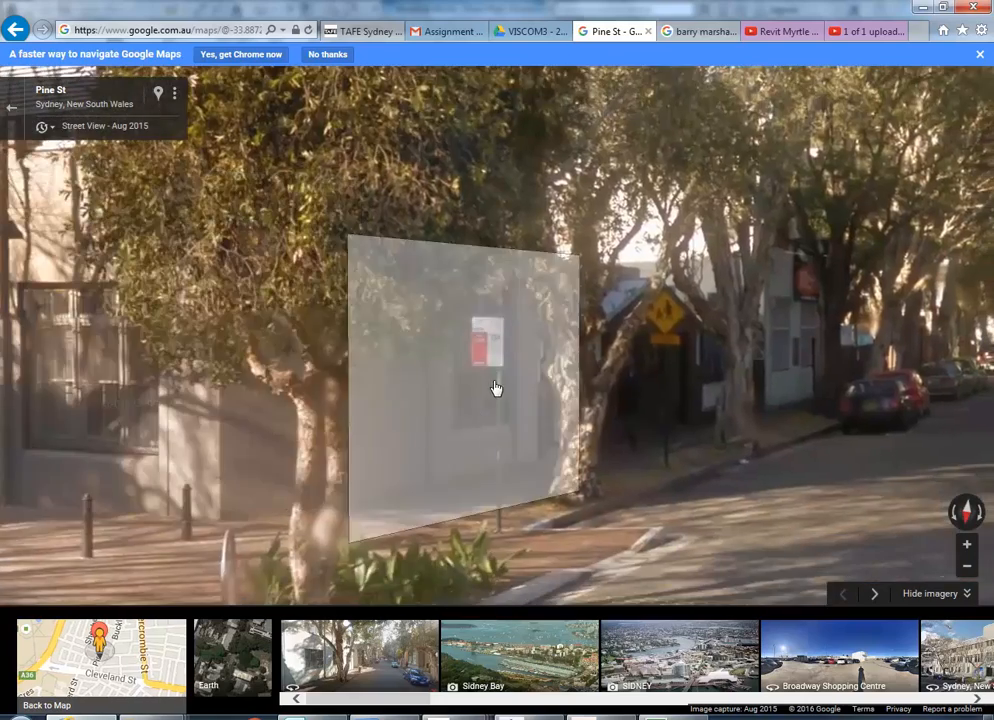
{"action": "left_click", "coordinate": [495, 390]}
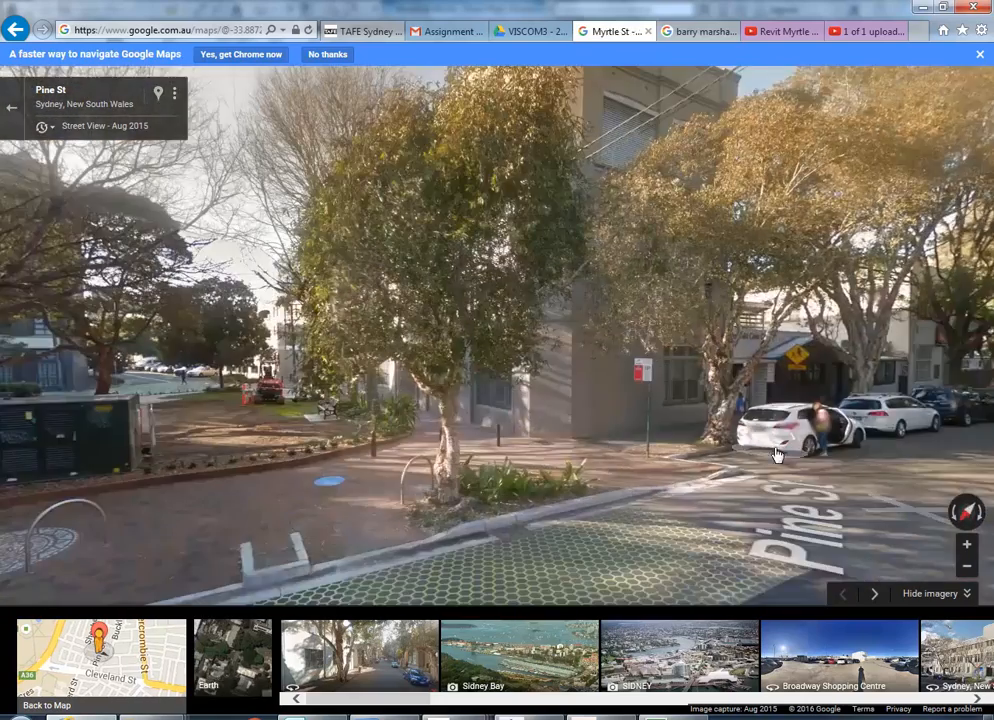
{"action": "left_click", "coordinate": [695, 388]}
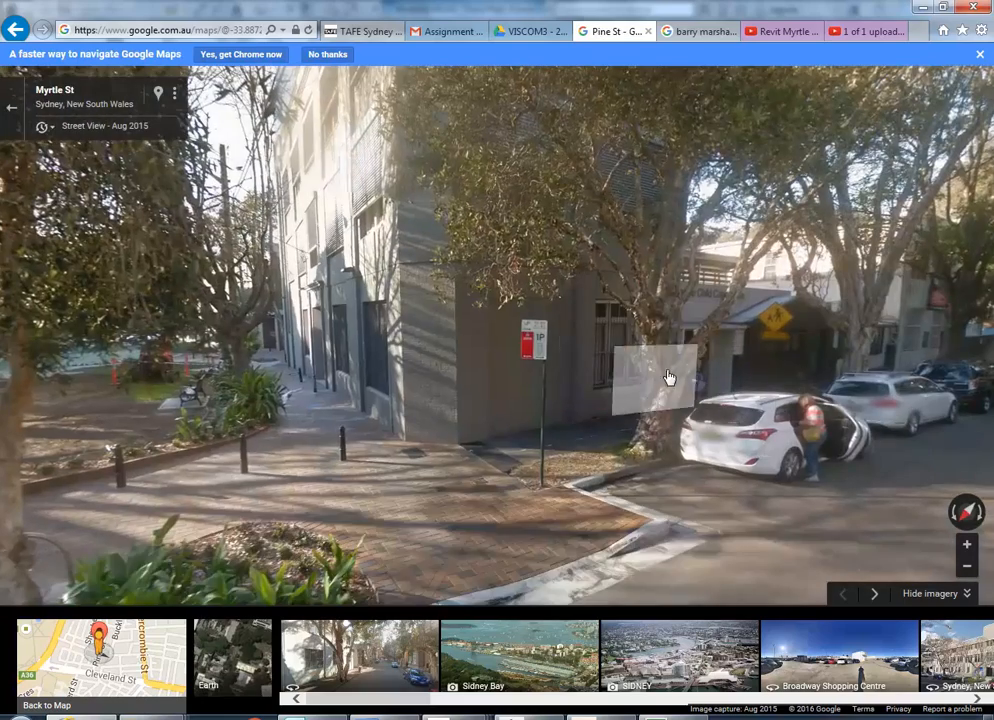
{"action": "left_click", "coordinate": [672, 359]}
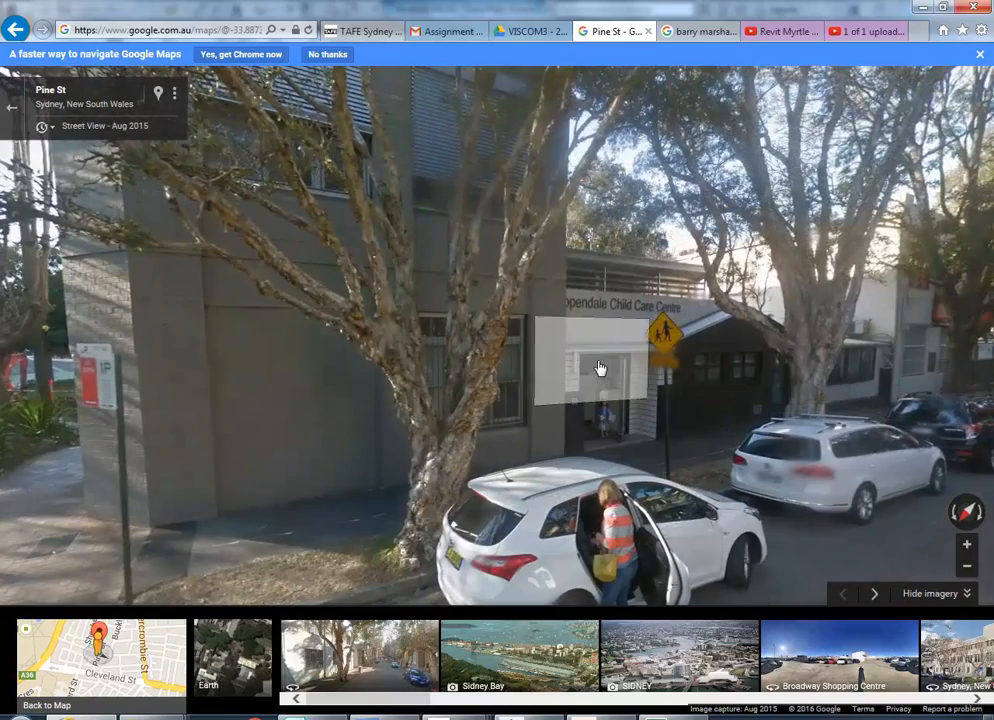
{"action": "left_click", "coordinate": [597, 371]}
{"action": "scroll", "coordinate": [362, 400], "scroll_direction": "up", "scroll_amount": 3}
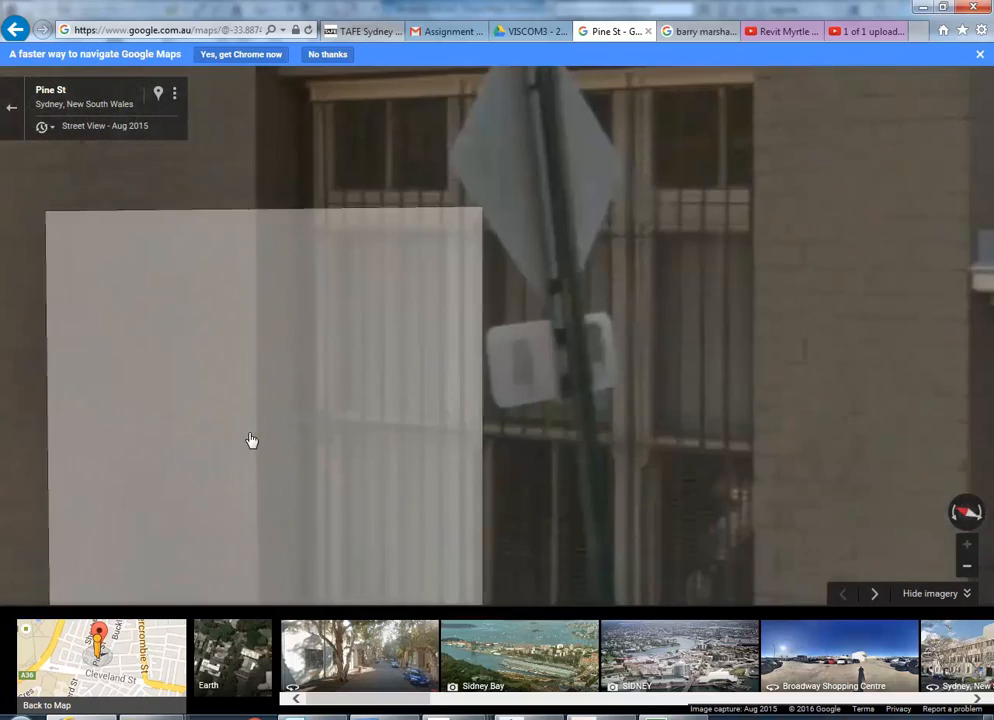
Examine the frame, mullions, sashes and panes of the three-part barred window in Street View.
{"action": "scroll", "coordinate": [220, 386], "scroll_direction": "down", "scroll_amount": 2}
{"action": "scroll", "coordinate": [333, 443], "scroll_direction": "up", "scroll_amount": 1}
{"action": "scroll", "coordinate": [333, 443], "scroll_direction": "up", "scroll_amount": 1}
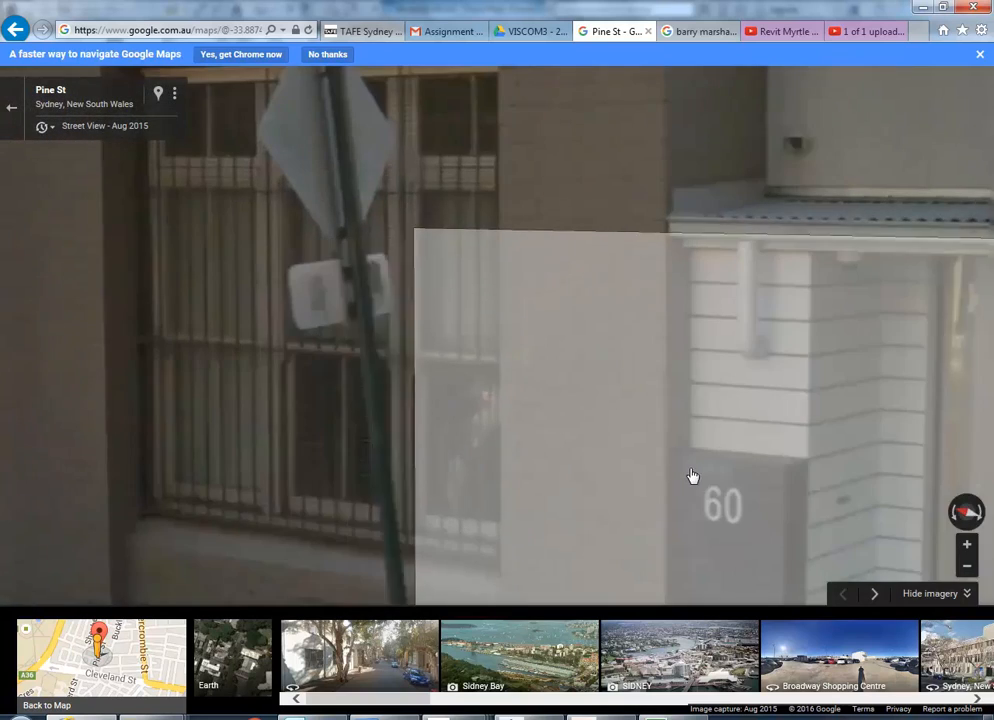
{"action": "left_click_drag", "start_coordinate": [637, 368], "coordinate": [774, 406]}
{"action": "left_click_drag", "start_coordinate": [163, 433], "coordinate": [193, 430]}
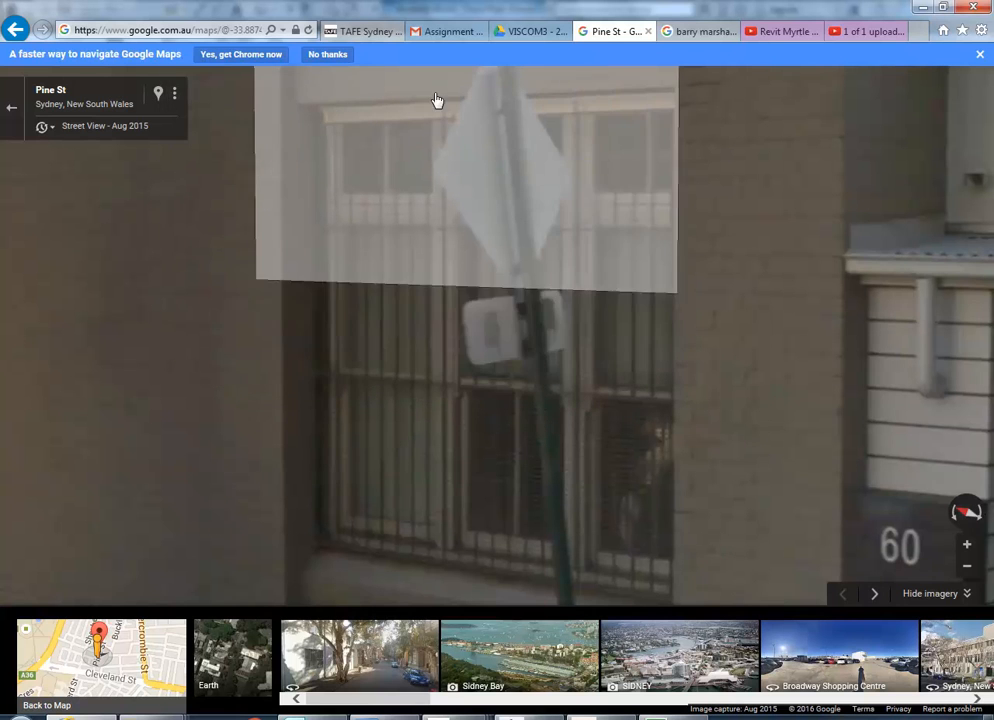
{"action": "scroll", "coordinate": [184, 172], "scroll_direction": "up", "scroll_amount": 2}
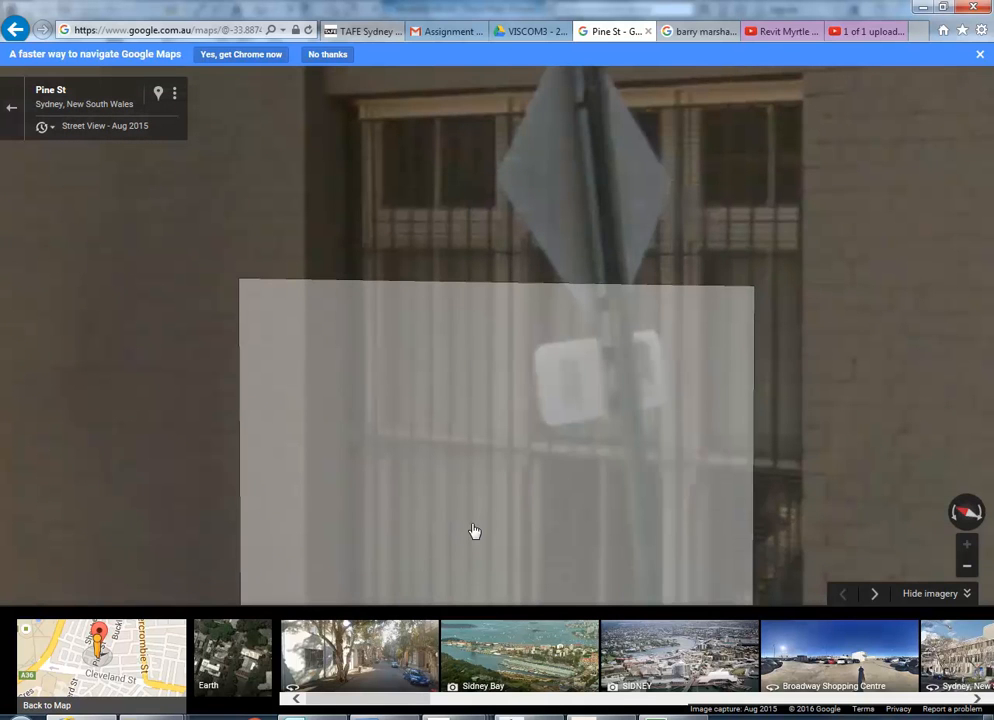
{"action": "scroll", "coordinate": [224, 360], "scroll_direction": "down", "scroll_amount": 2}
{"action": "scroll", "coordinate": [224, 379], "scroll_direction": "up", "scroll_amount": 2}
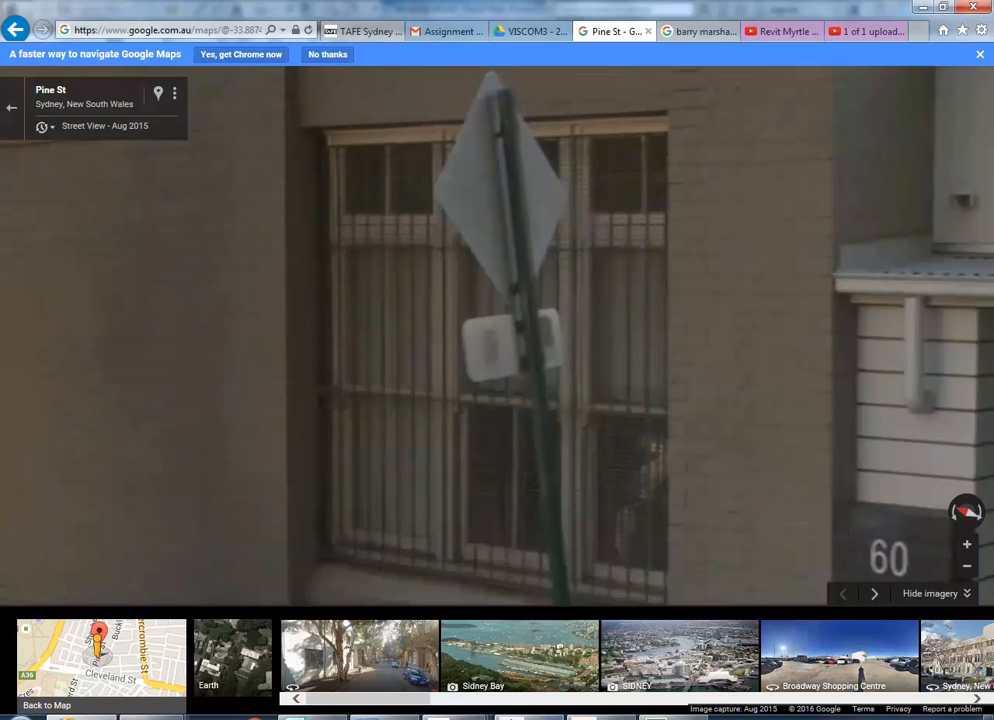
Switch to the Revit Ground Floor plan and measure the upper recess between the piers on the right-hand exterior wall.
{"action": "mouse_move", "coordinate": [512, 716]}
{"action": "left_click", "coordinate": [512, 640]}
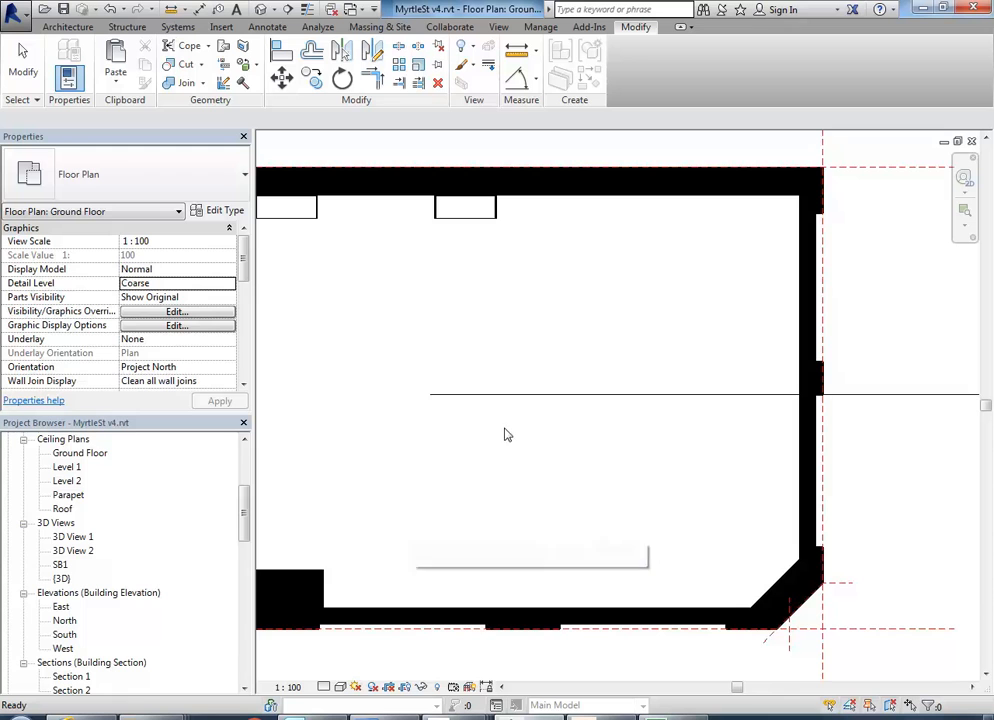
{"action": "scroll", "coordinate": [678, 333], "scroll_direction": "down", "scroll_amount": 1}
{"action": "middle_click_drag", "start_coordinate": [676, 344], "coordinate": [455, 412]}
{"action": "scroll", "coordinate": [553, 390], "scroll_direction": "up", "scroll_amount": 4}
{"action": "middle_click_drag", "start_coordinate": [629, 385], "coordinate": [558, 412]}
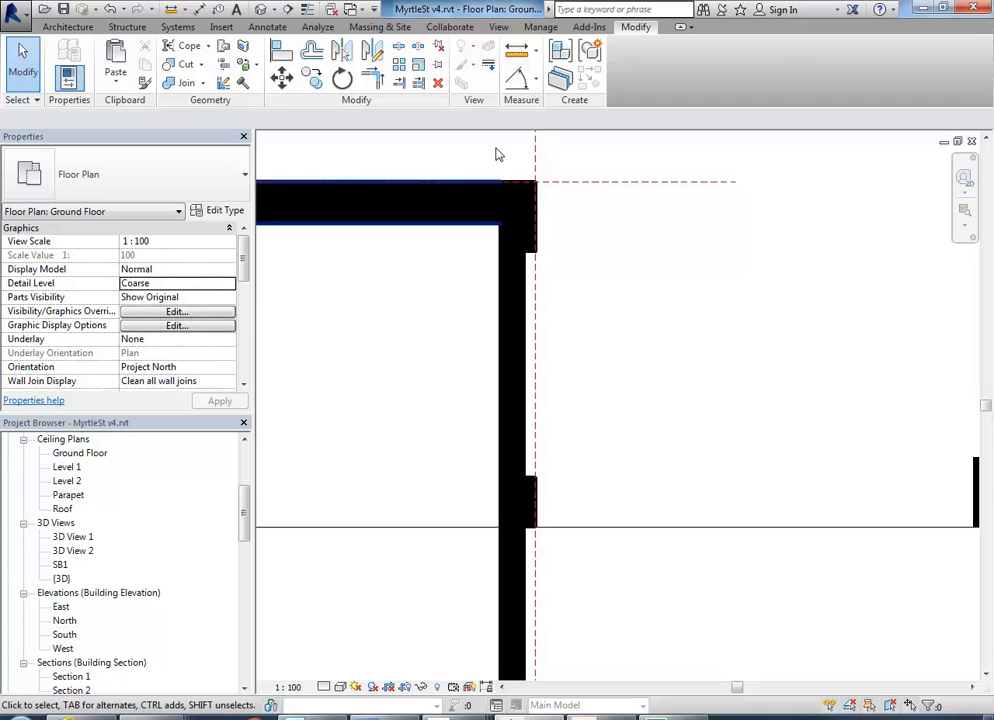
{"action": "left_click", "coordinate": [516, 50]}
{"action": "left_click", "coordinate": [522, 251]}
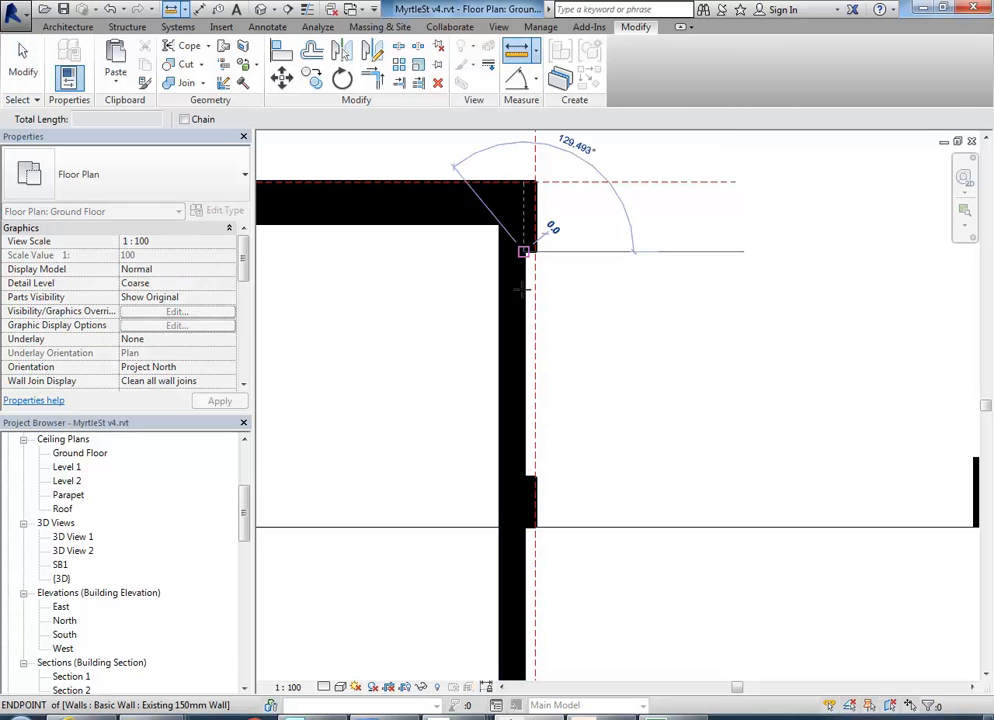
{"action": "left_click", "coordinate": [522, 478]}
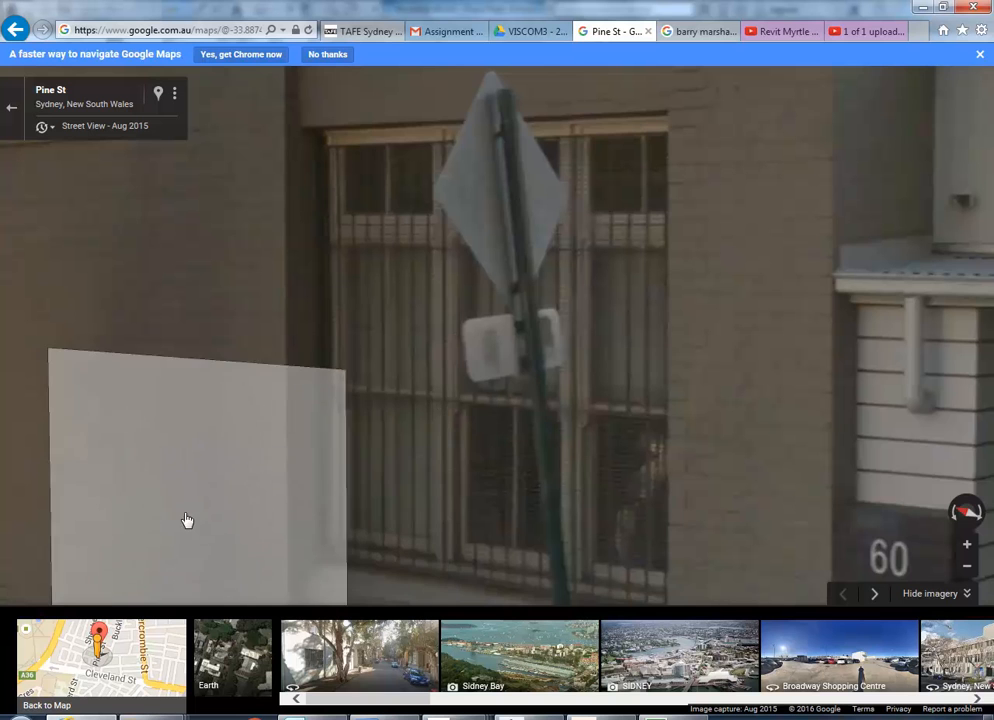
Check the window in Street View, switch to AutoCAD, and measure the height of the middle storey's three-part window in the section.
{"action": "scroll", "coordinate": [31, 542], "scroll_direction": "down", "scroll_amount": 3}
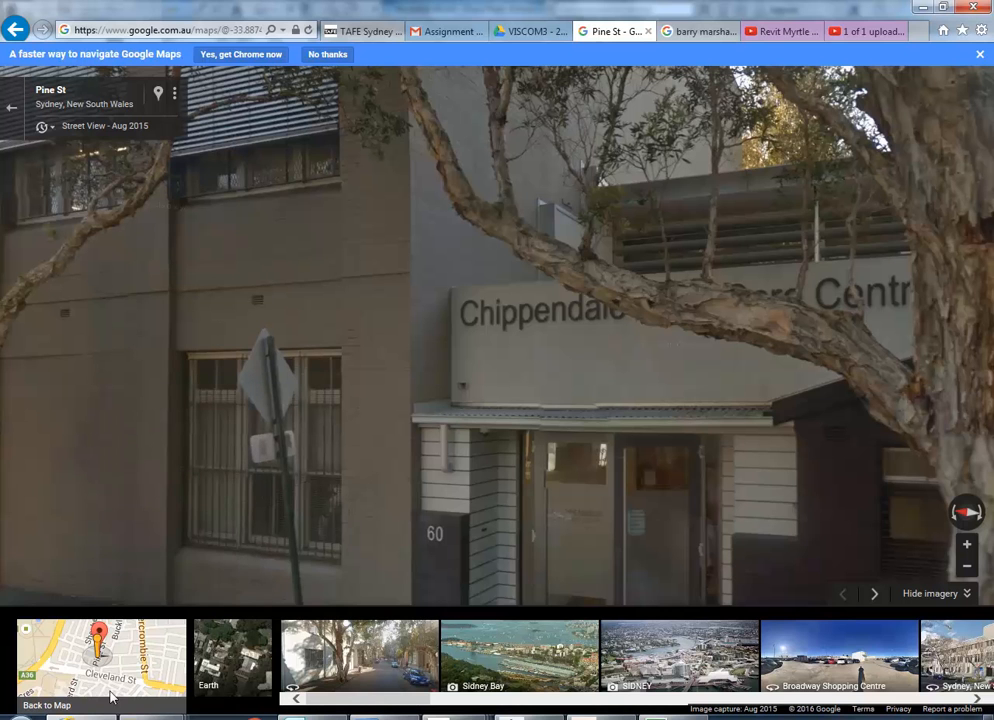
{"action": "mouse_move", "coordinate": [481, 718]}
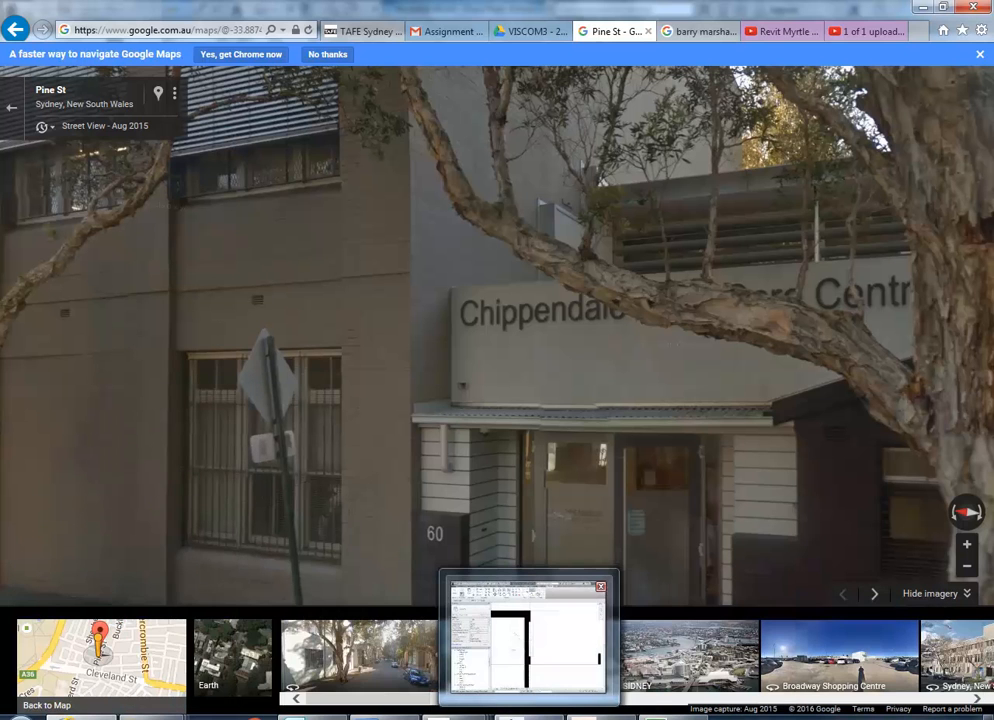
{"action": "left_click", "coordinate": [510, 713]}
{"action": "scroll", "coordinate": [470, 434], "scroll_direction": "down", "scroll_amount": 3}
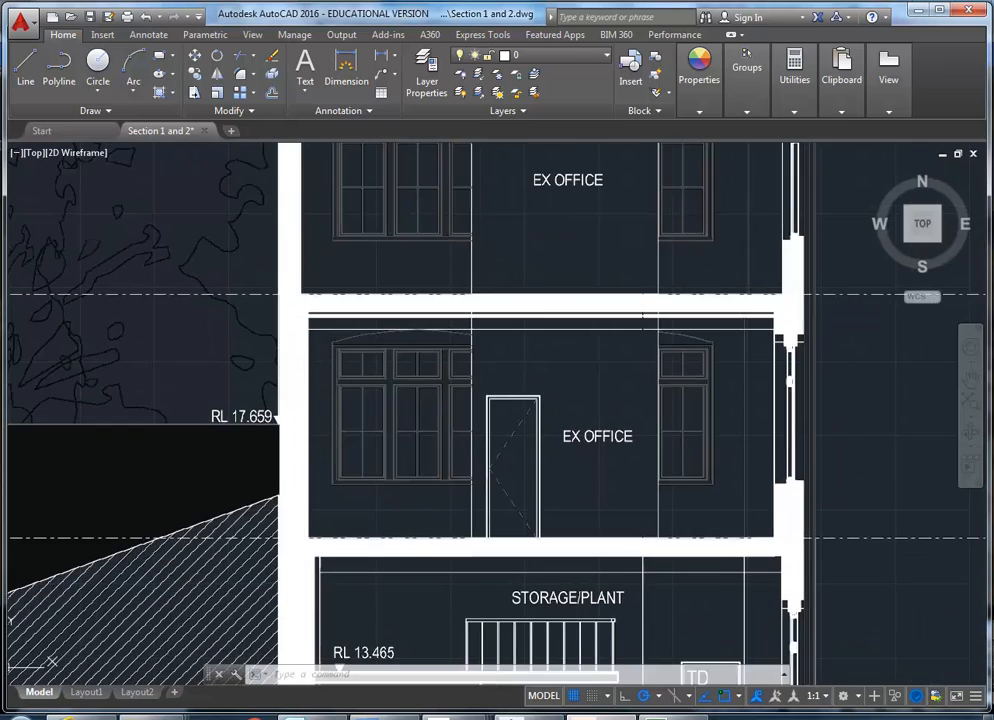
{"action": "scroll", "coordinate": [406, 485], "scroll_direction": "up", "scroll_amount": 5}
{"action": "mouse_move", "coordinate": [390, 470]}
{"action": "middle_mouse_down"}
{"action": "mouse_move", "coordinate": [366, 510]}
{"action": "mouse_move", "coordinate": [382, 528]}
{"action": "middle_mouse_up"}
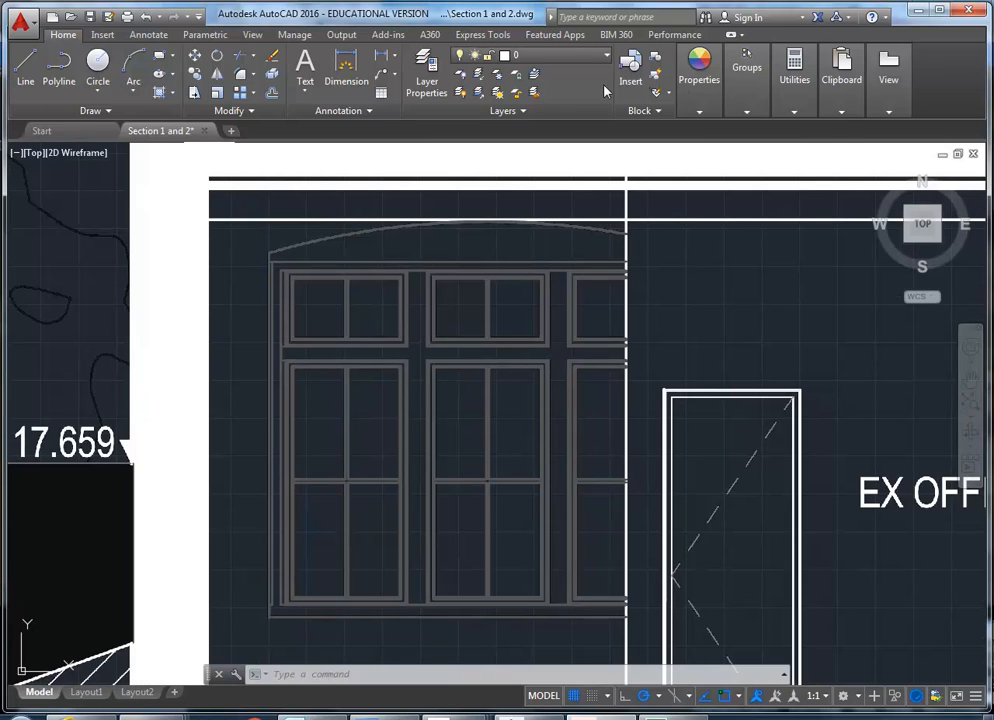
{"action": "mouse_move", "coordinate": [801, 84]}
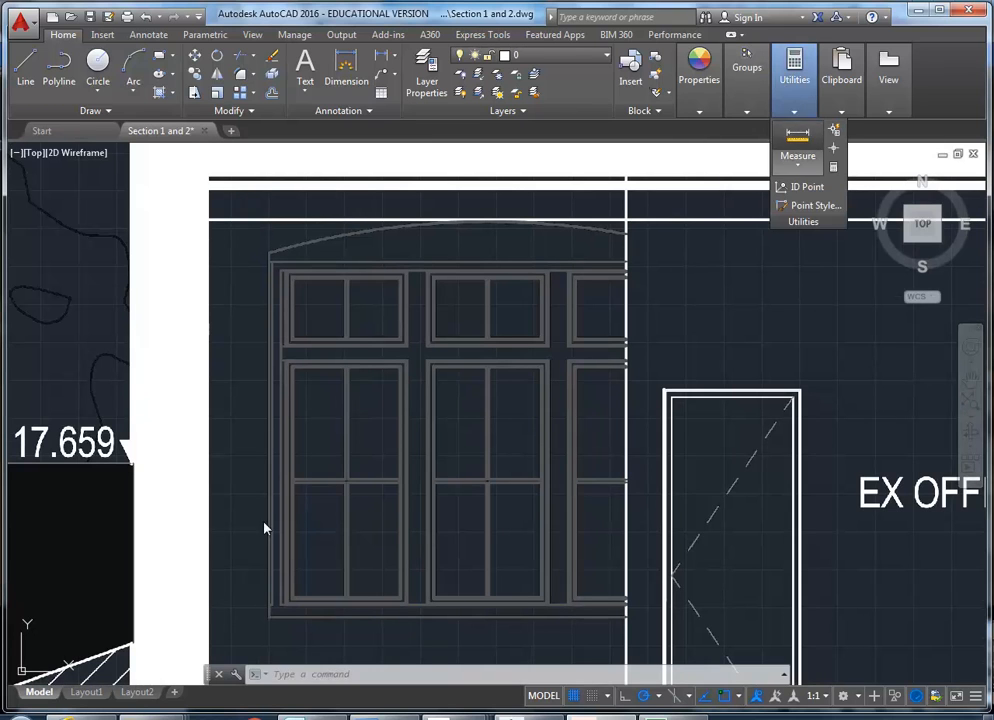
{"action": "left_click", "coordinate": [269, 614]}
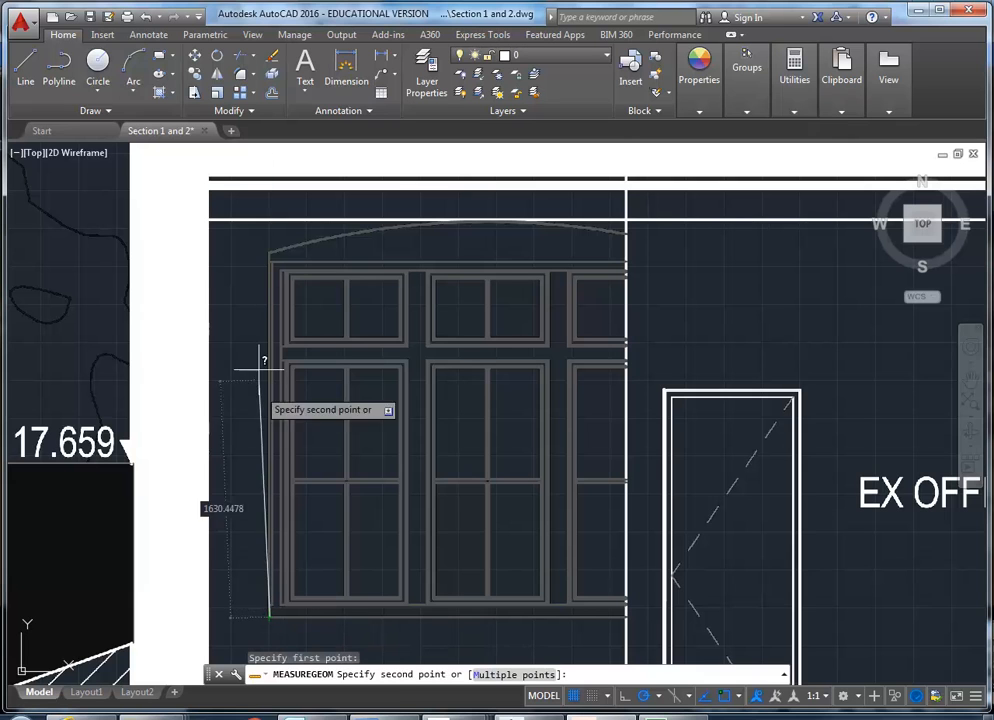
{"action": "left_click", "coordinate": [269, 261]}
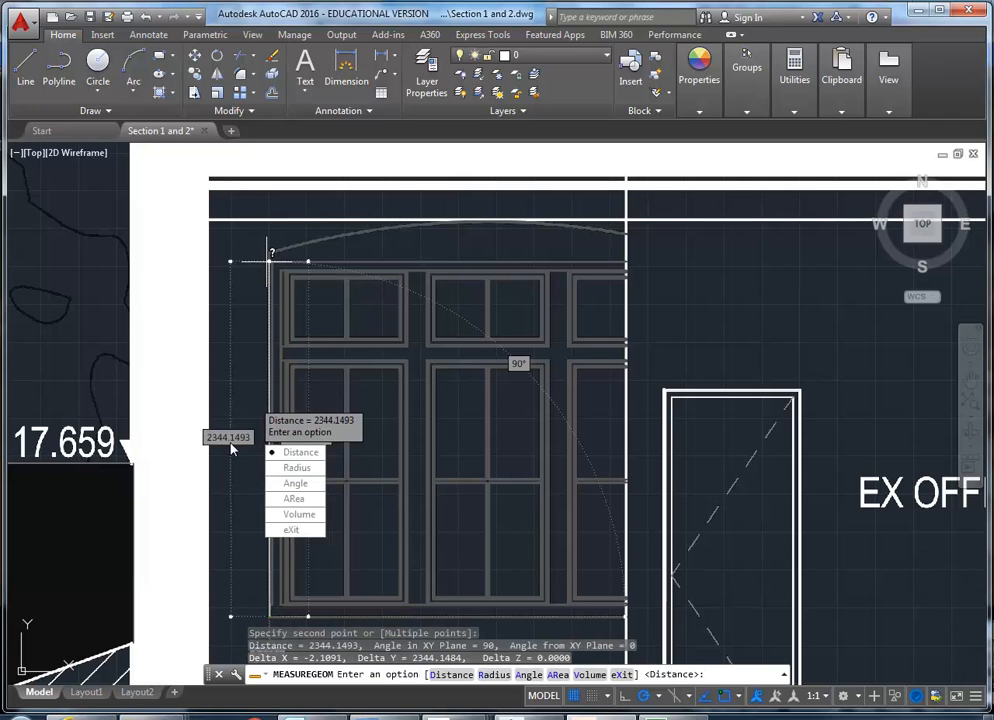
{"action": "left_click", "coordinate": [291, 529]}
Return to the Revit floor plan and measure the lower wall recess between the middle pier and the chamfered corner.
{"action": "left_click", "coordinate": [510, 716]}
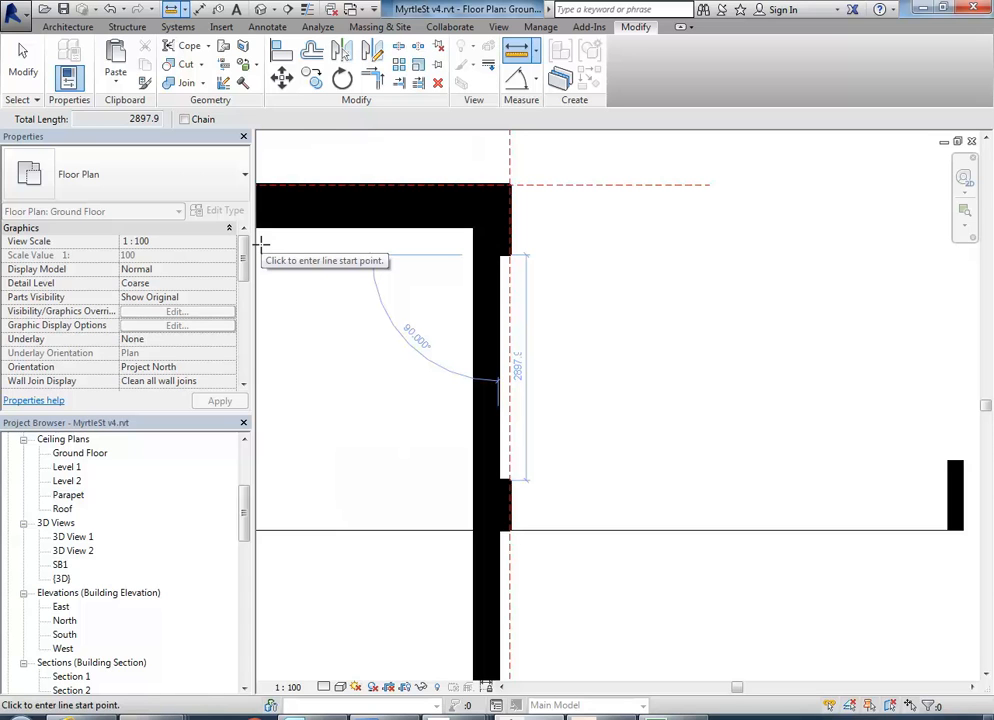
{"action": "right_click", "coordinate": [304, 288]}
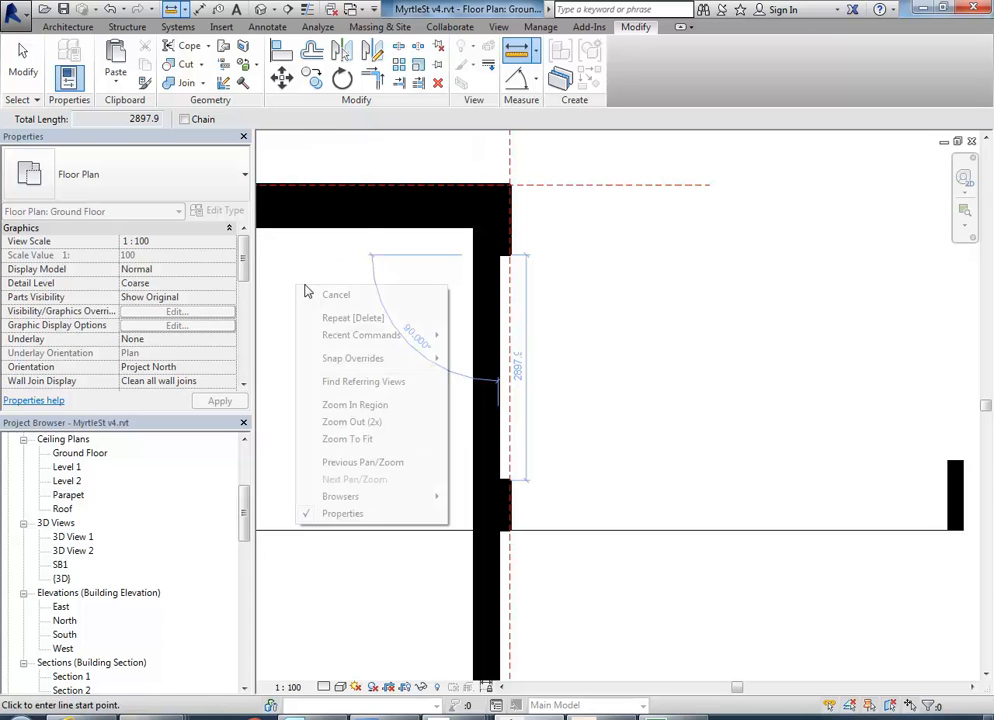
{"action": "left_click", "coordinate": [320, 292]}
{"action": "scroll", "coordinate": [350, 309], "scroll_direction": "down", "scroll_amount": 4}
{"action": "middle_click_drag", "start_coordinate": [362, 315], "coordinate": [397, 257]}
{"action": "scroll", "coordinate": [397, 258], "scroll_direction": "down", "scroll_amount": 1}
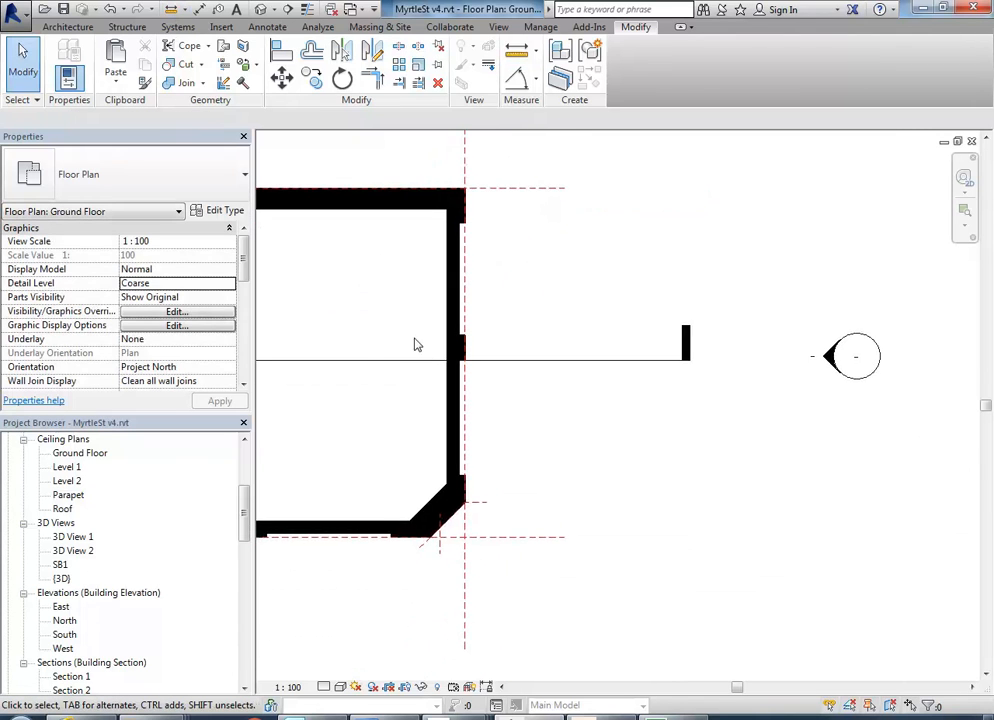
{"action": "scroll", "coordinate": [431, 358], "scroll_direction": "up", "scroll_amount": 3}
{"action": "scroll", "coordinate": [413, 443], "scroll_direction": "up", "scroll_amount": 1}
{"action": "left_click", "coordinate": [515, 45]}
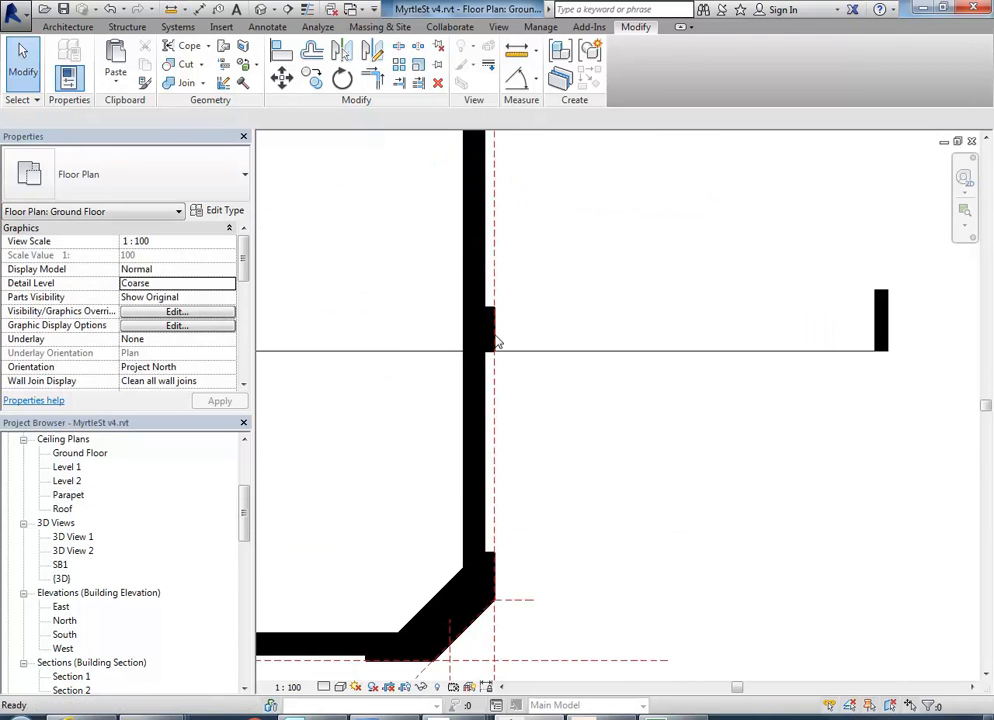
{"action": "left_click", "coordinate": [485, 351]}
{"action": "left_click", "coordinate": [484, 552]}
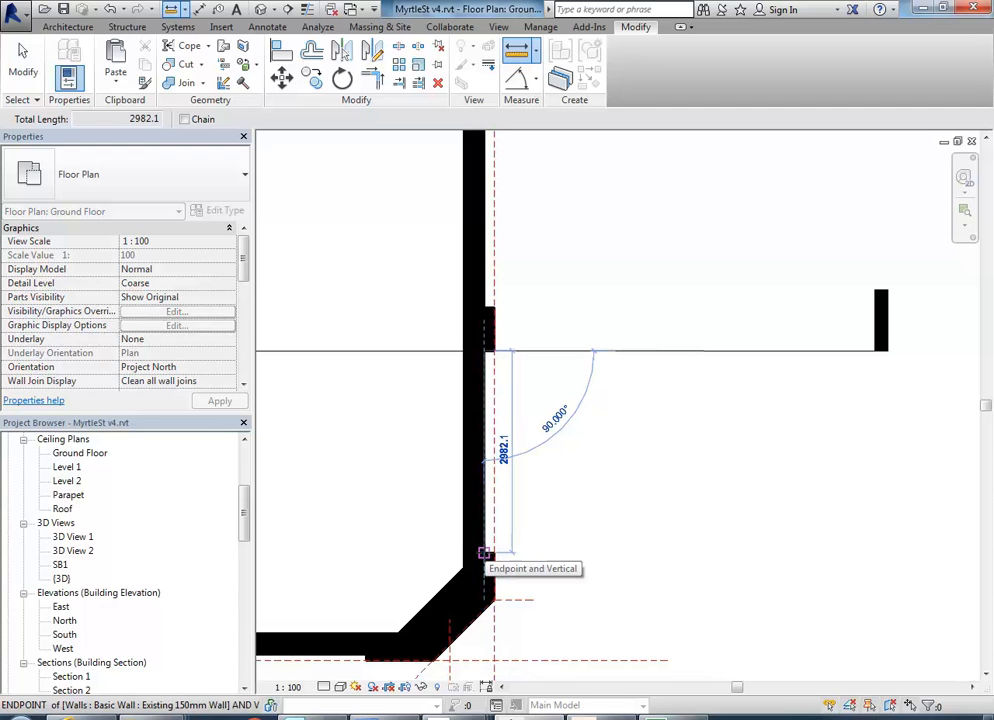
{"action": "left_click", "coordinate": [483, 553]}
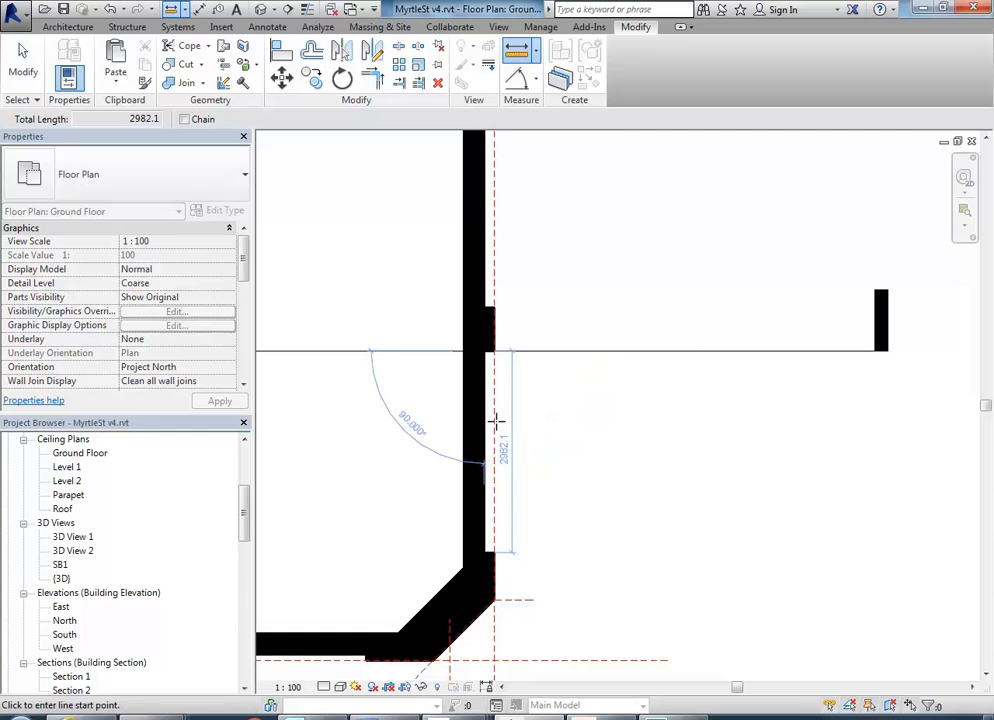
{"action": "right_click", "coordinate": [419, 248]}
{"action": "left_click", "coordinate": [459, 262]}
{"action": "scroll", "coordinate": [368, 268], "scroll_direction": "down", "scroll_amount": 3}
{"action": "middle_click_drag", "start_coordinate": [383, 277], "coordinate": [537, 308]}
{"action": "scroll", "coordinate": [518, 316], "scroll_direction": "up", "scroll_amount": 1}
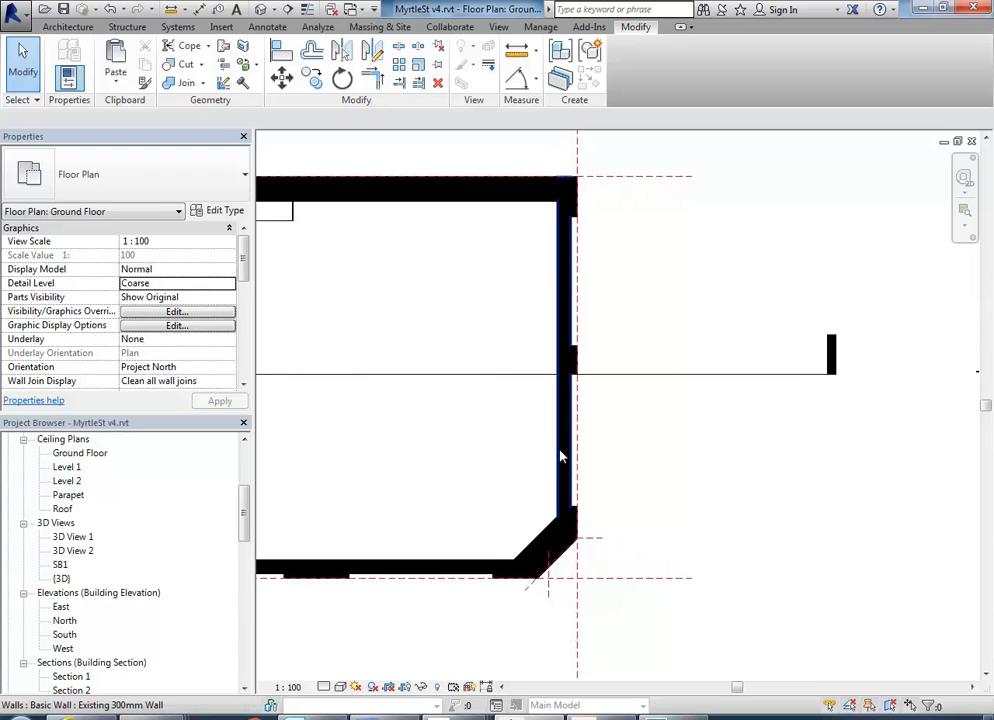
{"action": "scroll", "coordinate": [560, 457], "scroll_direction": "up", "scroll_amount": 1}
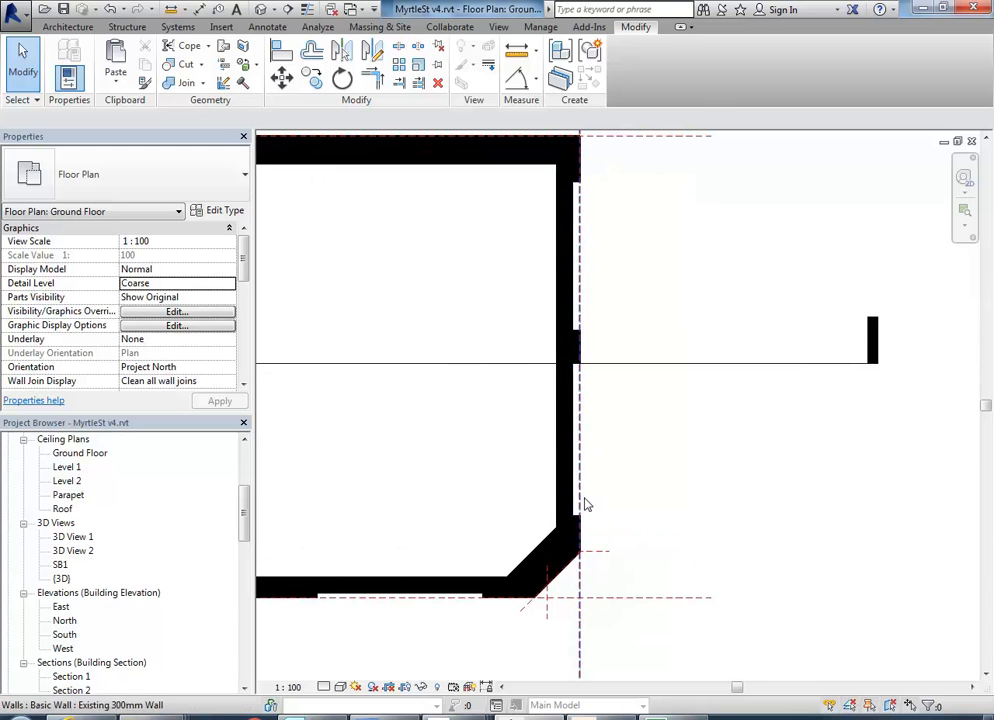
{"action": "scroll", "coordinate": [419, 293], "scroll_direction": "down", "scroll_amount": 1}
{"action": "middle_click_drag", "start_coordinate": [419, 293], "coordinate": [488, 326]}
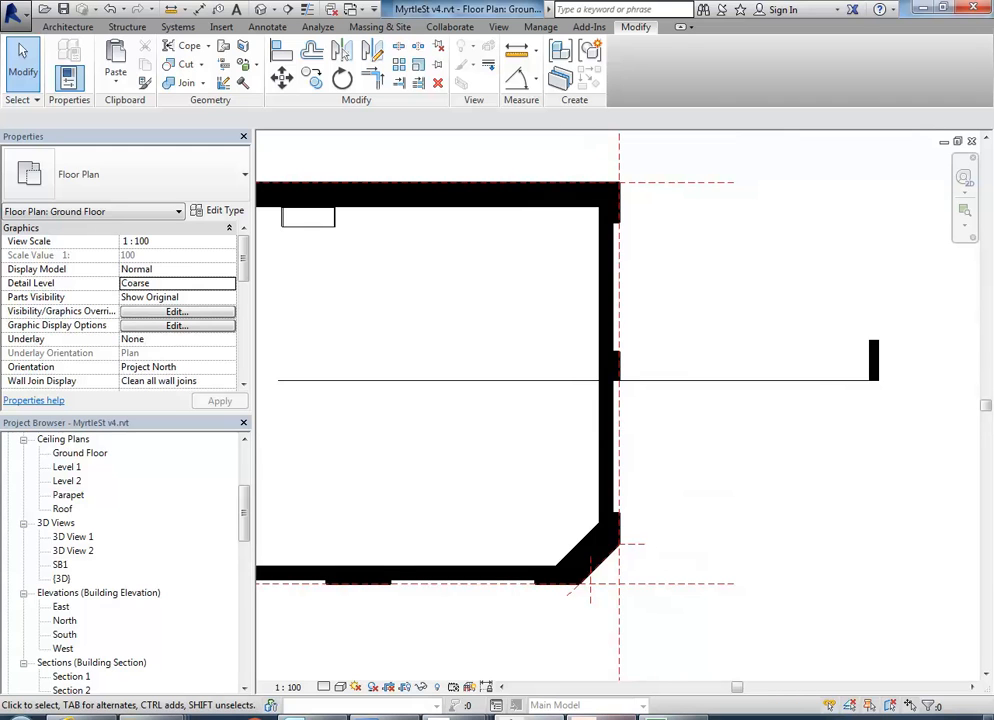
{"action": "middle_click_drag", "start_coordinate": [376, 318], "coordinate": [403, 327]}
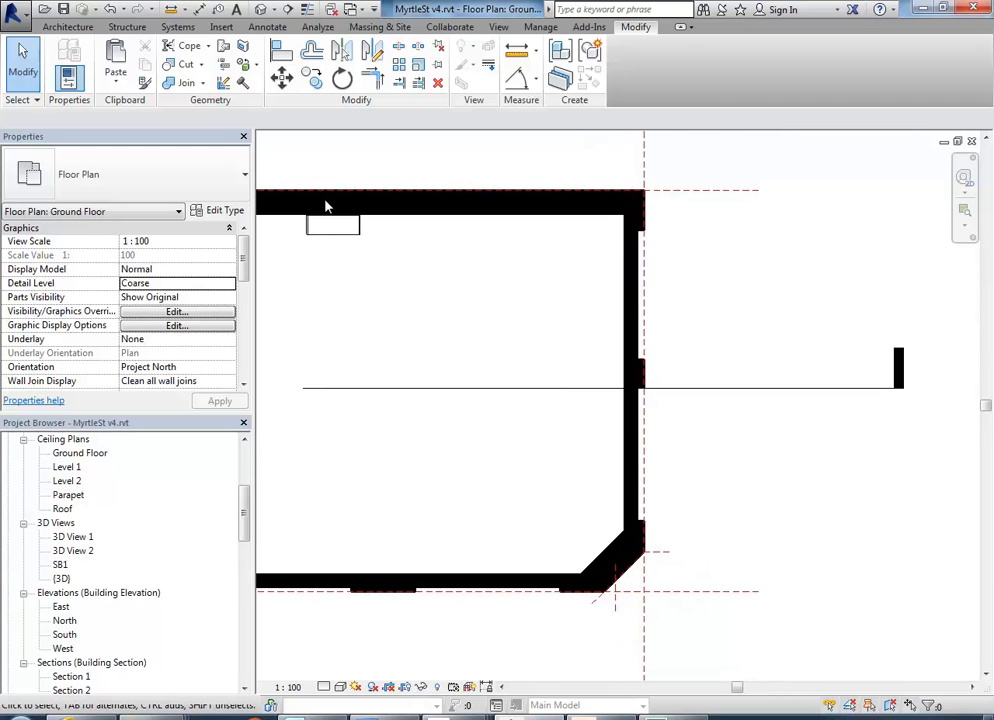
Start a new family, saving the current project first, to bring up the family template selection.
{"action": "left_click", "coordinate": [12, 10]}
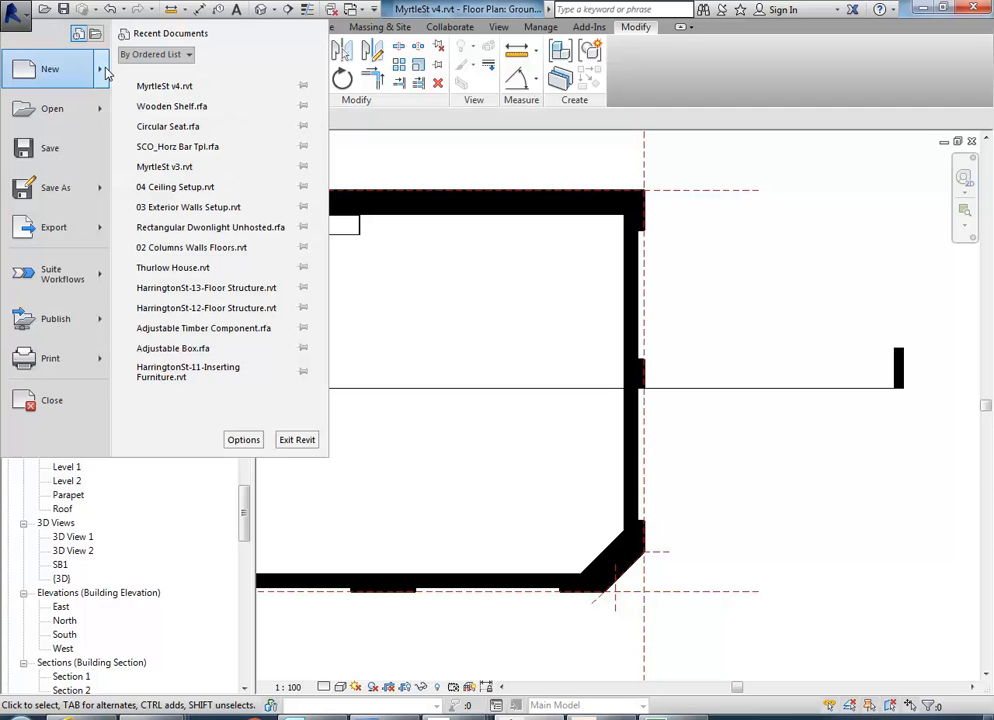
{"action": "mouse_move", "coordinate": [107, 74]}
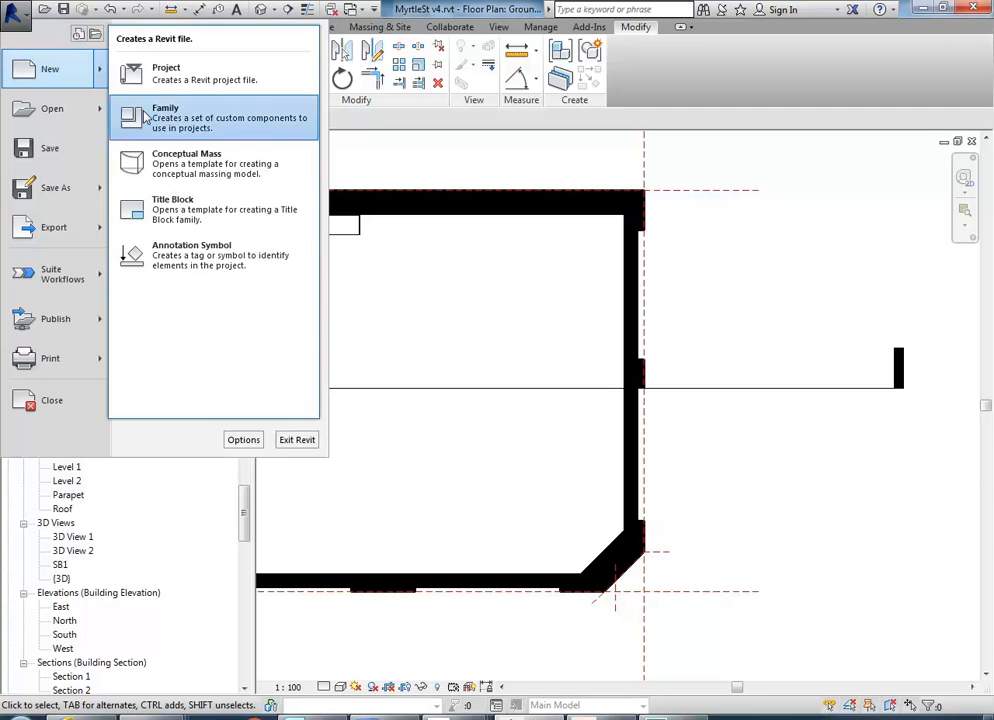
{"action": "left_click", "coordinate": [146, 118]}
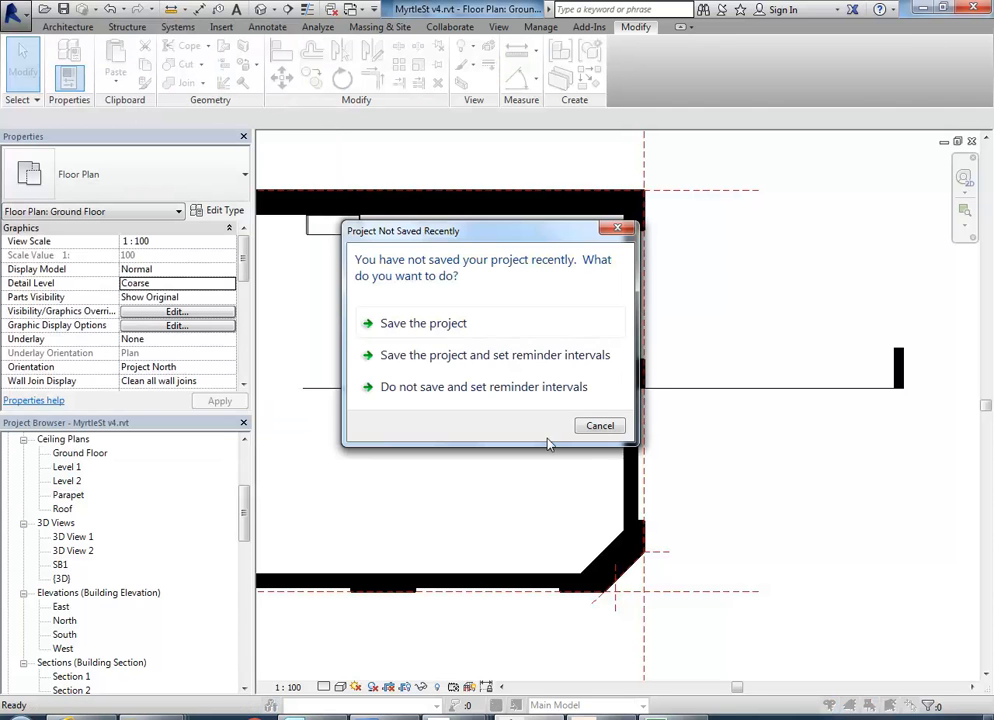
{"action": "left_click", "coordinate": [422, 322]}
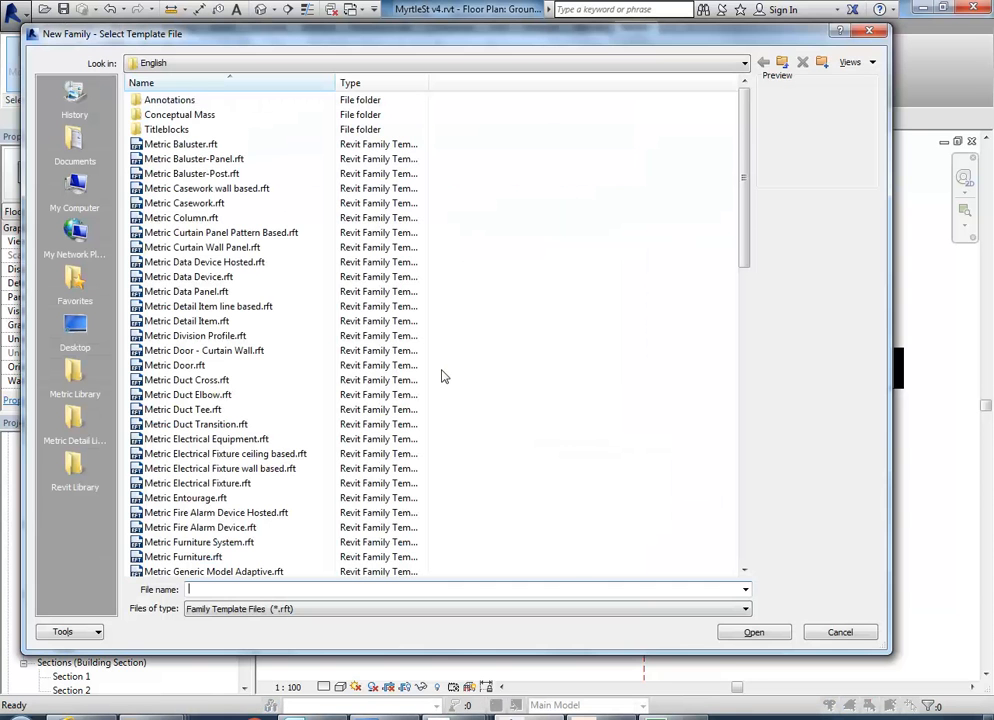
Compare the Metric Window and Metric Window with Trim template previews, and create the family from Metric Window.rft.
{"action": "left_click_drag", "start_coordinate": [745, 175], "coordinate": [757, 521]}
{"action": "left_click", "coordinate": [184, 543]}
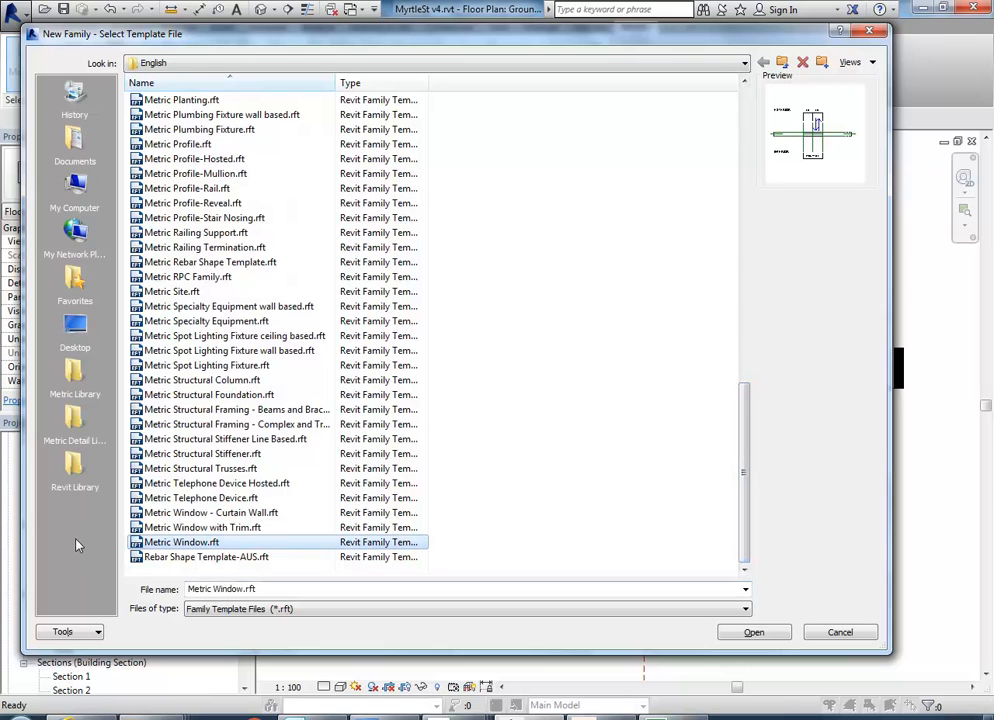
{"action": "key", "text": "Up"}
{"action": "key", "text": "Up"}
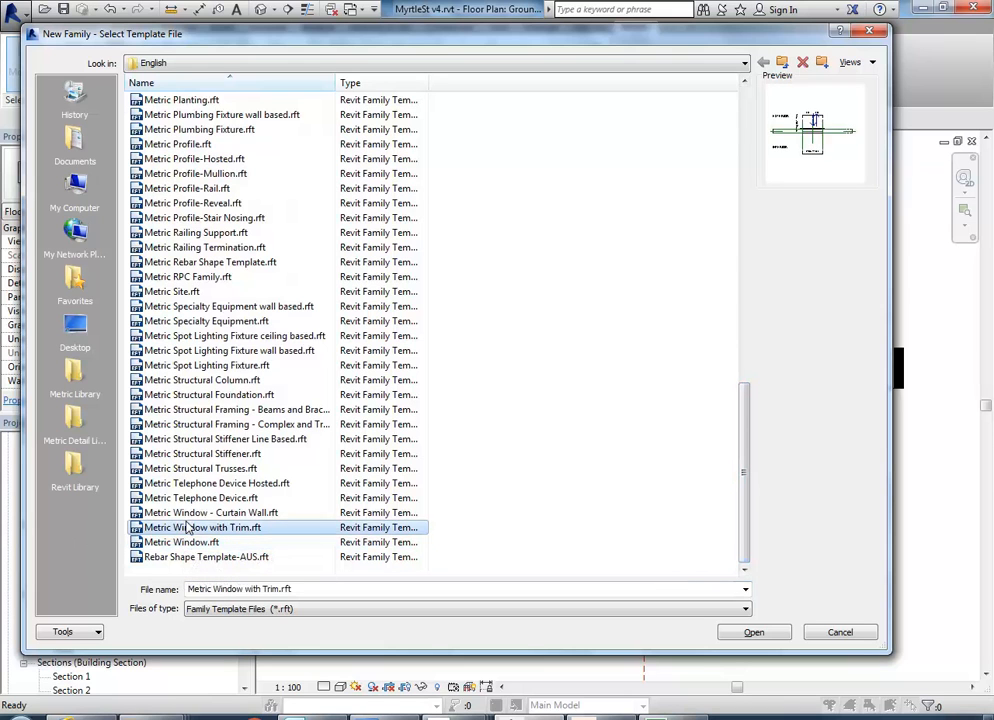
{"action": "key", "text": "Down"}
{"action": "key", "text": "Down"}
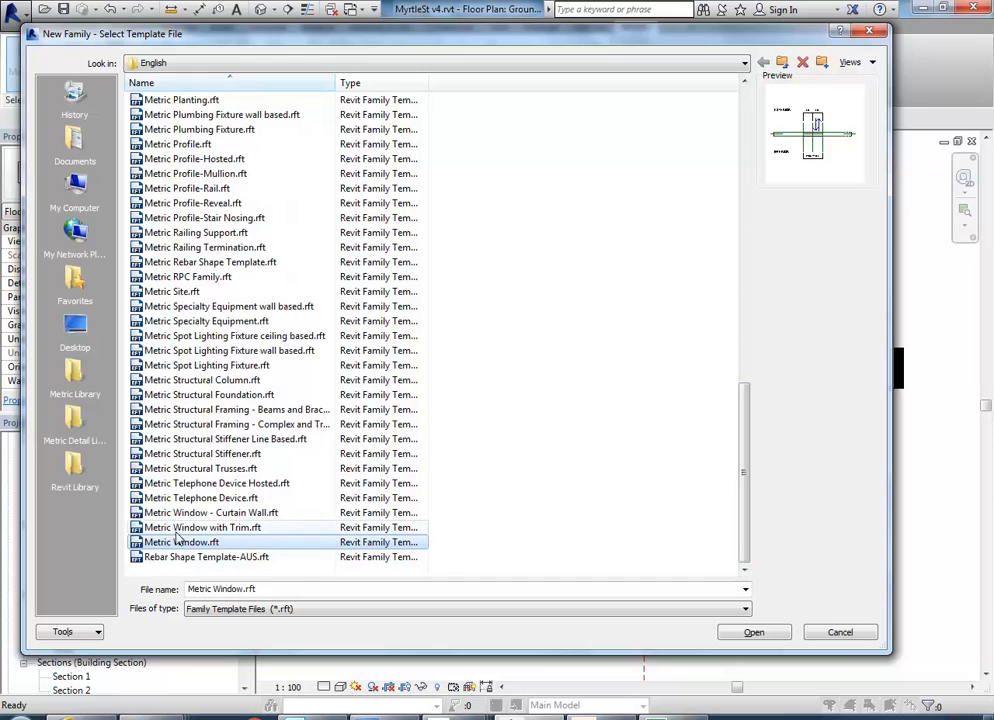
{"action": "key", "text": "Up"}
{"action": "key", "text": "Up"}
{"action": "key", "text": "Down"}
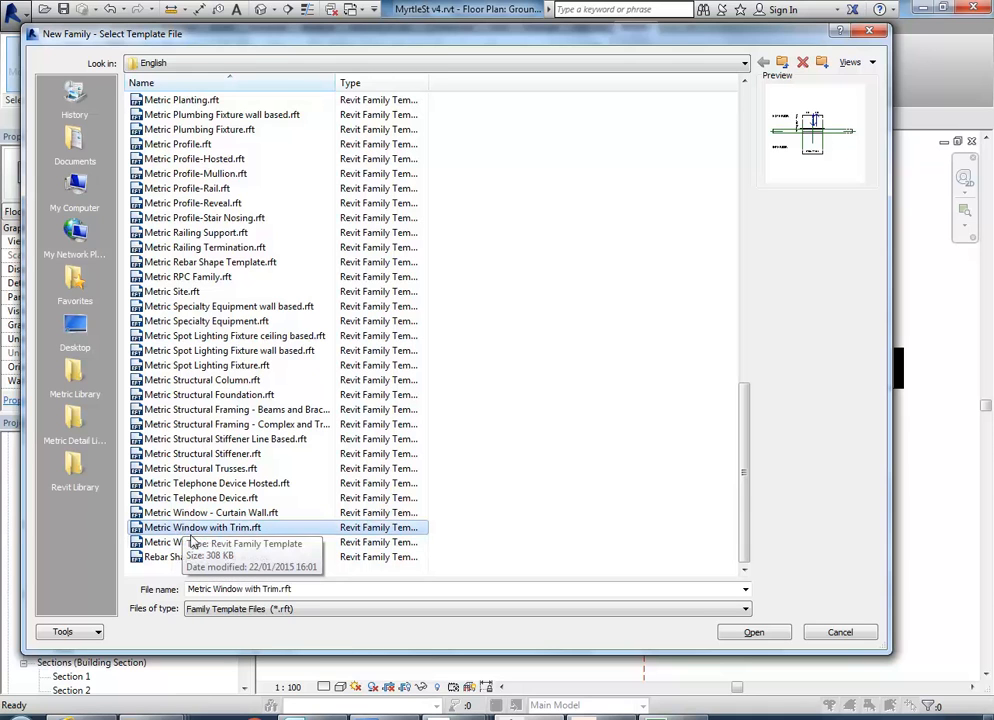
{"action": "left_click", "coordinate": [188, 543]}
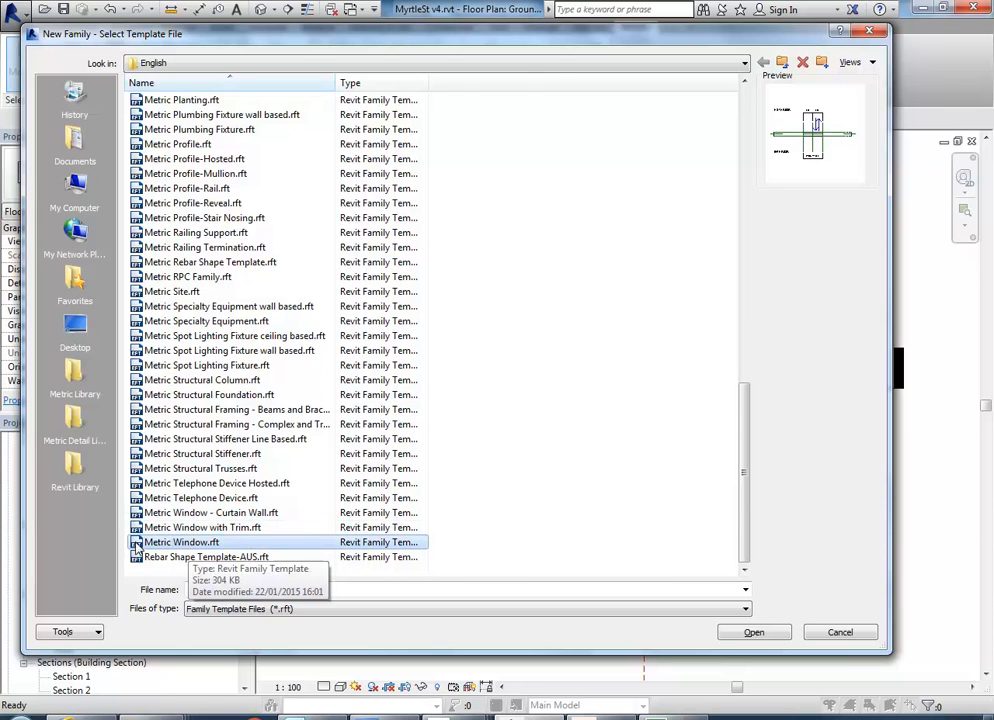
{"action": "double_click", "coordinate": [136, 544]}
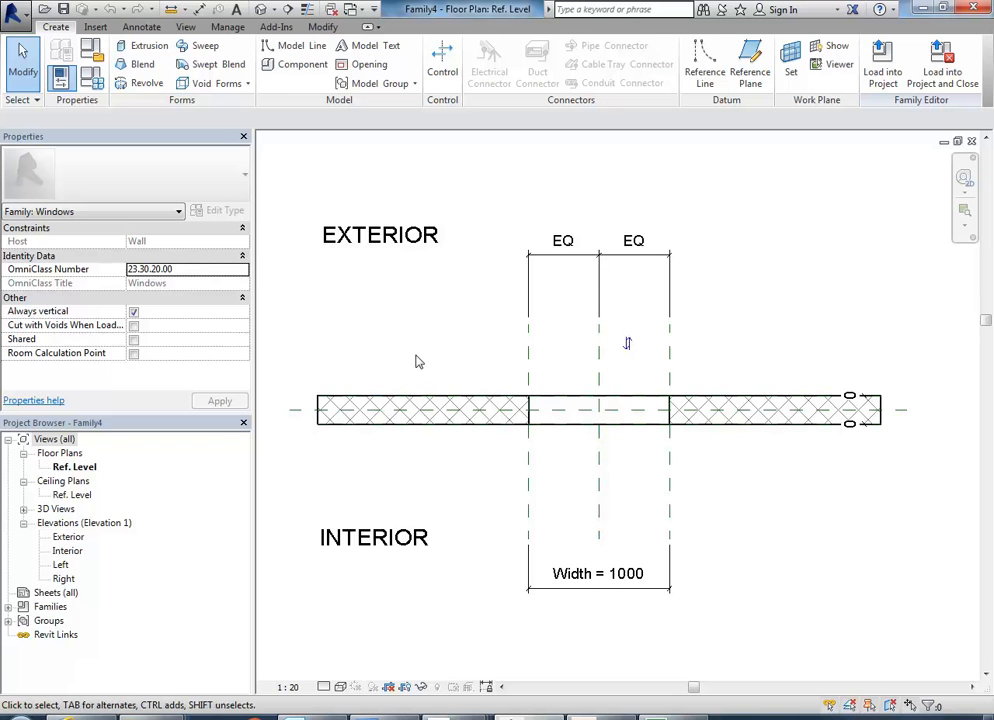
Show the new window family in the 3D view View 1.
{"action": "double_click", "coordinate": [58, 509]}
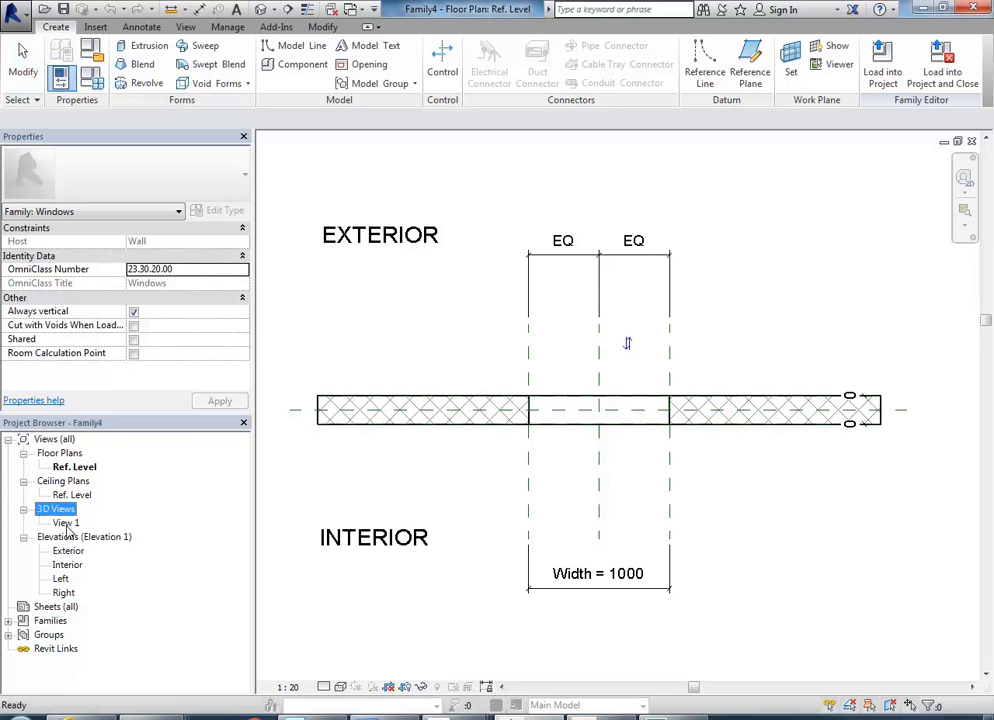
{"action": "double_click", "coordinate": [67, 523]}
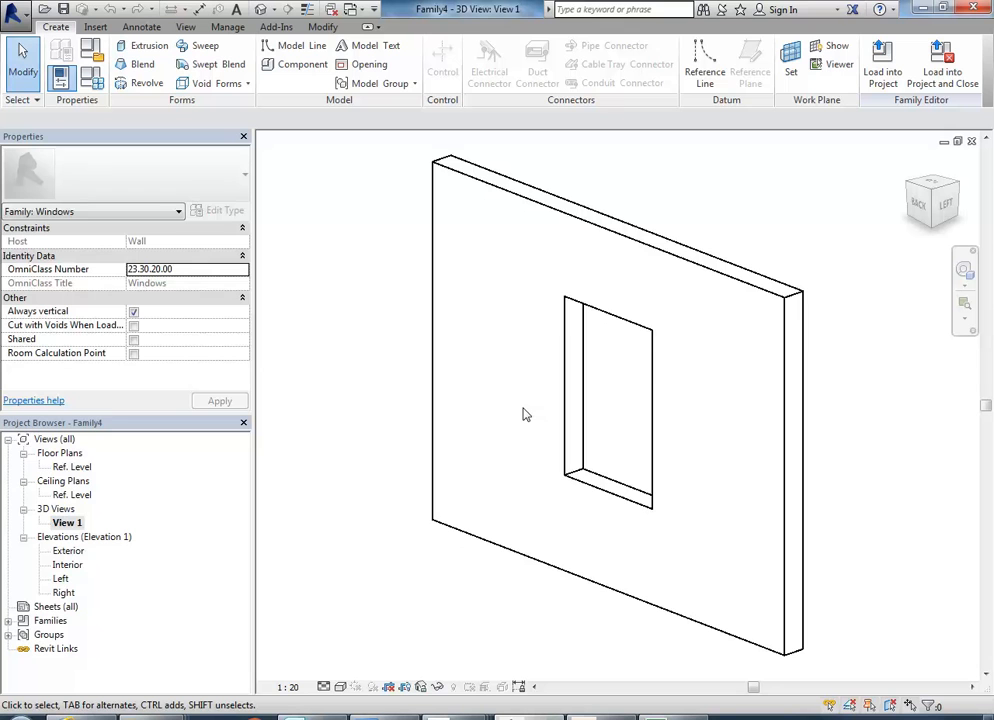
{"action": "middle_click_drag", "start_coordinate": [602, 497], "coordinate": [586, 430]}
{"action": "scroll", "coordinate": [527, 427], "scroll_direction": "up", "scroll_amount": 1}
{"action": "mouse_move", "coordinate": [537, 436]}
{"action": "middle_mouse_down"}
{"action": "mouse_move", "coordinate": [486, 437]}
{"action": "mouse_move", "coordinate": [539, 443]}
{"action": "middle_mouse_up"}
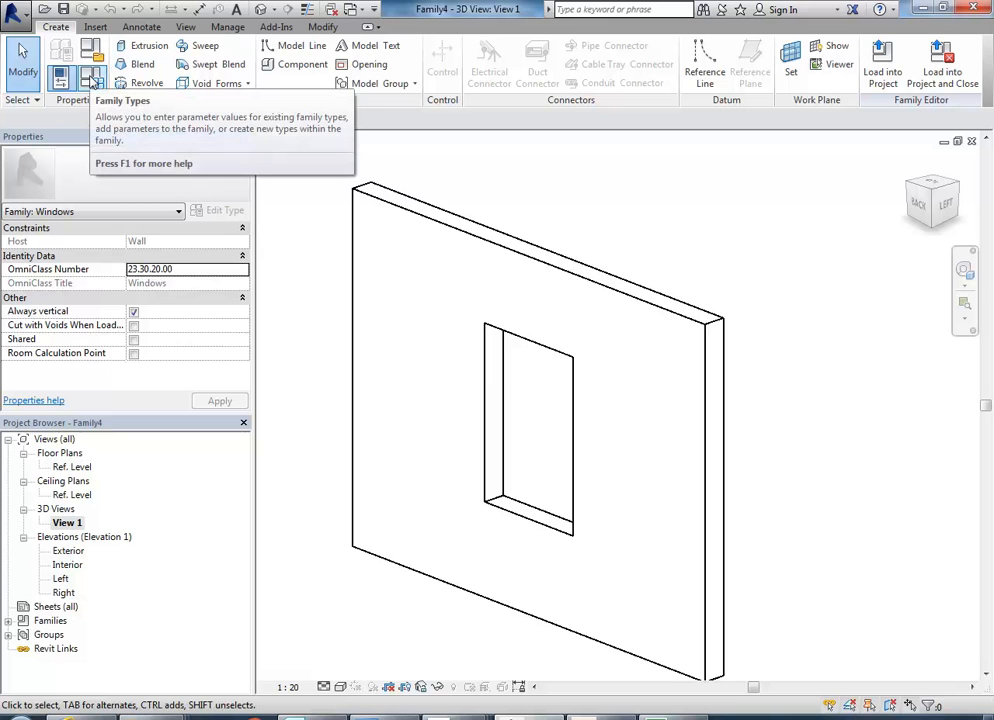
Set the family's Width parameter to 2900 in Family Types and apply it.
{"action": "left_click", "coordinate": [91, 80]}
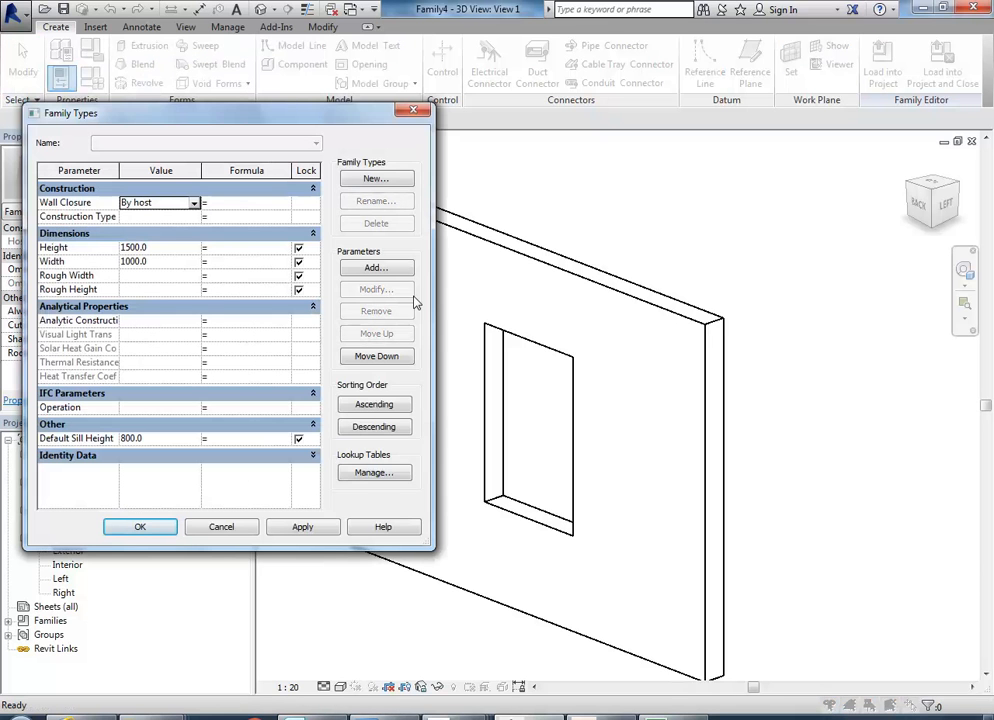
{"action": "left_click", "coordinate": [174, 262]}
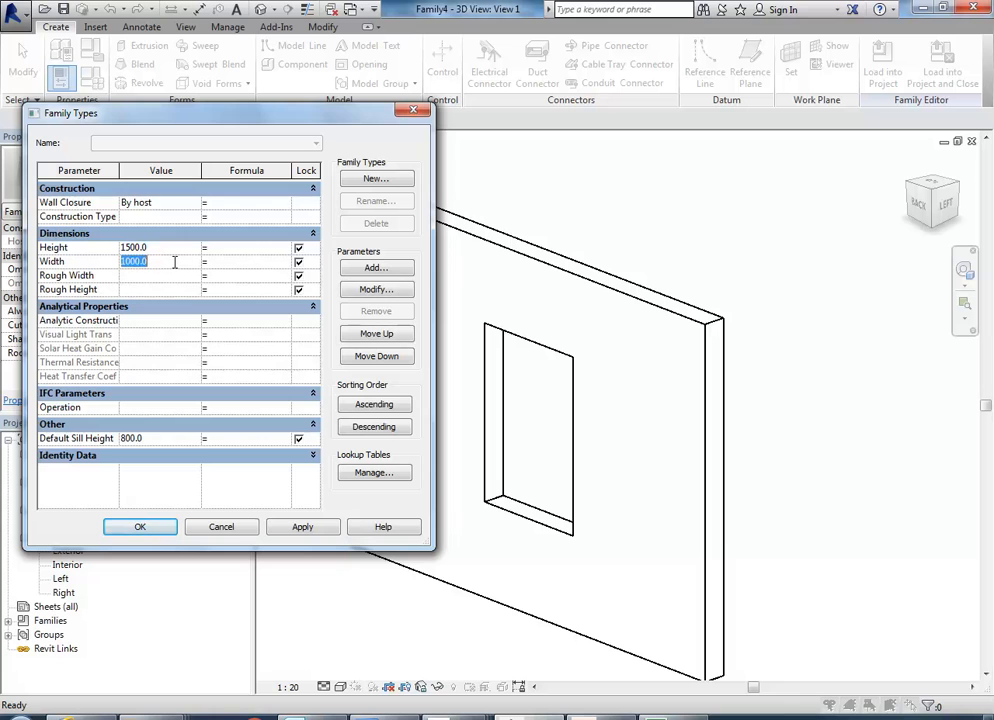
{"action": "type", "text": "2900"}
{"action": "left_click", "coordinate": [304, 530]}
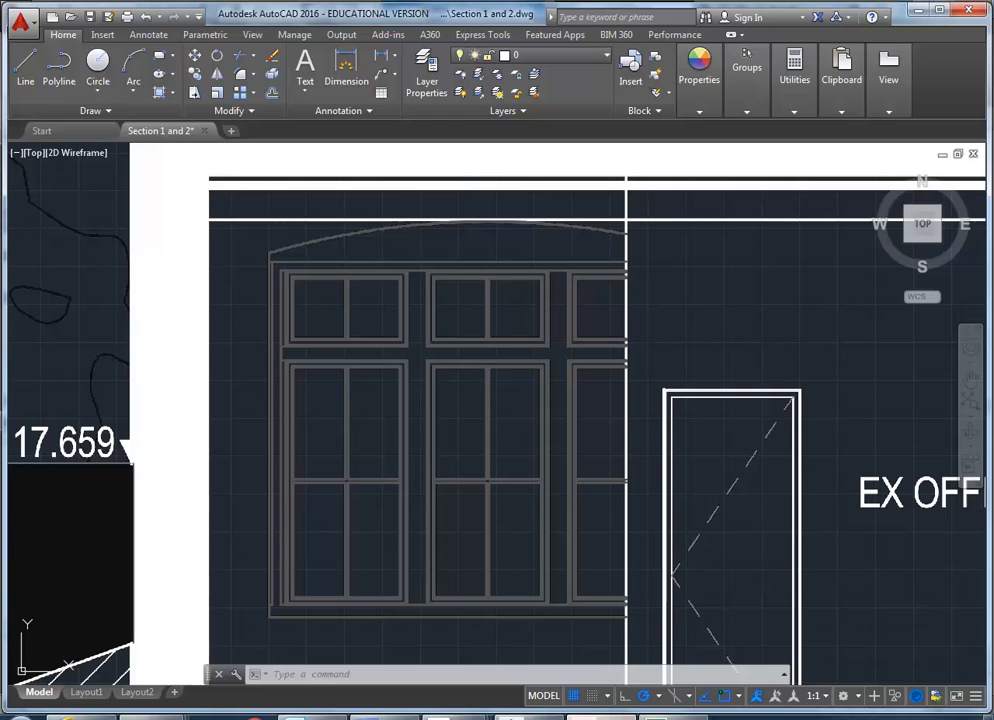
Look up the measured window height in AutoCAD's command history and return to the Revit window family.
{"action": "left_click", "coordinate": [784, 677]}
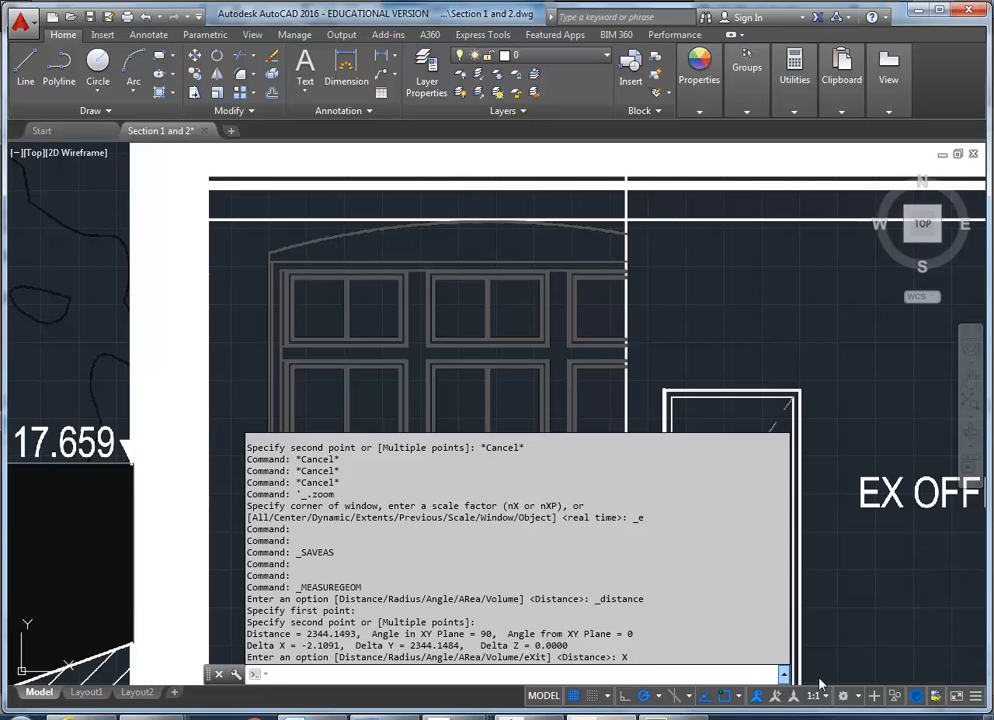
{"action": "left_click", "coordinate": [784, 676]}
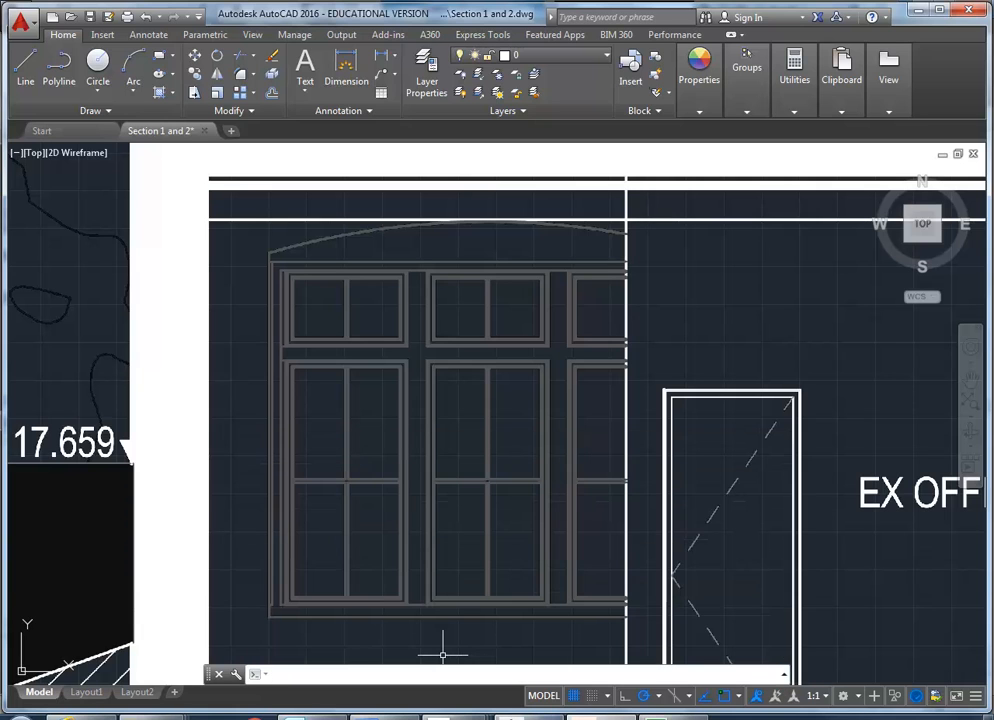
{"action": "left_click", "coordinate": [388, 717]}
{"action": "left_click", "coordinate": [485, 652]}
Set the family's Height parameter to 2350, apply it and finish editing the family types.
{"action": "left_click", "coordinate": [160, 248]}
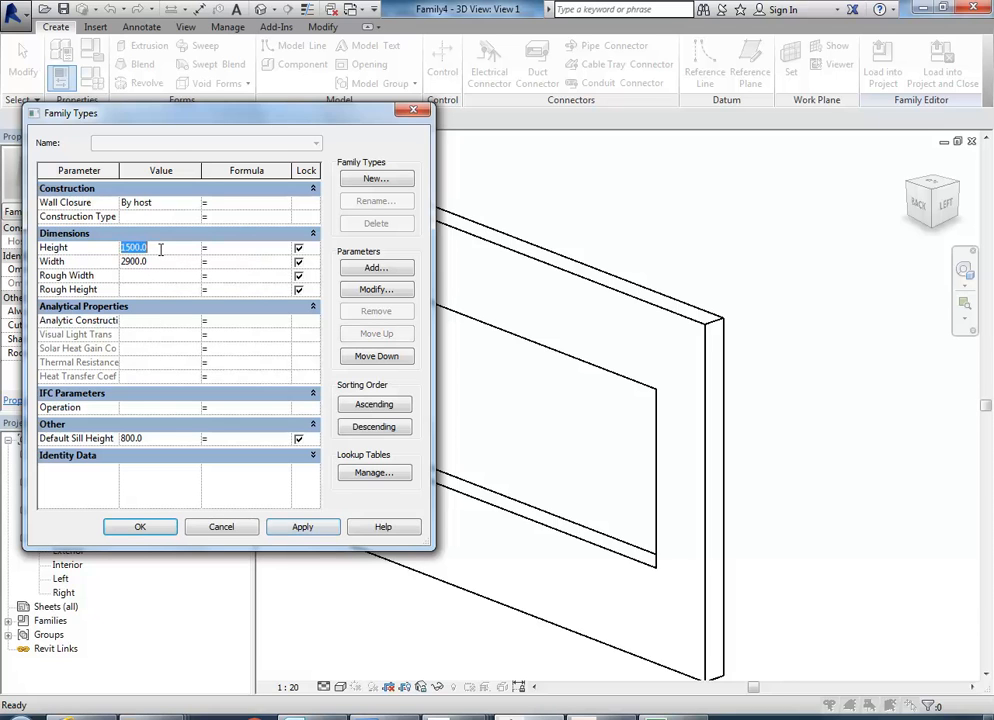
{"action": "type", "text": "2350"}
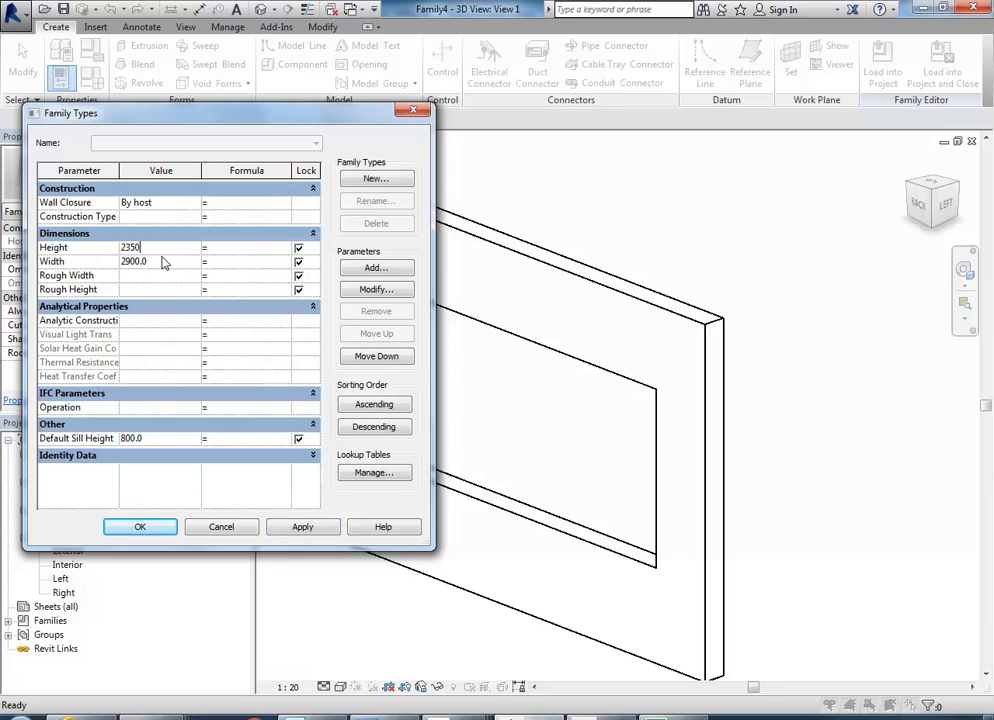
{"action": "left_click", "coordinate": [302, 527]}
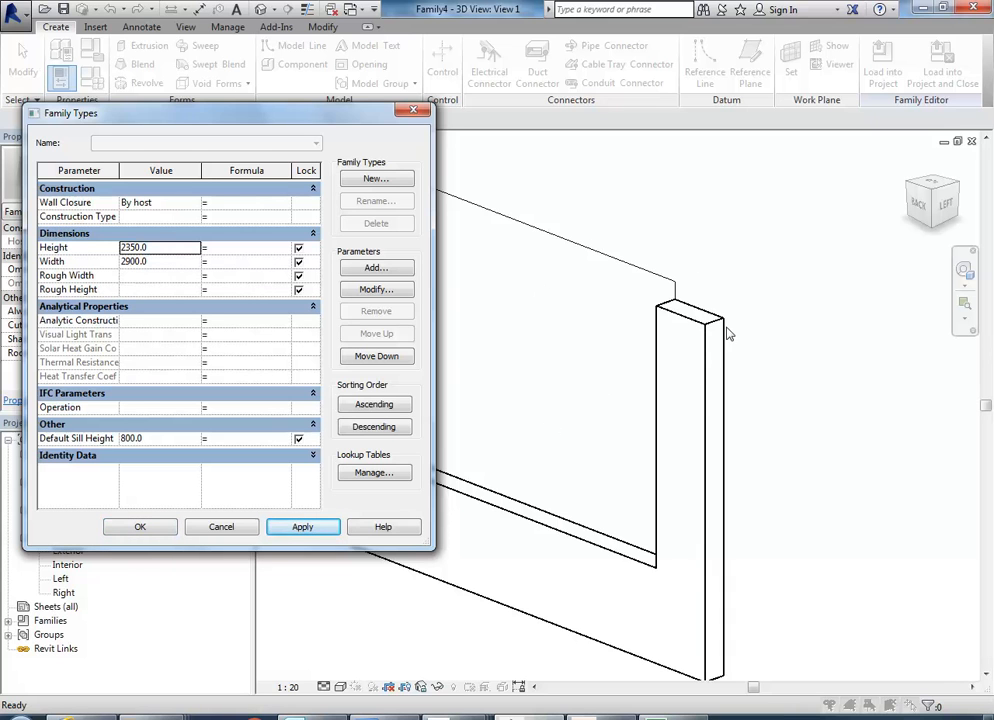
{"action": "left_click", "coordinate": [140, 529]}
Select the opening cut in the 3D view to examine its extent against the host wall, and clear the selection.
{"action": "middle_click_drag", "start_coordinate": [426, 410], "coordinate": [401, 396]}
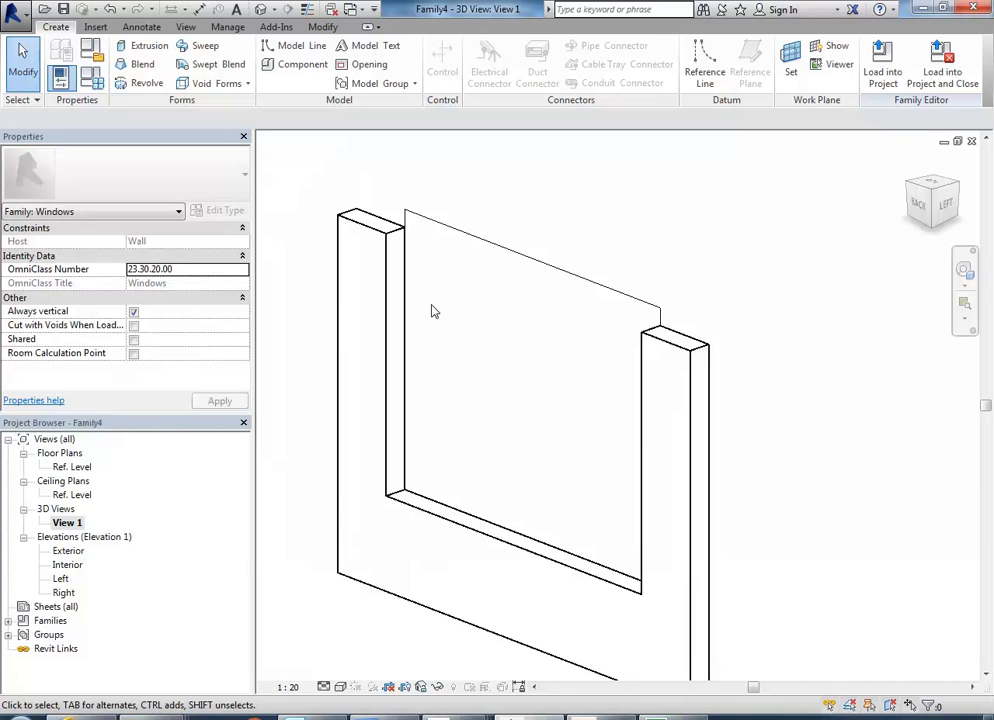
{"action": "left_click", "coordinate": [466, 237]}
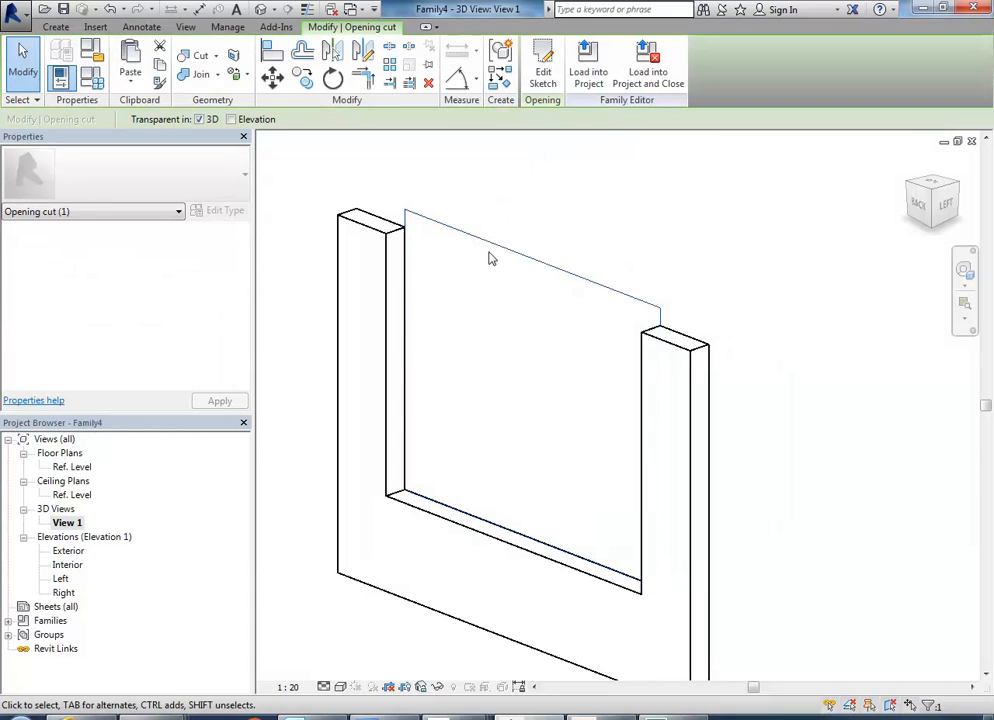
{"action": "left_click", "coordinate": [560, 228]}
{"action": "left_click", "coordinate": [570, 274]}
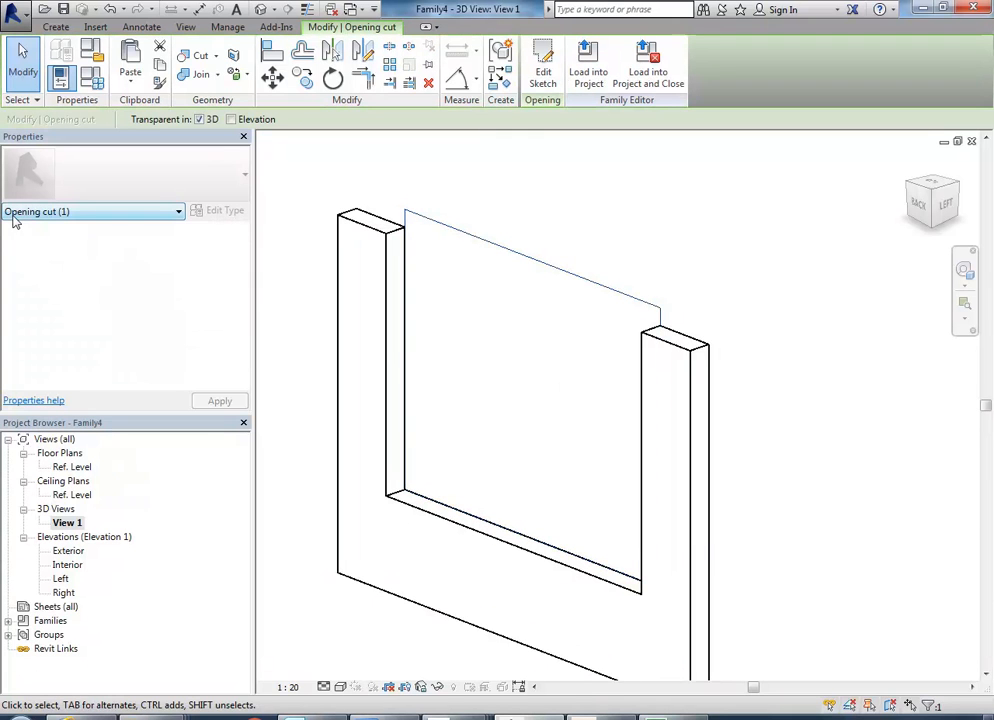
{"action": "left_click", "coordinate": [598, 190]}
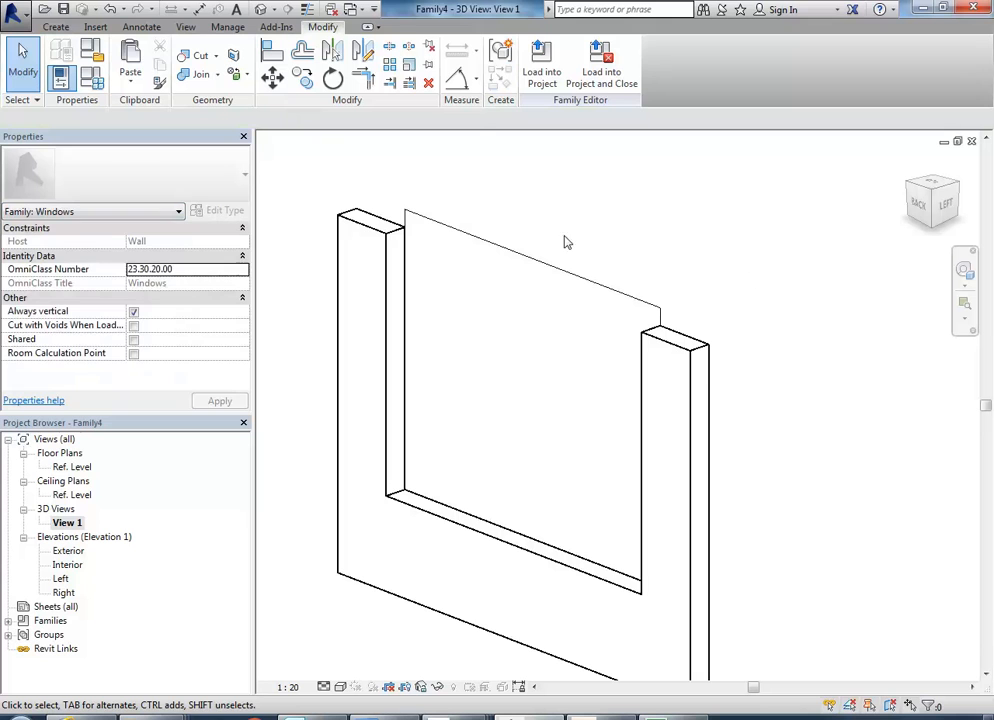
Set the host wall's Unconnected Height to 5000 and deselect the wall.
{"action": "left_click", "coordinate": [657, 470]}
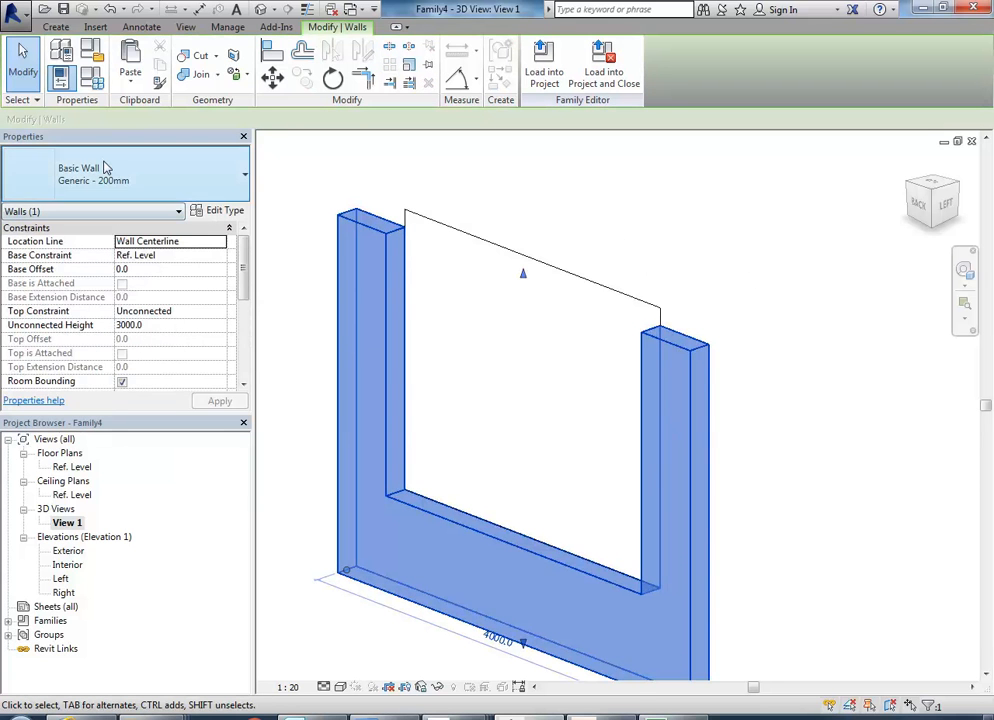
{"action": "left_click", "coordinate": [157, 325]}
{"action": "type", "text": "5"}
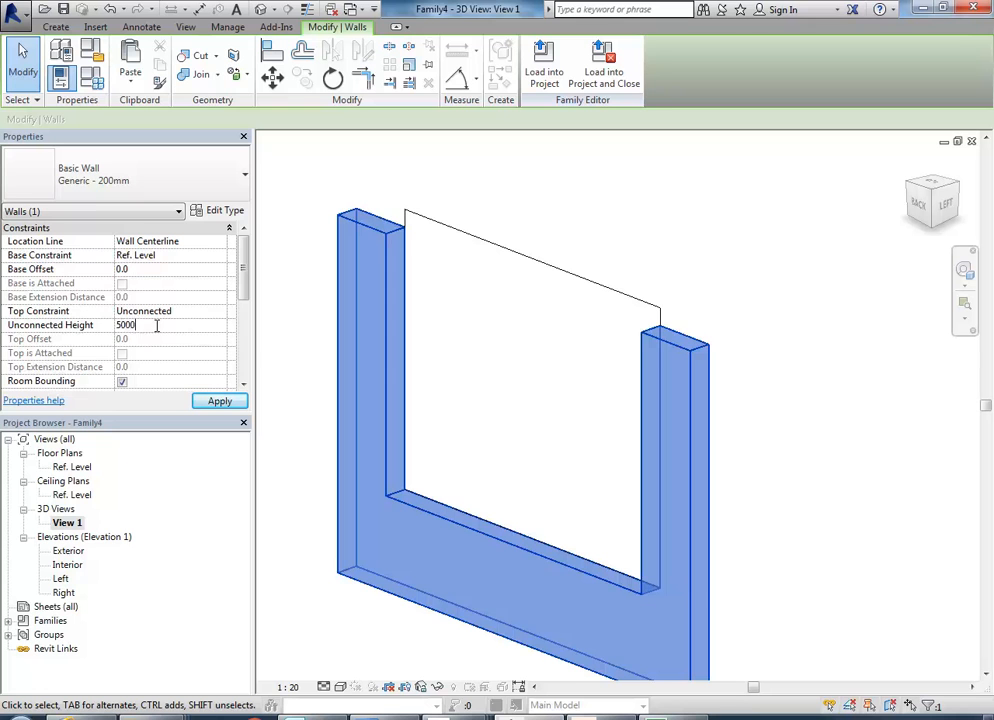
{"action": "key", "text": "Return"}
{"action": "left_click", "coordinate": [801, 355]}
{"action": "scroll", "coordinate": [718, 389], "scroll_direction": "down", "scroll_amount": 3}
{"action": "middle_click_drag", "start_coordinate": [718, 389], "coordinate": [649, 428]}
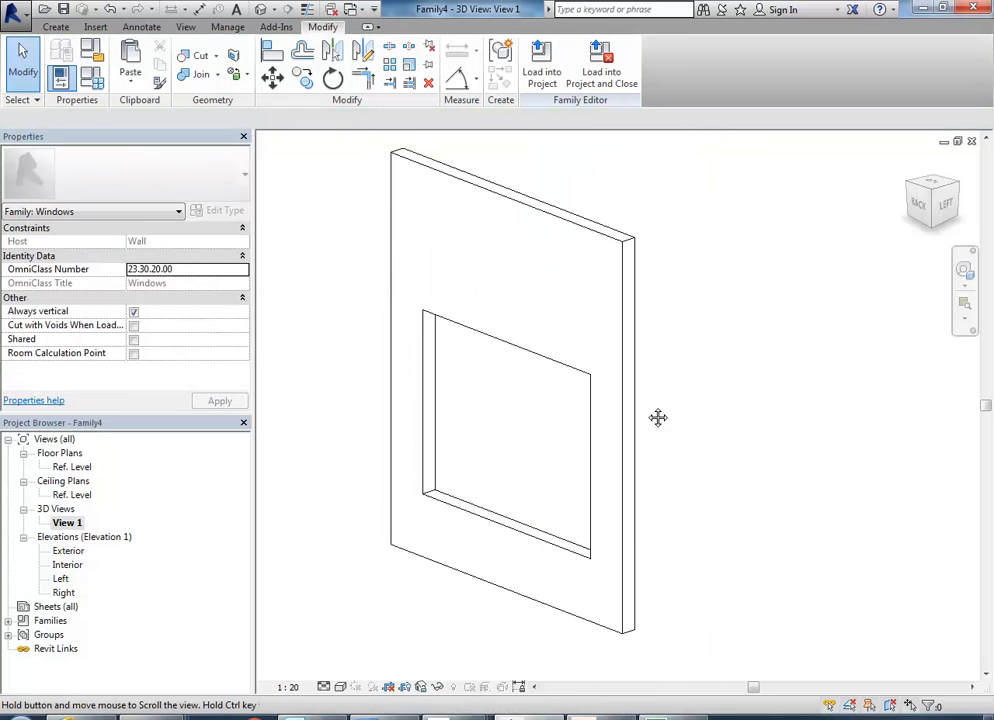
Stretch the host wall's top edge down closer to the opening, keeping a band of wall above it.
{"action": "left_click", "coordinate": [512, 192]}
{"action": "left_click_drag", "start_coordinate": [510, 192], "coordinate": [512, 262]}
{"action": "left_click", "coordinate": [345, 287]}
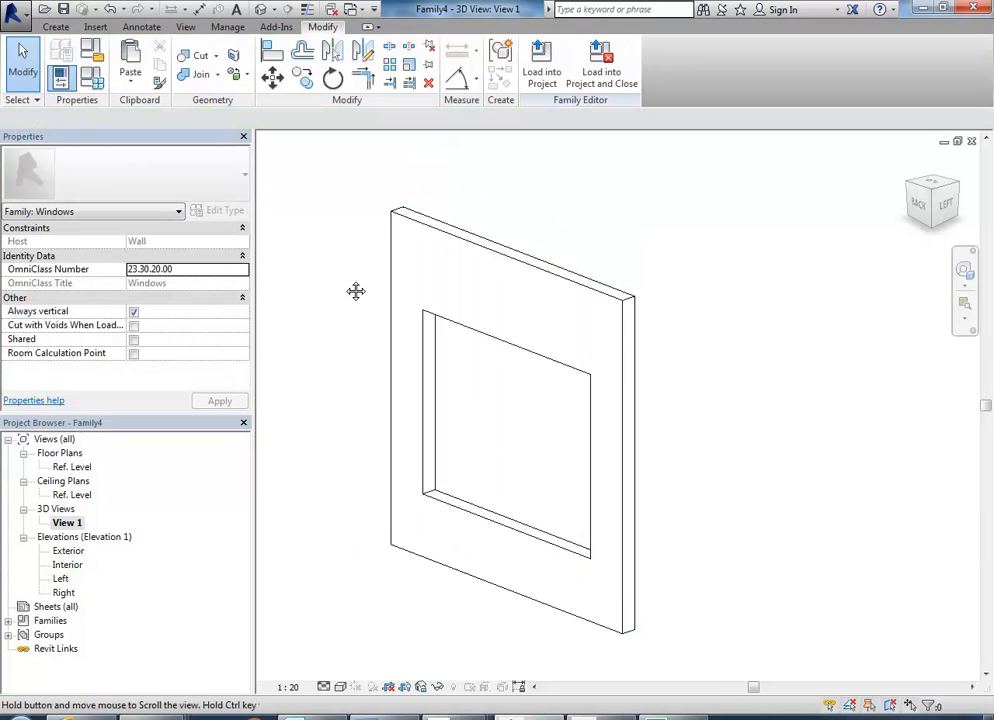
{"action": "middle_click_drag", "start_coordinate": [357, 342], "coordinate": [514, 449], "text": "shift"}
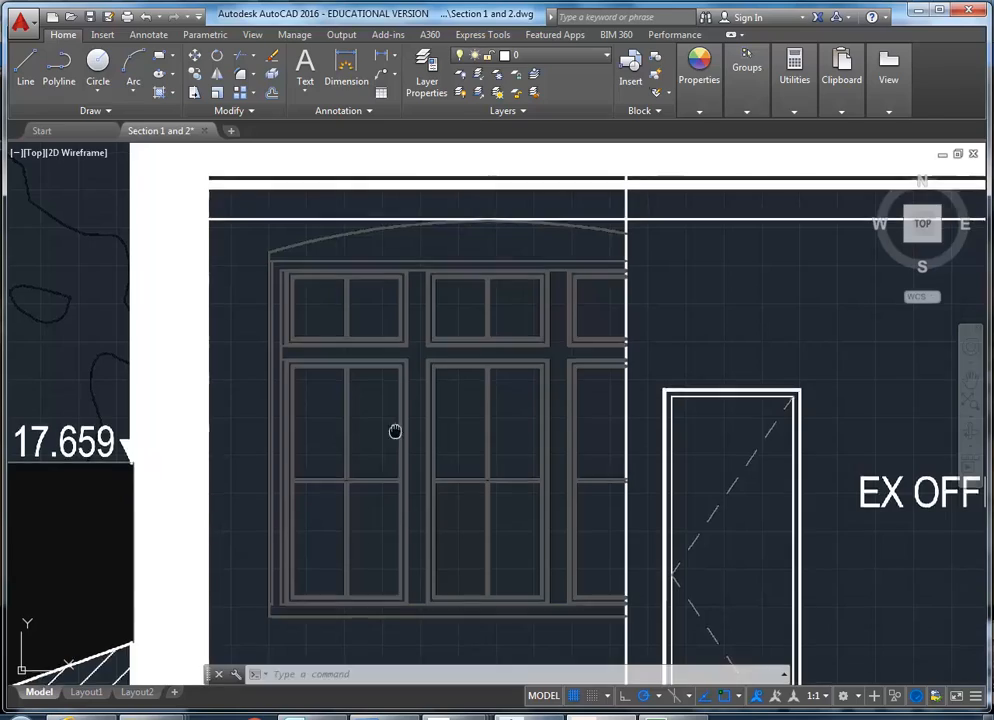
In AutoCAD, measure the vertical distance from the bottom of the EX OFFICE window's sill to the floor line.
{"action": "middle_click_drag", "start_coordinate": [395, 431], "coordinate": [448, 272]}
{"action": "scroll", "coordinate": [321, 425], "scroll_direction": "down", "scroll_amount": 4}
{"action": "mouse_move", "coordinate": [321, 425]}
{"action": "middle_mouse_down"}
{"action": "mouse_move", "coordinate": [343, 306]}
{"action": "mouse_move", "coordinate": [324, 241]}
{"action": "mouse_move", "coordinate": [324, 282]}
{"action": "middle_mouse_up"}
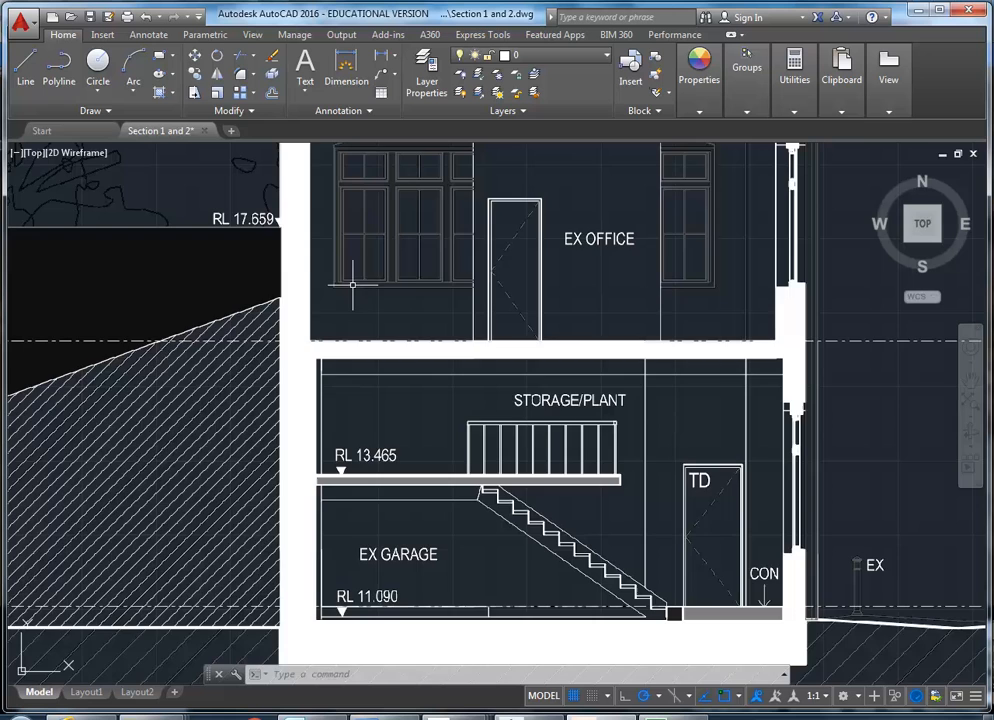
{"action": "scroll", "coordinate": [380, 288], "scroll_direction": "up", "scroll_amount": 5}
{"action": "middle_click_drag", "start_coordinate": [348, 348], "coordinate": [350, 425]}
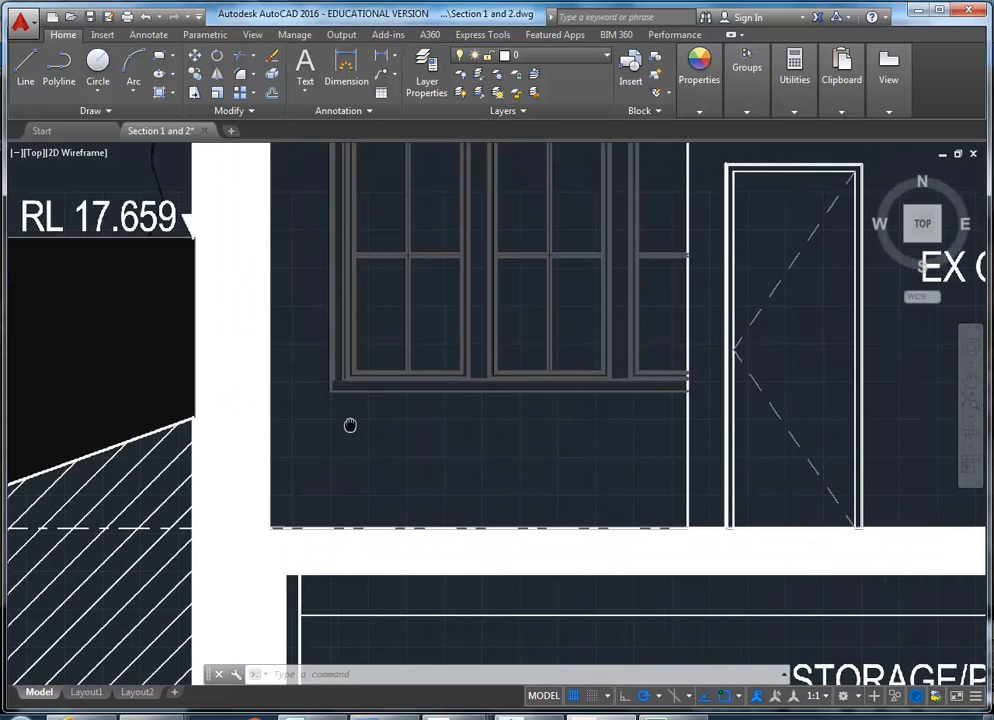
{"action": "left_click", "coordinate": [795, 80]}
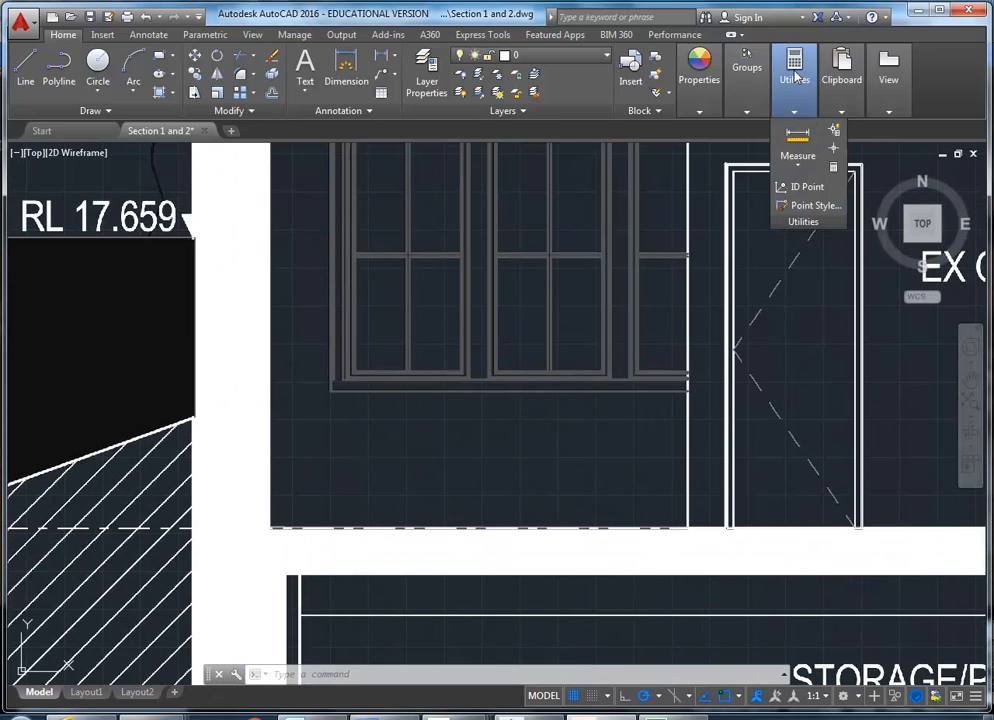
{"action": "left_click", "coordinate": [797, 140]}
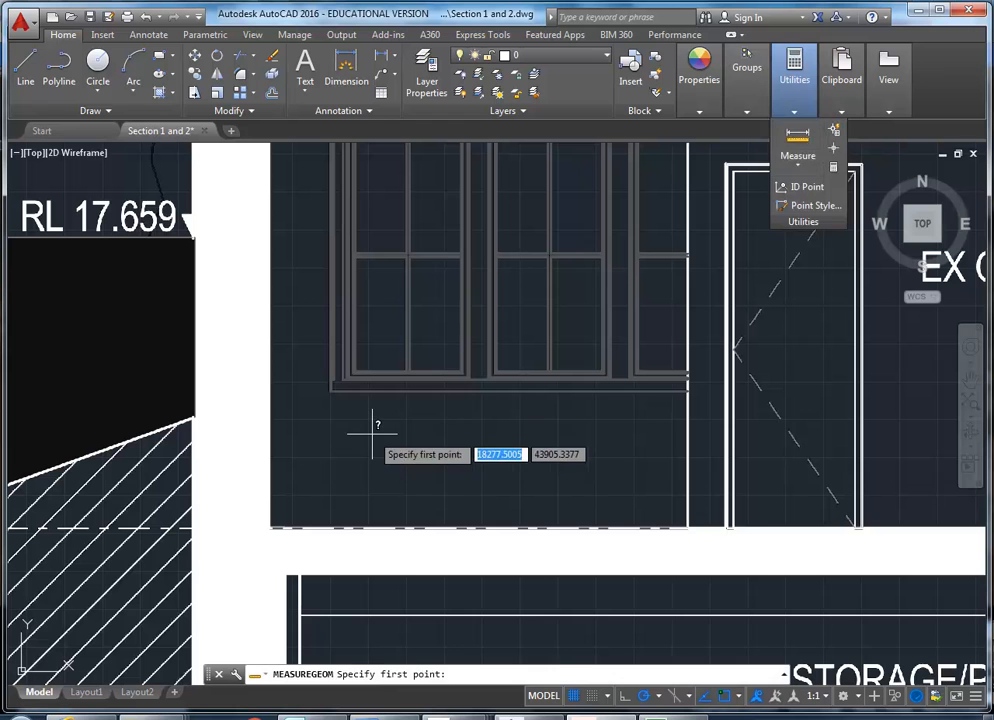
{"action": "left_click", "coordinate": [331, 388]}
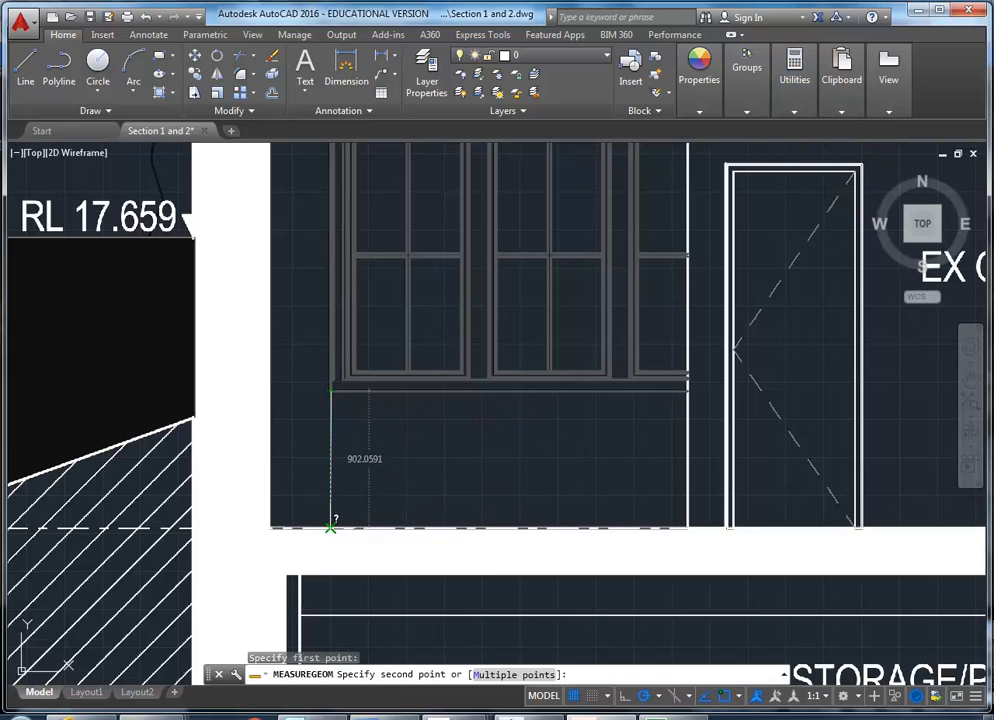
{"action": "left_click", "coordinate": [331, 526]}
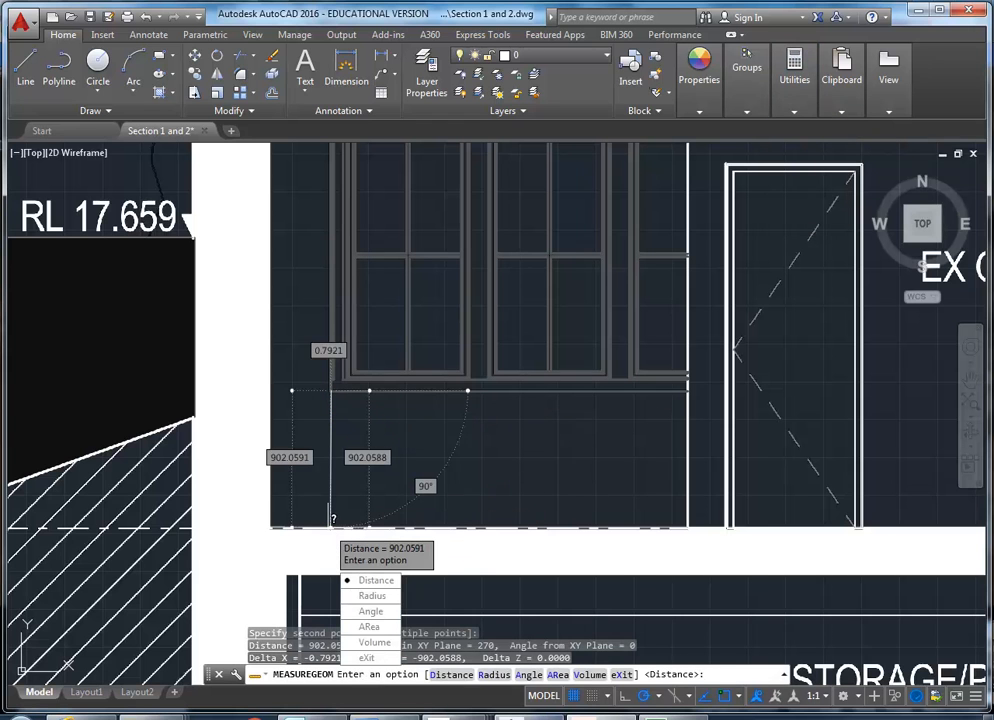
Switch to Street View on Pine St and examine the sill of the ground-floor window up close.
{"action": "left_click", "coordinate": [90, 716]}
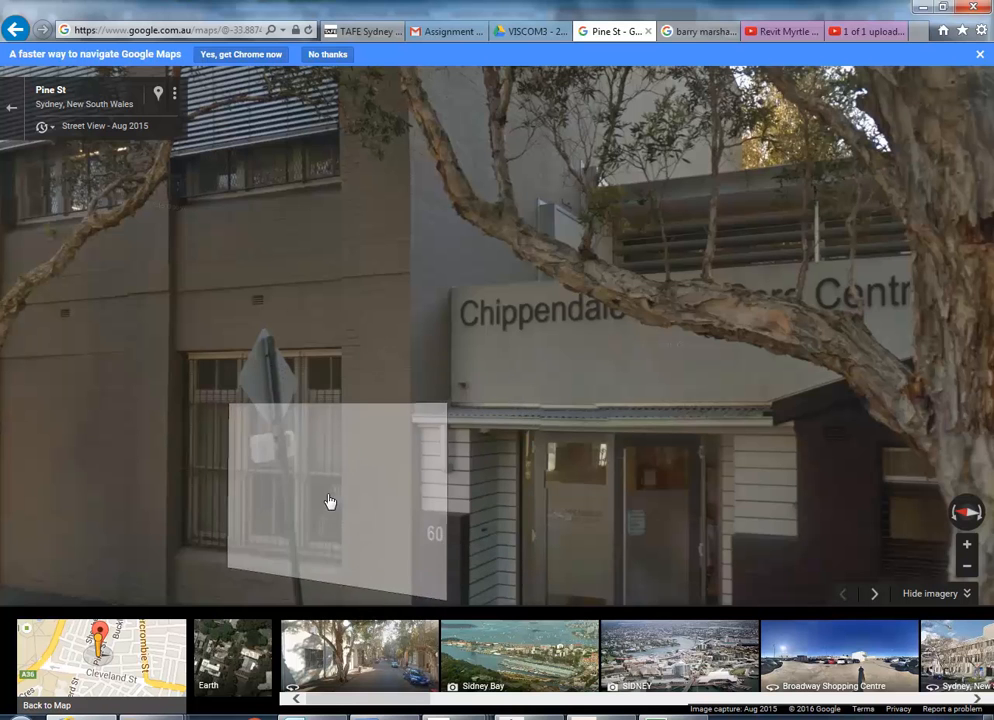
{"action": "left_click", "coordinate": [336, 500]}
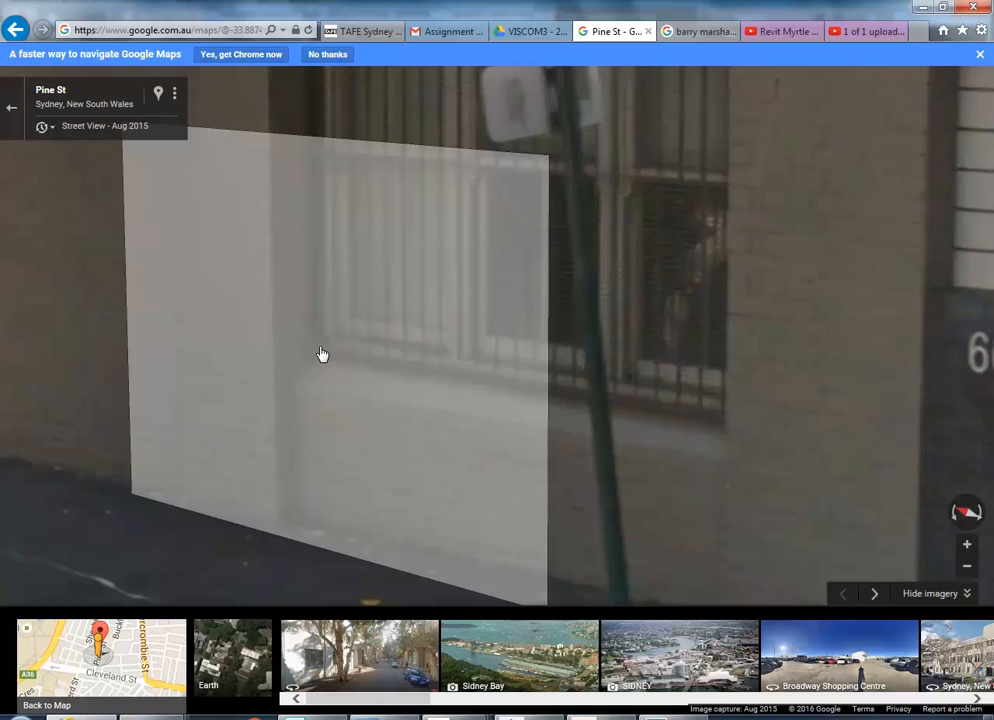
{"action": "left_click", "coordinate": [322, 354]}
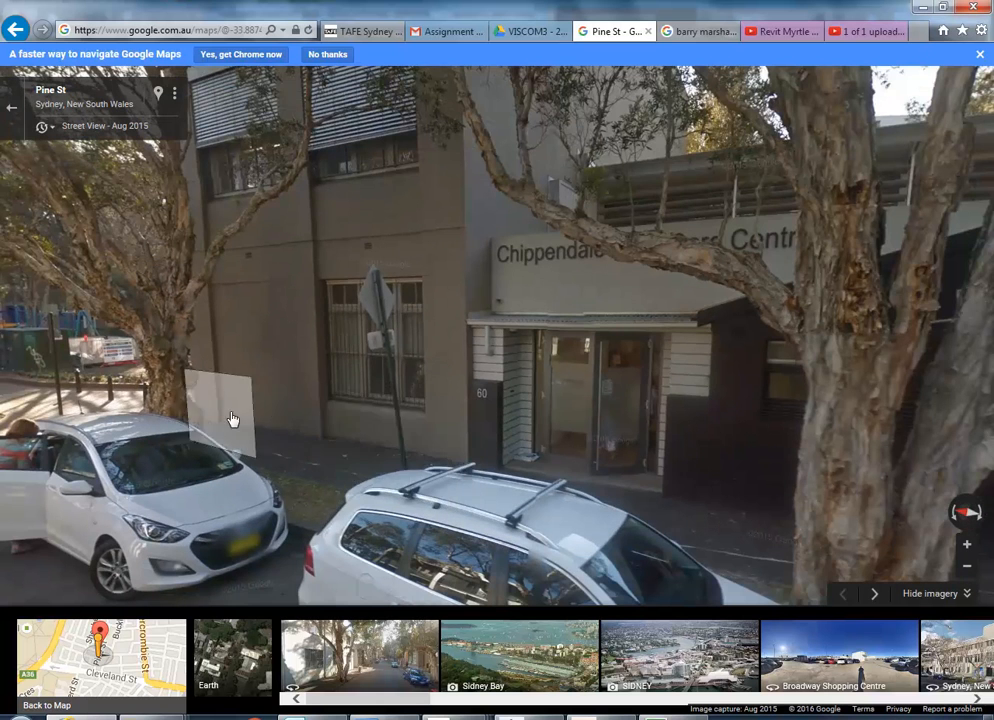
{"action": "left_click", "coordinate": [326, 408]}
{"action": "left_click", "coordinate": [308, 493]}
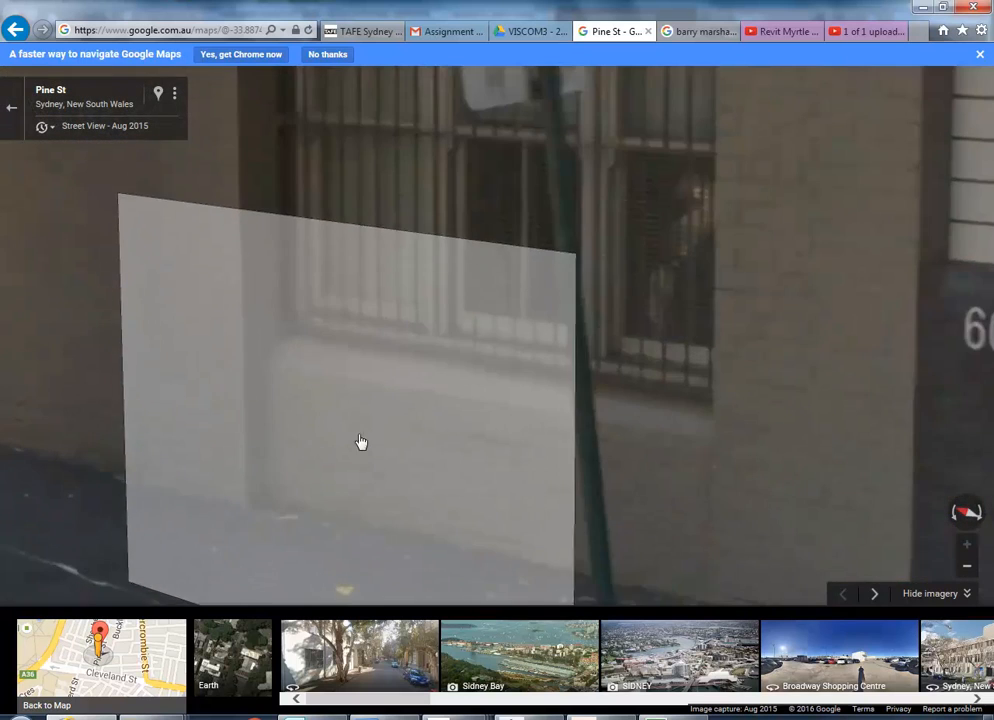
Check the wall area below the ground-floor window in Street View, return to Revit and dismiss the floating Family toolbar.
{"action": "left_click", "coordinate": [312, 470]}
{"action": "scroll", "coordinate": [320, 478], "scroll_direction": "down", "scroll_amount": 3}
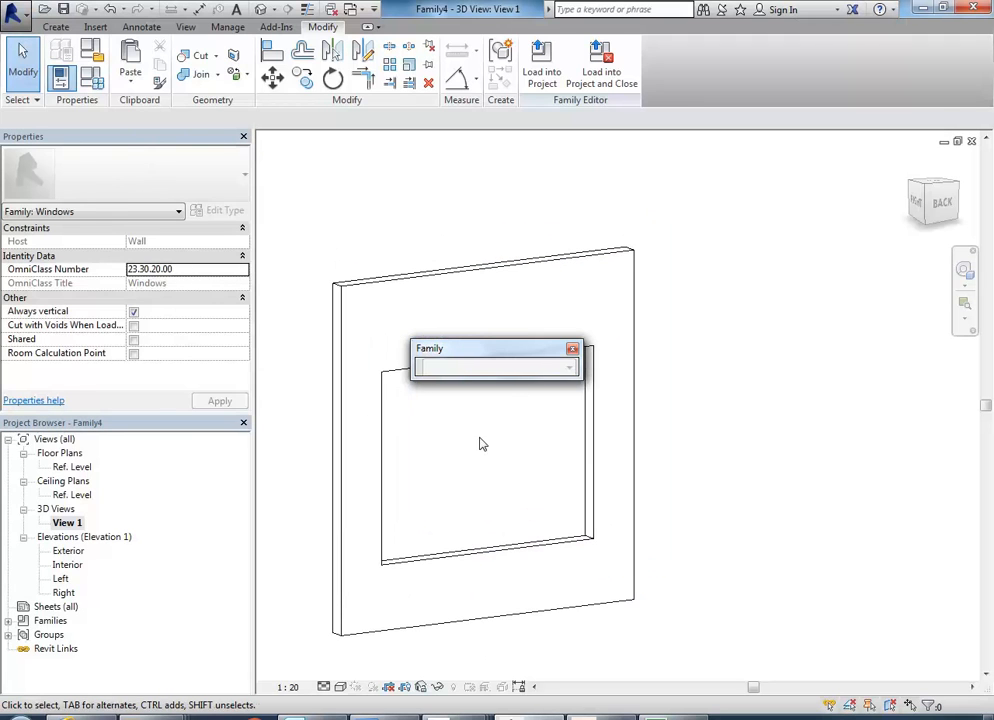
{"action": "left_click", "coordinate": [572, 348]}
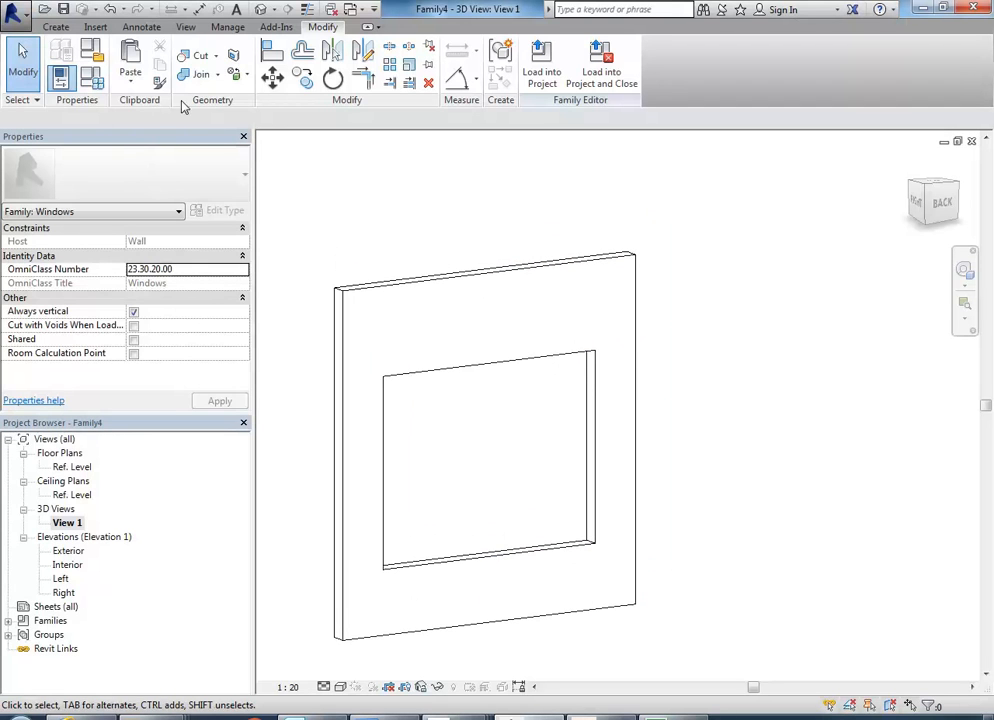
{"action": "left_click", "coordinate": [60, 76]}
{"action": "left_click", "coordinate": [91, 80]}
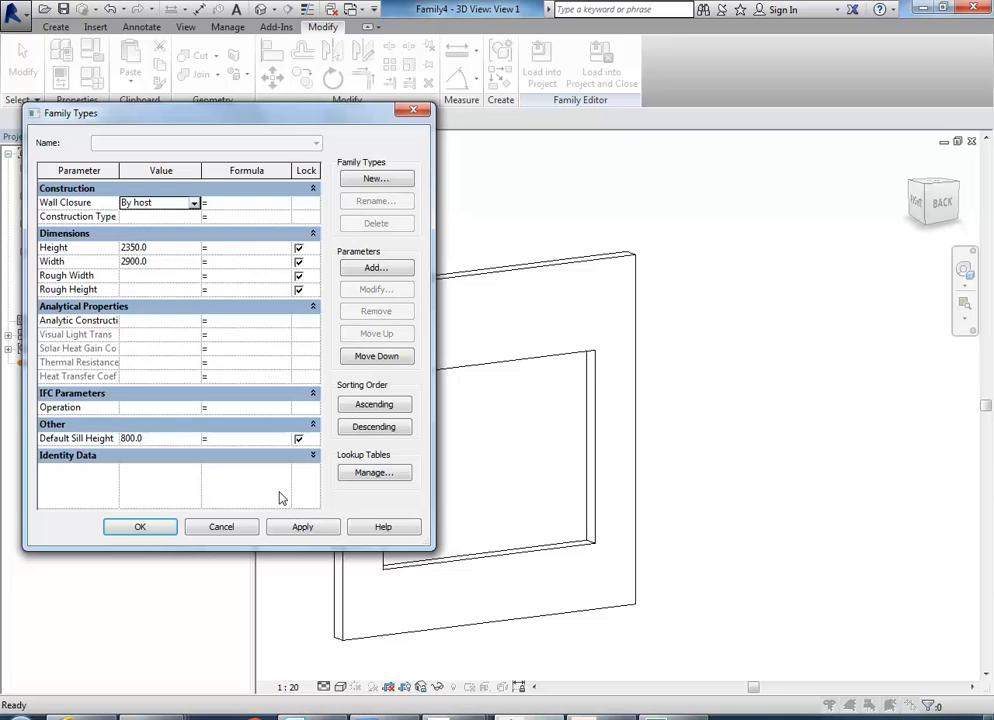
{"action": "left_click", "coordinate": [221, 526]}
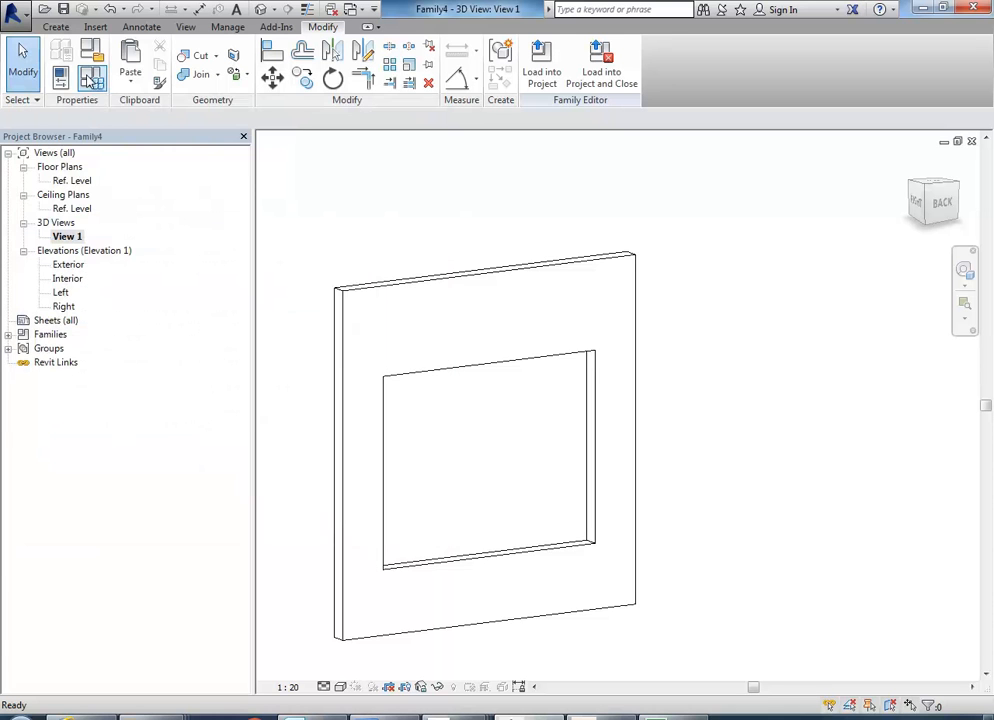
{"action": "left_click", "coordinate": [60, 76]}
Set the window family's Default Sill Height parameter to 900 and apply it to the wall opening.
{"action": "left_click", "coordinate": [91, 80]}
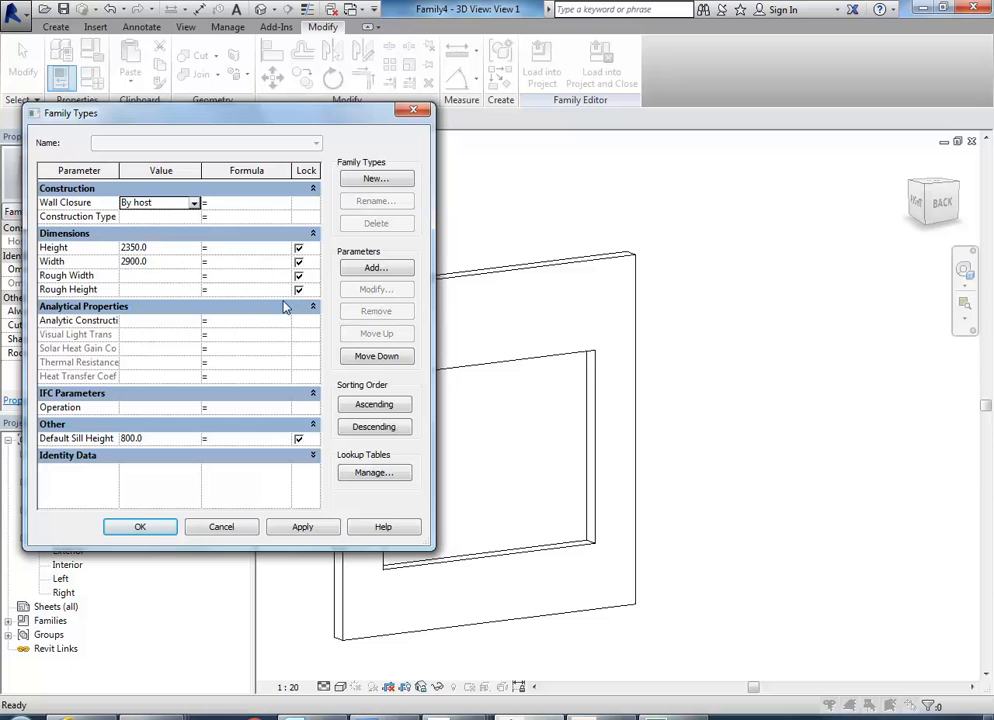
{"action": "left_click", "coordinate": [171, 441]}
{"action": "type", "text": "900"}
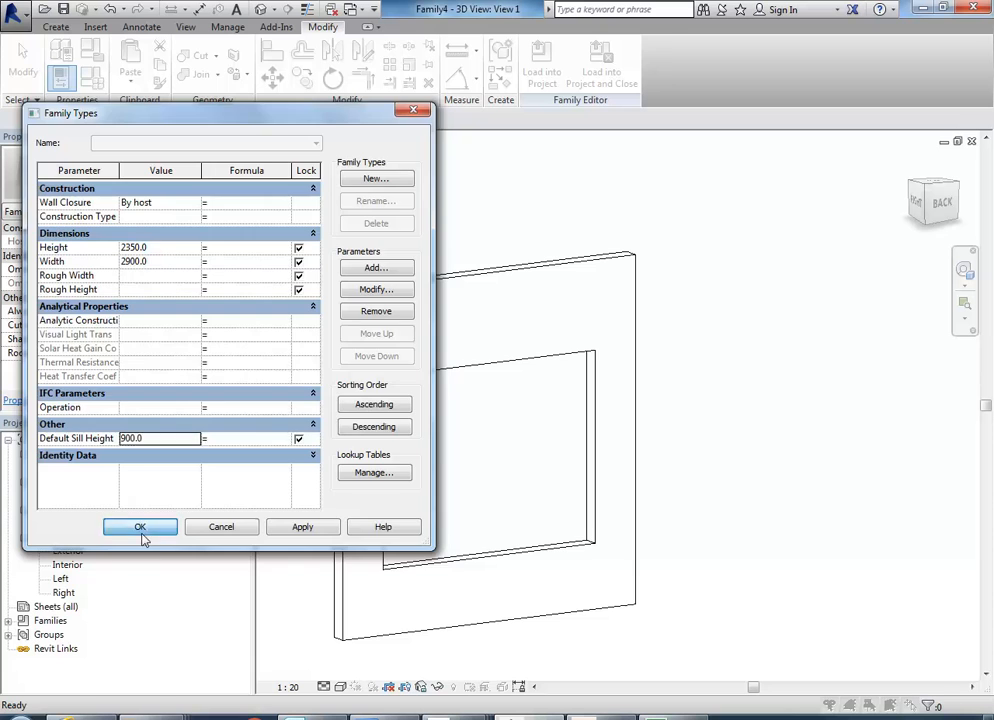
{"action": "left_click", "coordinate": [140, 527]}
{"action": "mouse_move", "coordinate": [437, 503]}
{"action": "middle_mouse_down"}
{"action": "mouse_move", "coordinate": [464, 503]}
{"action": "mouse_move", "coordinate": [453, 507]}
{"action": "middle_mouse_up"}
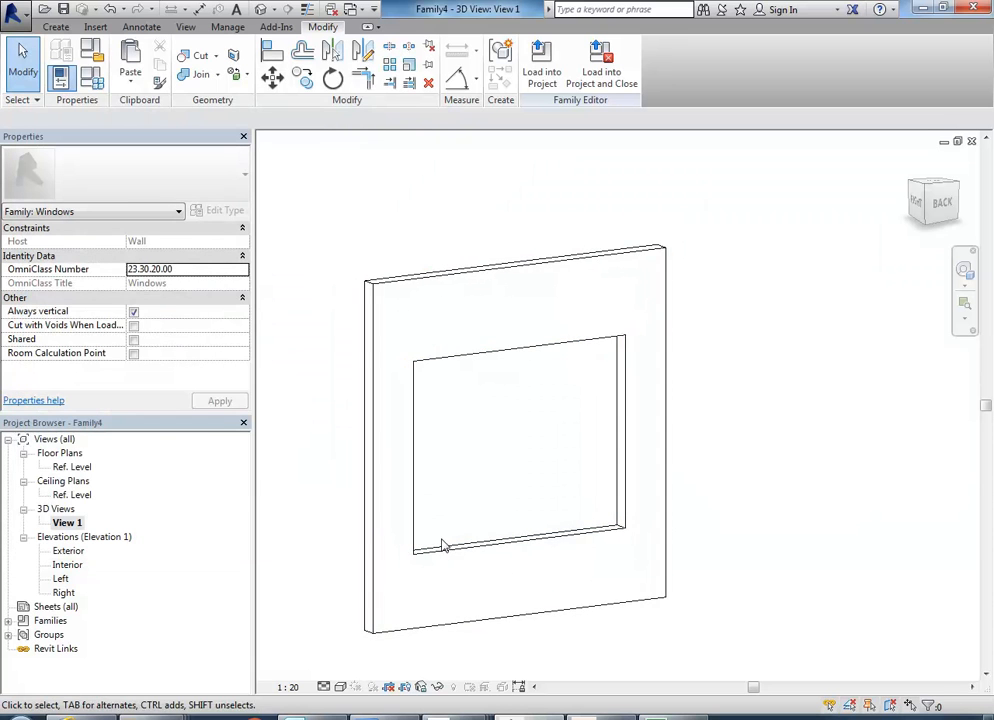
{"action": "left_click", "coordinate": [446, 548]}
{"action": "middle_click_drag", "start_coordinate": [459, 510], "coordinate": [460, 486]}
{"action": "left_click", "coordinate": [492, 427]}
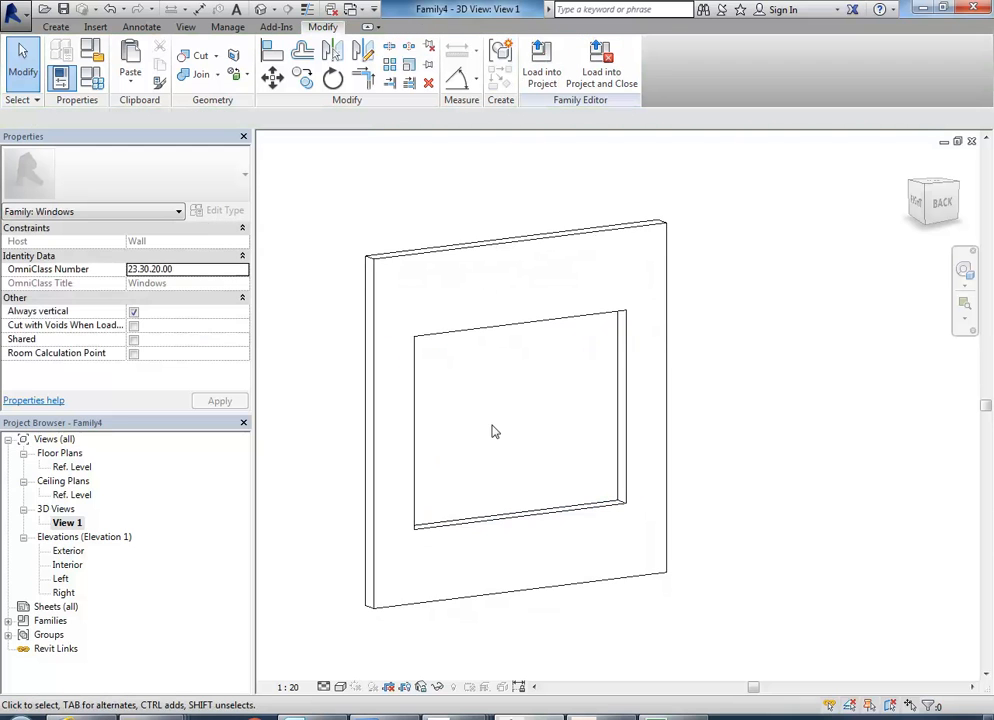
Compare the wall opening and its height and sill dimensions in the Interior and Exterior elevations.
{"action": "double_click", "coordinate": [66, 565]}
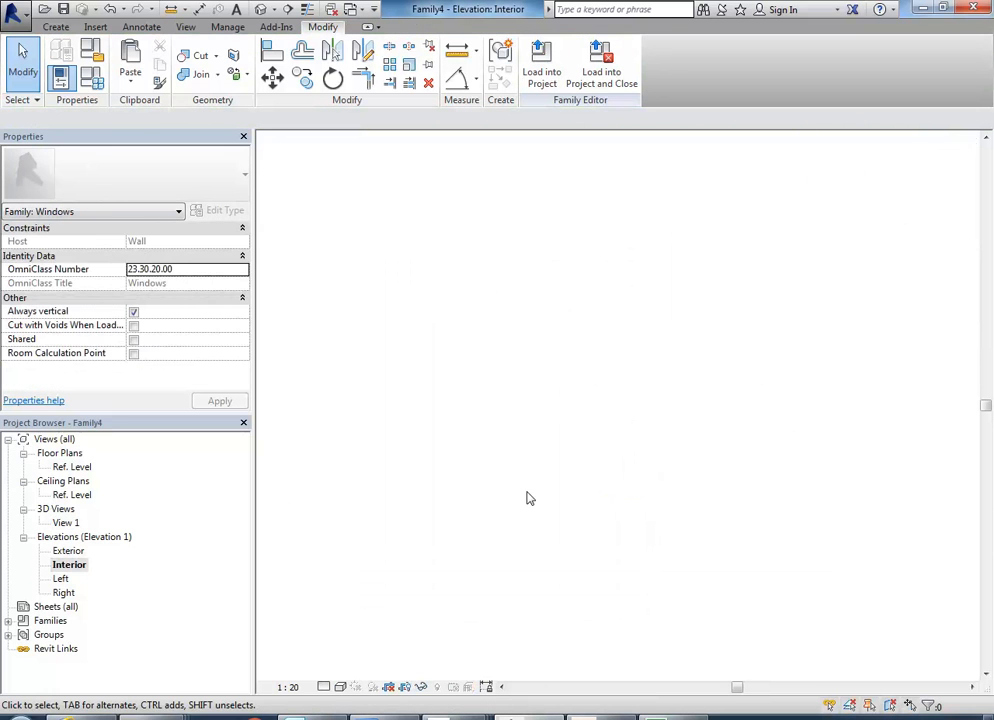
{"action": "scroll", "coordinate": [527, 462], "scroll_direction": "up", "scroll_amount": 3}
{"action": "scroll", "coordinate": [542, 486], "scroll_direction": "down", "scroll_amount": 3}
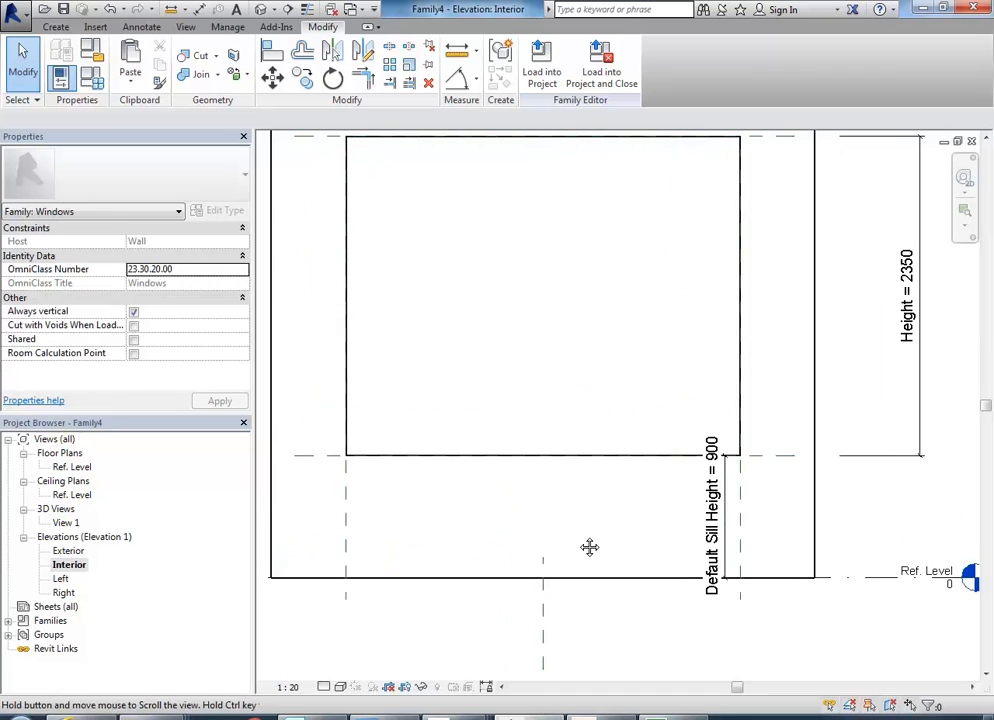
{"action": "middle_click_drag", "start_coordinate": [548, 395], "coordinate": [539, 371]}
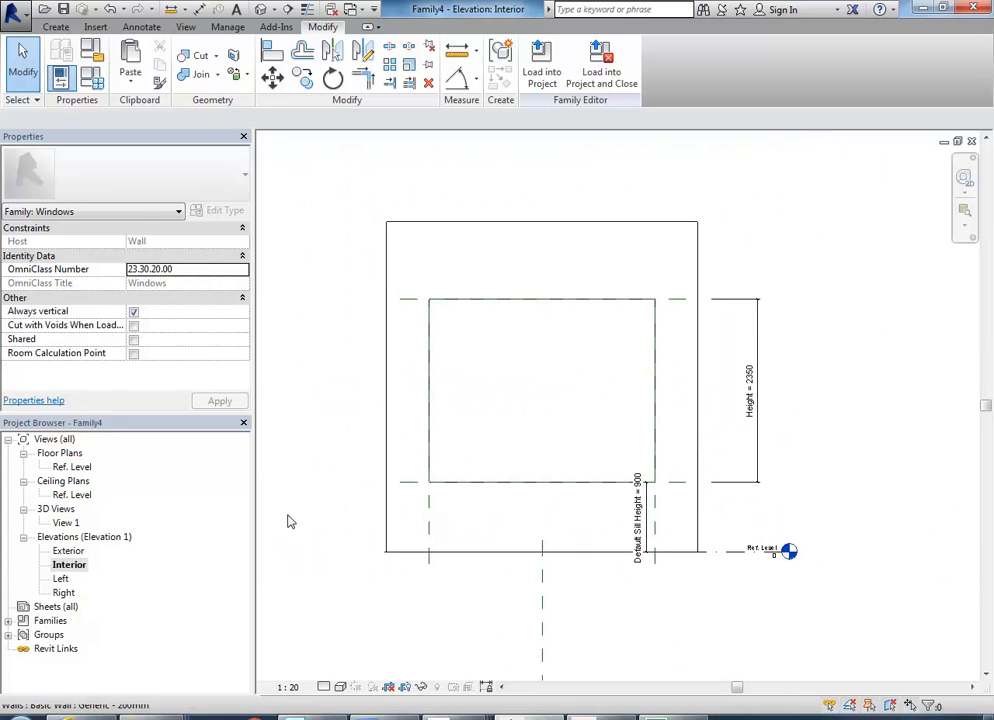
{"action": "double_click", "coordinate": [68, 551]}
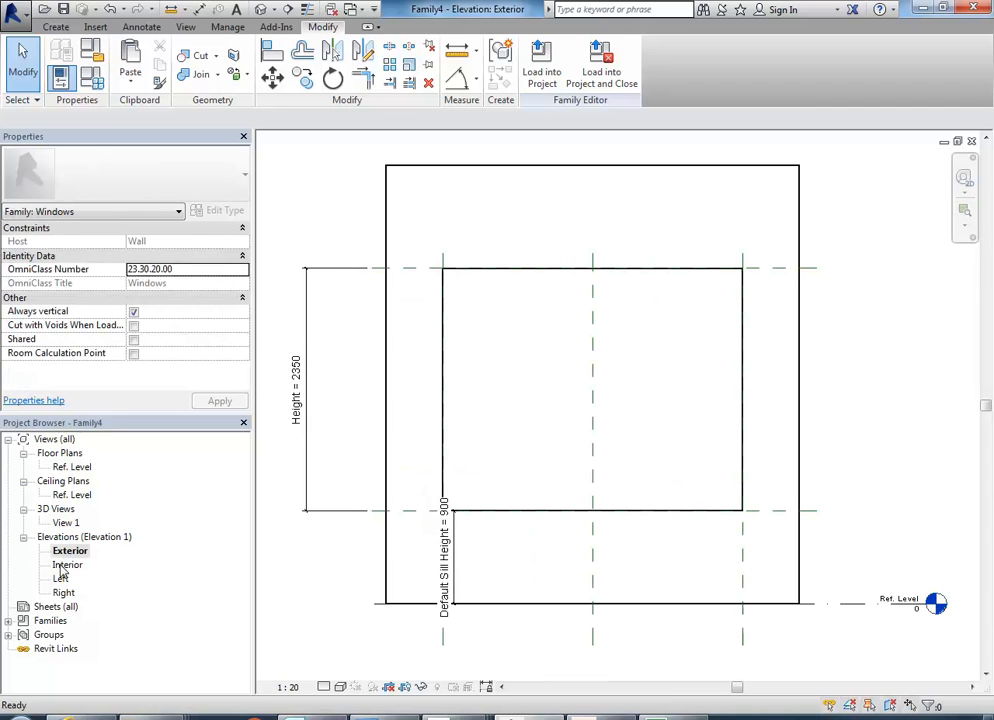
{"action": "left_click", "coordinate": [66, 565]}
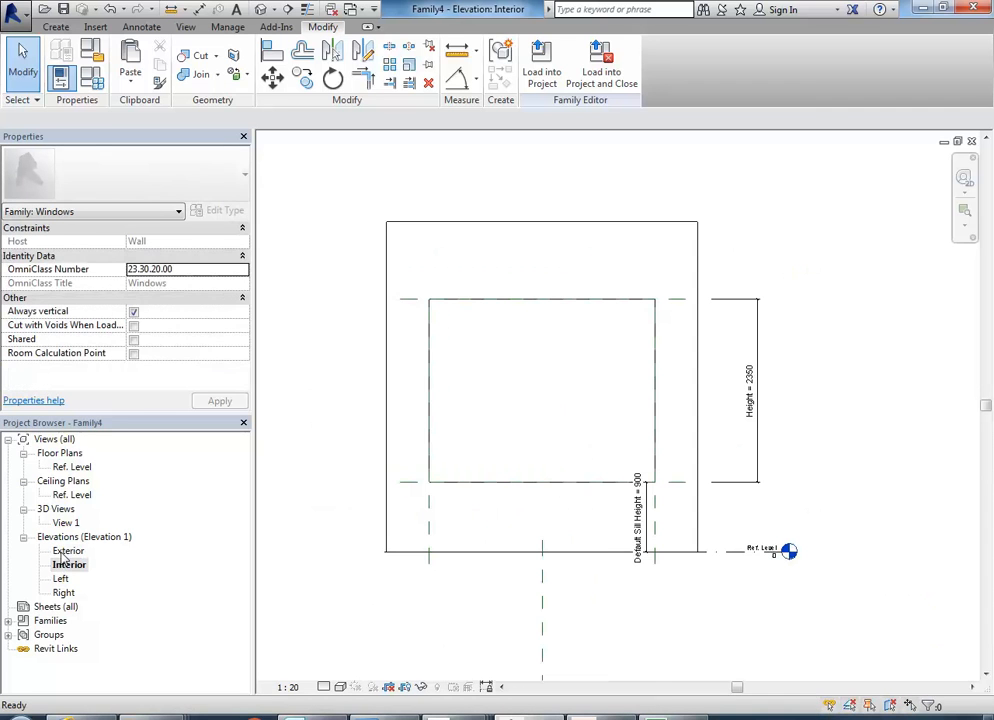
{"action": "double_click", "coordinate": [64, 552]}
{"action": "double_click", "coordinate": [67, 565]}
{"action": "middle_click_drag", "start_coordinate": [565, 435], "coordinate": [516, 418]}
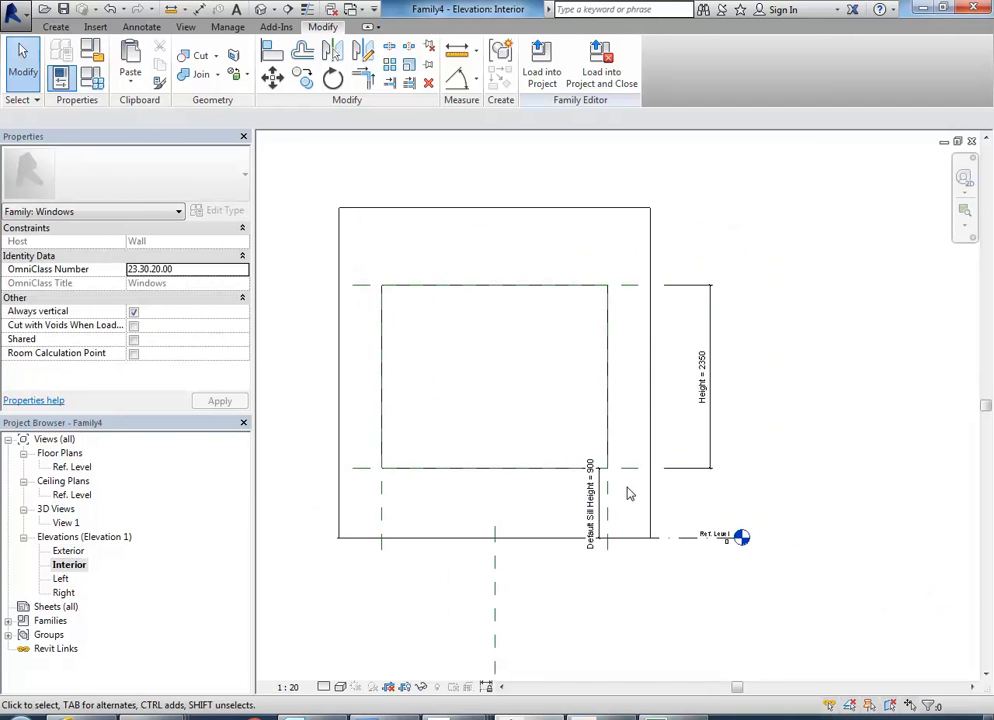
Check the exterior and interior sides of the wall in the Ref. Level floor plan and return to the 3D view.
{"action": "double_click", "coordinate": [72, 467]}
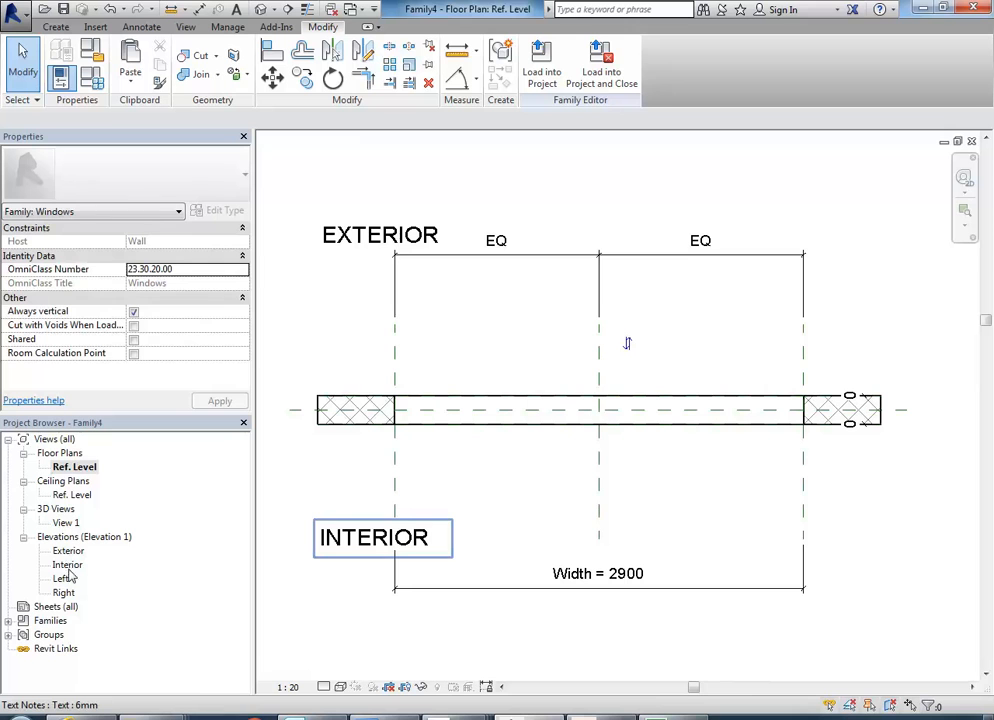
{"action": "double_click", "coordinate": [66, 523]}
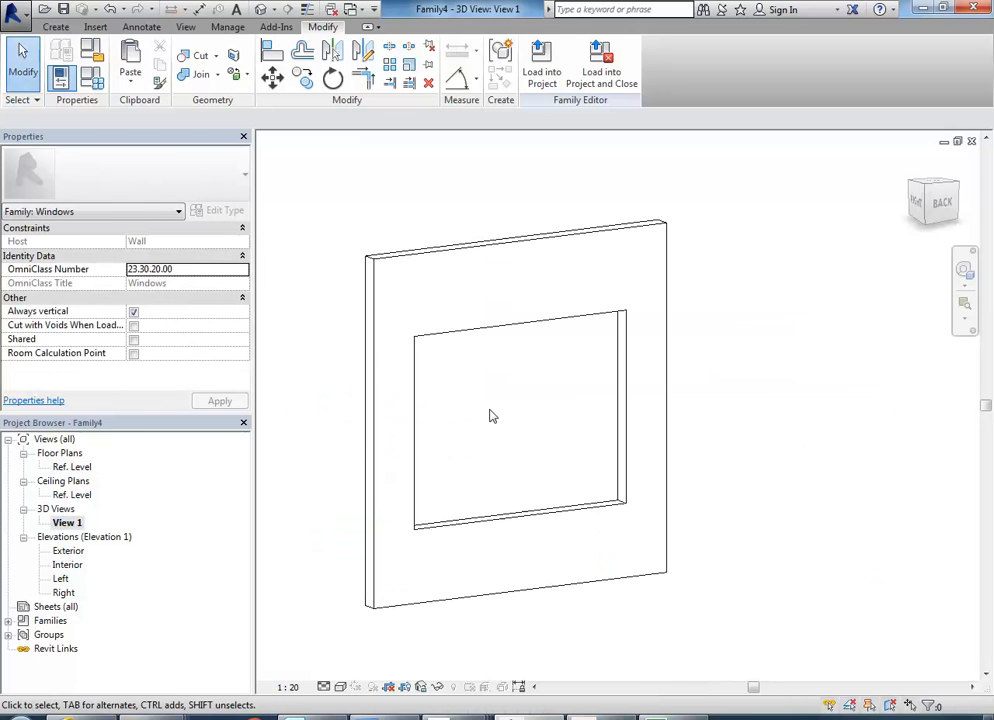
{"action": "mouse_move", "coordinate": [526, 420]}
{"action": "middle_mouse_down"}
{"action": "mouse_move", "coordinate": [501, 413]}
{"action": "mouse_move", "coordinate": [539, 419]}
{"action": "mouse_move", "coordinate": [530, 417]}
{"action": "middle_mouse_up"}
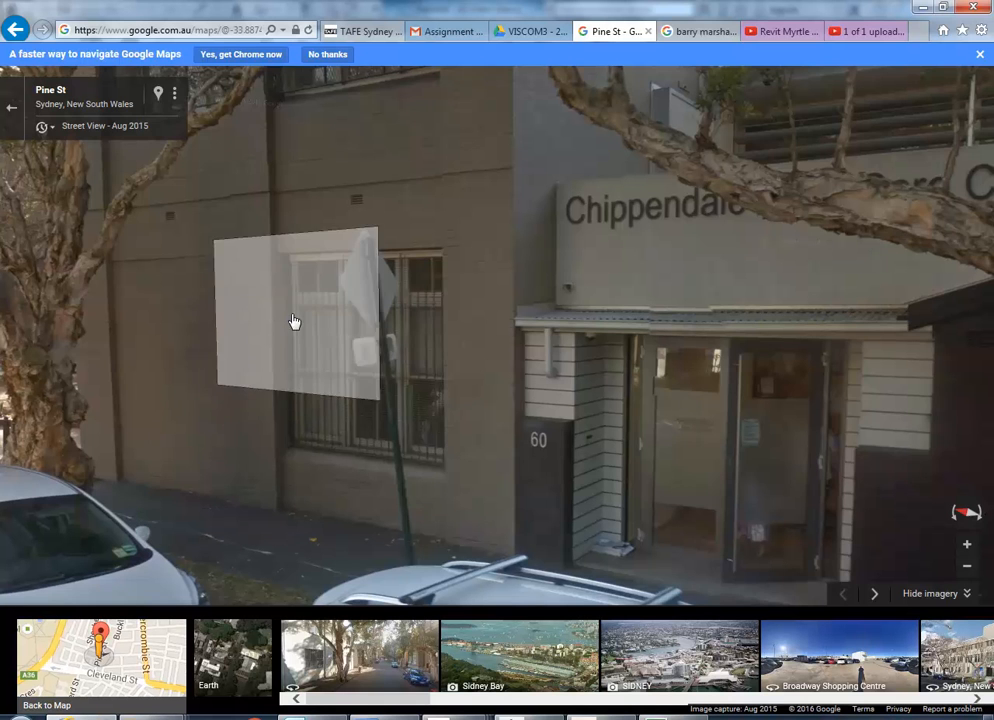
Examine the ground-floor window's frame and sill in Street View, switch to AutoCAD and end the active distance measurement.
{"action": "left_click", "coordinate": [300, 340]}
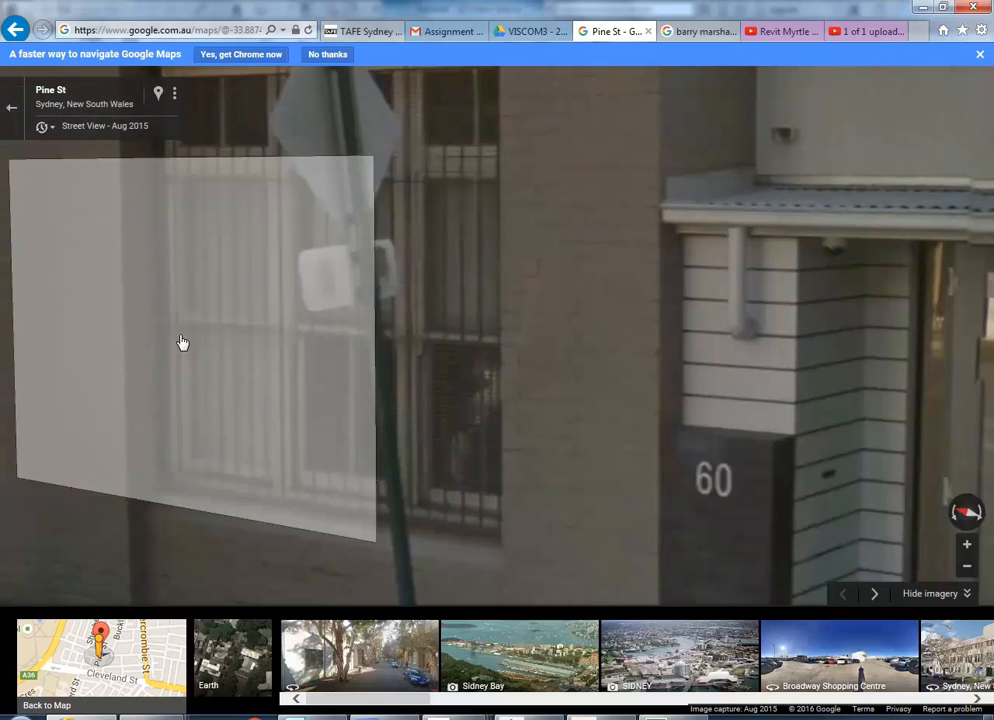
{"action": "scroll", "coordinate": [183, 343], "scroll_direction": "down", "scroll_amount": 3}
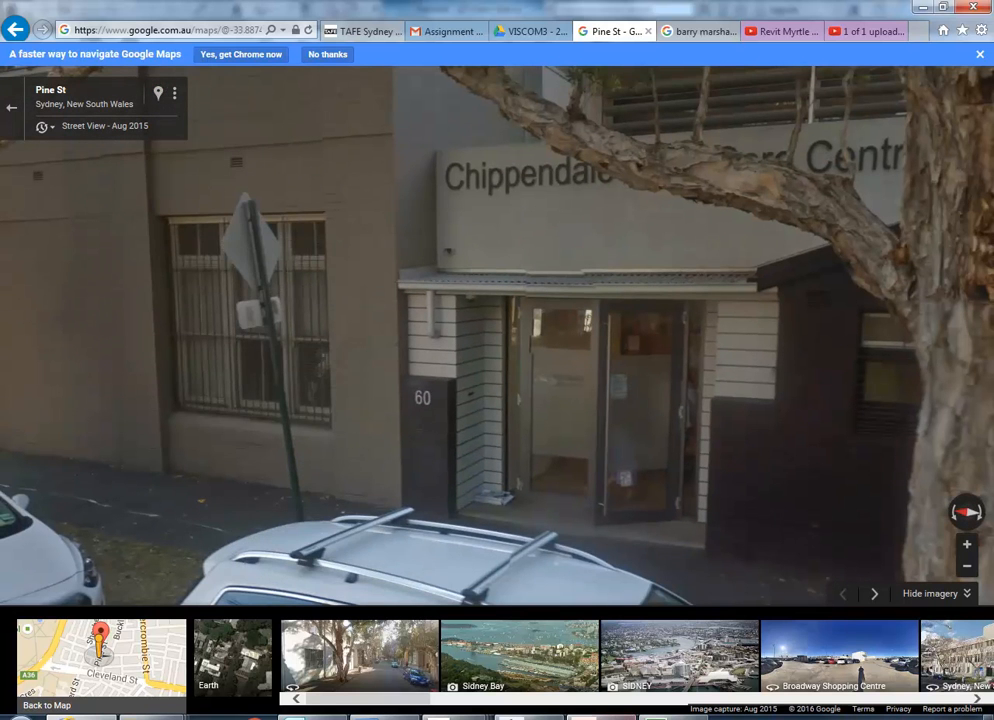
{"action": "left_click", "coordinate": [602, 717]}
{"action": "key", "text": "Down"}
{"action": "key", "text": "Down"}
{"action": "key", "text": "Down"}
{"action": "key", "text": "Down"}
{"action": "key", "text": "Down"}
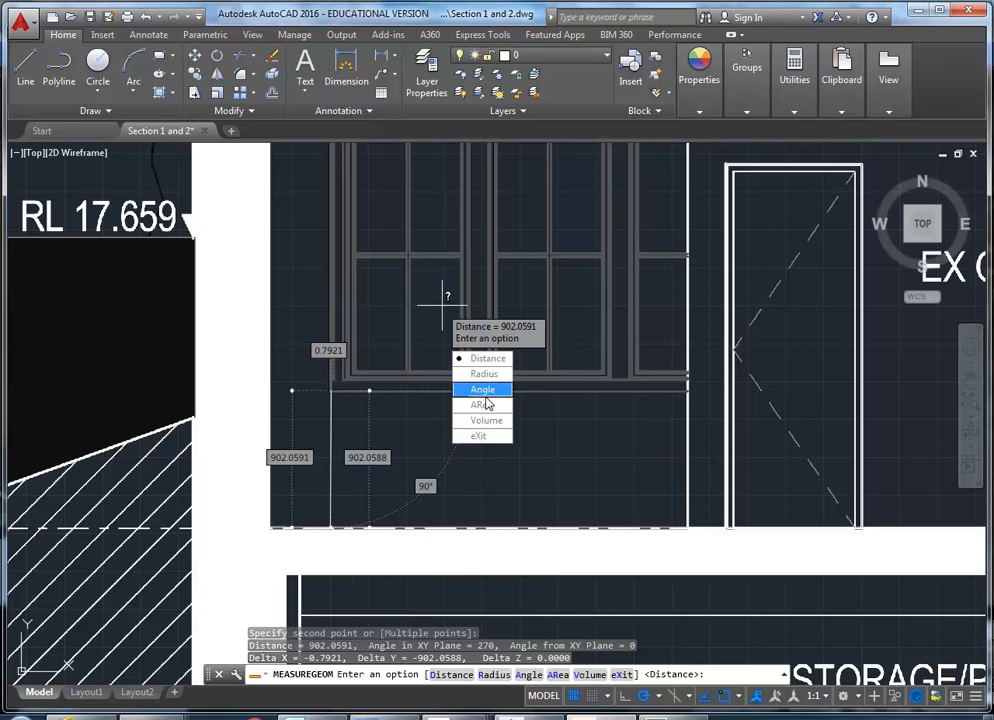
{"action": "key", "text": "Return"}
Measure the vertical distance from the underside of the EX OFFICE window frame to the bottom sill line.
{"action": "middle_click_drag", "start_coordinate": [415, 266], "coordinate": [349, 402]}
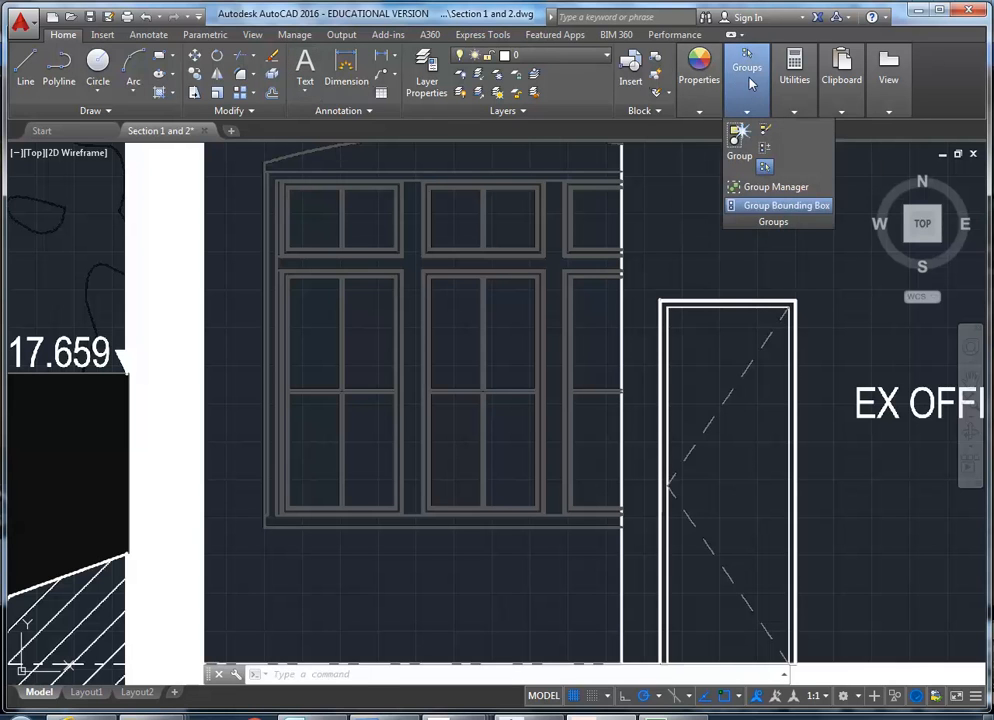
{"action": "mouse_move", "coordinate": [794, 70]}
{"action": "left_click", "coordinate": [797, 140]}
{"action": "mouse_move", "coordinate": [262, 492]}
{"action": "middle_mouse_down"}
{"action": "mouse_move", "coordinate": [337, 493]}
{"action": "mouse_move", "coordinate": [354, 526]}
{"action": "middle_mouse_up"}
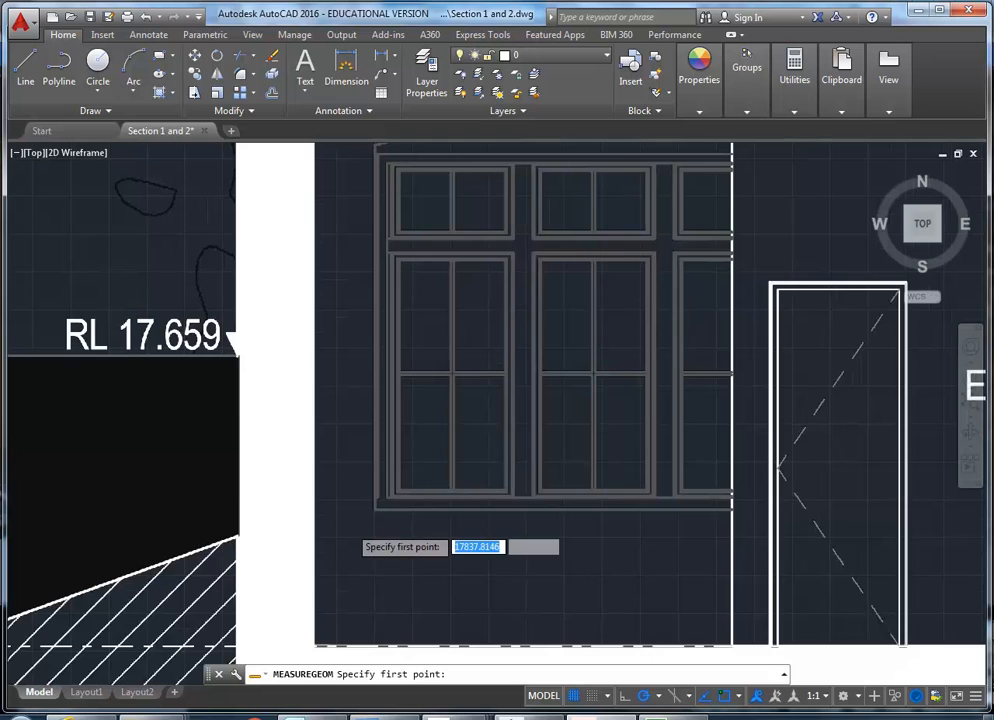
{"action": "scroll", "coordinate": [382, 503], "scroll_direction": "up", "scroll_amount": 4}
{"action": "left_click", "coordinate": [426, 467]}
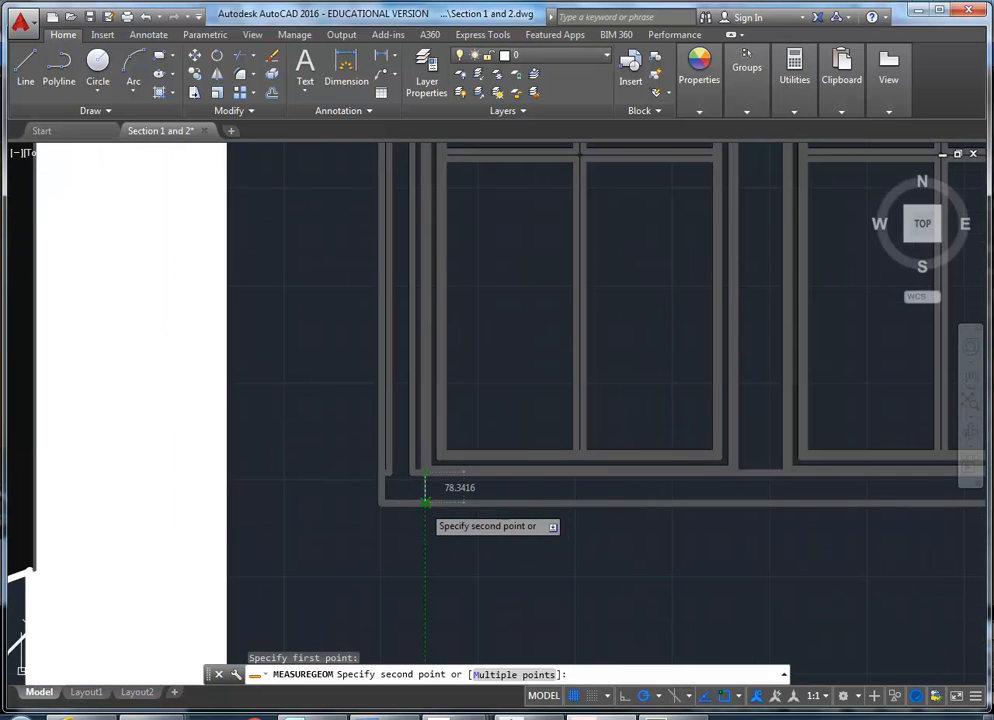
{"action": "left_click", "coordinate": [426, 503]}
Measure the horizontal distance from the window frame's lower-left corner to the opening's outer edge, and exit the measurement.
{"action": "left_click", "coordinate": [462, 533]}
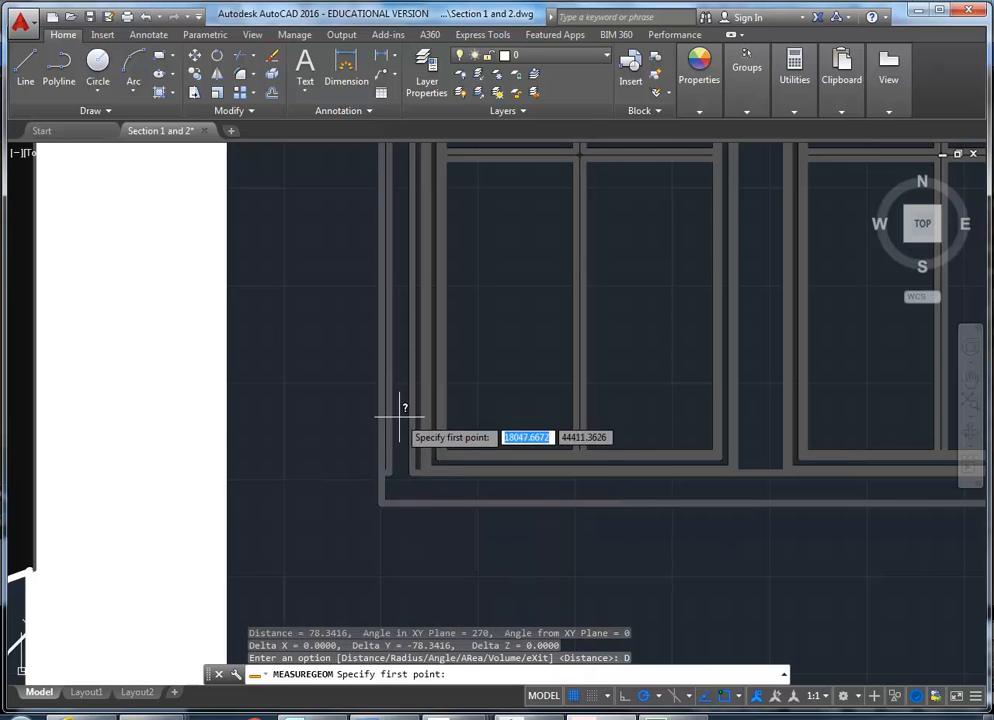
{"action": "left_click", "coordinate": [386, 476]}
{"action": "left_click", "coordinate": [383, 478]}
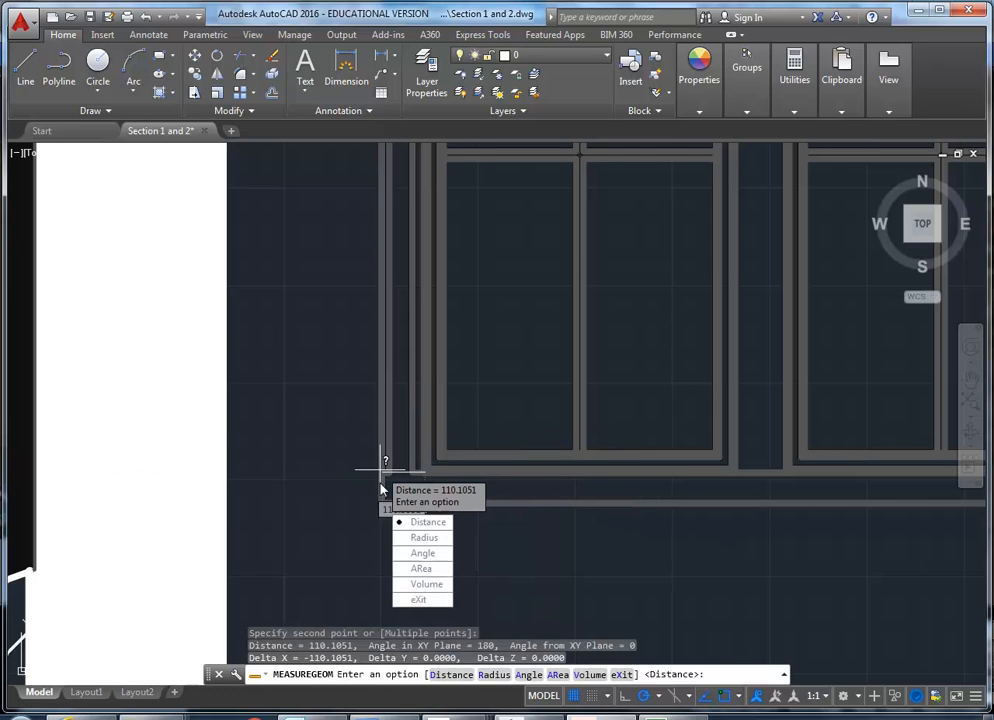
{"action": "left_click", "coordinate": [400, 598]}
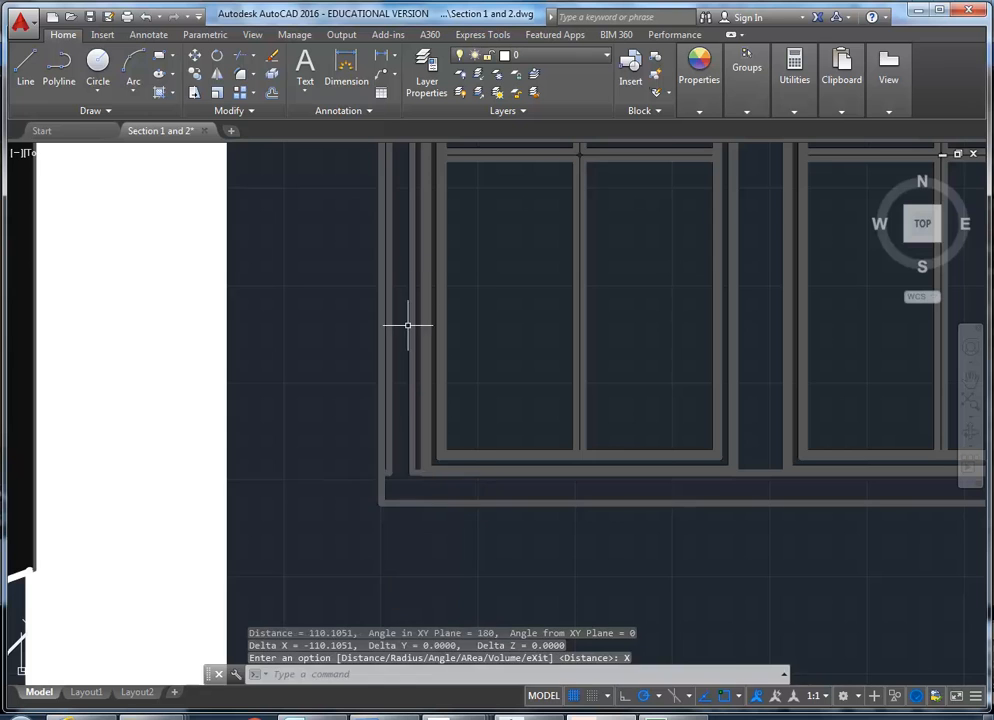
Examine the EX OFFICE window's side frame, transom junction and arched head in the section drawing.
{"action": "scroll", "coordinate": [394, 418], "scroll_direction": "down", "scroll_amount": 5}
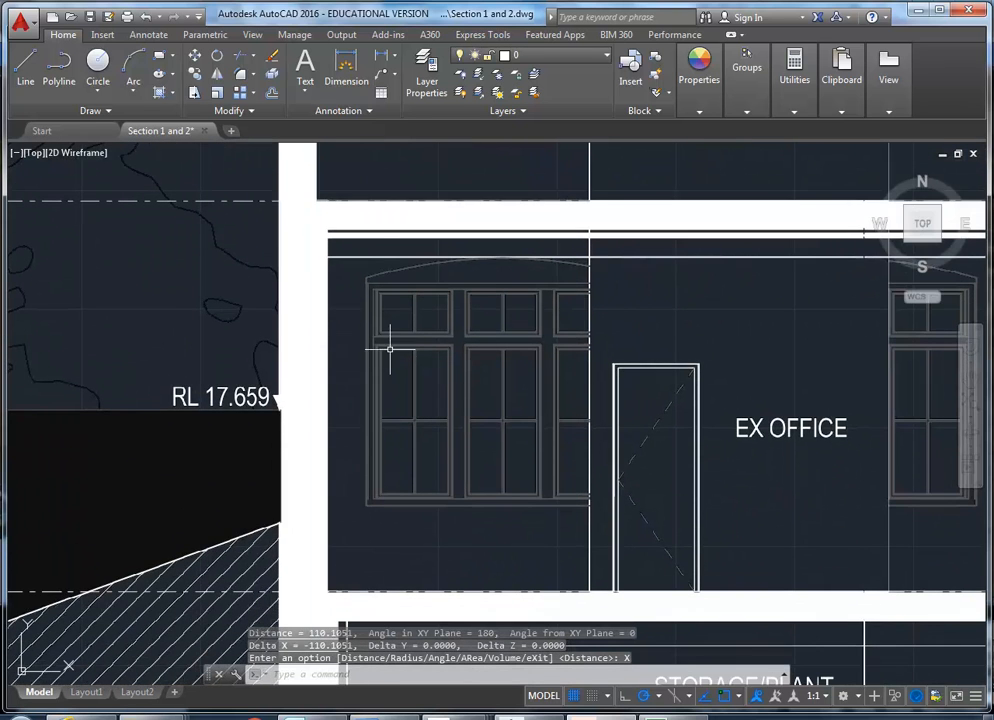
{"action": "scroll", "coordinate": [390, 349], "scroll_direction": "up", "scroll_amount": 5}
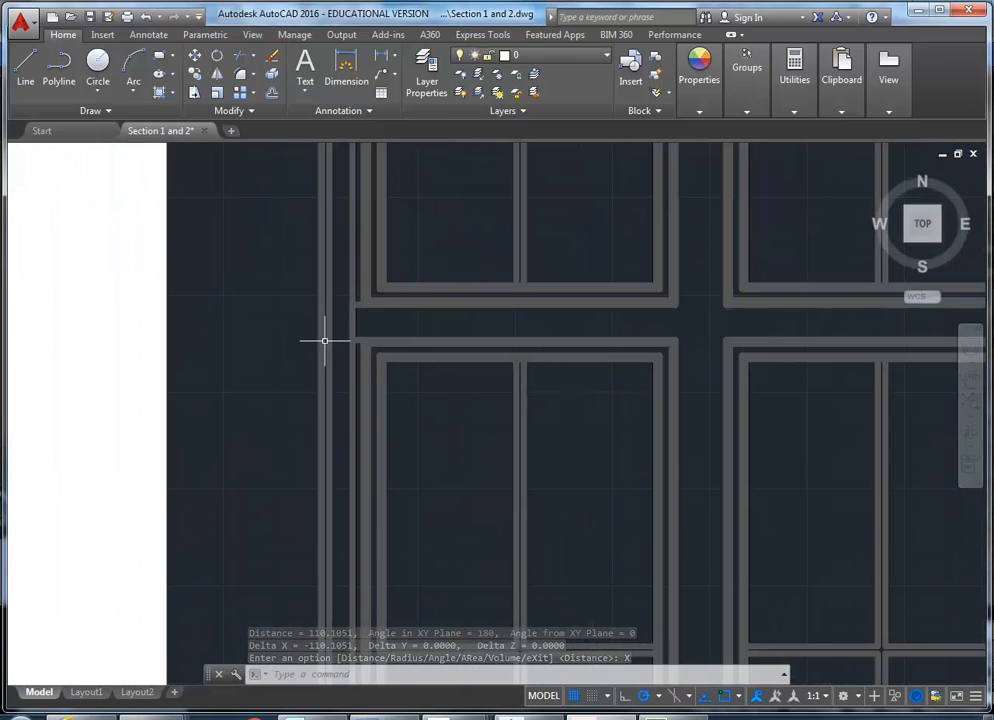
{"action": "scroll", "coordinate": [324, 341], "scroll_direction": "down", "scroll_amount": 5}
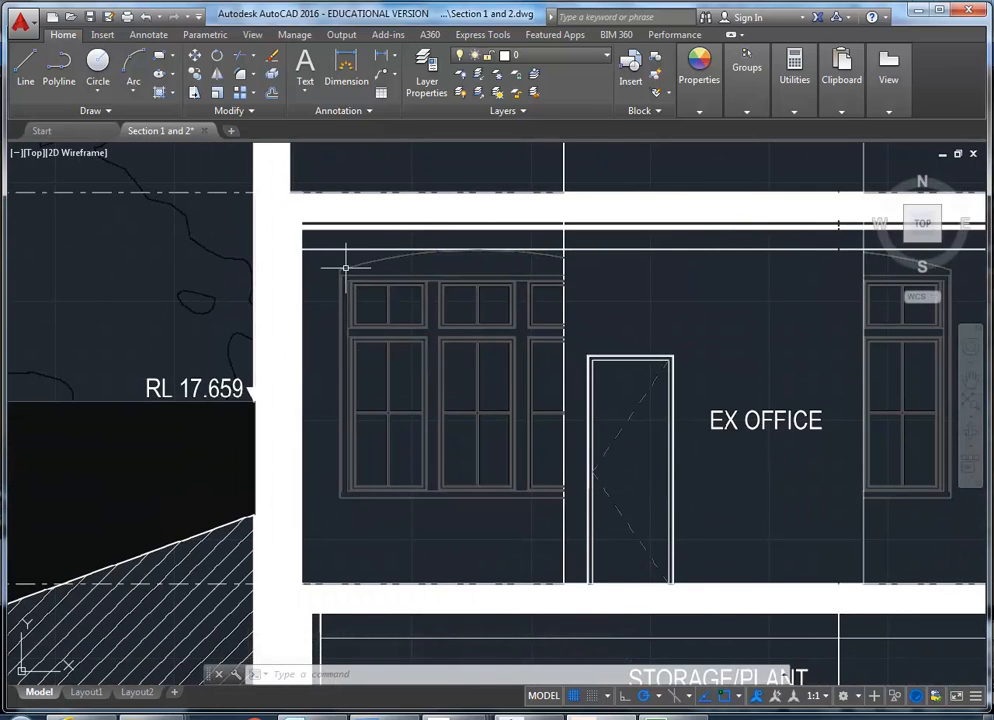
{"action": "scroll", "coordinate": [344, 266], "scroll_direction": "up", "scroll_amount": 5}
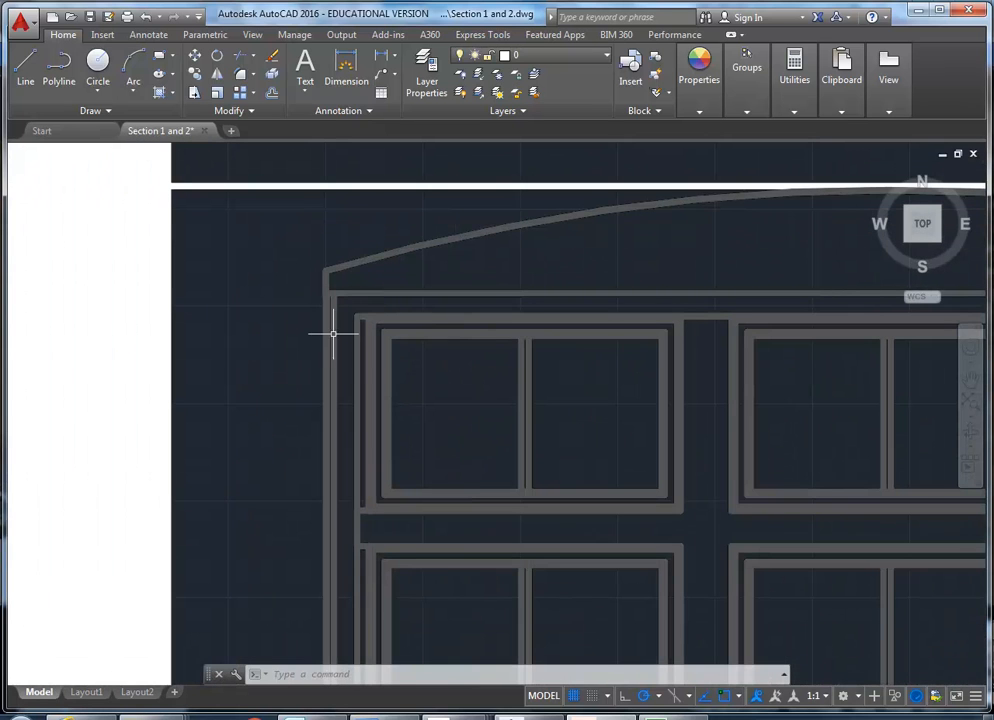
{"action": "scroll", "coordinate": [352, 325], "scroll_direction": "down", "scroll_amount": 5}
{"action": "scroll", "coordinate": [344, 344], "scroll_direction": "up", "scroll_amount": 1}
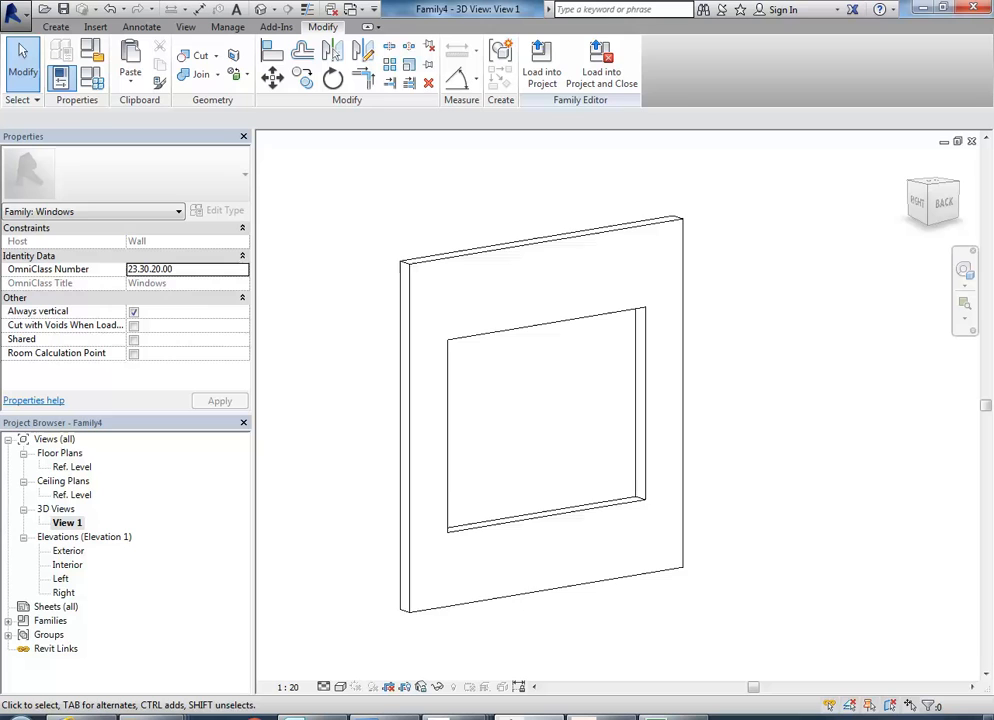
{"action": "middle_click_drag", "start_coordinate": [470, 470], "coordinate": [505, 511]}
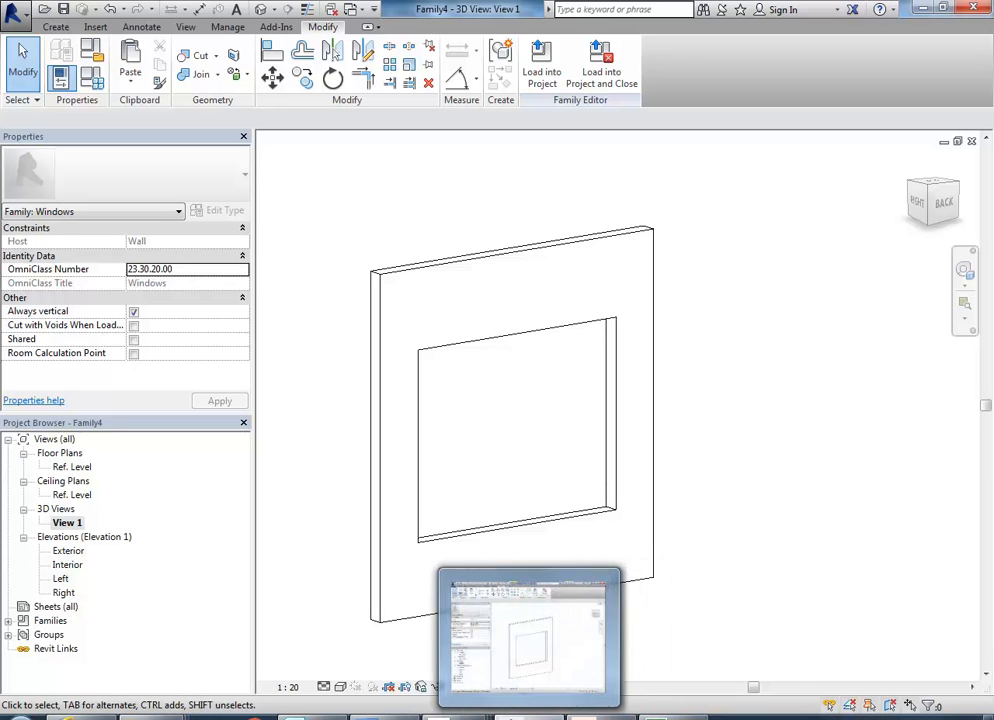
Switch to Street View, examine the frame and sill of the whole ground-floor window, and return to the Revit 3D view.
{"action": "left_click", "coordinate": [266, 645]}
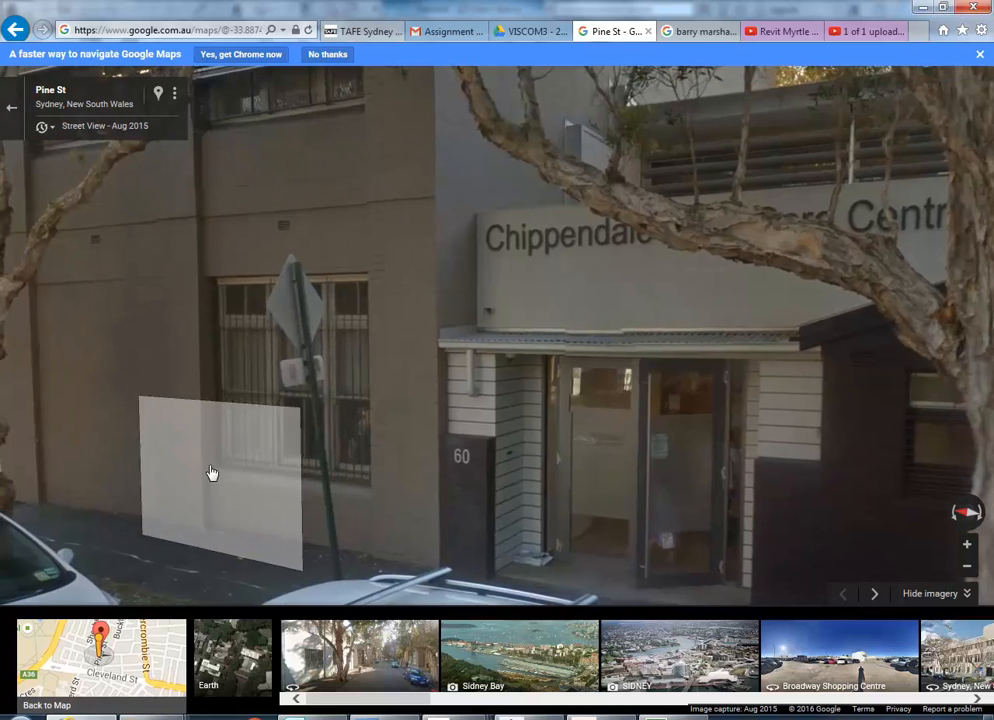
{"action": "scroll", "coordinate": [155, 450], "scroll_direction": "up", "scroll_amount": 2}
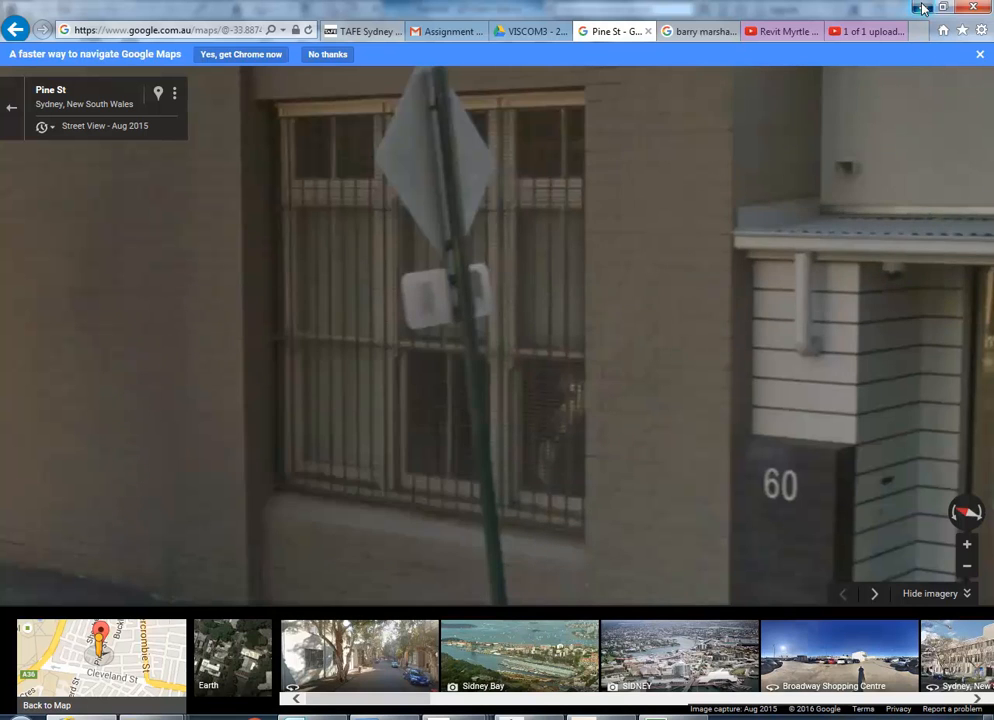
{"action": "left_click", "coordinate": [921, 8]}
{"action": "middle_click_drag", "start_coordinate": [482, 355], "coordinate": [470, 375]}
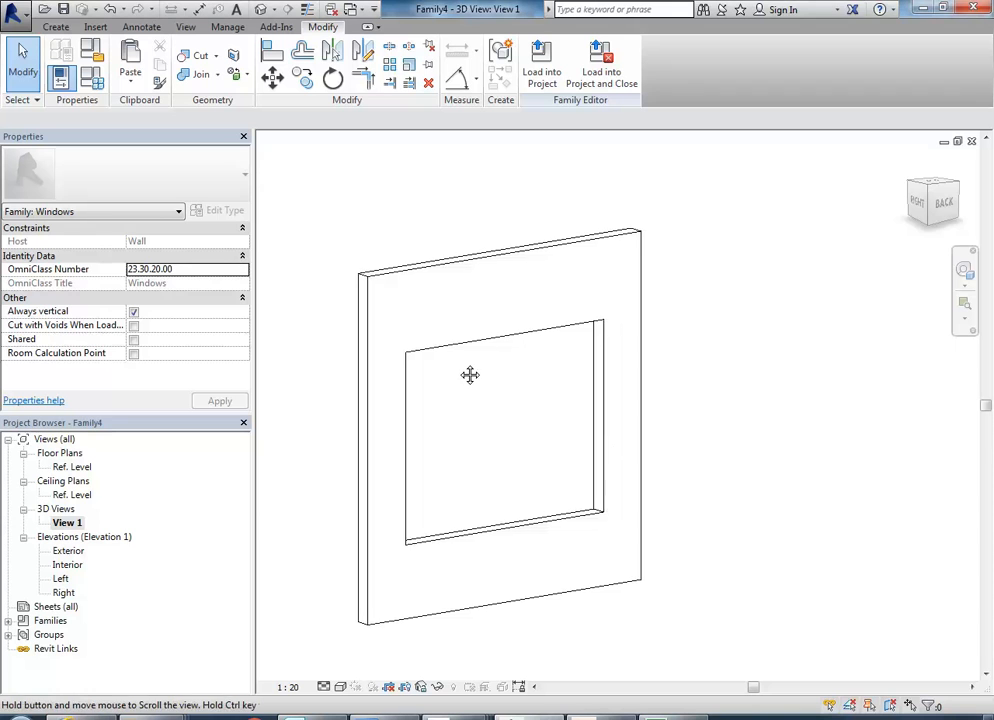
Set the structure layer thickness of the host Basic Wall type to 300 mm.
{"action": "left_click", "coordinate": [399, 282]}
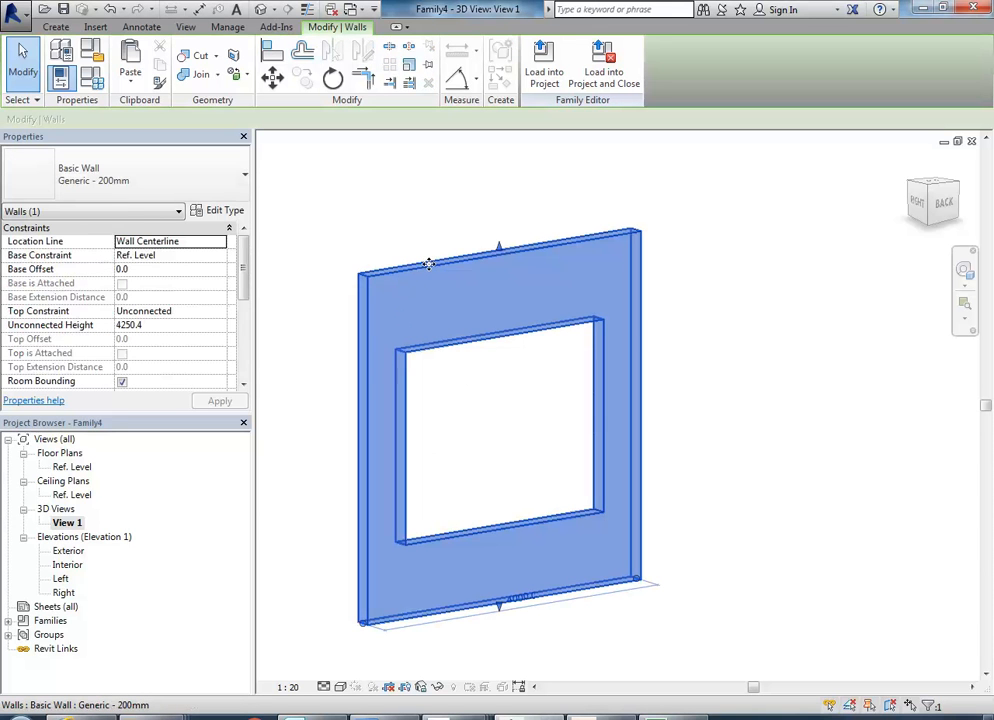
{"action": "left_click", "coordinate": [212, 216]}
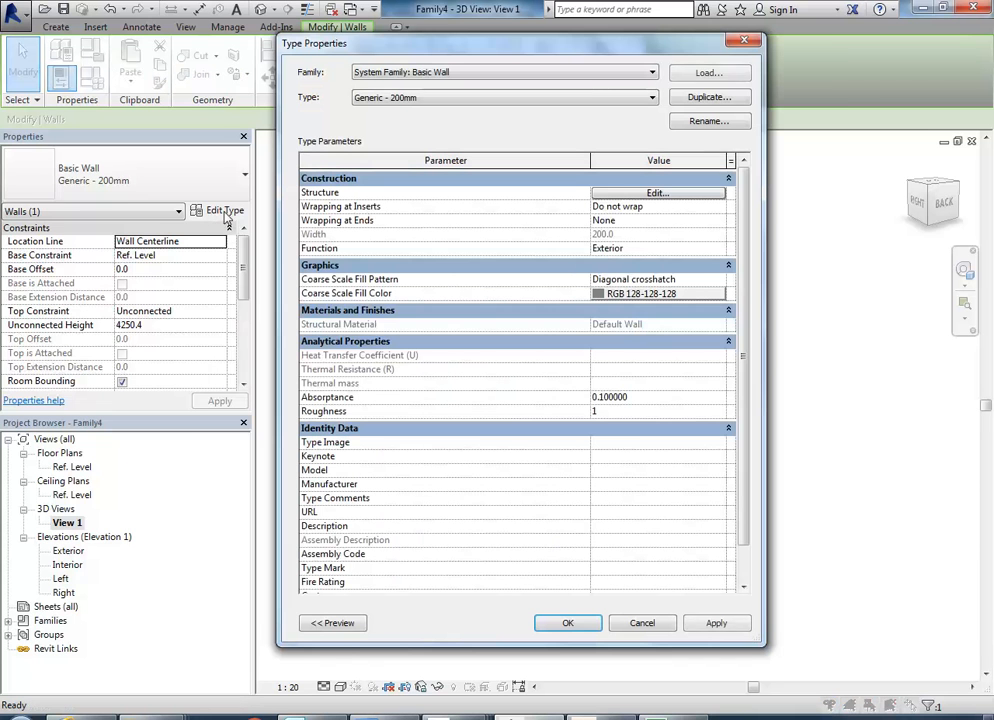
{"action": "left_click", "coordinate": [645, 194]}
{"action": "left_click", "coordinate": [575, 202]}
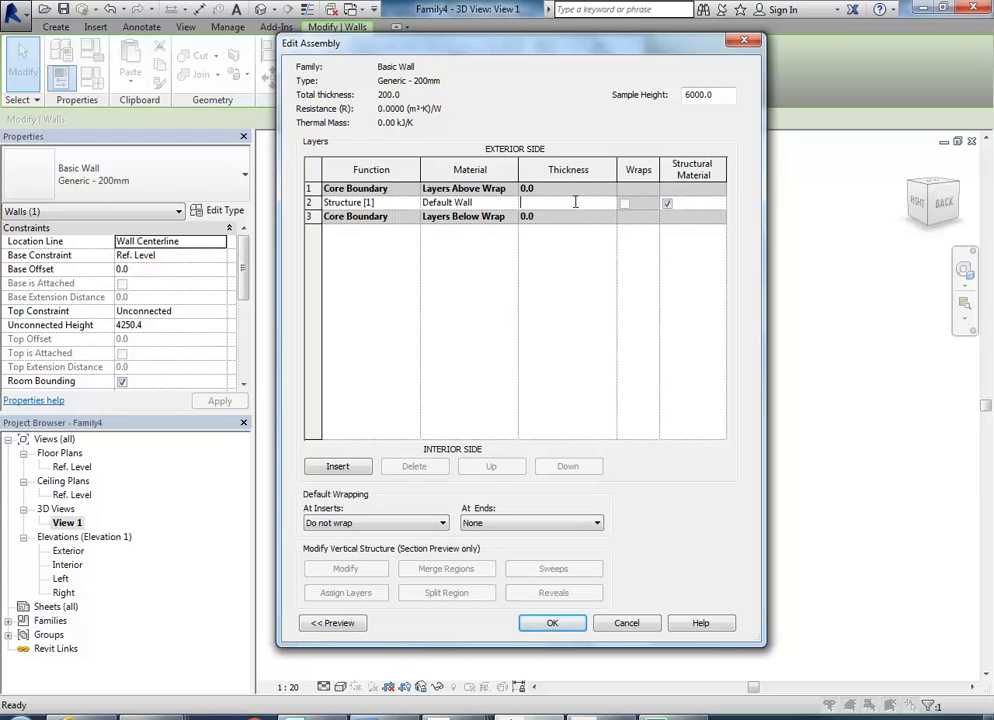
{"action": "left_click", "coordinate": [552, 622]}
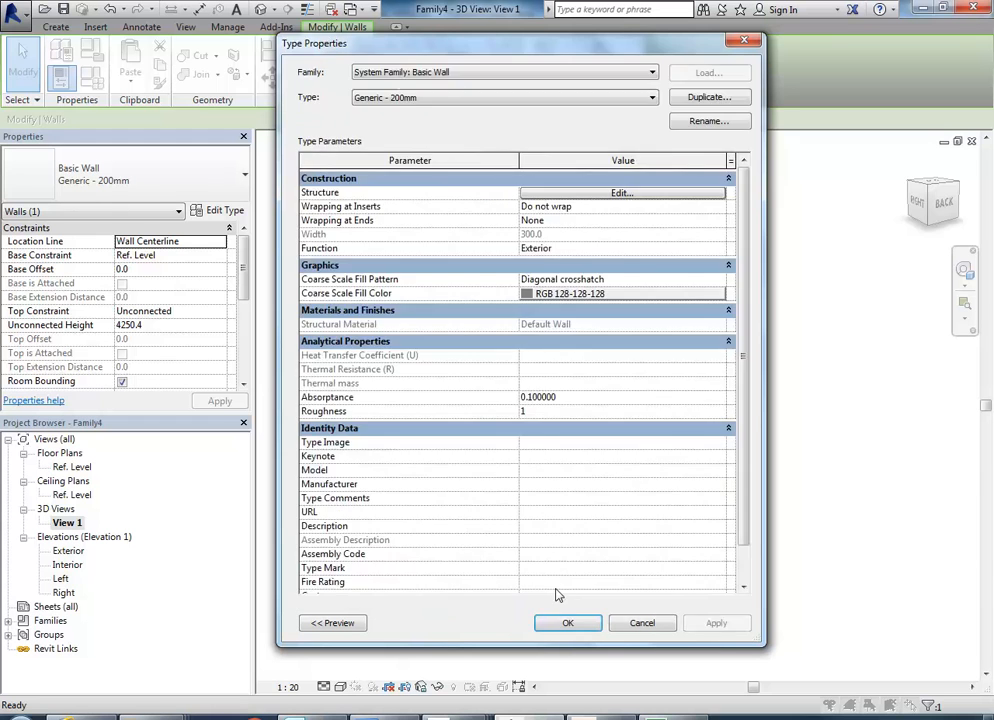
{"action": "left_click", "coordinate": [566, 624]}
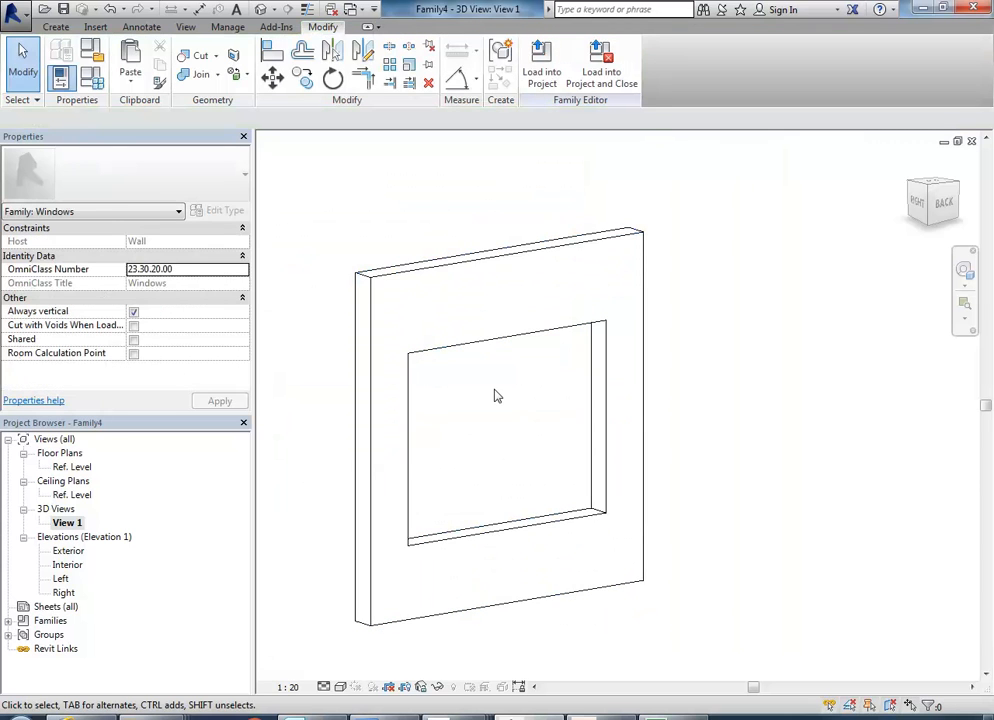
Start a solid extrusion in the Exterior elevation and sketch a 2900 × 2350 mm rectangle between the window opening's opposite corners.
{"action": "double_click", "coordinate": [64, 552]}
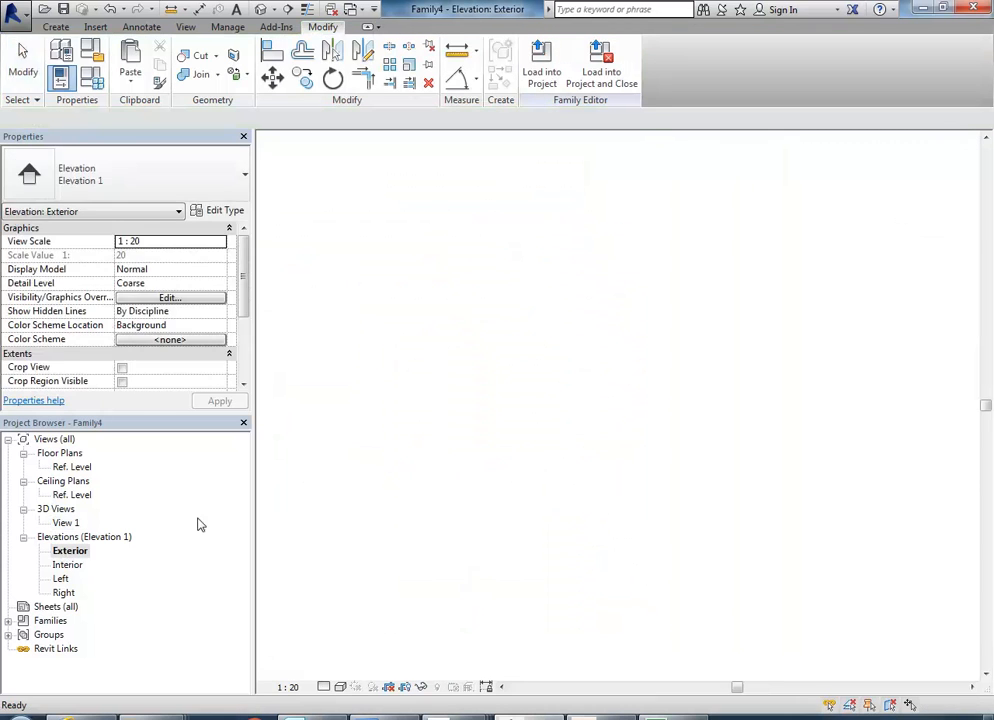
{"action": "middle_click_drag", "start_coordinate": [505, 374], "coordinate": [506, 421]}
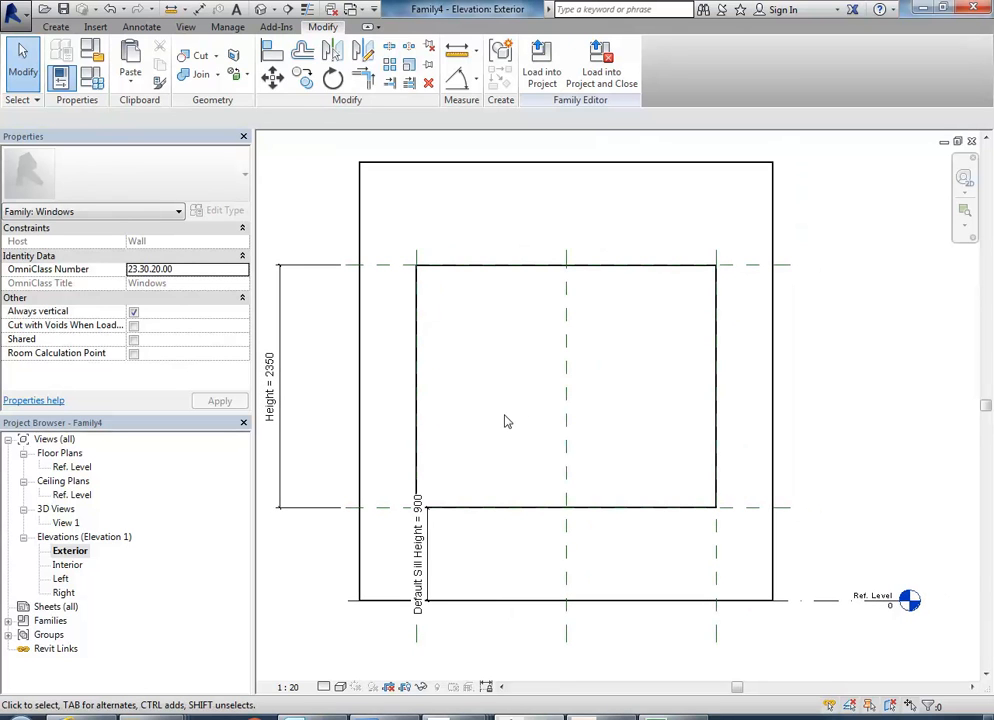
{"action": "left_click", "coordinate": [55, 28]}
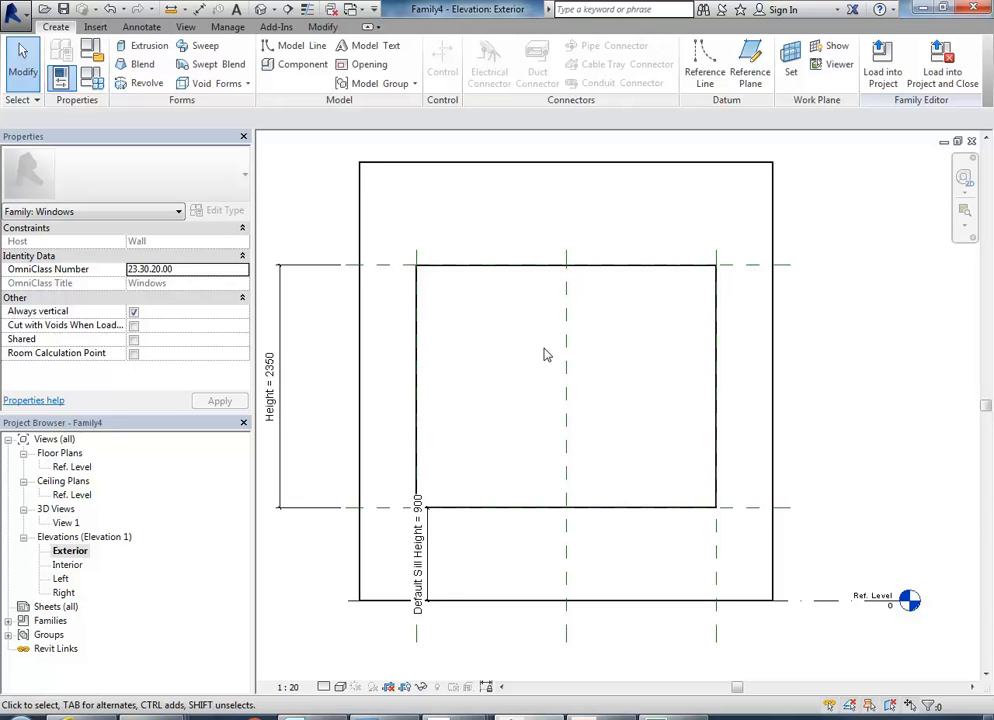
{"action": "left_click", "coordinate": [140, 48]}
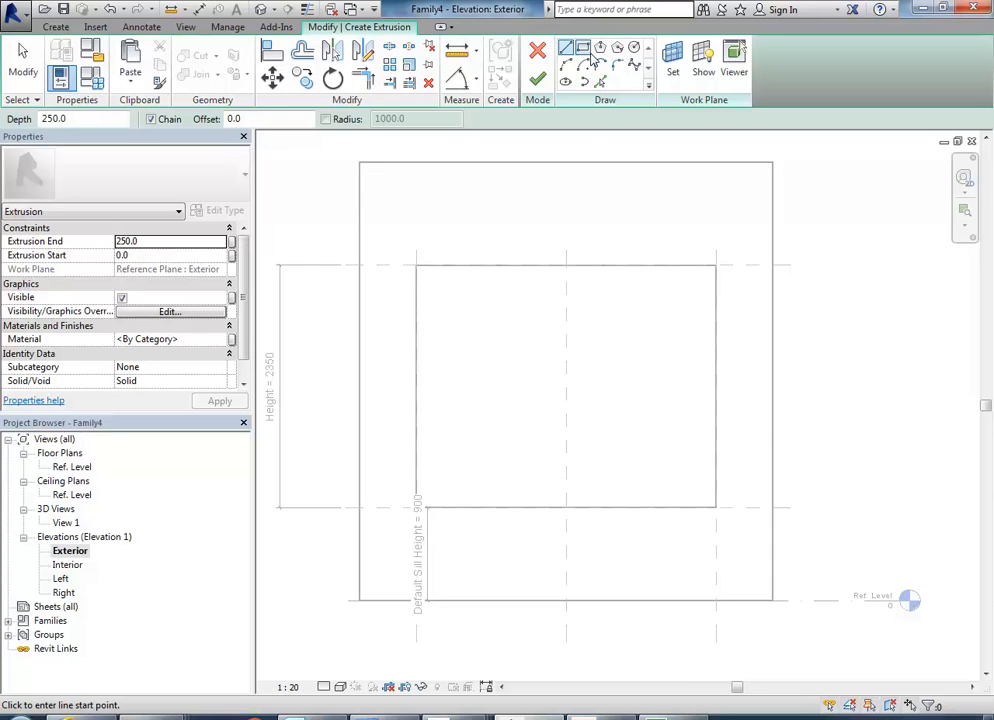
{"action": "left_click", "coordinate": [584, 50]}
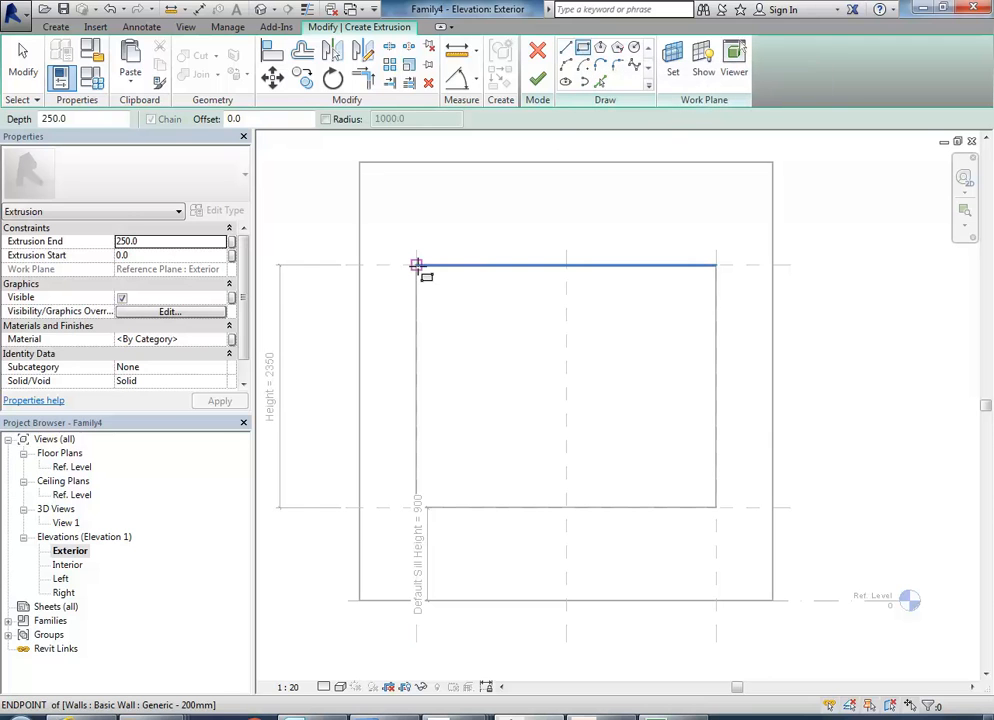
{"action": "left_click", "coordinate": [417, 266]}
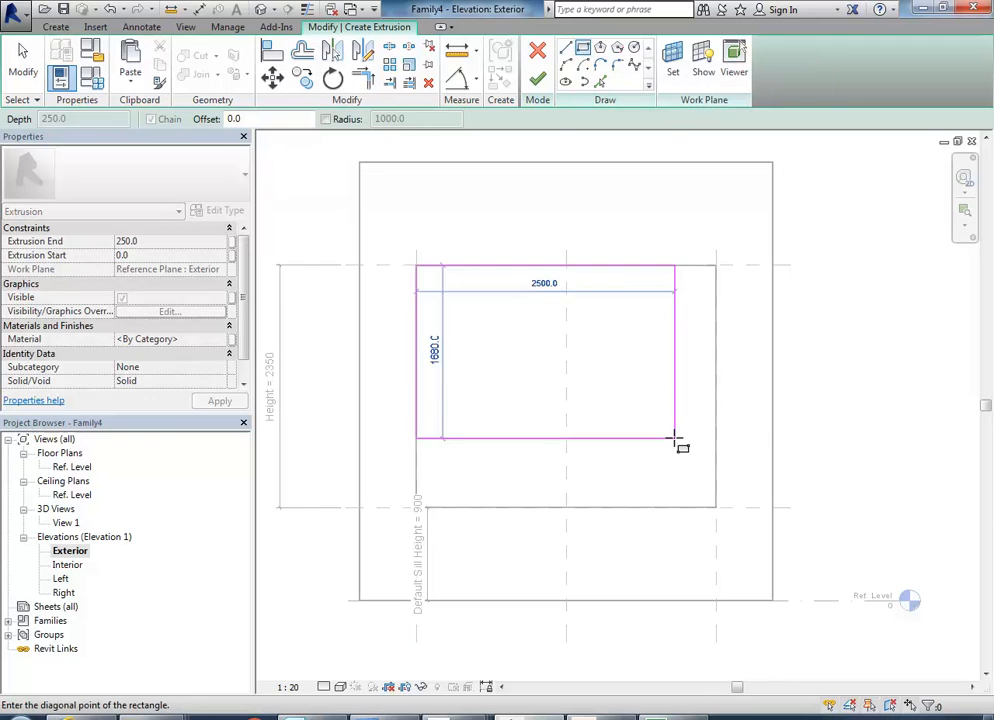
{"action": "left_click", "coordinate": [715, 508]}
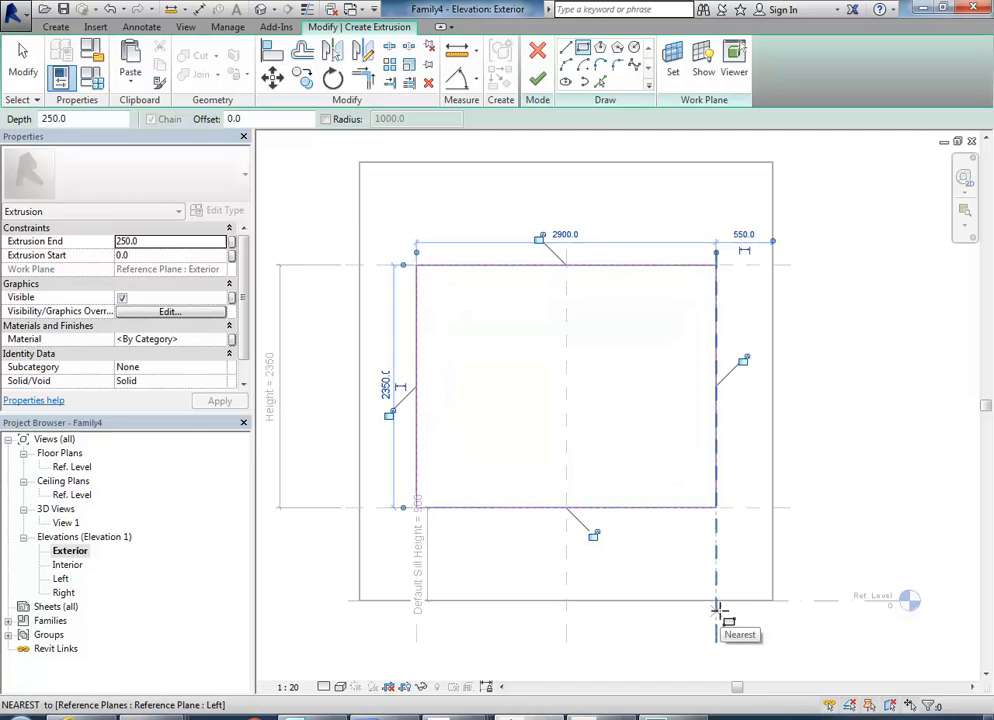
Lock all four sides of the extrusion rectangle to the edges of the window opening.
{"action": "left_click", "coordinate": [743, 360]}
{"action": "left_click", "coordinate": [541, 239]}
{"action": "left_click", "coordinate": [389, 413]}
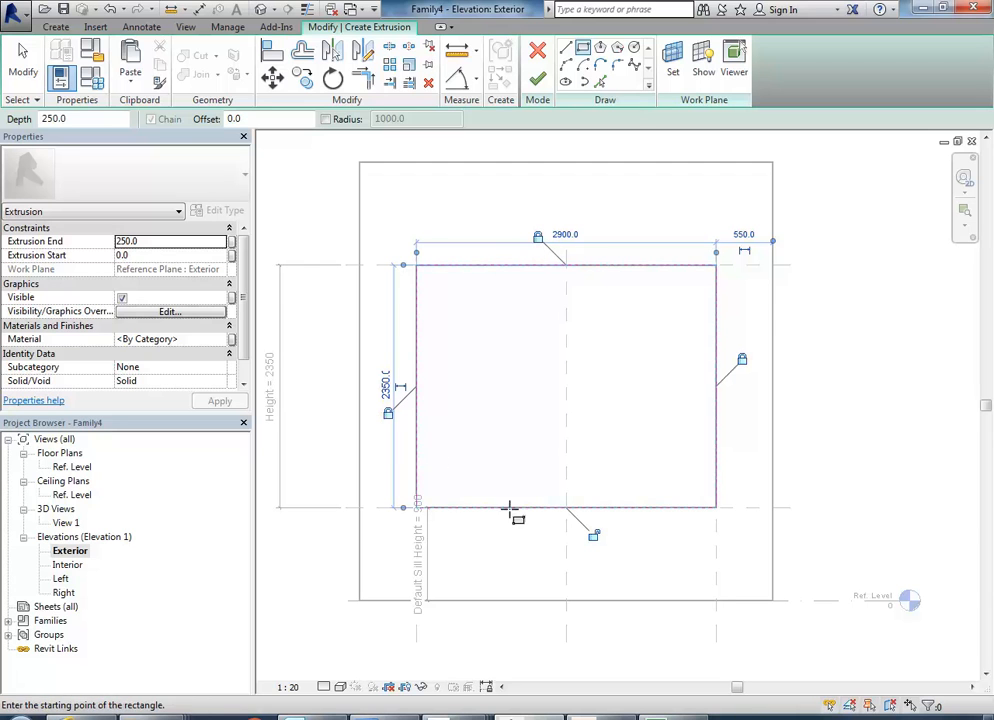
{"action": "left_click", "coordinate": [592, 534]}
{"action": "scroll", "coordinate": [484, 352], "scroll_direction": "up", "scroll_amount": 3}
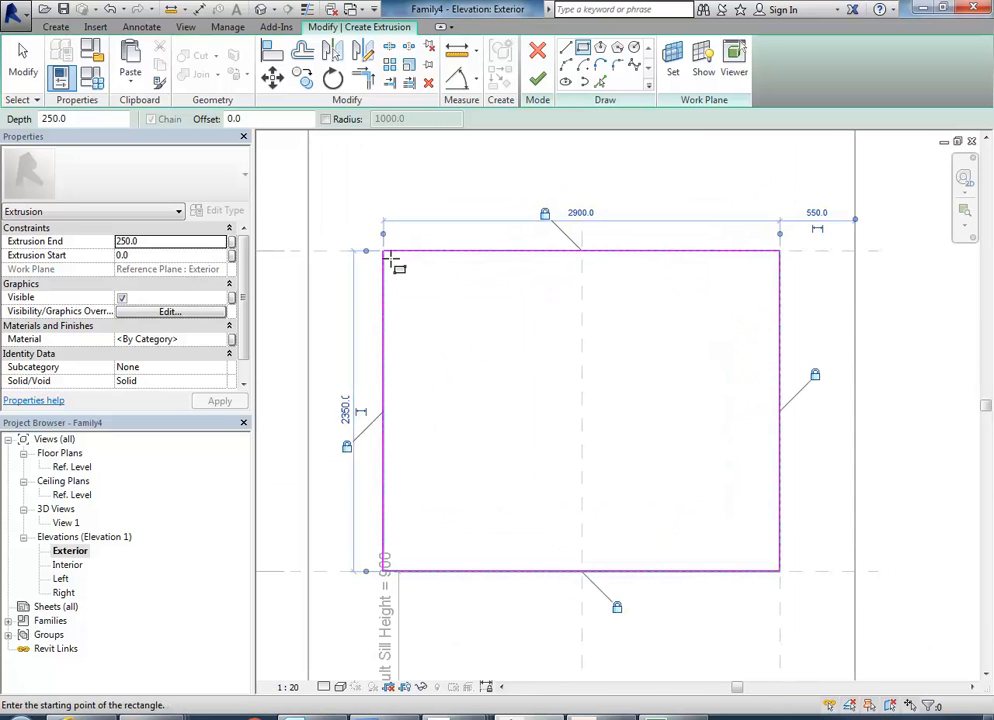
{"action": "left_click", "coordinate": [391, 258]}
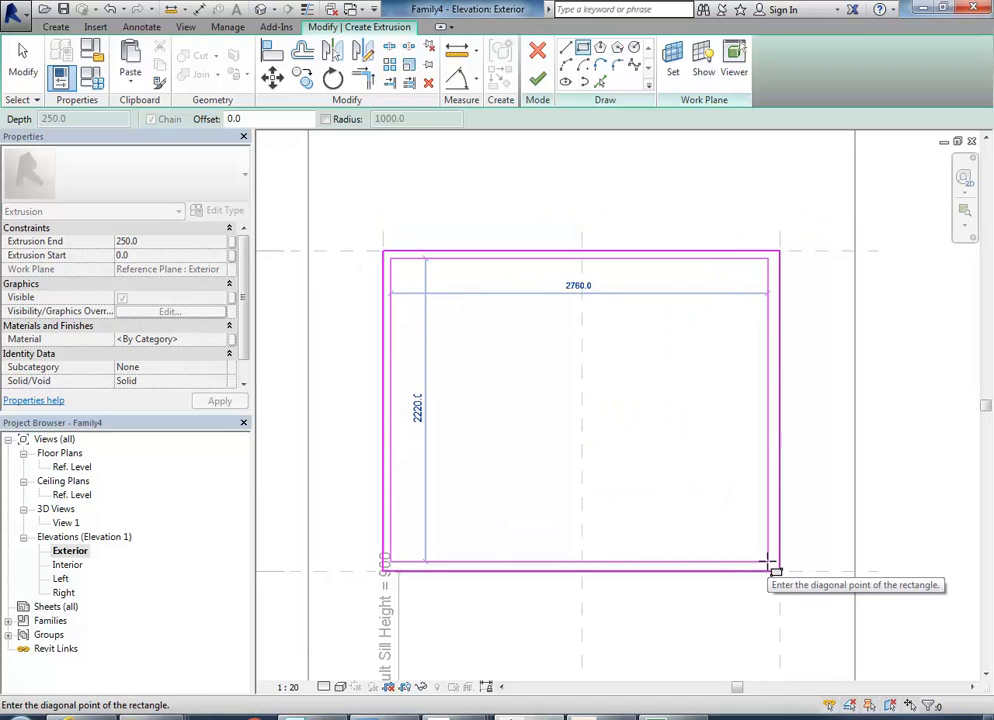
{"action": "right_click", "coordinate": [651, 407]}
{"action": "left_click", "coordinate": [695, 418]}
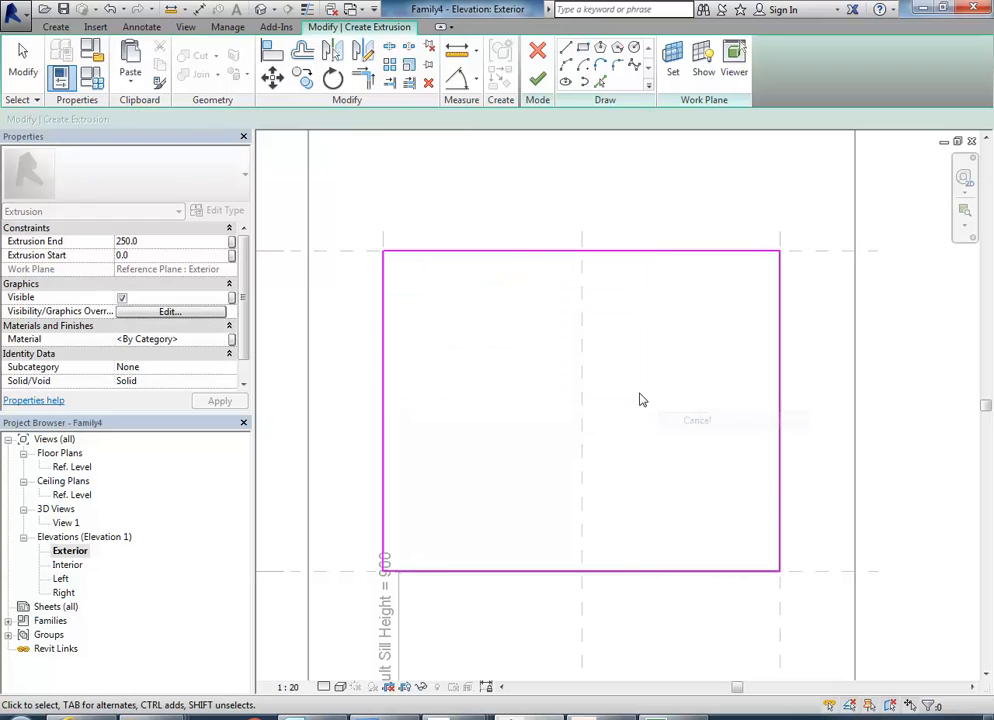
Offset a copy of the whole rectangle chain 100 mm inward to form the frame's inner outline, and exit the command.
{"action": "left_click", "coordinate": [302, 51]}
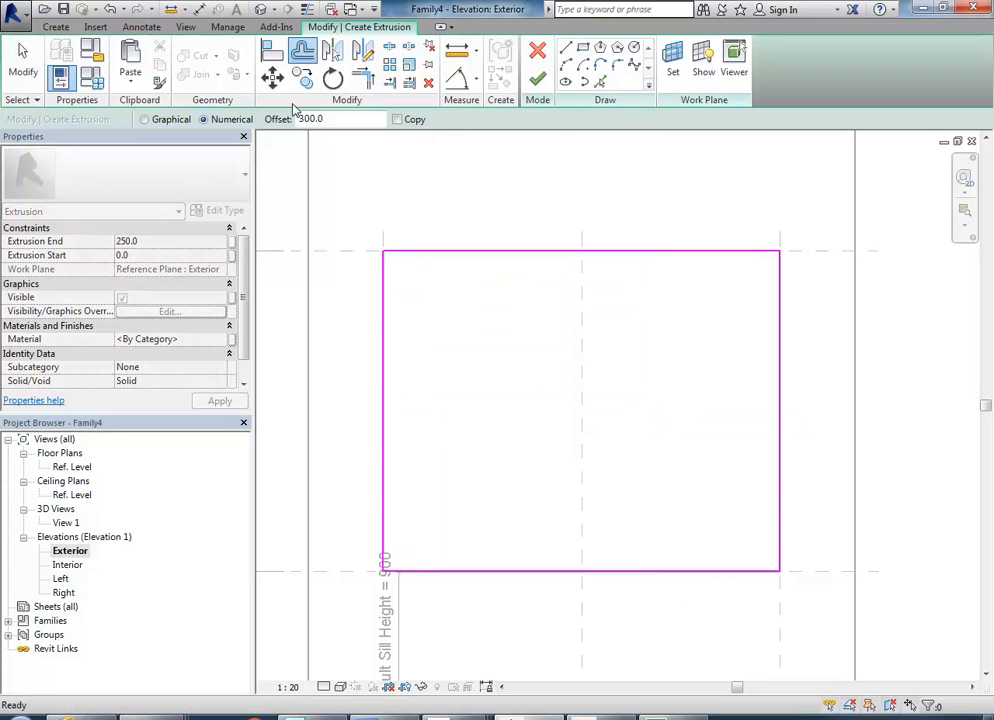
{"action": "left_click", "coordinate": [345, 121]}
{"action": "key", "text": "Return"}
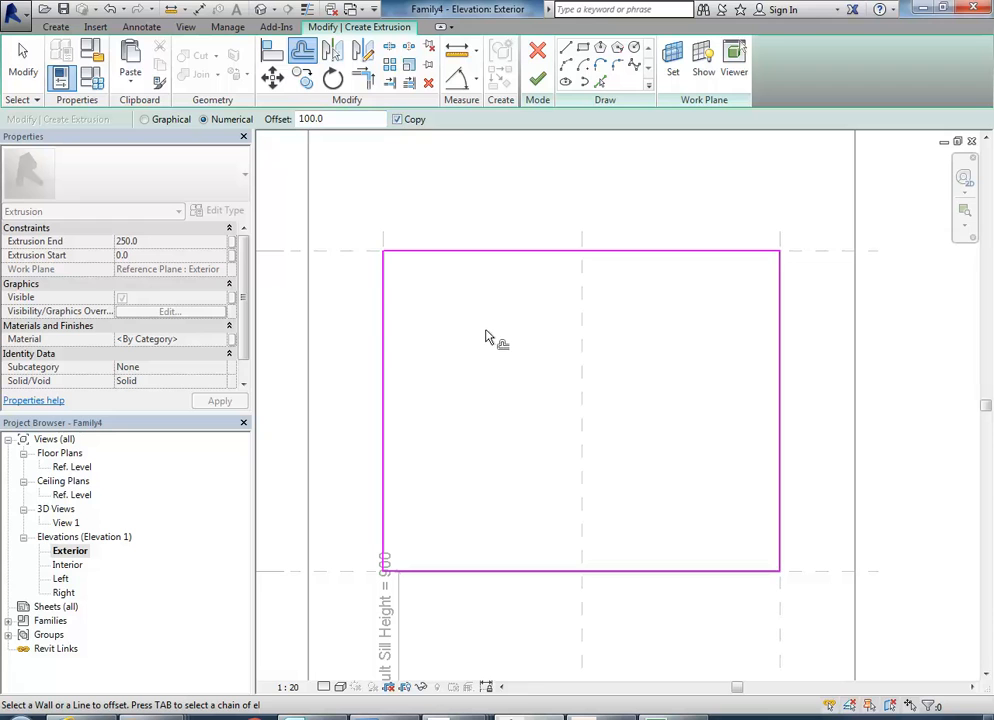
{"action": "key", "text": "Tab"}
{"action": "left_click", "coordinate": [495, 260]}
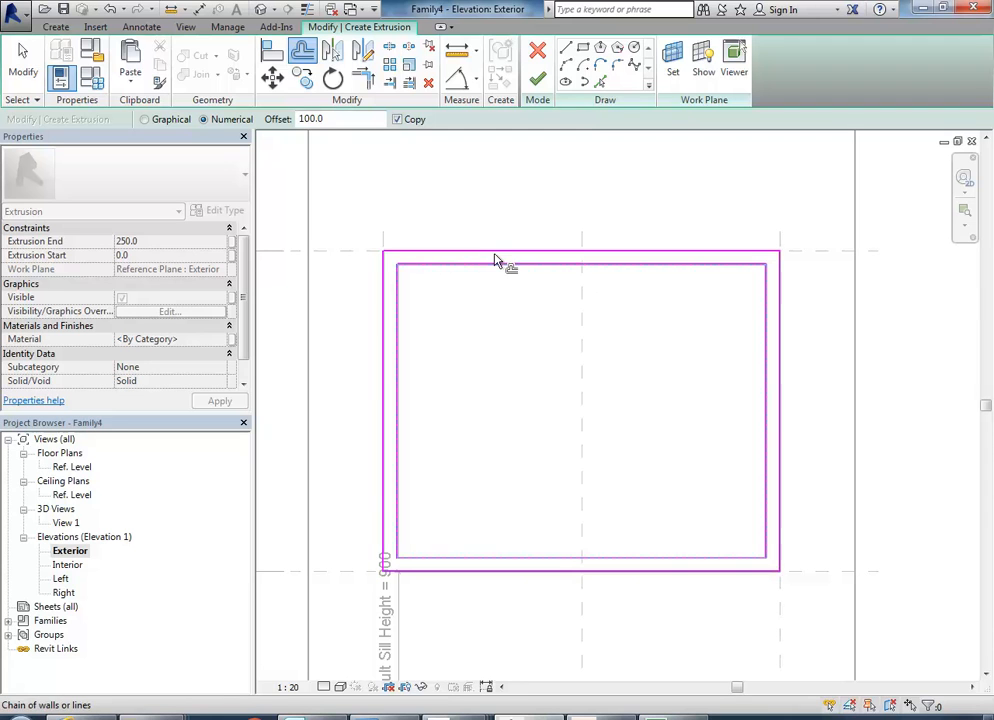
{"action": "right_click", "coordinate": [508, 340]}
{"action": "left_click", "coordinate": [525, 349]}
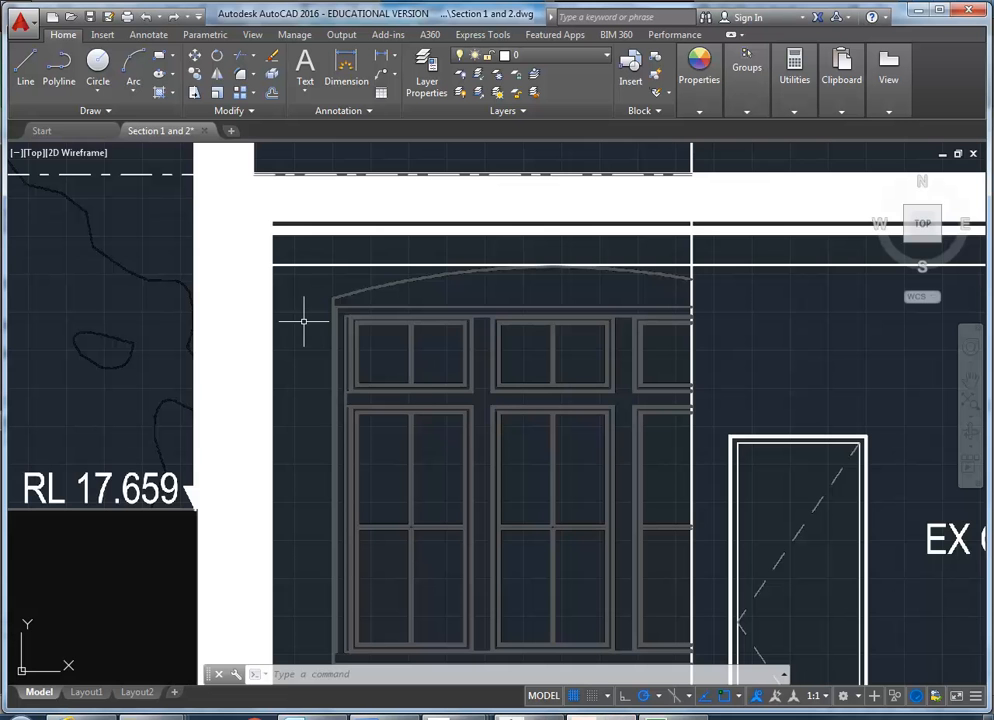
Compare the window in the AutoCAD section with Street View, and measure the vertical gap between its head line and the frame's upper-left corner.
{"action": "scroll", "coordinate": [366, 328], "scroll_direction": "up", "scroll_amount": 4}
{"action": "scroll", "coordinate": [408, 332], "scroll_direction": "down", "scroll_amount": 4}
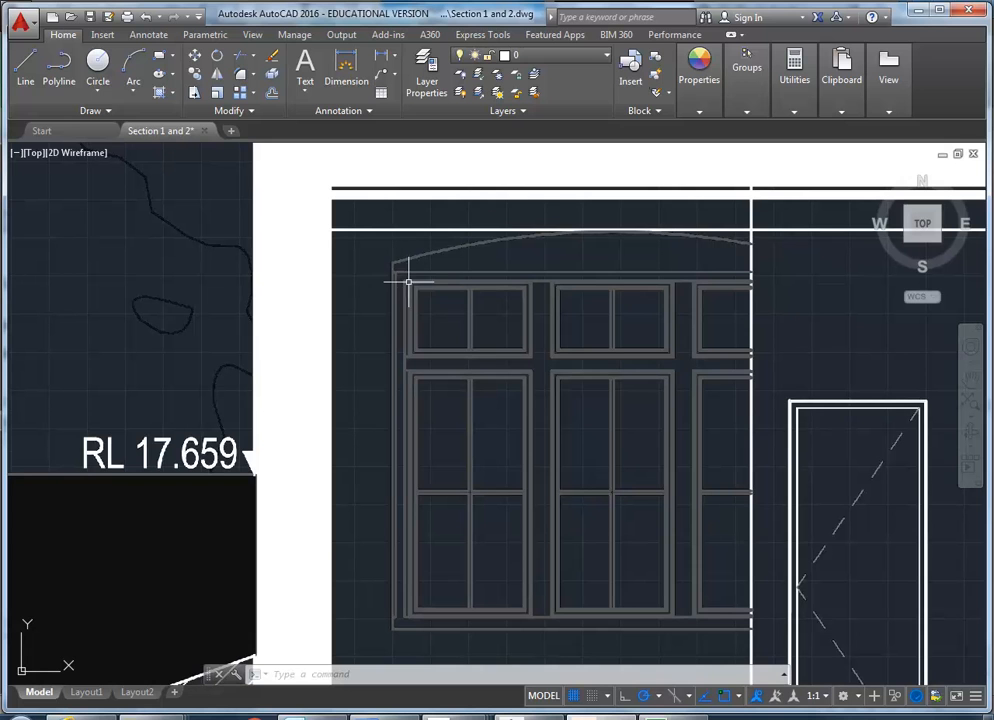
{"action": "left_click", "coordinate": [178, 716]}
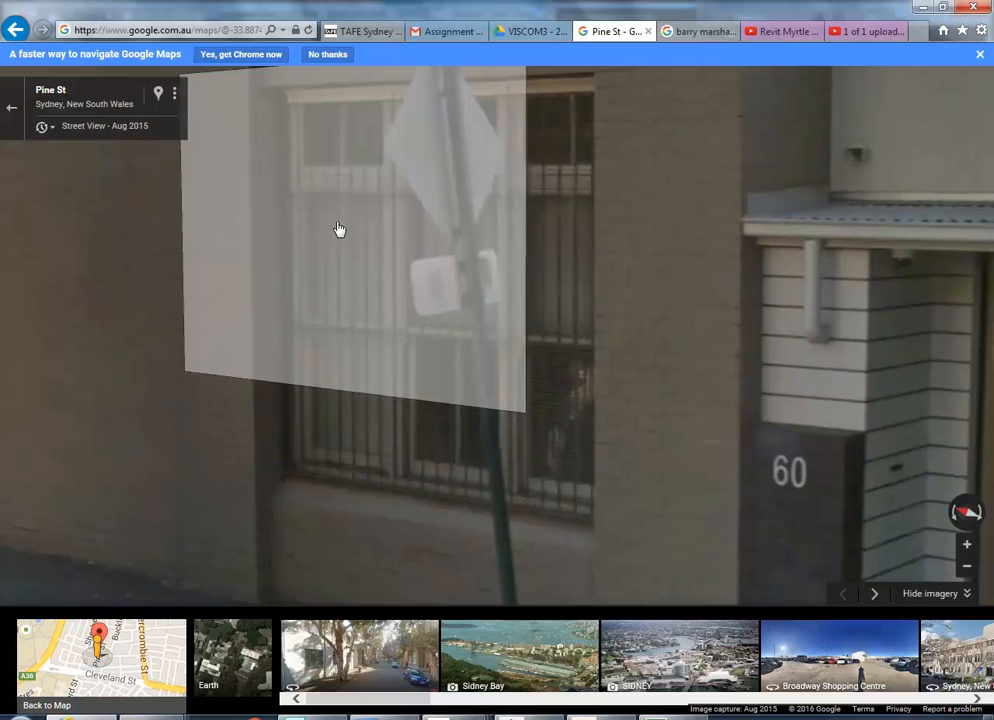
{"action": "left_click", "coordinate": [923, 7]}
{"action": "scroll", "coordinate": [393, 264], "scroll_direction": "up", "scroll_amount": 2}
{"action": "scroll", "coordinate": [391, 262], "scroll_direction": "up", "scroll_amount": 2}
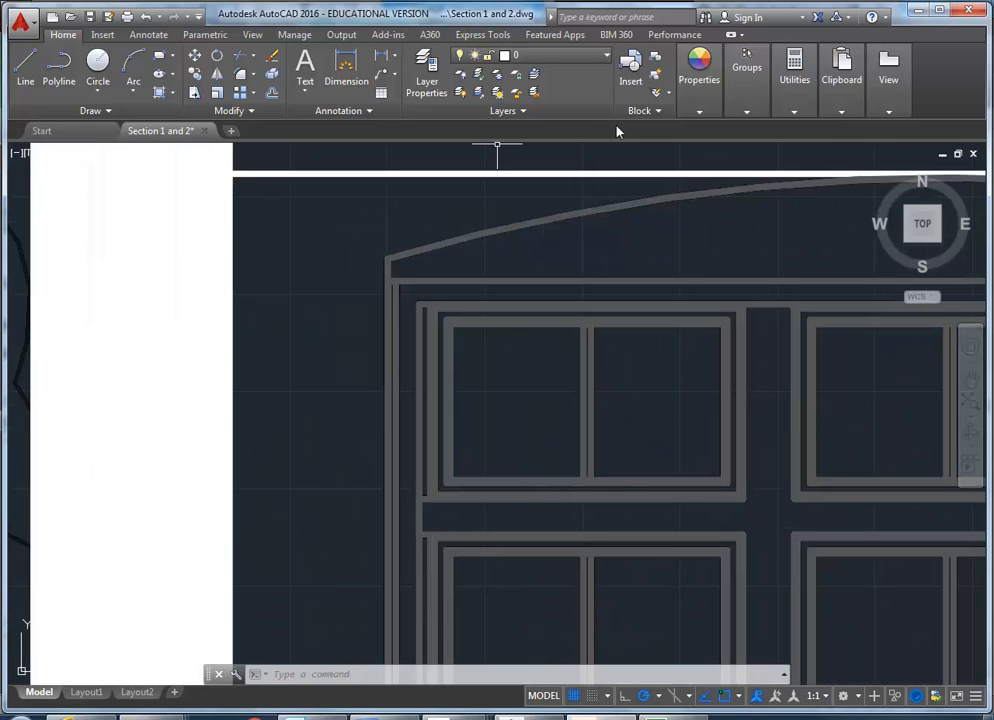
{"action": "mouse_move", "coordinate": [697, 78]}
{"action": "mouse_move", "coordinate": [794, 70]}
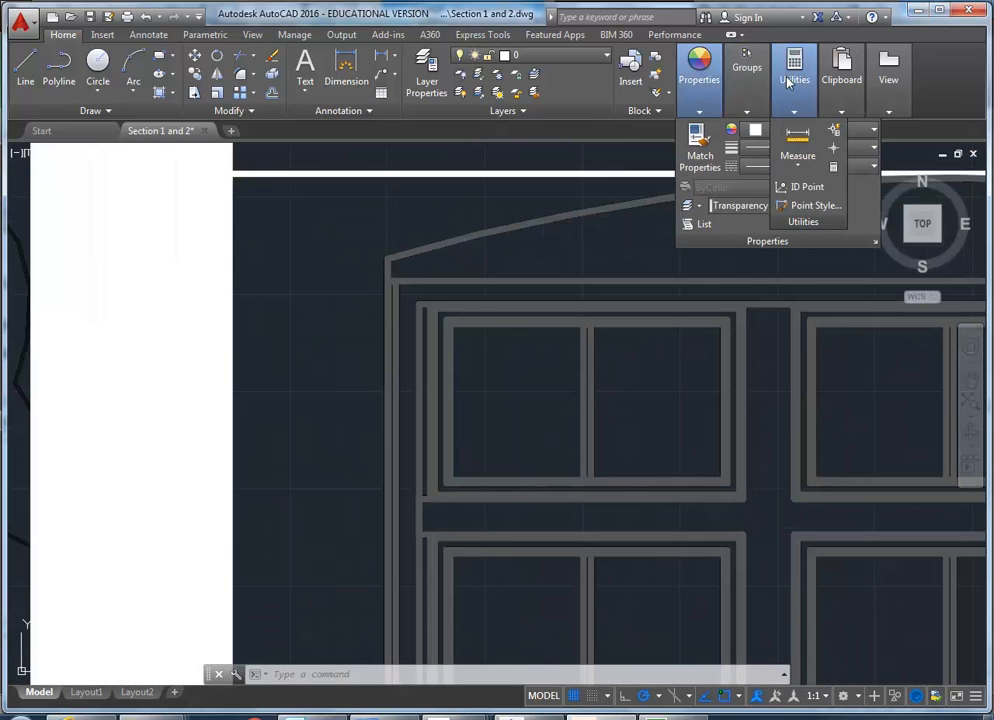
{"action": "left_click", "coordinate": [797, 138]}
{"action": "left_click", "coordinate": [421, 284]}
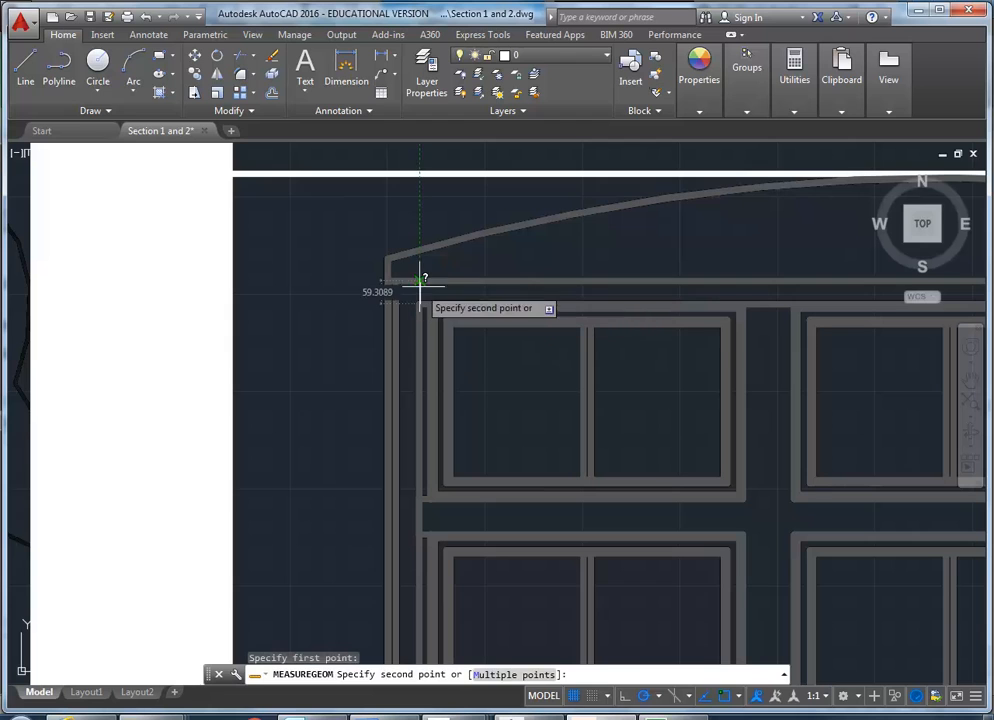
{"action": "left_click", "coordinate": [421, 287]}
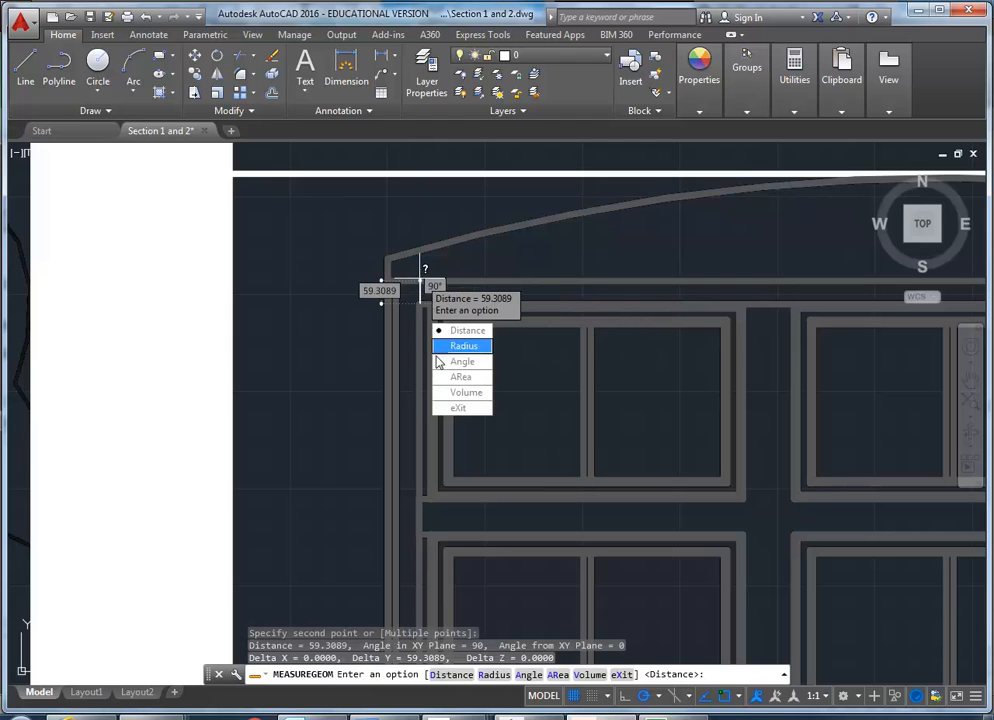
{"action": "left_click", "coordinate": [455, 408]}
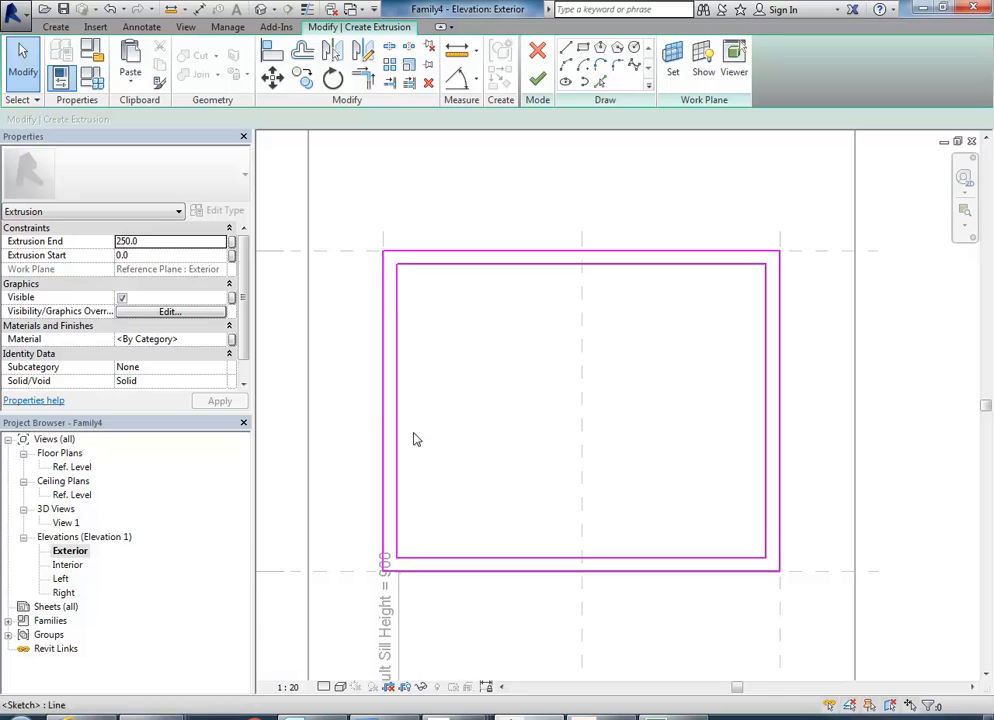
Switch to the Revit sketch and set the distance between the inner outline's top line and the outer top line to 60 mm.
{"action": "left_click", "coordinate": [470, 266]}
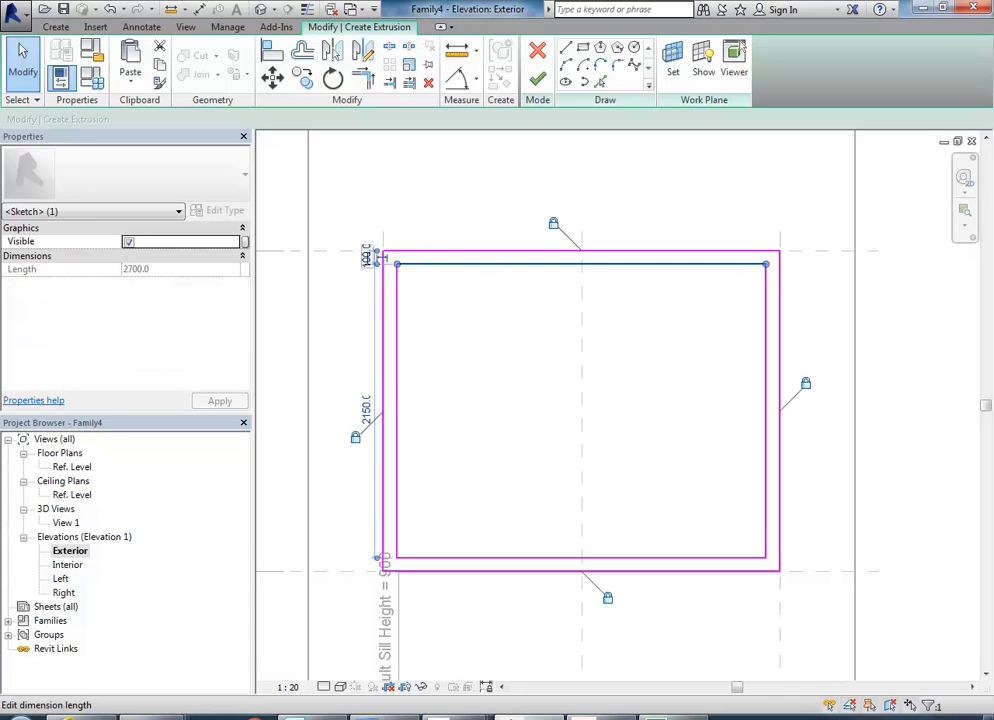
{"action": "left_click", "coordinate": [366, 258]}
{"action": "type", "text": "60"}
{"action": "key", "text": "Return"}
{"action": "left_click", "coordinate": [468, 344]}
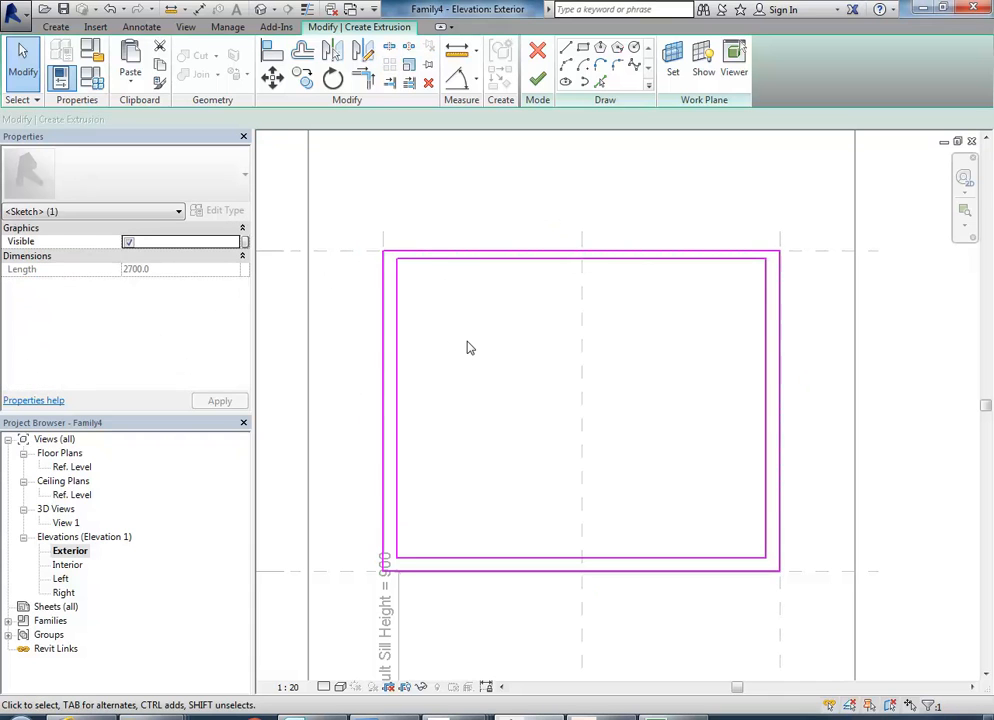
Add an aligned dimension between the outer and inner top lines of the frame sketch and lock it.
{"action": "left_click", "coordinate": [474, 80]}
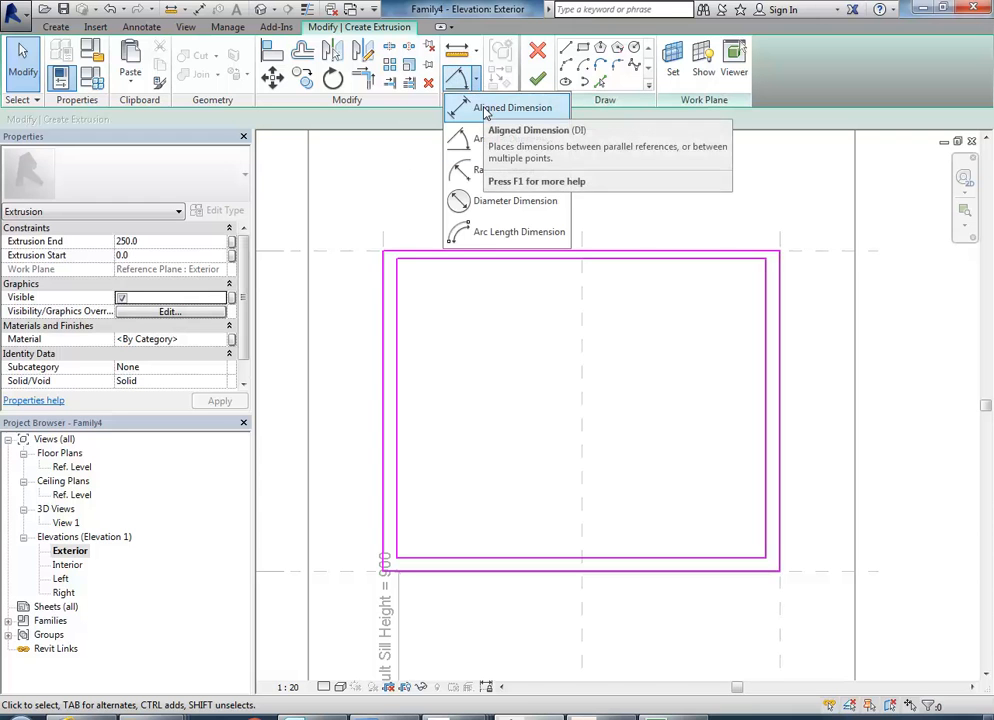
{"action": "left_click", "coordinate": [486, 110]}
{"action": "left_click", "coordinate": [417, 257]}
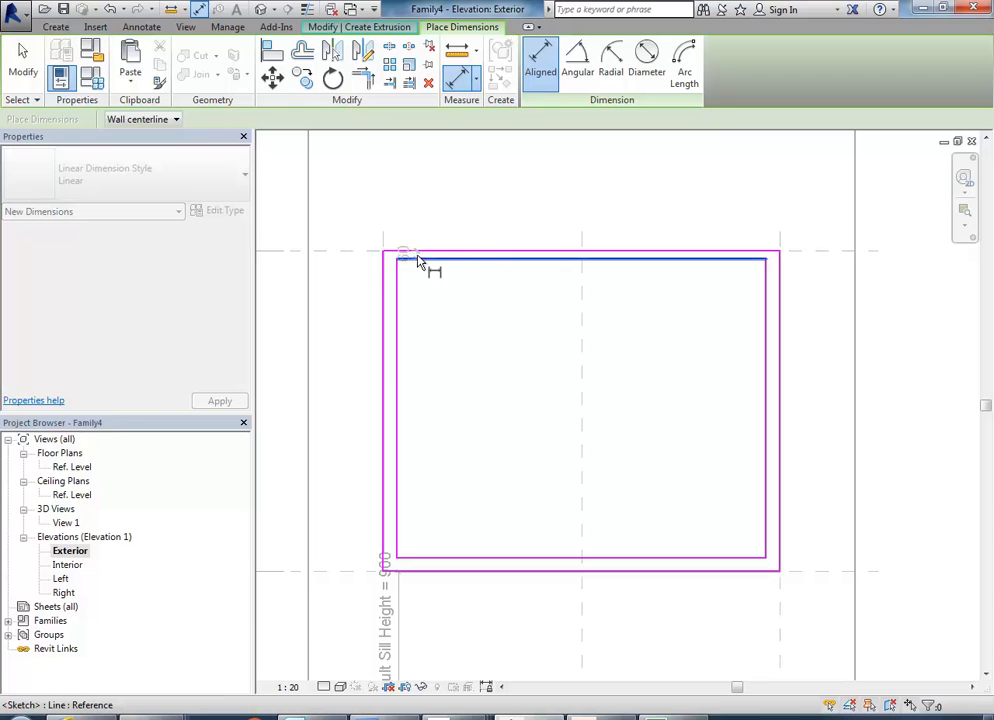
{"action": "left_click", "coordinate": [346, 274]}
{"action": "left_click", "coordinate": [426, 255]}
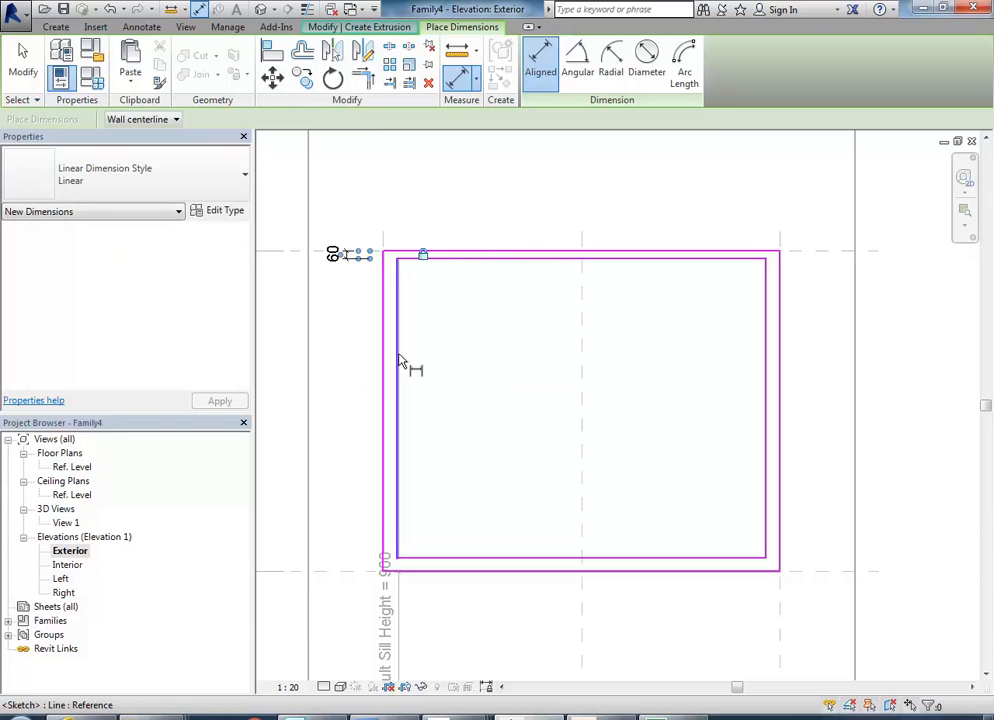
Add an aligned dimension between the outer and inner left lines of the frame sketch, placed above the opening, and lock it.
{"action": "left_click", "coordinate": [382, 600]}
{"action": "left_click", "coordinate": [396, 510]}
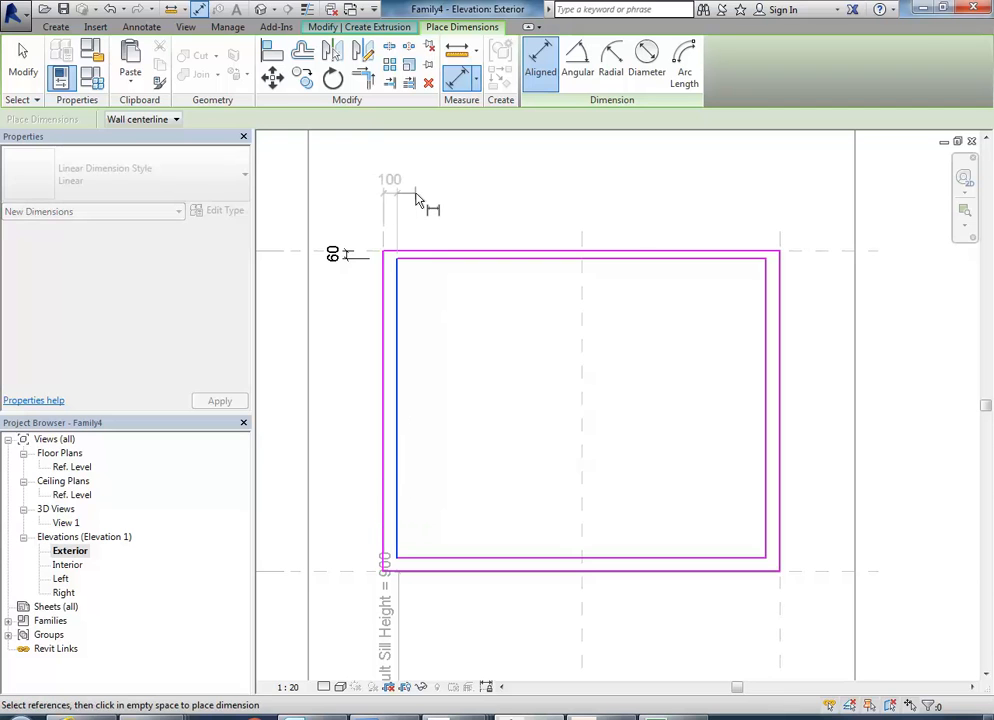
{"action": "left_click", "coordinate": [418, 200]}
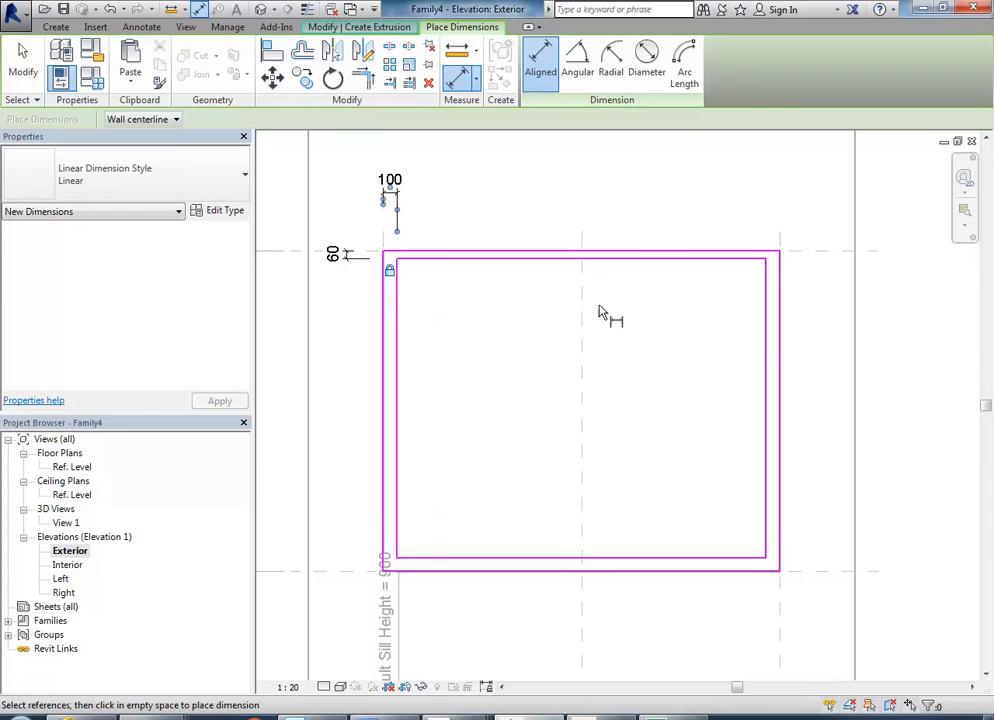
Add an aligned dimension between the outer and inner right lines of the frame sketch, placed above the opening, and lock it.
{"action": "left_click", "coordinate": [780, 245]}
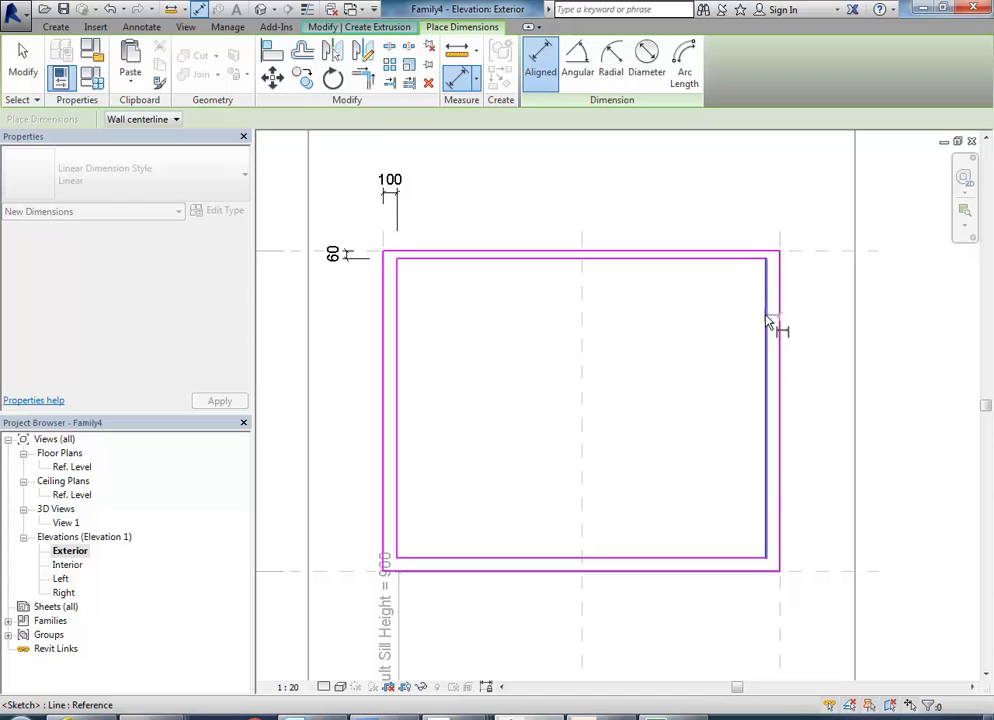
{"action": "left_click", "coordinate": [767, 328]}
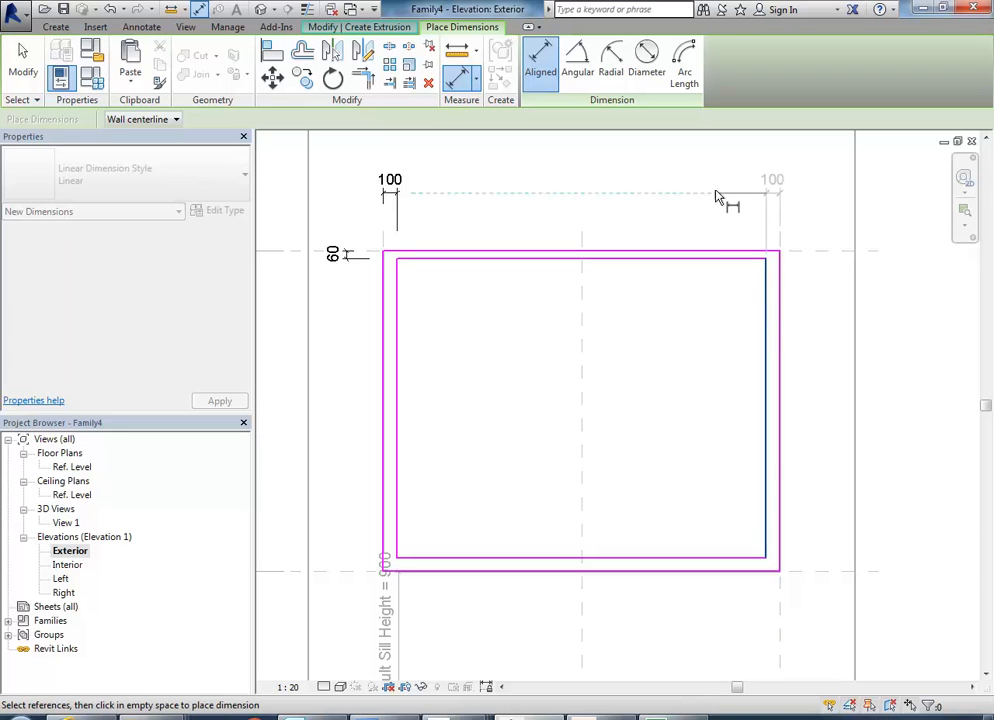
{"action": "left_click", "coordinate": [716, 197]}
{"action": "left_click", "coordinate": [772, 272]}
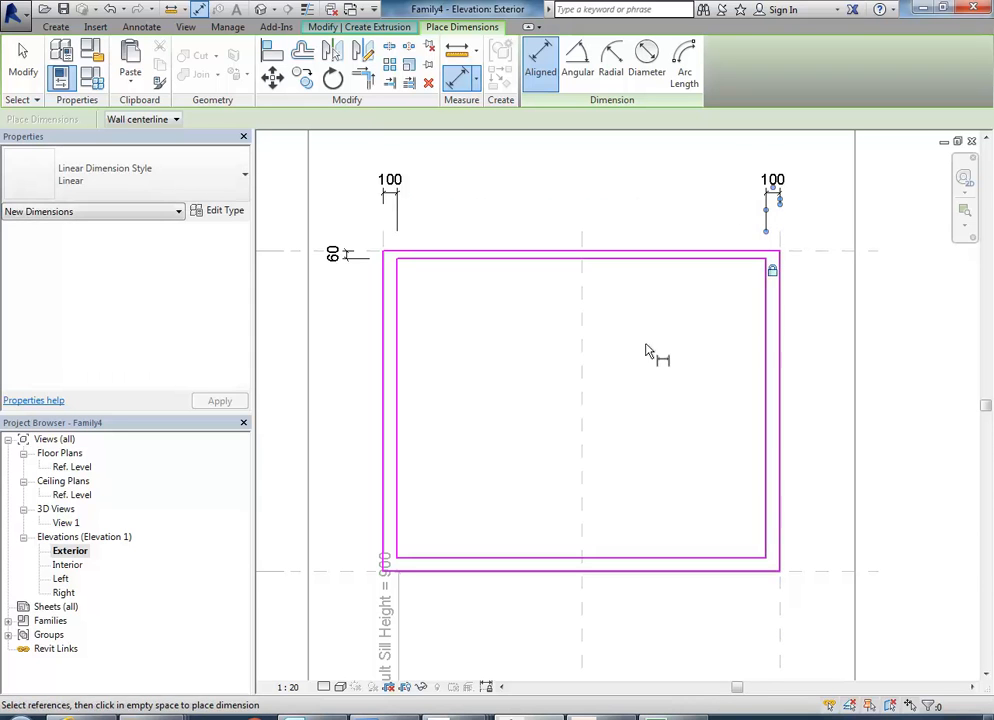
Add an aligned dimension between the outer and inner bottom lines of the frame sketch, placed to the right of the opening.
{"action": "middle_click_drag", "start_coordinate": [646, 346], "coordinate": [631, 332]}
{"action": "left_click", "coordinate": [795, 558]}
{"action": "left_click", "coordinate": [703, 546]}
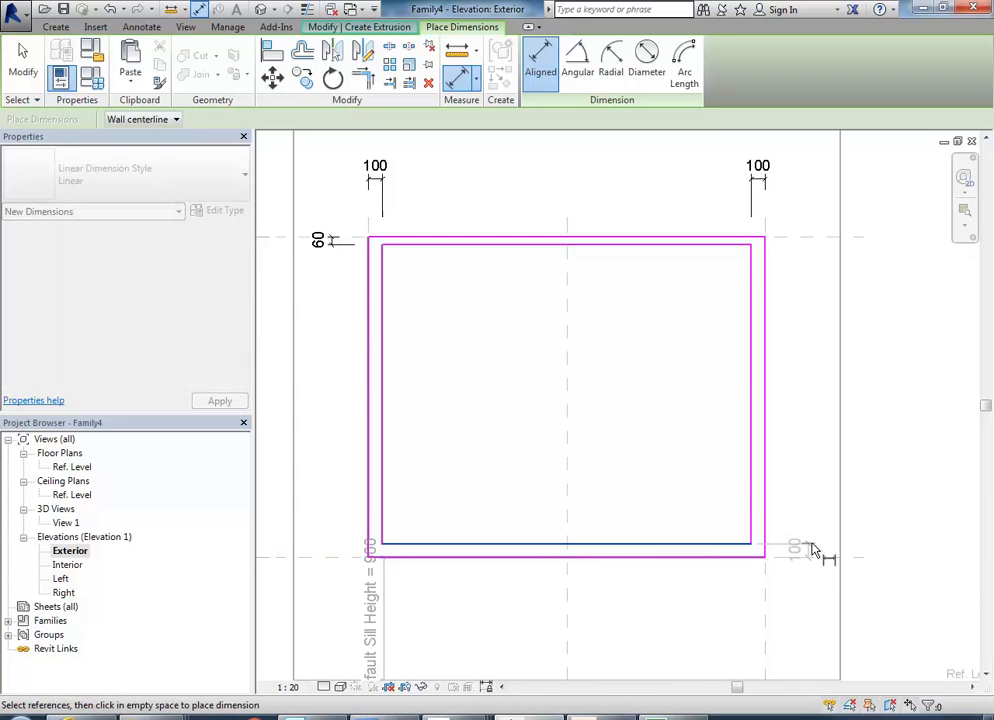
{"action": "left_click", "coordinate": [885, 552]}
{"action": "right_click", "coordinate": [557, 408]}
{"action": "left_click", "coordinate": [593, 413]}
{"action": "scroll", "coordinate": [595, 421], "scroll_direction": "down", "scroll_amount": 2}
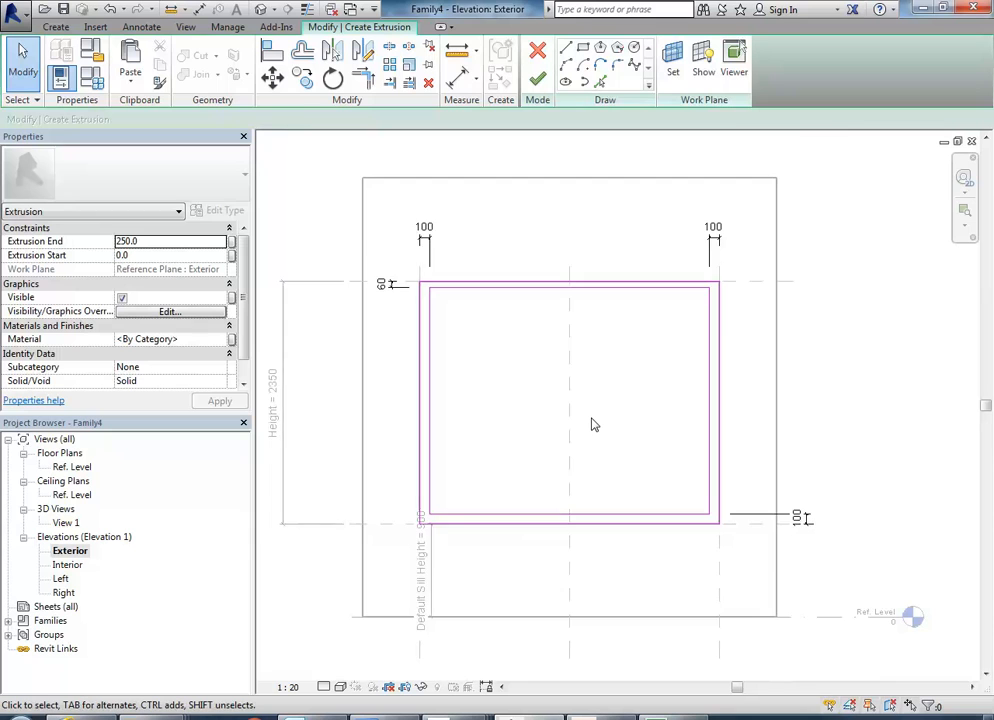
{"action": "scroll", "coordinate": [592, 424], "scroll_direction": "up", "scroll_amount": 1}
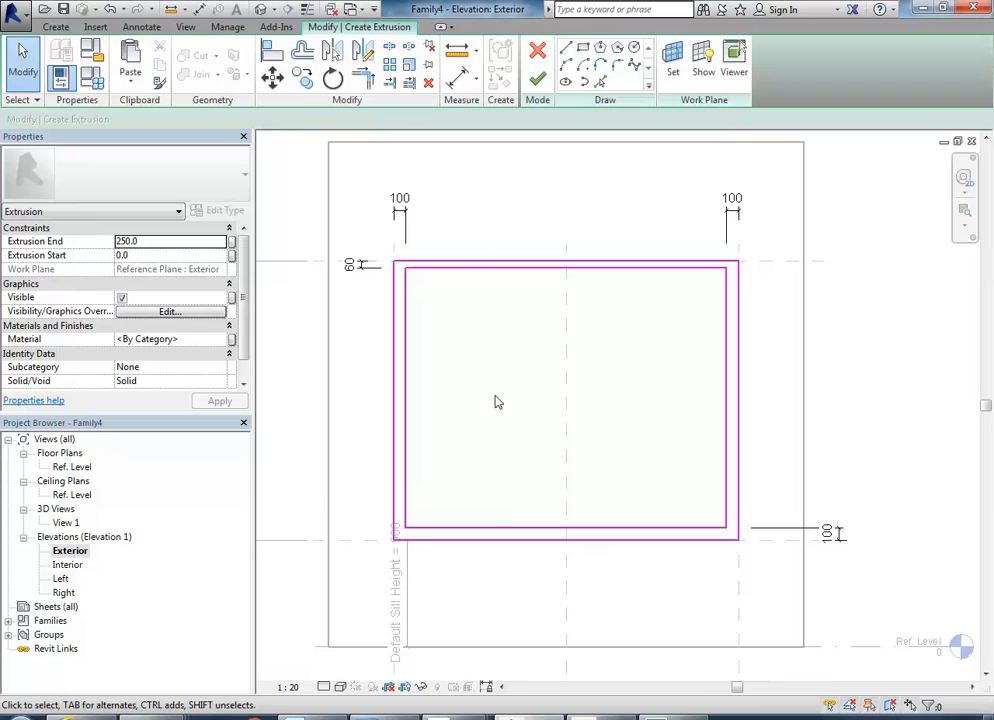
Check the frame sketch's position in the 3D view, and set its work plane to Reference Plane : Center (Front/Back) from the Exterior elevation.
{"action": "double_click", "coordinate": [65, 524]}
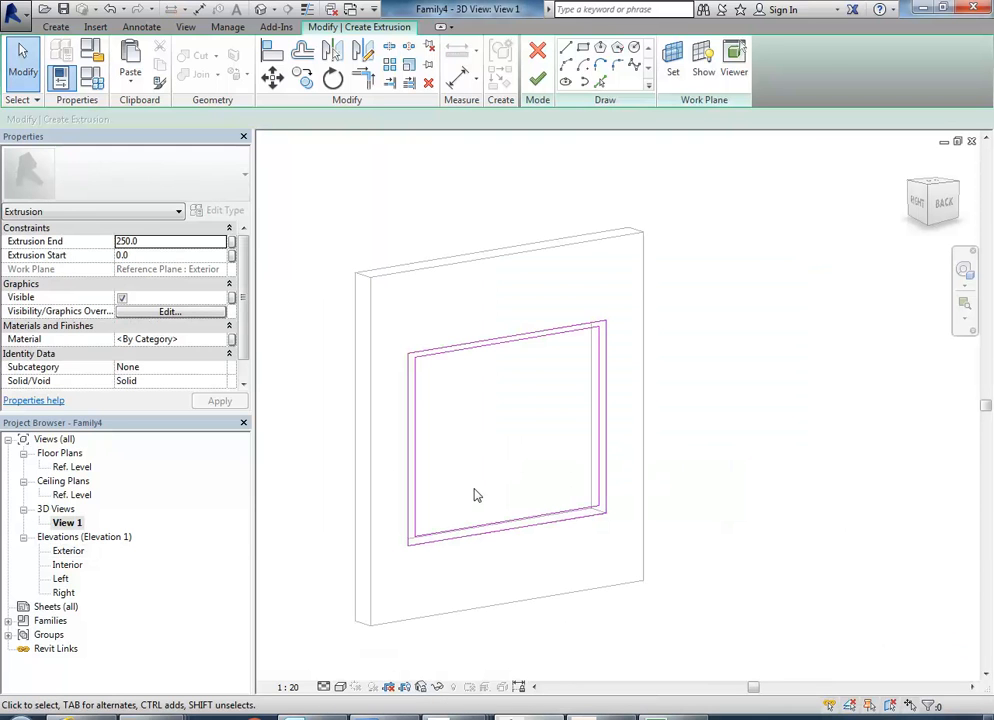
{"action": "middle_click_drag", "start_coordinate": [457, 478], "coordinate": [517, 566], "text": "shift"}
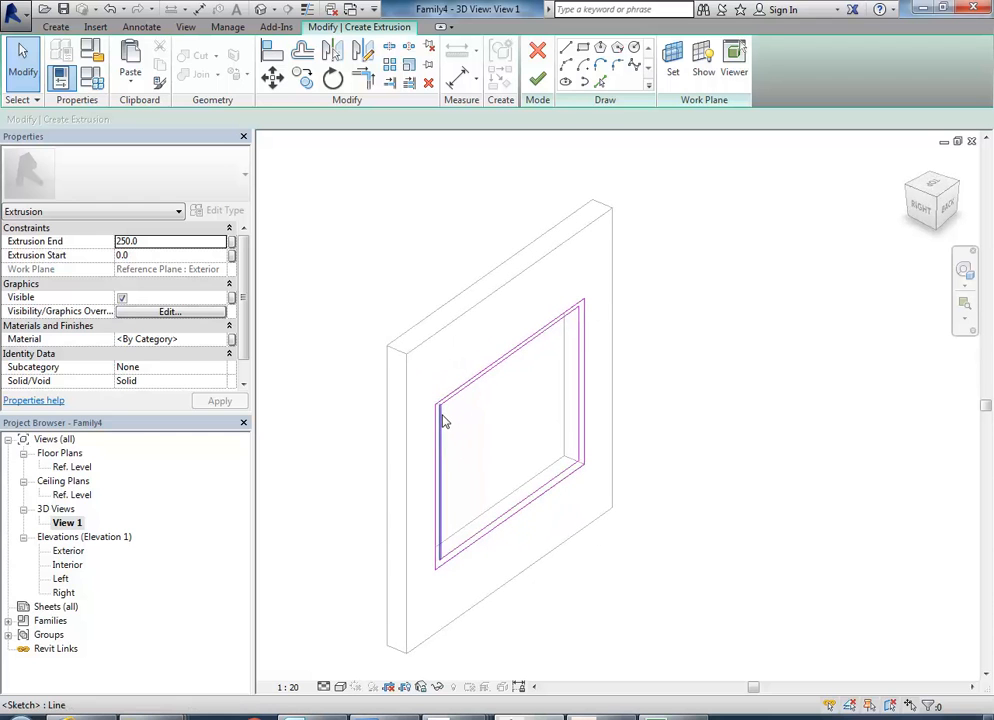
{"action": "double_click", "coordinate": [66, 551]}
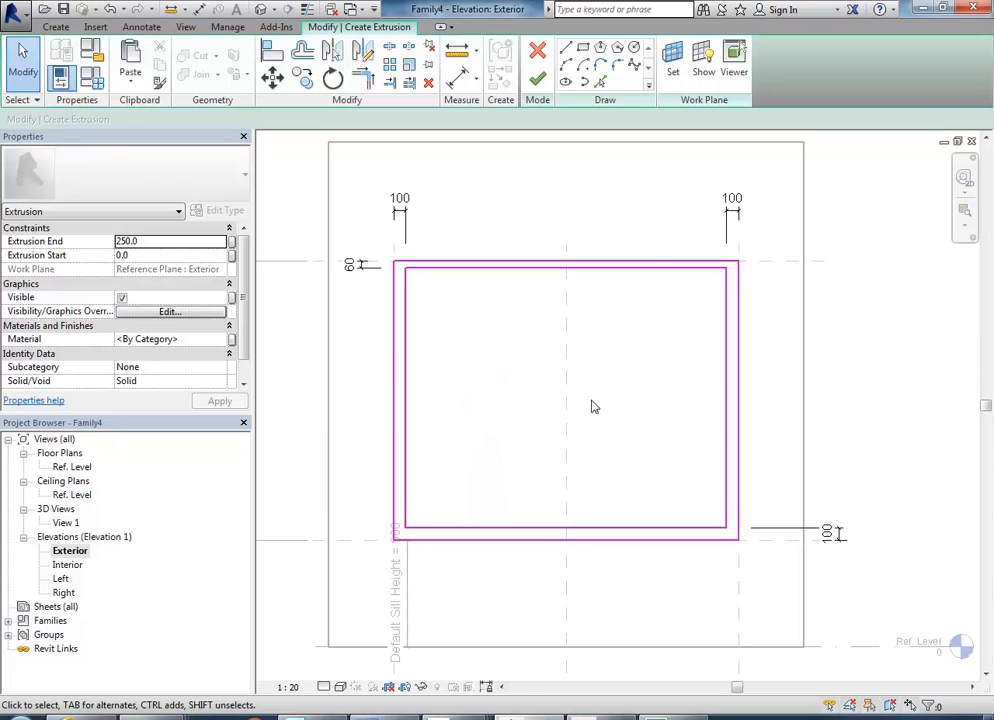
{"action": "left_click", "coordinate": [673, 78]}
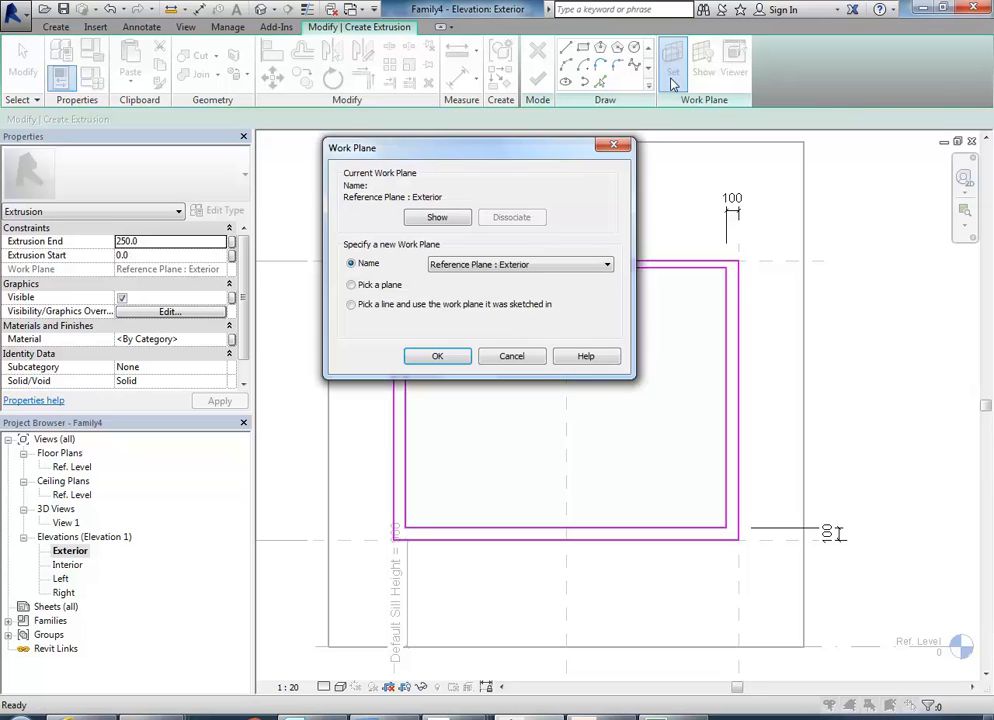
{"action": "left_click", "coordinate": [535, 265]}
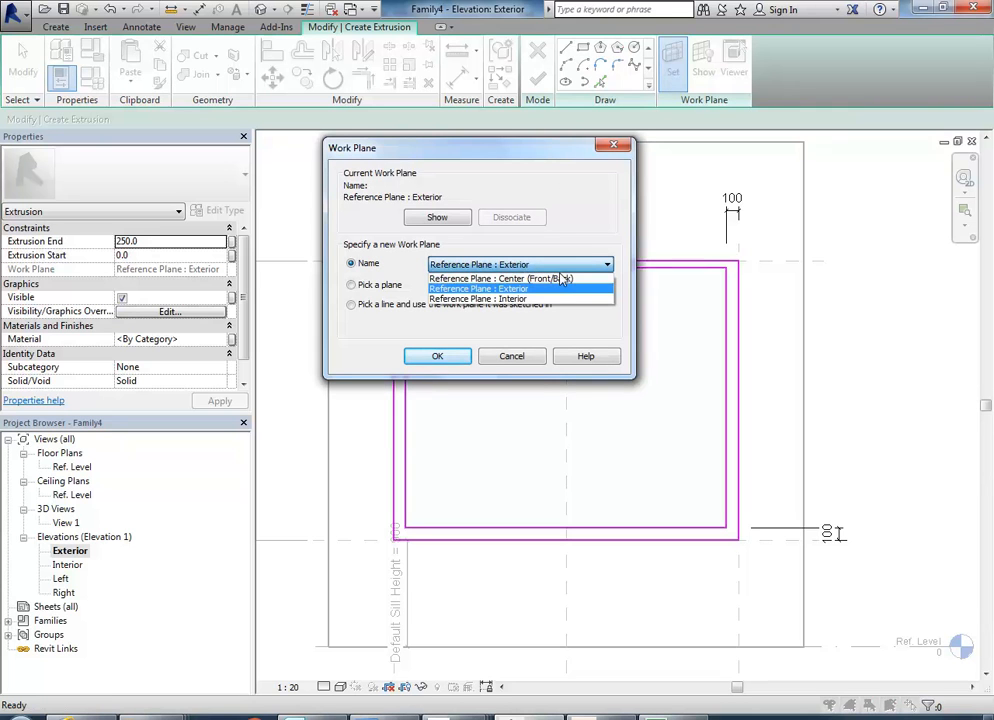
{"action": "left_click", "coordinate": [494, 280]}
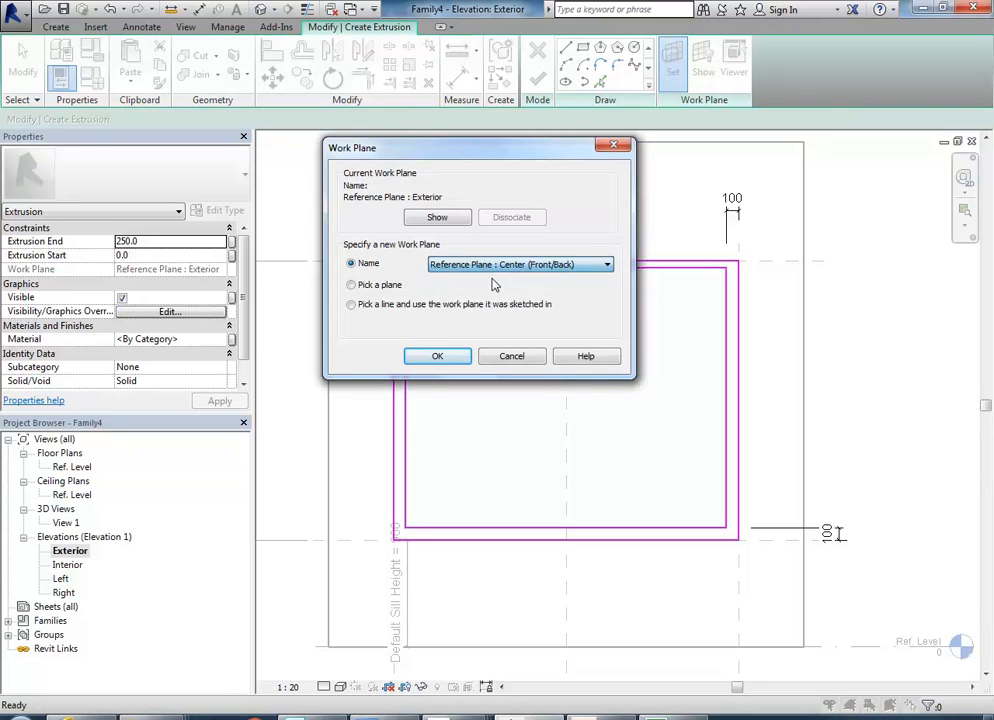
{"action": "left_click", "coordinate": [437, 358]}
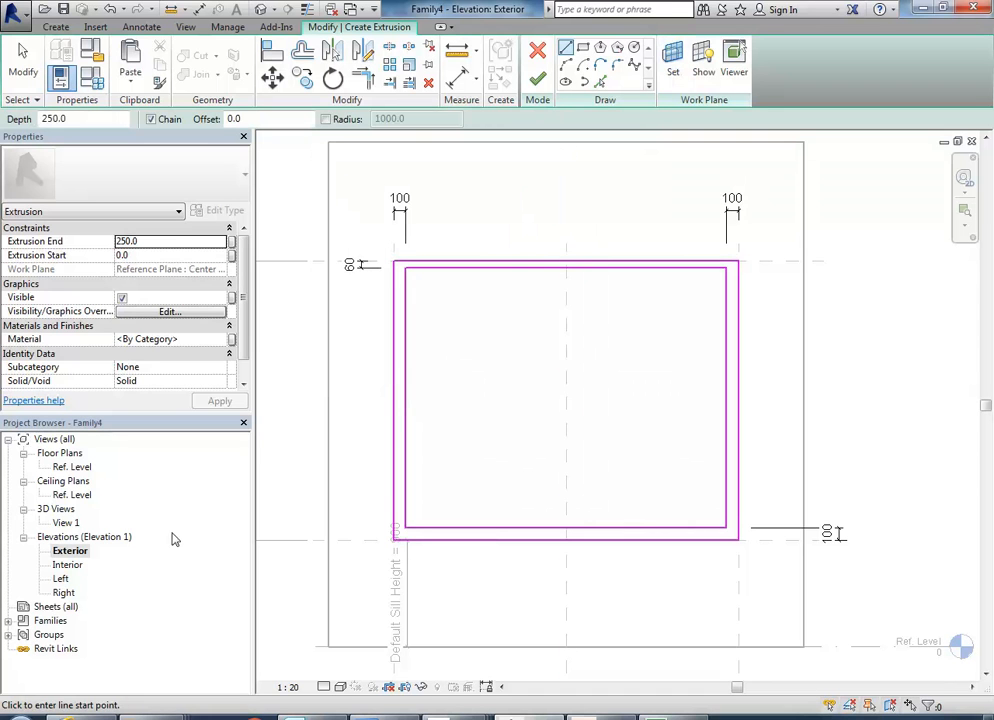
In the 3D view, set the extrusion start to -50 and the extrusion end to 50, and finish the frame extrusion.
{"action": "double_click", "coordinate": [66, 523]}
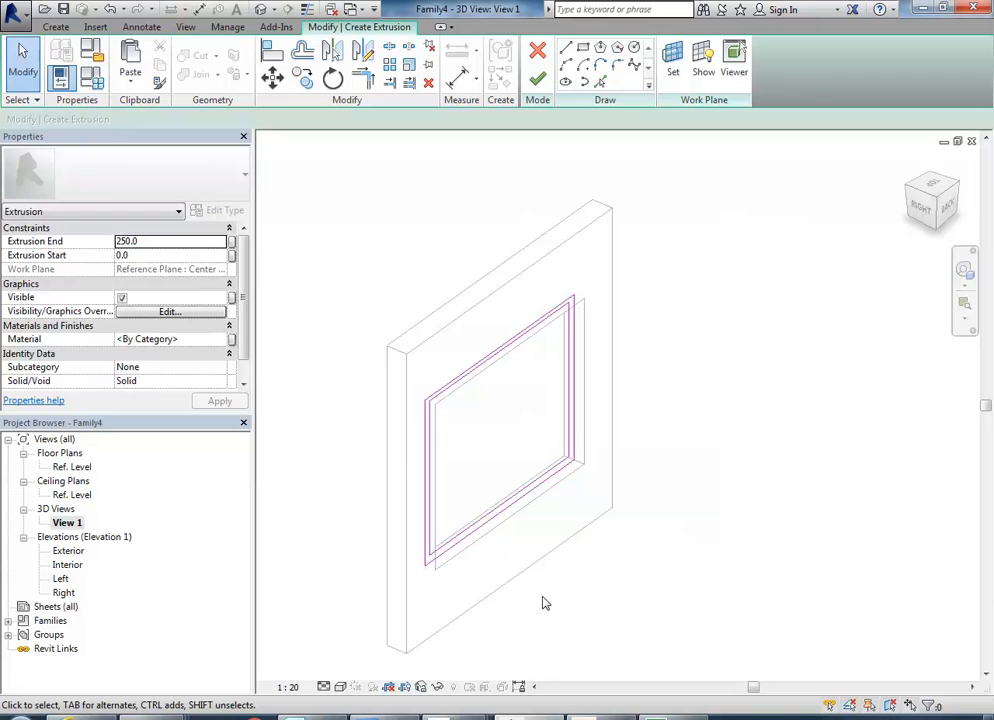
{"action": "middle_click_drag", "start_coordinate": [493, 490], "coordinate": [489, 452], "text": "shift"}
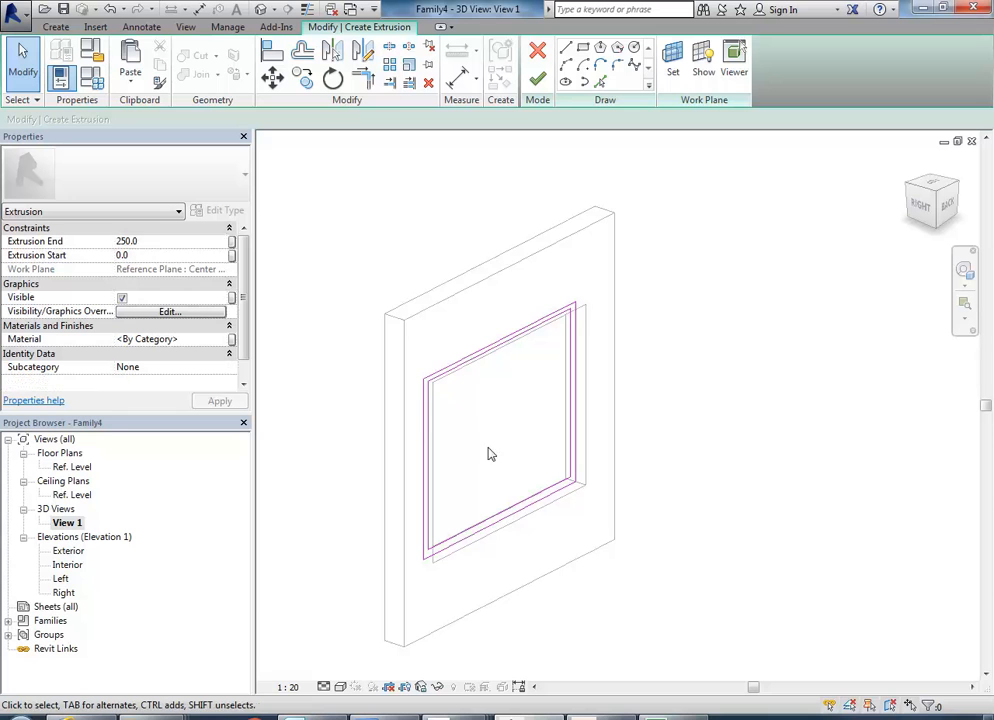
{"action": "left_click", "coordinate": [153, 255]}
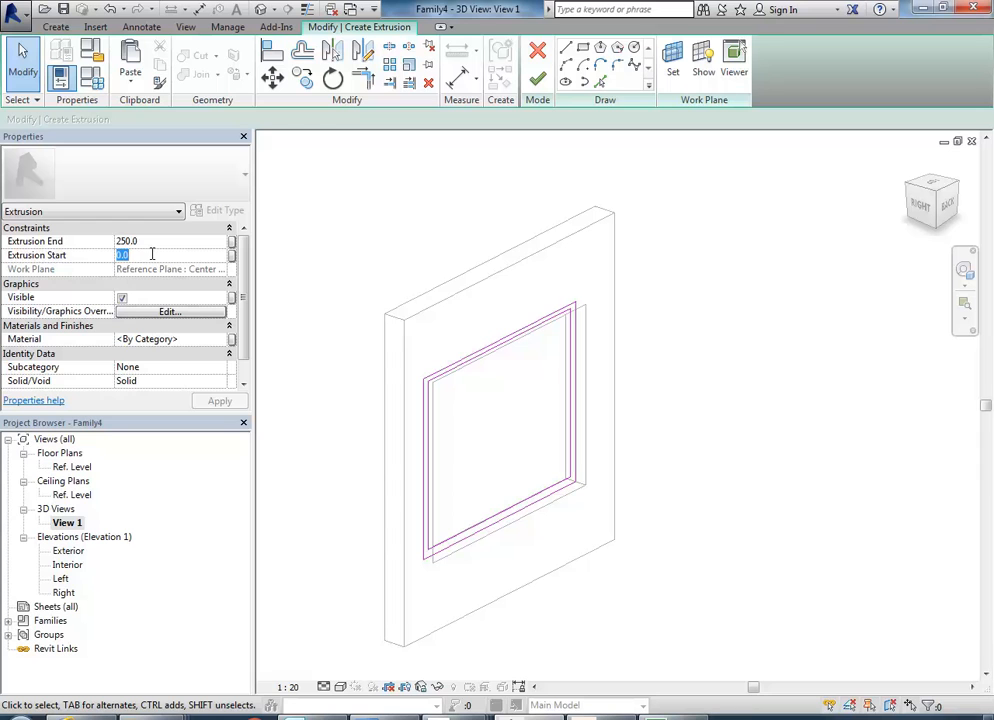
{"action": "type", "text": "-50"}
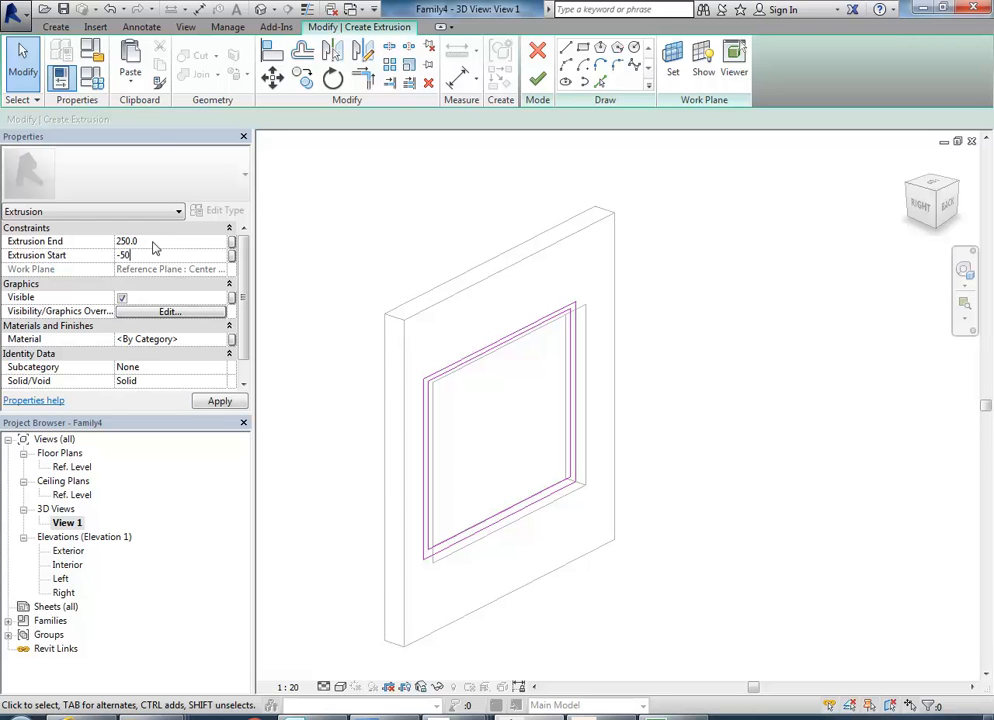
{"action": "left_click", "coordinate": [153, 241]}
{"action": "type", "text": "50"}
{"action": "key", "text": "Return"}
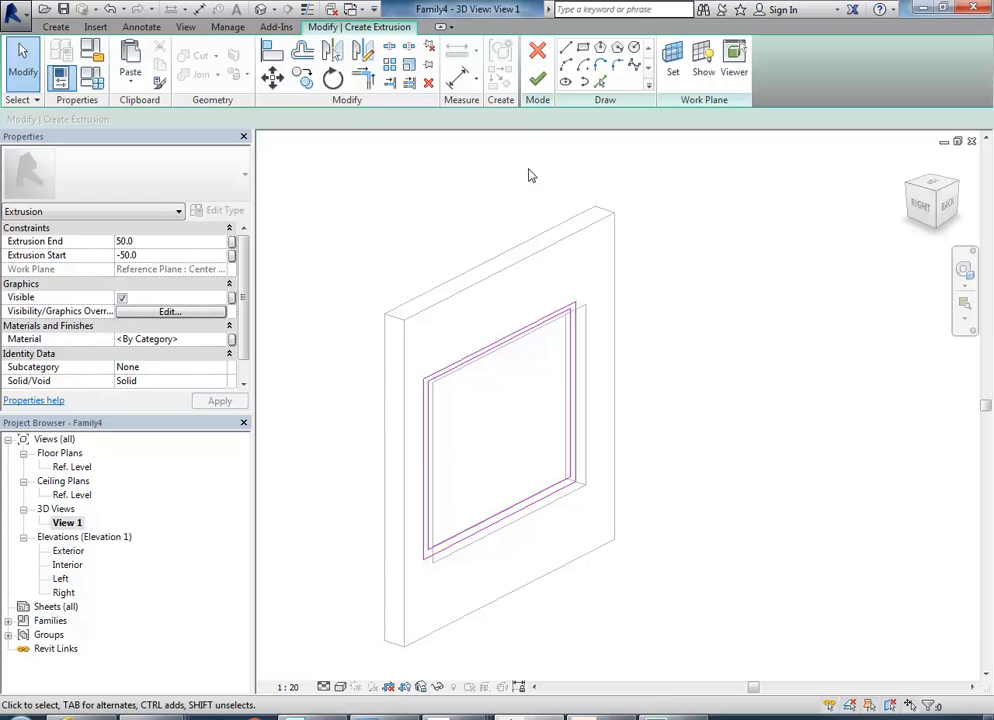
{"action": "left_click", "coordinate": [537, 79]}
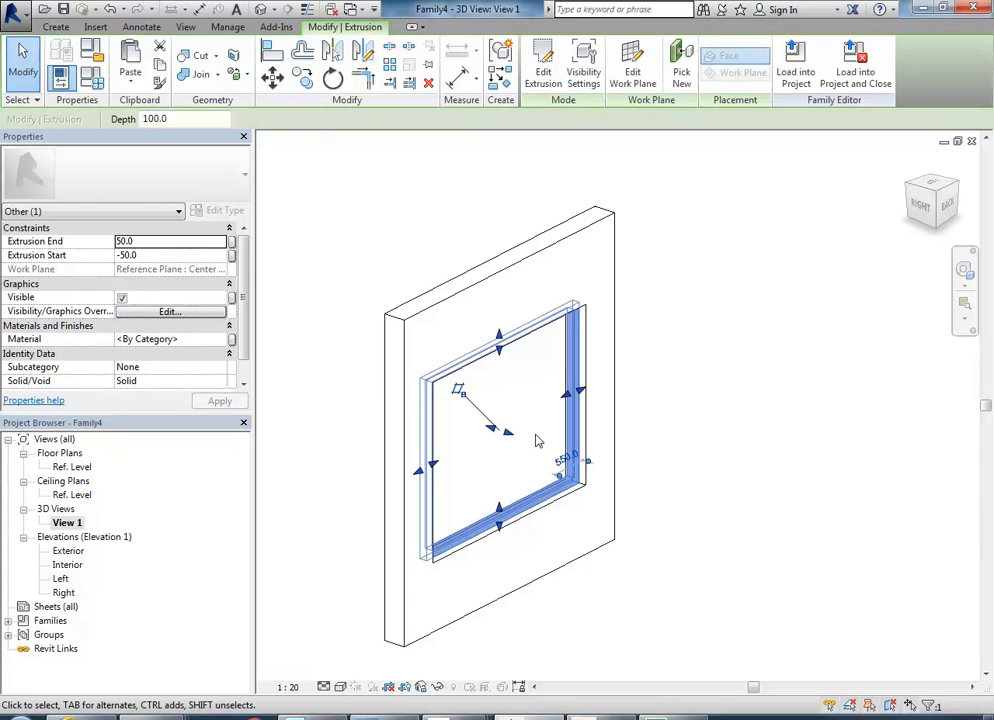
{"action": "left_click", "coordinate": [666, 425]}
Test the frame in 3D by applying a family Width of 2000 and restoring it to 2900.
{"action": "middle_click_drag", "start_coordinate": [666, 554], "coordinate": [604, 555], "text": "shift"}
{"action": "middle_click_drag", "start_coordinate": [563, 476], "coordinate": [483, 436], "text": "shift"}
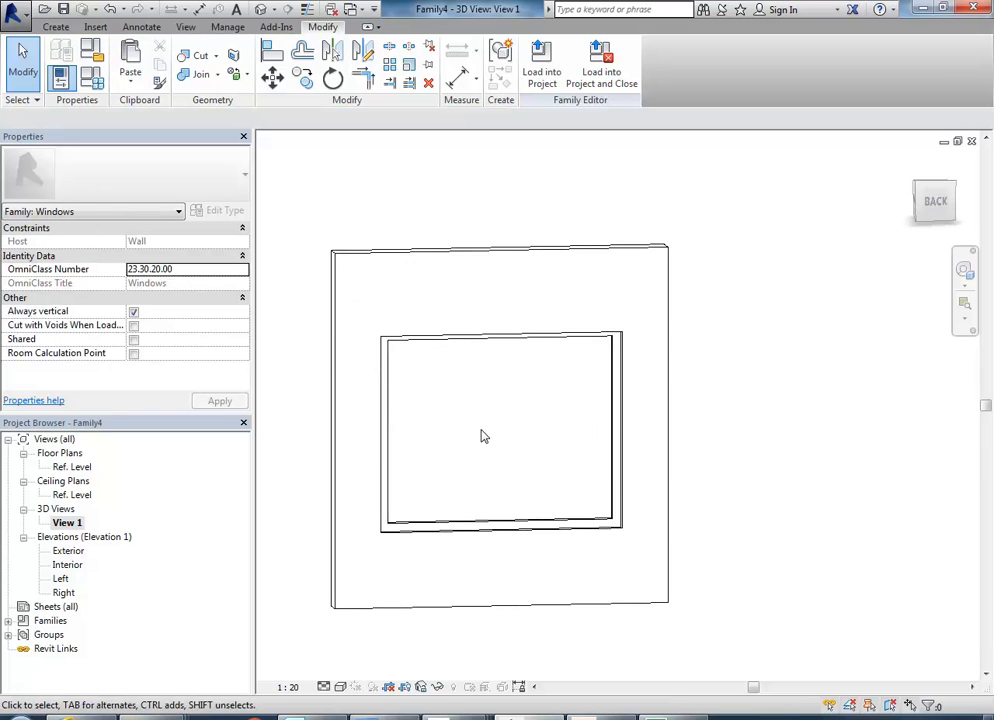
{"action": "scroll", "coordinate": [500, 434], "scroll_direction": "up", "scroll_amount": 1}
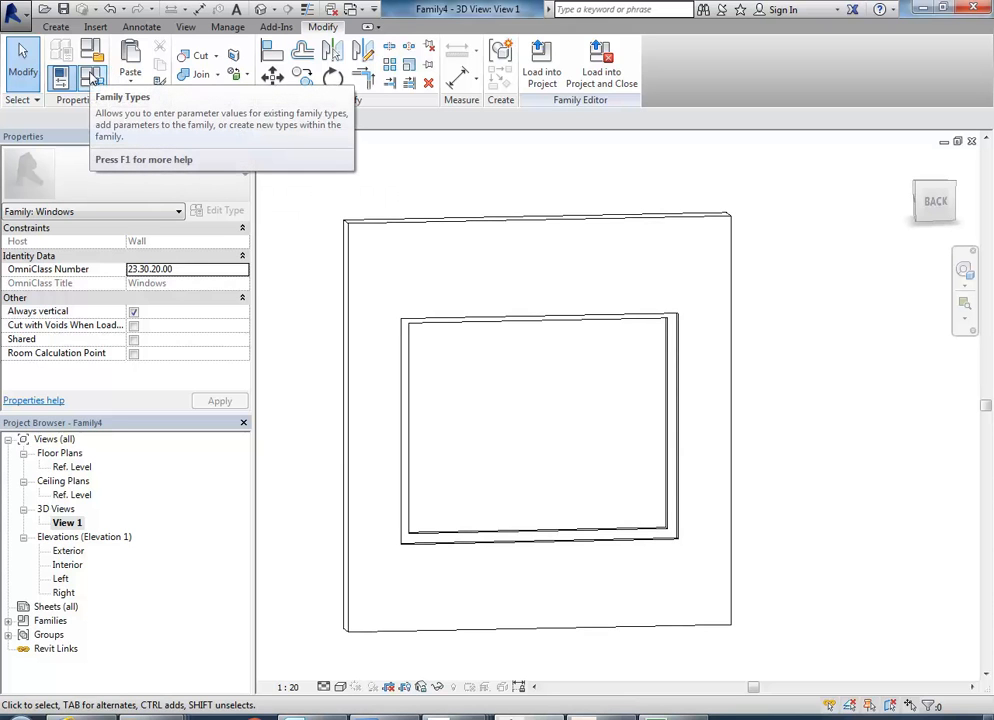
{"action": "left_click", "coordinate": [91, 79]}
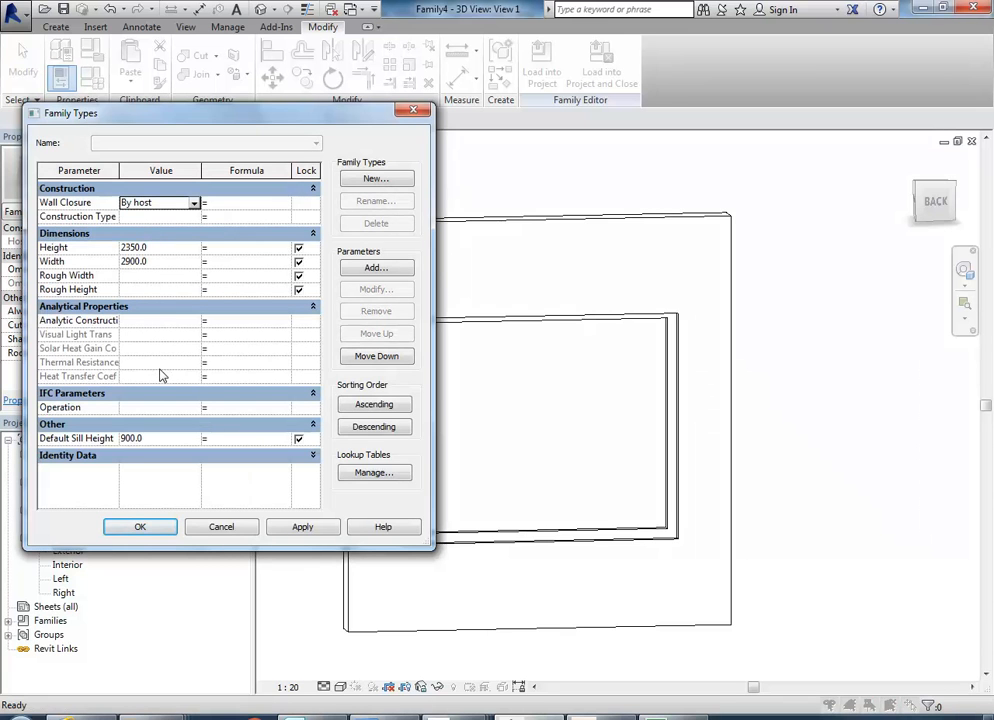
{"action": "left_click", "coordinate": [157, 262]}
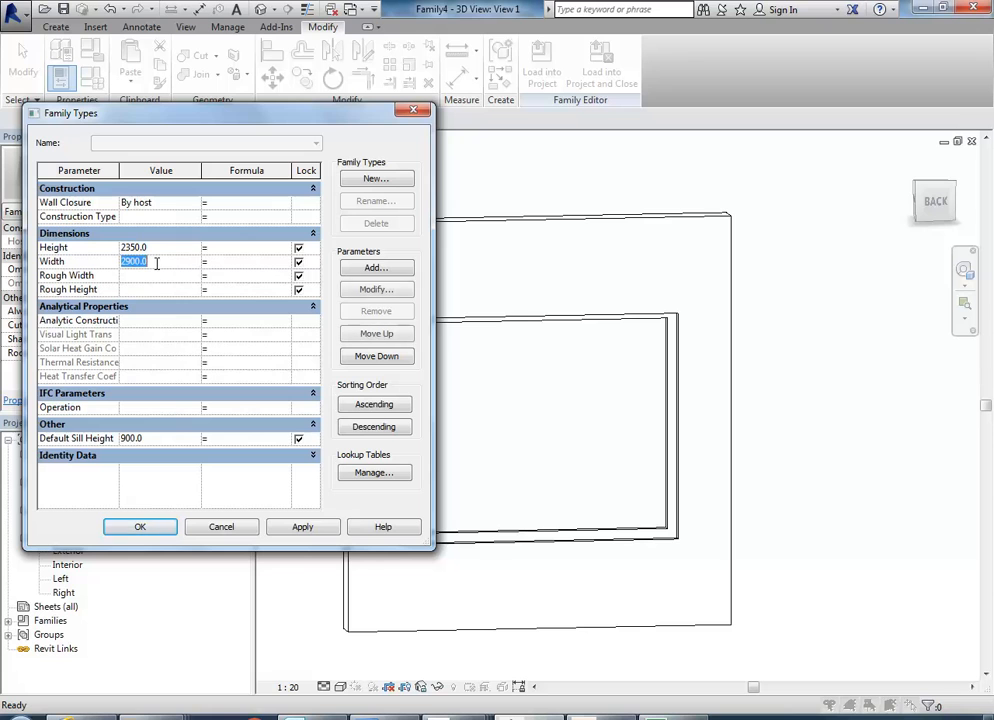
{"action": "type", "text": "2000"}
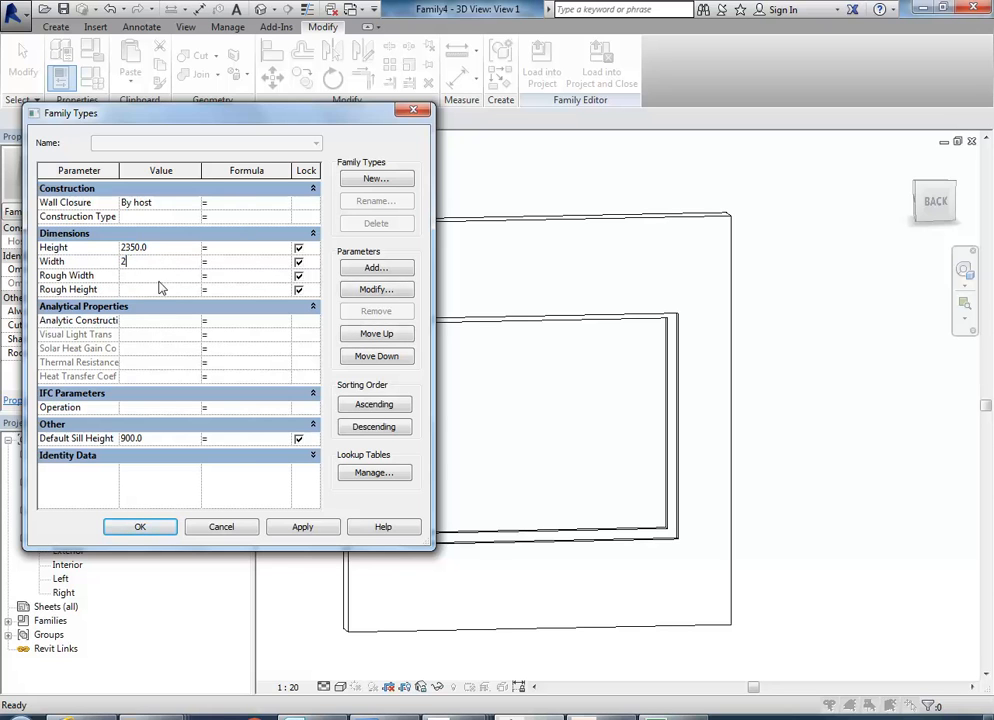
{"action": "left_click", "coordinate": [305, 530]}
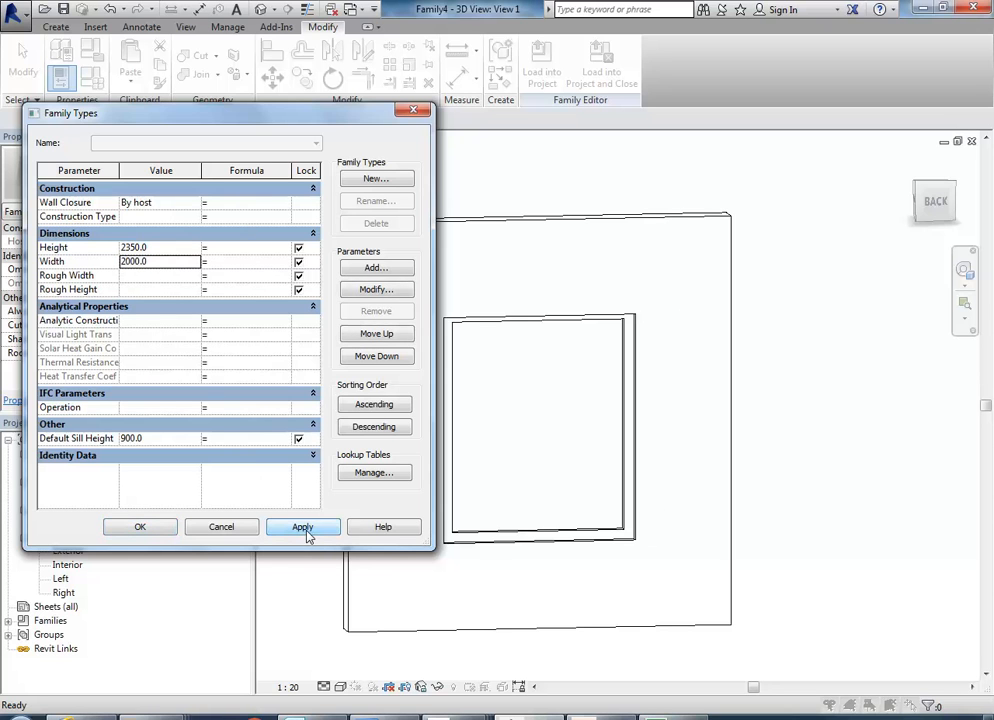
{"action": "left_click", "coordinate": [165, 262]}
{"action": "type", "text": "2900"}
{"action": "left_click", "coordinate": [302, 527]}
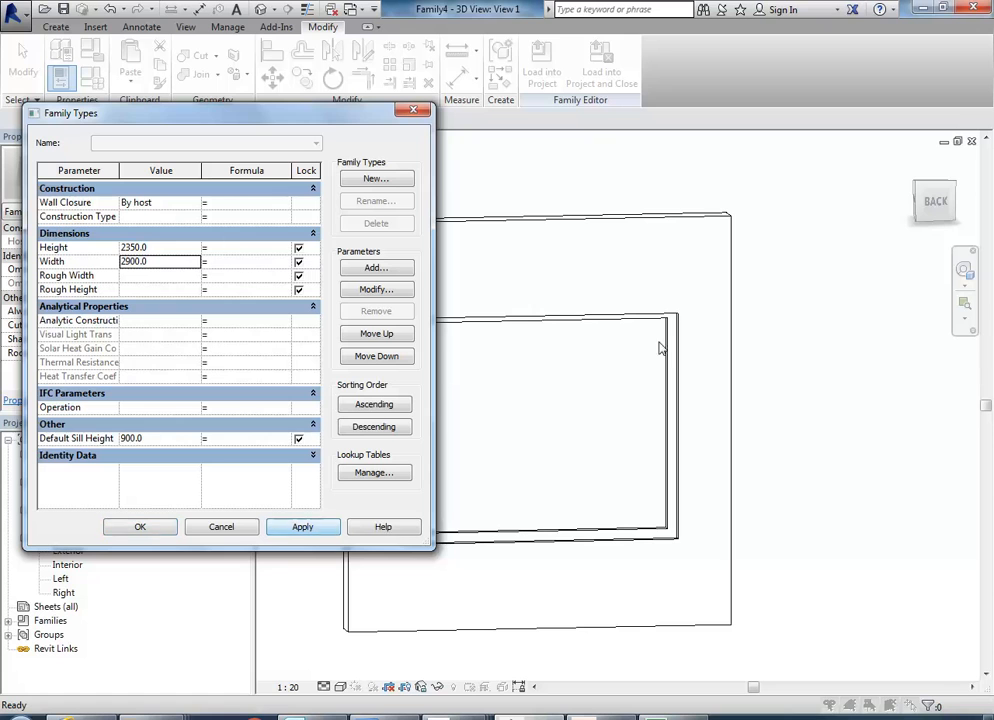
Test the frame by applying a family Height of 1500, restore it to 2350, and accept the family types.
{"action": "left_click", "coordinate": [165, 248]}
{"action": "type", "text": "1500"}
{"action": "left_click", "coordinate": [325, 527]}
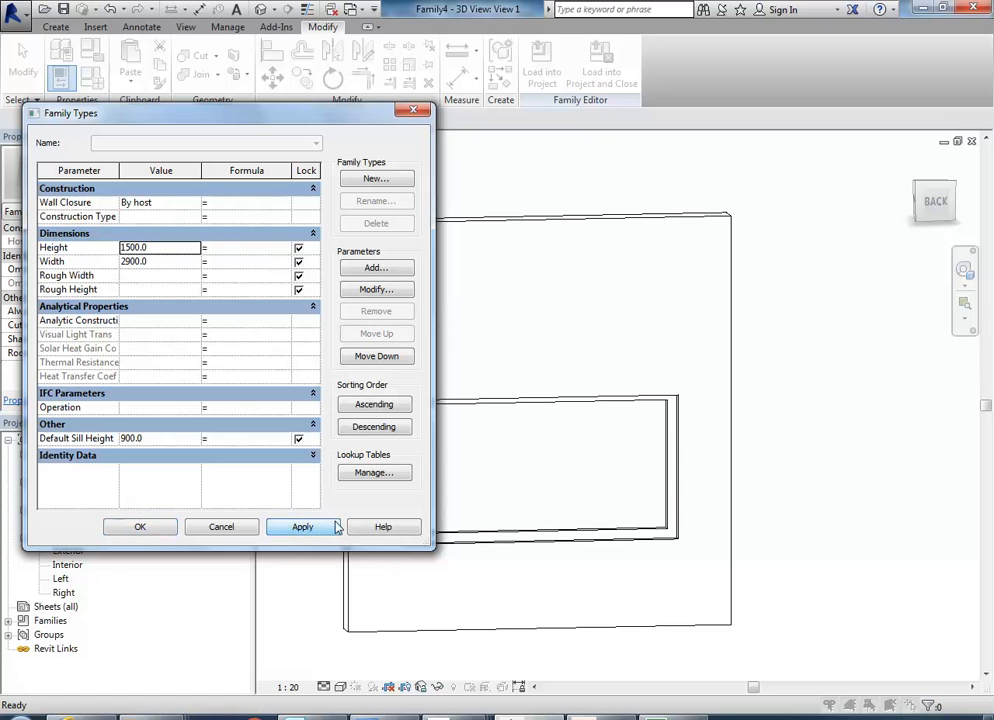
{"action": "left_click", "coordinate": [175, 249]}
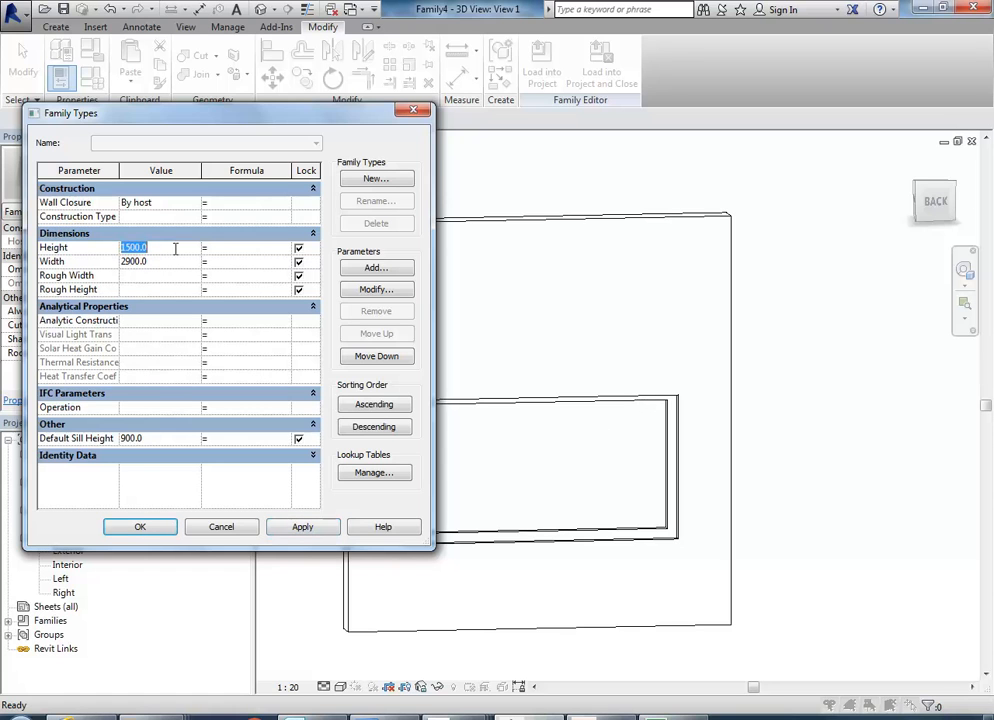
{"action": "type", "text": "2350"}
{"action": "left_click", "coordinate": [300, 527]}
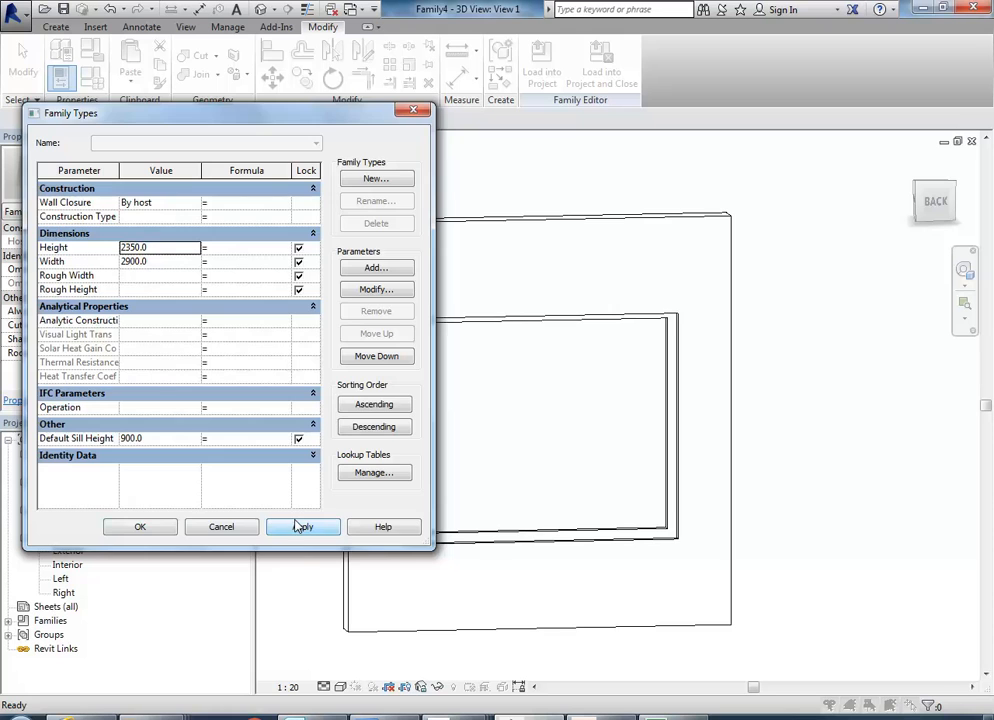
{"action": "left_click", "coordinate": [145, 527]}
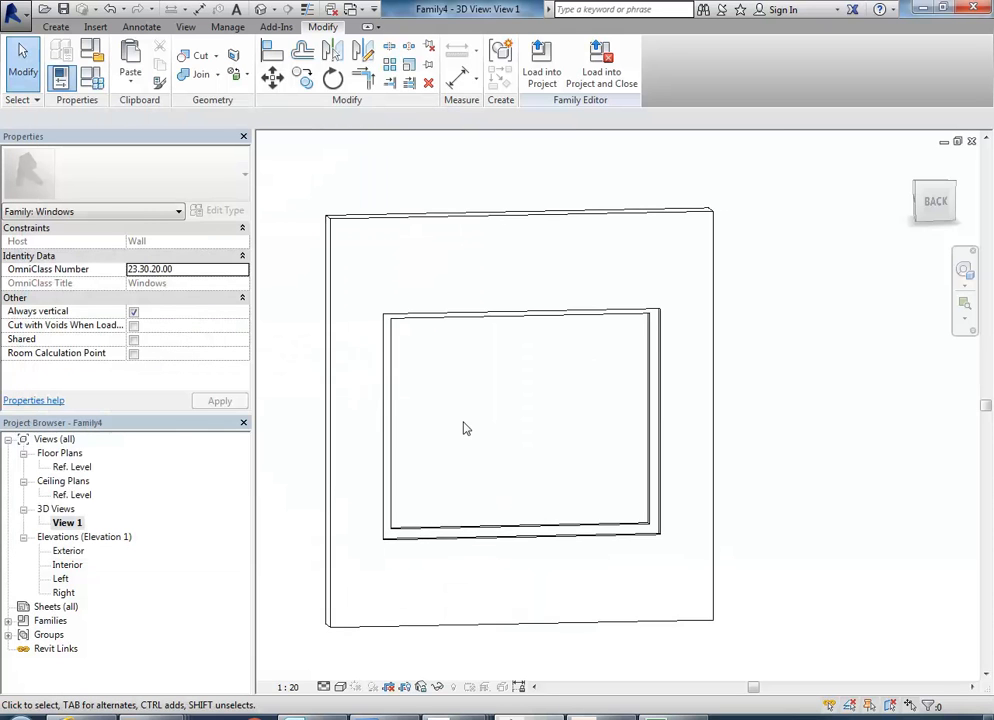
Compare the window's divisions and frame members in Street View with the AutoCAD section drawing.
{"action": "scroll", "coordinate": [463, 428], "scroll_direction": "up", "scroll_amount": 2}
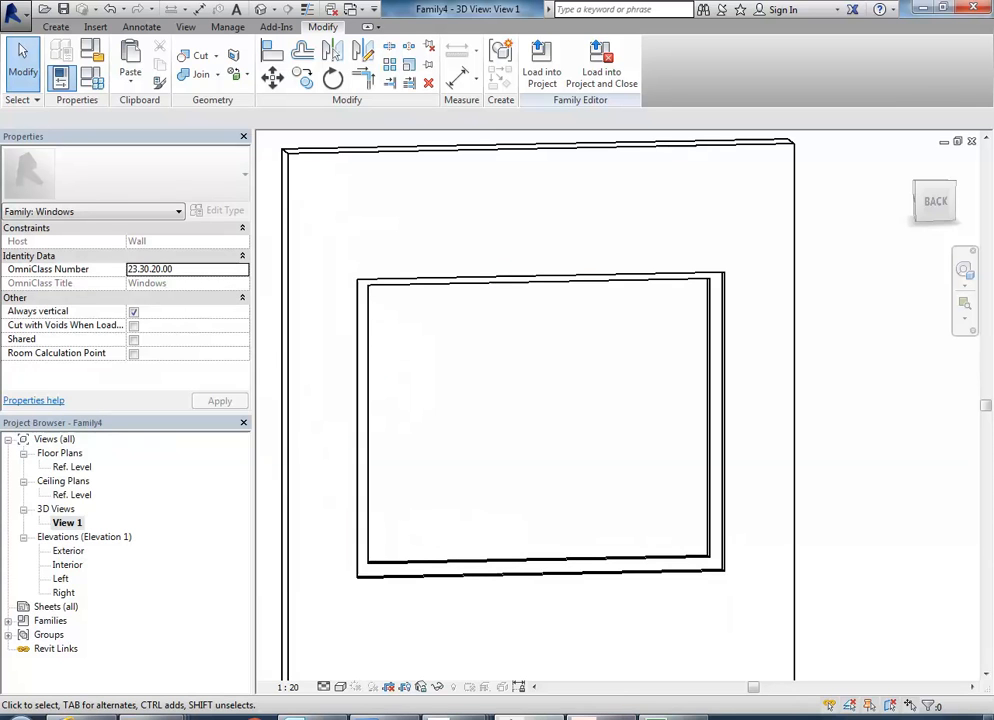
{"action": "left_click", "coordinate": [92, 717]}
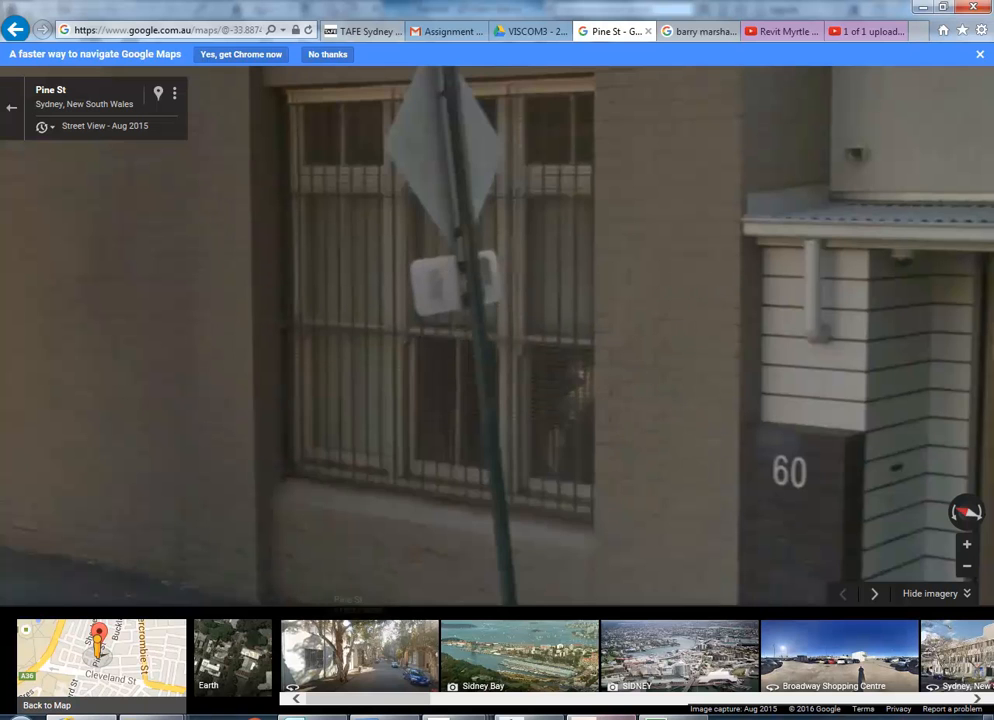
{"action": "left_click", "coordinate": [594, 717]}
{"action": "mouse_move", "coordinate": [532, 302]}
{"action": "middle_mouse_down"}
{"action": "mouse_move", "coordinate": [390, 260]}
{"action": "mouse_move", "coordinate": [404, 301]}
{"action": "mouse_move", "coordinate": [386, 301]}
{"action": "middle_mouse_up"}
{"action": "scroll", "coordinate": [389, 260], "scroll_direction": "down", "scroll_amount": 4}
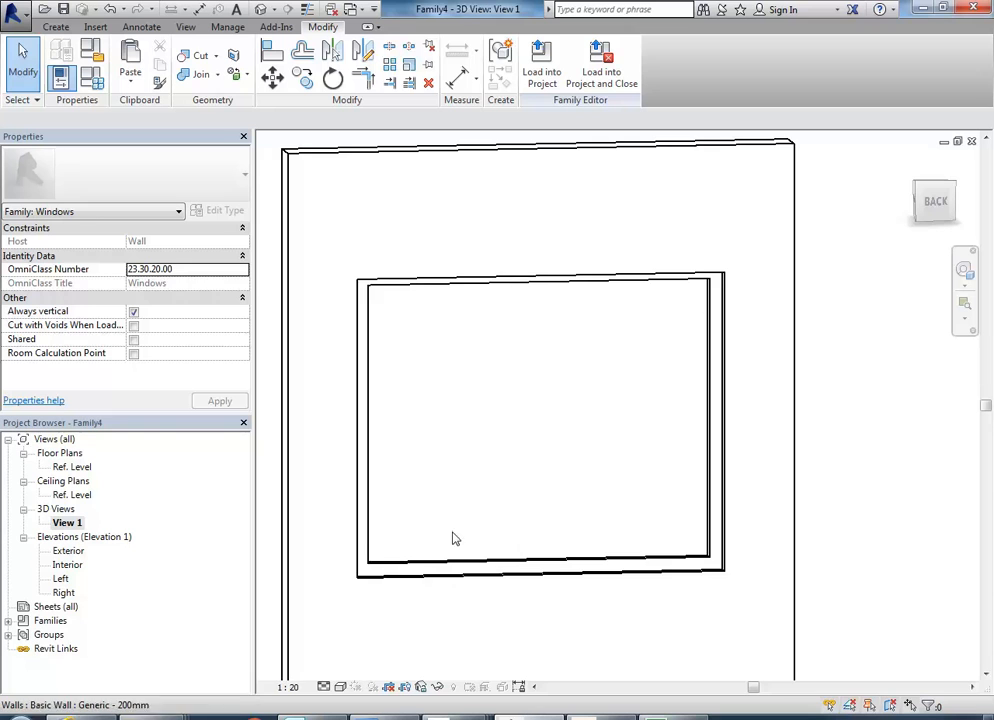
{"action": "middle_click_drag", "start_coordinate": [453, 537], "coordinate": [436, 489]}
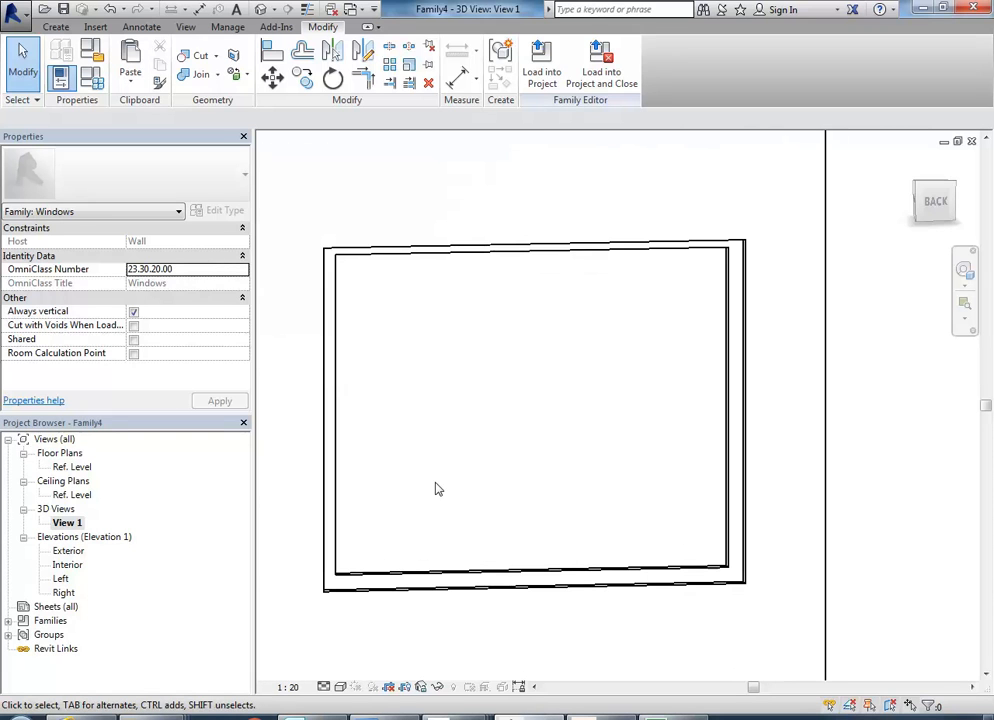
Open the Ref. Level floor plan and examine the window's left, centre and right reference planes.
{"action": "left_click", "coordinate": [70, 467]}
{"action": "middle_click_drag", "start_coordinate": [448, 439], "coordinate": [406, 479]}
{"action": "scroll", "coordinate": [392, 452], "scroll_direction": "up", "scroll_amount": 2}
{"action": "middle_click_drag", "start_coordinate": [470, 470], "coordinate": [447, 526]}
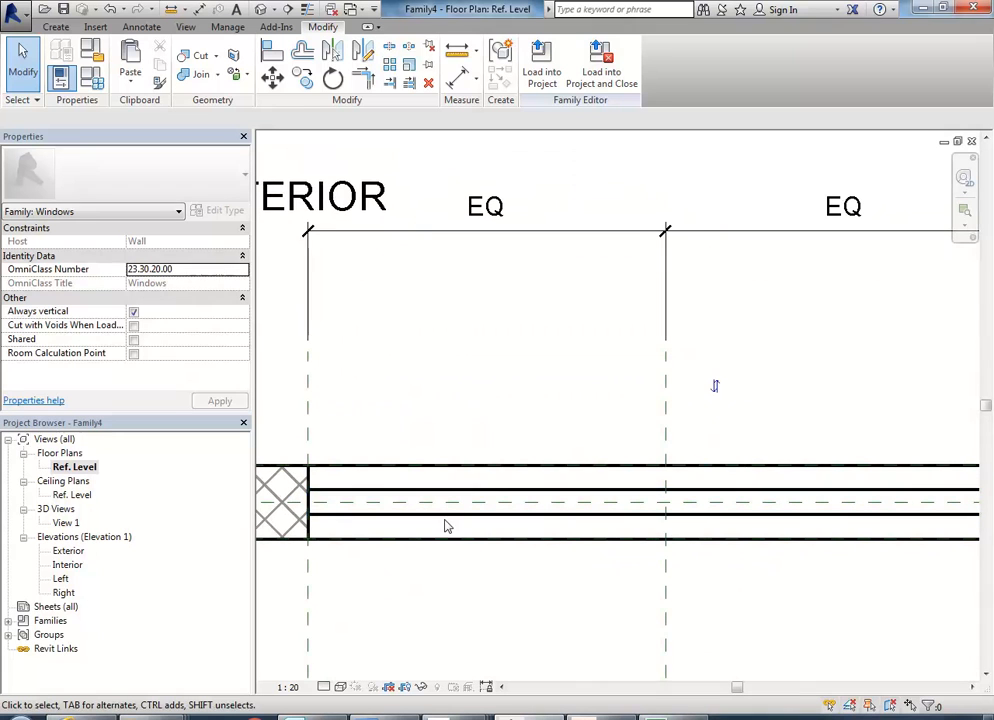
{"action": "middle_click_drag", "start_coordinate": [565, 385], "coordinate": [528, 355]}
{"action": "scroll", "coordinate": [437, 371], "scroll_direction": "down", "scroll_amount": 1}
{"action": "scroll", "coordinate": [549, 352], "scroll_direction": "down", "scroll_amount": 1}
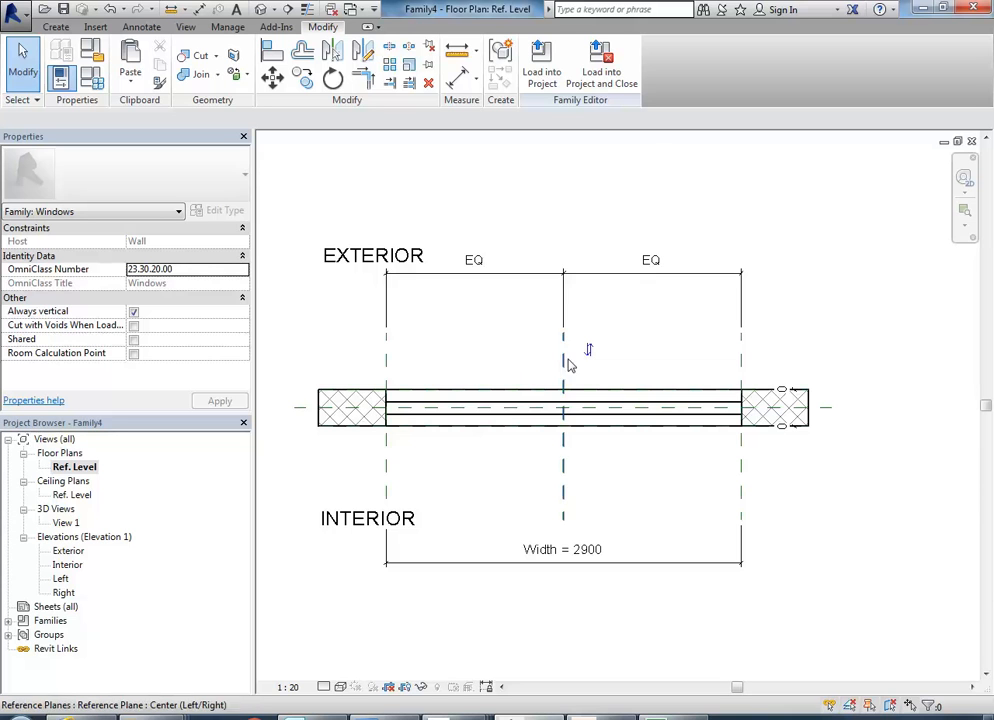
{"action": "left_click", "coordinate": [565, 370]}
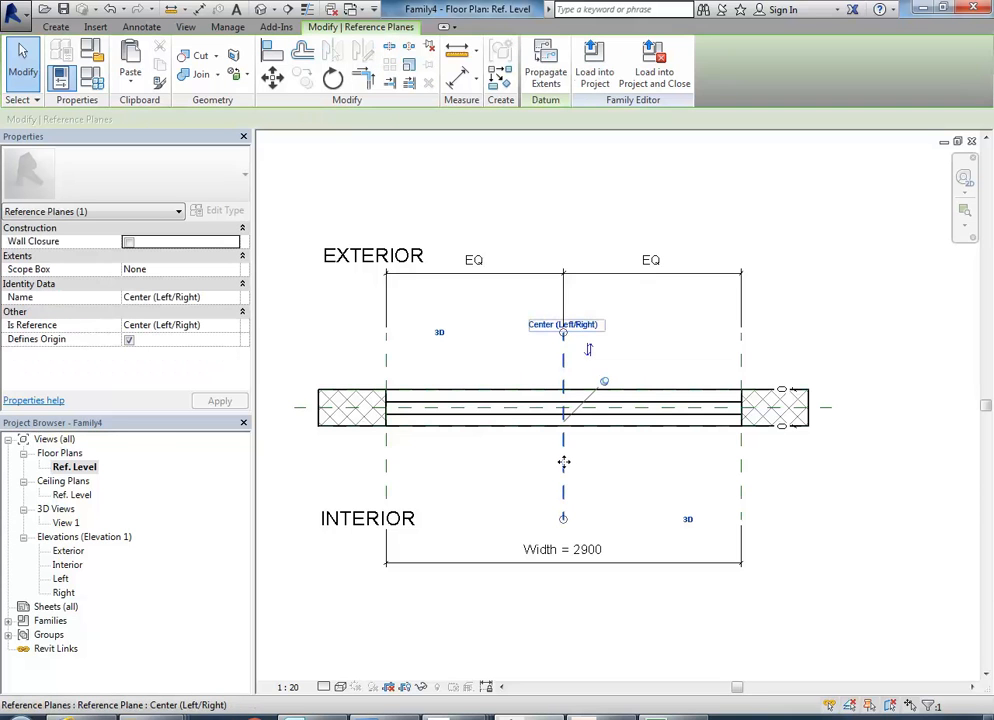
{"action": "left_click", "coordinate": [491, 345]}
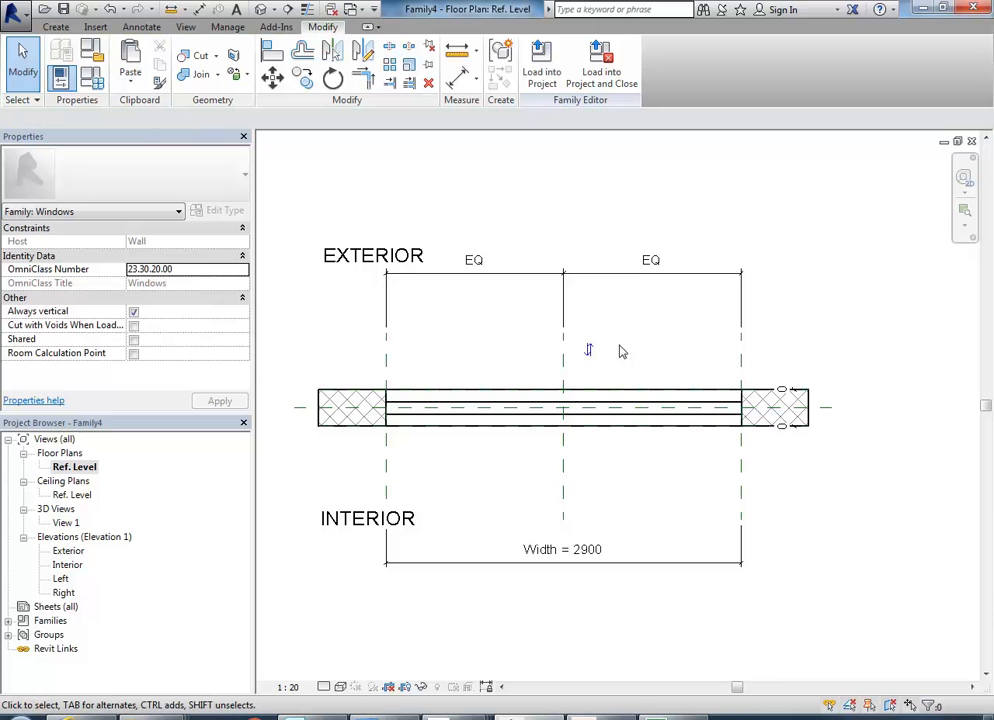
{"action": "middle_click_drag", "start_coordinate": [498, 344], "coordinate": [464, 329]}
{"action": "scroll", "coordinate": [454, 316], "scroll_direction": "up", "scroll_amount": 1}
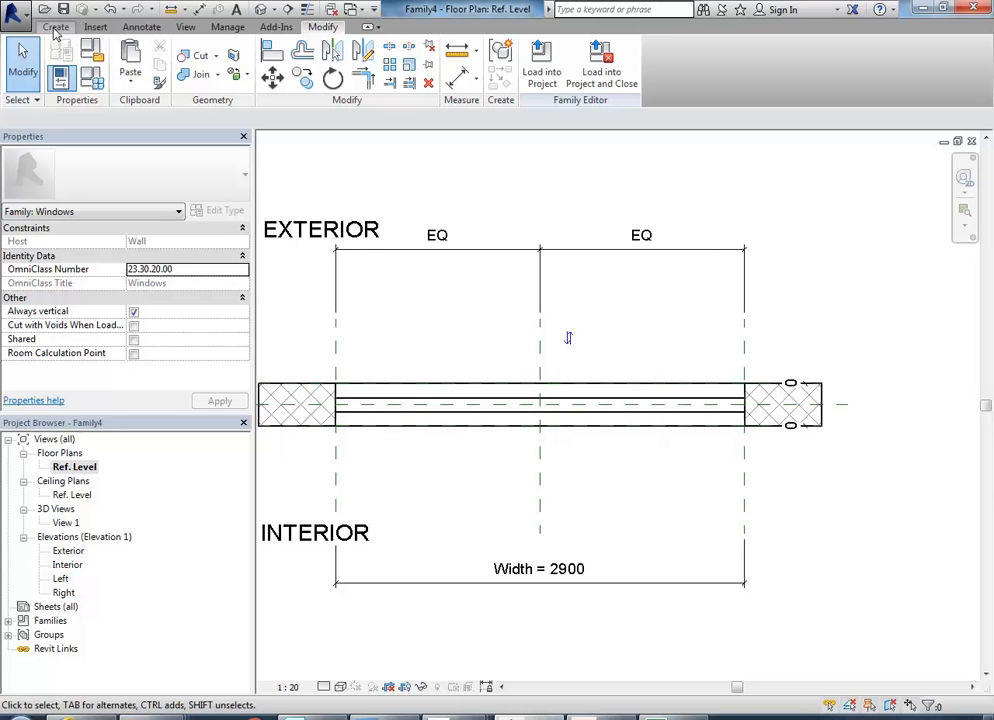
{"action": "scroll", "coordinate": [425, 350], "scroll_direction": "up", "scroll_amount": 3}
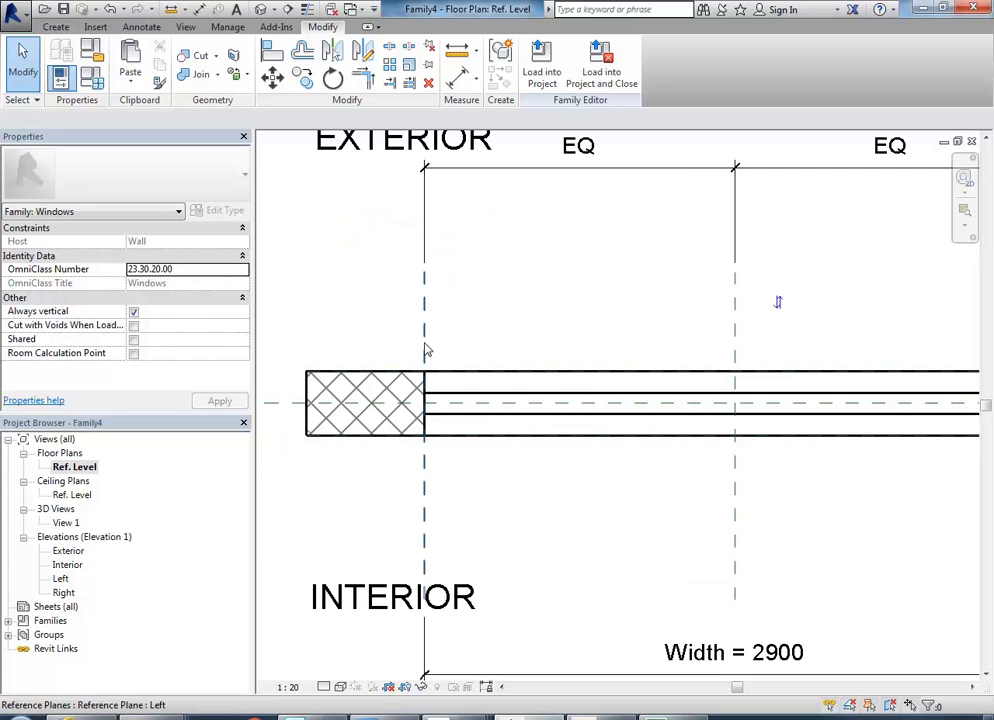
{"action": "scroll", "coordinate": [616, 315], "scroll_direction": "down", "scroll_amount": 1}
{"action": "middle_click_drag", "start_coordinate": [579, 335], "coordinate": [485, 349]}
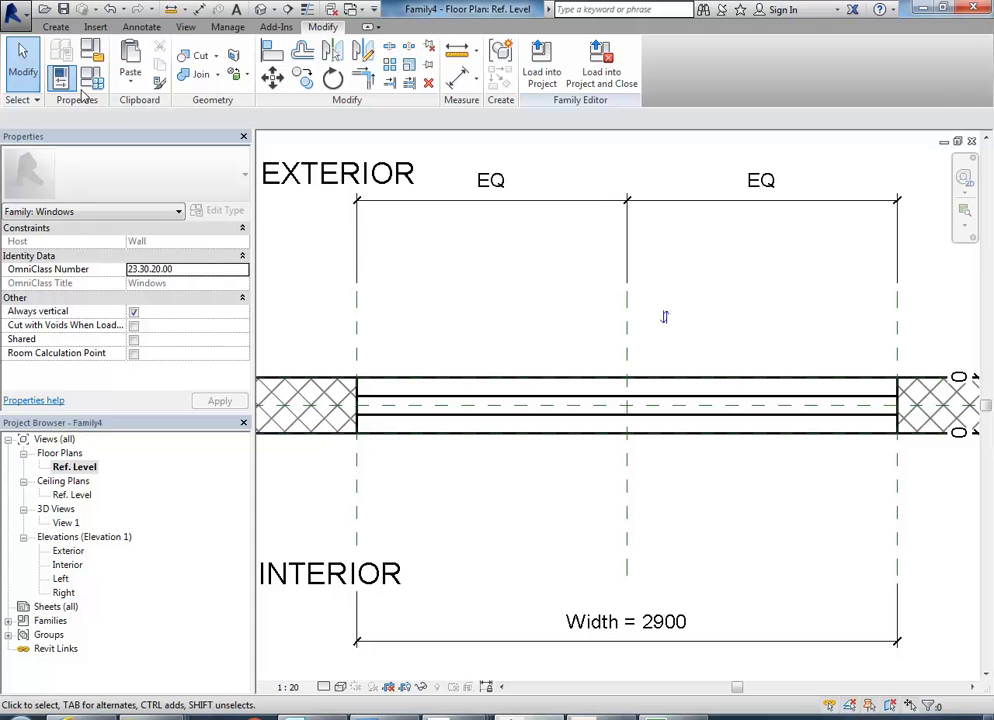
{"action": "left_click", "coordinate": [57, 28]}
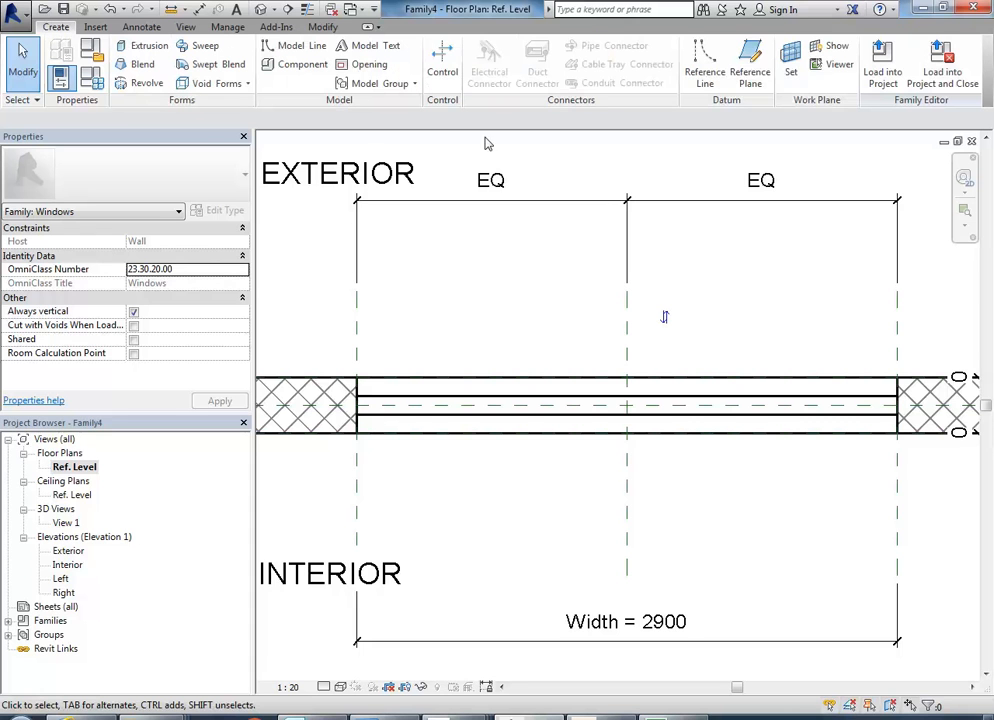
{"action": "left_click", "coordinate": [750, 66]}
{"action": "scroll", "coordinate": [400, 367], "scroll_direction": "down", "scroll_amount": 1}
{"action": "middle_click_drag", "start_coordinate": [401, 367], "coordinate": [399, 347]}
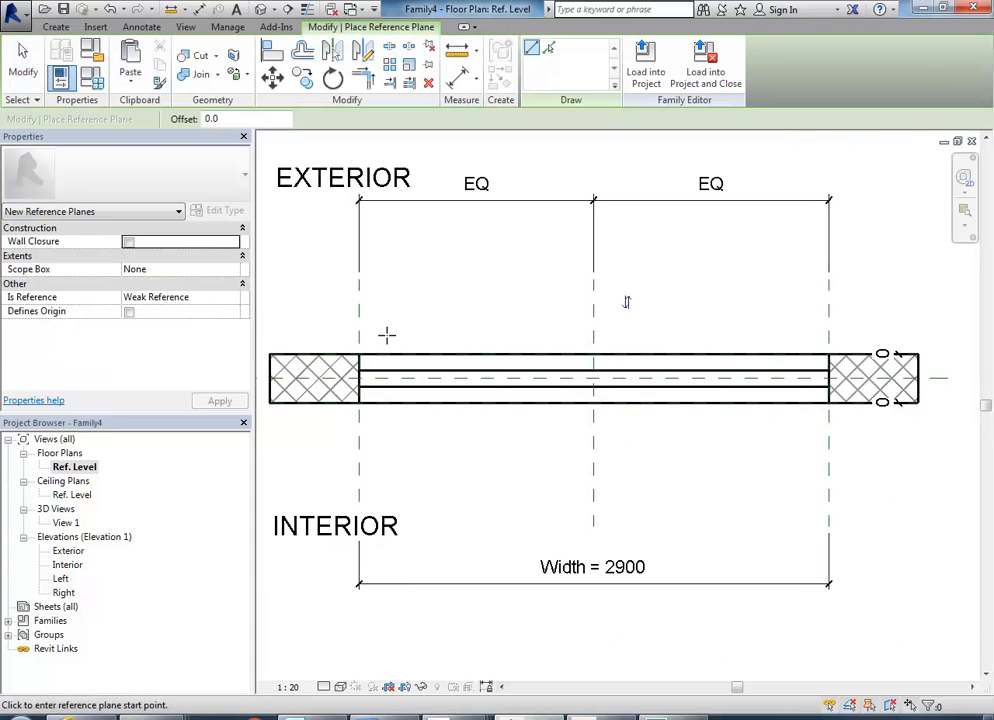
{"action": "right_click", "coordinate": [413, 288]}
{"action": "left_click", "coordinate": [455, 299]}
{"action": "right_click", "coordinate": [456, 298]}
{"action": "left_click", "coordinate": [471, 310]}
{"action": "mouse_move", "coordinate": [465, 328]}
{"action": "middle_mouse_down"}
{"action": "mouse_move", "coordinate": [441, 333]}
{"action": "mouse_move", "coordinate": [473, 342]}
{"action": "middle_mouse_up"}
{"action": "scroll", "coordinate": [450, 334], "scroll_direction": "down", "scroll_amount": 1}
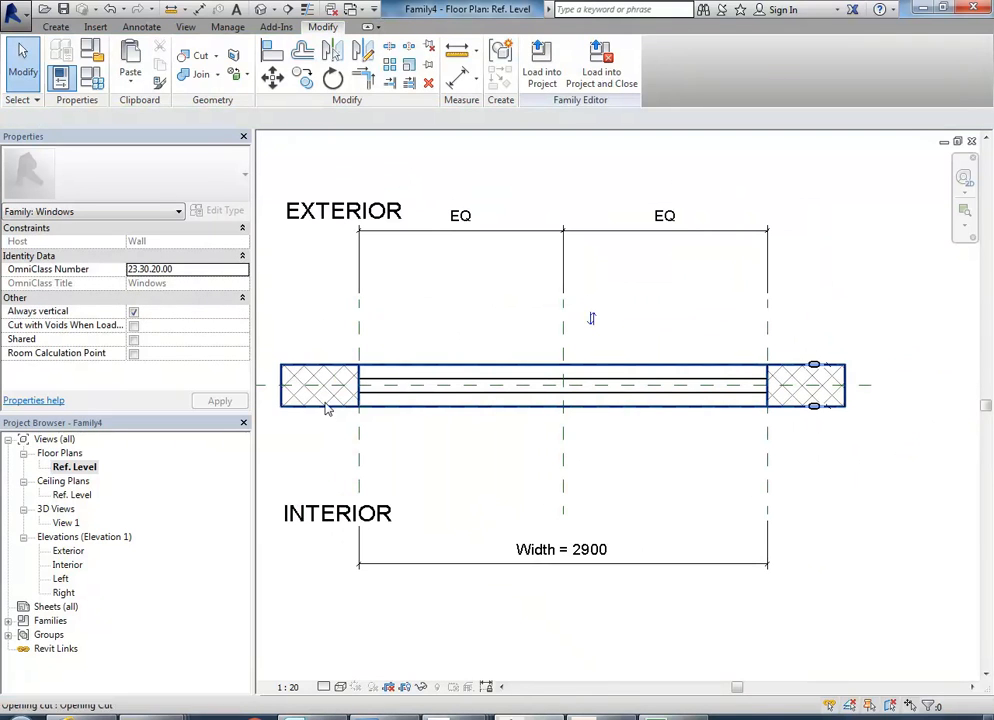
Inspect how the frame extrusion is shown between the jambs in the Ref. Level plan.
{"action": "left_click", "coordinate": [446, 397]}
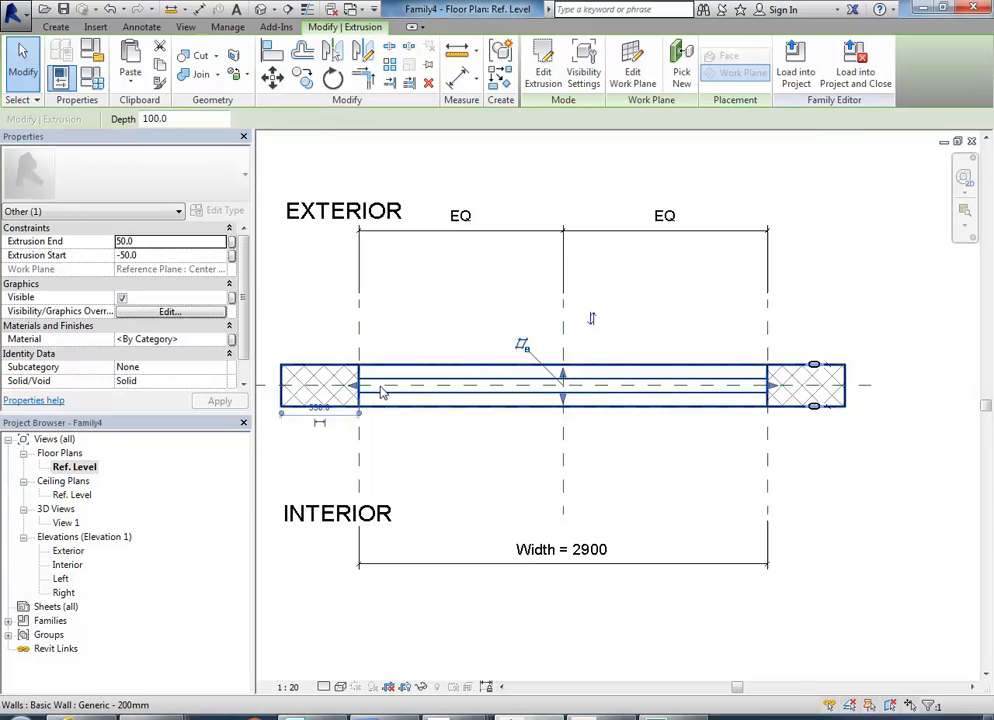
{"action": "scroll", "coordinate": [381, 392], "scroll_direction": "up", "scroll_amount": 4}
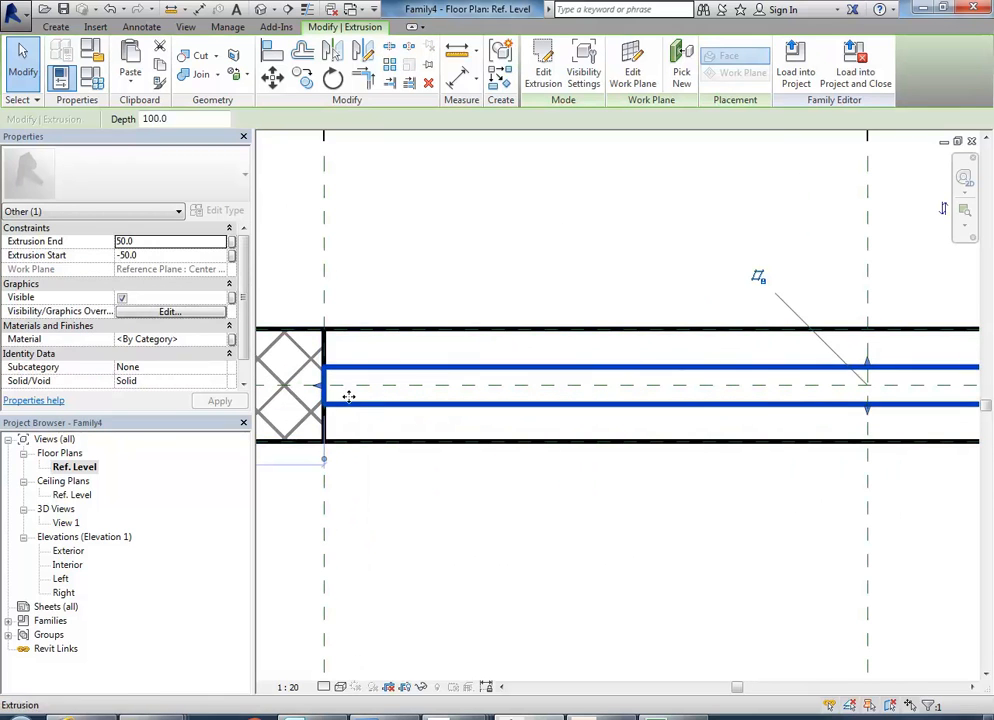
{"action": "scroll", "coordinate": [463, 244], "scroll_direction": "down", "scroll_amount": 4}
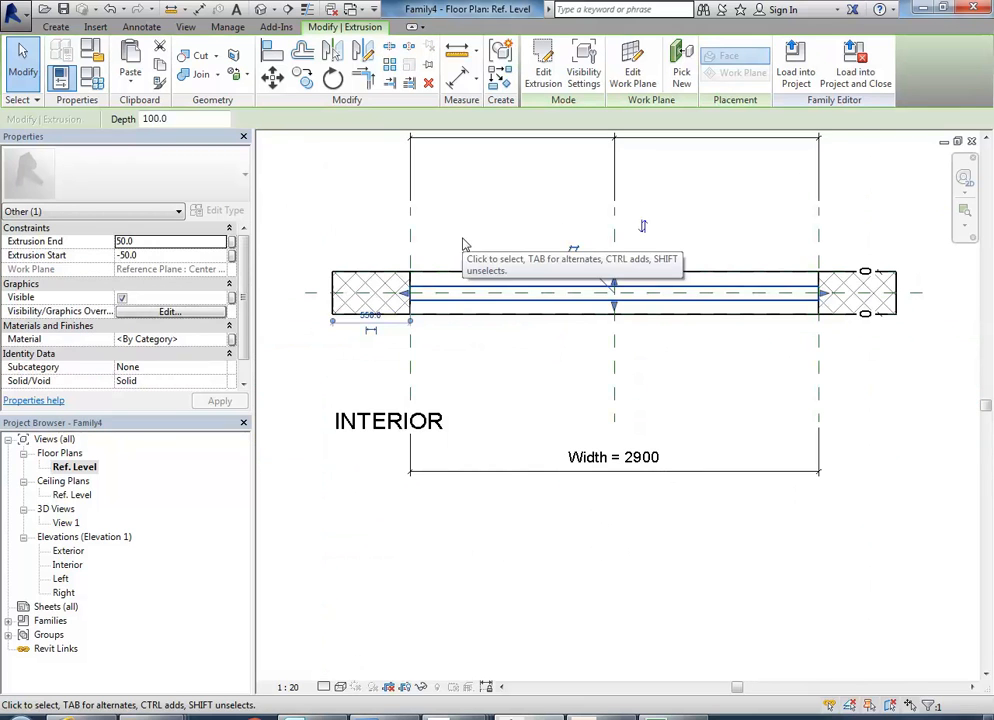
{"action": "middle_click_drag", "start_coordinate": [470, 233], "coordinate": [439, 295]}
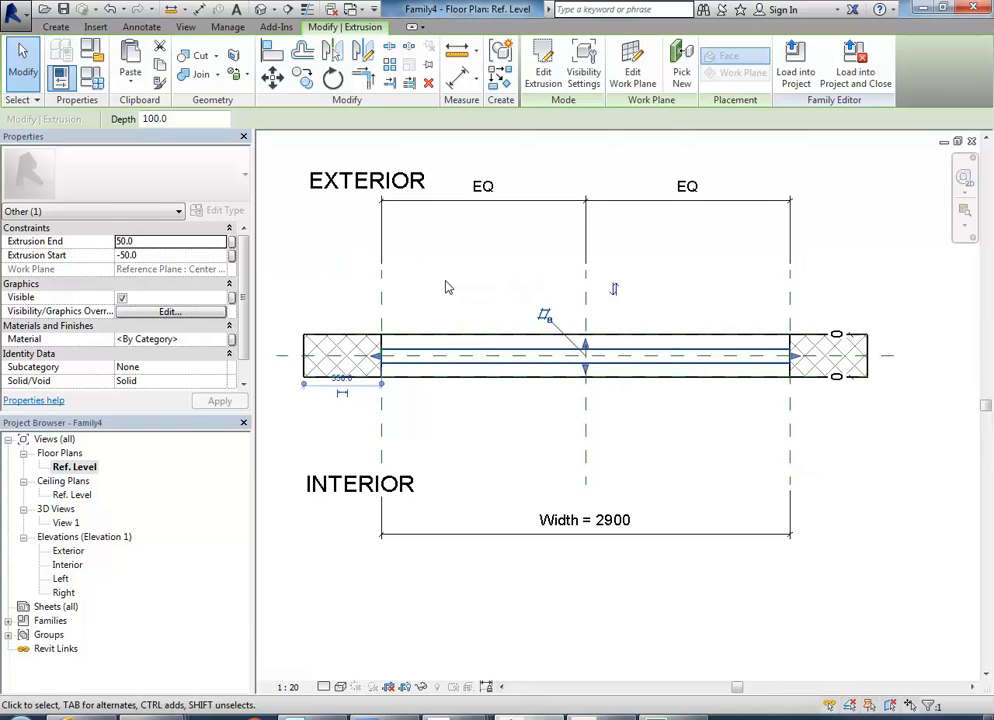
{"action": "left_click", "coordinate": [447, 288]}
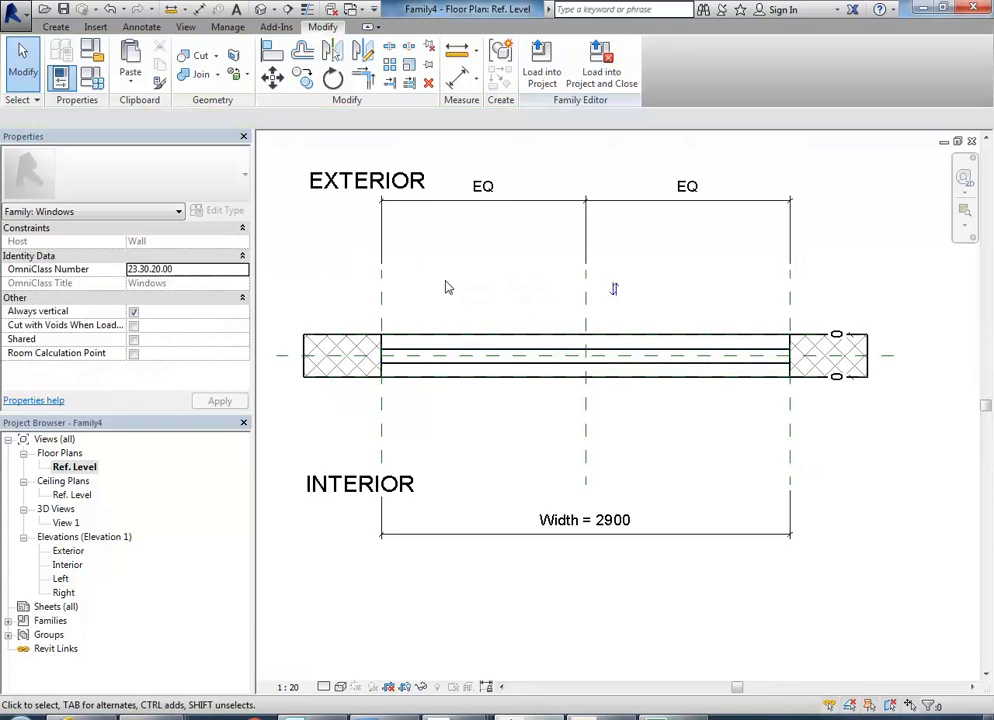
{"action": "left_click", "coordinate": [452, 371]}
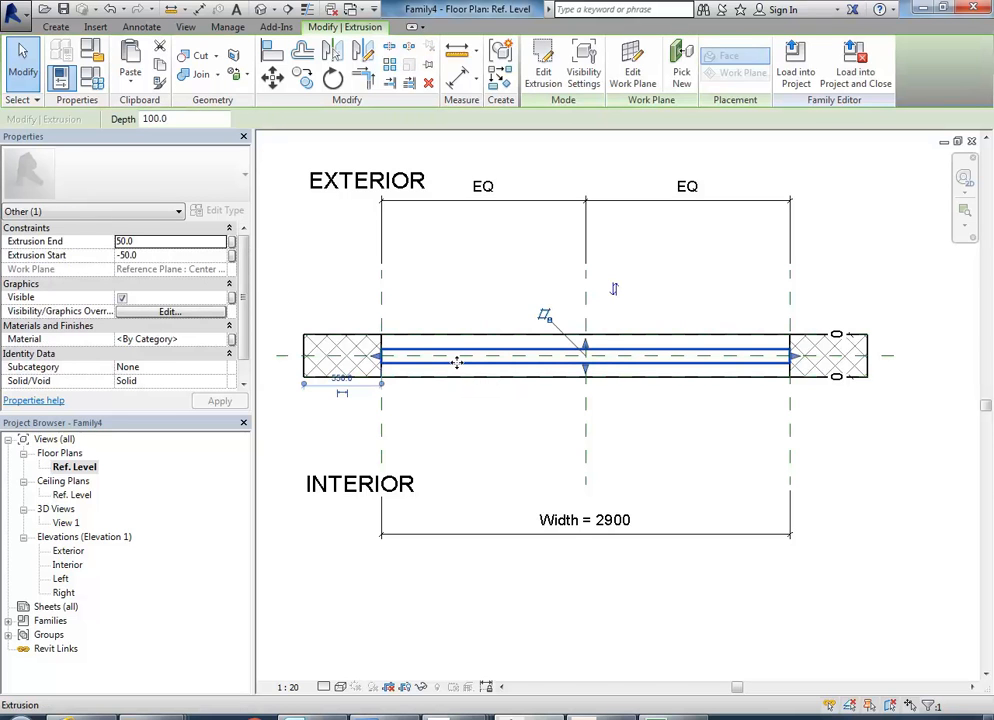
{"action": "left_click", "coordinate": [457, 285]}
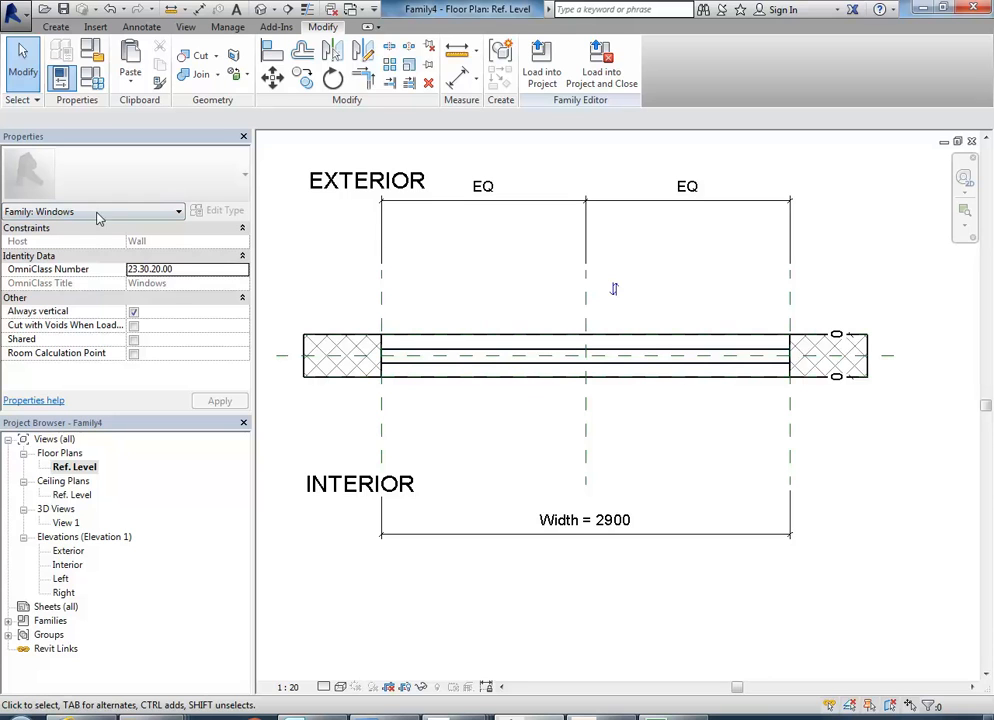
Set the cut plane offset in the Ref. Level floor plan's view range to 1500 and accept it.
{"action": "left_click", "coordinate": [135, 214]}
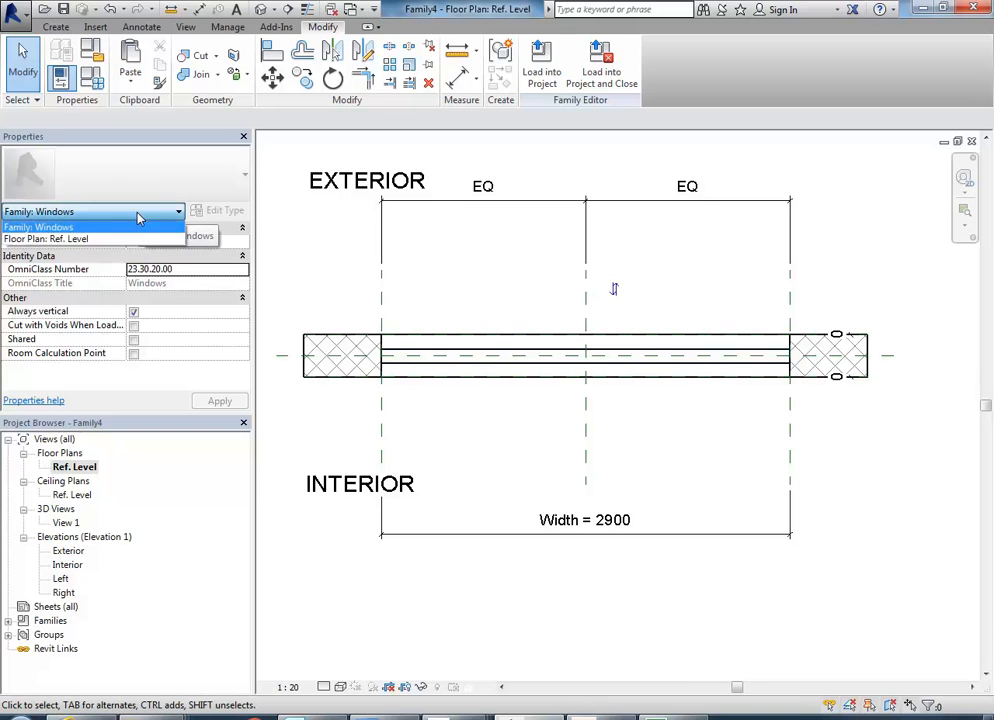
{"action": "left_click", "coordinate": [55, 239]}
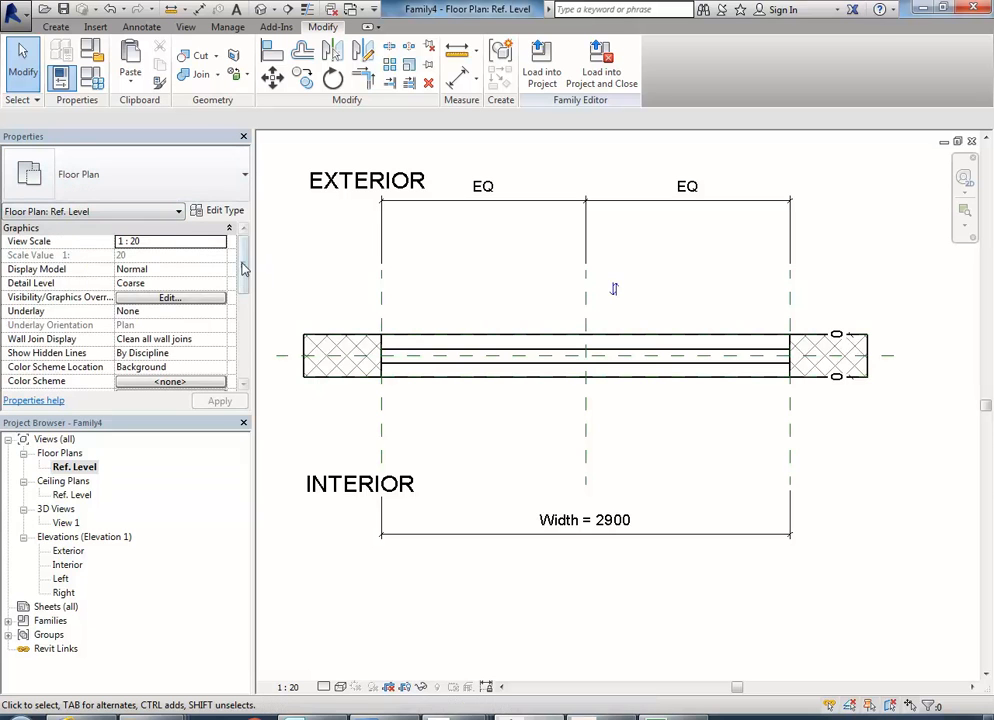
{"action": "left_click_drag", "start_coordinate": [243, 268], "coordinate": [242, 333]}
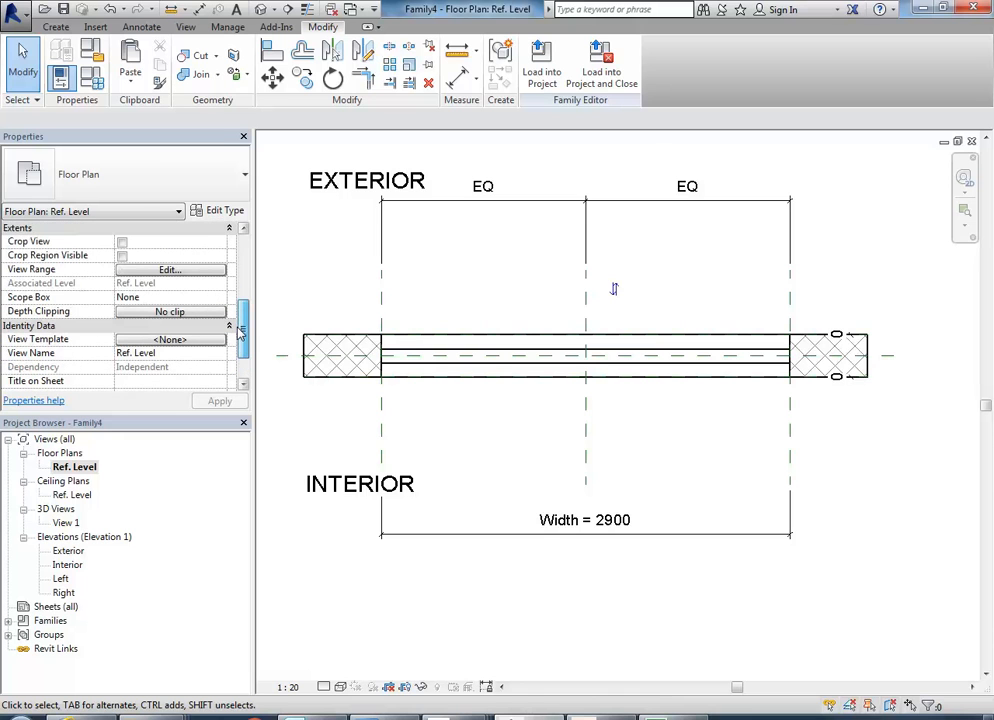
{"action": "left_click", "coordinate": [158, 272]}
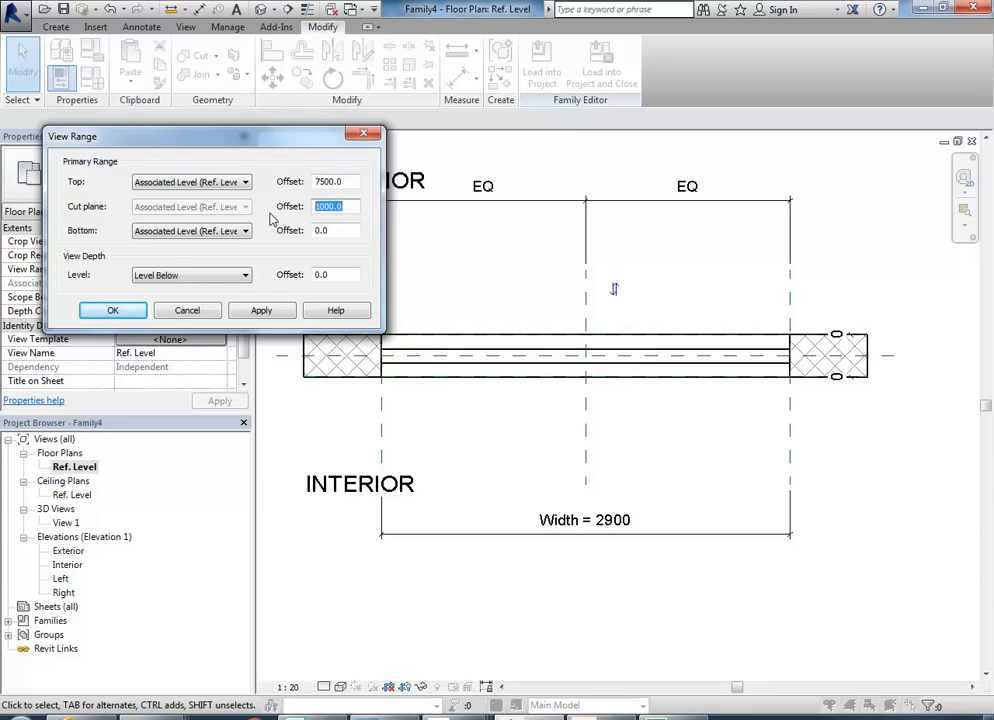
{"action": "left_click", "coordinate": [261, 310]}
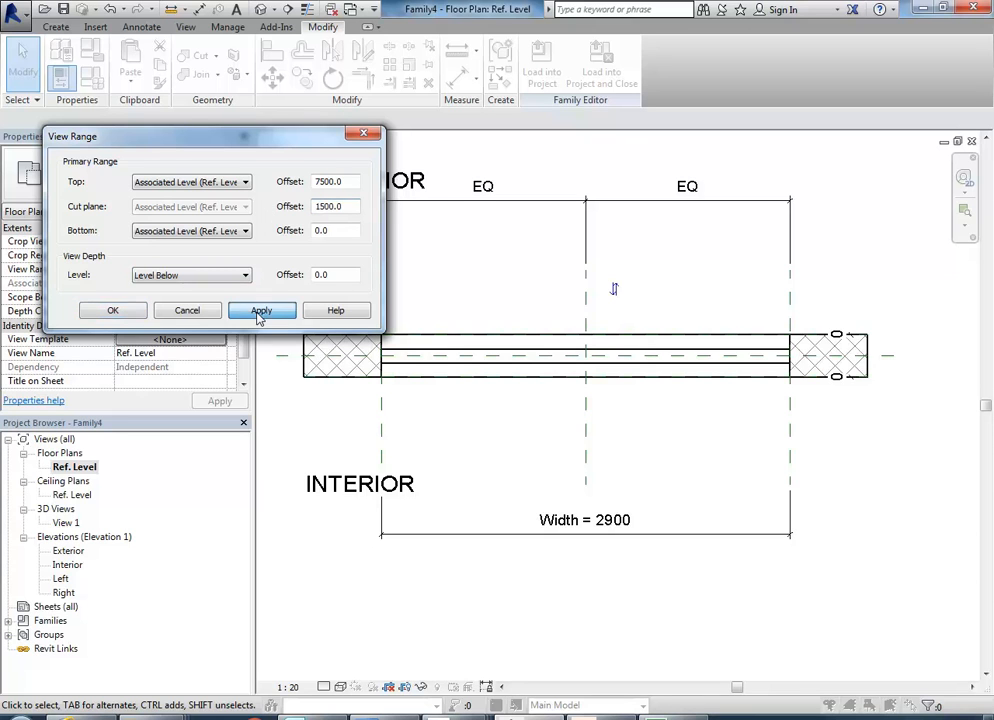
{"action": "left_click", "coordinate": [113, 310]}
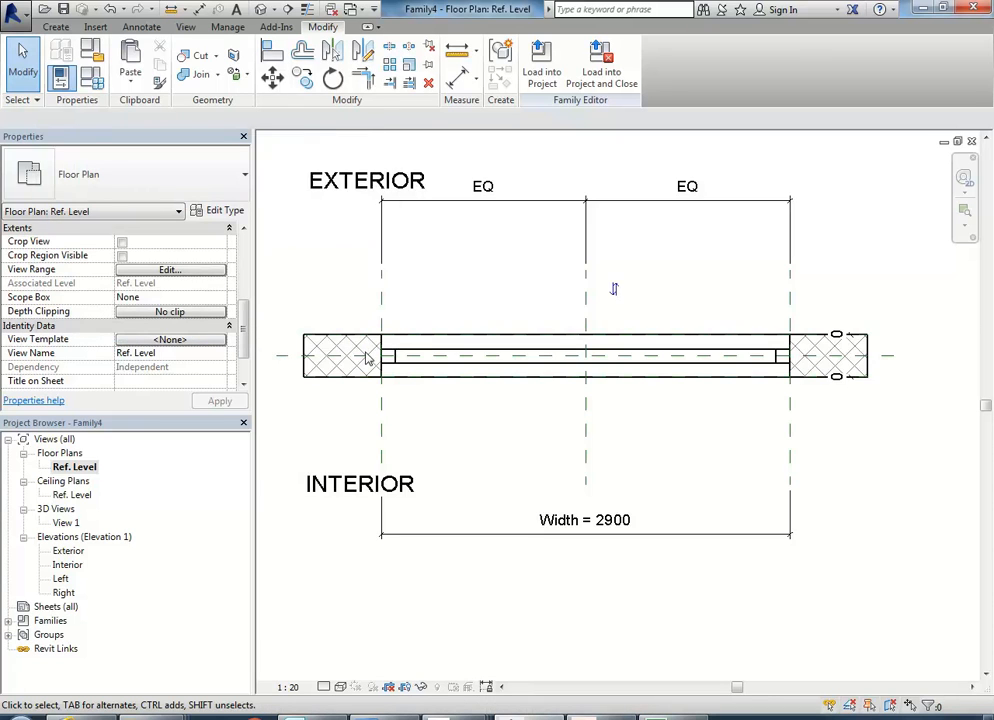
Draw a vertical reference plane across the wall, about 66 mm inside the window's Left reference plane.
{"action": "scroll", "coordinate": [364, 350], "scroll_direction": "up", "scroll_amount": 3}
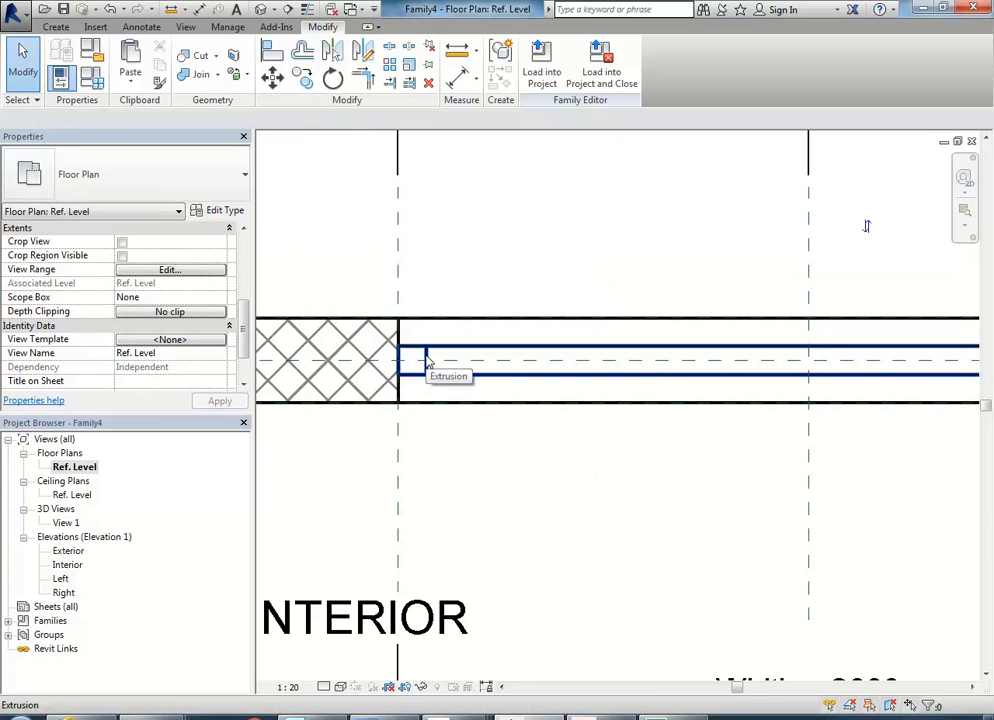
{"action": "scroll", "coordinate": [427, 365], "scroll_direction": "up", "scroll_amount": 2}
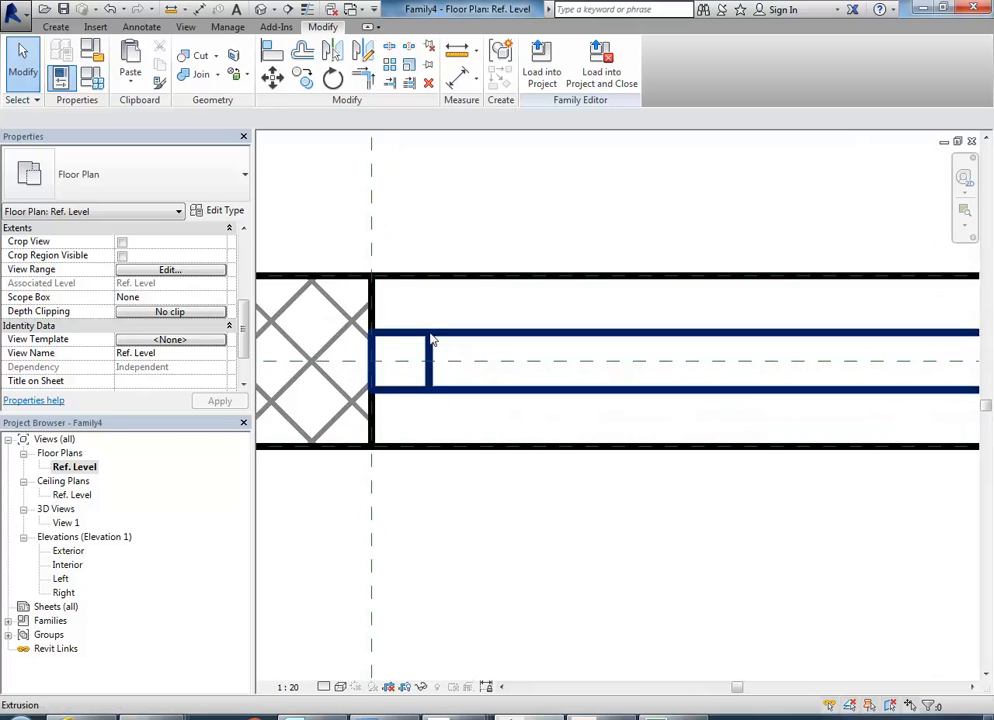
{"action": "scroll", "coordinate": [477, 213], "scroll_direction": "down", "scroll_amount": 3}
{"action": "mouse_move", "coordinate": [477, 213]}
{"action": "middle_mouse_down"}
{"action": "mouse_move", "coordinate": [442, 335]}
{"action": "mouse_move", "coordinate": [388, 333]}
{"action": "middle_mouse_up"}
{"action": "scroll", "coordinate": [395, 332], "scroll_direction": "down", "scroll_amount": 2}
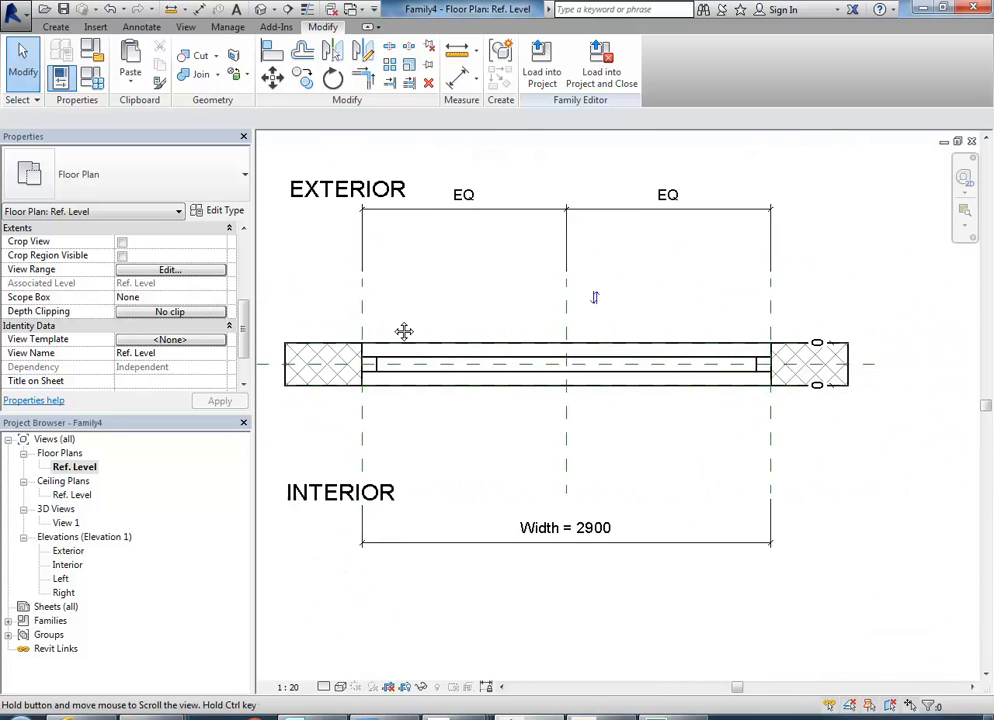
{"action": "left_click", "coordinate": [52, 27]}
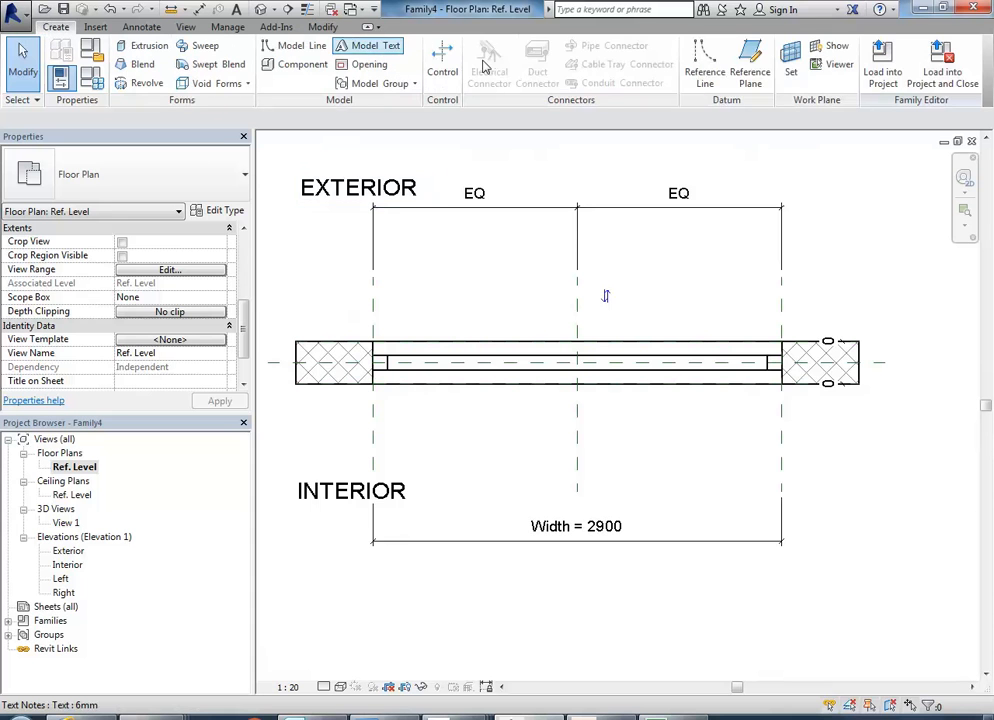
{"action": "left_click", "coordinate": [749, 72]}
{"action": "scroll", "coordinate": [390, 345], "scroll_direction": "up", "scroll_amount": 1}
{"action": "scroll", "coordinate": [410, 330], "scroll_direction": "up", "scroll_amount": 4}
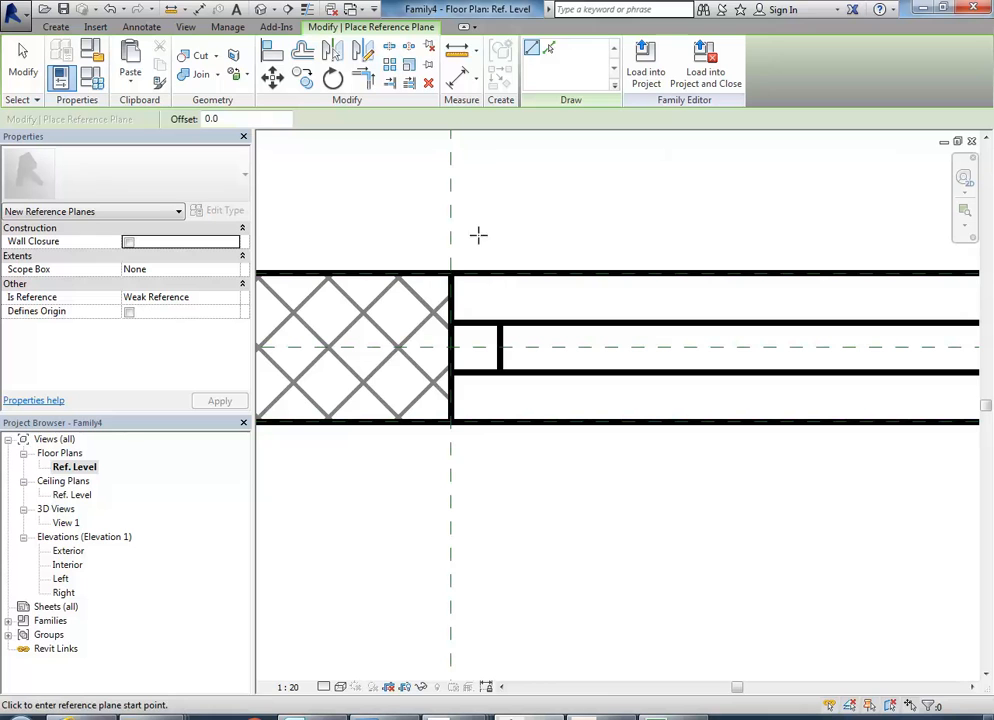
{"action": "left_click", "coordinate": [485, 145]}
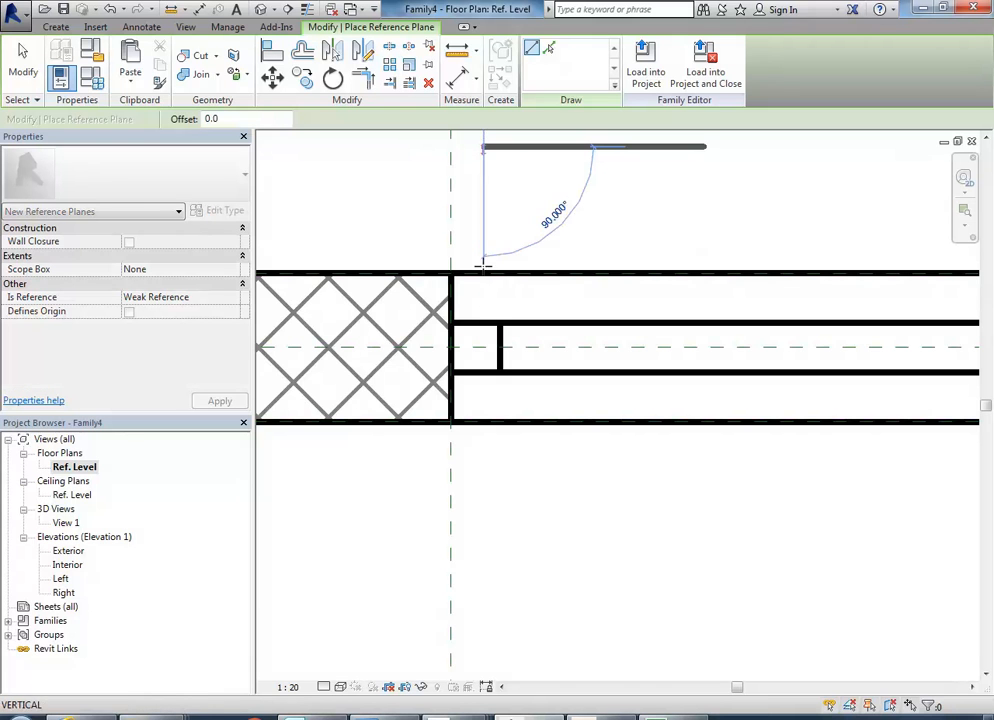
{"action": "left_click", "coordinate": [485, 567]}
{"action": "scroll", "coordinate": [484, 392], "scroll_direction": "down", "scroll_amount": 3}
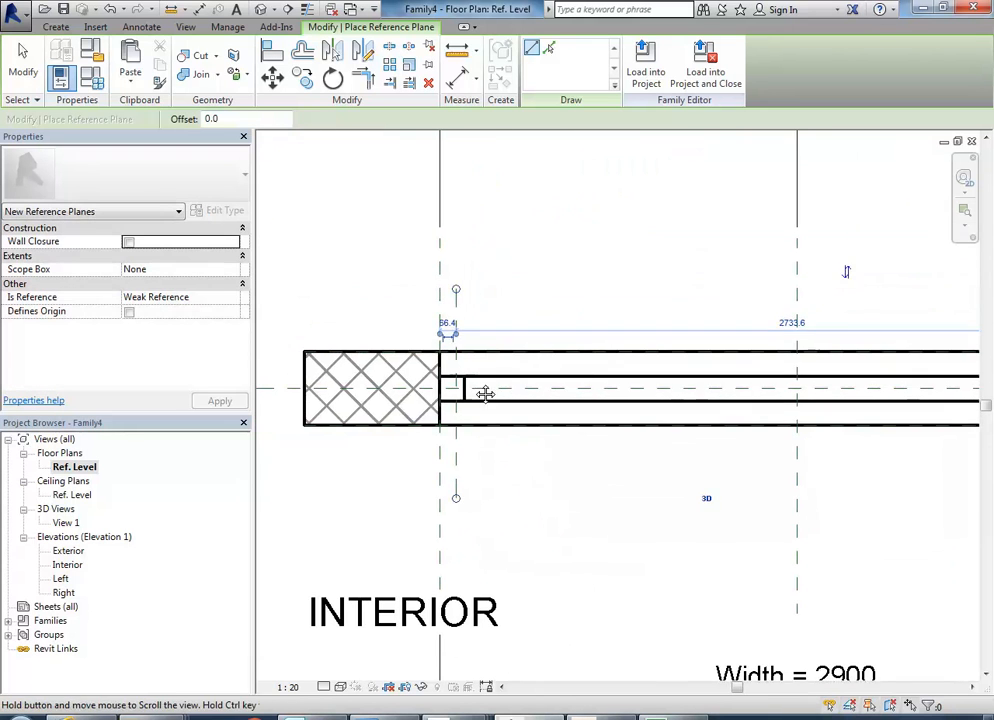
Add an aligned dimension between the Left reference plane and the new plane beside it, placed above the wall.
{"action": "scroll", "coordinate": [441, 341], "scroll_direction": "up", "scroll_amount": 3}
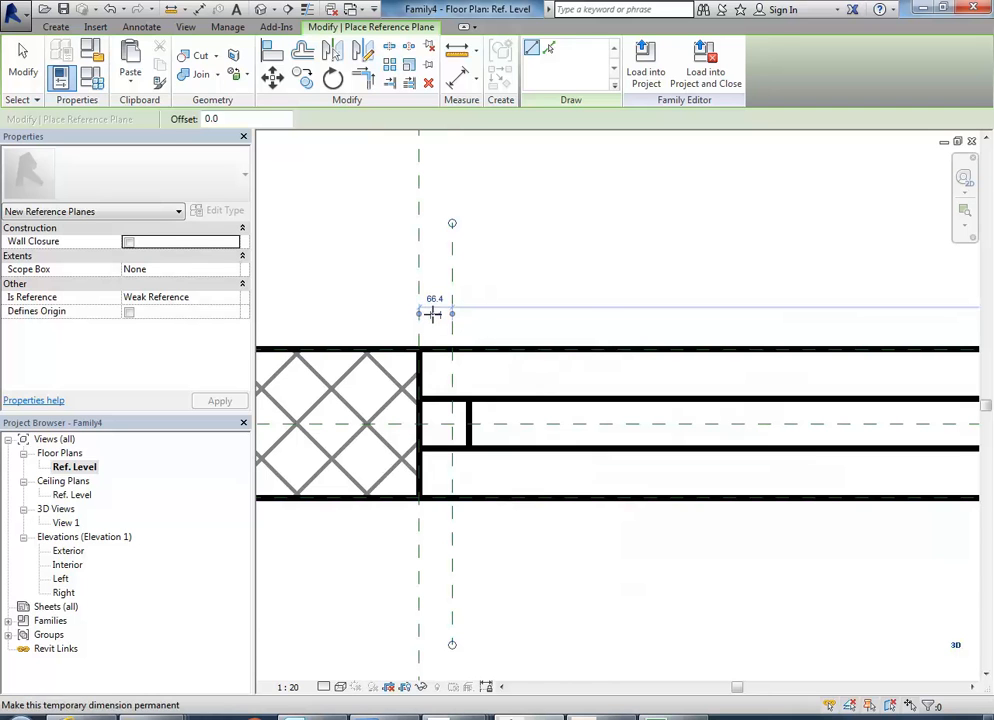
{"action": "key", "text": "d"}
{"action": "key", "text": "i"}
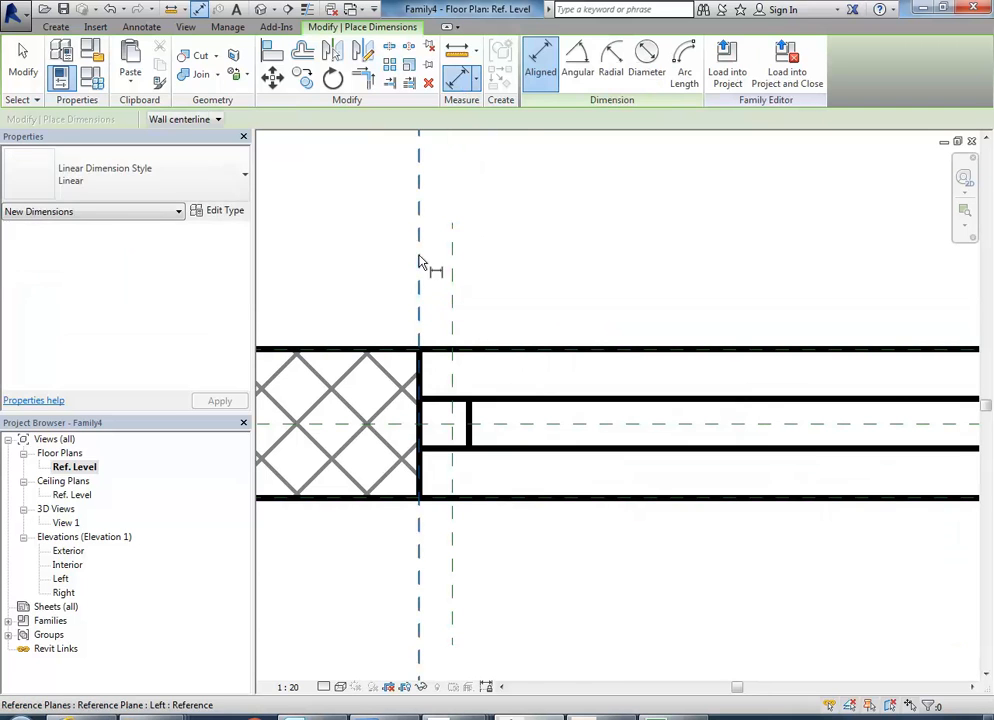
{"action": "left_click", "coordinate": [419, 260]}
{"action": "left_click", "coordinate": [452, 245]}
{"action": "scroll", "coordinate": [470, 240], "scroll_direction": "down", "scroll_amount": 3}
{"action": "left_click", "coordinate": [472, 237]}
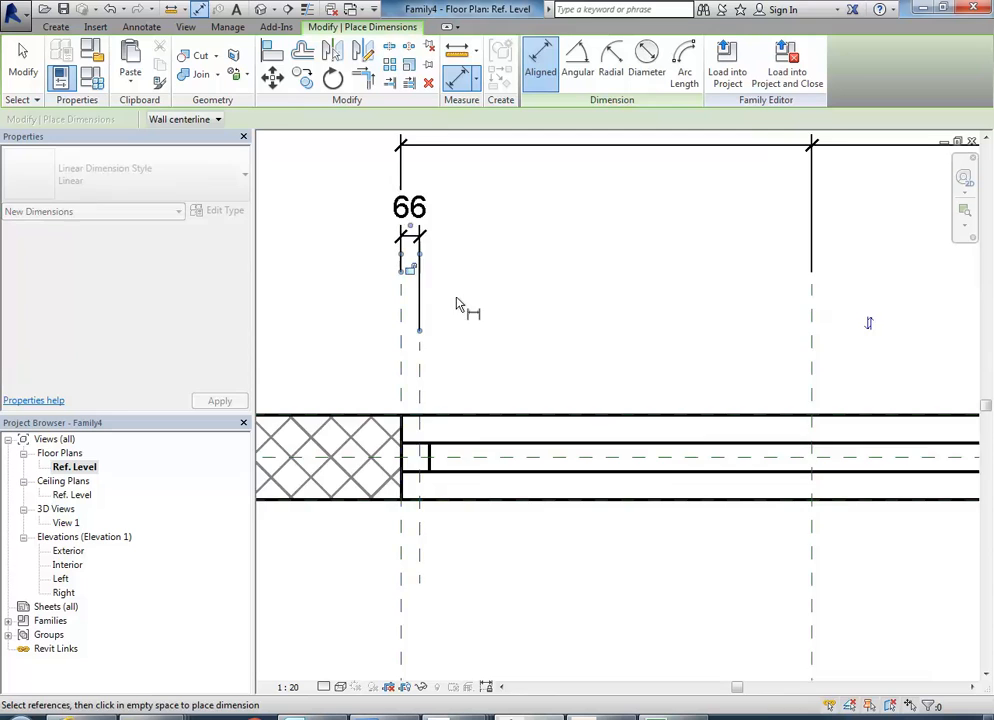
{"action": "scroll", "coordinate": [425, 279], "scroll_direction": "down", "scroll_amount": 2}
{"action": "right_click", "coordinate": [488, 264]}
{"action": "left_click", "coordinate": [510, 268]}
Set the distance between the Left reference plane and the plane just inside it to 50 mm and lock that dimension.
{"action": "left_click", "coordinate": [421, 430]}
{"action": "scroll", "coordinate": [382, 315], "scroll_direction": "up", "scroll_amount": 3}
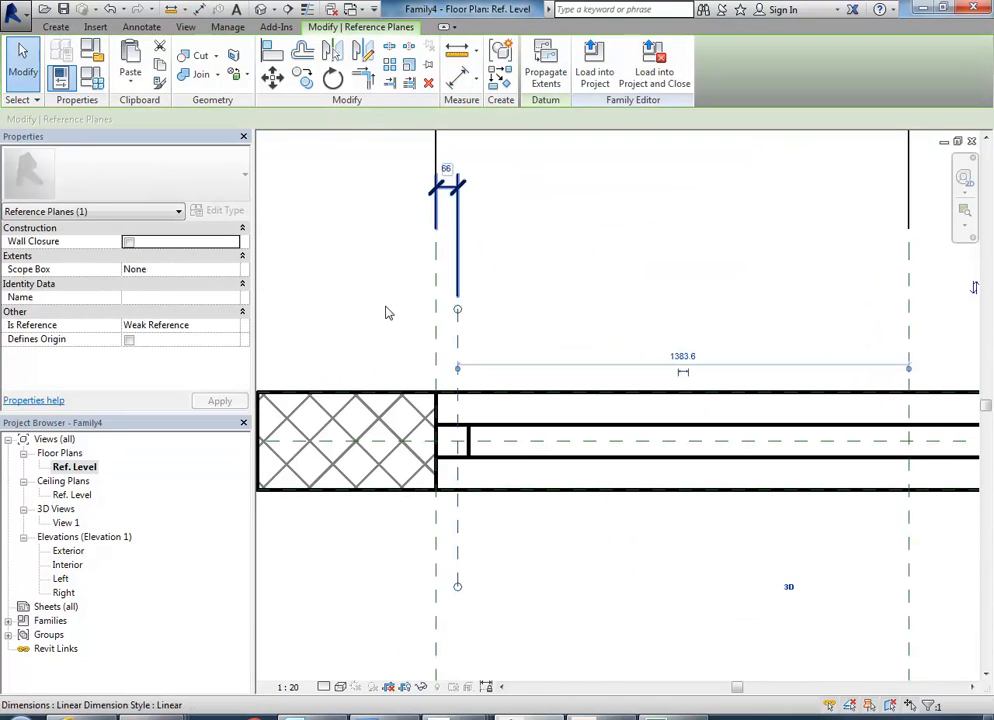
{"action": "left_click", "coordinate": [447, 166]}
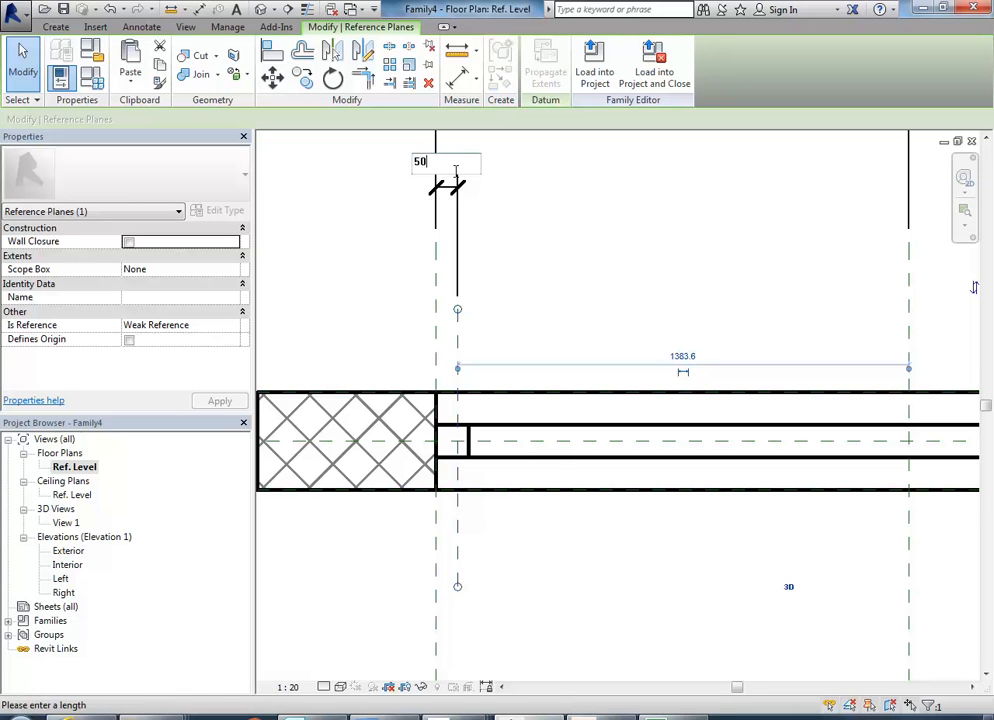
{"action": "type", "text": "50"}
{"action": "key", "text": "Return"}
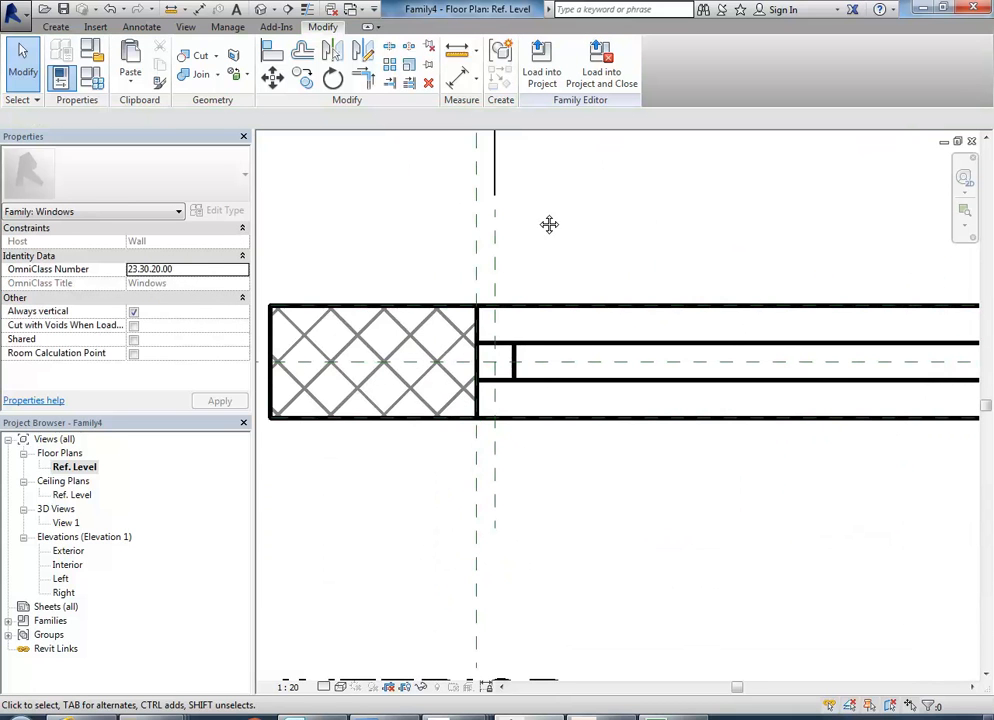
{"action": "middle_click_drag", "start_coordinate": [549, 224], "coordinate": [450, 371]}
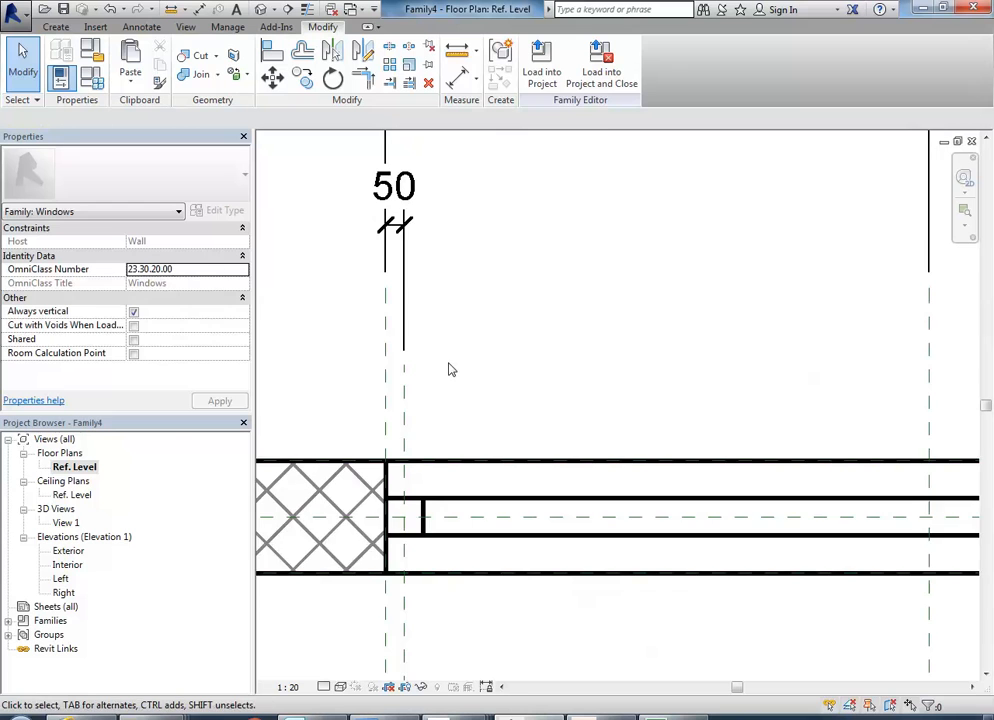
{"action": "scroll", "coordinate": [436, 318], "scroll_direction": "down", "scroll_amount": 2}
{"action": "left_click", "coordinate": [409, 284]}
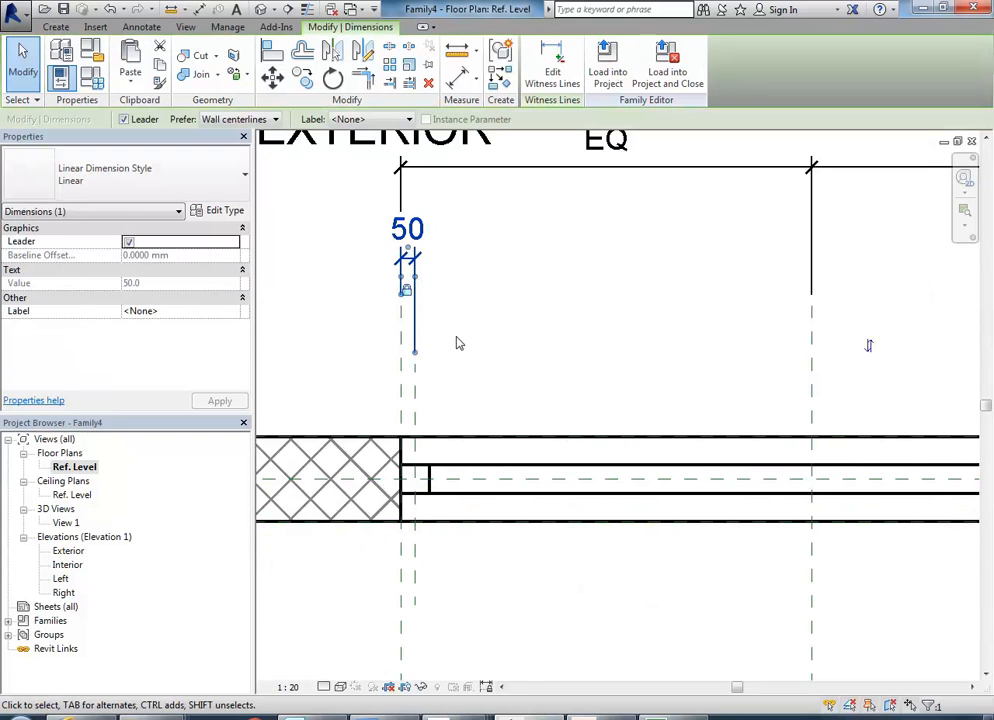
{"action": "left_click", "coordinate": [456, 343]}
Draw a vertical reference plane across the wall, about 70 mm inside the window's Right reference plane.
{"action": "scroll", "coordinate": [440, 372], "scroll_direction": "up", "scroll_amount": 3}
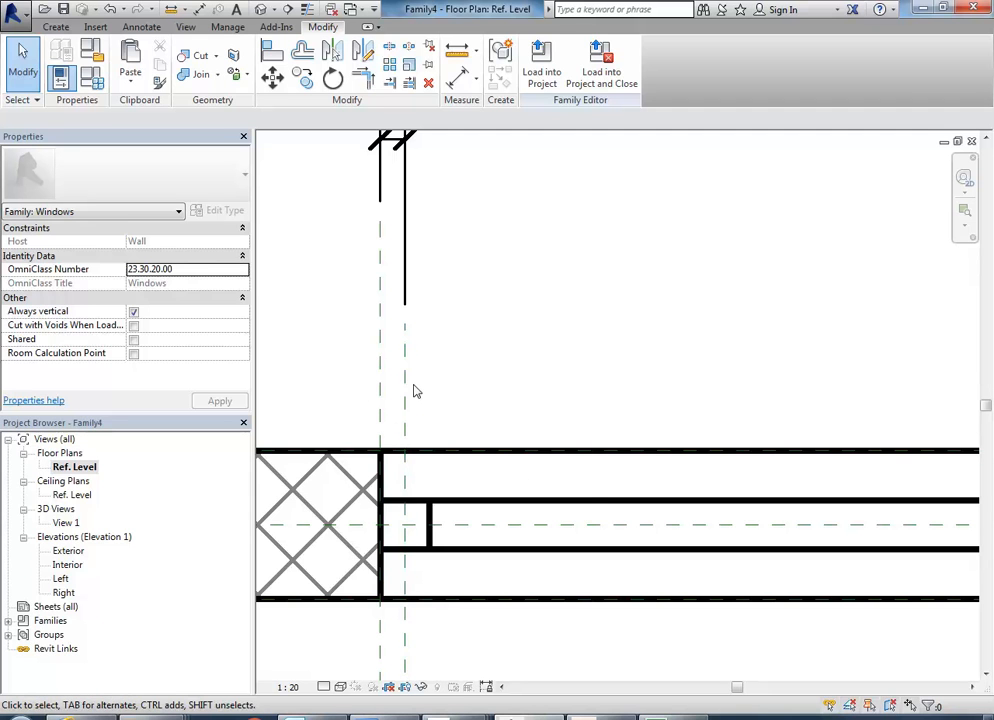
{"action": "scroll", "coordinate": [416, 391], "scroll_direction": "down", "scroll_amount": 4}
{"action": "middle_click_drag", "start_coordinate": [416, 391], "coordinate": [360, 400]}
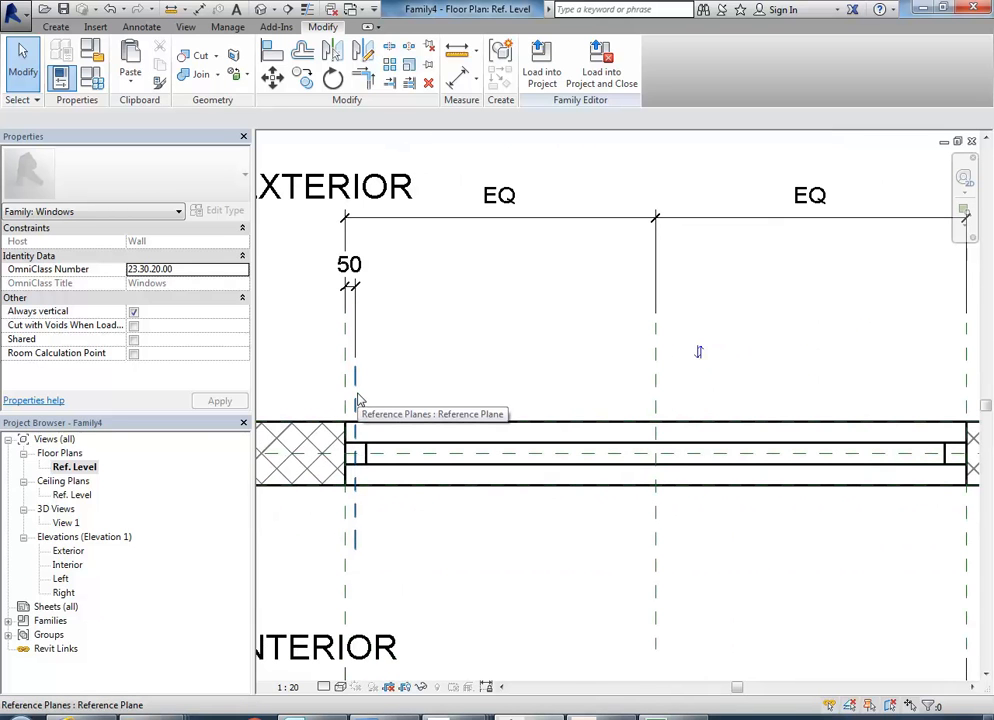
{"action": "middle_click_drag", "start_coordinate": [572, 382], "coordinate": [336, 356]}
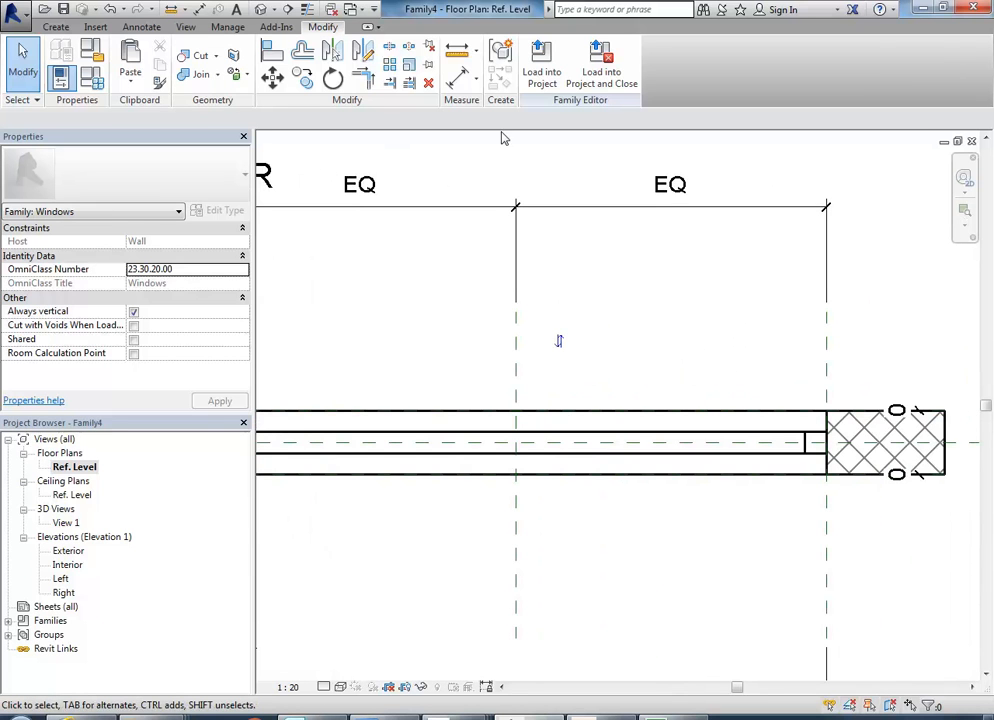
{"action": "left_click", "coordinate": [55, 26]}
{"action": "left_click", "coordinate": [750, 70]}
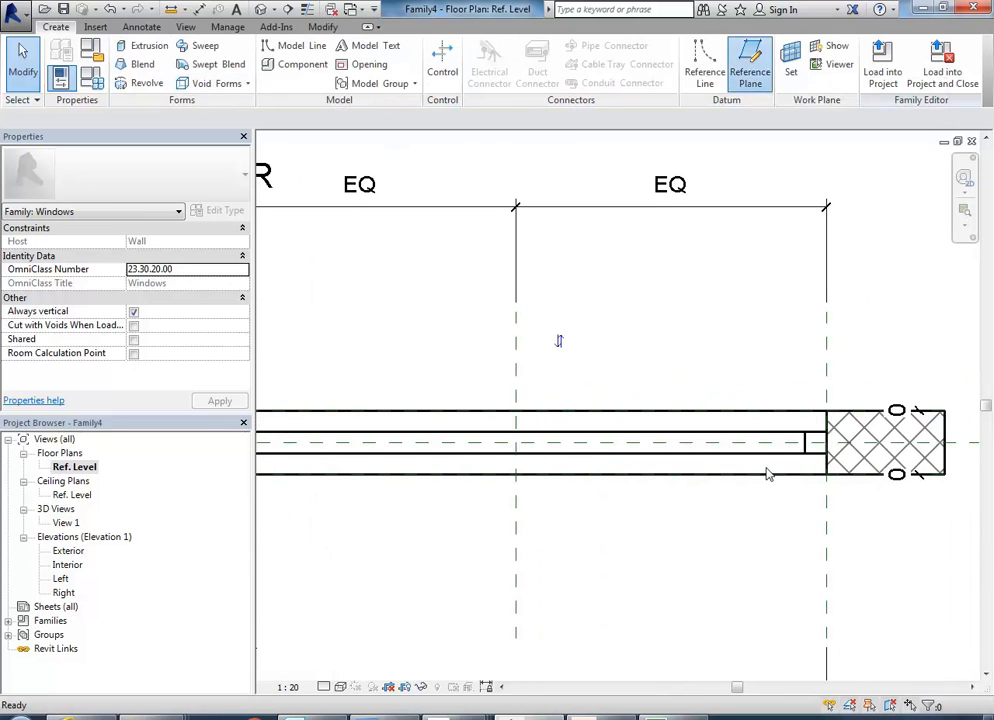
{"action": "scroll", "coordinate": [699, 390], "scroll_direction": "up", "scroll_amount": 3}
{"action": "scroll", "coordinate": [584, 376], "scroll_direction": "up", "scroll_amount": 2}
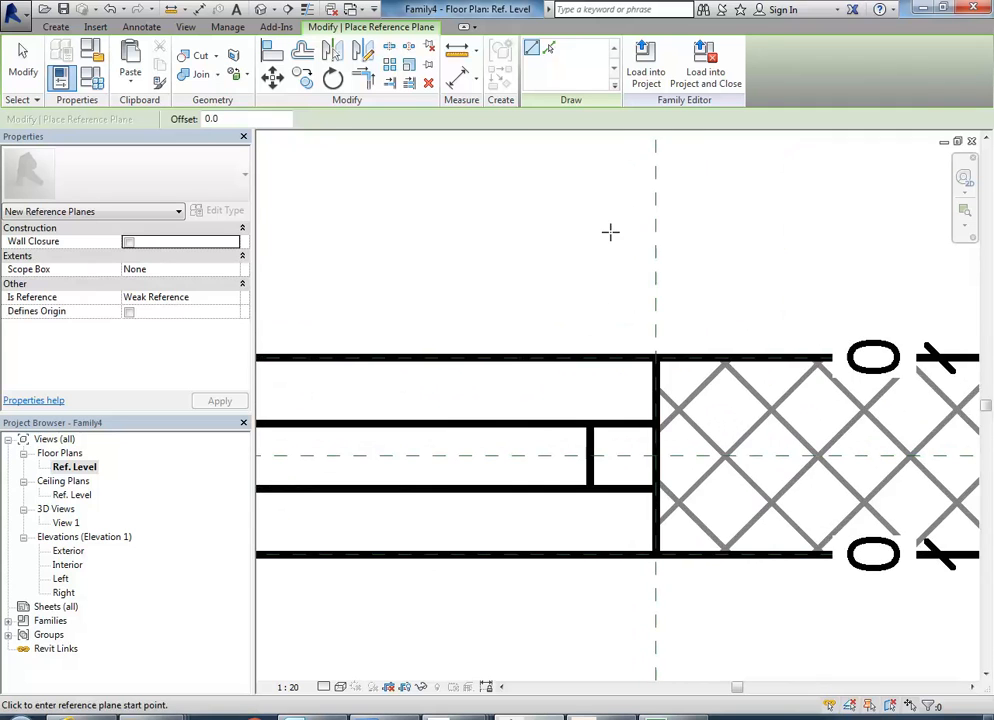
{"action": "left_click", "coordinate": [610, 232]}
{"action": "scroll", "coordinate": [606, 437], "scroll_direction": "down", "scroll_amount": 2}
{"action": "left_click", "coordinate": [607, 590]}
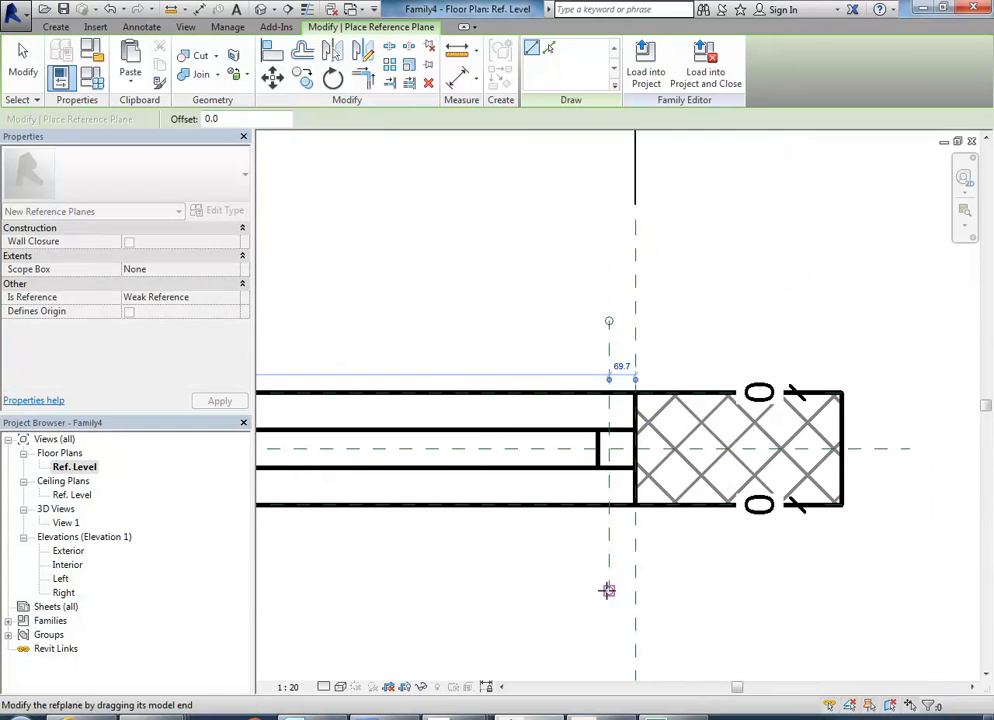
{"action": "right_click", "coordinate": [472, 218]}
{"action": "right_click", "coordinate": [528, 240]}
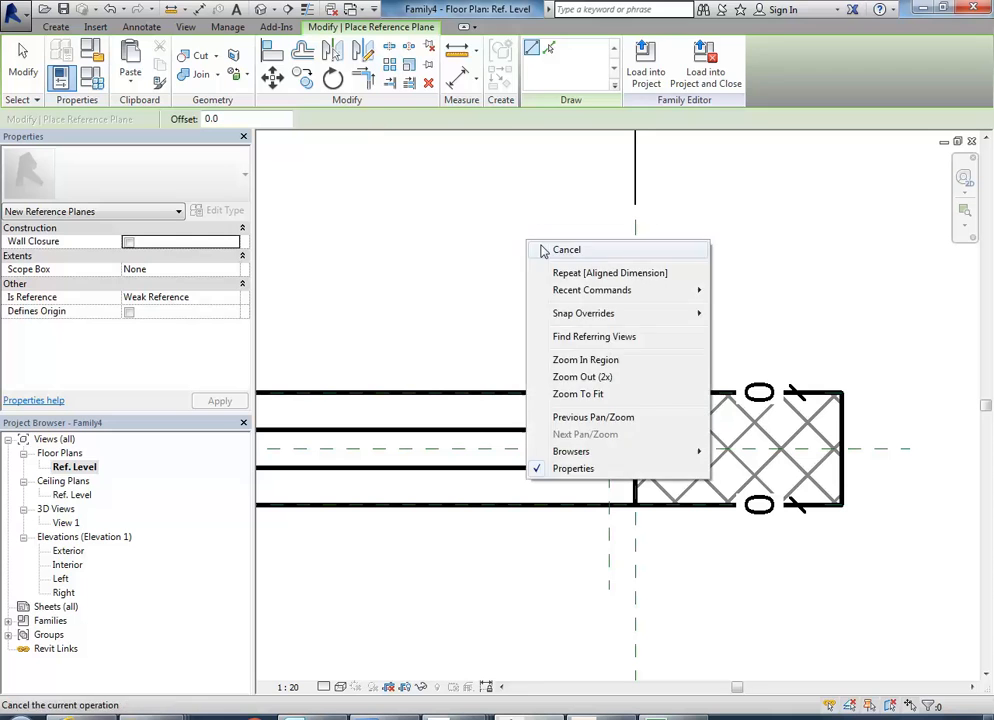
{"action": "left_click", "coordinate": [541, 250]}
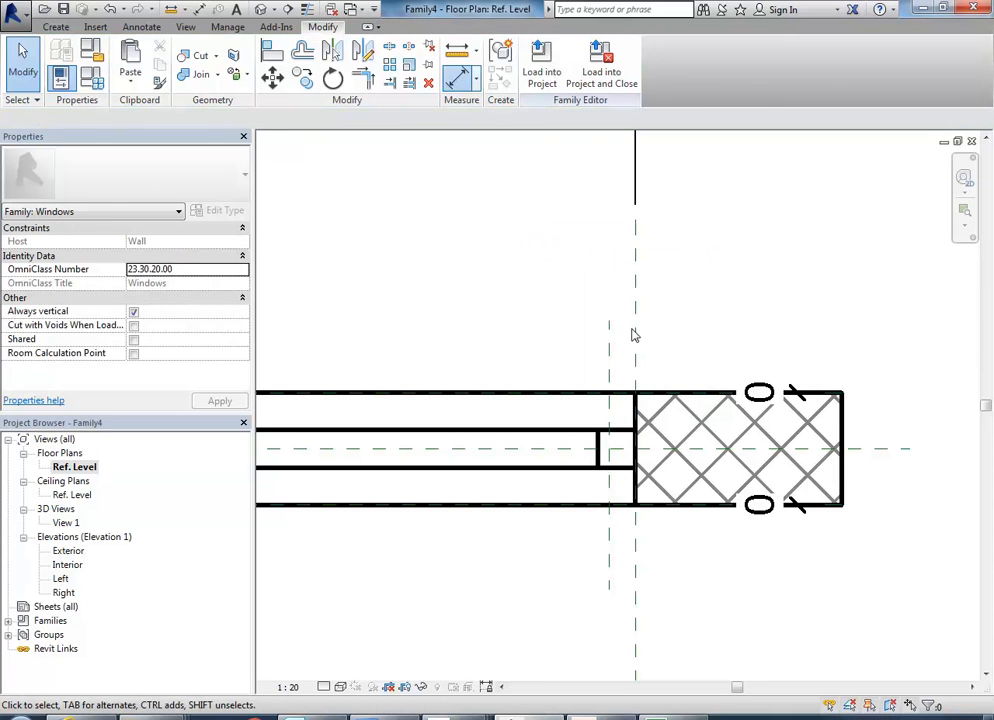
Add an aligned dimension between the Right reference plane and the new plane beside it, placed above the wall.
{"action": "key", "text": "d"}
{"action": "key", "text": "i"}
{"action": "left_click", "coordinate": [607, 343]}
{"action": "left_click", "coordinate": [561, 231]}
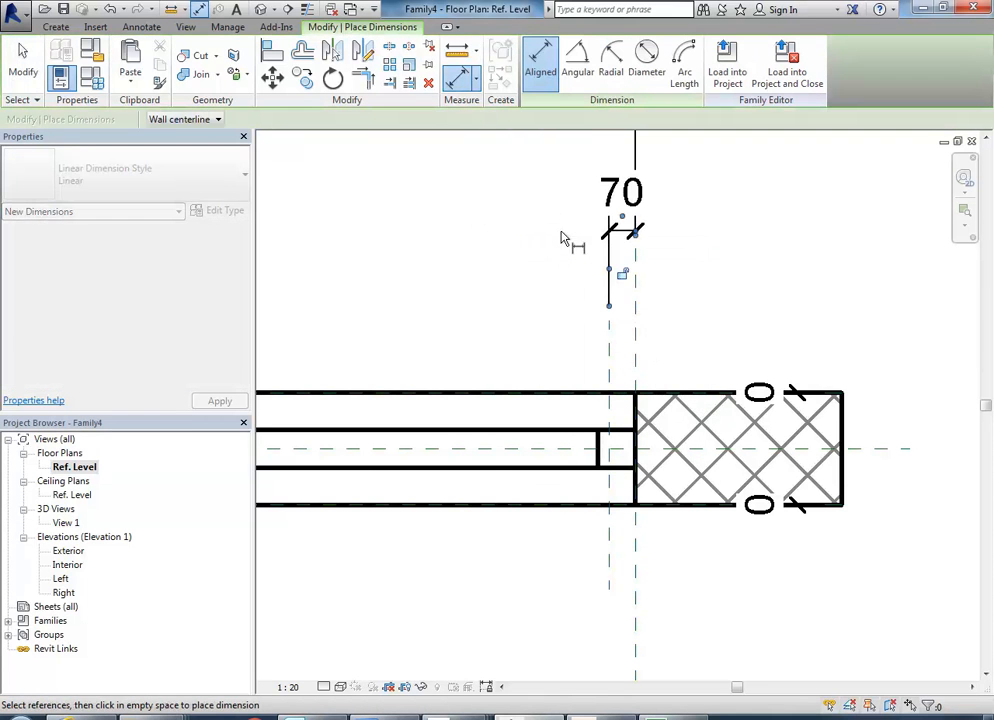
{"action": "right_click", "coordinate": [495, 249]}
{"action": "left_click", "coordinate": [531, 263]}
{"action": "right_click", "coordinate": [531, 263]}
{"action": "left_click", "coordinate": [557, 277]}
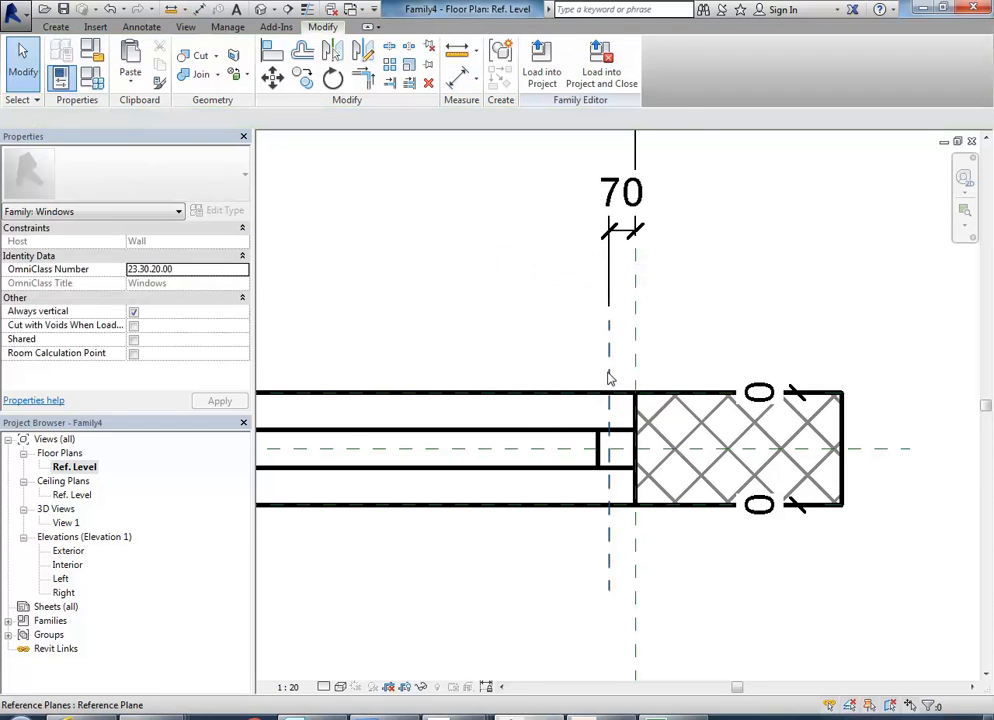
Set the distance between the Right reference plane and the plane just inside it to 50 mm.
{"action": "left_click", "coordinate": [609, 377]}
{"action": "left_click", "coordinate": [621, 207]}
{"action": "type", "text": "5"}
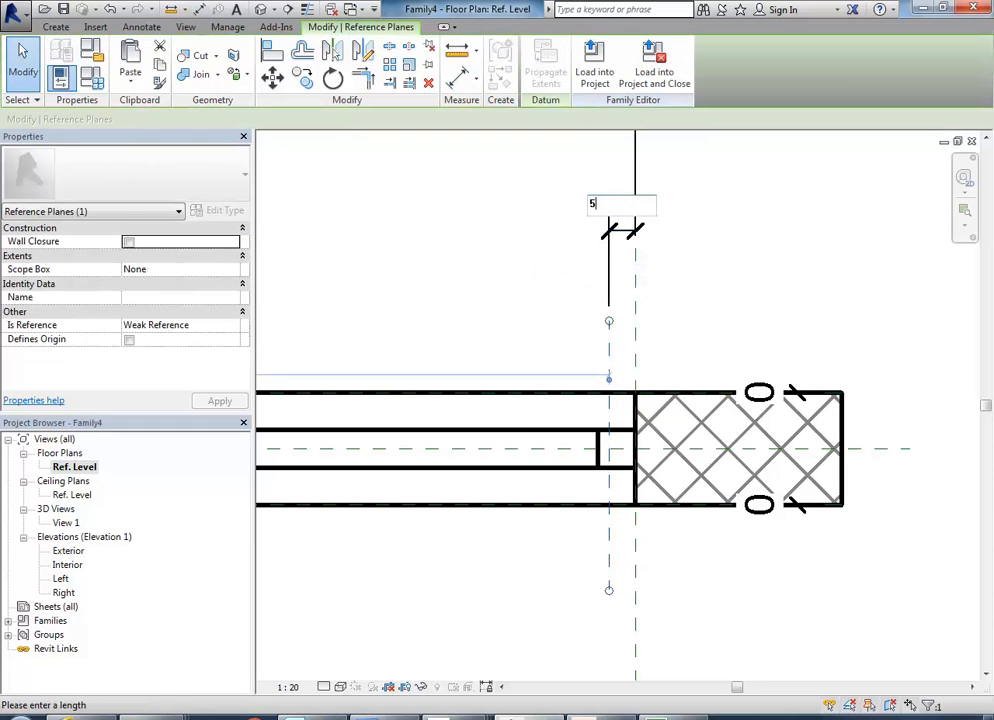
{"action": "type", "text": "0"}
{"action": "key", "text": "Return"}
{"action": "left_click", "coordinate": [540, 330]}
{"action": "left_click", "coordinate": [616, 330]}
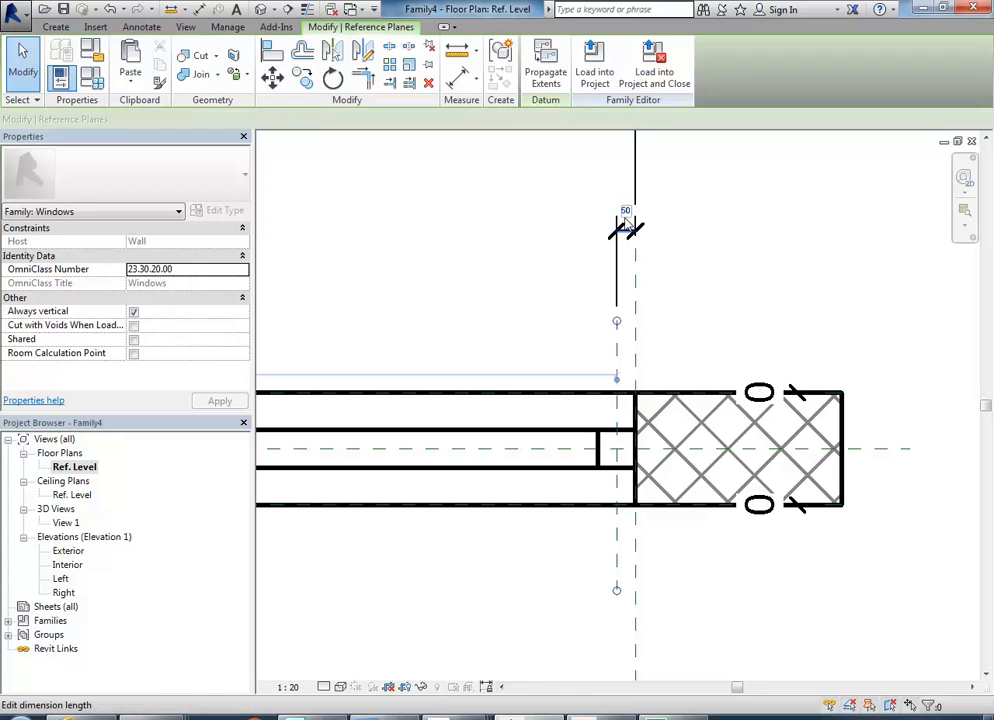
{"action": "left_click", "coordinate": [613, 256]}
{"action": "left_click", "coordinate": [620, 262]}
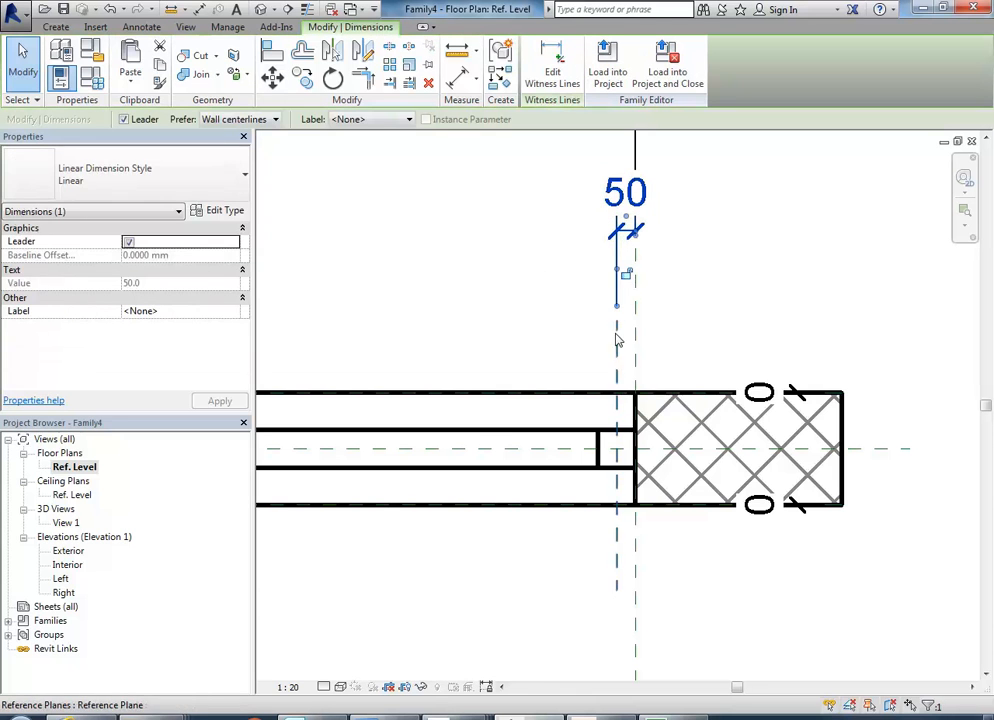
{"action": "left_click", "coordinate": [448, 274]}
Flex the window family by setting the Width dimension to 2000, and undo that change.
{"action": "scroll", "coordinate": [643, 324], "scroll_direction": "down", "scroll_amount": 4}
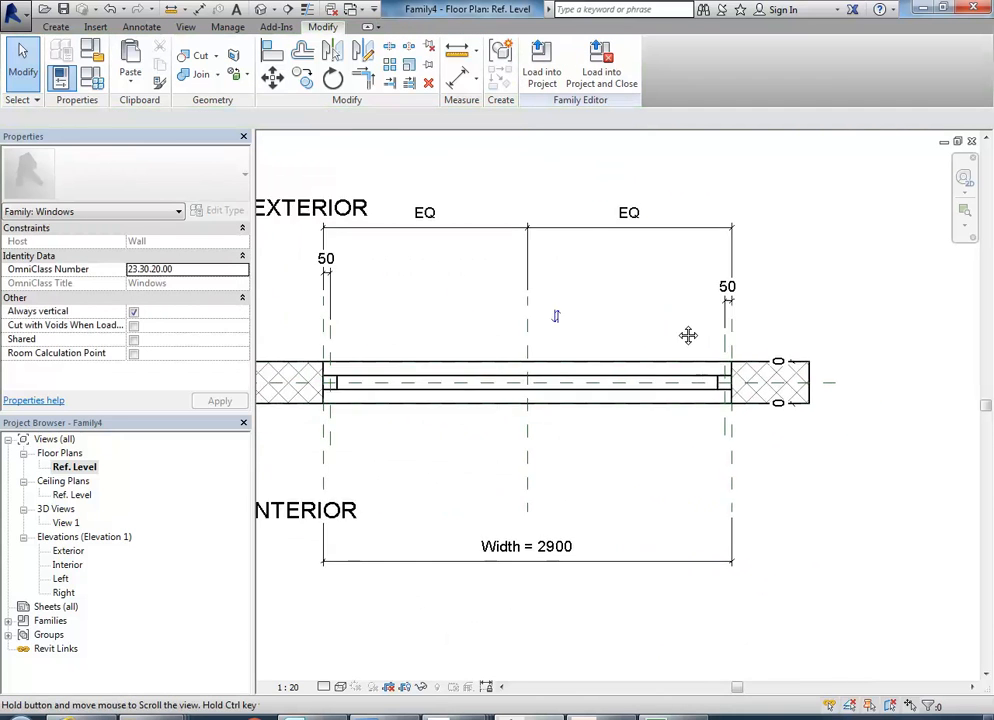
{"action": "left_click", "coordinate": [570, 556]}
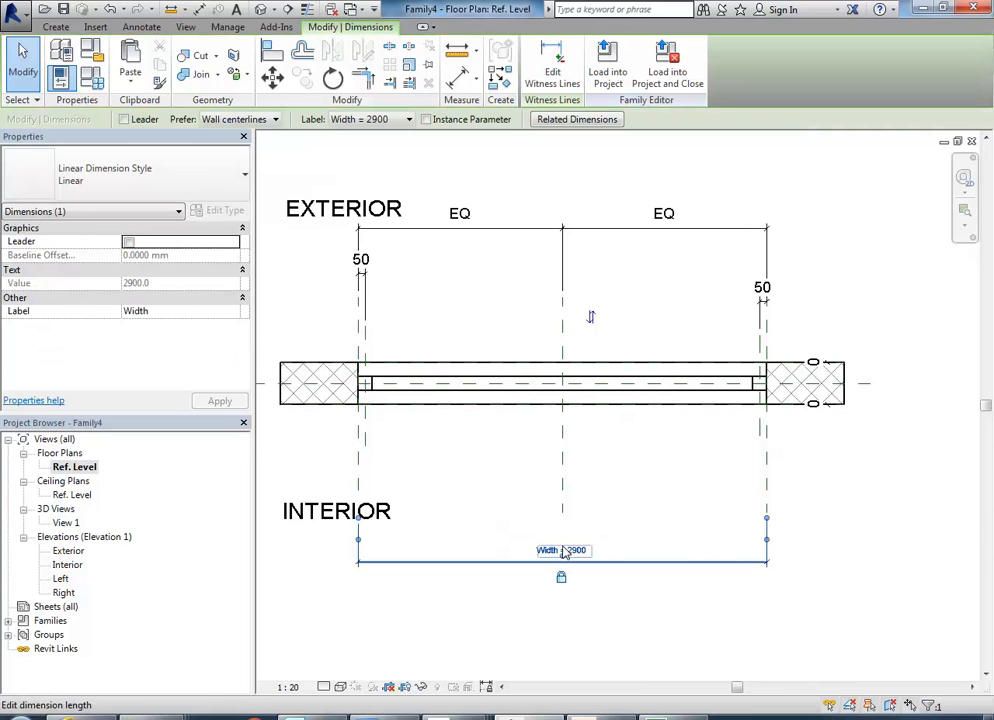
{"action": "left_click", "coordinate": [584, 558]}
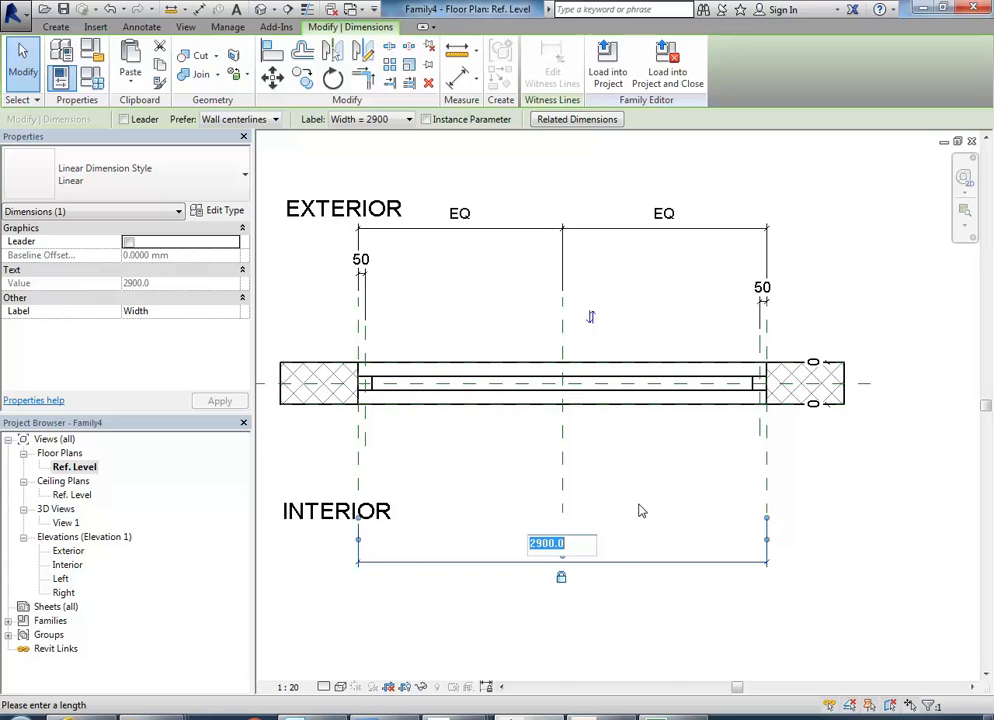
{"action": "type", "text": "2000"}
{"action": "key", "text": "Return"}
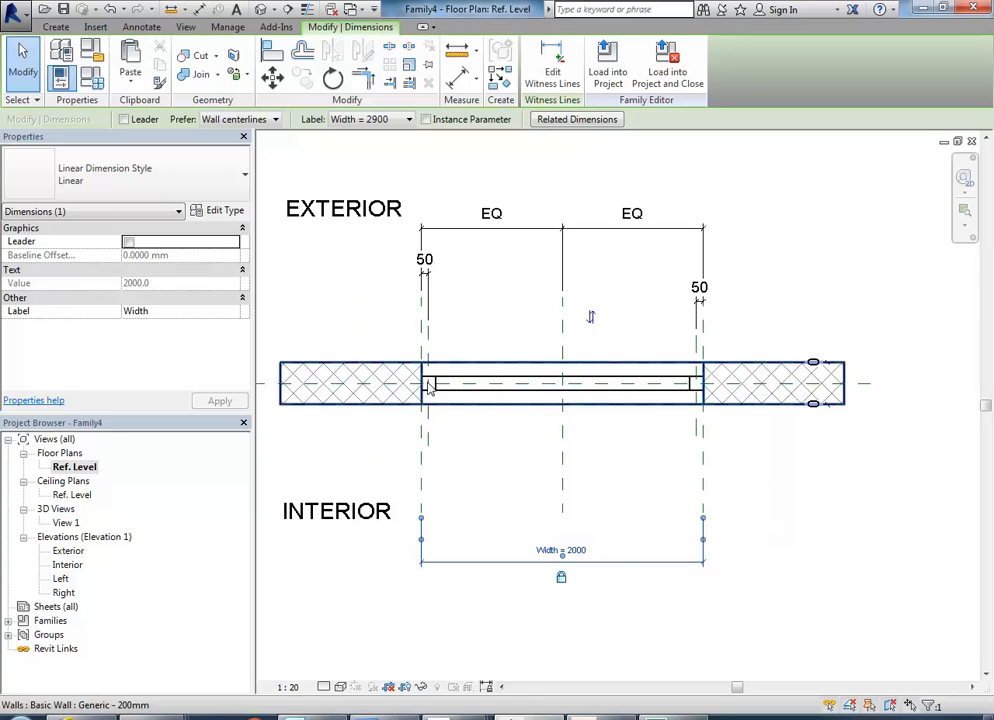
{"action": "left_click", "coordinate": [463, 321]}
{"action": "left_click", "coordinate": [111, 10]}
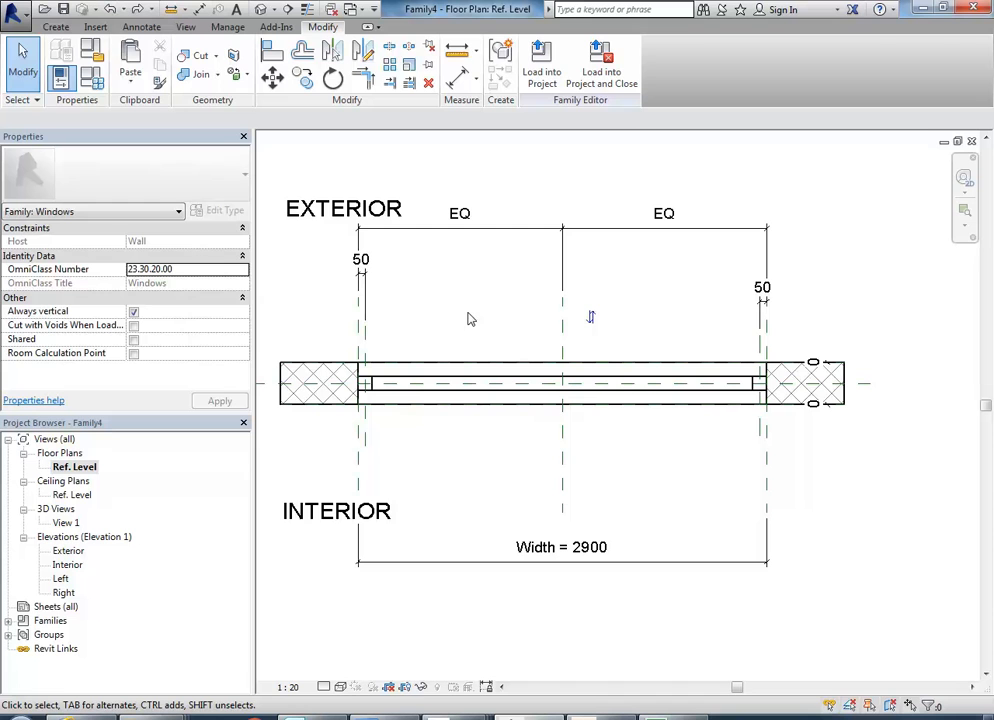
Draw two vertical reference planes across the opening, about 481 mm left and 660 mm right of the centre plane.
{"action": "left_click", "coordinate": [56, 26]}
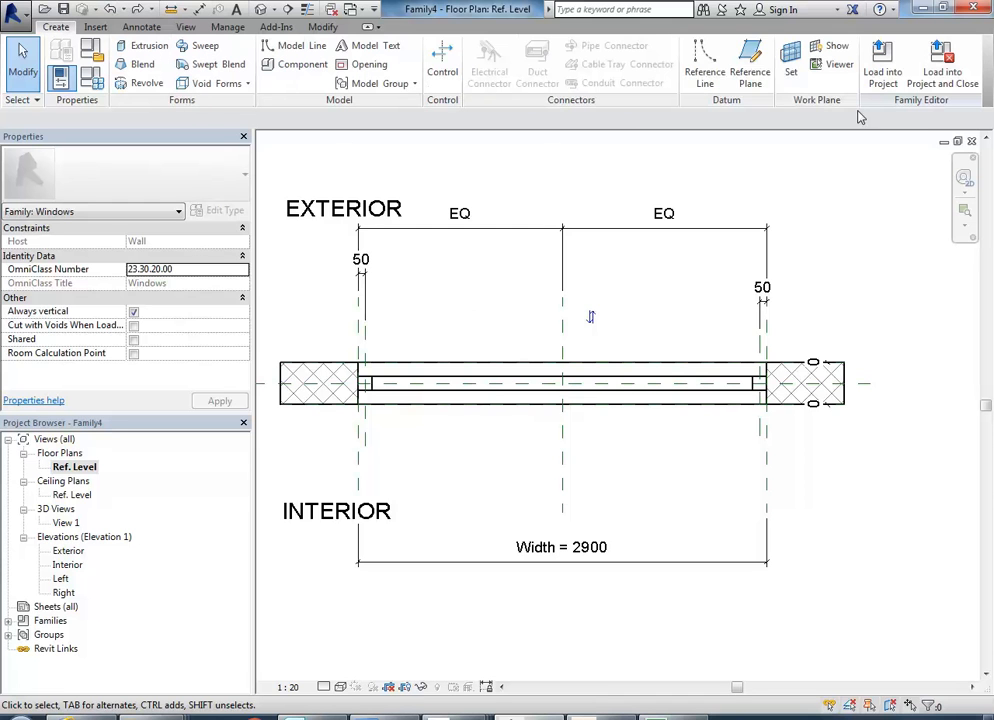
{"action": "left_click", "coordinate": [752, 66]}
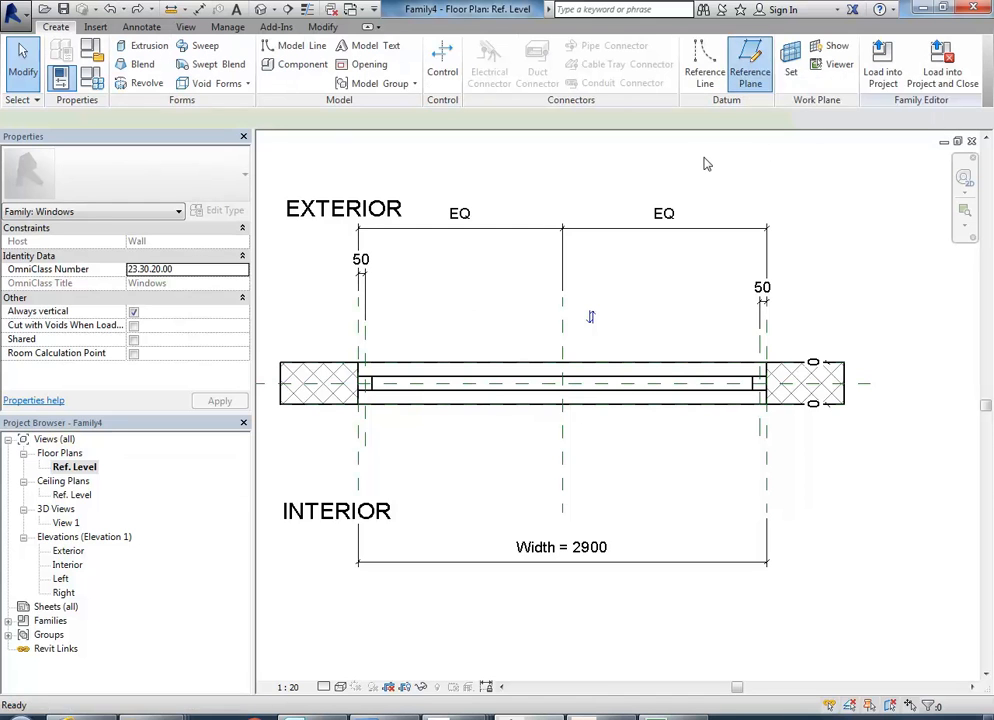
{"action": "left_click", "coordinate": [494, 292]}
{"action": "left_click", "coordinate": [494, 477]}
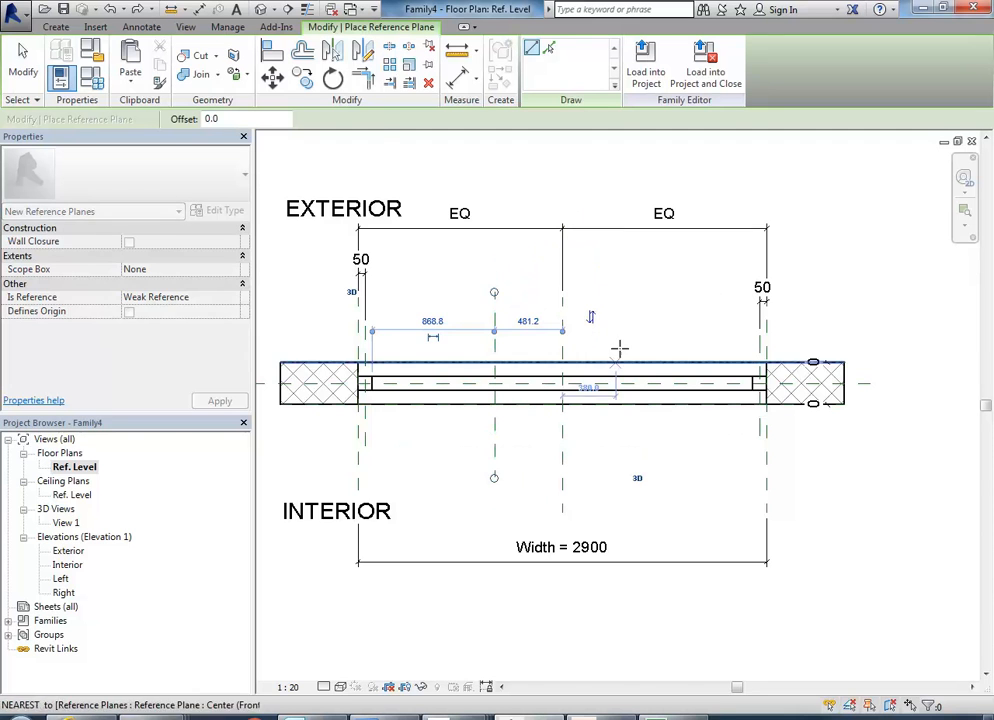
{"action": "left_click", "coordinate": [655, 297]}
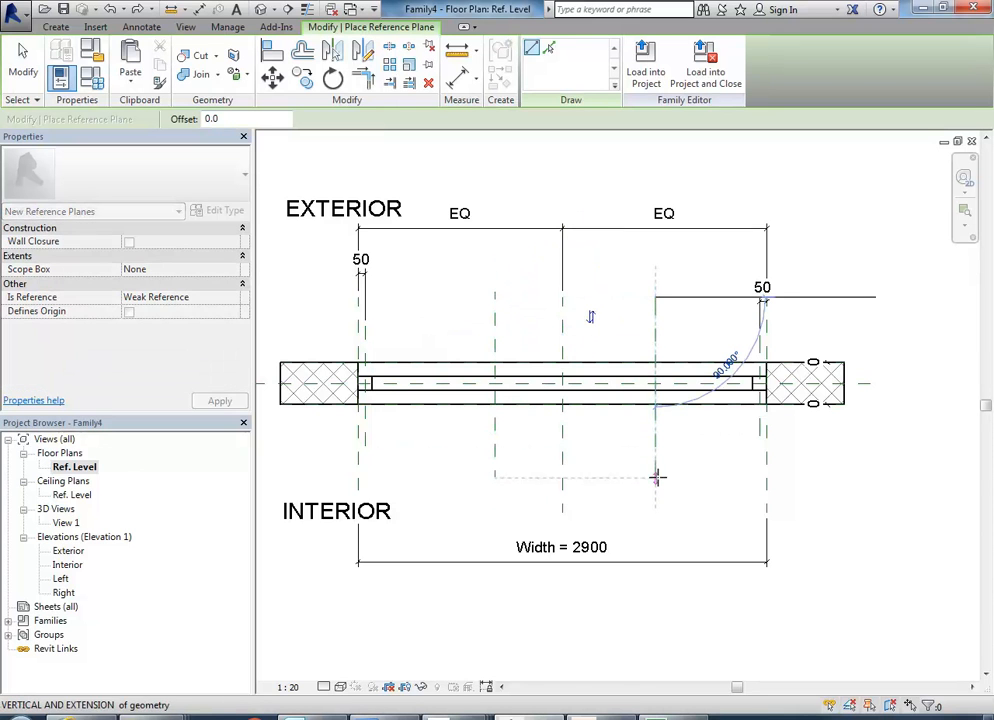
{"action": "left_click", "coordinate": [656, 477]}
{"action": "right_click", "coordinate": [437, 251]}
{"action": "right_click", "coordinate": [467, 257]}
{"action": "left_click", "coordinate": [474, 263]}
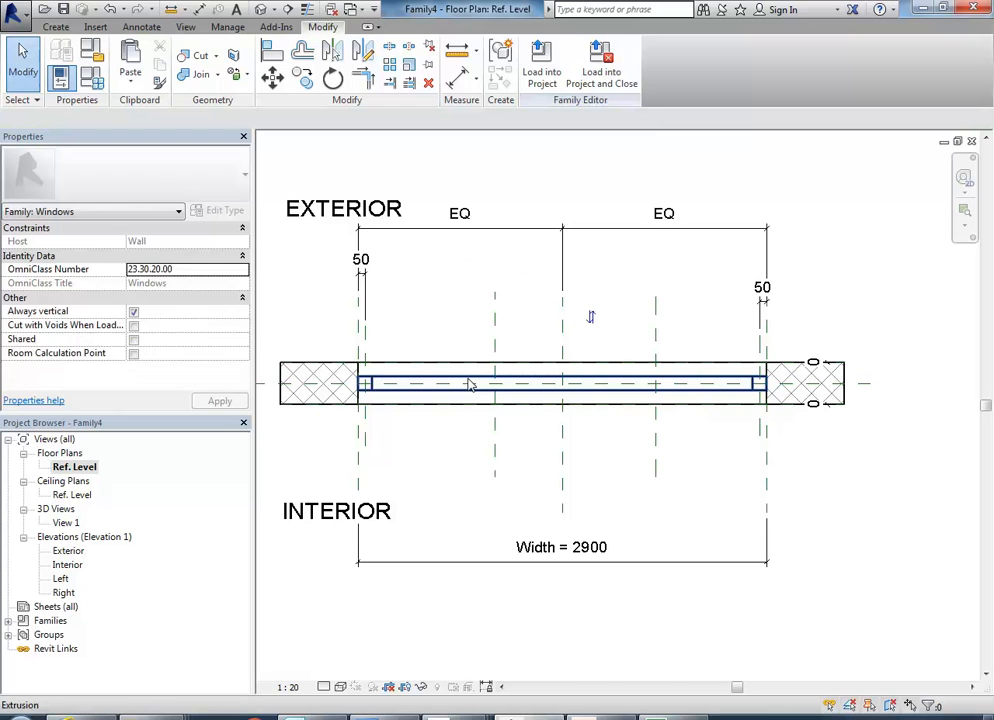
{"action": "left_click", "coordinate": [494, 457]}
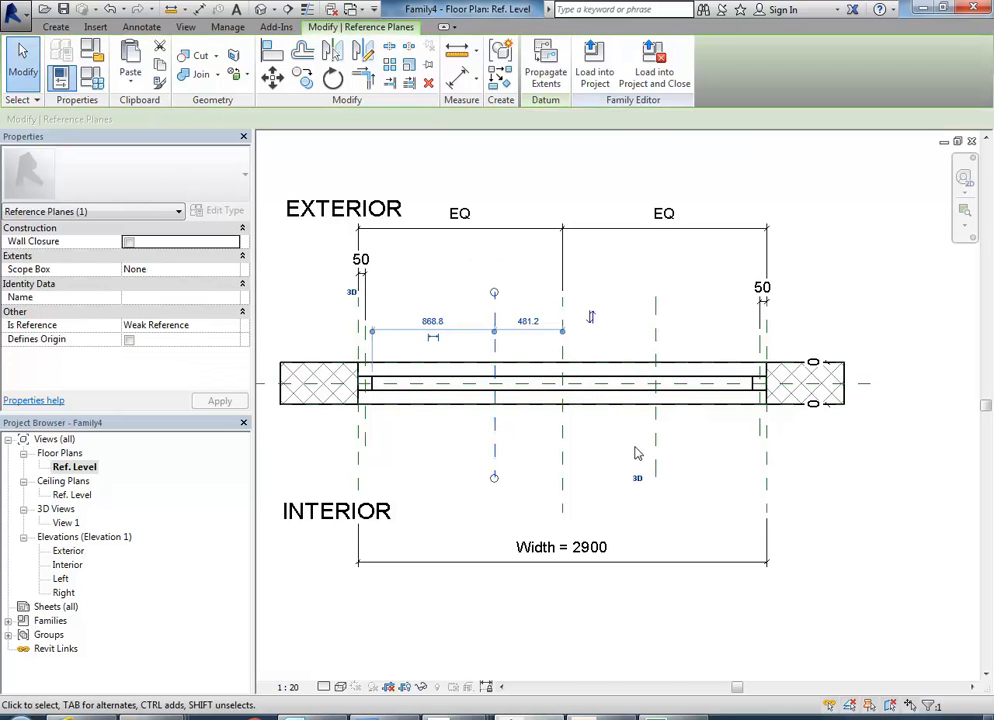
{"action": "left_click", "coordinate": [656, 455]}
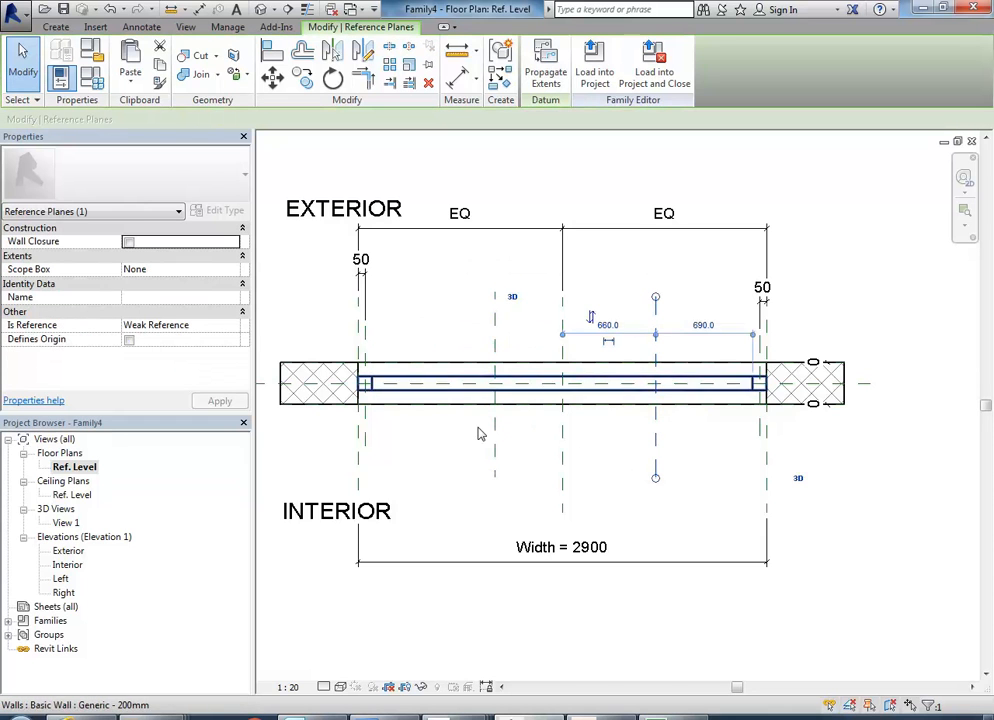
{"action": "left_click", "coordinate": [632, 437]}
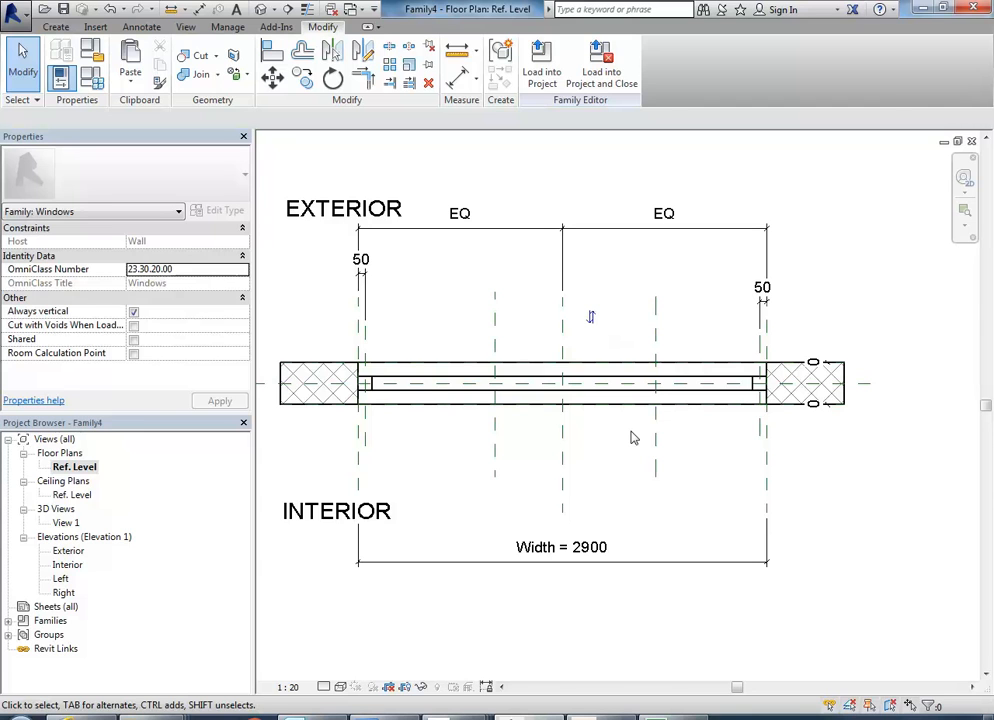
Add a continuous aligned dimension through the two jamb-offset planes and two division planes on the interior side, with all three segments constrained equal.
{"action": "middle_click_drag", "start_coordinate": [632, 437], "coordinate": [655, 433]}
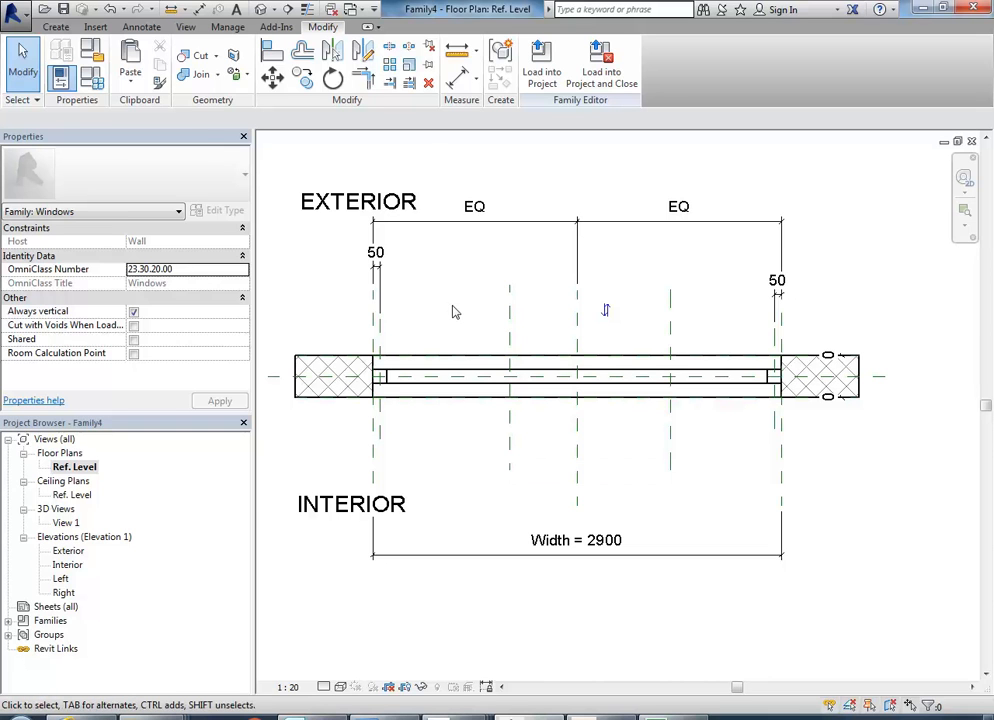
{"action": "left_click", "coordinate": [457, 84]}
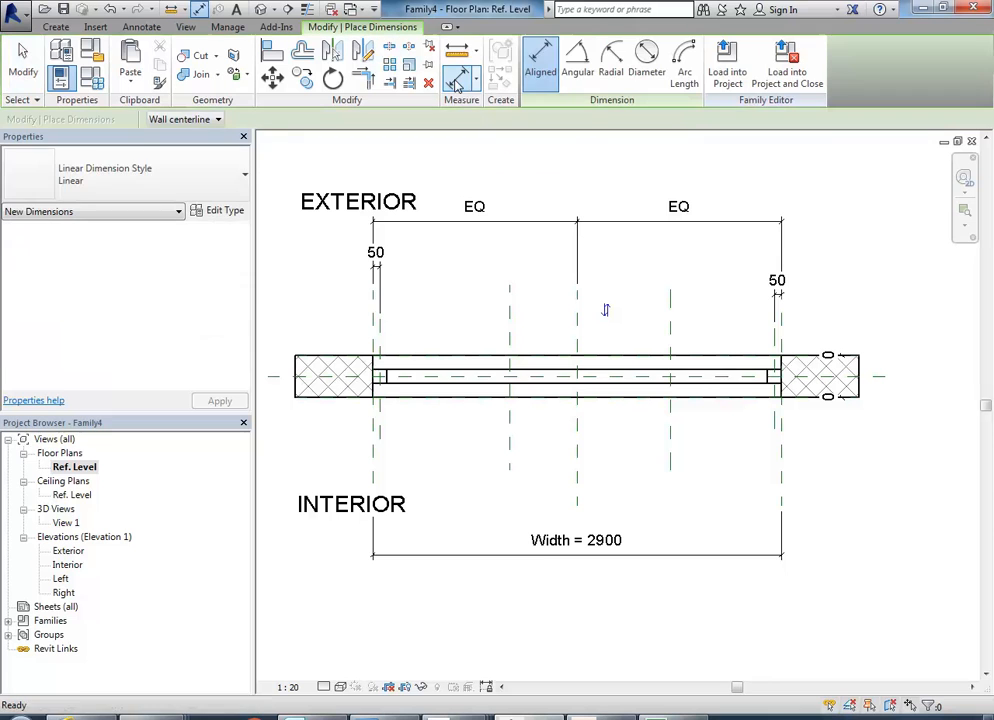
{"action": "left_click", "coordinate": [381, 440]}
{"action": "left_click", "coordinate": [509, 438]}
{"action": "left_click", "coordinate": [669, 445]}
{"action": "left_click", "coordinate": [772, 425]}
{"action": "left_click", "coordinate": [724, 511]}
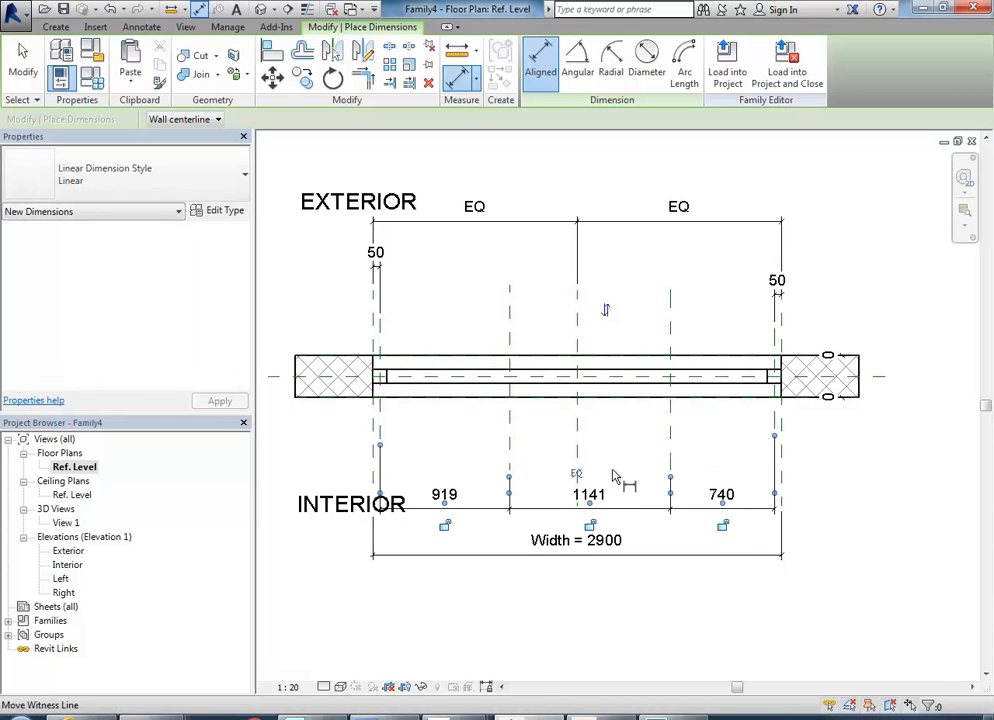
{"action": "left_click", "coordinate": [576, 473]}
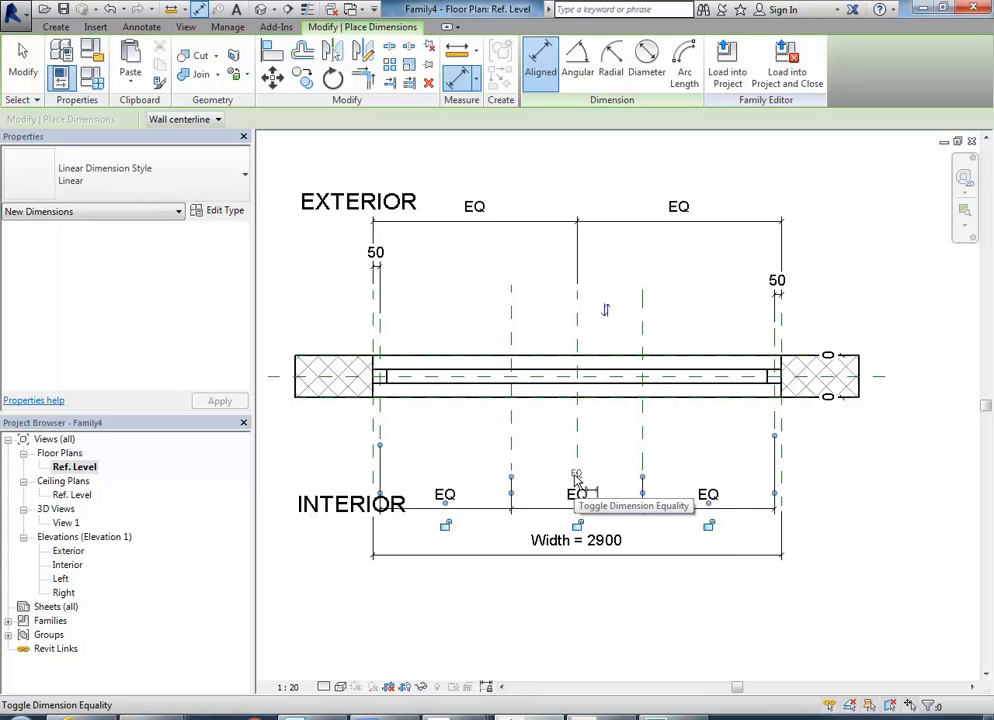
{"action": "right_click", "coordinate": [446, 266]}
{"action": "left_click", "coordinate": [484, 274]}
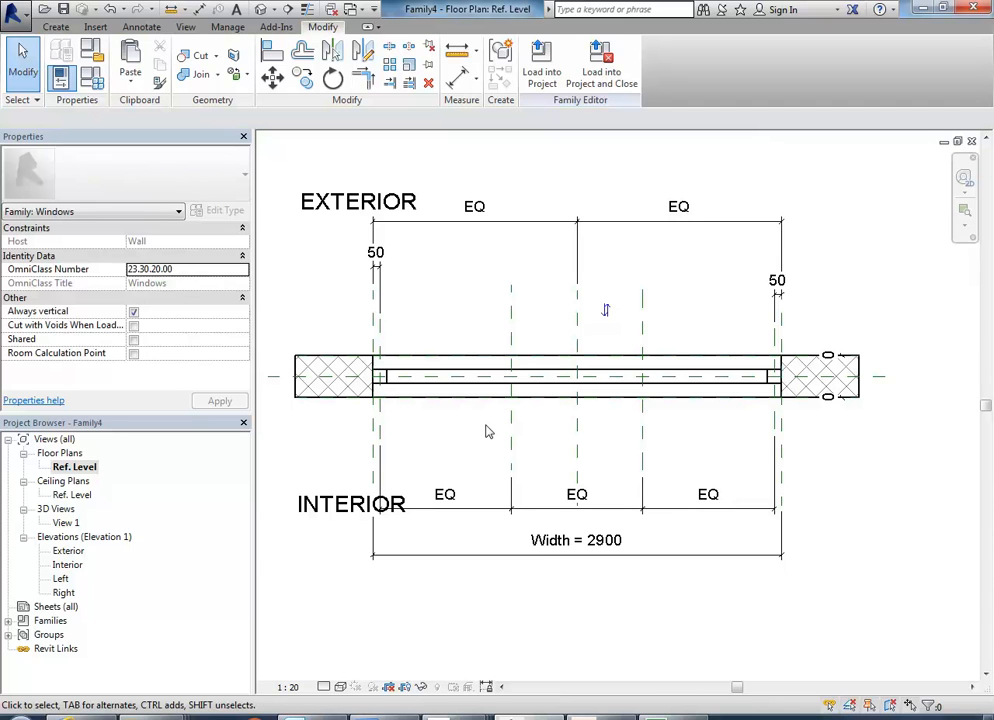
Undo the equality constraint on the three-segment interior dimension and make its segments equal again.
{"action": "scroll", "coordinate": [489, 431], "scroll_direction": "up", "scroll_amount": 3}
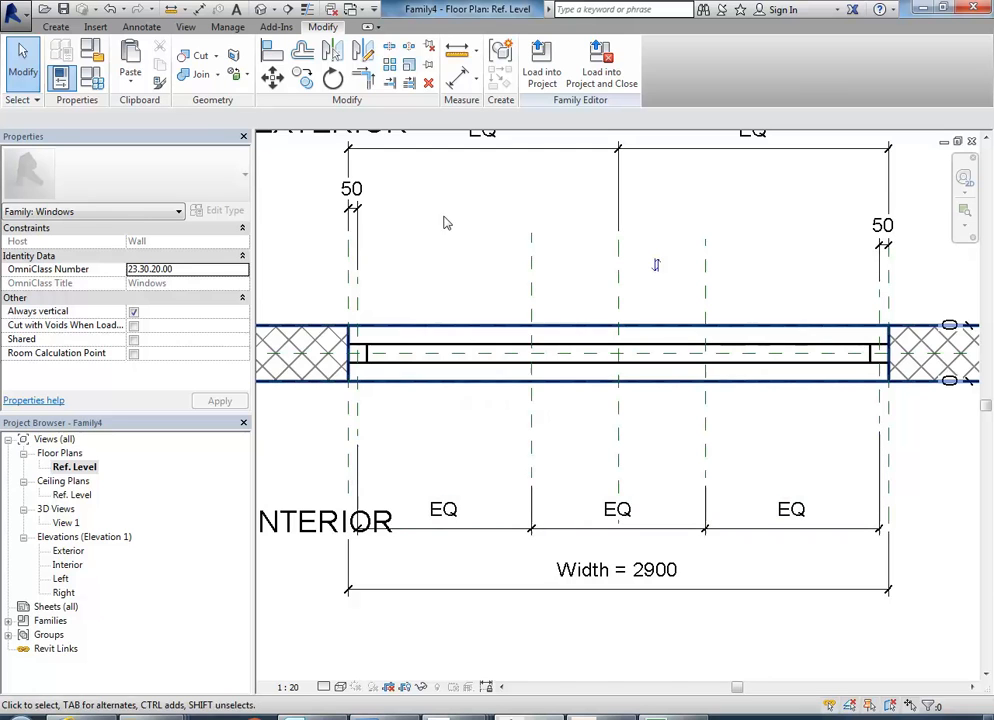
{"action": "left_click", "coordinate": [110, 10]}
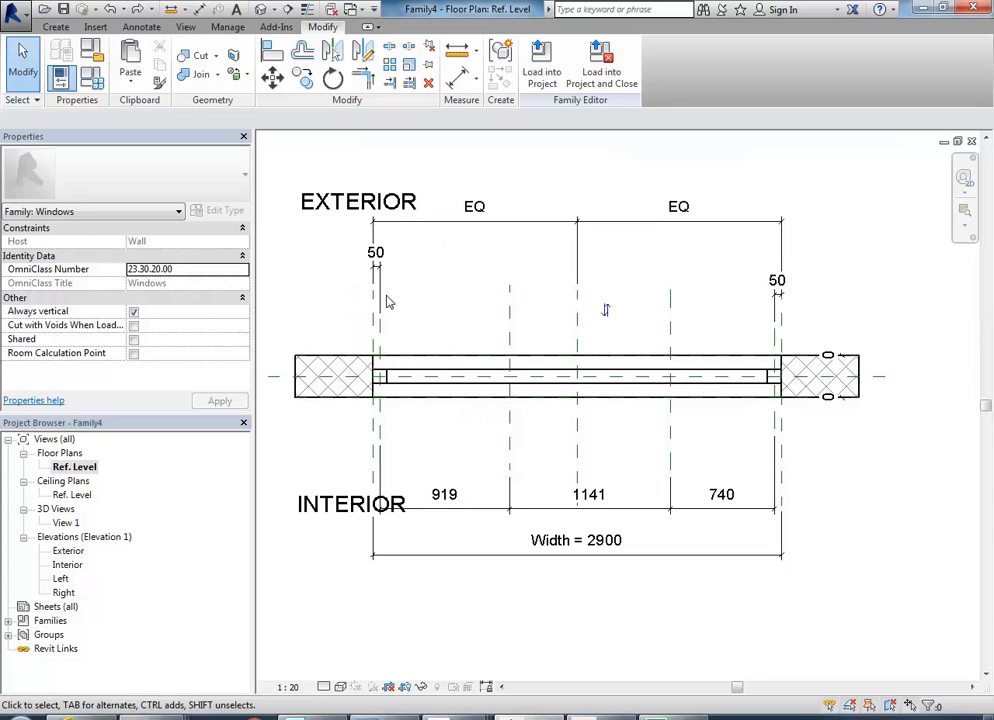
{"action": "left_click", "coordinate": [487, 514]}
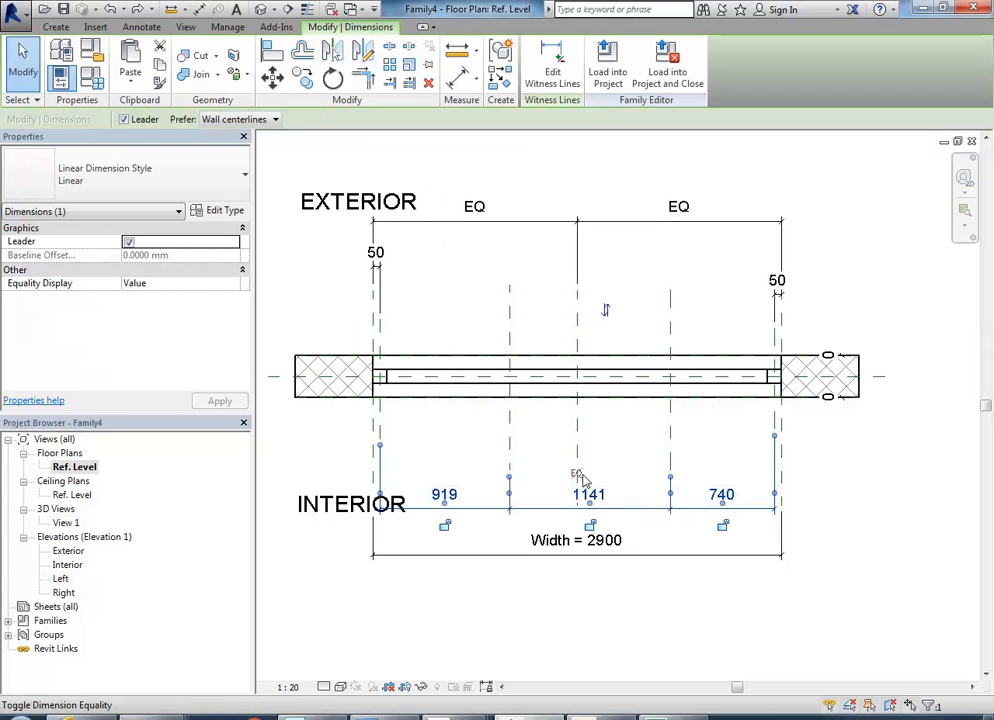
{"action": "left_click", "coordinate": [576, 473]}
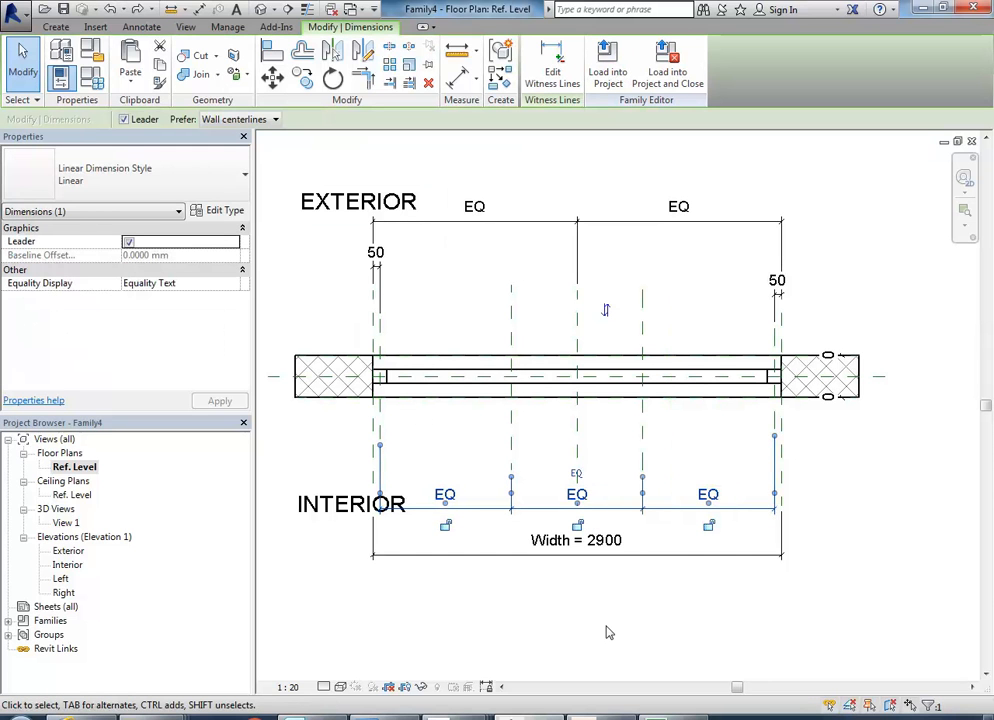
{"action": "left_click", "coordinate": [420, 463]}
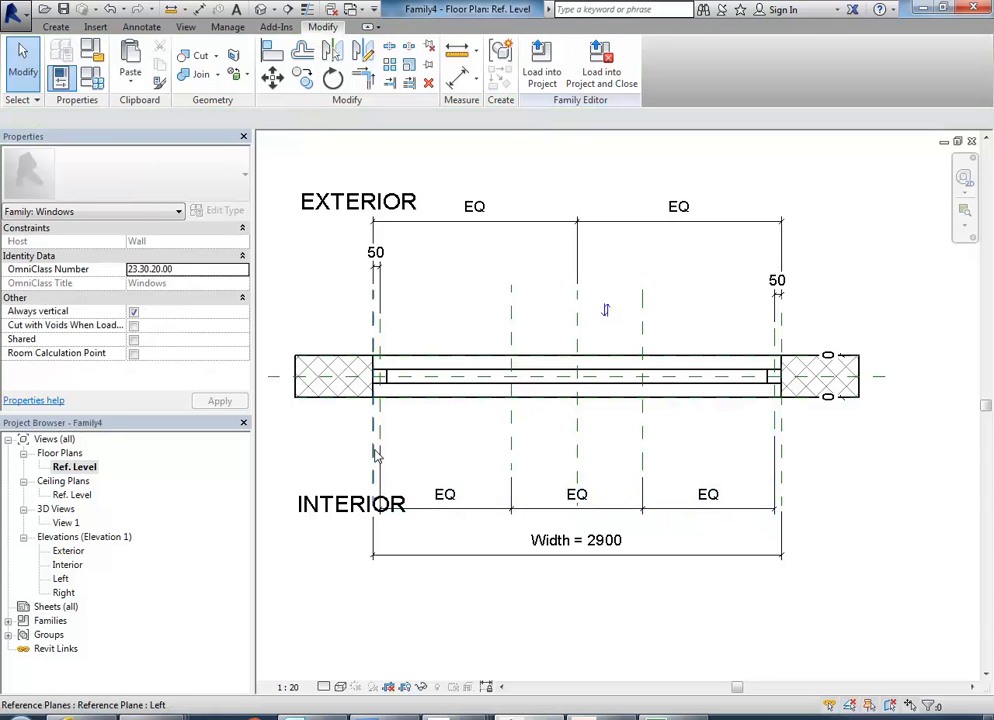
Flex the window family by setting the Width dimension to 2500 and 3500, and undo both changes.
{"action": "left_click", "coordinate": [535, 540]}
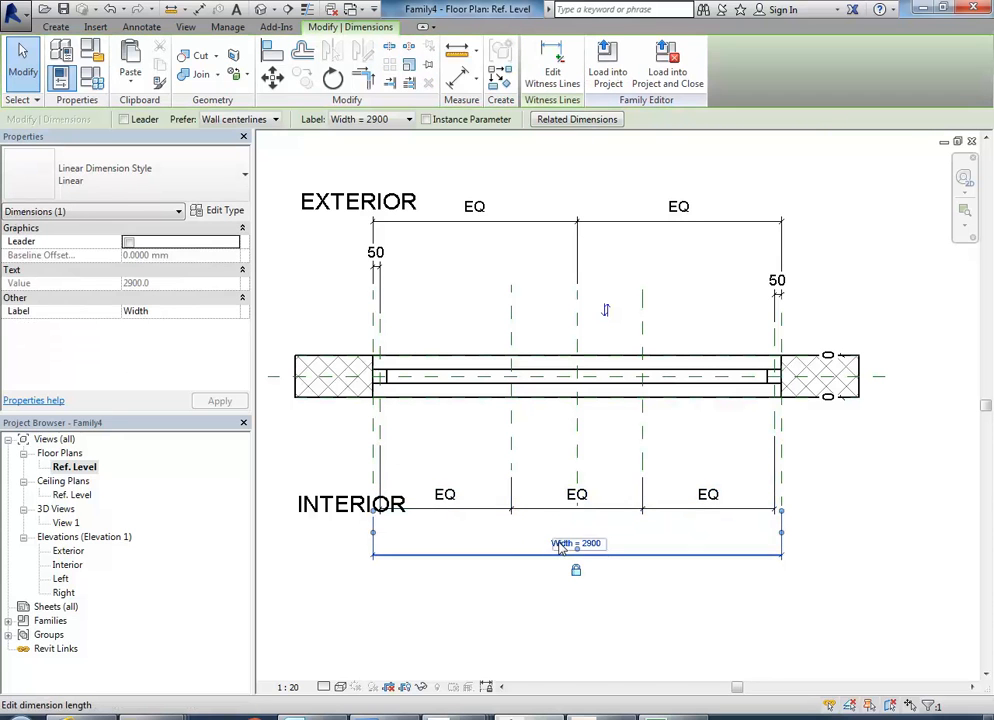
{"action": "left_click", "coordinate": [561, 540]}
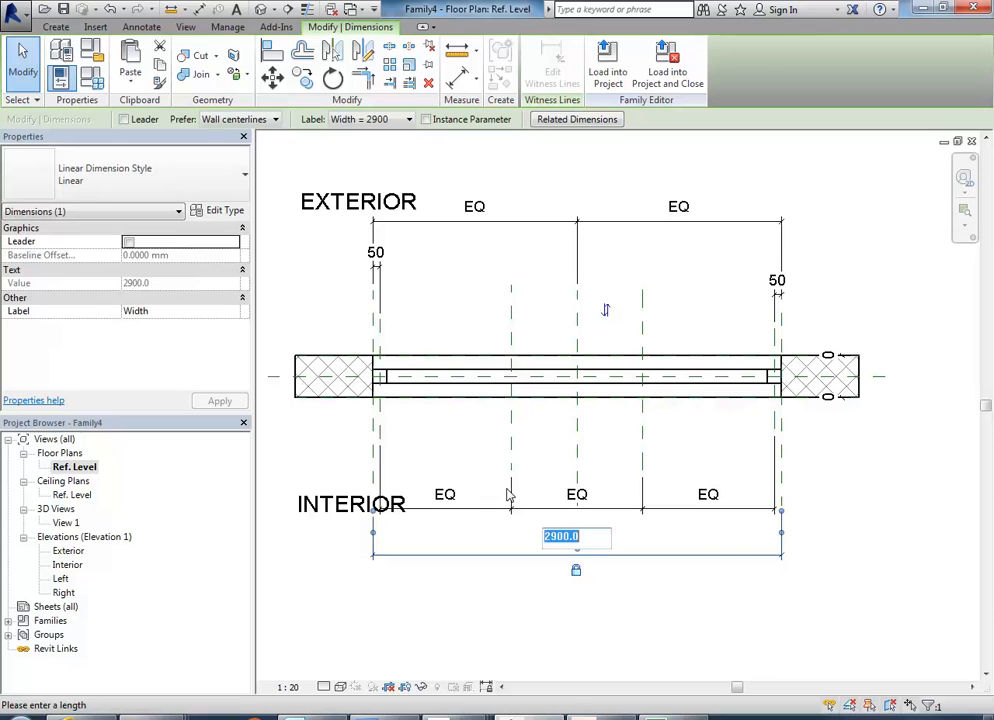
{"action": "type", "text": "2500"}
{"action": "key", "text": "Return"}
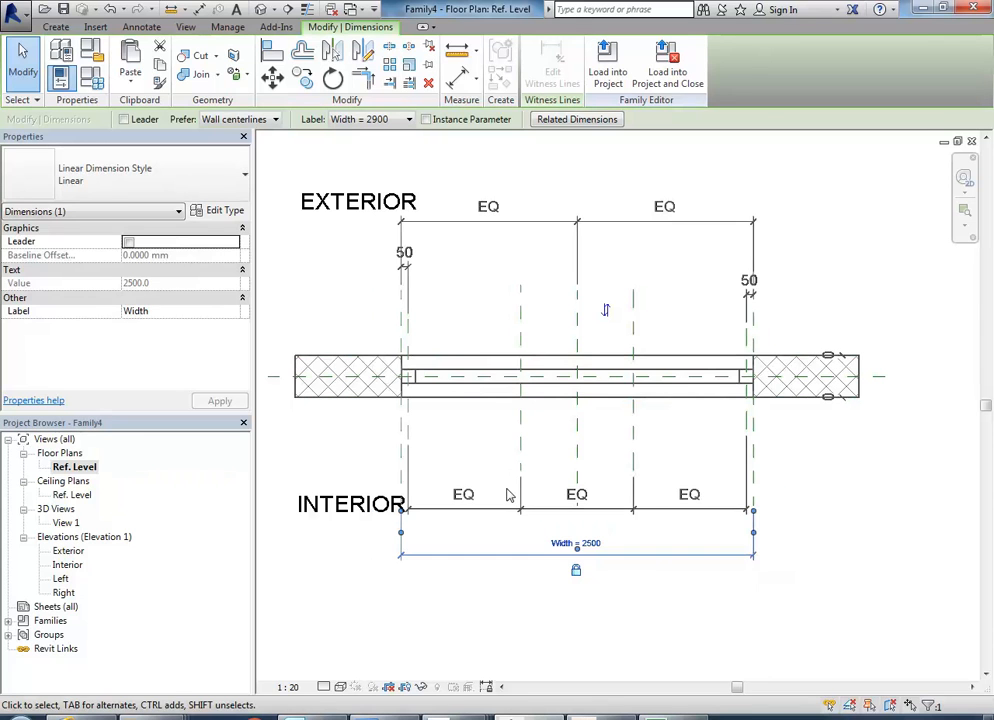
{"action": "left_click", "coordinate": [561, 548]}
{"action": "type", "text": "3500"}
{"action": "key", "text": "Return"}
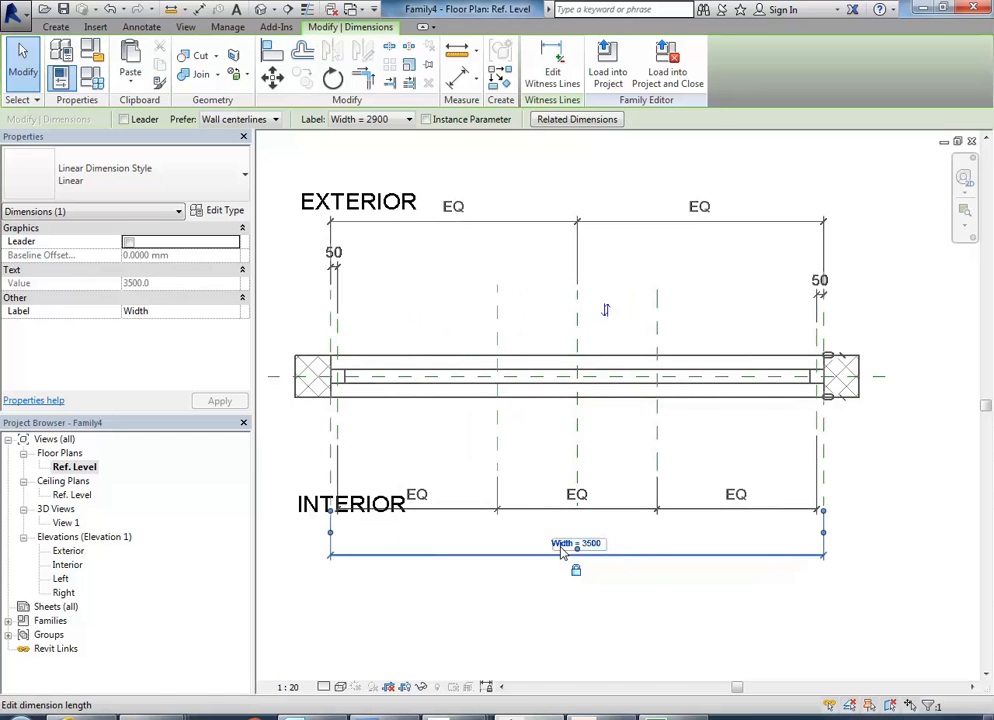
{"action": "left_click", "coordinate": [415, 450]}
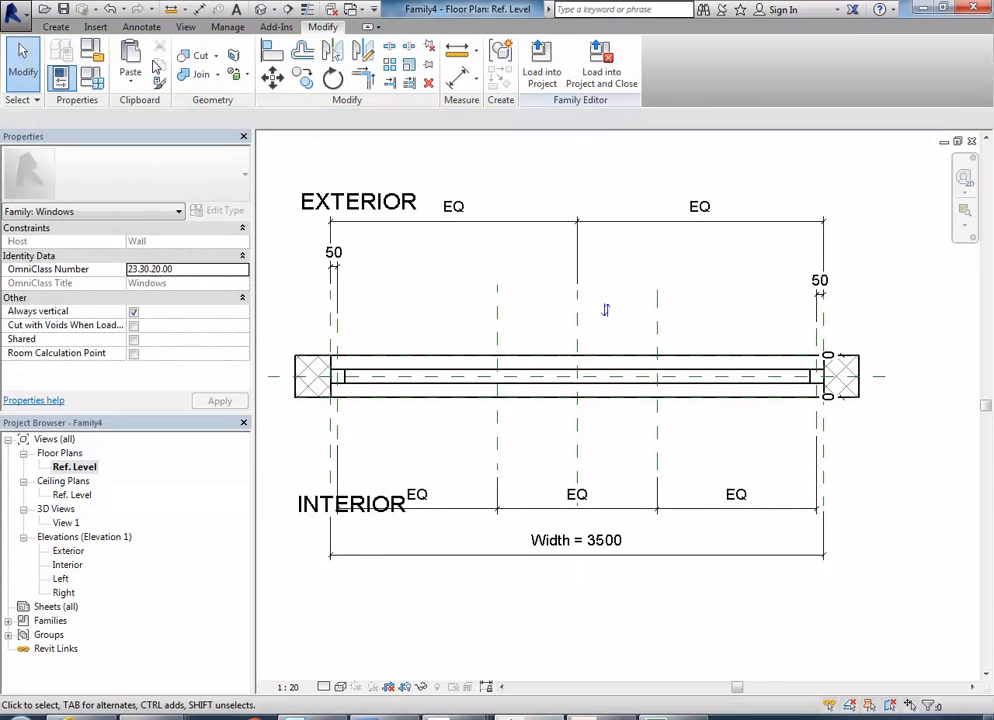
{"action": "left_click", "coordinate": [110, 10]}
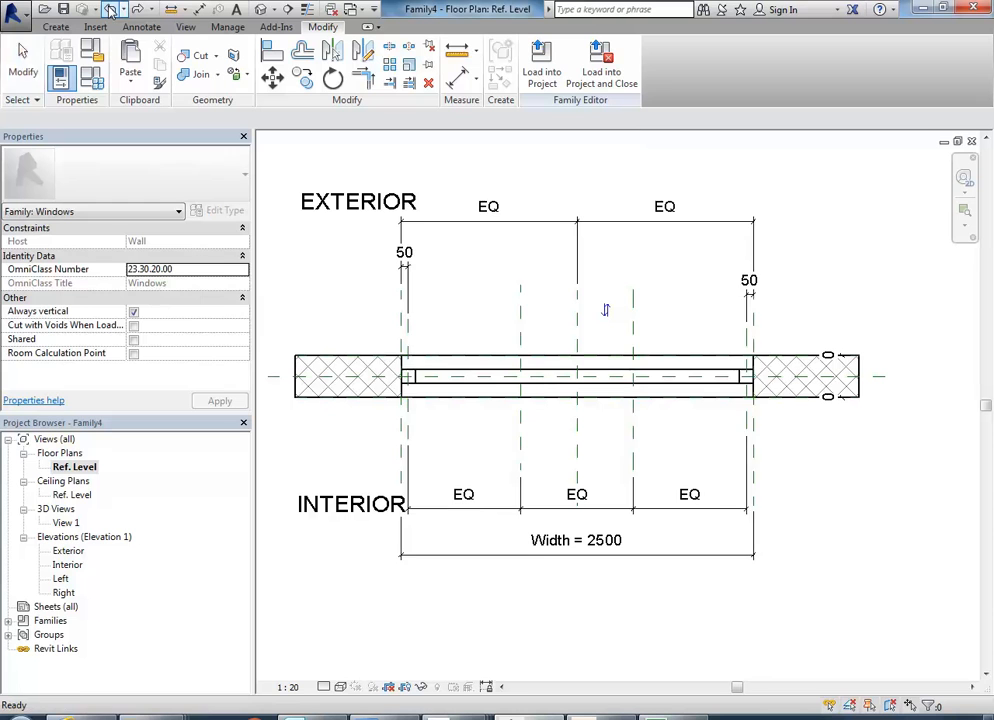
{"action": "left_click", "coordinate": [110, 10]}
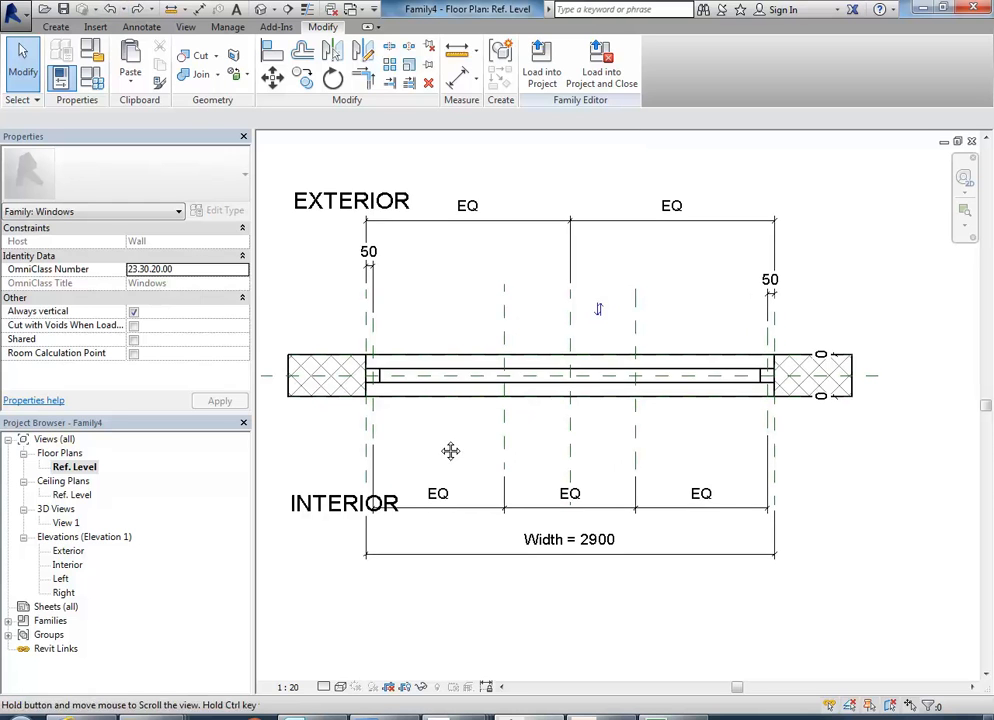
Start a solid extrusion and sketch a rectangle about 106 by 100 mm across the left division plane, between the two frame faces.
{"action": "scroll", "coordinate": [450, 450], "scroll_direction": "up", "scroll_amount": 2}
{"action": "scroll", "coordinate": [508, 344], "scroll_direction": "up", "scroll_amount": 2}
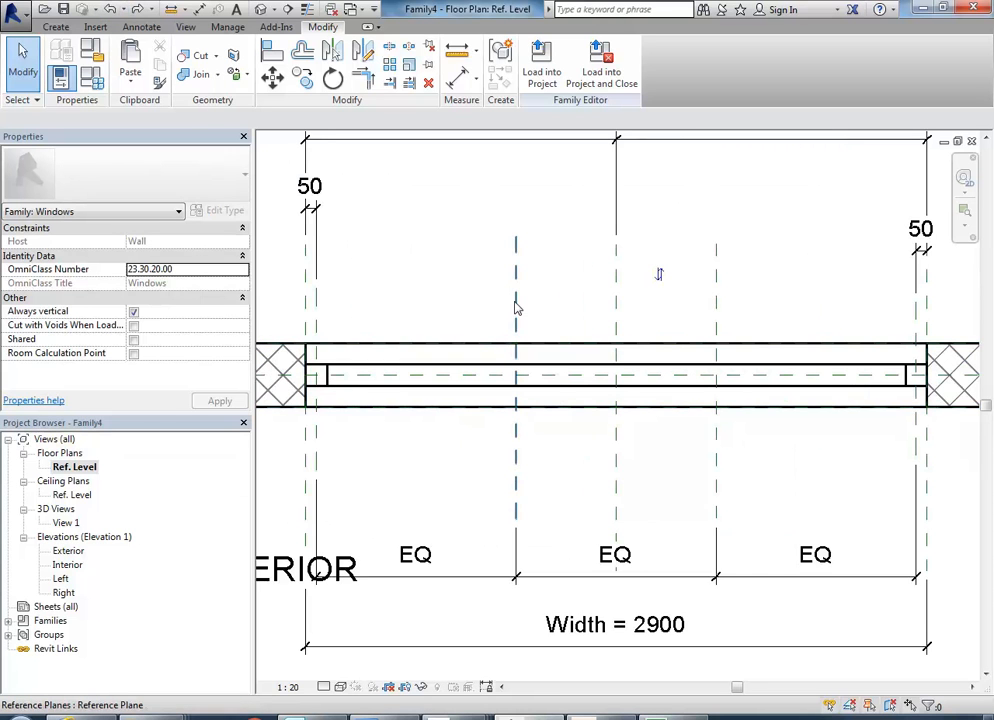
{"action": "scroll", "coordinate": [517, 306], "scroll_direction": "up", "scroll_amount": 2}
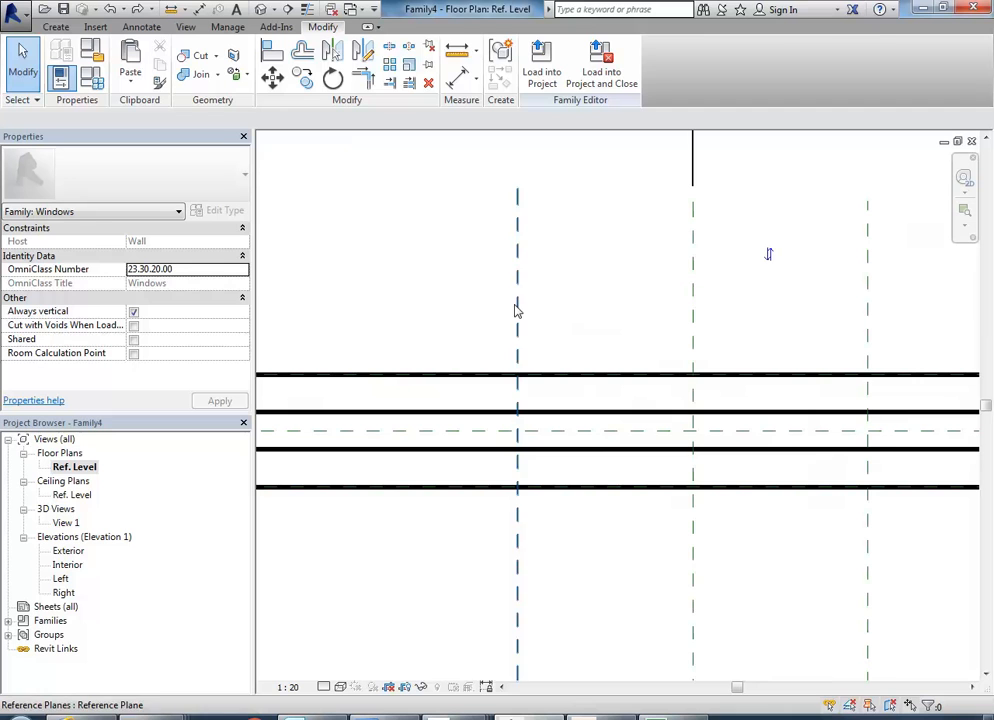
{"action": "left_click", "coordinate": [56, 27]}
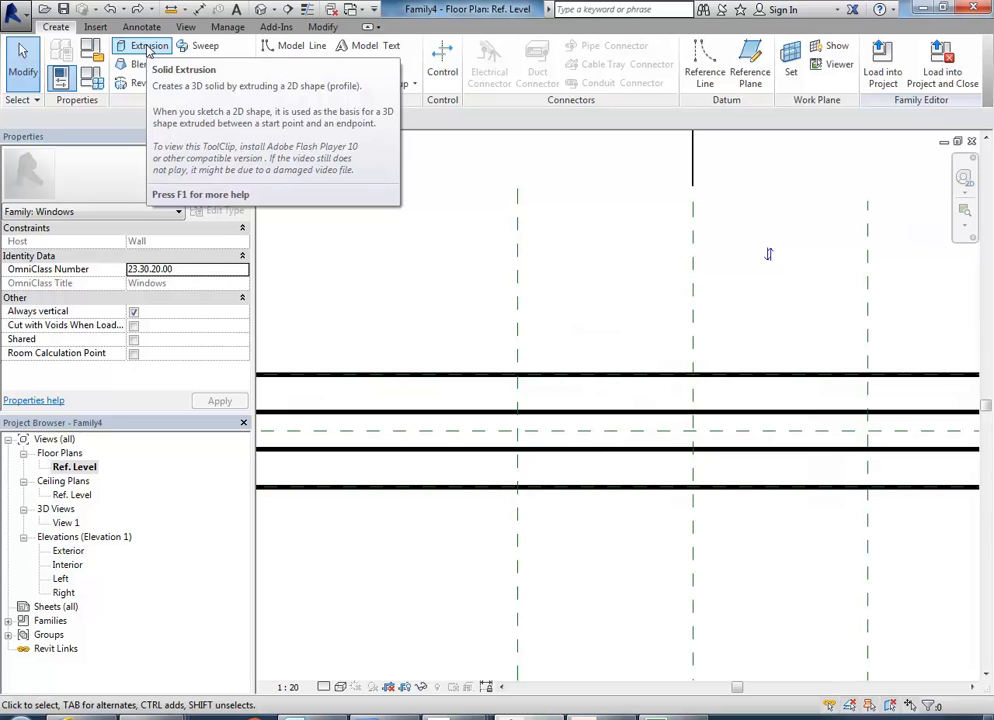
{"action": "left_click", "coordinate": [147, 46]}
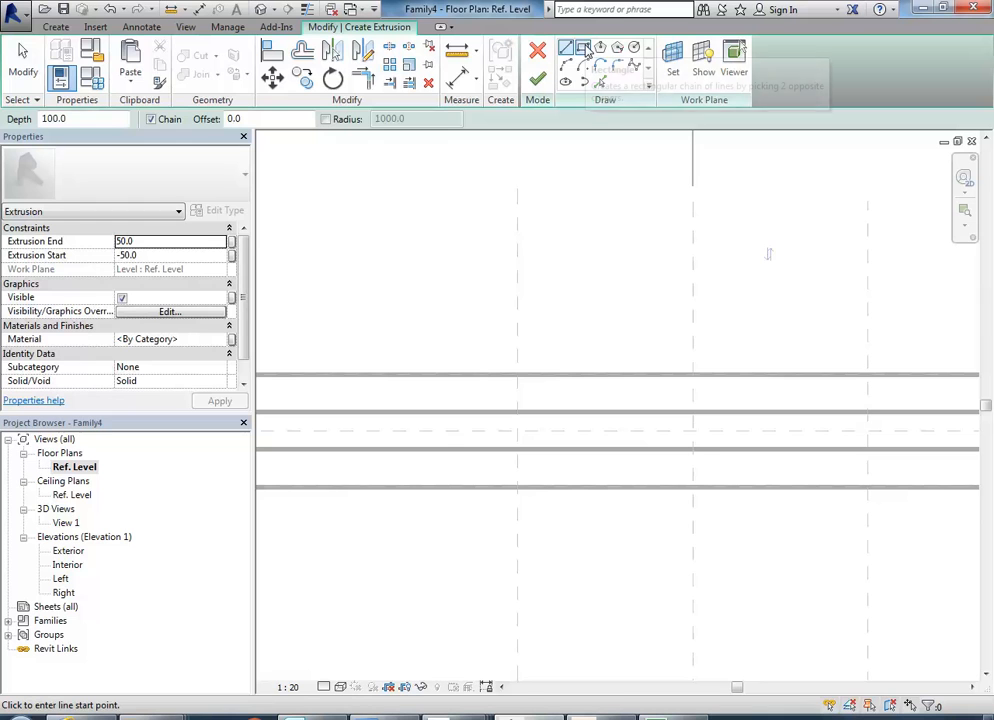
{"action": "left_click", "coordinate": [586, 50]}
{"action": "mouse_move", "coordinate": [461, 384]}
{"action": "middle_mouse_down"}
{"action": "mouse_move", "coordinate": [477, 322]}
{"action": "mouse_move", "coordinate": [440, 340]}
{"action": "mouse_move", "coordinate": [439, 321]}
{"action": "middle_mouse_up"}
{"action": "scroll", "coordinate": [479, 351], "scroll_direction": "up", "scroll_amount": 2}
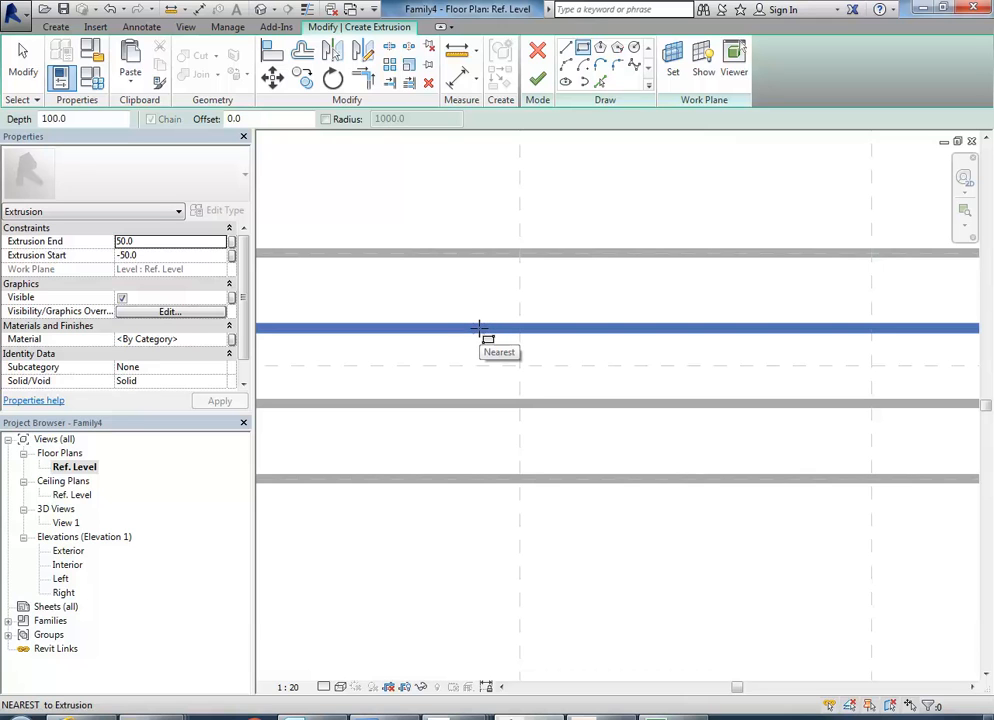
{"action": "left_click", "coordinate": [479, 328]}
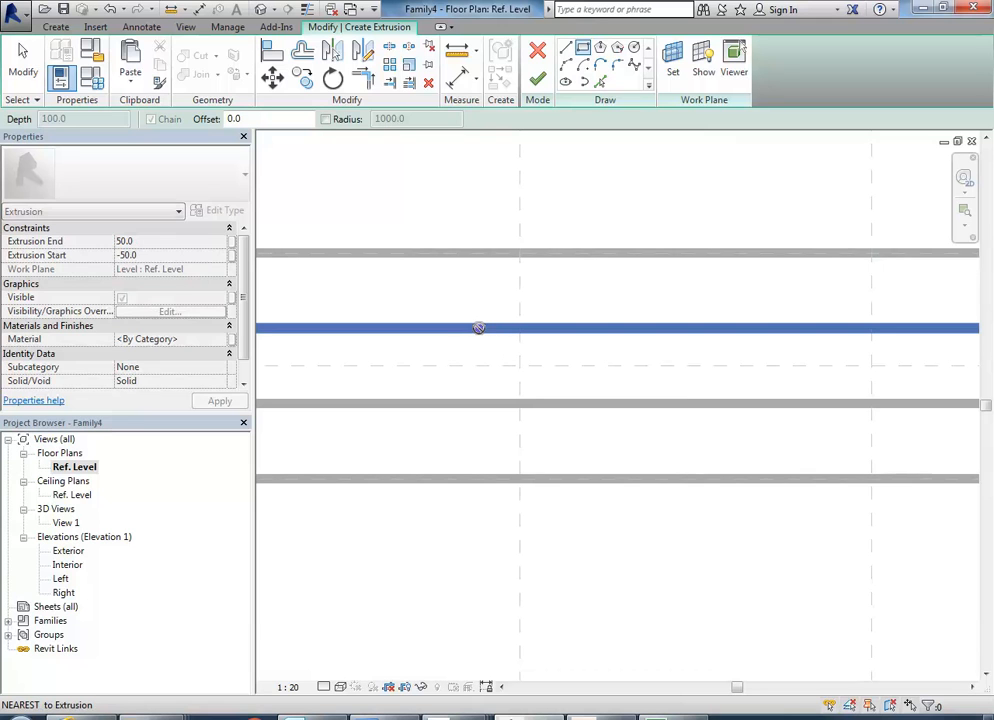
{"action": "left_click", "coordinate": [560, 404]}
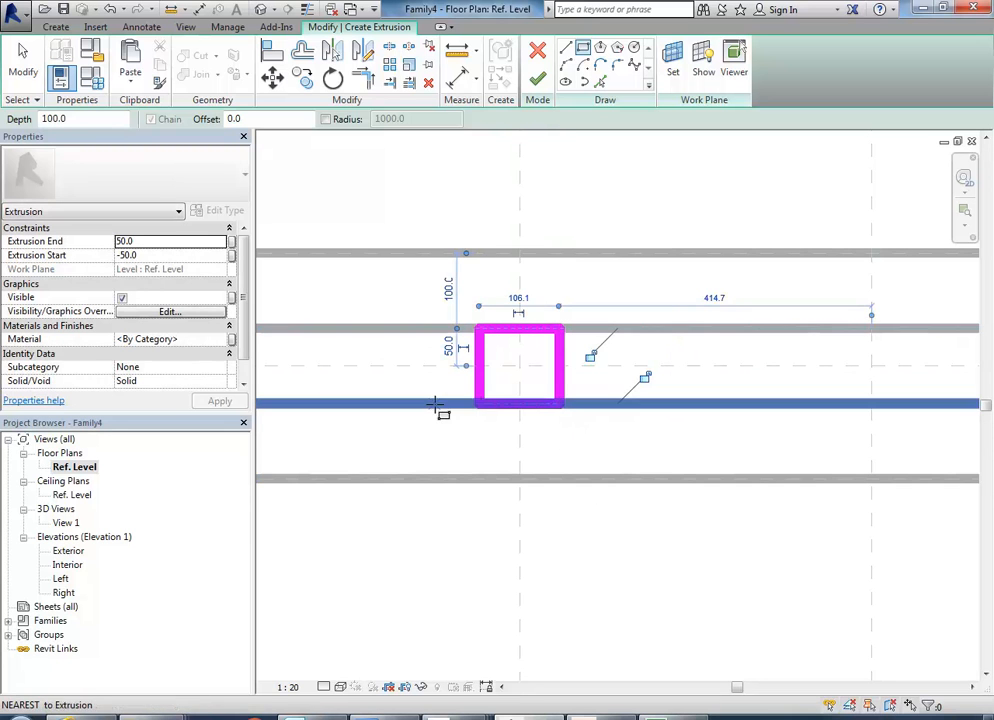
Lock the rectangle's exterior and interior edges to the window frame faces and end the rectangle tool.
{"action": "left_click", "coordinate": [595, 358]}
{"action": "left_click", "coordinate": [644, 377]}
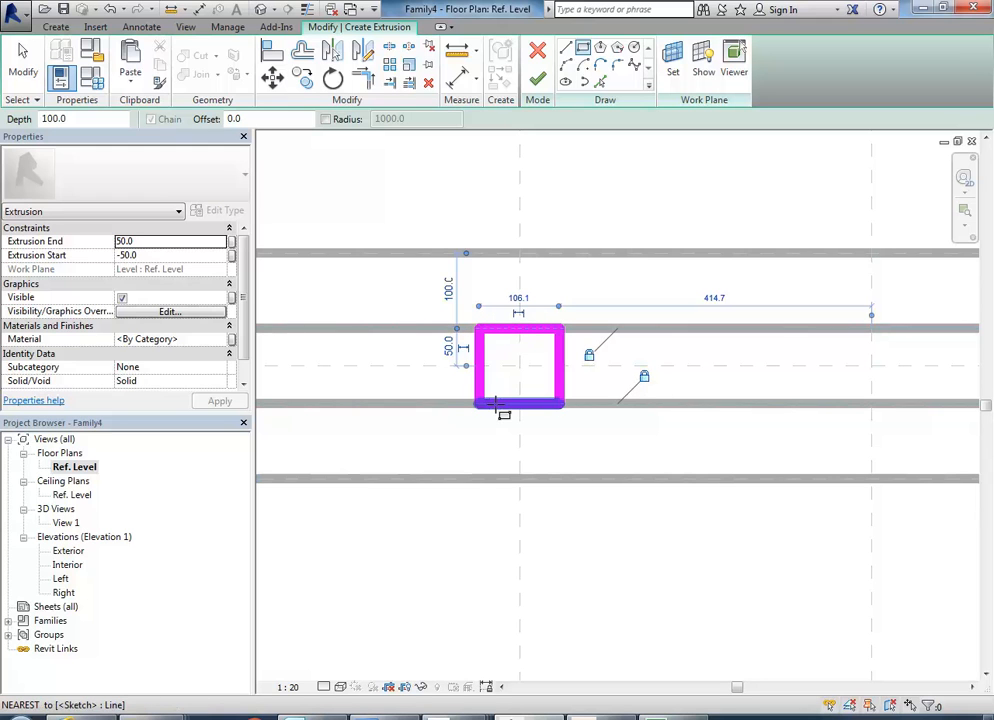
{"action": "scroll", "coordinate": [459, 215], "scroll_direction": "down", "scroll_amount": 1}
{"action": "middle_click_drag", "start_coordinate": [459, 215], "coordinate": [466, 266]}
{"action": "right_click", "coordinate": [427, 195]}
{"action": "left_click", "coordinate": [460, 203]}
{"action": "right_click", "coordinate": [474, 206]}
{"action": "left_click", "coordinate": [478, 214]}
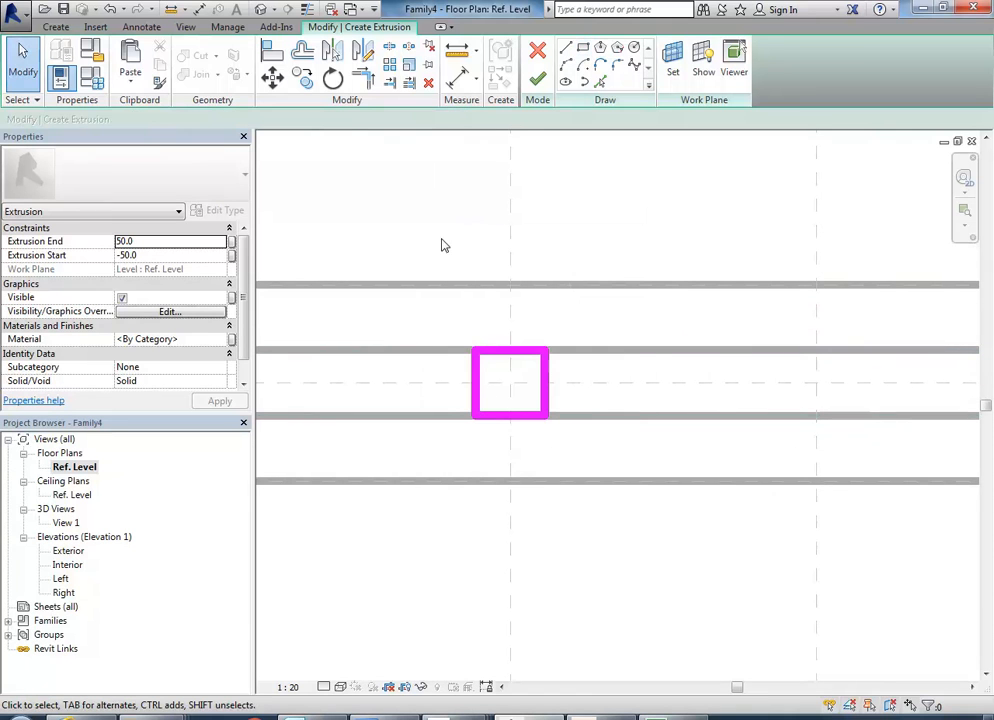
Add a continuous aligned dimension through the rectangle's left edge, the left division plane and the rectangle's right edge.
{"action": "left_click", "coordinate": [456, 80]}
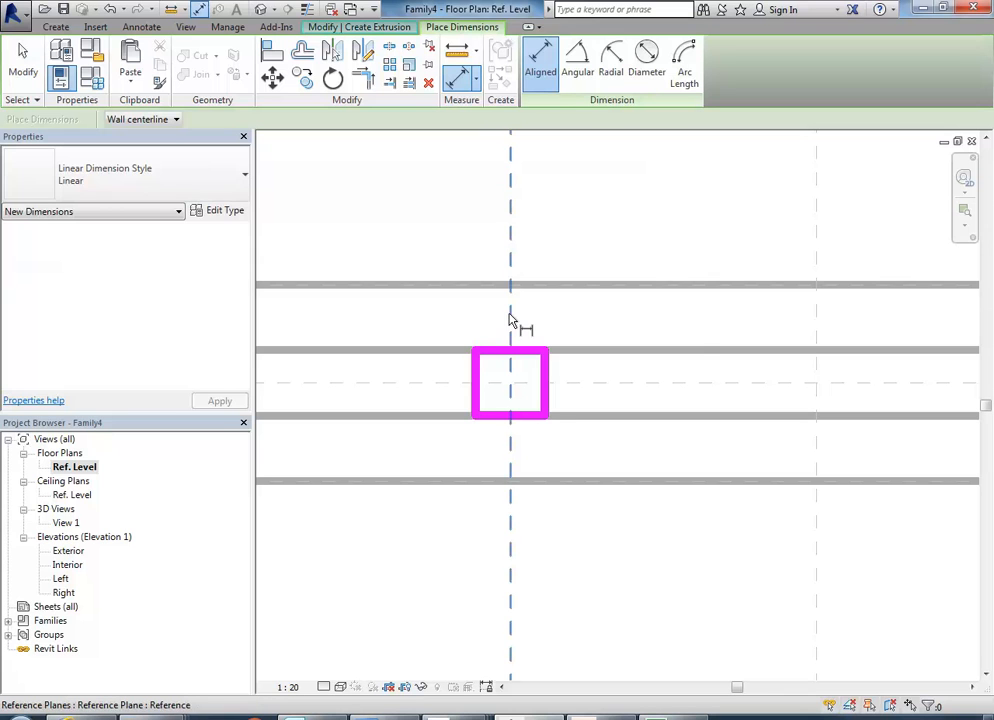
{"action": "left_click", "coordinate": [510, 318]}
{"action": "left_click", "coordinate": [478, 378]}
{"action": "left_click", "coordinate": [548, 383]}
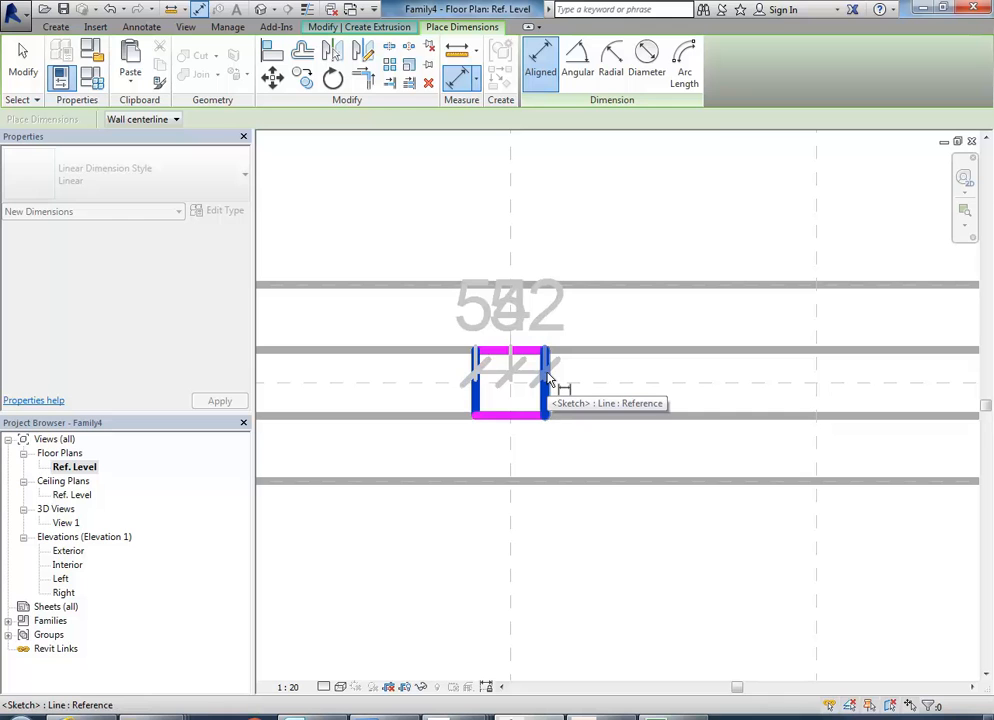
{"action": "left_click", "coordinate": [592, 211]}
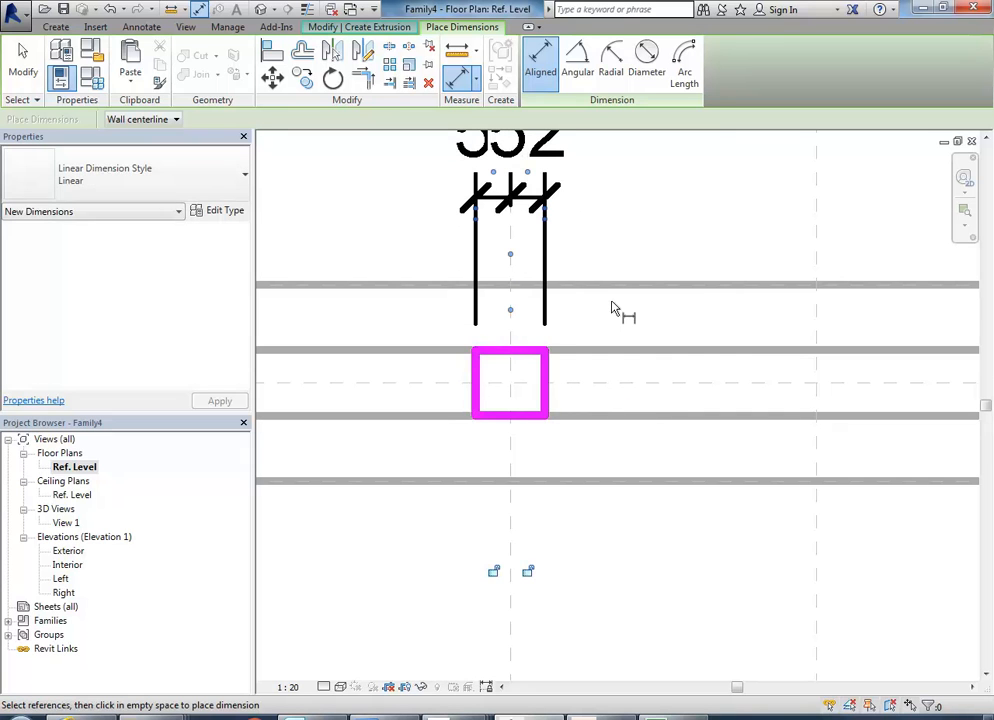
{"action": "right_click", "coordinate": [621, 214]}
{"action": "left_click", "coordinate": [658, 222]}
{"action": "scroll", "coordinate": [677, 233], "scroll_direction": "down", "scroll_amount": 2}
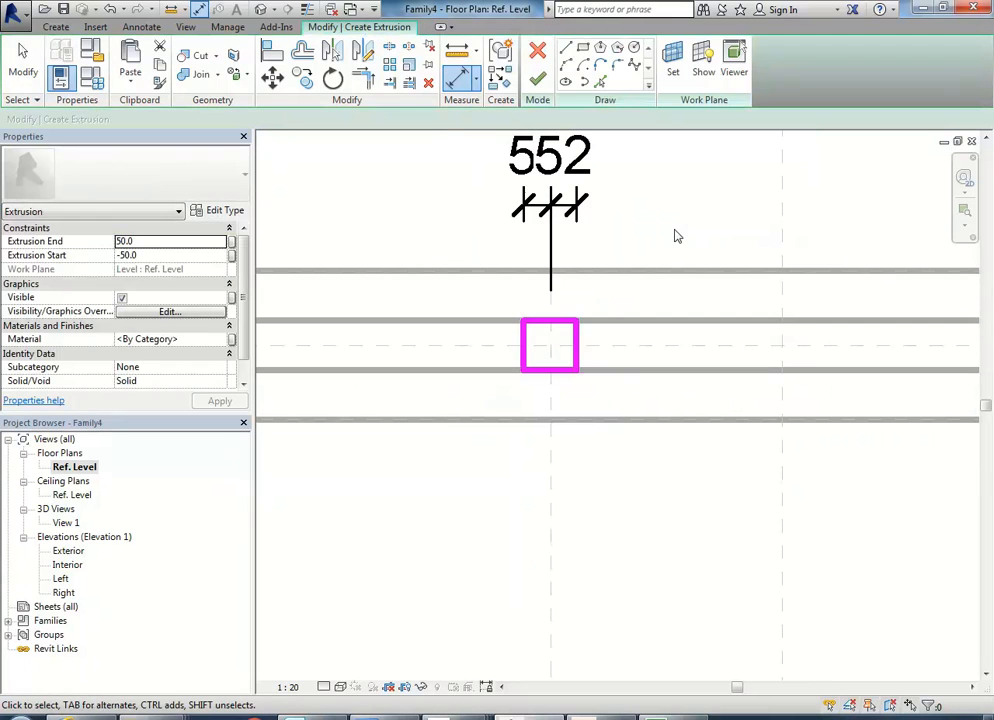
Set the distances from the left division plane to the rectangle's left and right edges to 50 mm each.
{"action": "left_click", "coordinate": [521, 342]}
{"action": "middle_click_drag", "start_coordinate": [479, 272], "coordinate": [448, 313]}
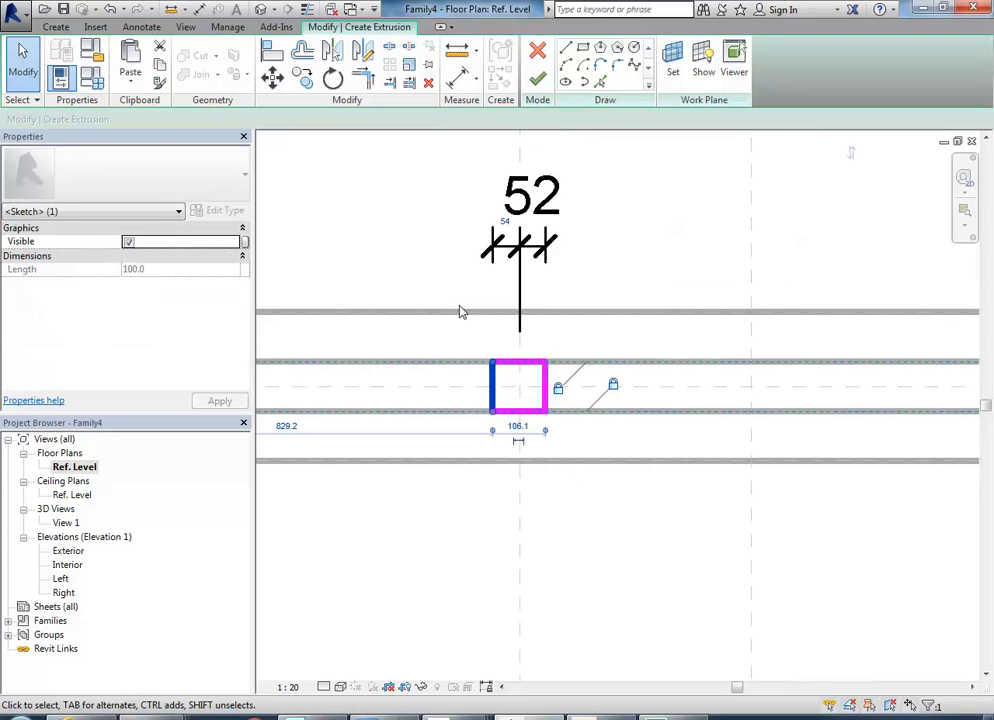
{"action": "left_click", "coordinate": [508, 223]}
{"action": "type", "text": "50"}
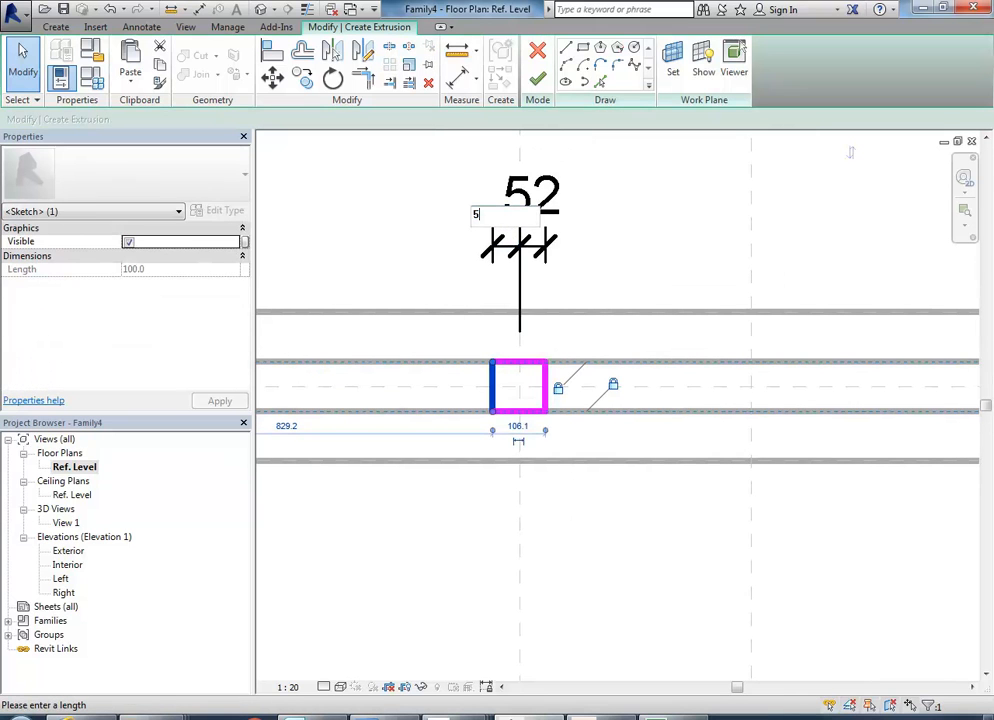
{"action": "key", "text": "Return"}
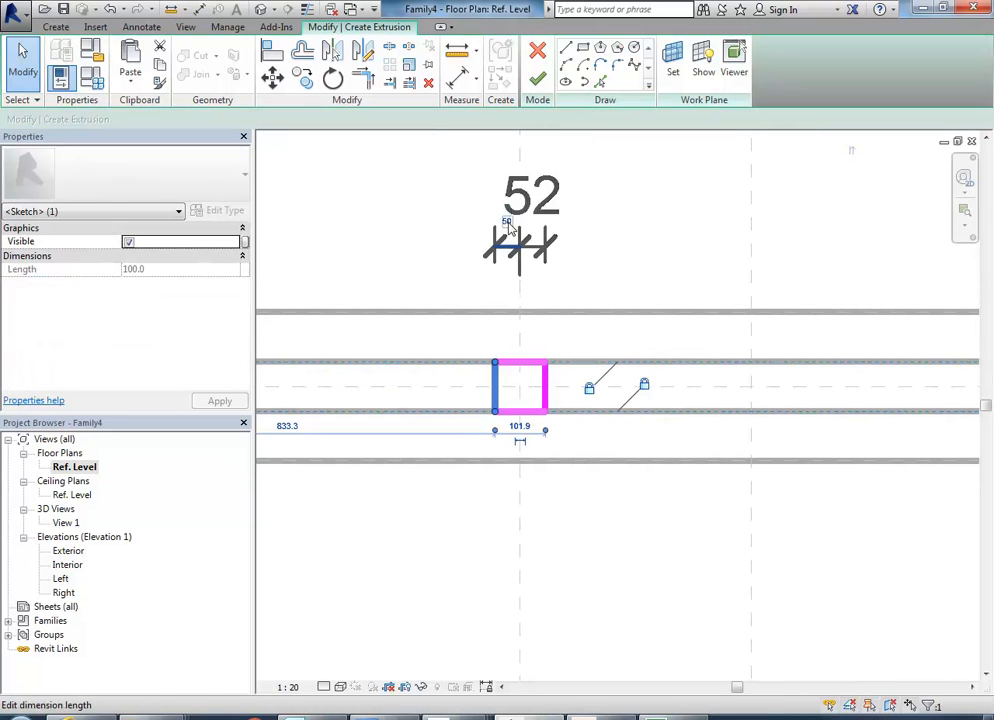
{"action": "left_click", "coordinate": [545, 384]}
{"action": "left_click", "coordinate": [532, 222]}
{"action": "type", "text": "50"}
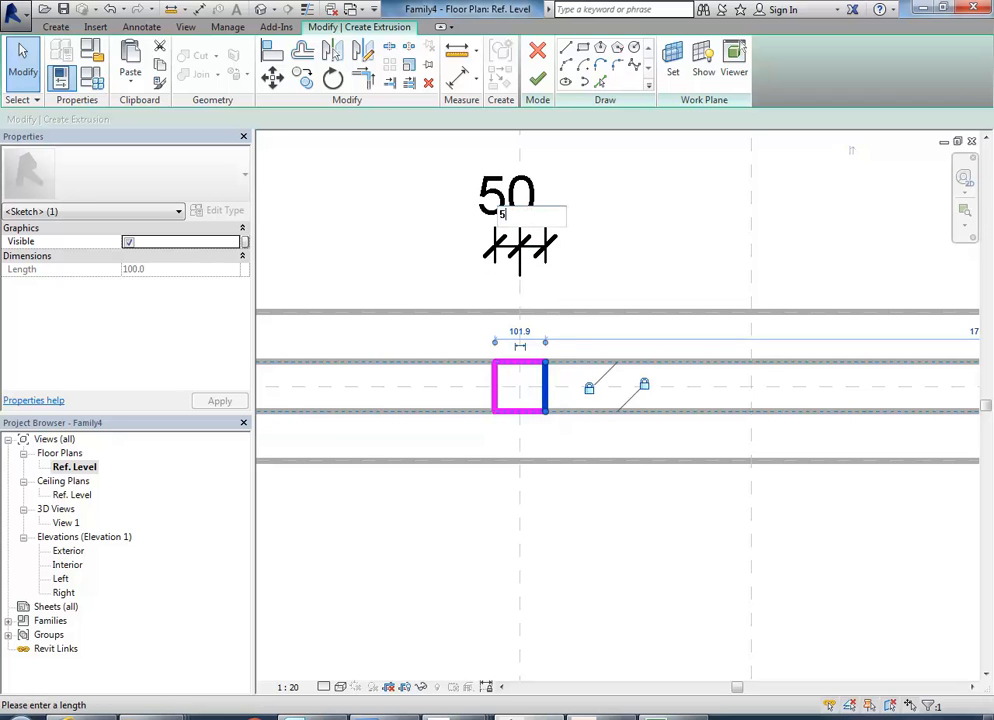
{"action": "key", "text": "Return"}
Finish the mullion sketch, keeping the extrusion end at 50 mm and the start at -50 mm.
{"action": "left_click", "coordinate": [600, 266]}
{"action": "left_click", "coordinate": [540, 258]}
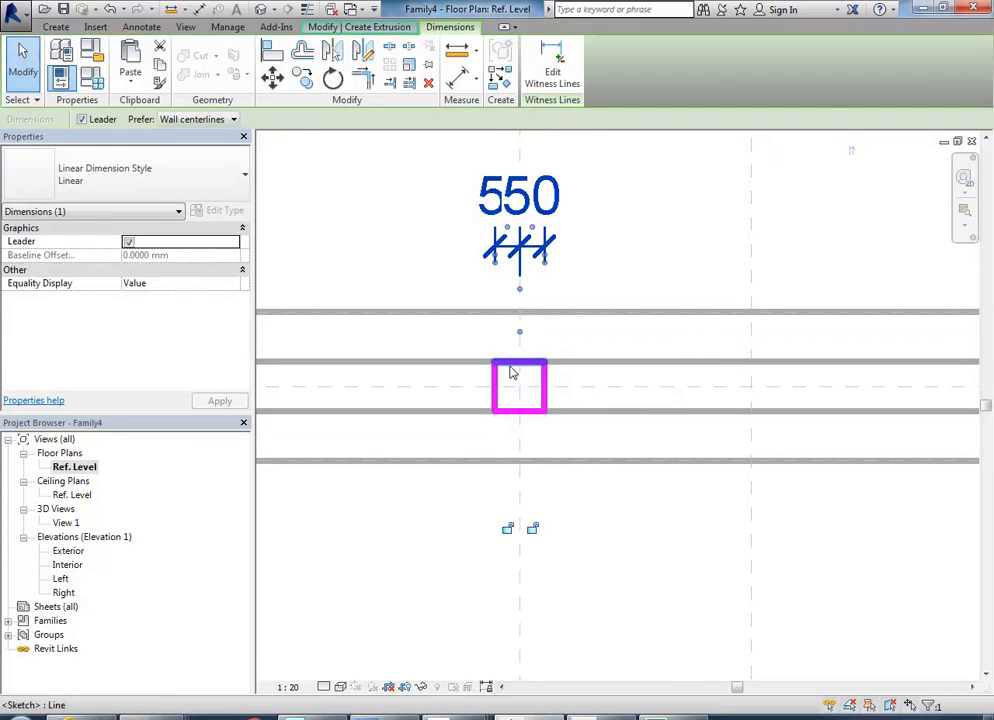
{"action": "scroll", "coordinate": [510, 372], "scroll_direction": "down", "scroll_amount": 2}
{"action": "left_click", "coordinate": [550, 500]}
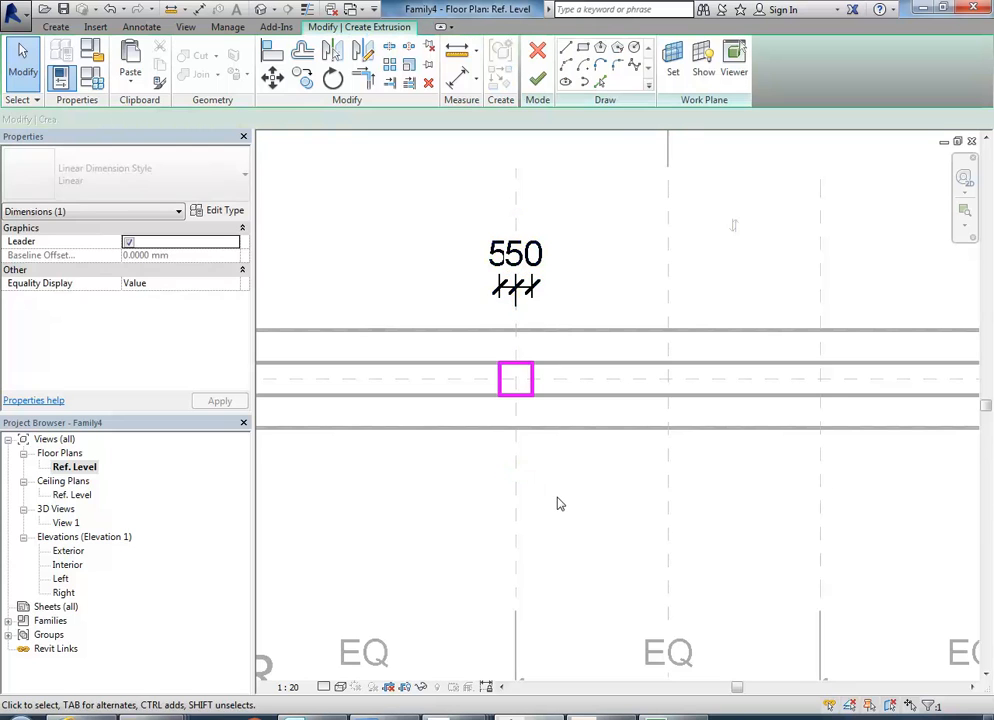
{"action": "scroll", "coordinate": [555, 500], "scroll_direction": "down", "scroll_amount": 2}
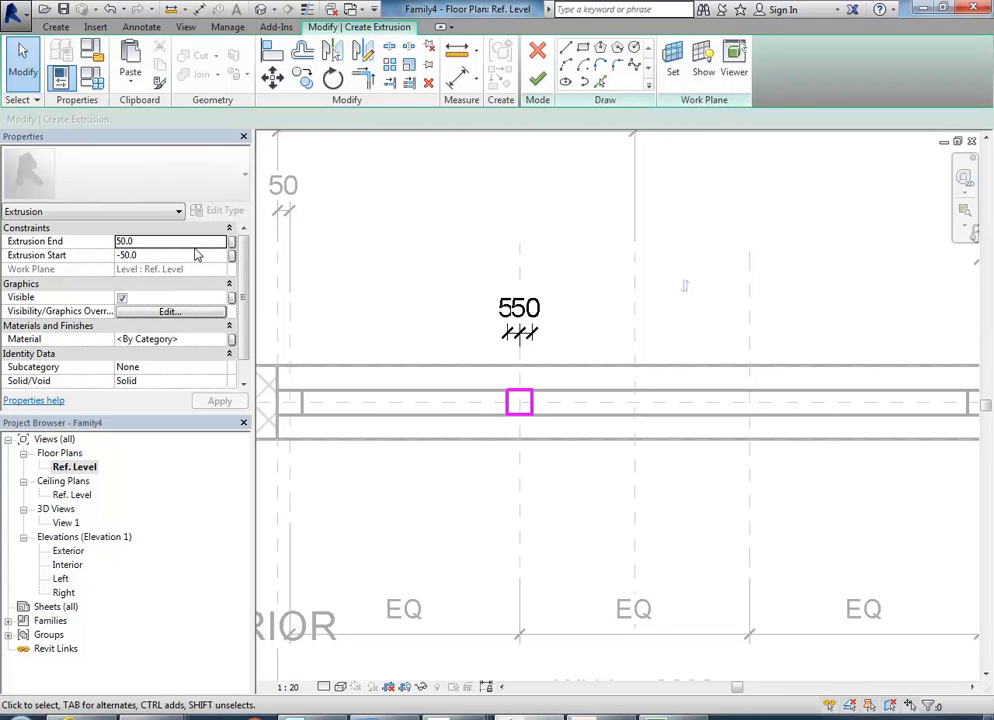
{"action": "left_click", "coordinate": [537, 78]}
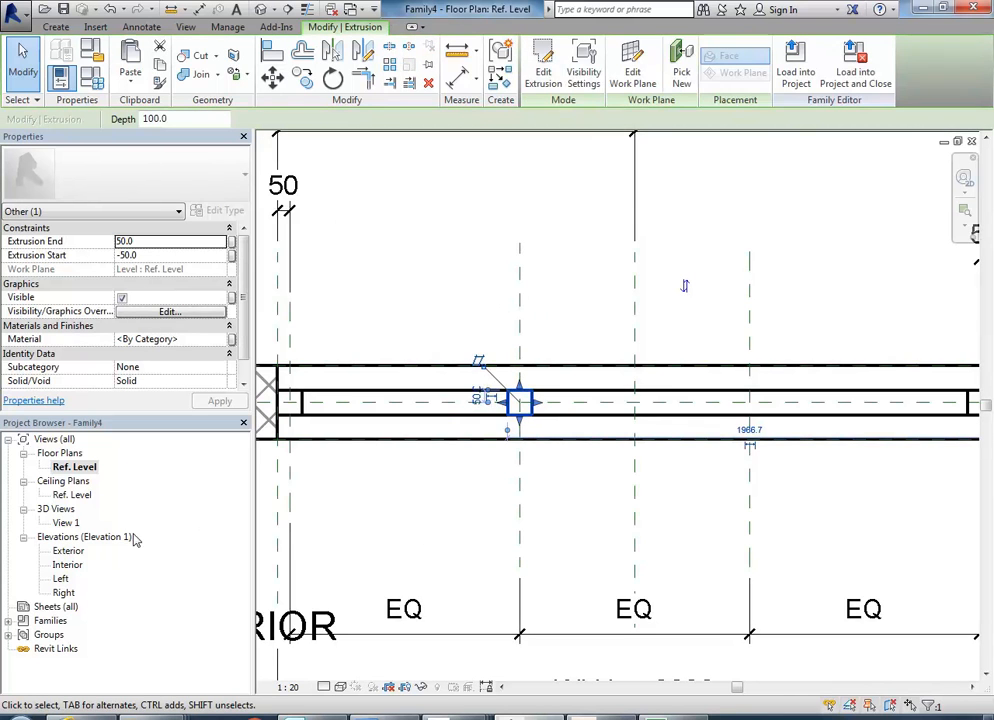
Open the 3D view View 1 and examine the new mullion extrusion's position relative to the window frame.
{"action": "left_click", "coordinate": [66, 523]}
{"action": "double_click", "coordinate": [66, 523]}
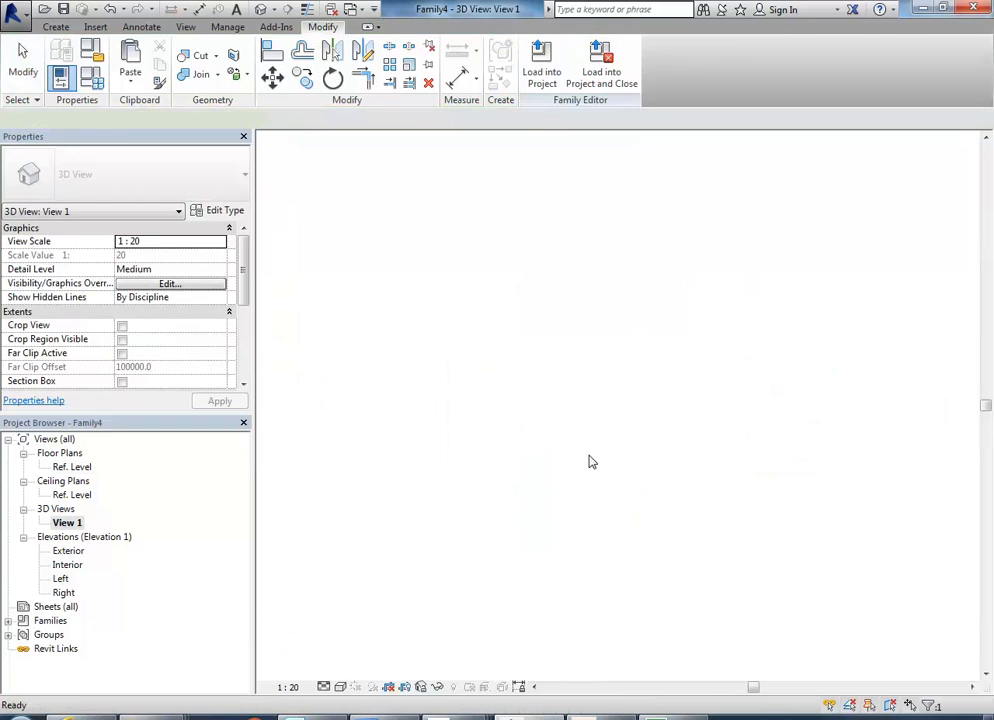
{"action": "scroll", "coordinate": [508, 472], "scroll_direction": "down", "scroll_amount": 5}
{"action": "middle_click_drag", "start_coordinate": [518, 480], "coordinate": [541, 397]}
{"action": "scroll", "coordinate": [599, 484], "scroll_direction": "up", "scroll_amount": 4}
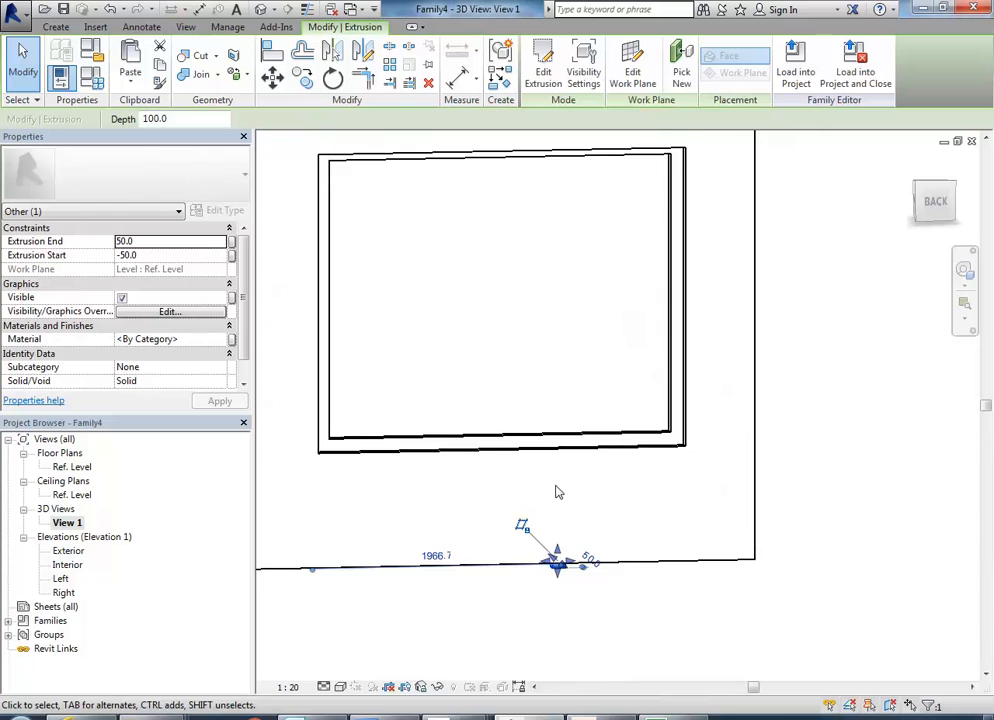
Stretch the mullion vertically between the window frame's inner edges, with the extrusion end at 3190 mm and the start at 1000 mm.
{"action": "scroll", "coordinate": [597, 617], "scroll_direction": "up", "scroll_amount": 5}
{"action": "scroll", "coordinate": [567, 462], "scroll_direction": "down", "scroll_amount": 5}
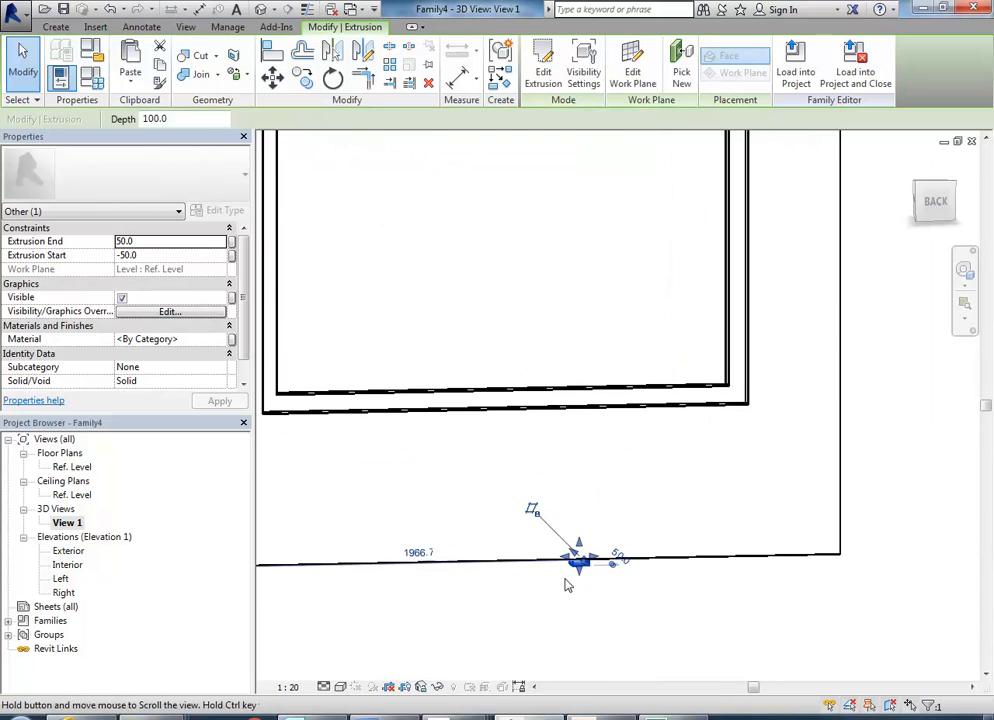
{"action": "left_click_drag", "start_coordinate": [573, 565], "coordinate": [578, 158]}
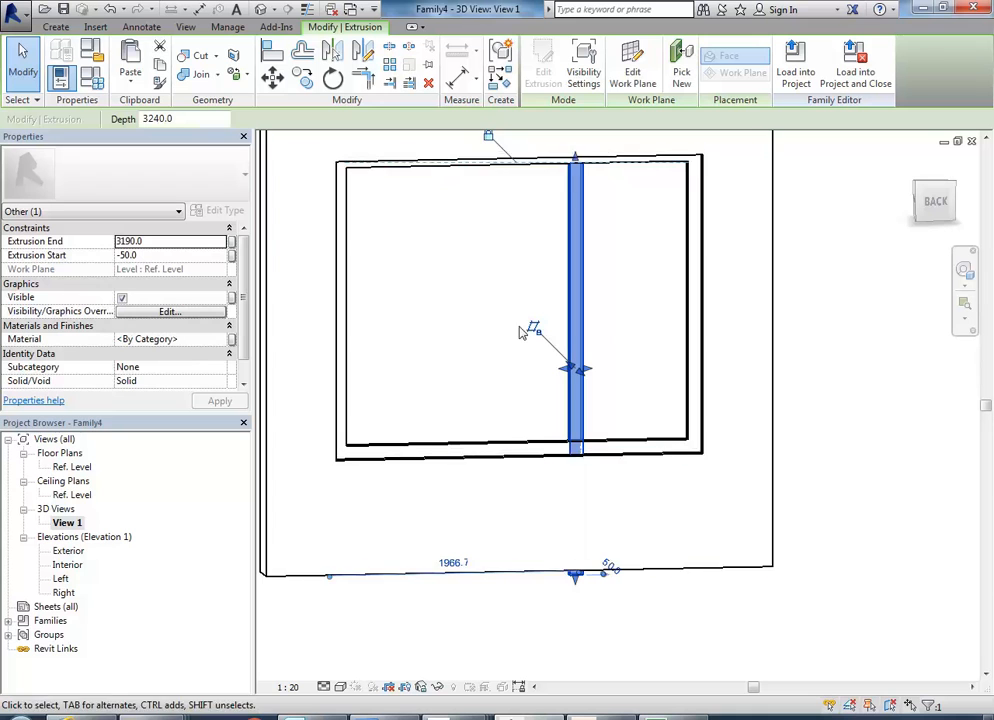
{"action": "left_click_drag", "start_coordinate": [575, 576], "coordinate": [550, 445]}
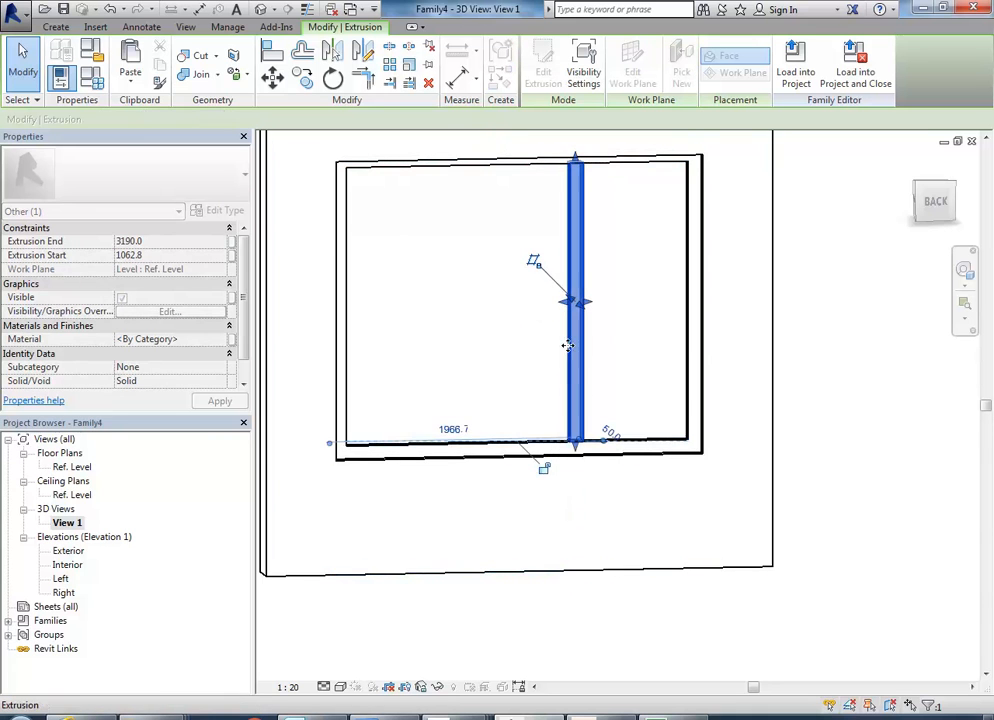
{"action": "left_click", "coordinate": [498, 371]}
{"action": "scroll", "coordinate": [475, 343], "scroll_direction": "down", "scroll_amount": 1}
{"action": "middle_click_drag", "start_coordinate": [477, 344], "coordinate": [491, 352]}
{"action": "scroll", "coordinate": [505, 322], "scroll_direction": "up", "scroll_amount": 2}
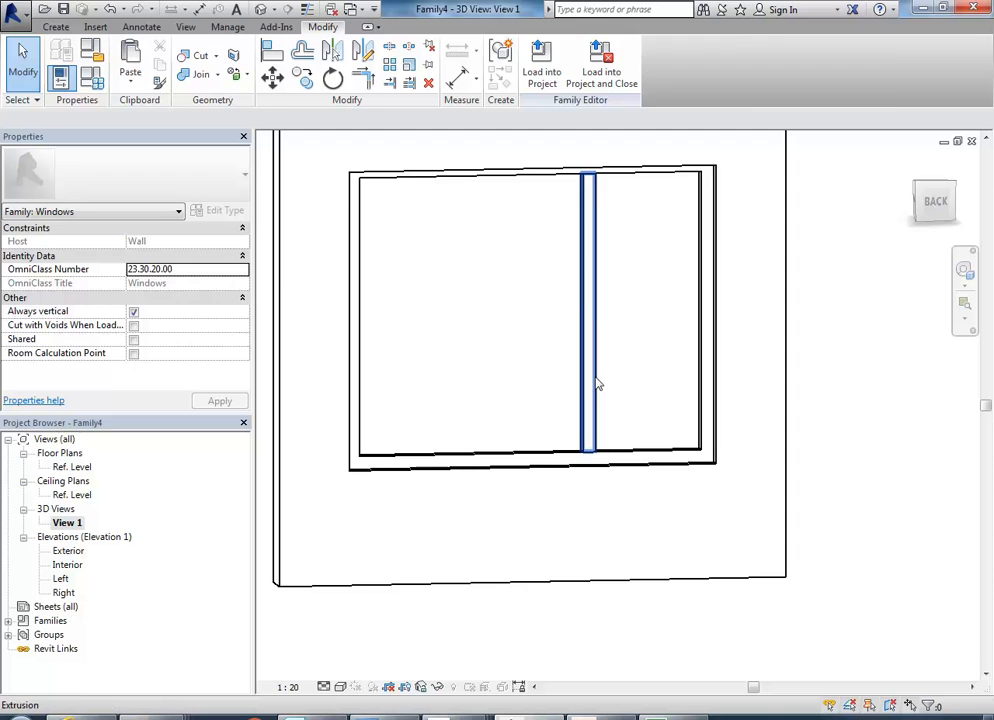
In the Ref. Level floor plan, copy the mullion from the left division plane to the right division plane.
{"action": "left_click", "coordinate": [582, 425]}
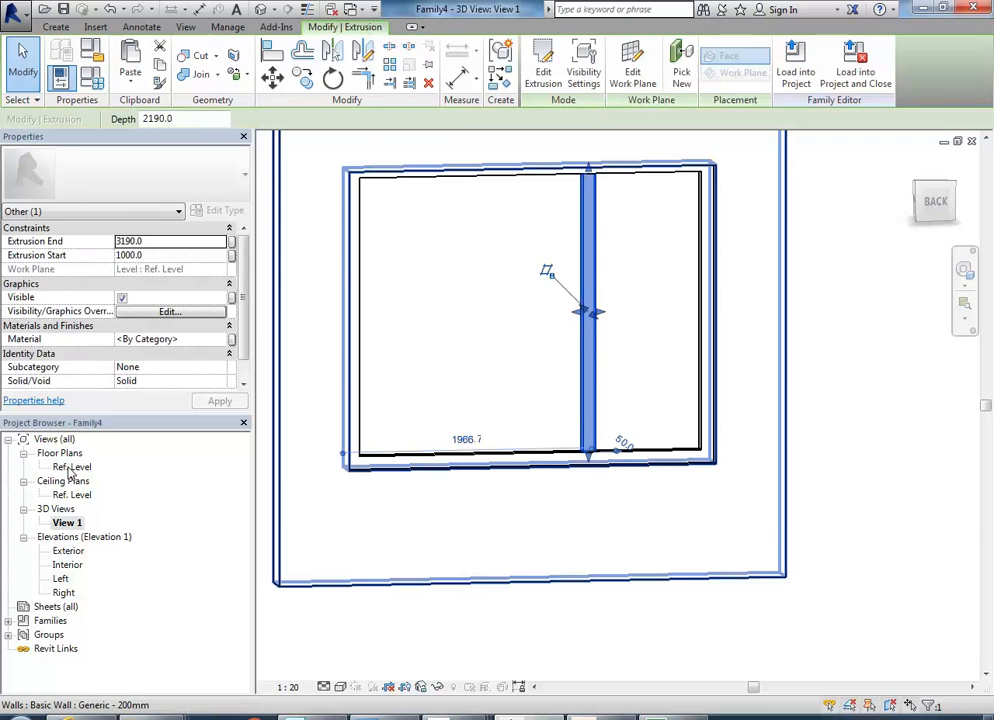
{"action": "double_click", "coordinate": [72, 467]}
{"action": "middle_click_drag", "start_coordinate": [446, 314], "coordinate": [371, 317]}
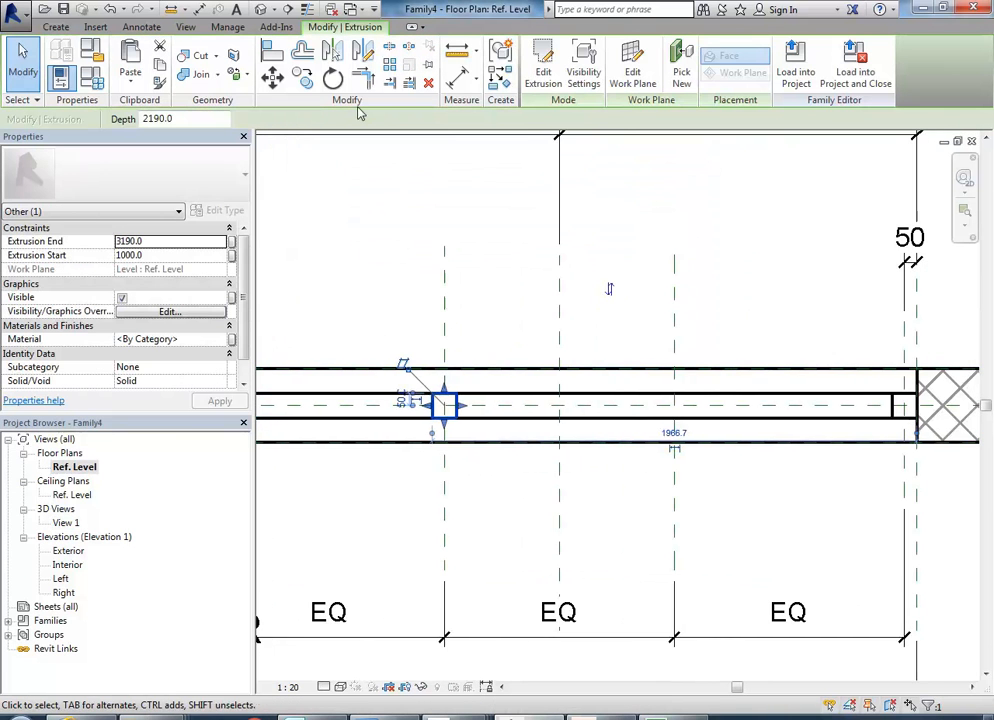
{"action": "left_click", "coordinate": [303, 80]}
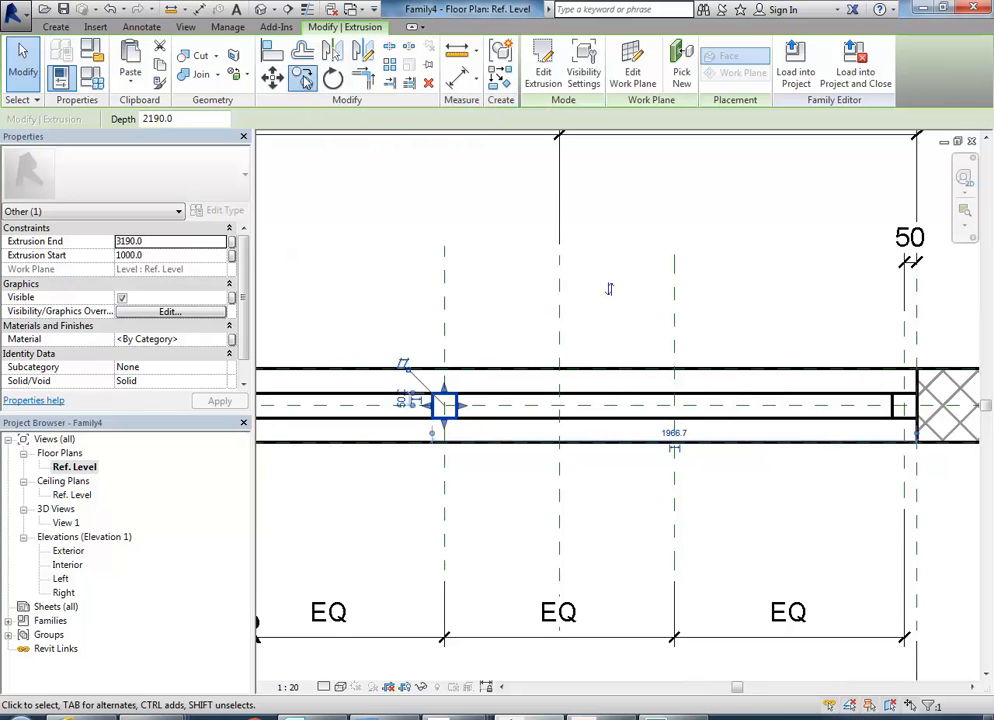
{"action": "left_click", "coordinate": [447, 338]}
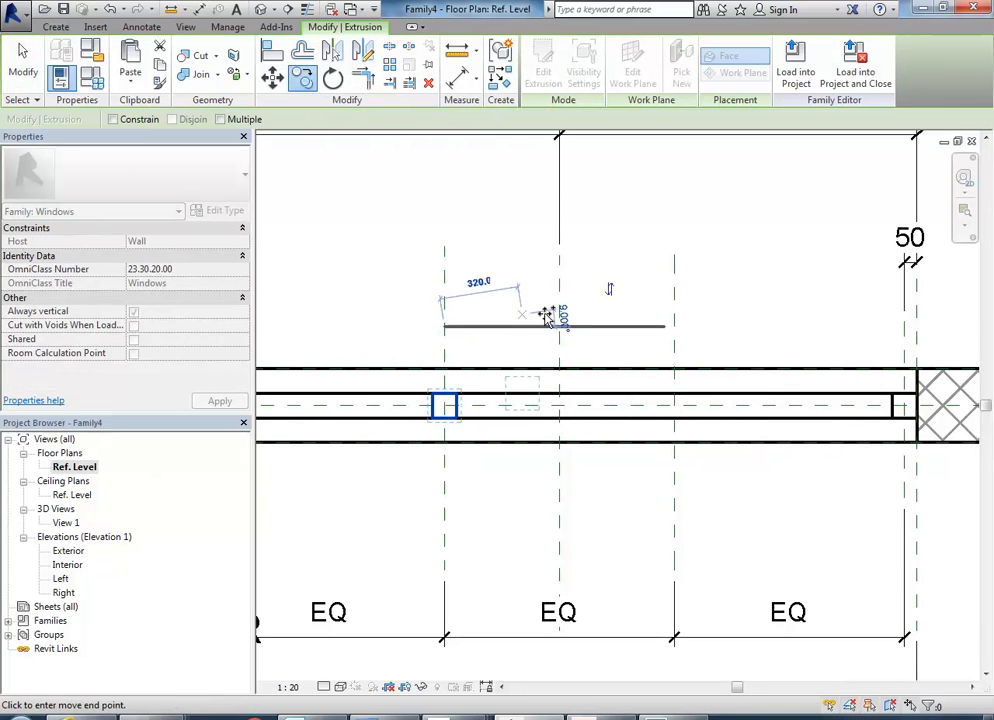
{"action": "left_click", "coordinate": [673, 327]}
{"action": "left_click", "coordinate": [725, 430]}
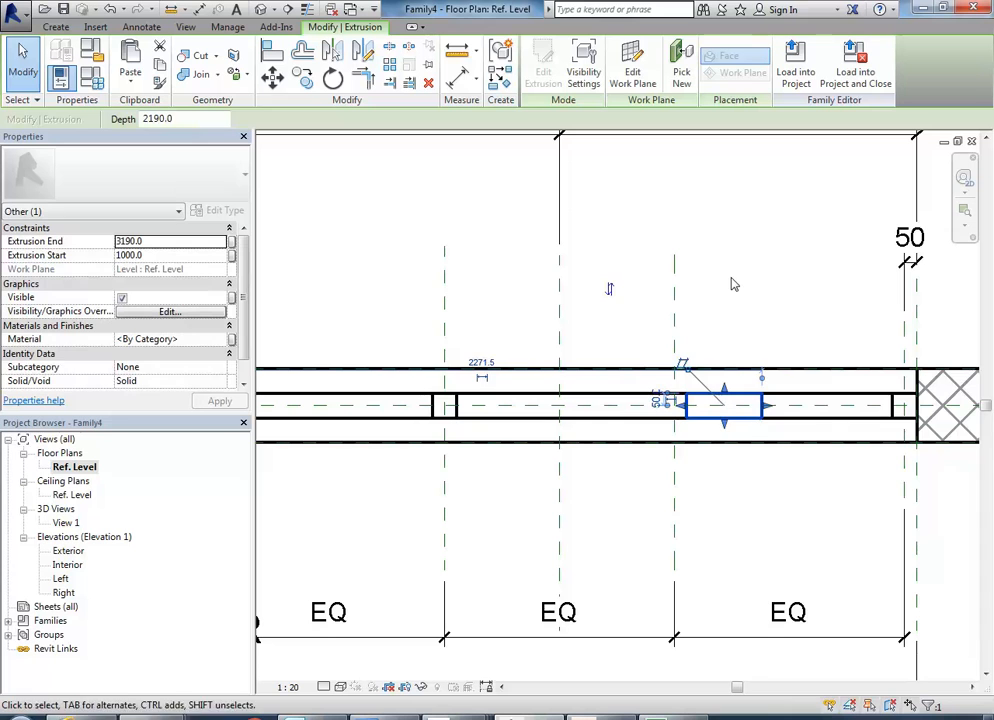
Edit the copied mullion's extrusion sketch and delete the 305 dimension above its rectangle.
{"action": "scroll", "coordinate": [670, 405], "scroll_direction": "up", "scroll_amount": 3}
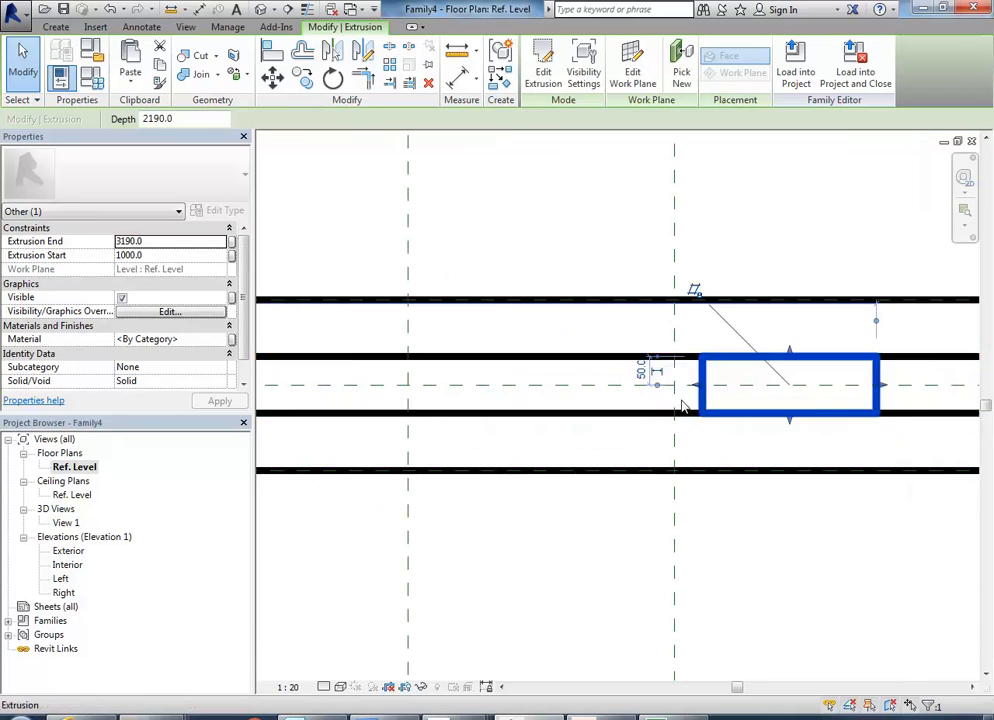
{"action": "middle_click_drag", "start_coordinate": [708, 406], "coordinate": [588, 406]}
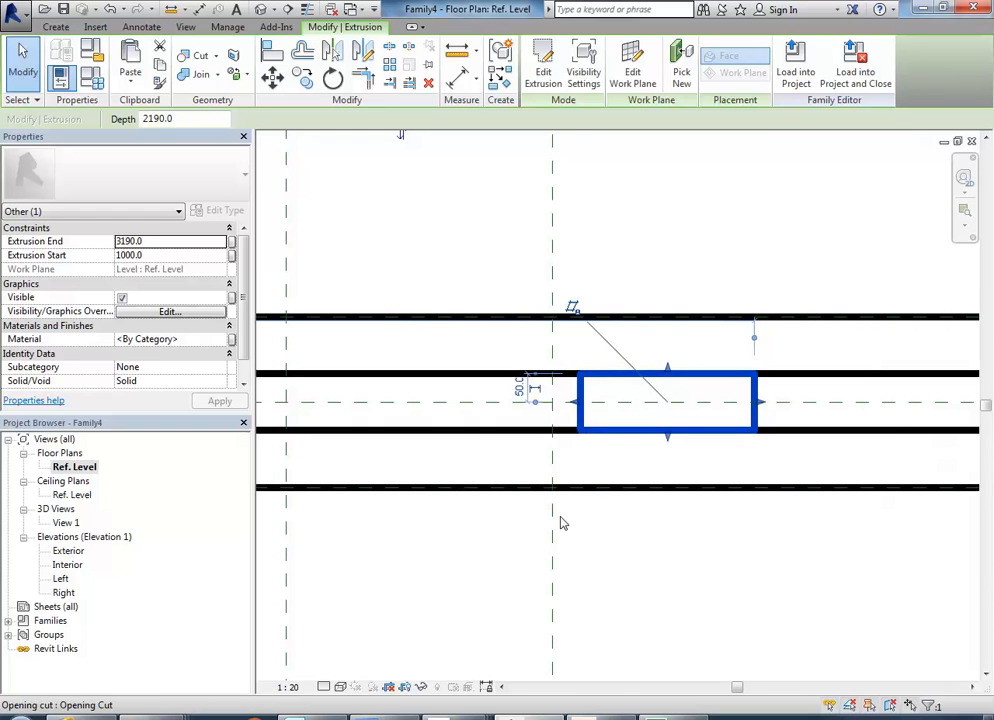
{"action": "left_click", "coordinate": [539, 62]}
{"action": "scroll", "coordinate": [564, 268], "scroll_direction": "down", "scroll_amount": 2}
{"action": "middle_click_drag", "start_coordinate": [563, 268], "coordinate": [554, 347]}
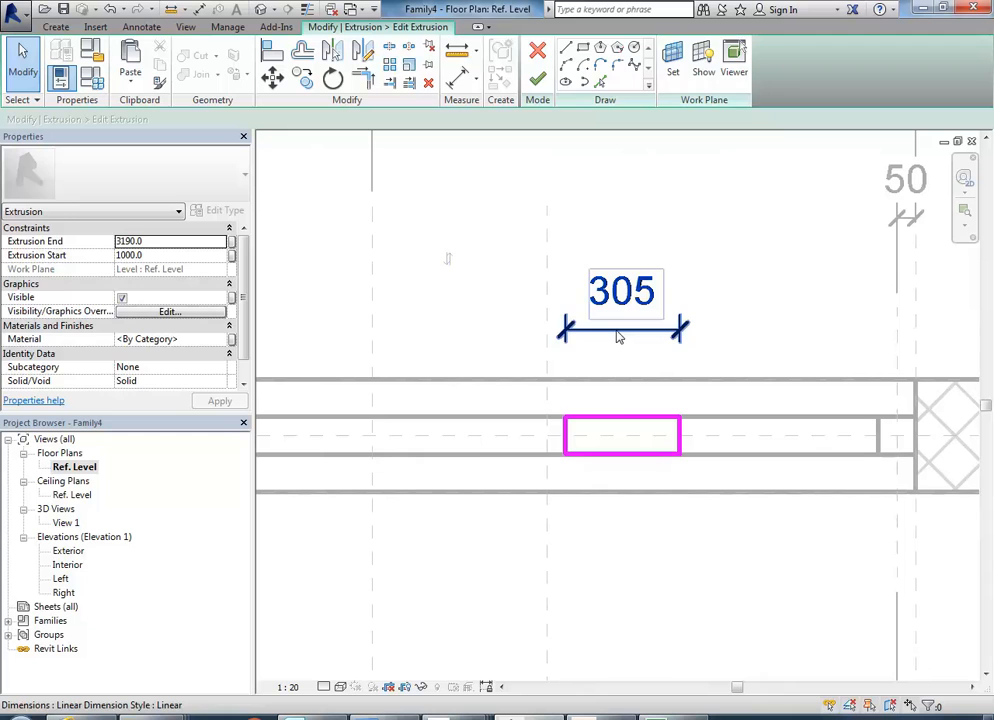
{"action": "left_click", "coordinate": [620, 336]}
{"action": "key", "text": "Delete"}
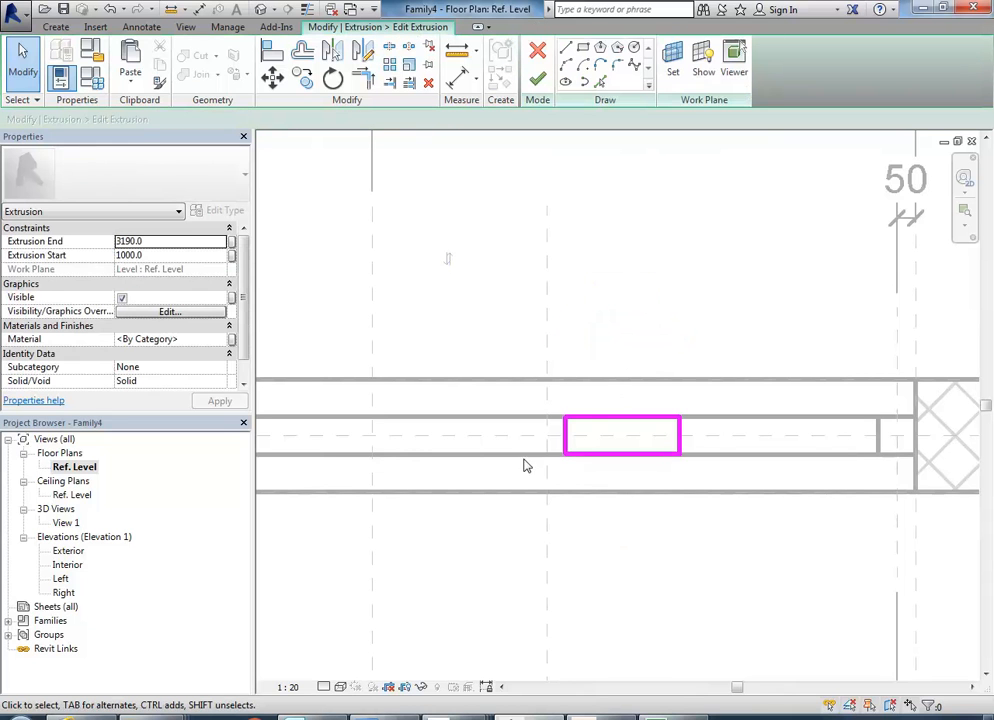
Move the rectangle's right edge across the right division plane so the rectangle straddles it, about 115 mm wide.
{"action": "left_click", "coordinate": [679, 436]}
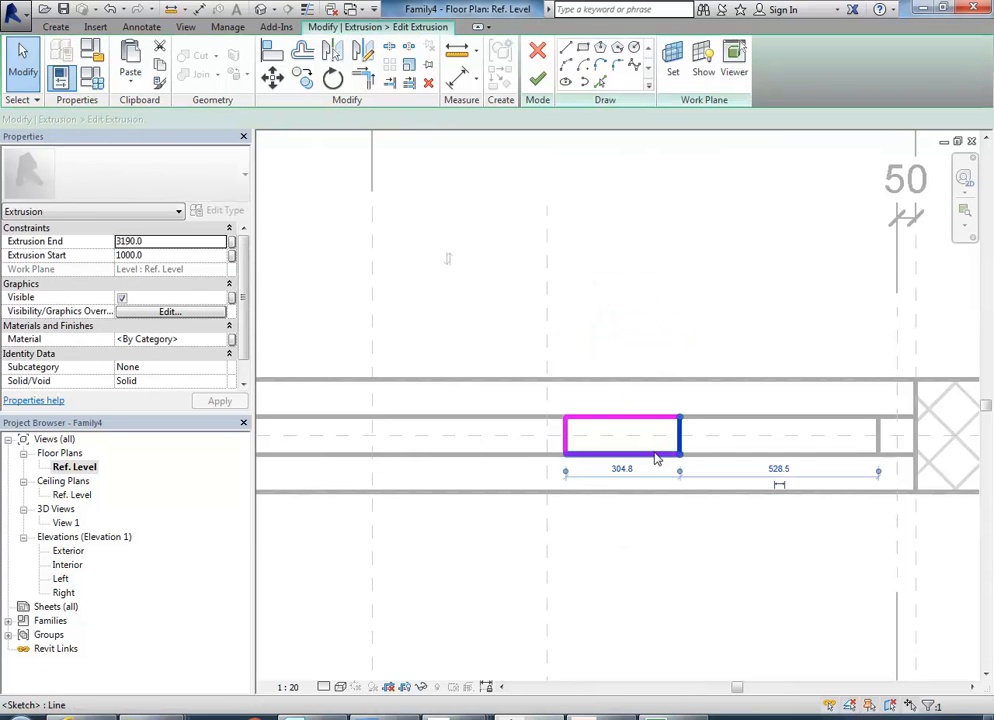
{"action": "scroll", "coordinate": [650, 452], "scroll_direction": "up", "scroll_amount": 2}
{"action": "left_click_drag", "start_coordinate": [705, 432], "coordinate": [389, 430]}
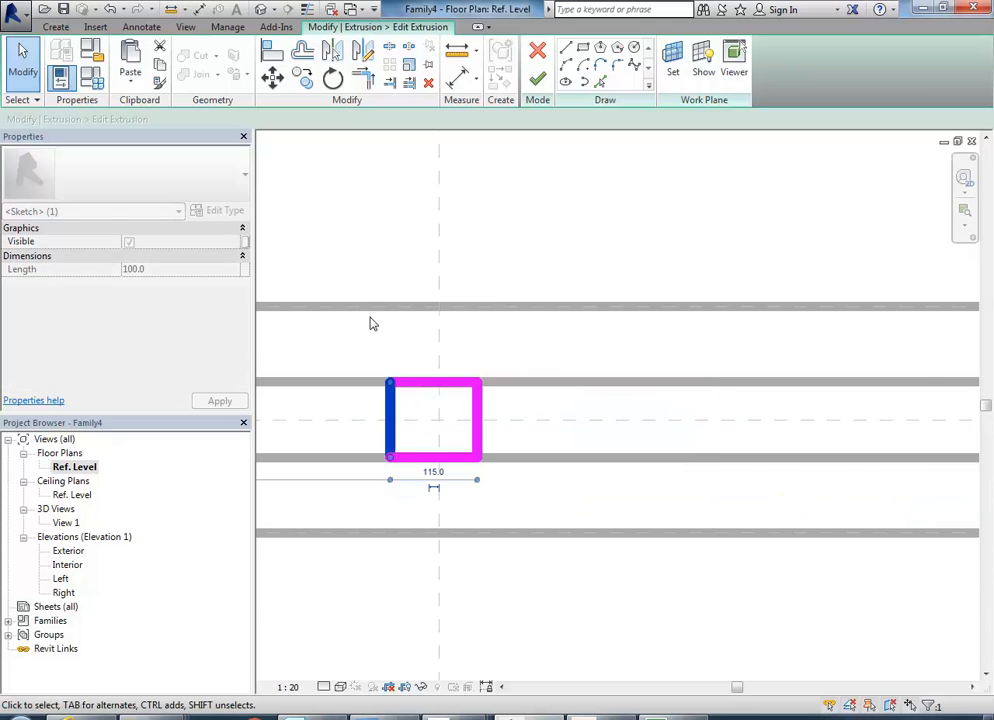
{"action": "scroll", "coordinate": [402, 357], "scroll_direction": "down", "scroll_amount": 2}
{"action": "left_click", "coordinate": [398, 356]}
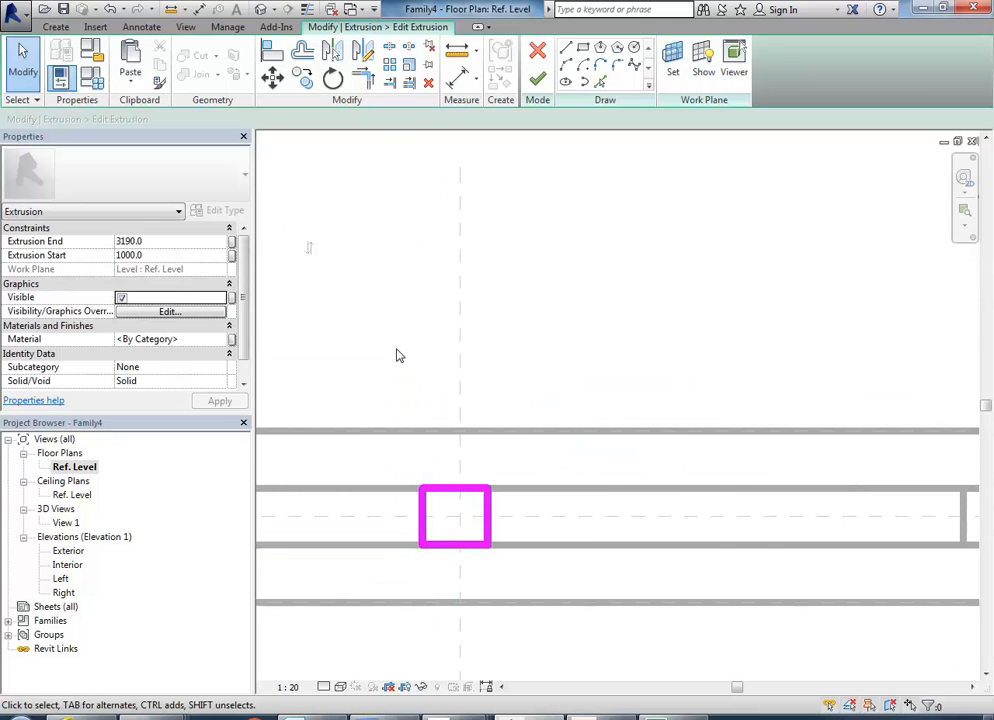
Add a continuous aligned dimension through the copied rectangle's left edge, the right division plane and the rectangle's right edge.
{"action": "left_click", "coordinate": [457, 79]}
{"action": "left_click", "coordinate": [443, 508]}
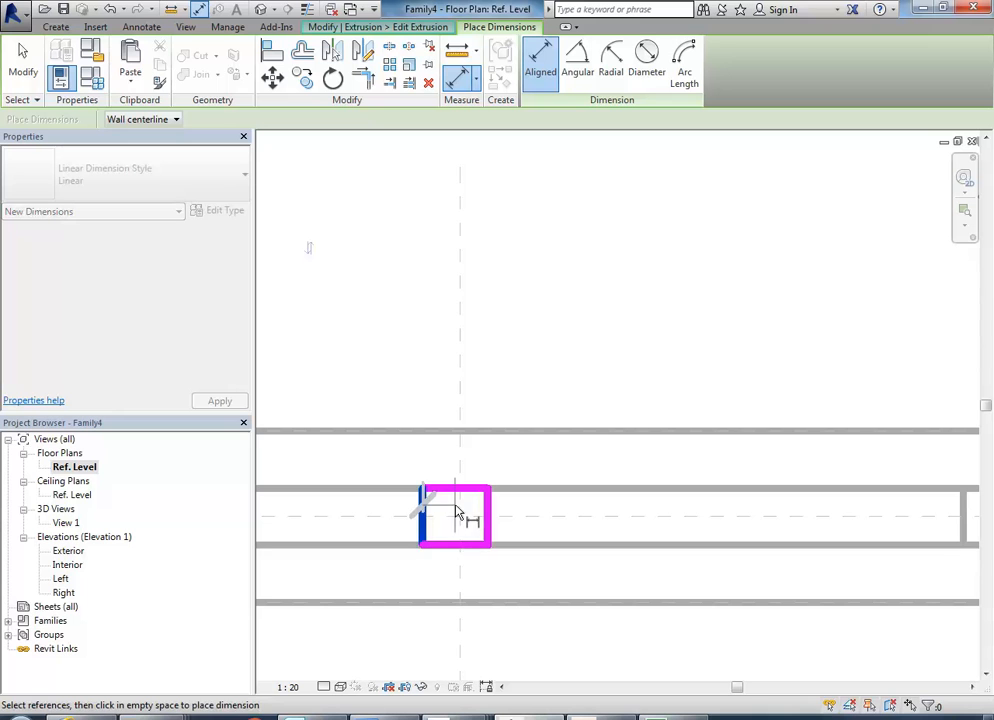
{"action": "left_click", "coordinate": [466, 523]}
{"action": "left_click", "coordinate": [488, 512]}
{"action": "left_click", "coordinate": [537, 330]}
{"action": "scroll", "coordinate": [535, 340], "scroll_direction": "down", "scroll_amount": 2}
{"action": "right_click", "coordinate": [416, 273]}
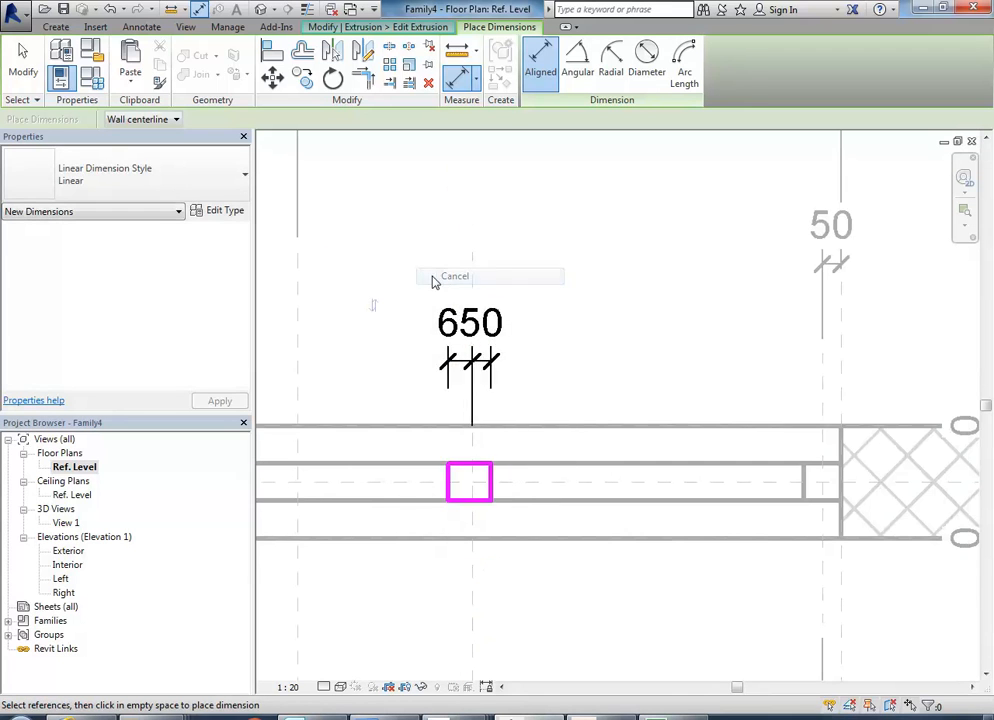
{"action": "left_click", "coordinate": [450, 279]}
Set the distance from the copied rectangle's left edge to the right division plane to 50 mm.
{"action": "scroll", "coordinate": [435, 443], "scroll_direction": "up", "scroll_amount": 2}
{"action": "left_click", "coordinate": [466, 490]}
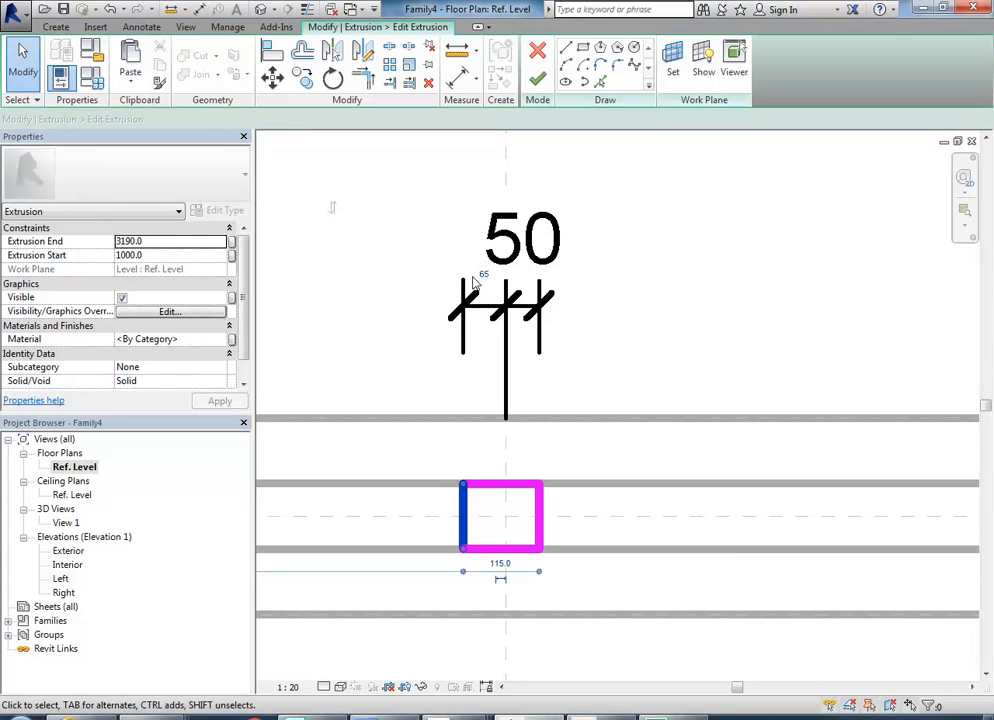
{"action": "left_click", "coordinate": [478, 274]}
{"action": "key", "text": "Return"}
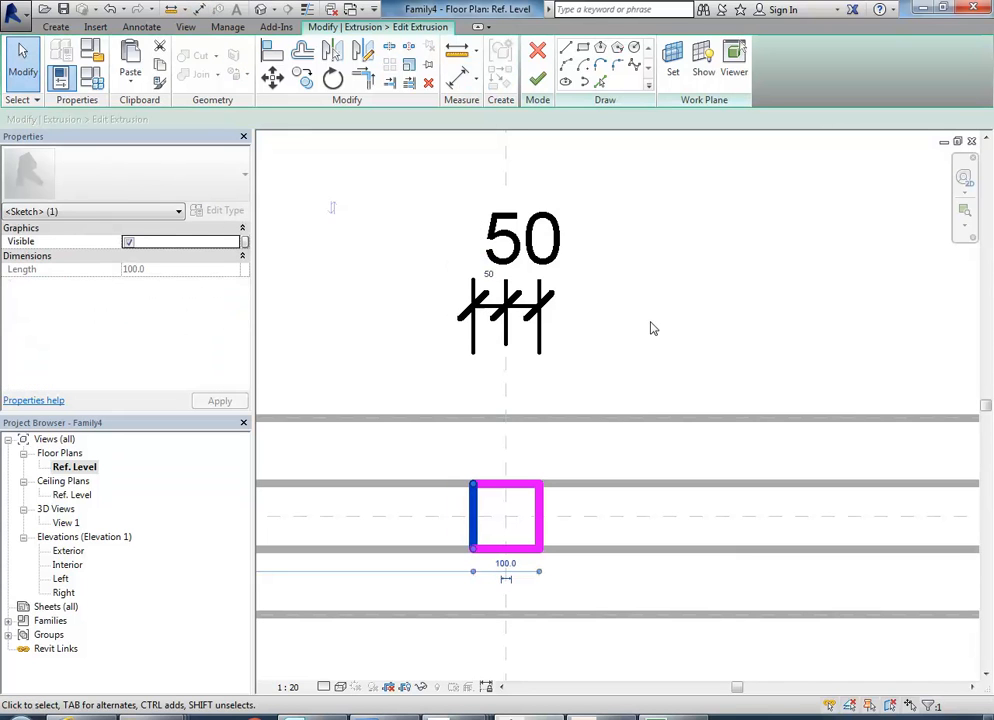
{"action": "left_click", "coordinate": [650, 323]}
Lock both 50 mm segments of the dimension between the rectangle's edges and the right division plane.
{"action": "left_click", "coordinate": [537, 334]}
{"action": "scroll", "coordinate": [520, 374], "scroll_direction": "down", "scroll_amount": 2}
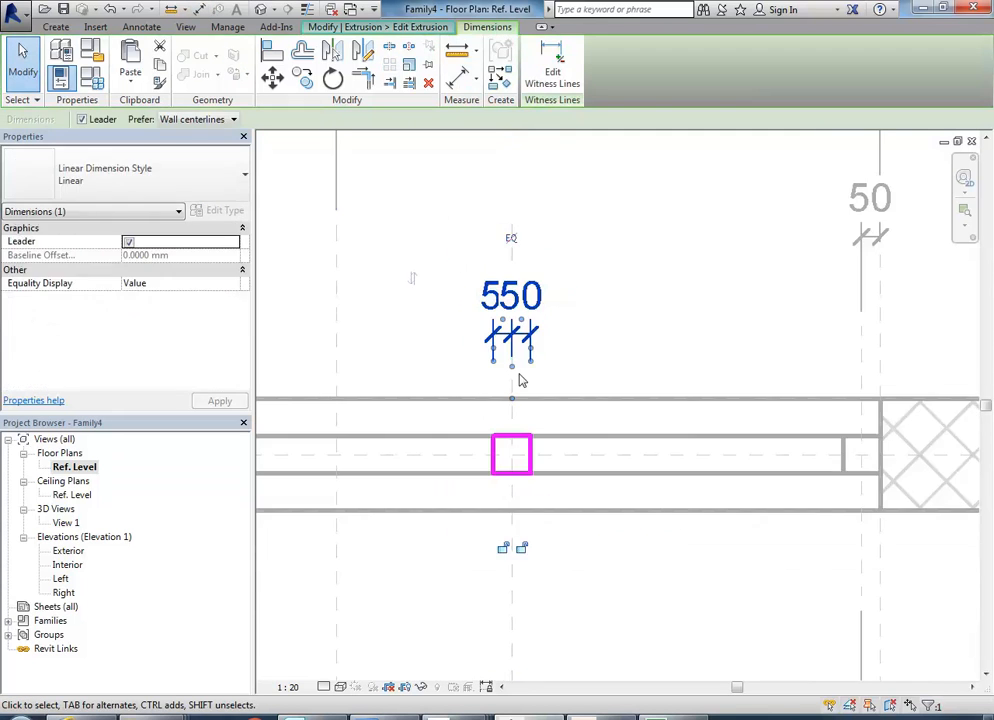
{"action": "left_click", "coordinate": [502, 548]}
{"action": "left_click", "coordinate": [556, 557]}
{"action": "scroll", "coordinate": [549, 477], "scroll_direction": "down", "scroll_amount": 4}
{"action": "middle_click_drag", "start_coordinate": [521, 428], "coordinate": [536, 428]}
{"action": "scroll", "coordinate": [536, 428], "scroll_direction": "up", "scroll_amount": 1}
{"action": "scroll", "coordinate": [521, 457], "scroll_direction": "up", "scroll_amount": 3}
Check the rectangle's upper and lower edges, finish the copied mullion's sketch and open the 3D view View 1.
{"action": "left_click", "coordinate": [556, 459]}
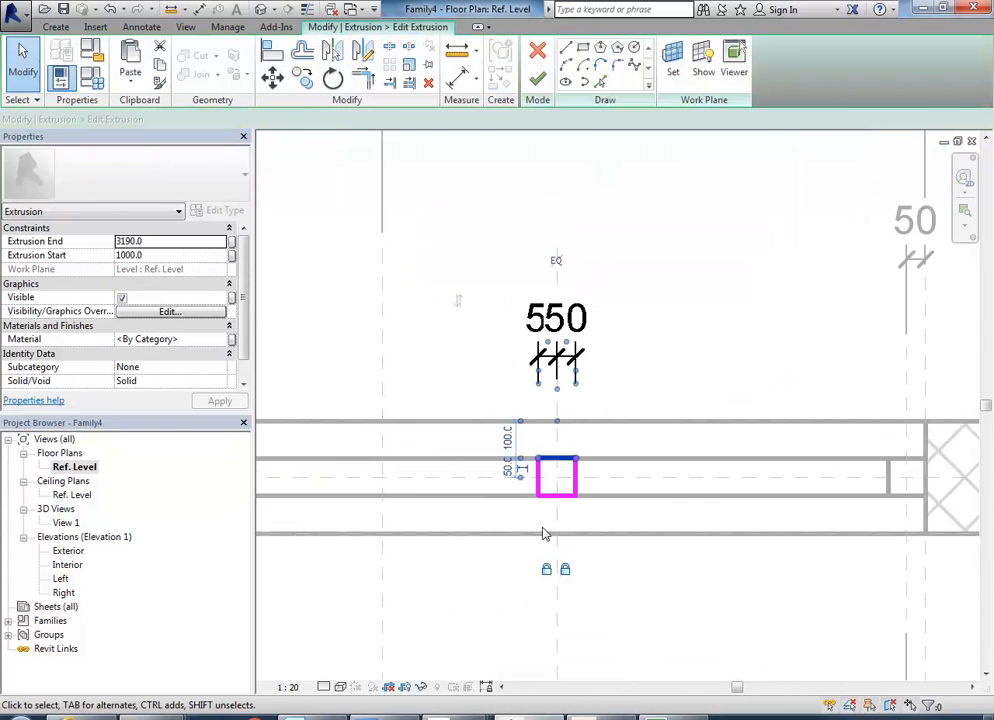
{"action": "left_click", "coordinate": [551, 497]}
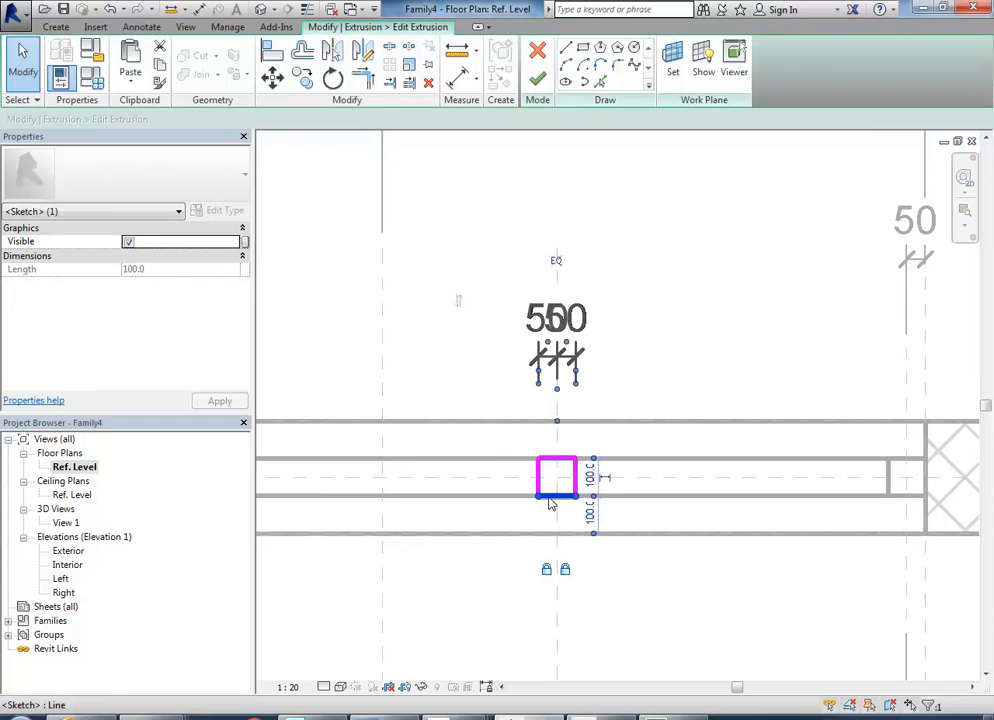
{"action": "scroll", "coordinate": [472, 472], "scroll_direction": "down", "scroll_amount": 4}
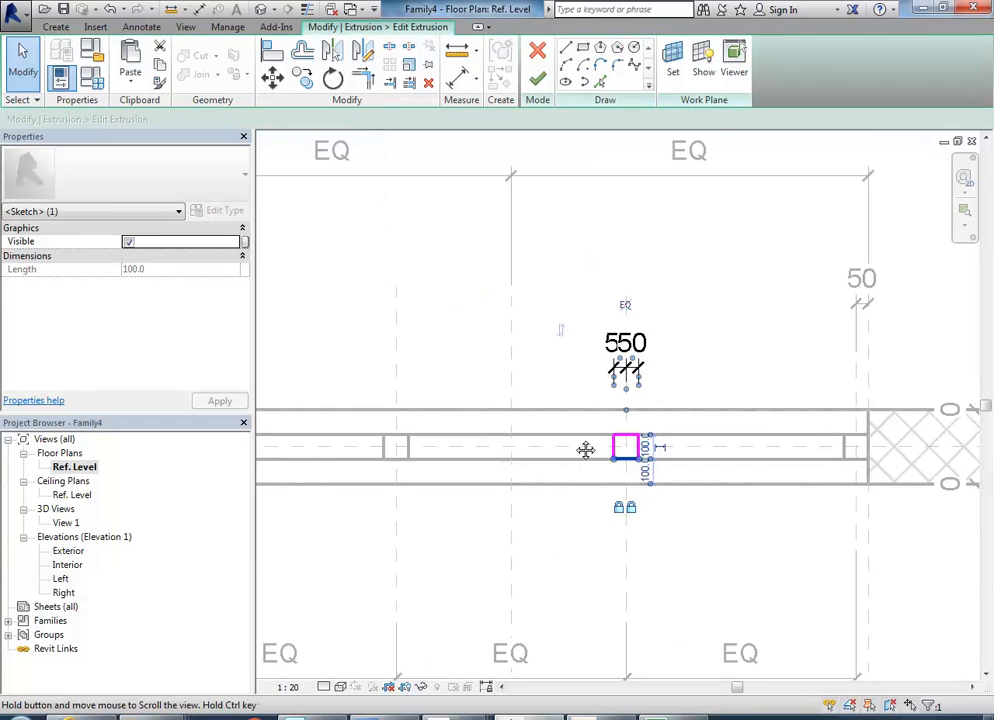
{"action": "left_click", "coordinate": [556, 557]}
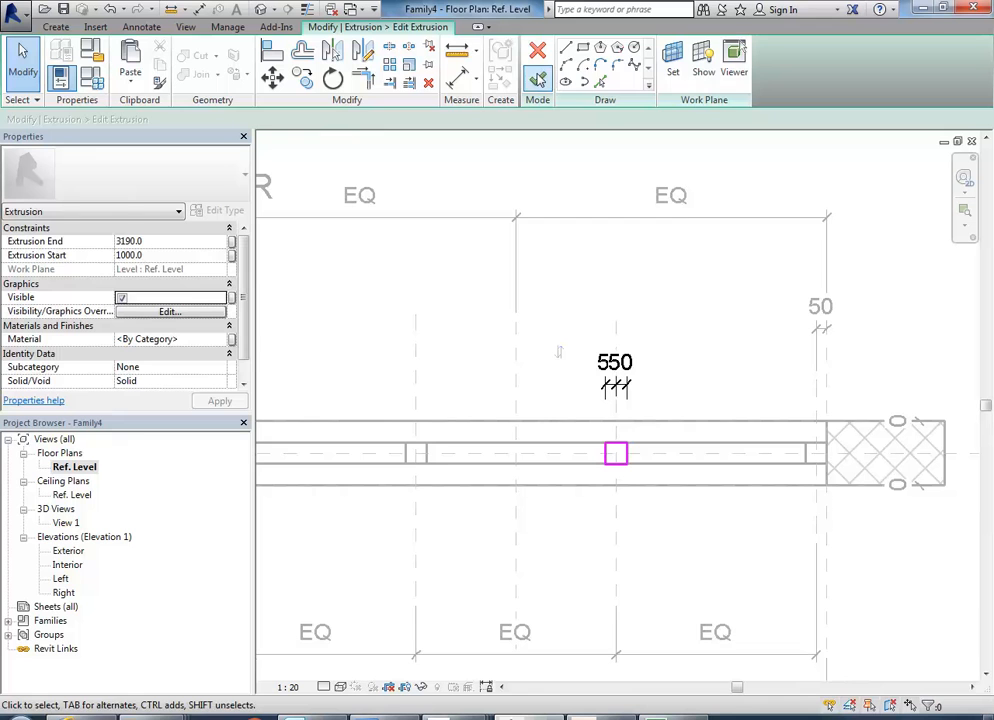
{"action": "left_click", "coordinate": [537, 78]}
{"action": "left_click", "coordinate": [573, 542]}
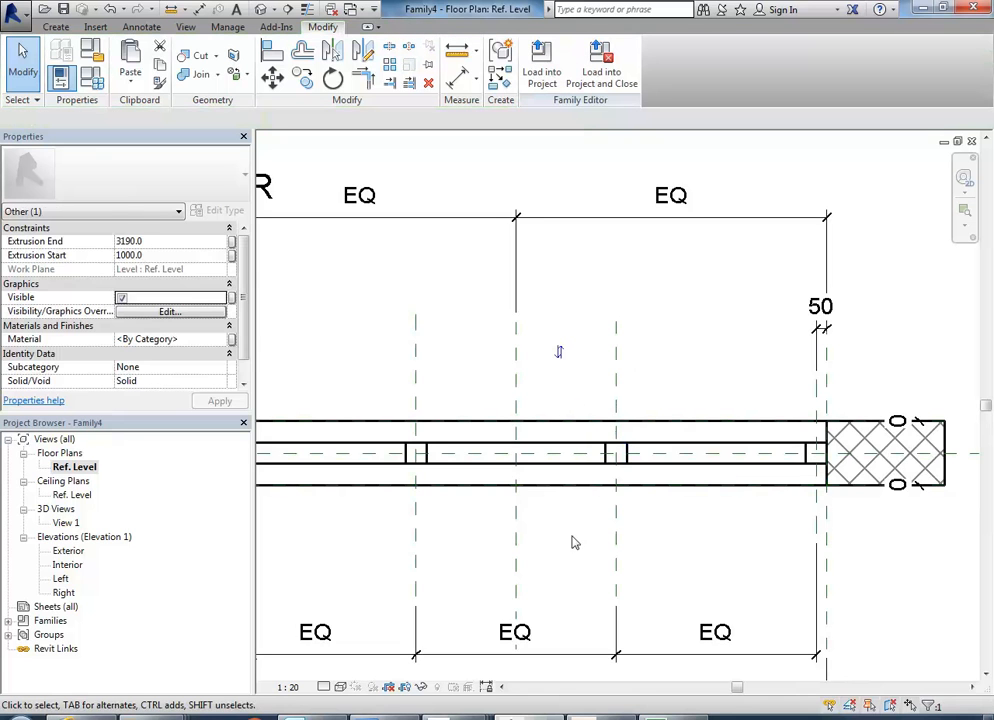
{"action": "double_click", "coordinate": [62, 523]}
{"action": "middle_click_drag", "start_coordinate": [661, 472], "coordinate": [441, 362], "text": "shift"}
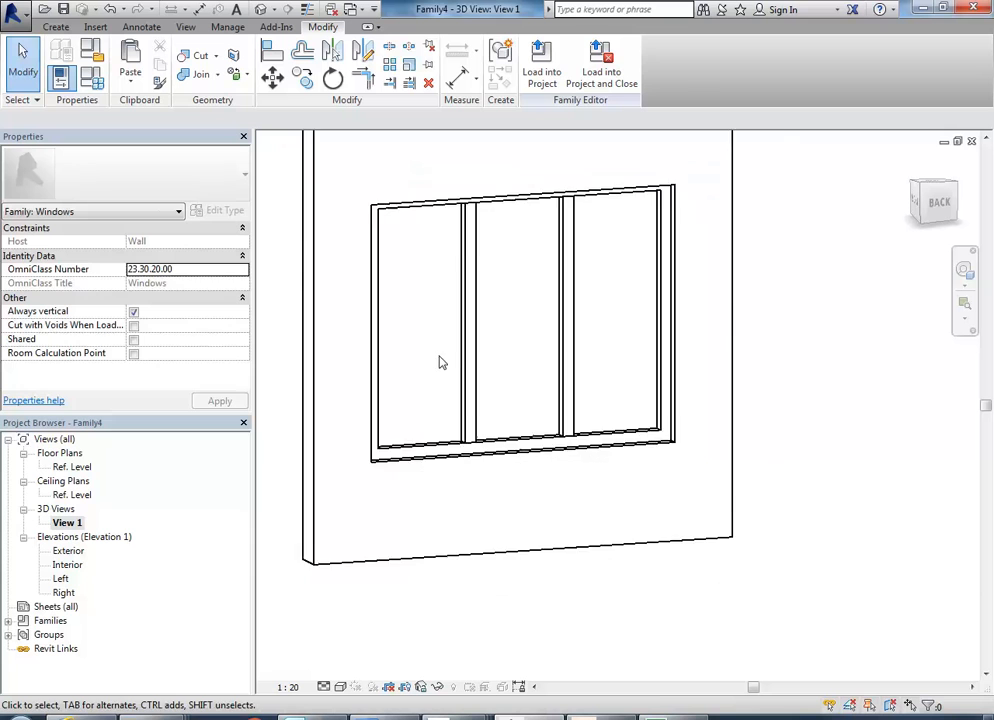
Test the family by applying a Width of 3500 mm in its family types, and close the dialog.
{"action": "left_click", "coordinate": [91, 84]}
{"action": "left_click_drag", "start_coordinate": [194, 120], "coordinate": [208, 97]}
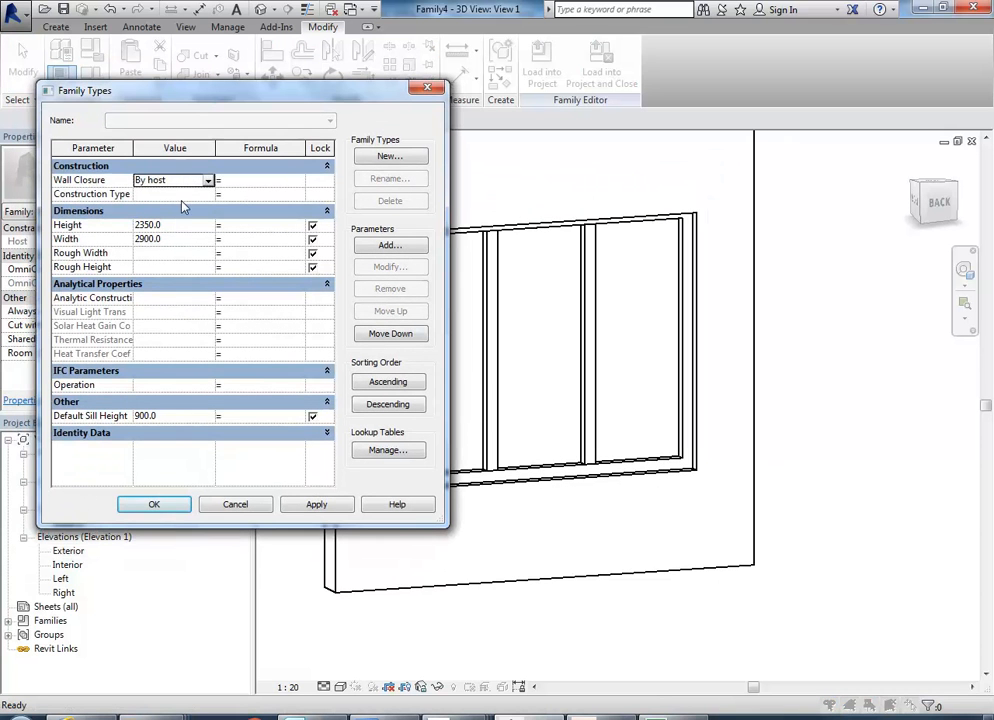
{"action": "left_click", "coordinate": [176, 236]}
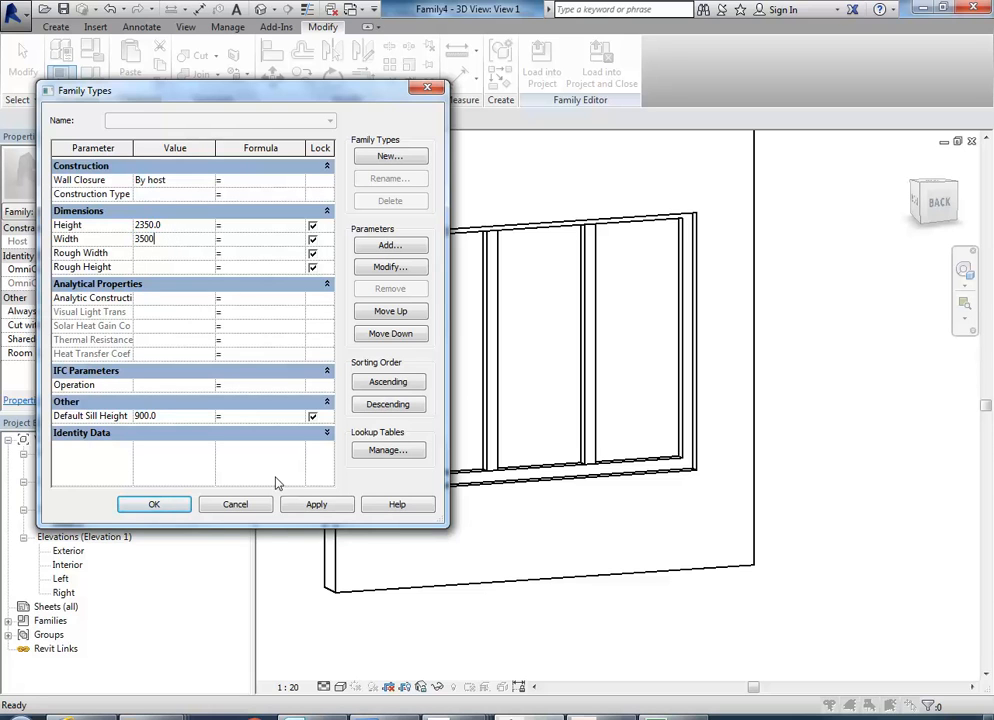
{"action": "left_click", "coordinate": [331, 511]}
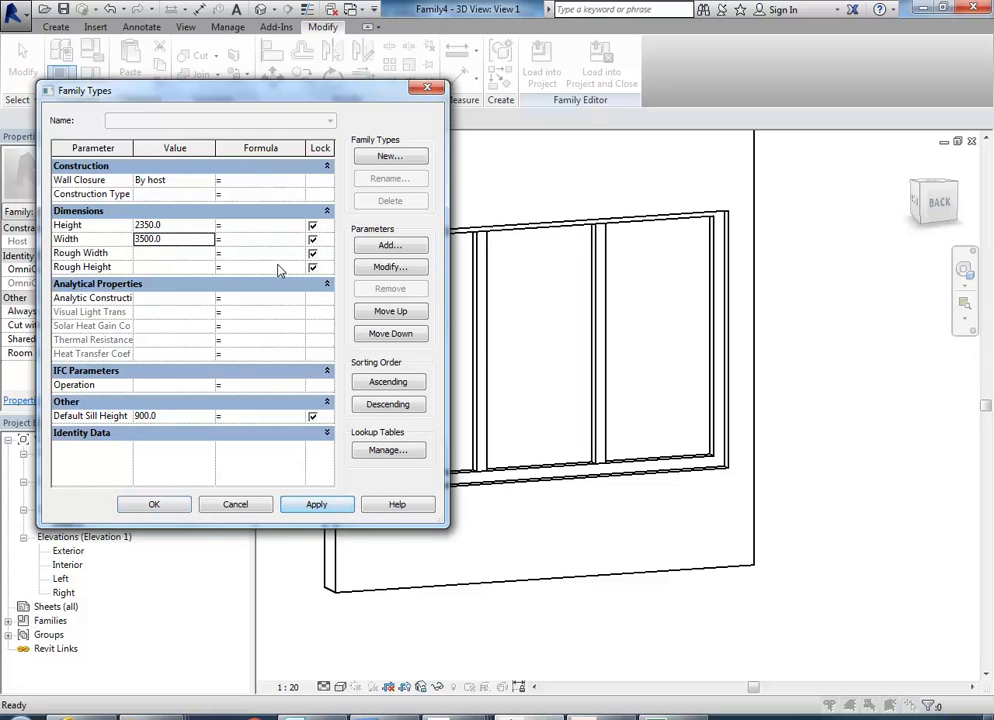
{"action": "left_click", "coordinate": [234, 505]}
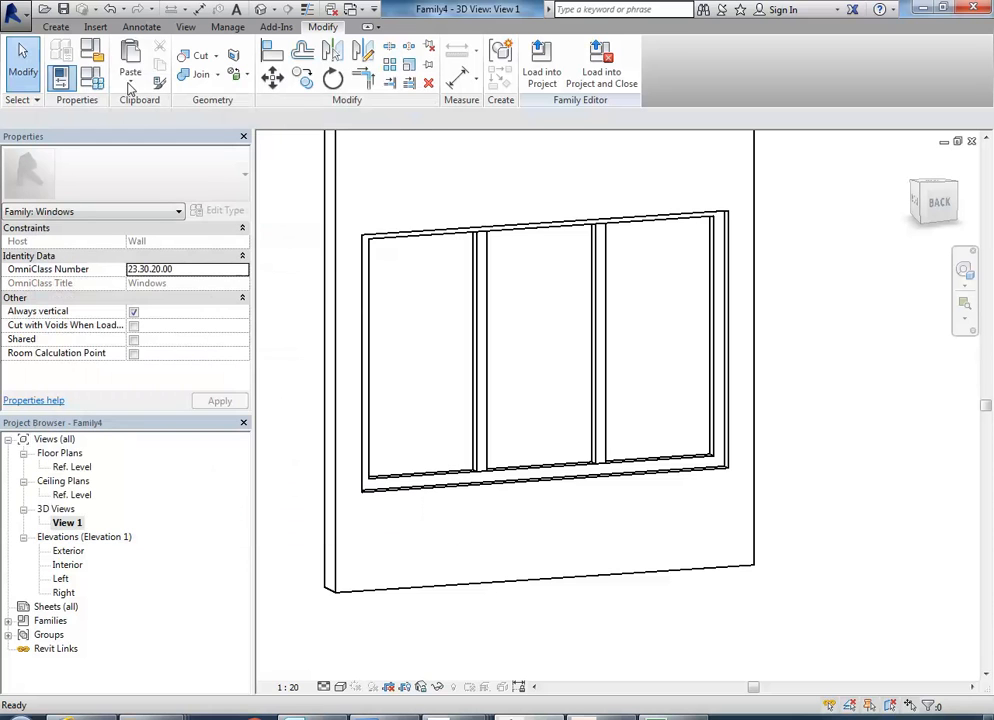
Undo the test change to the window family's width.
{"action": "left_click", "coordinate": [110, 10]}
{"action": "middle_click_drag", "start_coordinate": [435, 372], "coordinate": [475, 306], "text": "shift"}
{"action": "scroll", "coordinate": [476, 307], "scroll_direction": "up", "scroll_amount": 3}
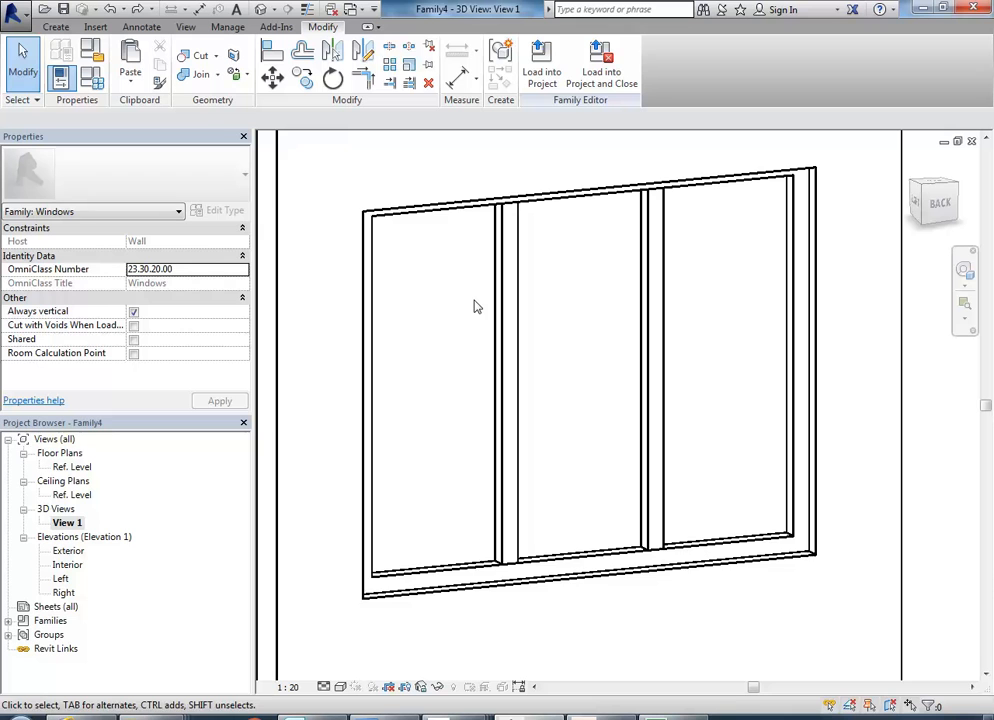
Join the geometry of the window frame extrusion with the left-hand mullion in the 3D view.
{"action": "middle_click_drag", "start_coordinate": [573, 254], "coordinate": [548, 224]}
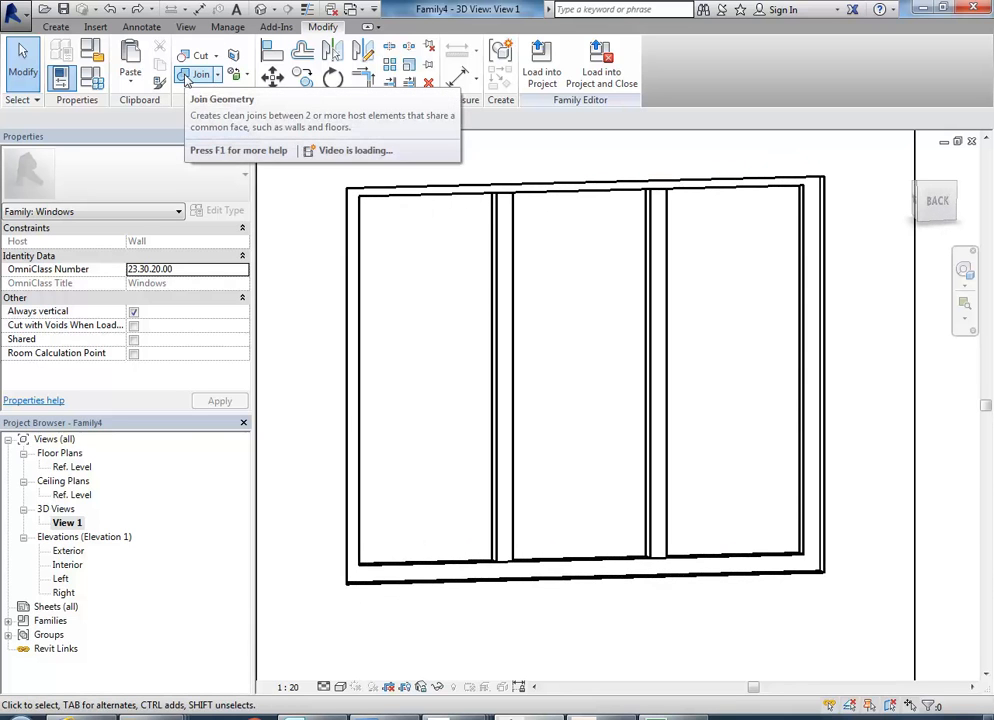
{"action": "left_click", "coordinate": [186, 77]}
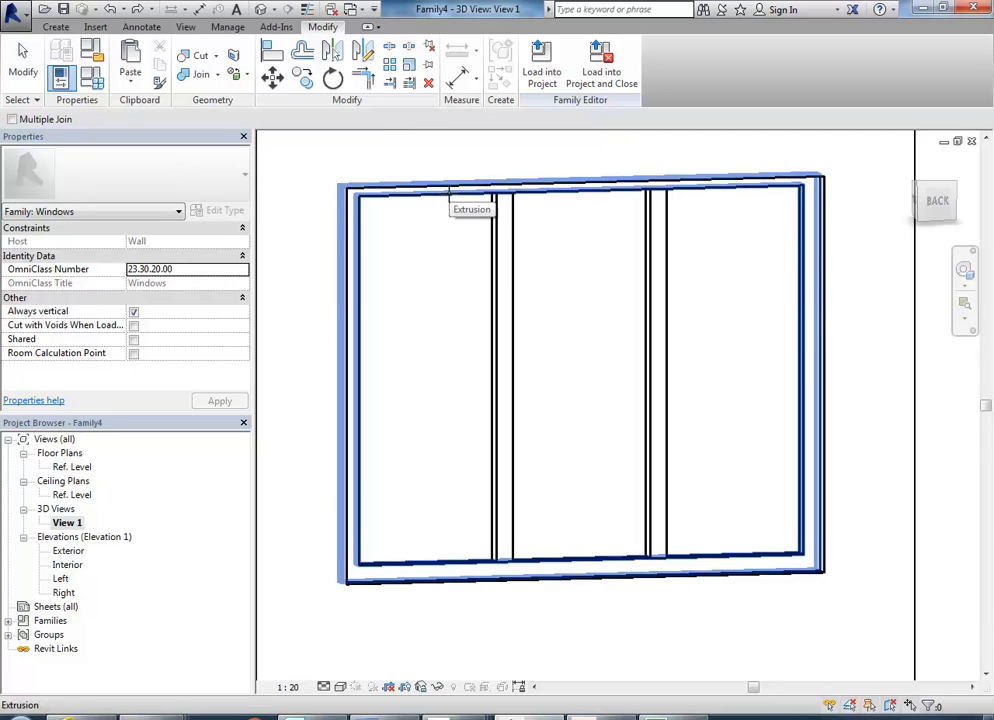
{"action": "left_click", "coordinate": [449, 193]}
{"action": "left_click", "coordinate": [499, 229]}
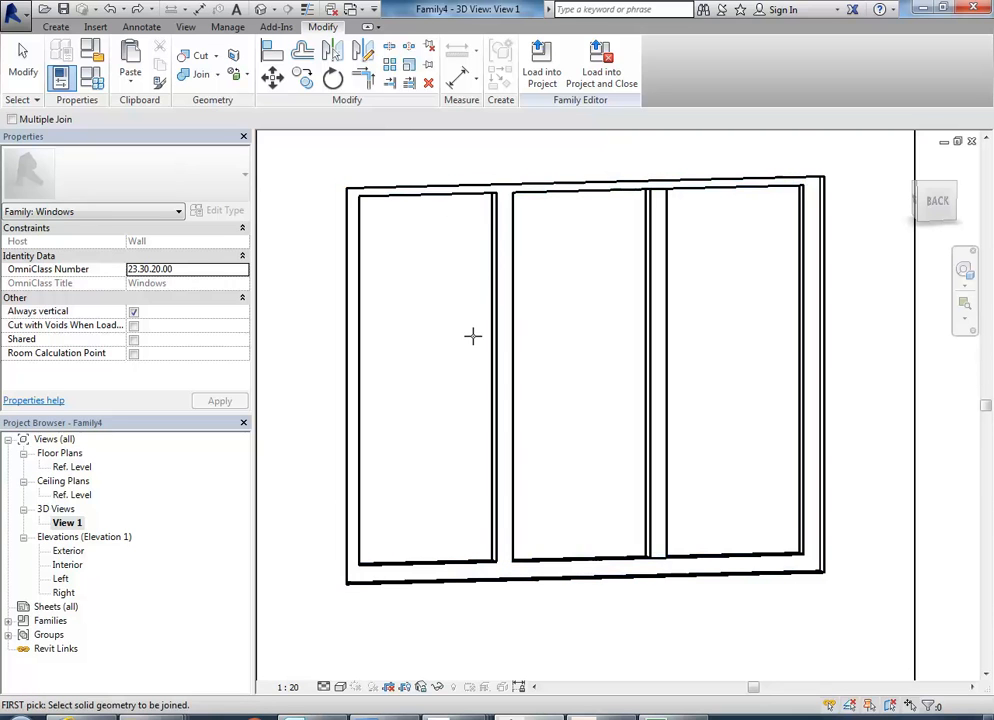
Join the geometry of the window frame with the right-hand mullion and leave the Join command.
{"action": "left_click", "coordinate": [670, 237]}
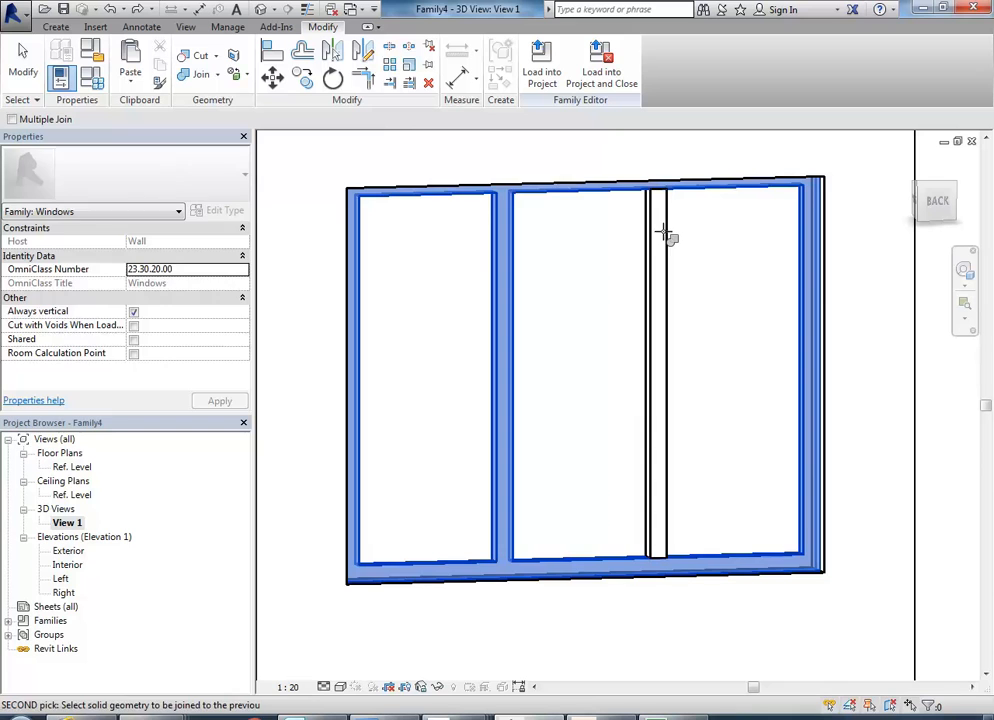
{"action": "left_click", "coordinate": [640, 289]}
{"action": "right_click", "coordinate": [552, 275]}
{"action": "left_click", "coordinate": [576, 289]}
{"action": "right_click", "coordinate": [573, 285]}
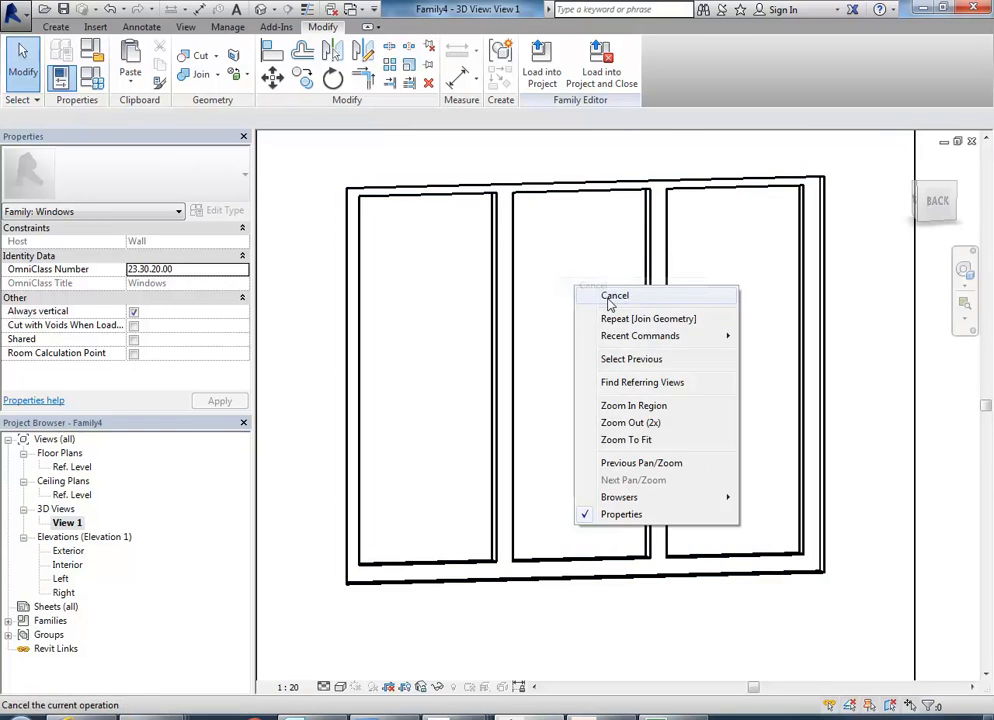
{"action": "left_click", "coordinate": [610, 303]}
{"action": "mouse_move", "coordinate": [551, 334]}
{"action": "middle_mouse_down", "text": "shift"}
{"action": "mouse_move", "coordinate": [559, 317]}
{"action": "mouse_move", "coordinate": [540, 352]}
{"action": "middle_mouse_up", "text": "shift"}
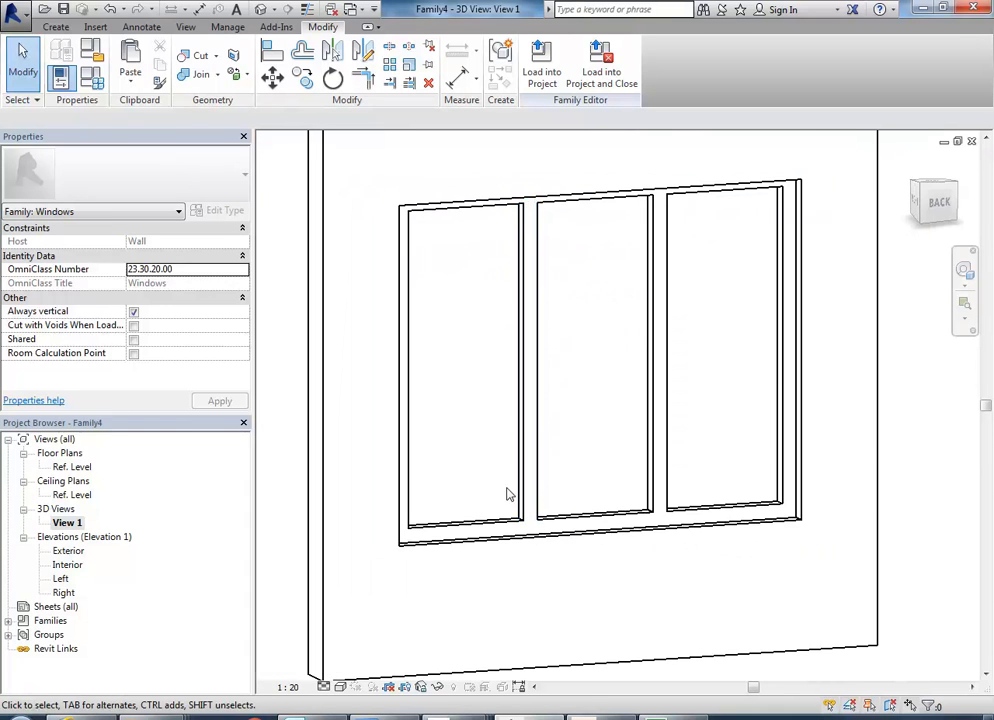
Switch to AutoCAD and measure the height from the window's sill up to the underside of the horizontal transom in the drawing.
{"action": "middle_click_drag", "start_coordinate": [543, 677], "coordinate": [560, 660], "text": "shift"}
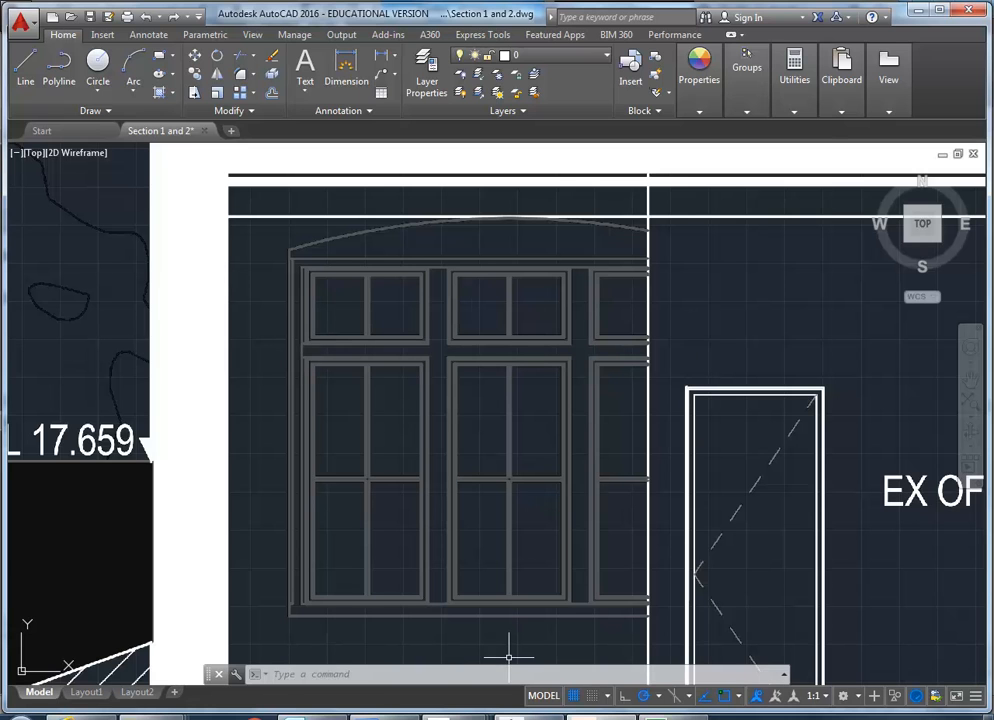
{"action": "mouse_move", "coordinate": [794, 70]}
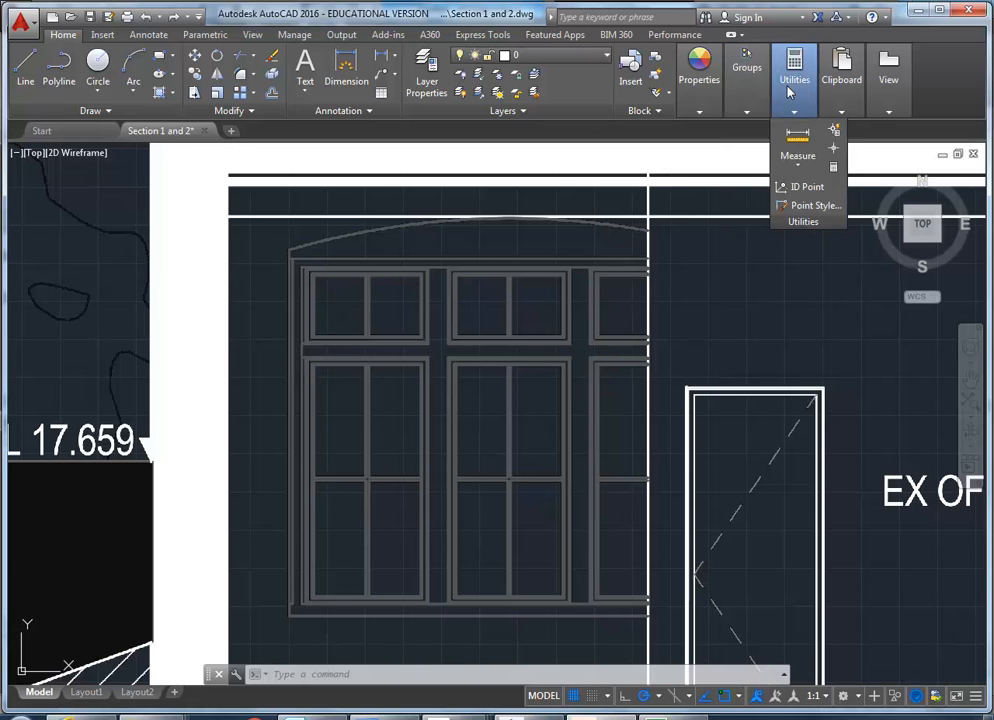
{"action": "left_click", "coordinate": [797, 145]}
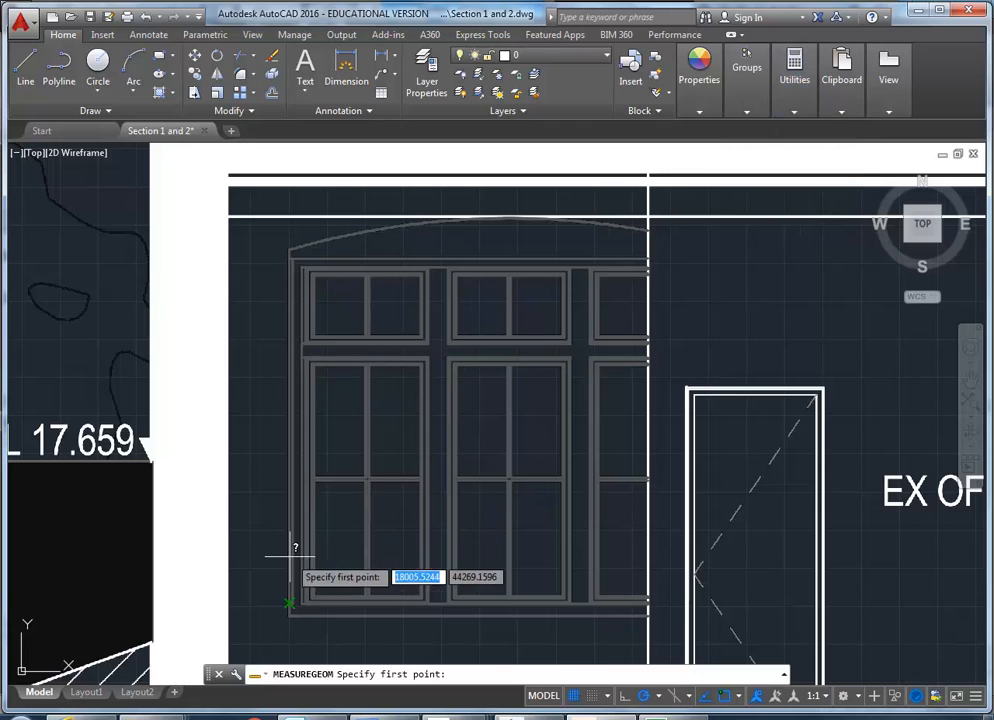
{"action": "left_click", "coordinate": [296, 602]}
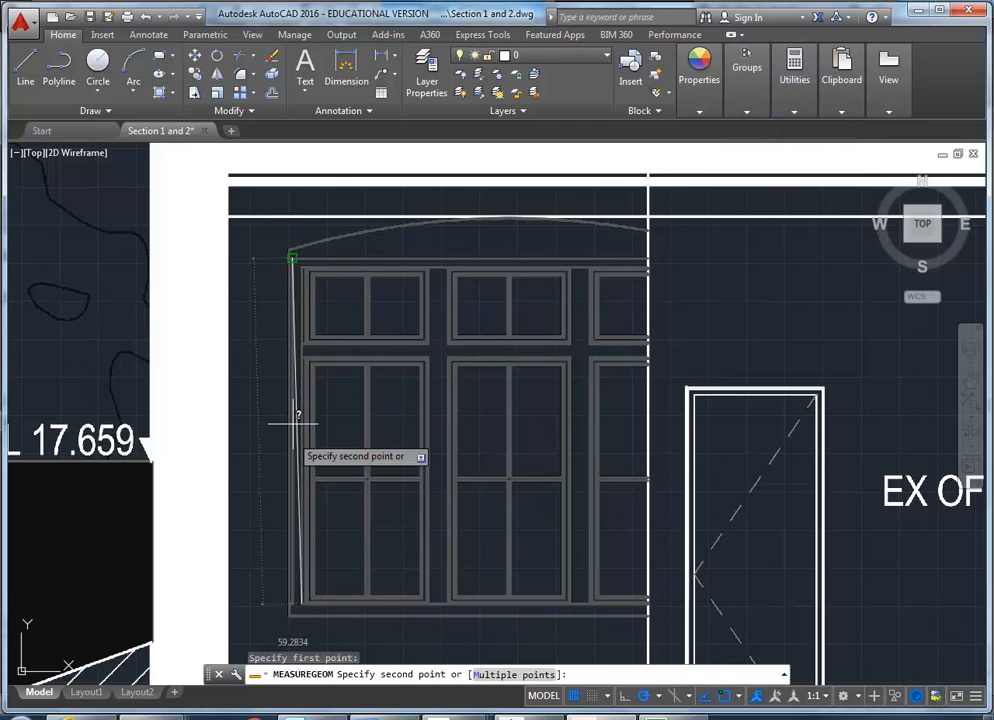
{"action": "left_click", "coordinate": [302, 357]}
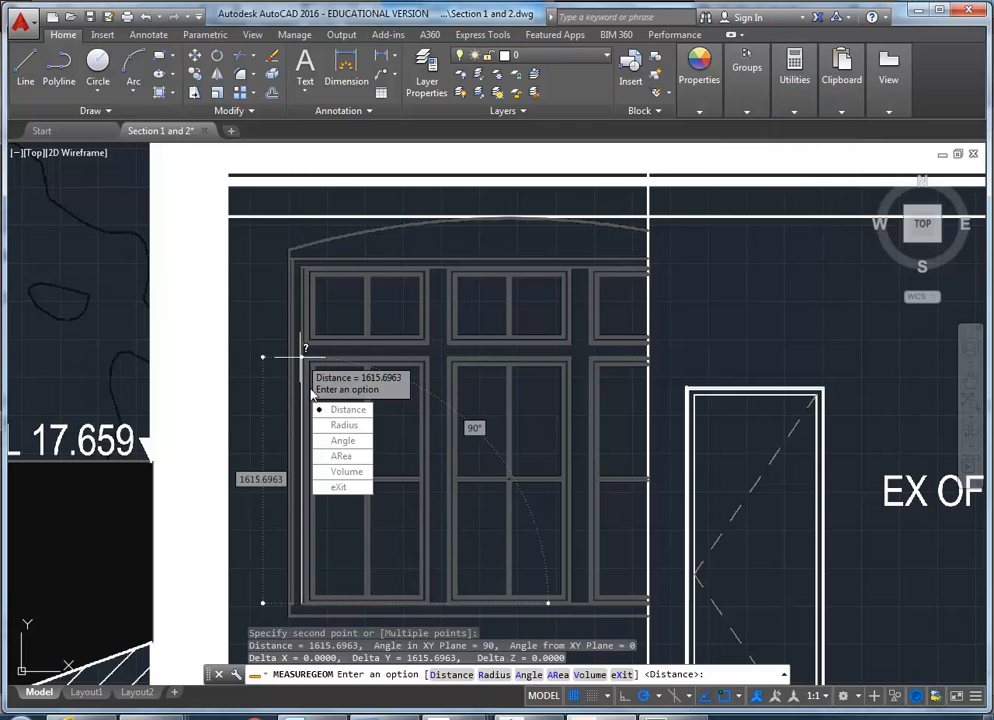
{"action": "left_click", "coordinate": [335, 487]}
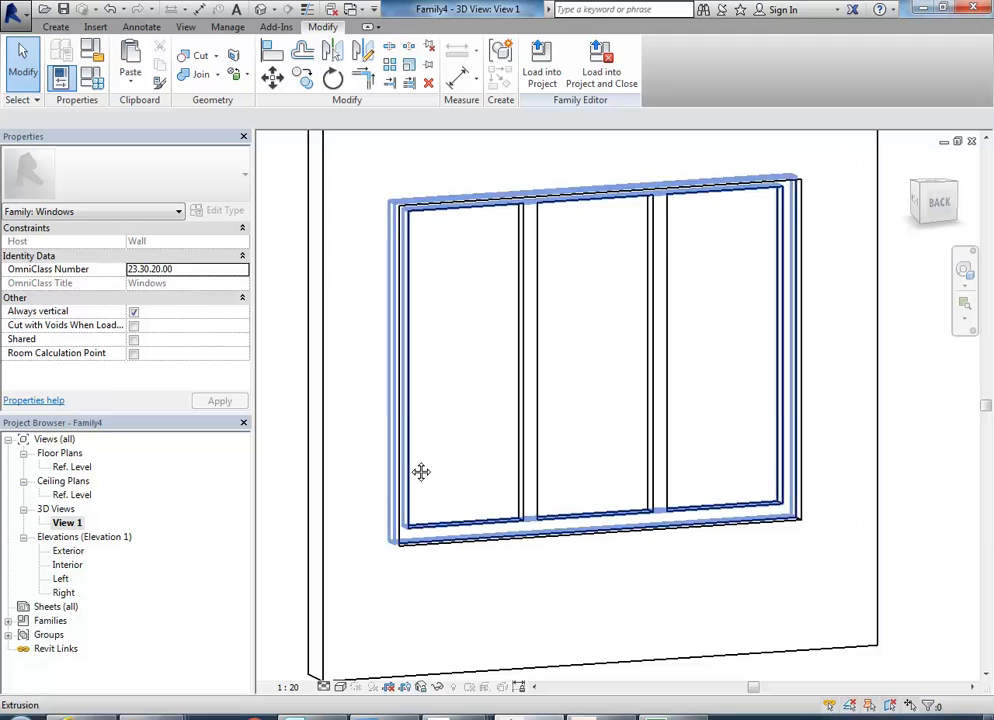
Return to Revit and open the window frame extrusion's sketch for editing in the Exterior elevation.
{"action": "scroll", "coordinate": [421, 470], "scroll_direction": "up", "scroll_amount": 5}
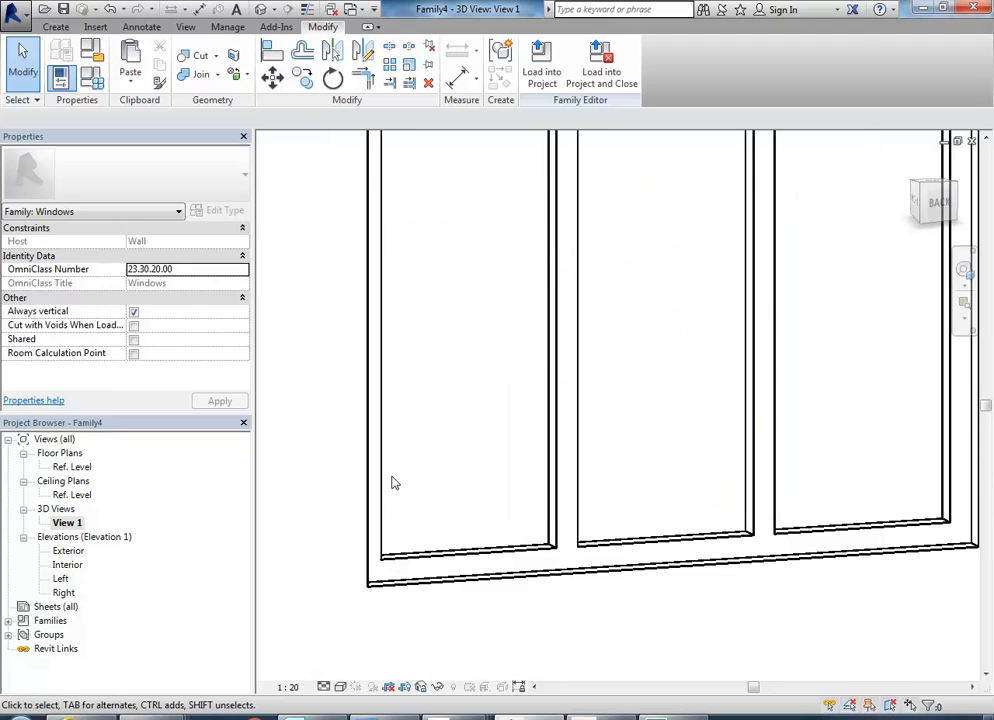
{"action": "left_click", "coordinate": [450, 566]}
{"action": "scroll", "coordinate": [444, 493], "scroll_direction": "down", "scroll_amount": 4}
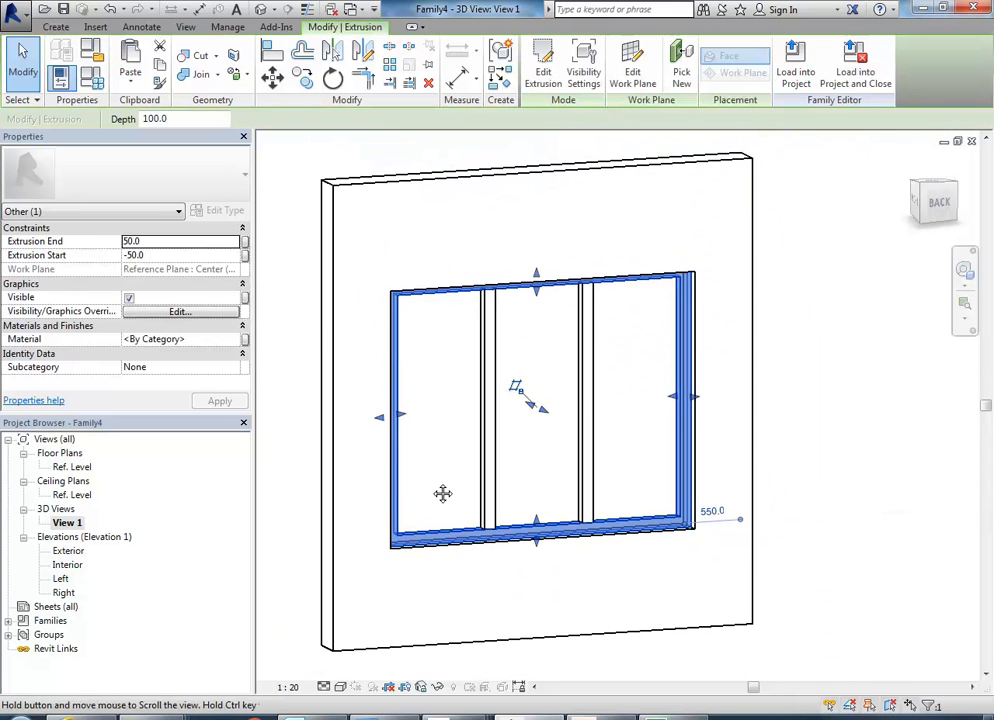
{"action": "scroll", "coordinate": [435, 491], "scroll_direction": "up", "scroll_amount": 3}
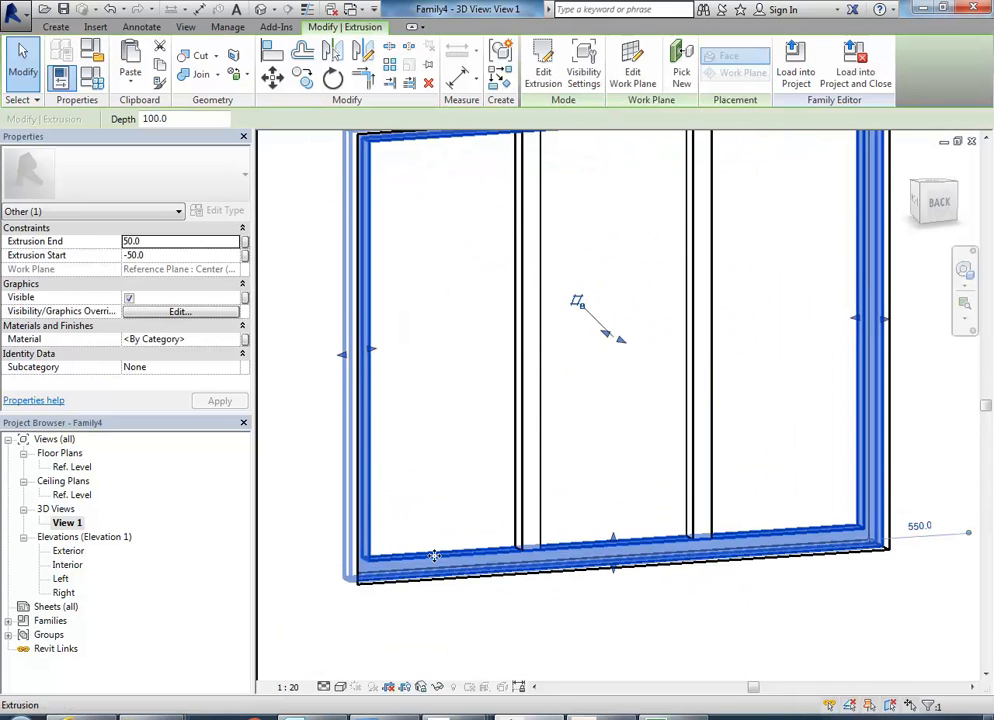
{"action": "double_click", "coordinate": [67, 551]}
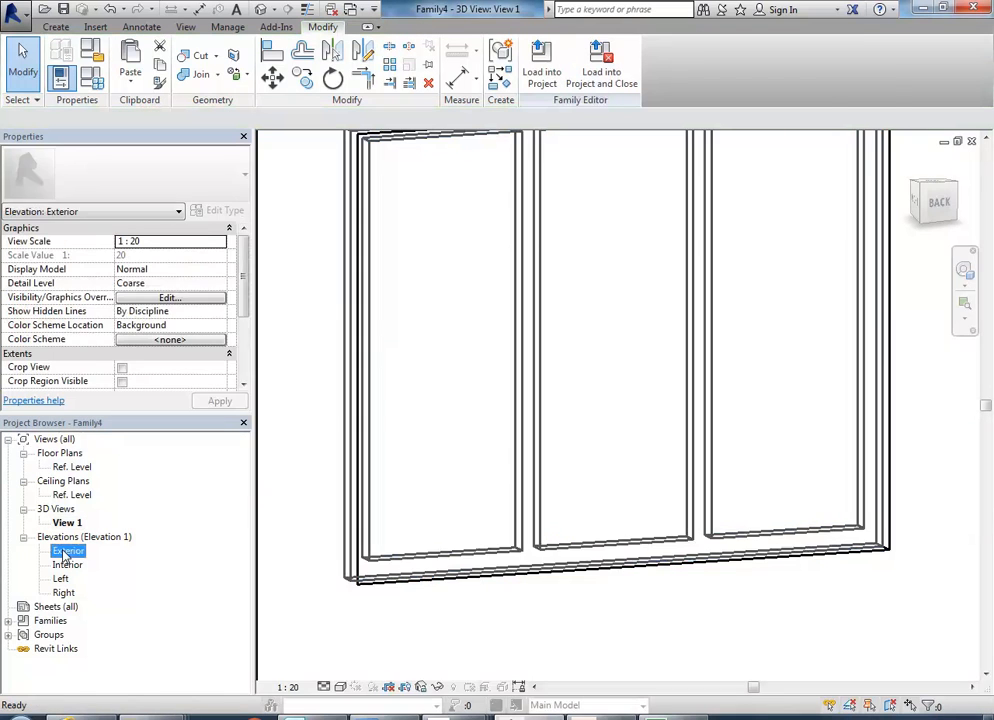
{"action": "scroll", "coordinate": [457, 456], "scroll_direction": "up", "scroll_amount": 2}
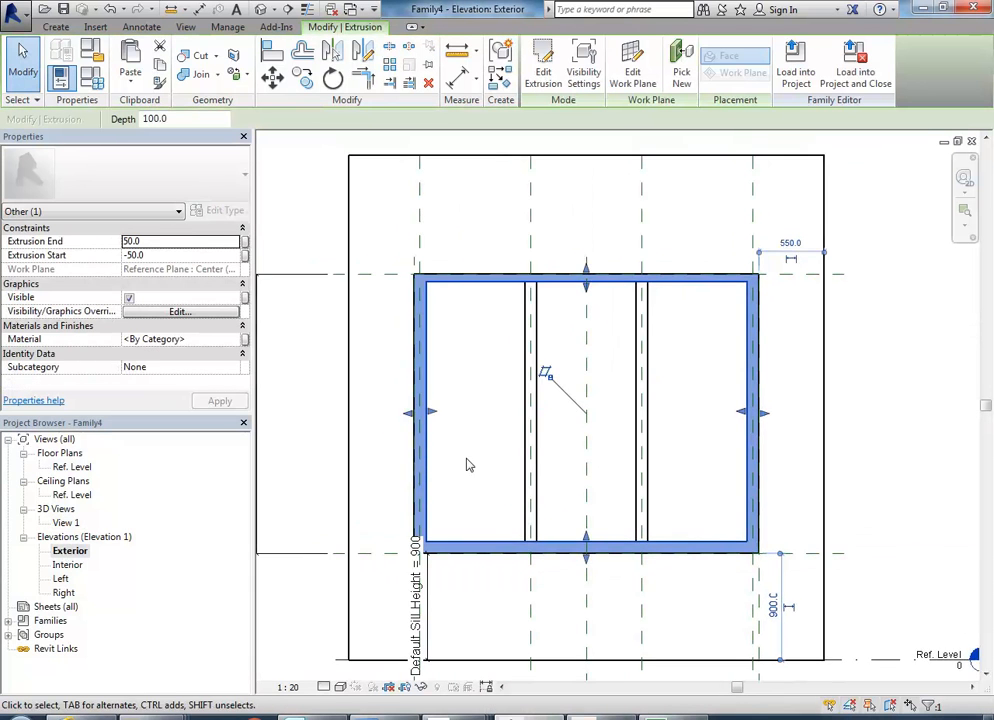
{"action": "left_click", "coordinate": [541, 76]}
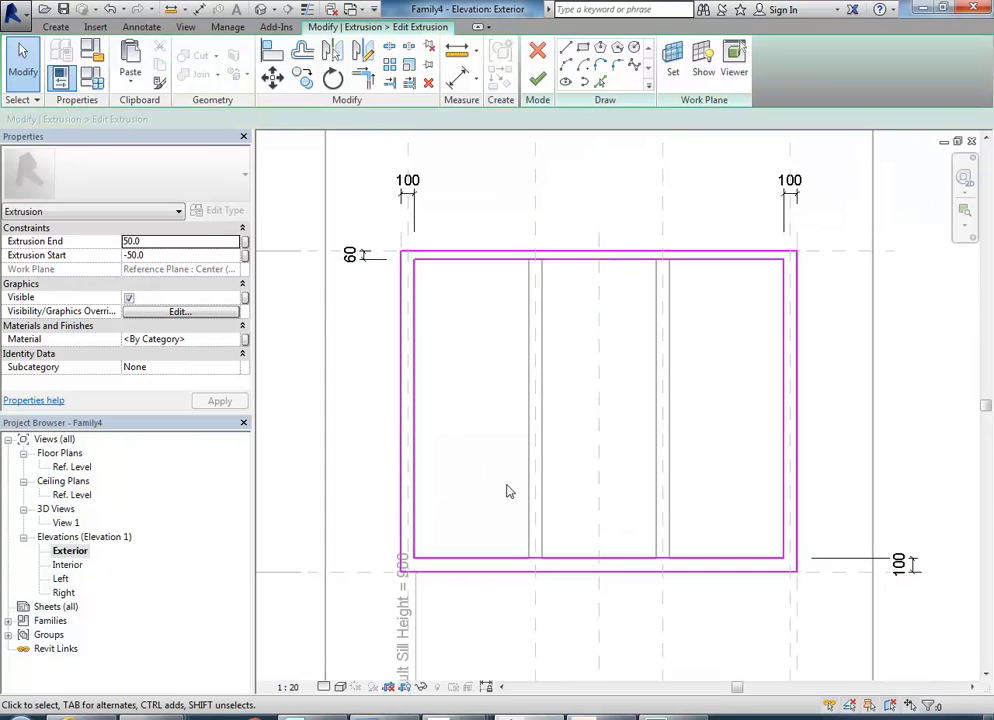
Copy the frame sketch's lower inner line vertically upwards by 1600 mm.
{"action": "left_click", "coordinate": [486, 560]}
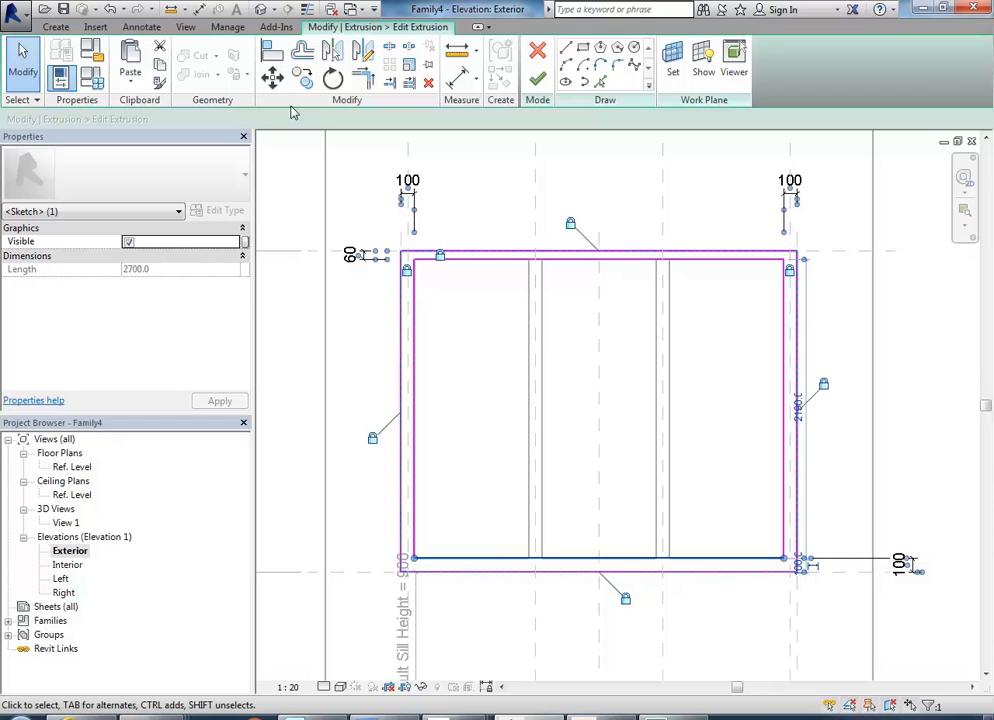
{"action": "left_click", "coordinate": [302, 78]}
{"action": "left_click", "coordinate": [466, 556]}
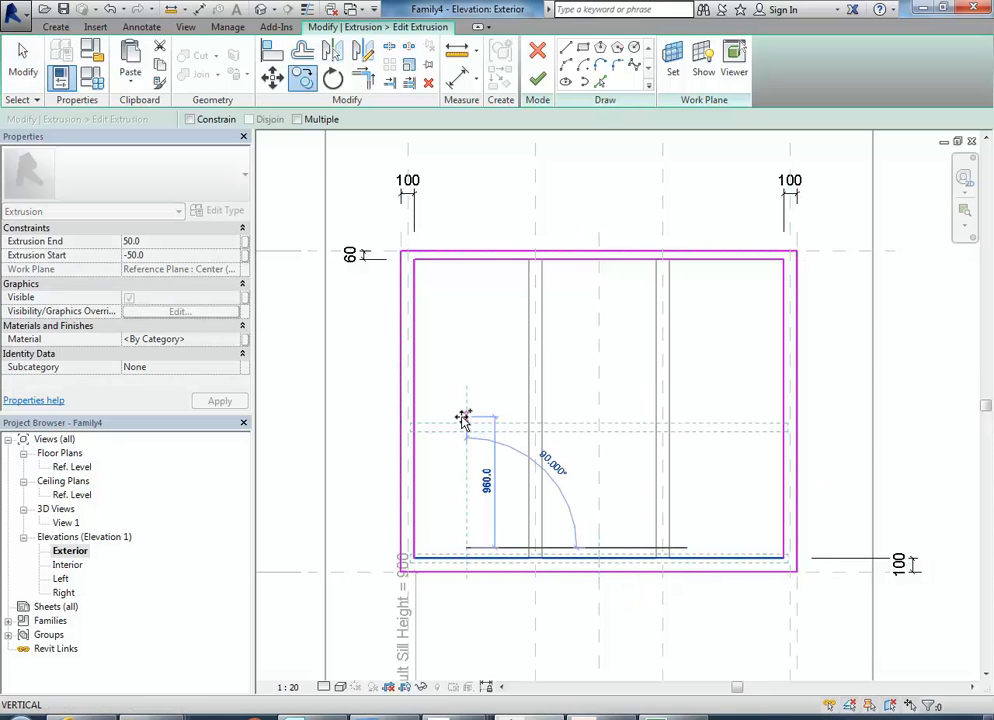
{"action": "type", "text": "1600"}
{"action": "key", "text": "Return"}
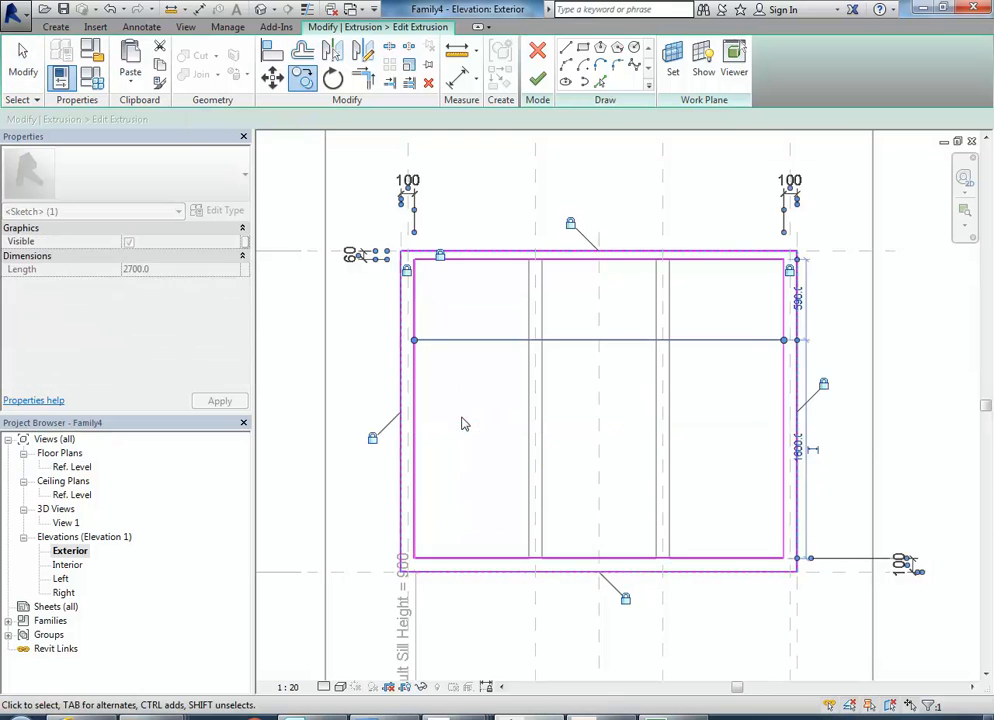
Copy the new horizontal line 100 mm upwards to form the transom's upper edge.
{"action": "key", "text": "c"}
{"action": "key", "text": "o"}
{"action": "left_click", "coordinate": [463, 434]}
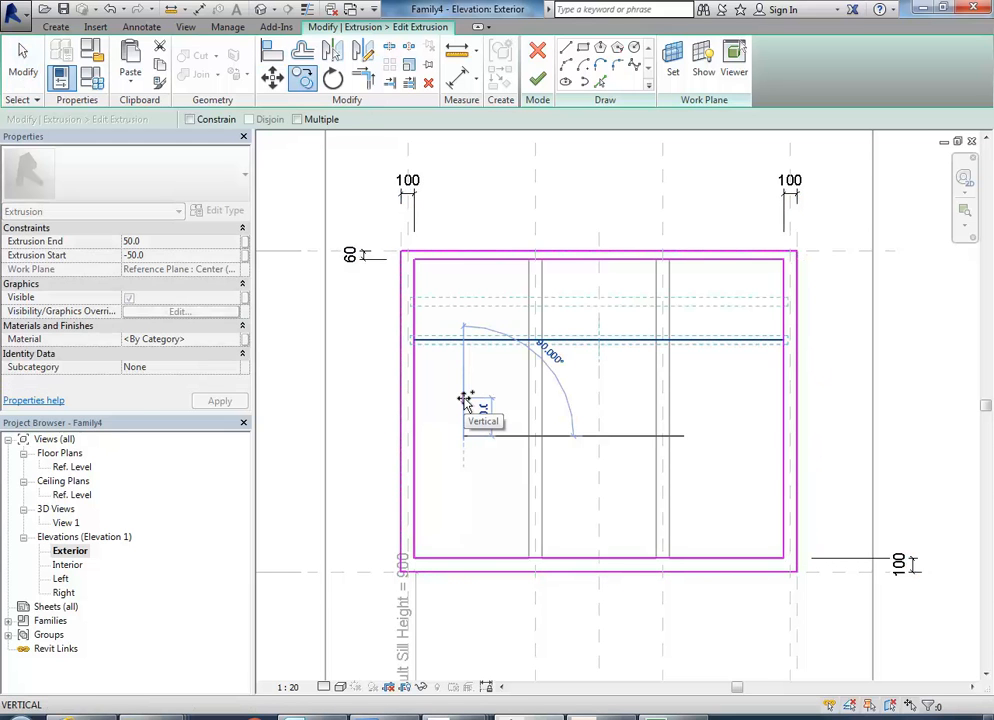
{"action": "type", "text": "100"}
{"action": "key", "text": "Return"}
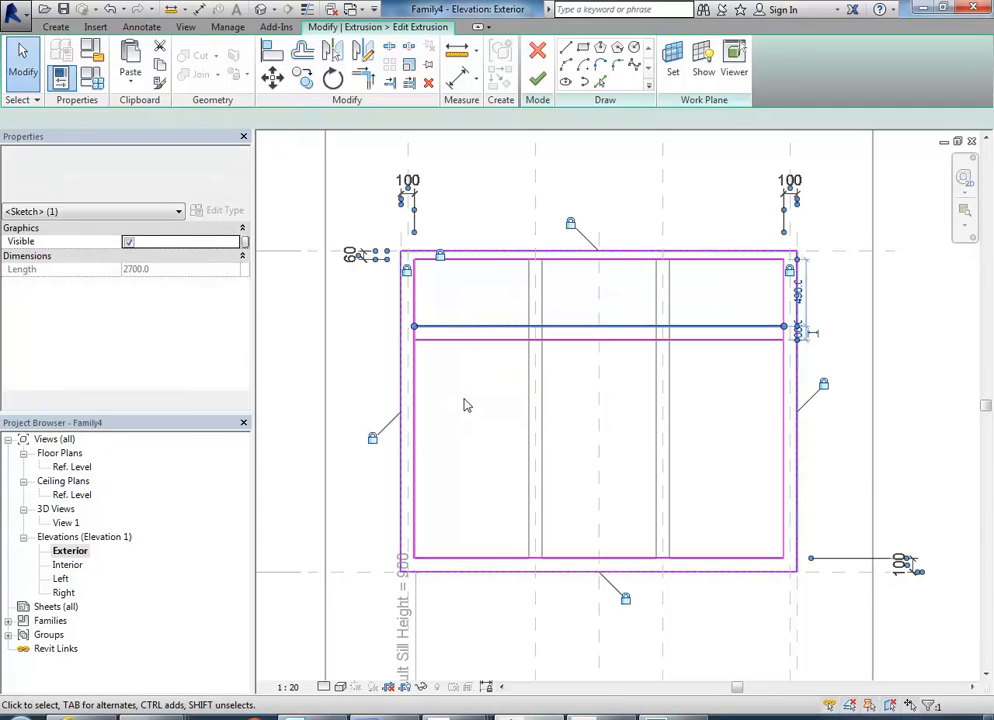
{"action": "key", "text": "Escape"}
Split both inner vertical frame lines between the transom's two horizontal lines.
{"action": "scroll", "coordinate": [476, 313], "scroll_direction": "up", "scroll_amount": 1}
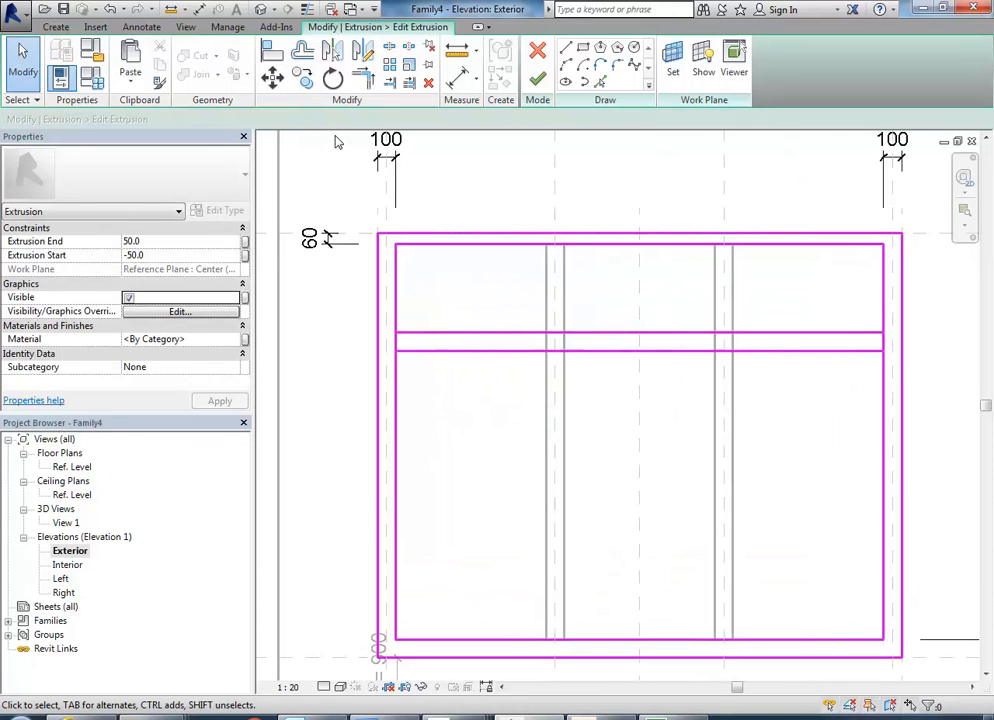
{"action": "left_click", "coordinate": [390, 47]}
{"action": "scroll", "coordinate": [410, 352], "scroll_direction": "up", "scroll_amount": 2}
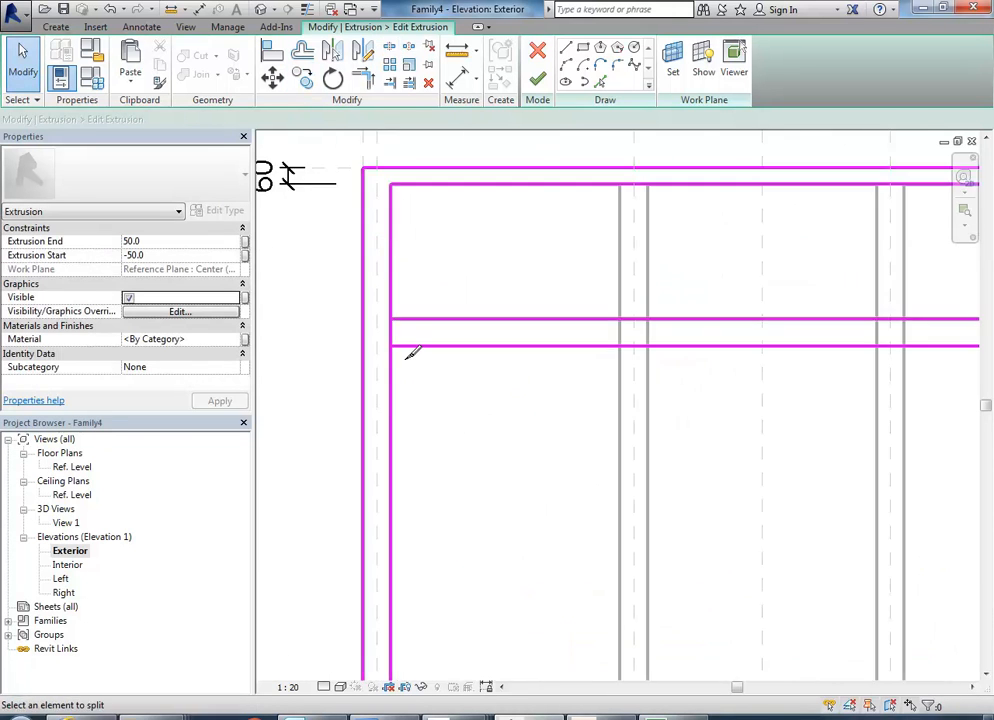
{"action": "left_click", "coordinate": [391, 332]}
{"action": "scroll", "coordinate": [424, 350], "scroll_direction": "down", "scroll_amount": 2}
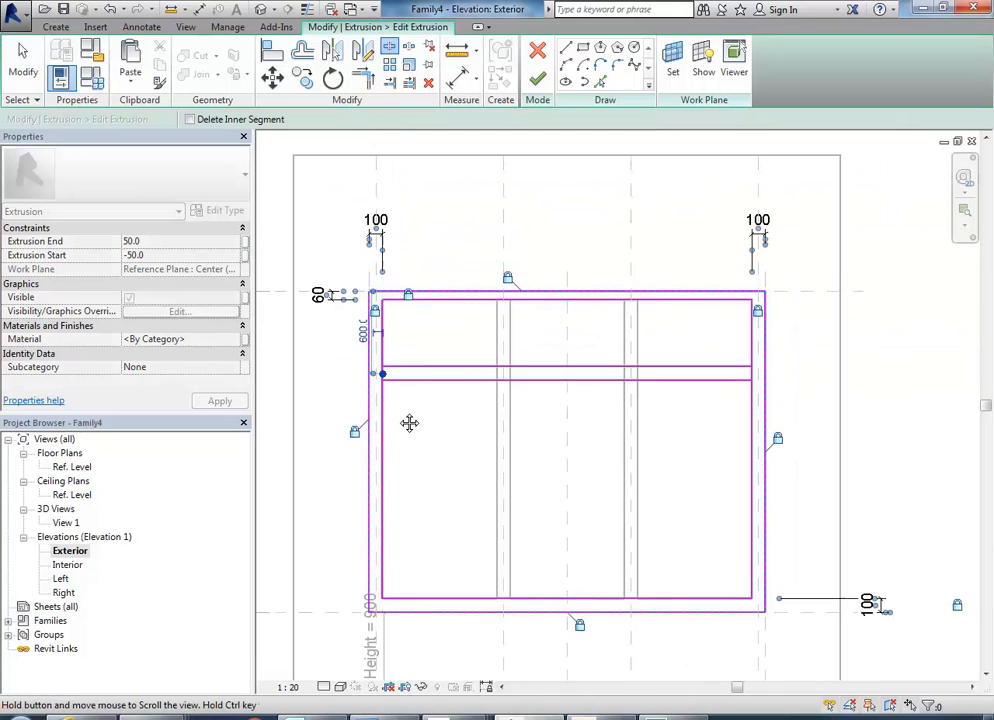
{"action": "scroll", "coordinate": [766, 348], "scroll_direction": "up", "scroll_amount": 2}
{"action": "left_click", "coordinate": [747, 370]}
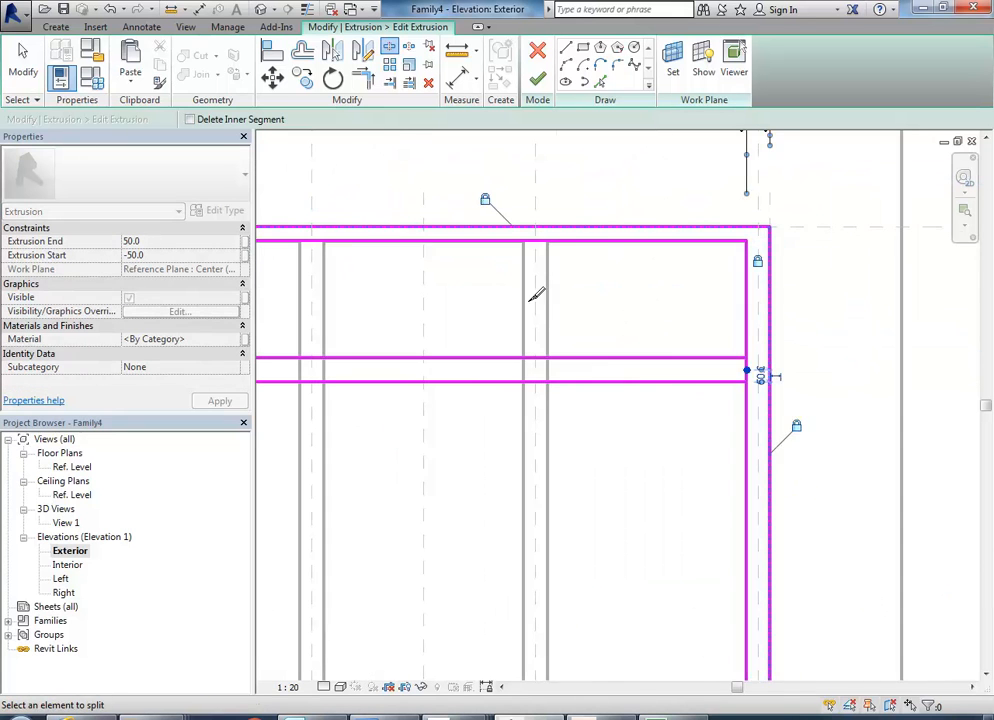
Trim the split vertical lines to the transom lines so the sketch has separate closed upper and lower openings.
{"action": "middle_click_drag", "start_coordinate": [338, 142], "coordinate": [452, 152]}
{"action": "left_click", "coordinate": [370, 81]}
{"action": "middle_click_drag", "start_coordinate": [376, 280], "coordinate": [586, 268]}
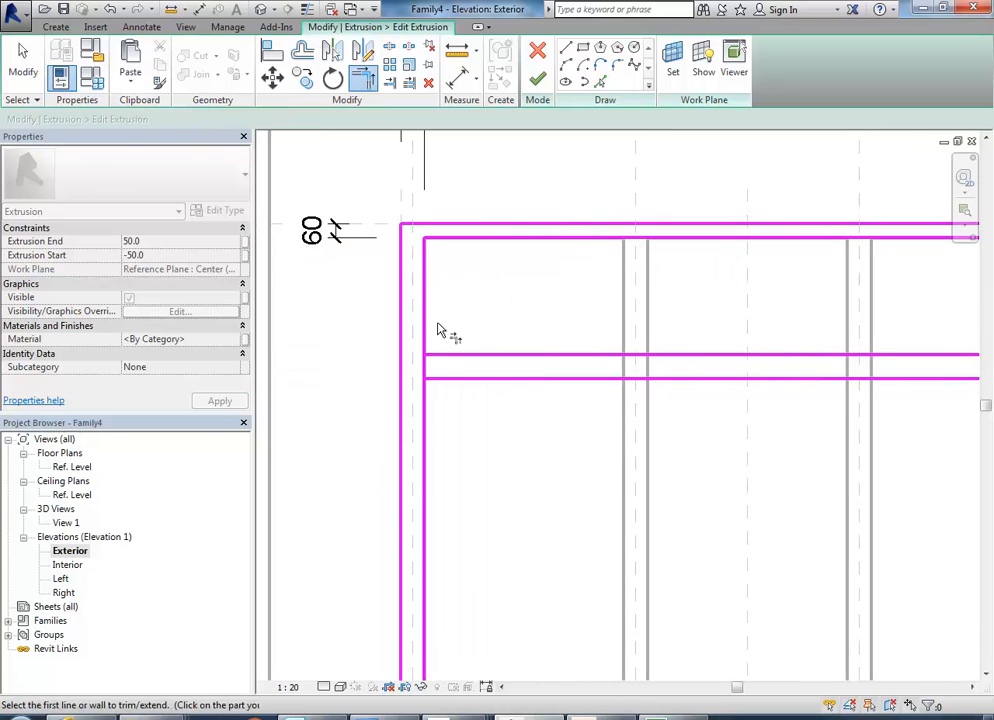
{"action": "left_click", "coordinate": [424, 324]}
{"action": "left_click", "coordinate": [449, 357]}
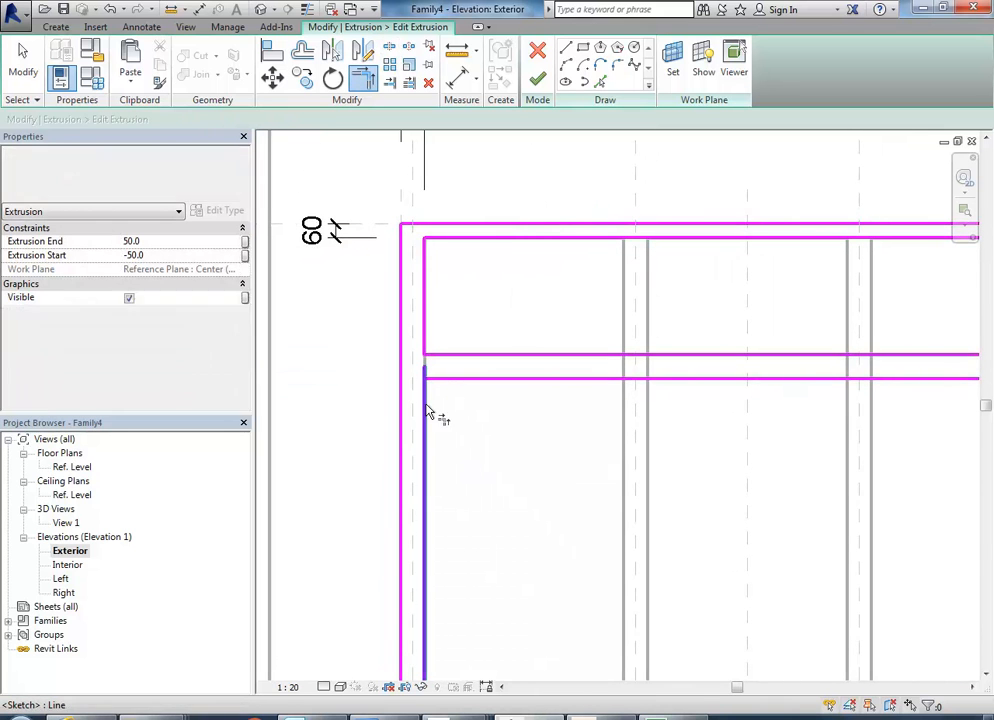
{"action": "scroll", "coordinate": [665, 393], "scroll_direction": "down", "scroll_amount": 2}
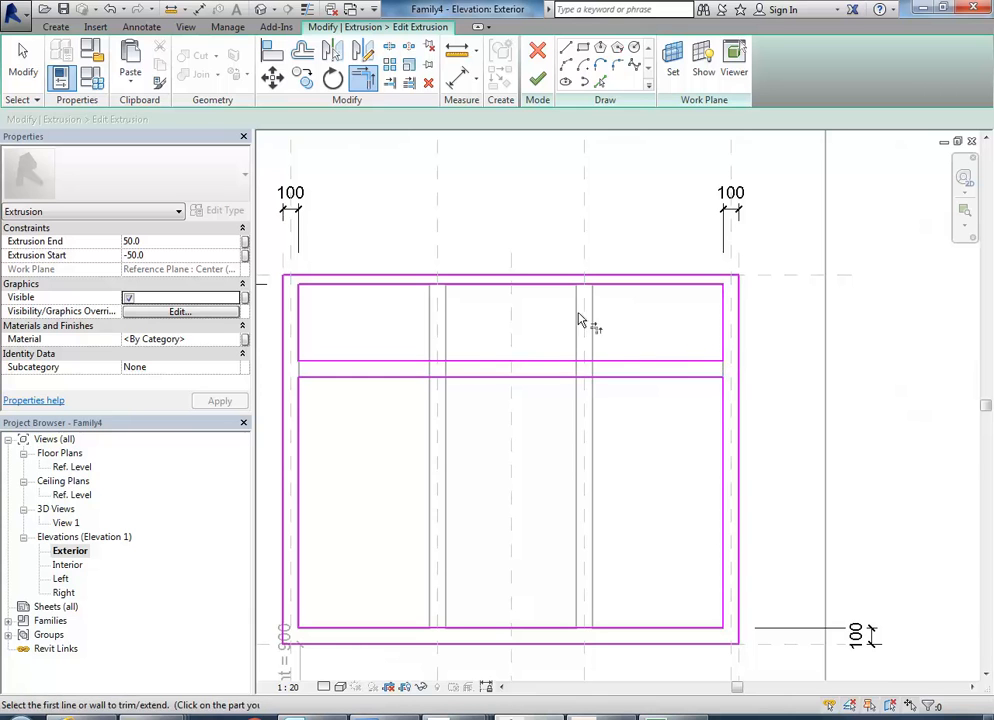
{"action": "right_click", "coordinate": [624, 322]}
{"action": "left_click", "coordinate": [654, 330]}
{"action": "scroll", "coordinate": [633, 322], "scroll_direction": "down", "scroll_amount": 2}
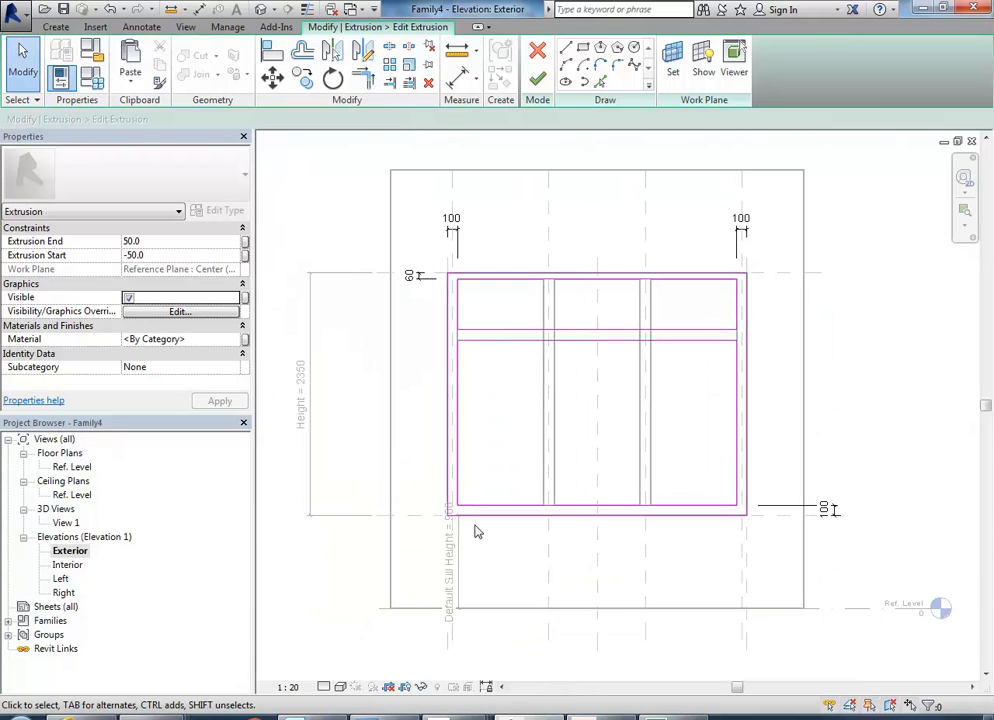
Add an aligned dimension for the lower opening's height, placed outside the frame, and leave the dimension command.
{"action": "scroll", "coordinate": [488, 504], "scroll_direction": "up", "scroll_amount": 2}
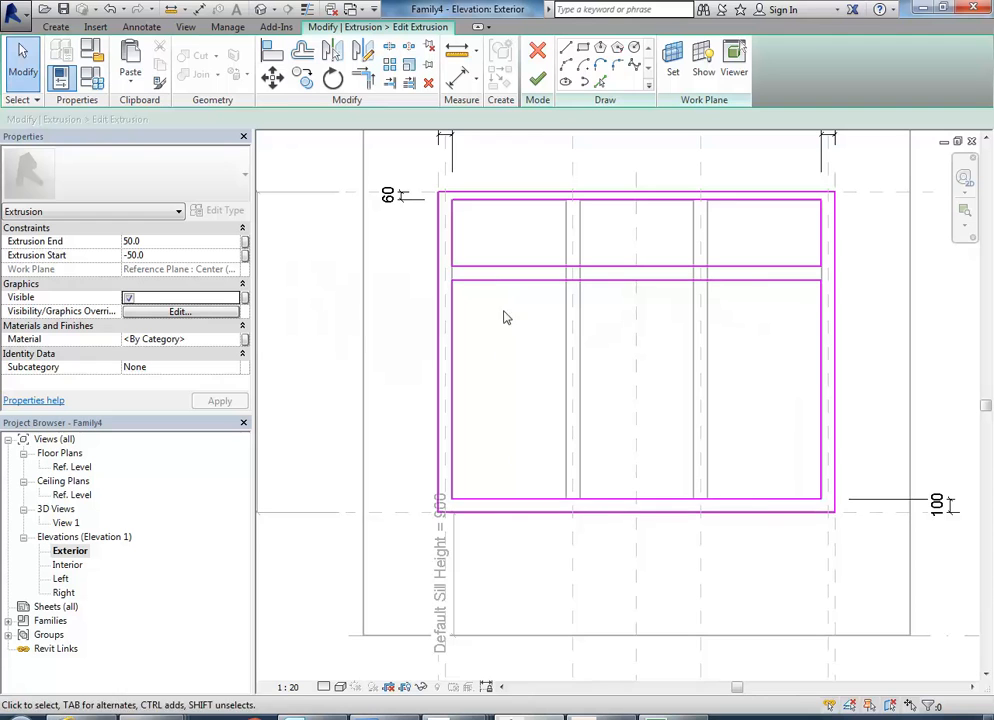
{"action": "middle_click_drag", "start_coordinate": [477, 437], "coordinate": [468, 459]}
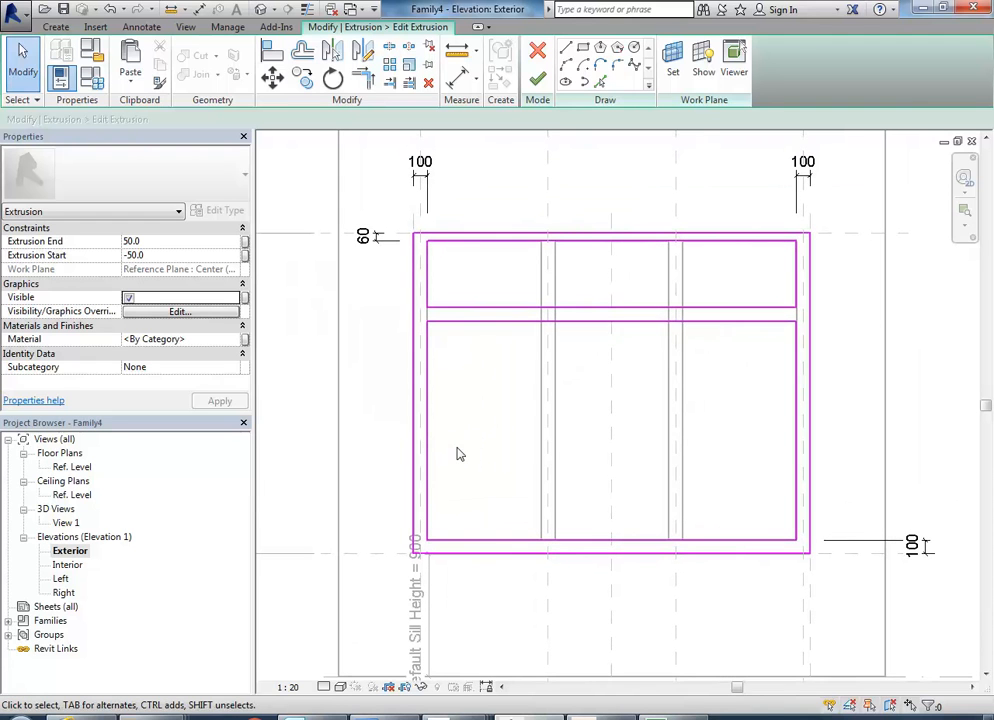
{"action": "left_click", "coordinate": [457, 75]}
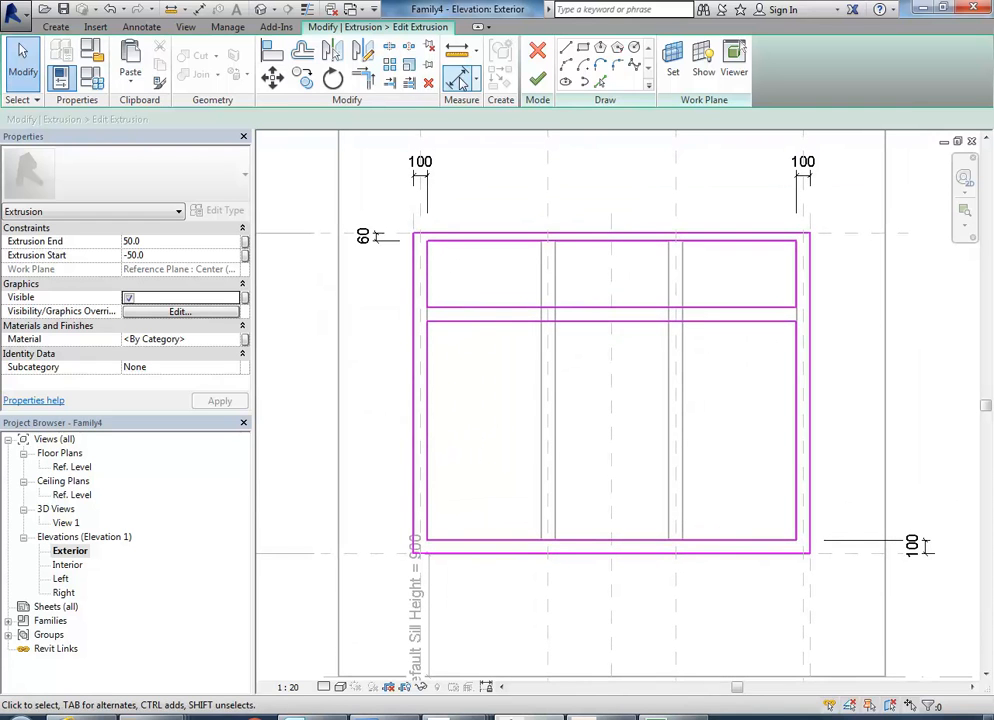
{"action": "left_click", "coordinate": [457, 549]}
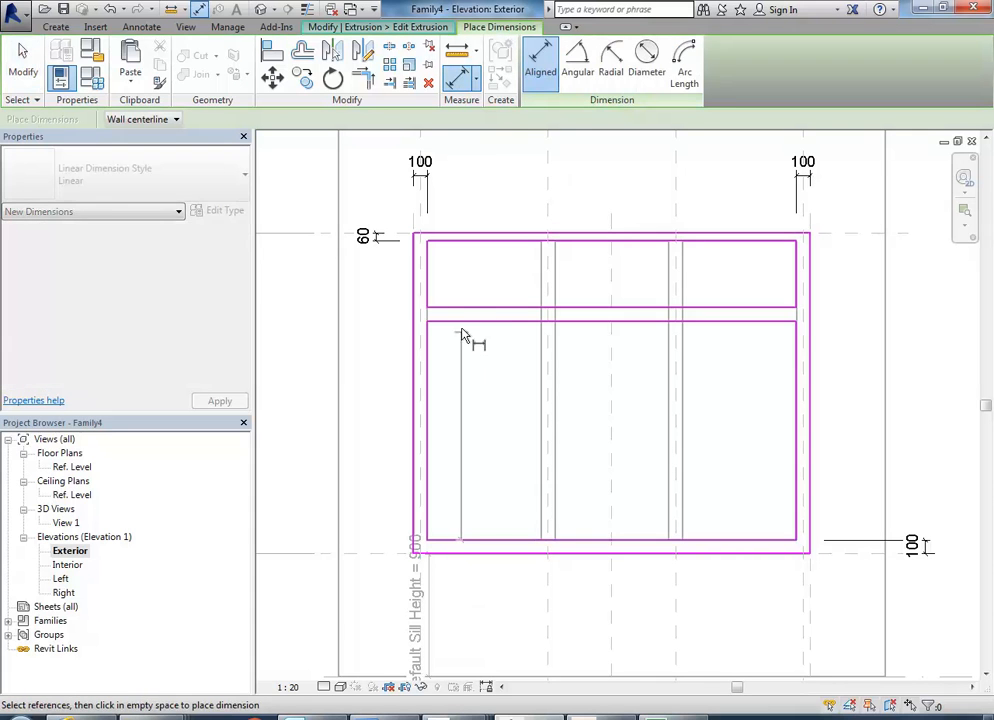
{"action": "left_click", "coordinate": [461, 322]}
{"action": "scroll", "coordinate": [342, 353], "scroll_direction": "down", "scroll_amount": 3}
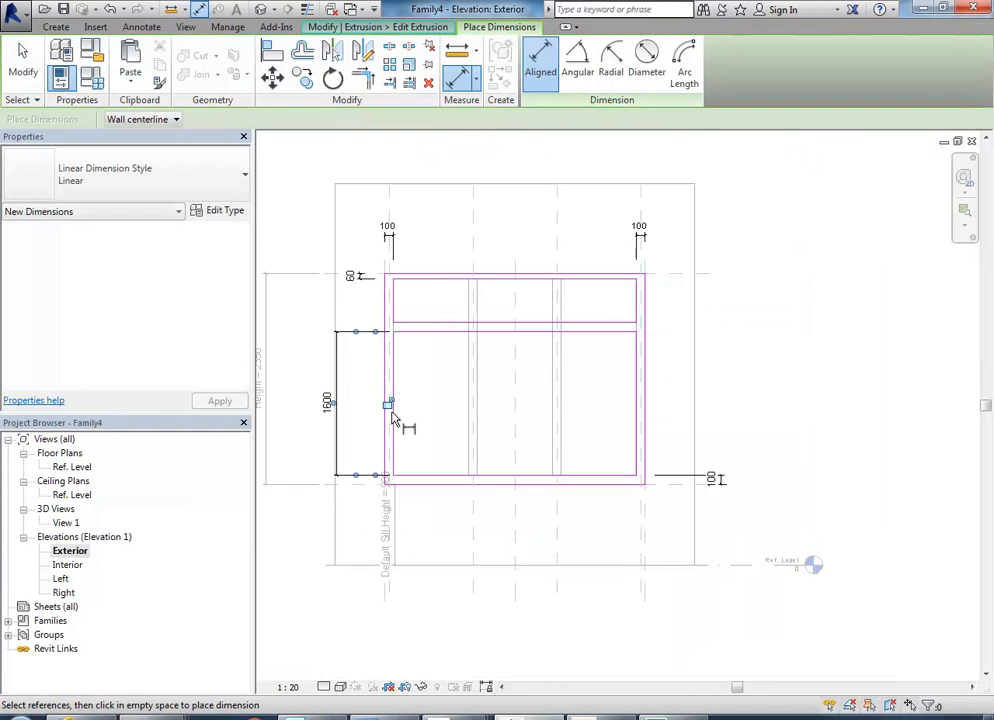
{"action": "right_click", "coordinate": [448, 382]}
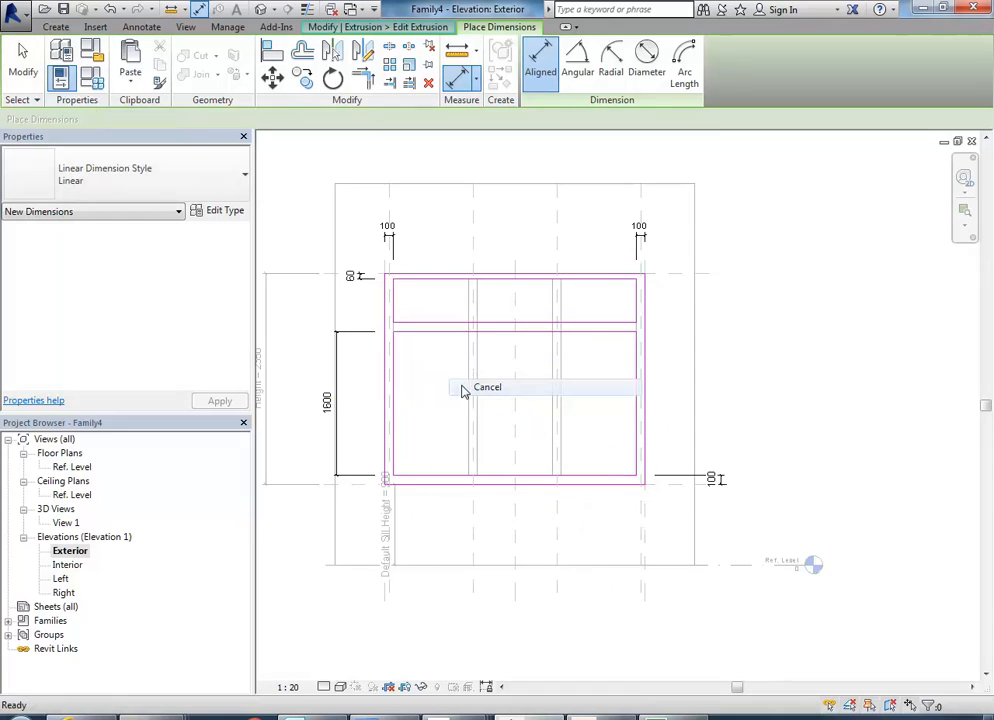
{"action": "left_click", "coordinate": [461, 390]}
Finish the frame sketch edit, resolve the circular constraint error with the offered fix, and deselect the frame.
{"action": "left_click", "coordinate": [546, 80]}
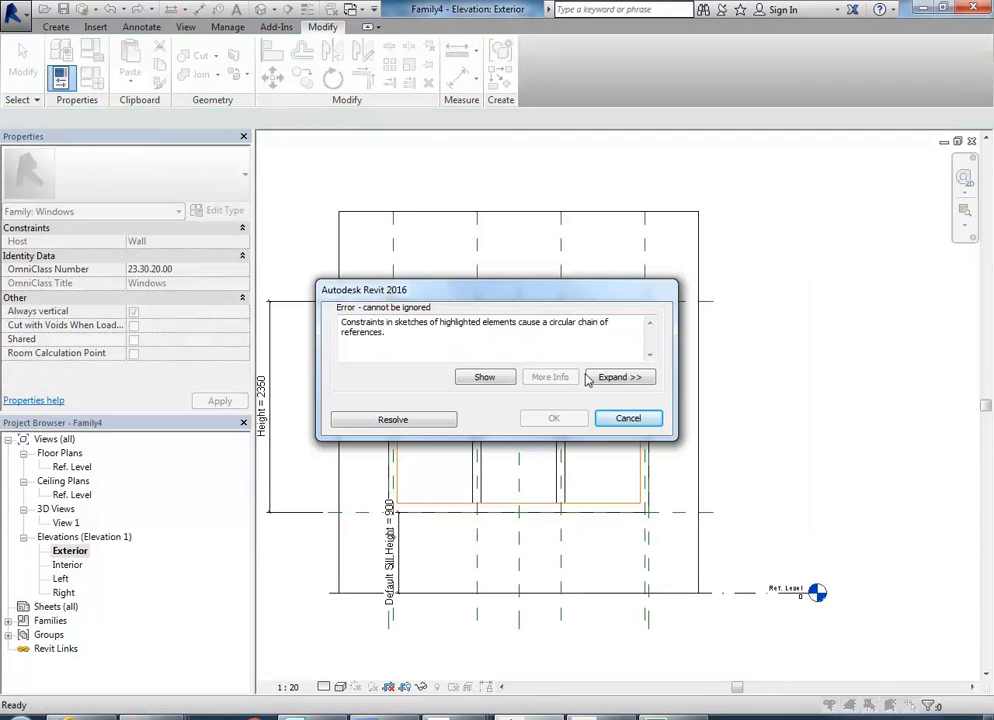
{"action": "left_click_drag", "start_coordinate": [518, 293], "coordinate": [645, 148]}
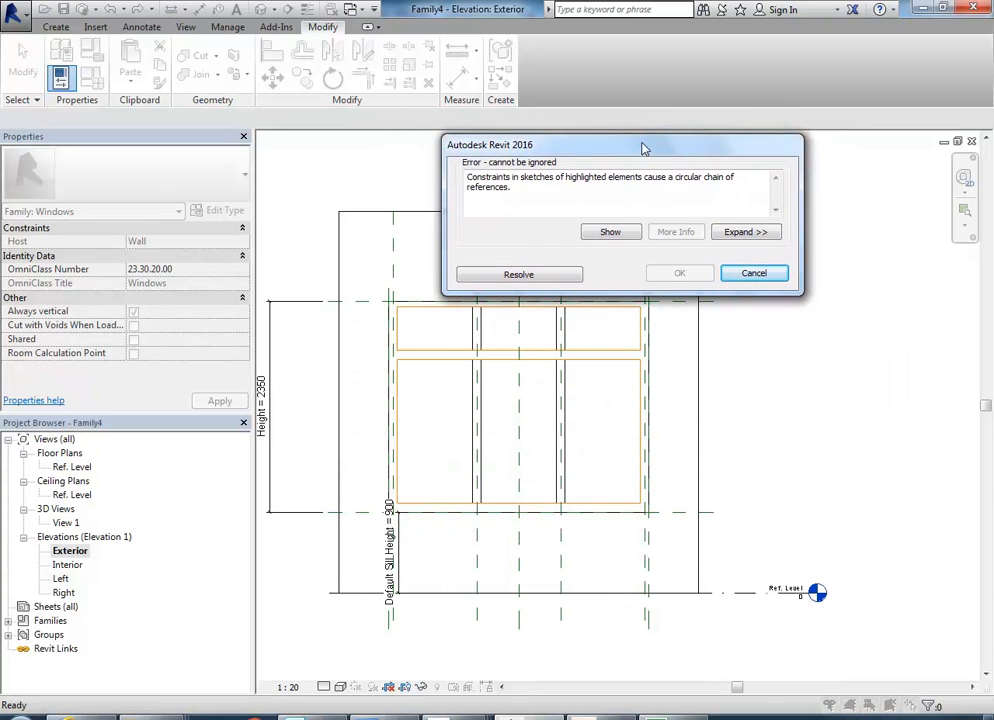
{"action": "left_click", "coordinate": [563, 275]}
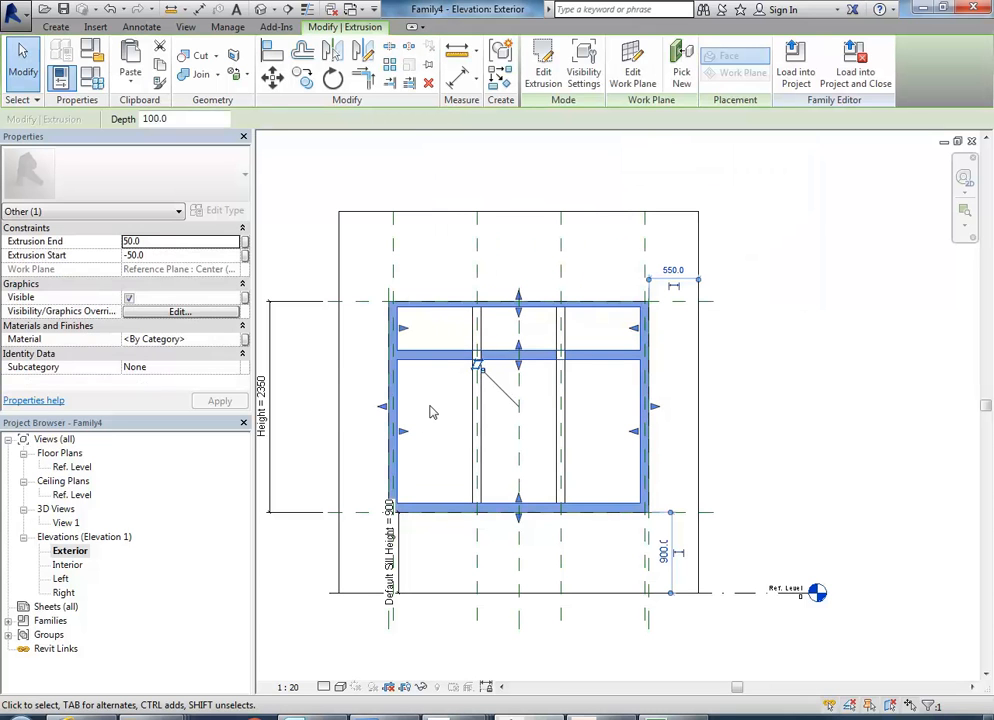
{"action": "left_click", "coordinate": [432, 412]}
Open 3D View 1 and examine how the transom and the mullions meet in the window frame.
{"action": "double_click", "coordinate": [70, 524]}
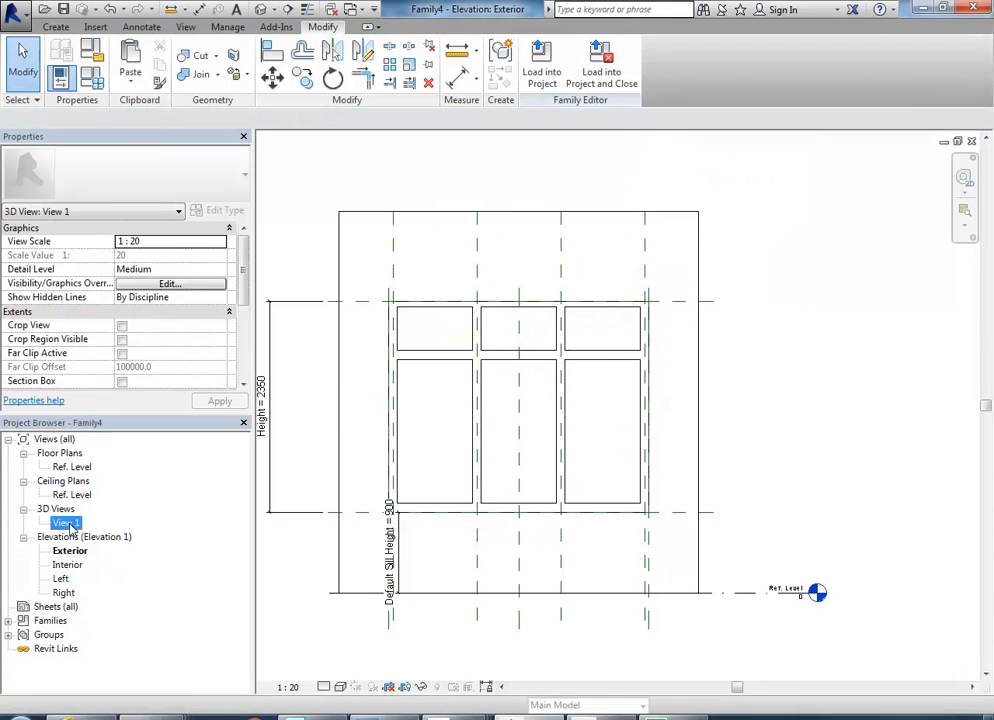
{"action": "middle_click_drag", "start_coordinate": [426, 430], "coordinate": [450, 443], "text": "shift"}
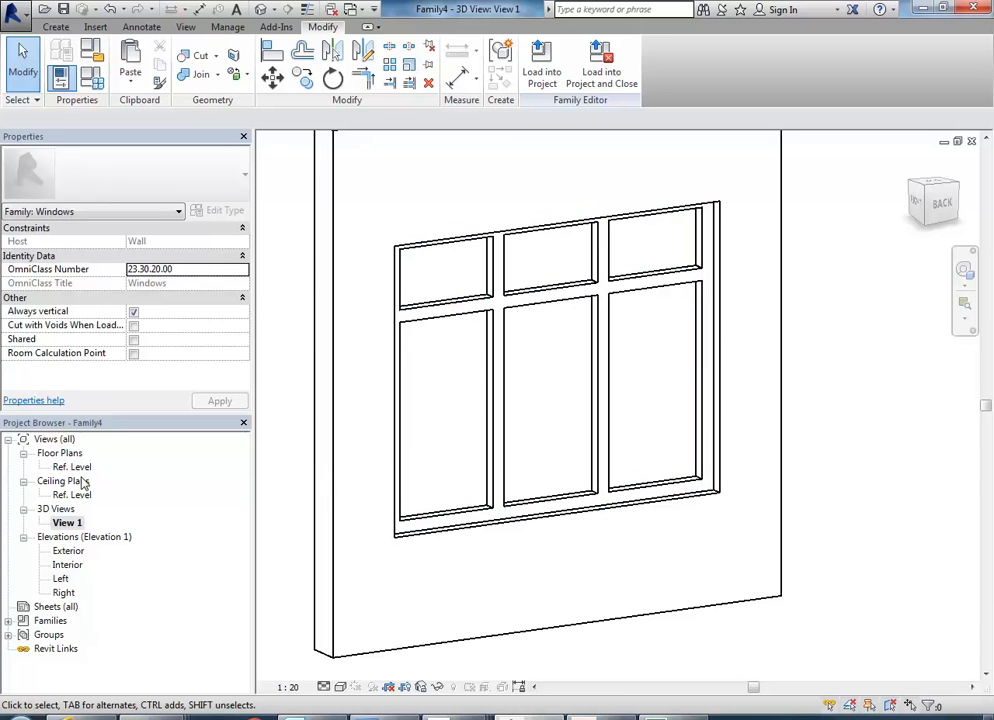
{"action": "middle_click_drag", "start_coordinate": [430, 463], "coordinate": [425, 465]}
{"action": "scroll", "coordinate": [416, 461], "scroll_direction": "up", "scroll_amount": 2}
{"action": "middle_click_drag", "start_coordinate": [471, 526], "coordinate": [473, 524]}
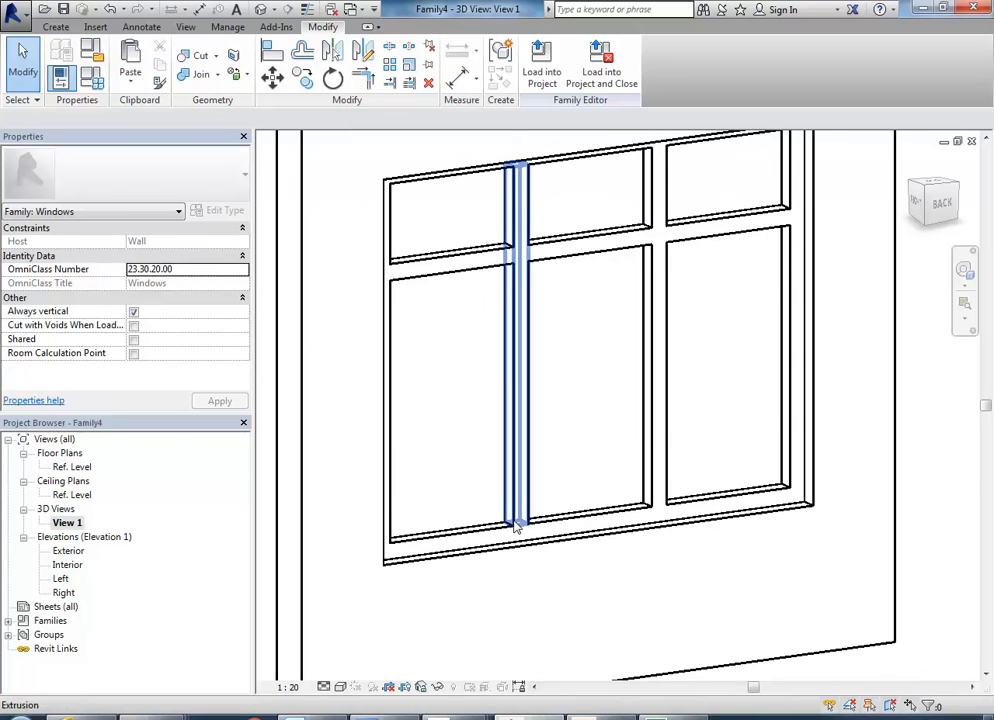
{"action": "scroll", "coordinate": [486, 379], "scroll_direction": "down", "scroll_amount": 1}
{"action": "middle_click_drag", "start_coordinate": [486, 379], "coordinate": [479, 419]}
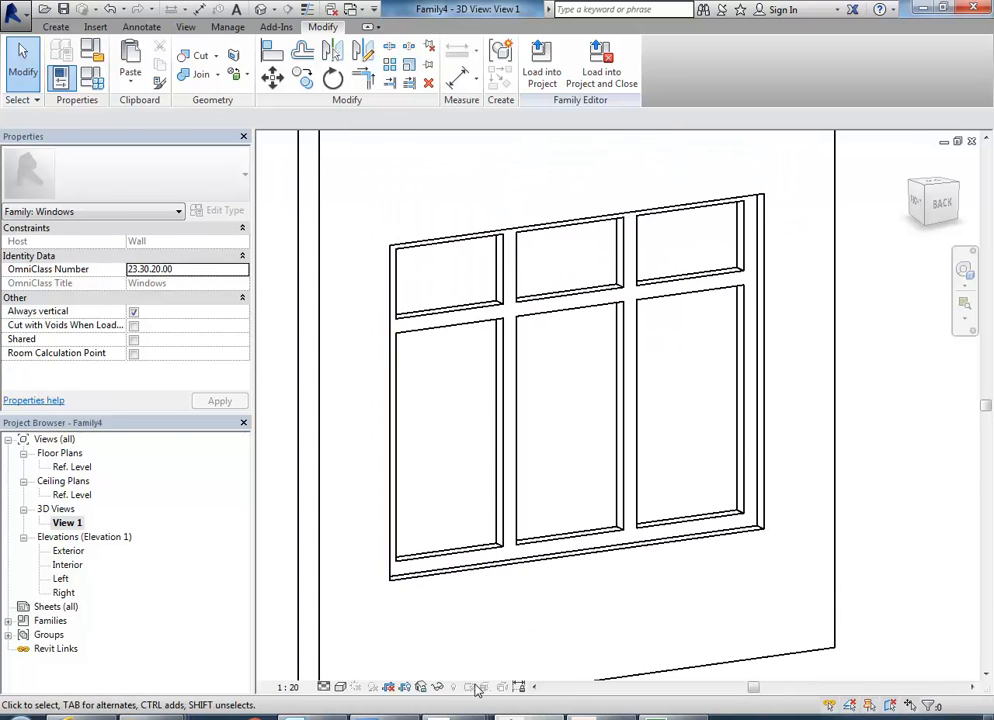
Switch to the AutoCAD section drawing and measure the bottom rail height of the first upper sash.
{"action": "left_click", "coordinate": [600, 717]}
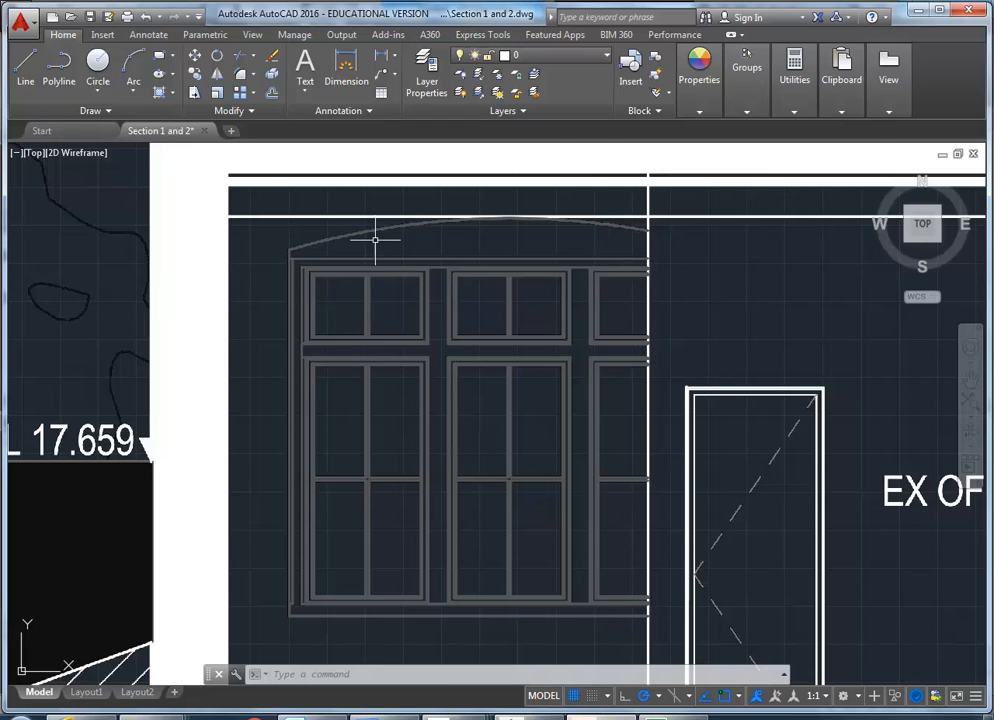
{"action": "mouse_move", "coordinate": [795, 100]}
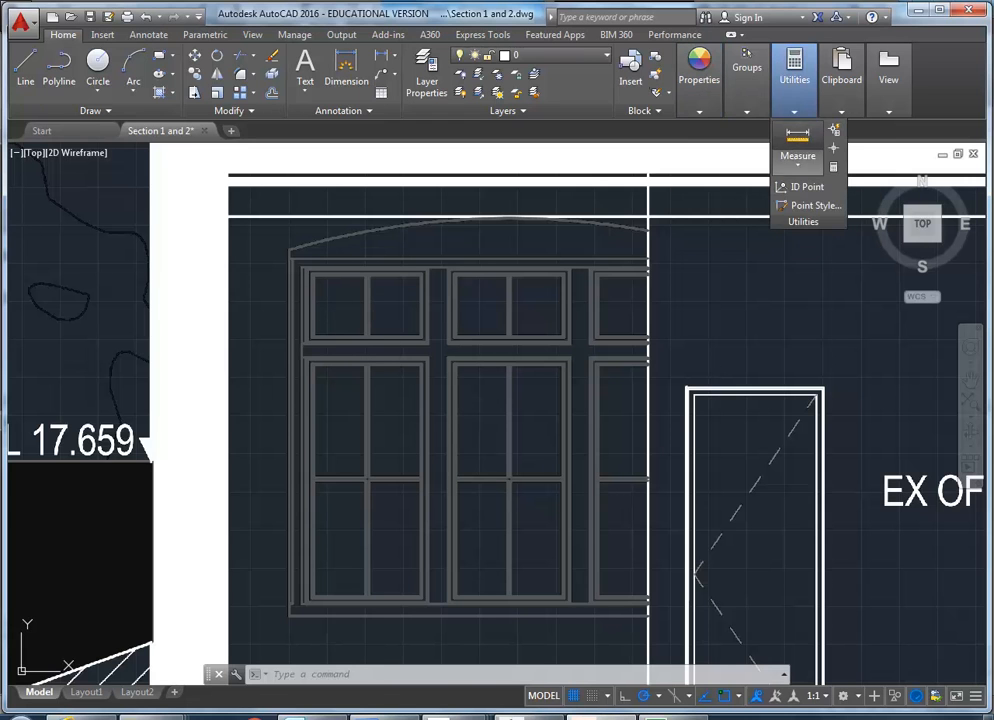
{"action": "left_click", "coordinate": [797, 140]}
{"action": "scroll", "coordinate": [433, 350], "scroll_direction": "up", "scroll_amount": 10}
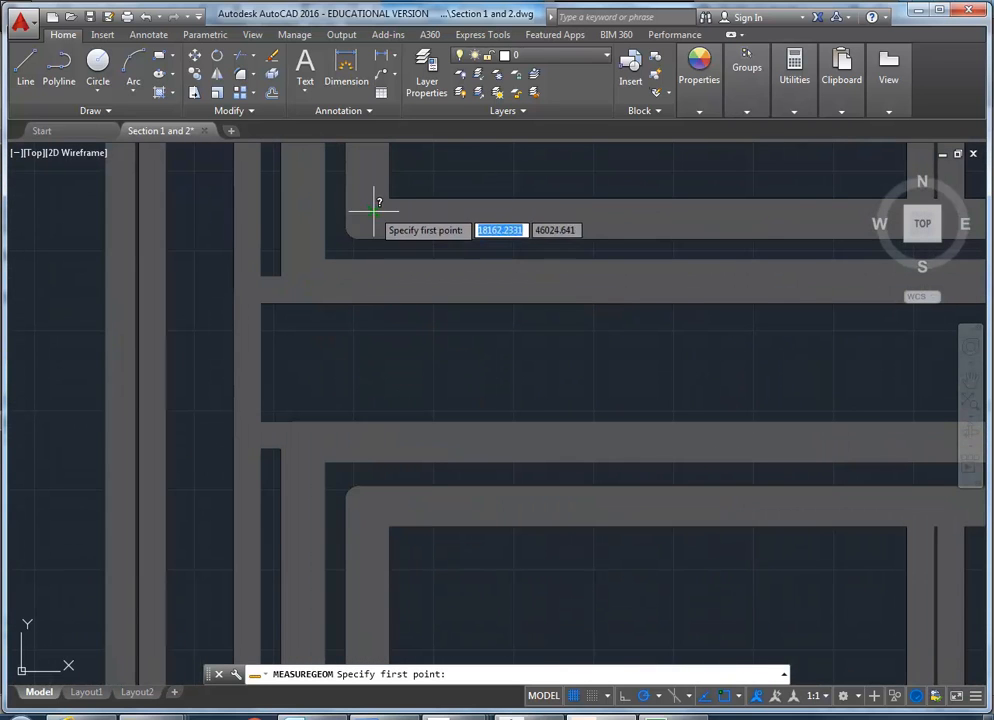
{"action": "left_click", "coordinate": [374, 212]}
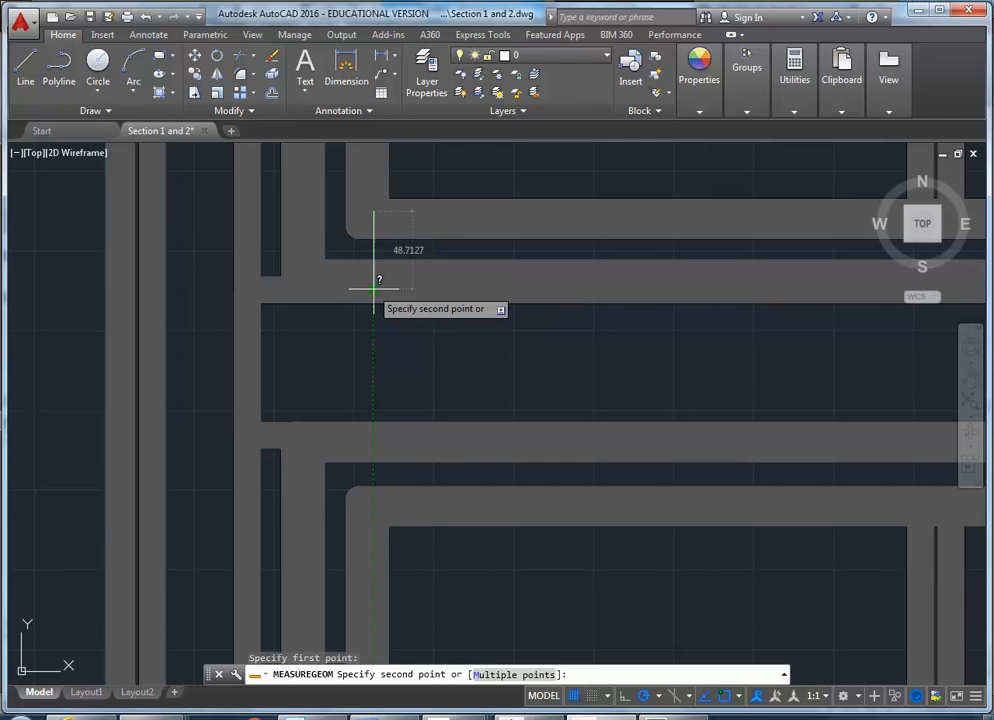
{"action": "left_click", "coordinate": [374, 290]}
Measure the side stile width of the same upper sash and exit the measuring command.
{"action": "left_click", "coordinate": [416, 342]}
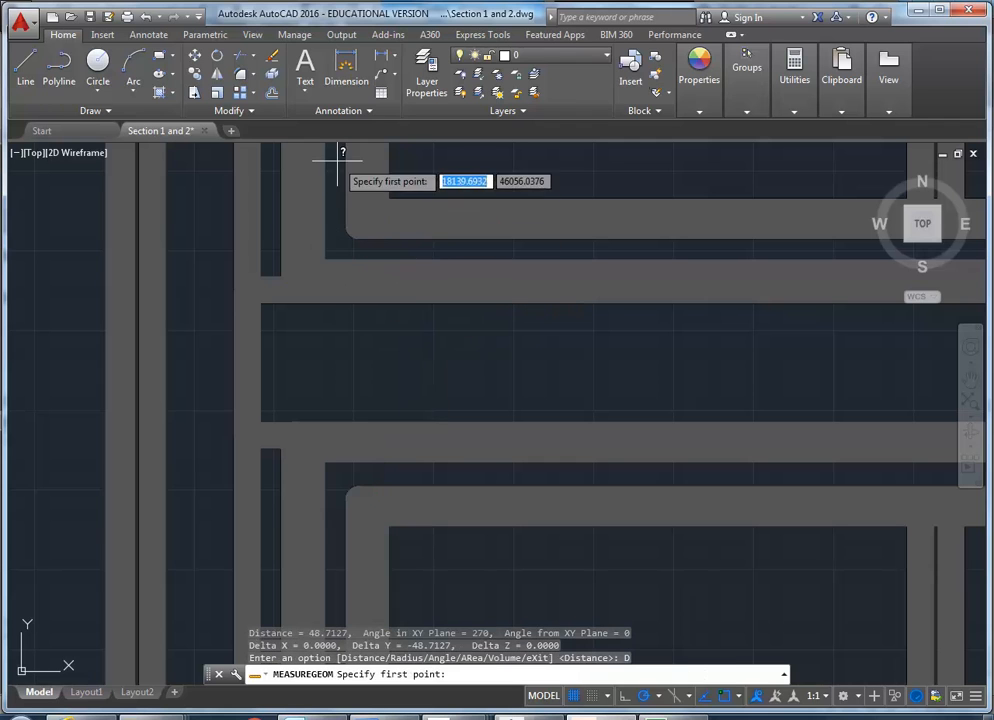
{"action": "left_click", "coordinate": [370, 213]}
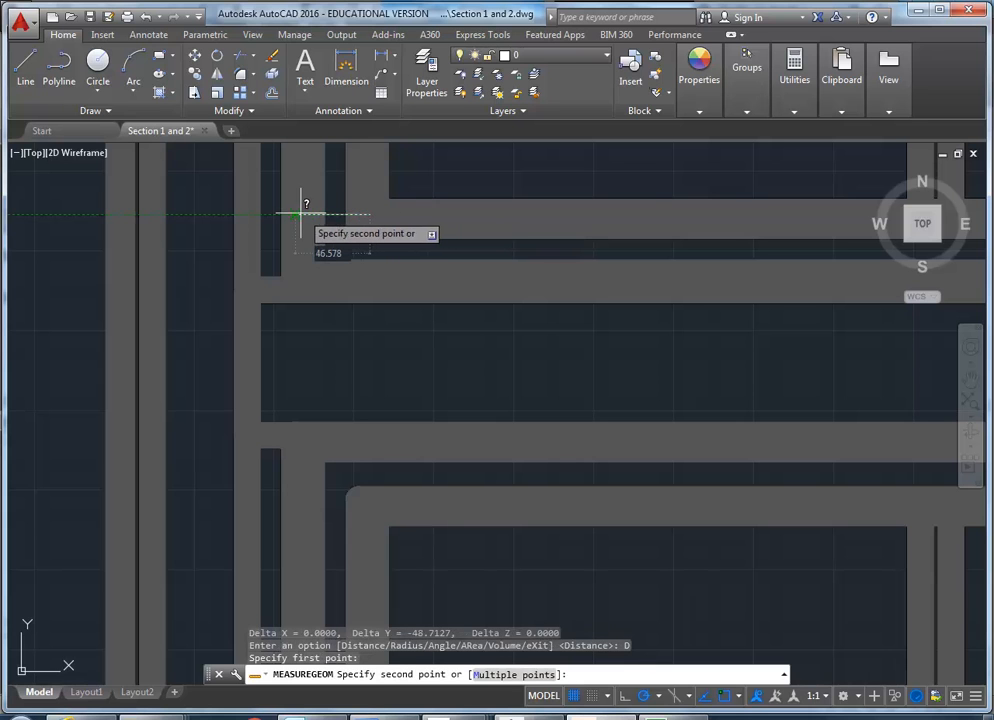
{"action": "left_click", "coordinate": [295, 213]}
{"action": "middle_click_drag", "start_coordinate": [353, 226], "coordinate": [307, 351]}
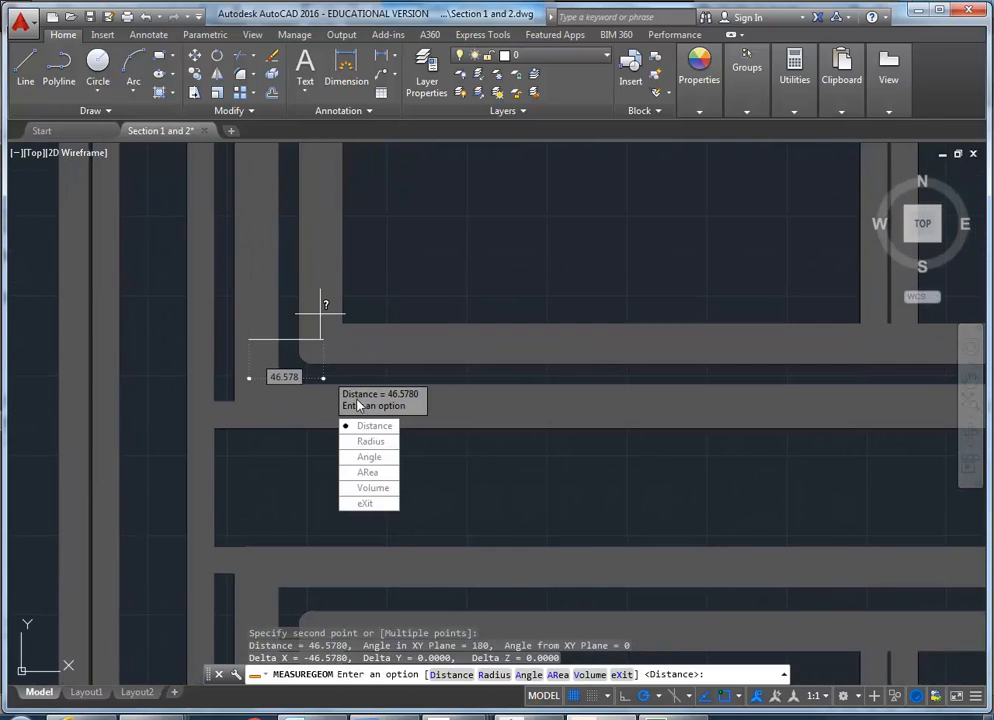
{"action": "left_click", "coordinate": [370, 507]}
{"action": "scroll", "coordinate": [366, 186], "scroll_direction": "down", "scroll_amount": 8}
{"action": "middle_click_drag", "start_coordinate": [358, 267], "coordinate": [325, 432]}
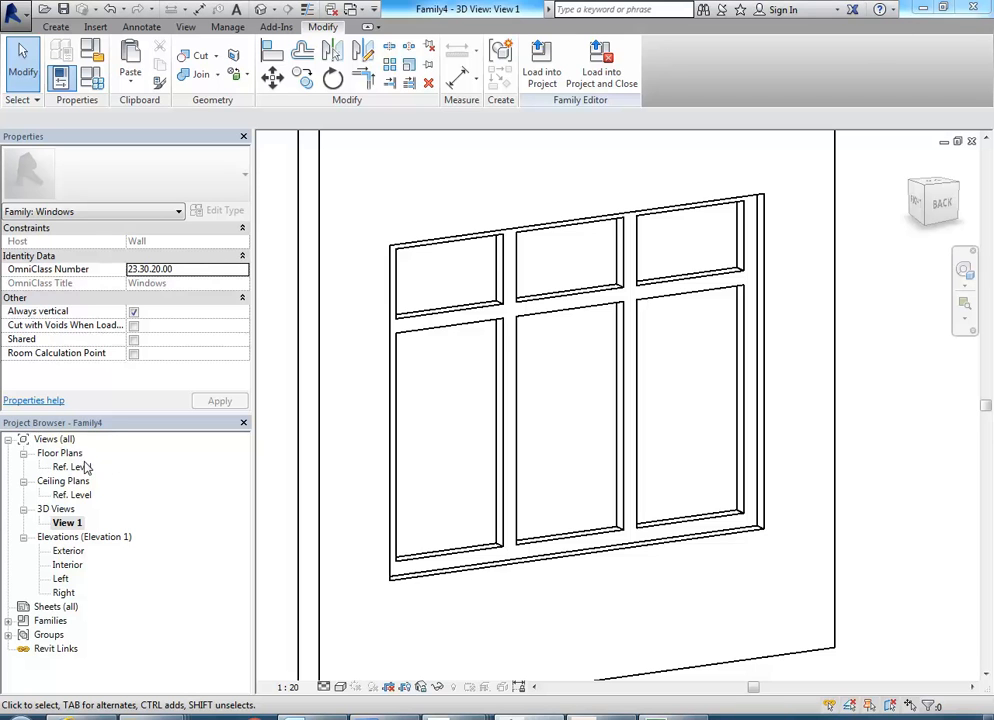
In Revit's Exterior elevation, start an extrusion with a rectangle snapped to the upper-left opening's corners, and lock its edges to the opening.
{"action": "double_click", "coordinate": [67, 551]}
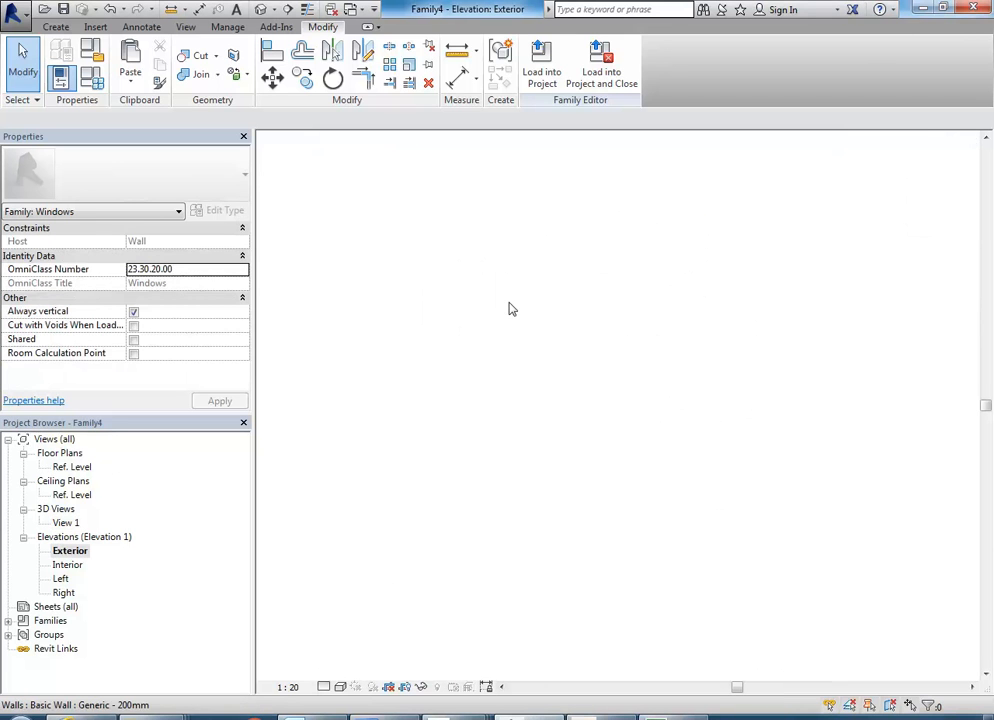
{"action": "scroll", "coordinate": [404, 330], "scroll_direction": "up", "scroll_amount": 3}
{"action": "scroll", "coordinate": [438, 342], "scroll_direction": "up", "scroll_amount": 2}
{"action": "middle_click_drag", "start_coordinate": [446, 352], "coordinate": [458, 451]}
{"action": "left_click", "coordinate": [56, 27]}
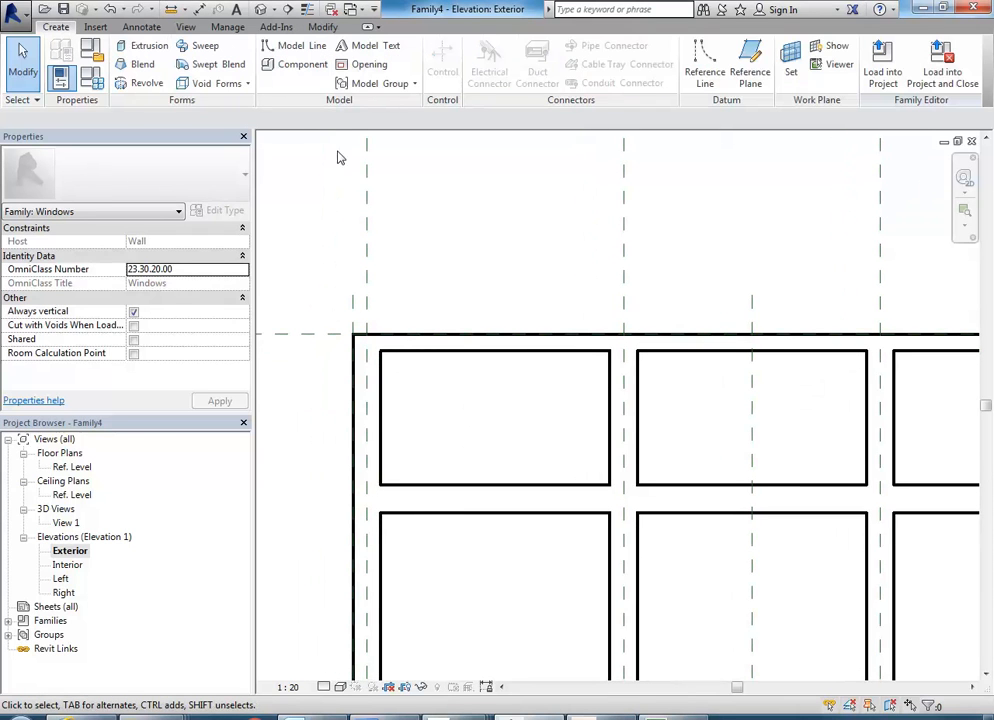
{"action": "left_click", "coordinate": [146, 46]}
{"action": "scroll", "coordinate": [448, 425], "scroll_direction": "up", "scroll_amount": 1}
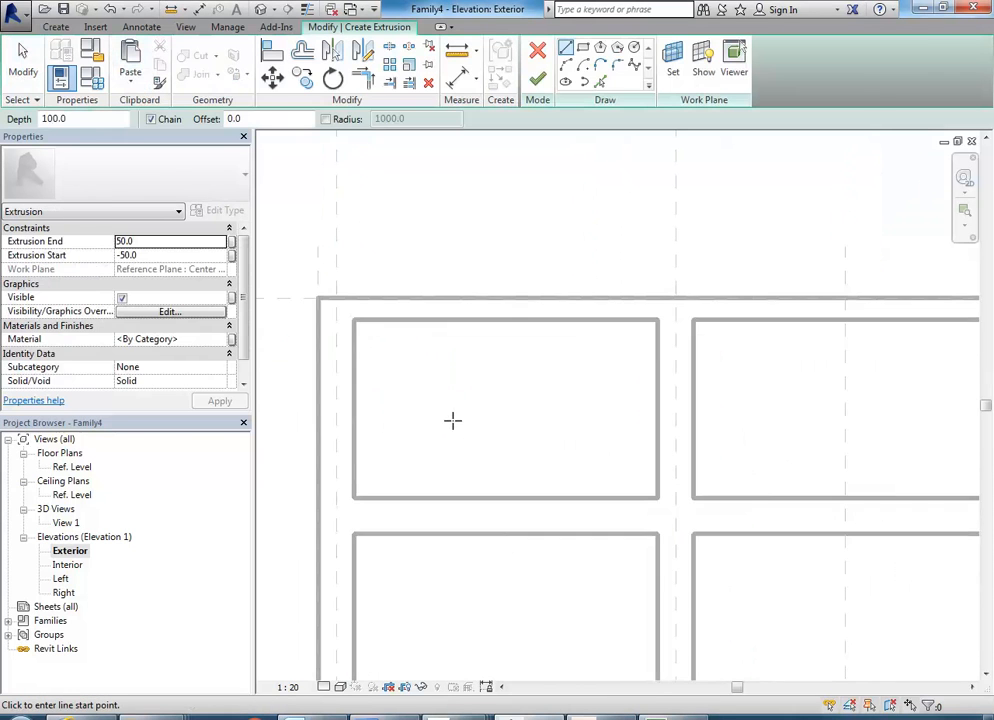
{"action": "left_click", "coordinate": [583, 47]}
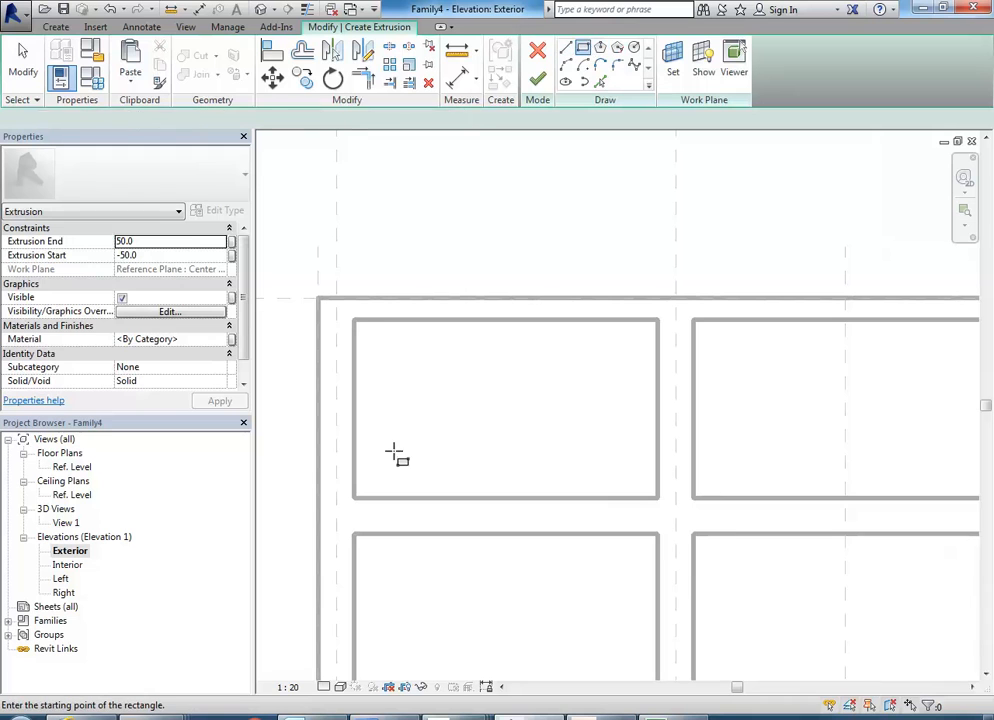
{"action": "left_click", "coordinate": [354, 320]}
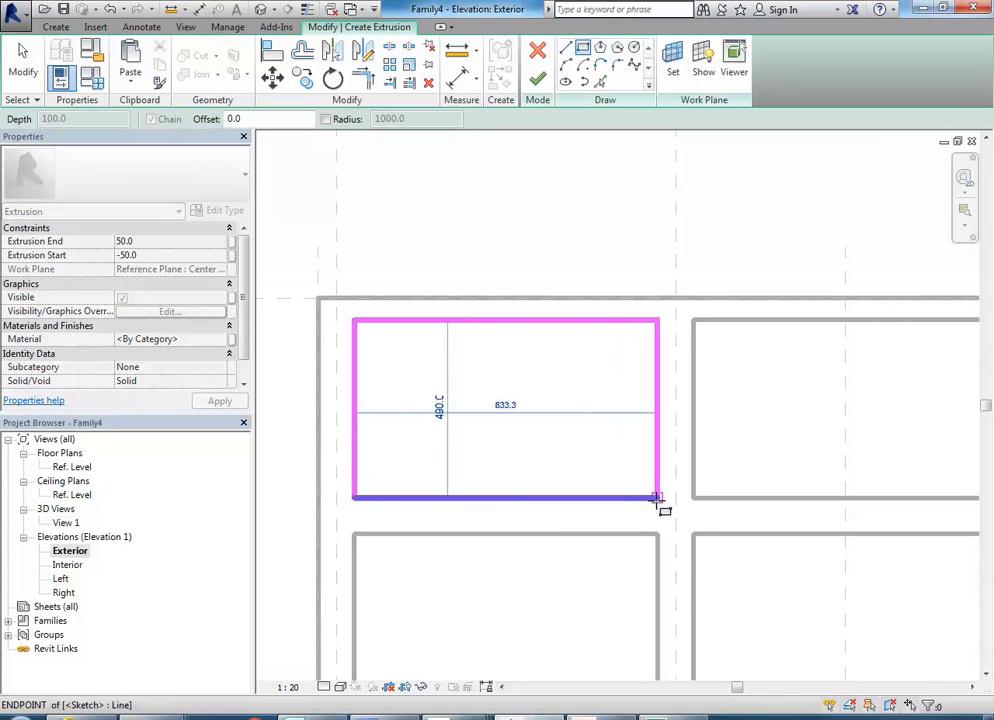
{"action": "left_click", "coordinate": [657, 497]}
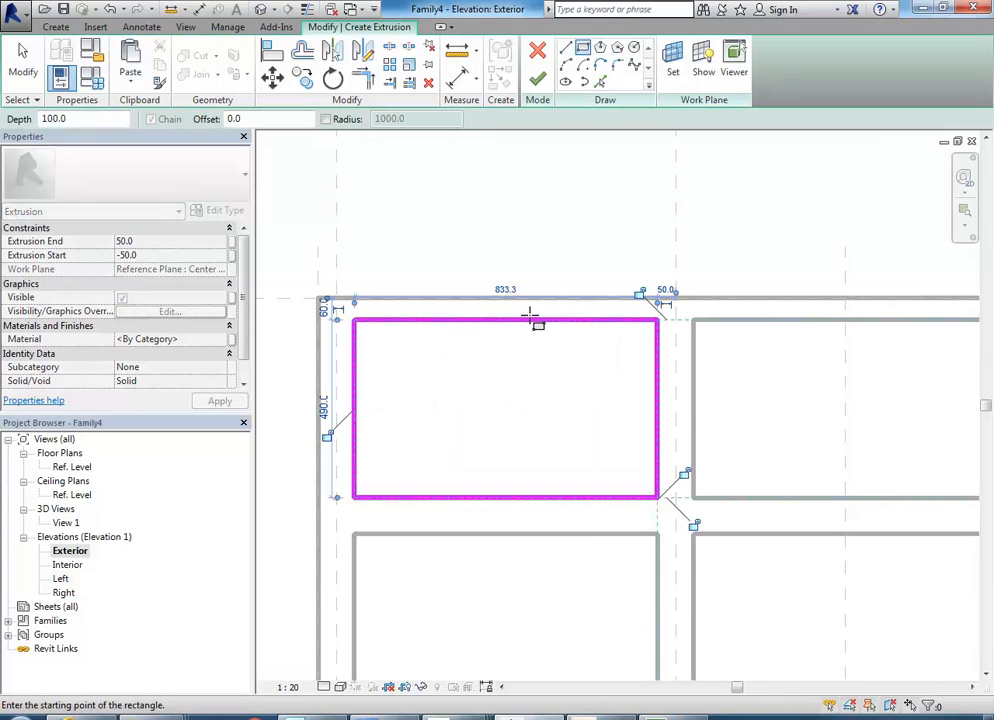
{"action": "left_click", "coordinate": [692, 527]}
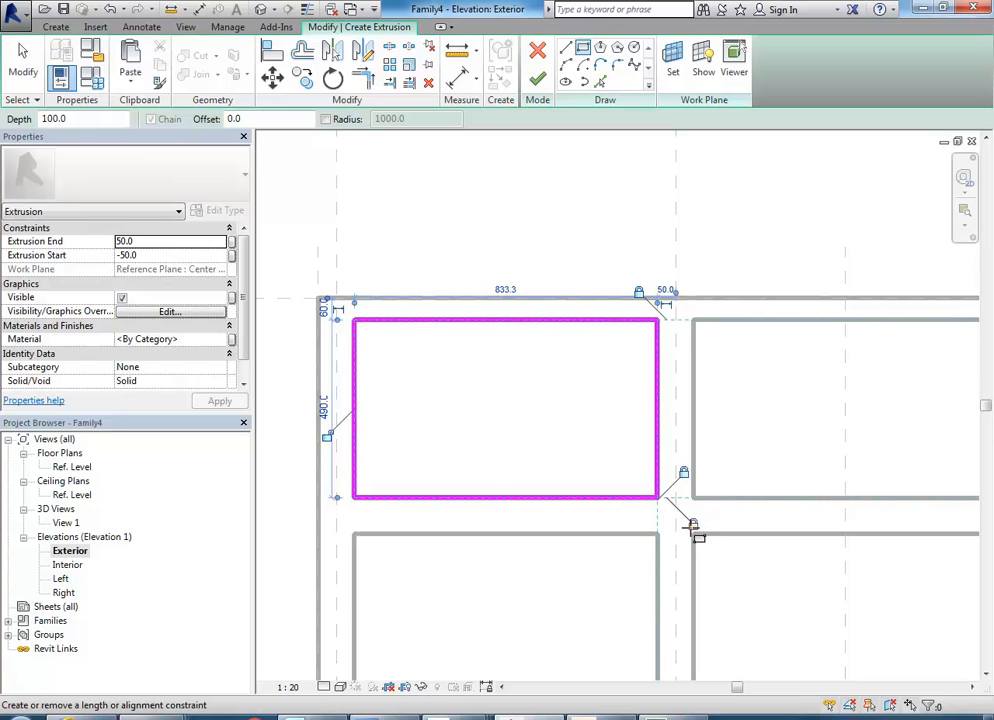
{"action": "left_click", "coordinate": [325, 435]}
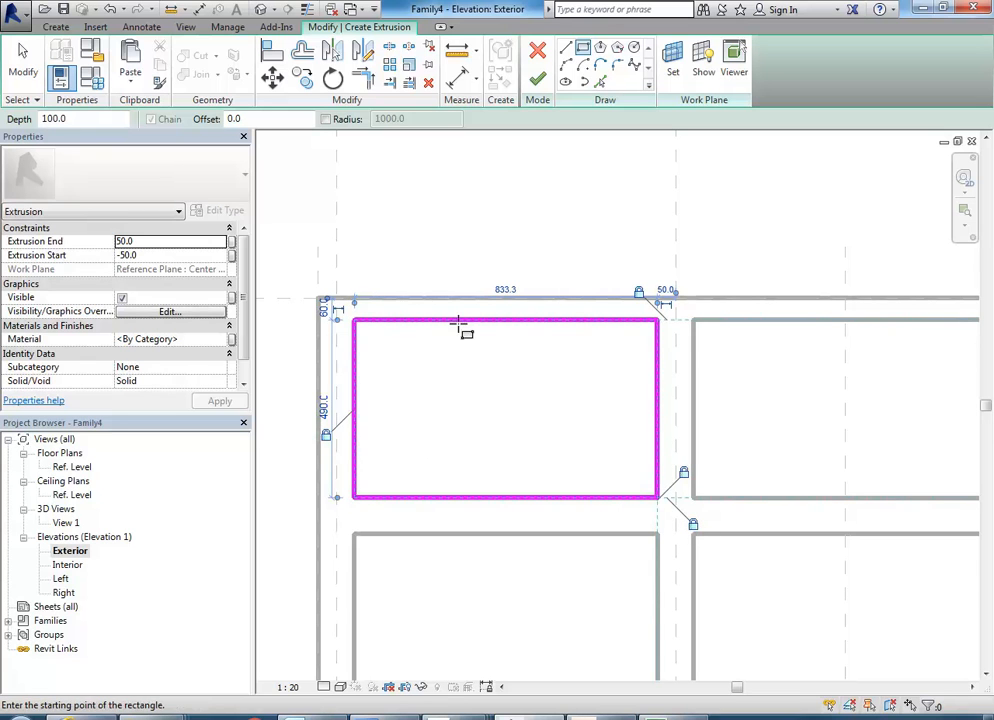
Set the extrusion start to -30 and the end to 30, finish the sketch and deselect the extrusion.
{"action": "left_click", "coordinate": [158, 256]}
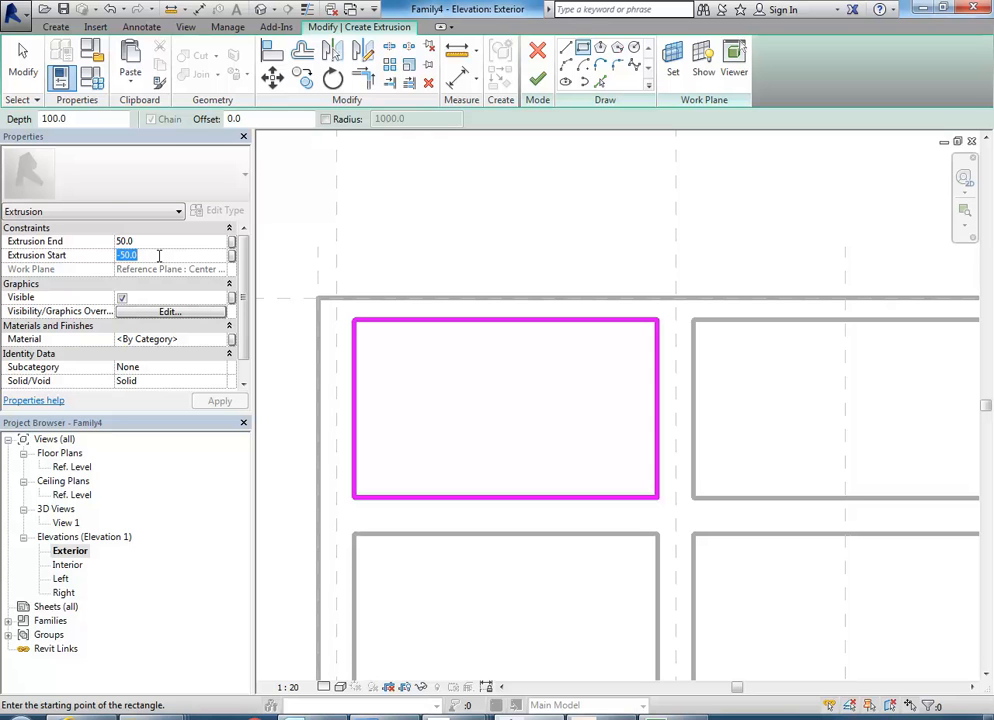
{"action": "type", "text": "-30"}
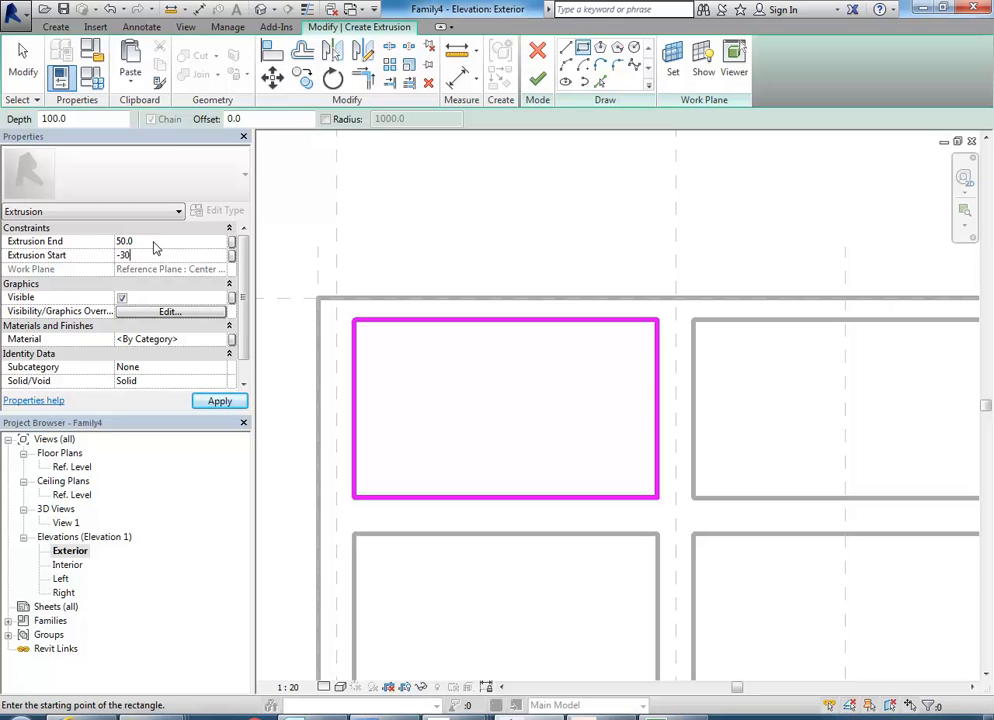
{"action": "left_click", "coordinate": [153, 241]}
{"action": "type", "text": "30"}
{"action": "key", "text": "Return"}
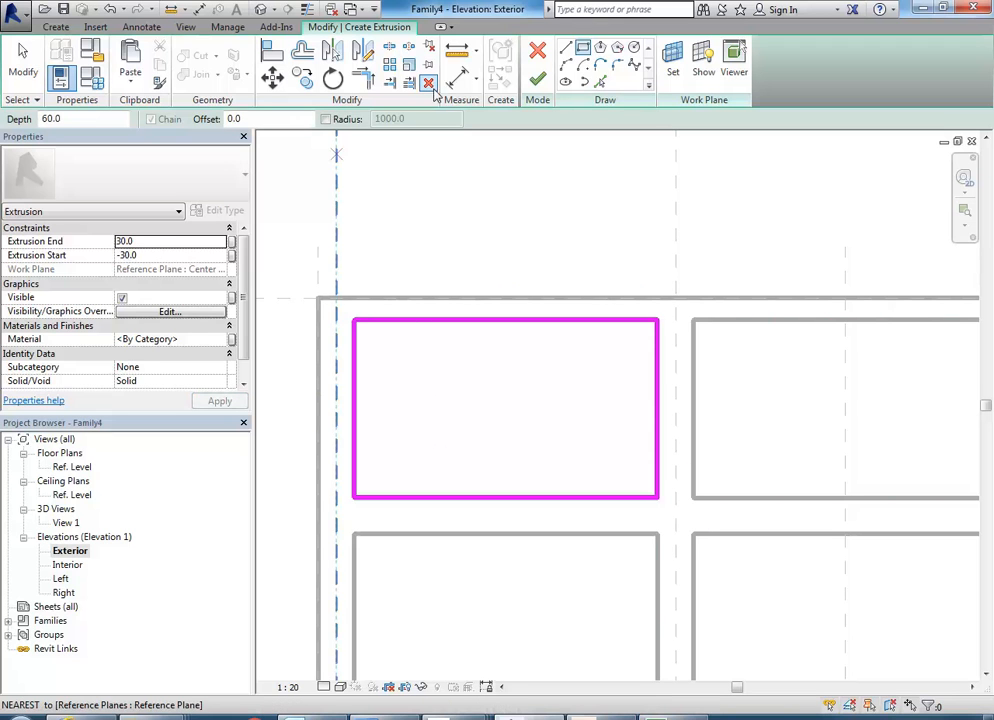
{"action": "left_click", "coordinate": [537, 78]}
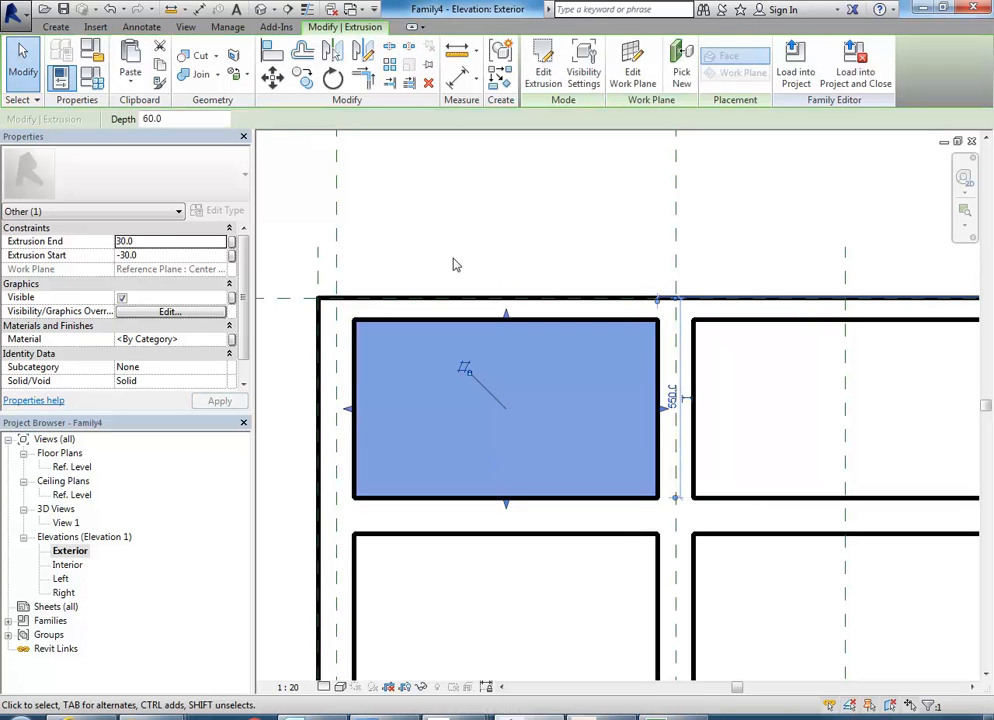
{"action": "left_click", "coordinate": [433, 229]}
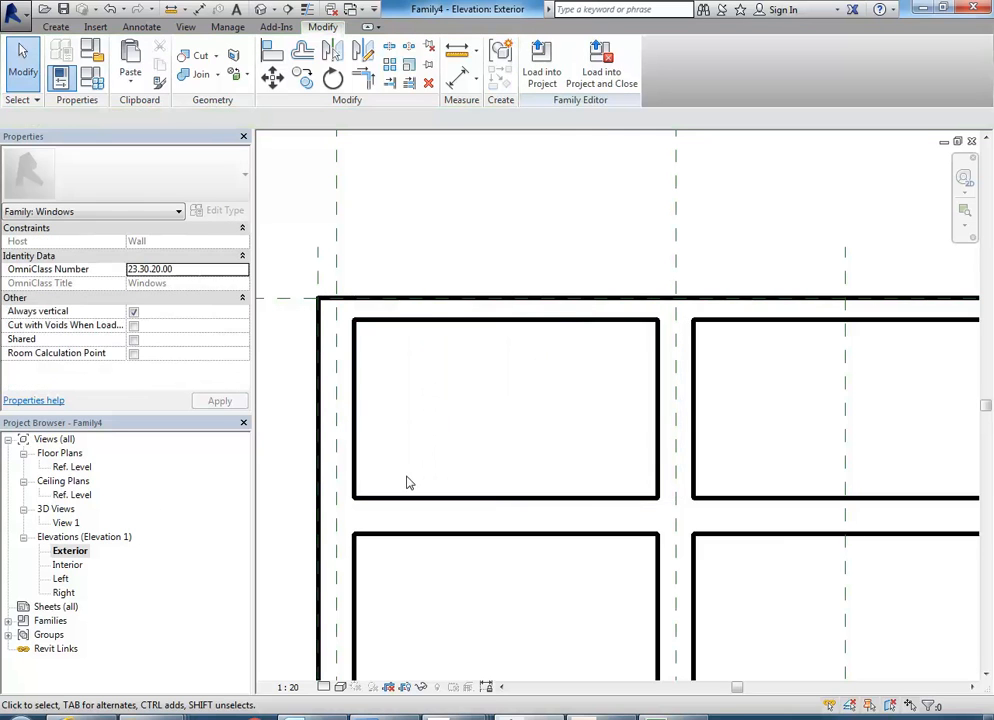
Inspect the new extrusion in the upper-left opening in the shaded 3D View 1 and select it.
{"action": "double_click", "coordinate": [66, 522]}
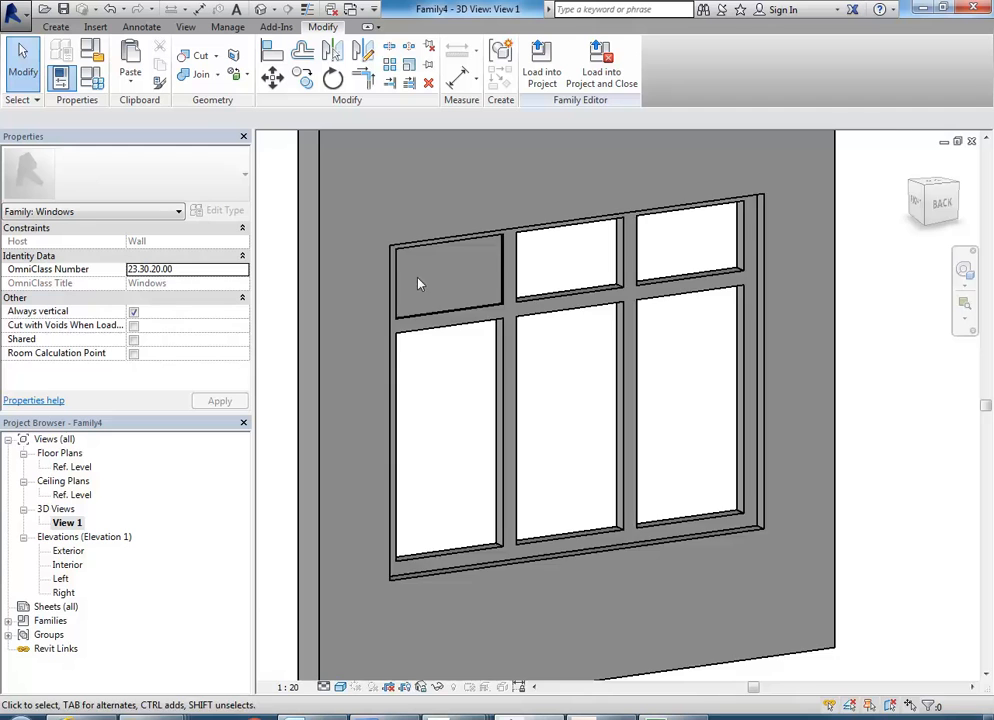
{"action": "scroll", "coordinate": [417, 282], "scroll_direction": "up", "scroll_amount": 3}
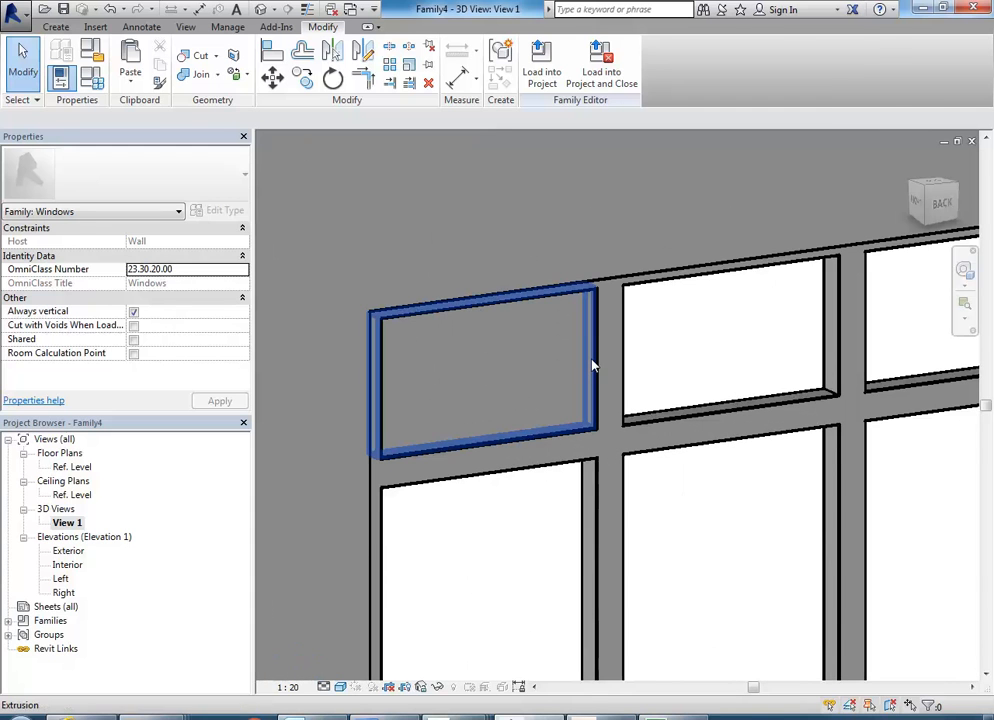
{"action": "left_click", "coordinate": [579, 371]}
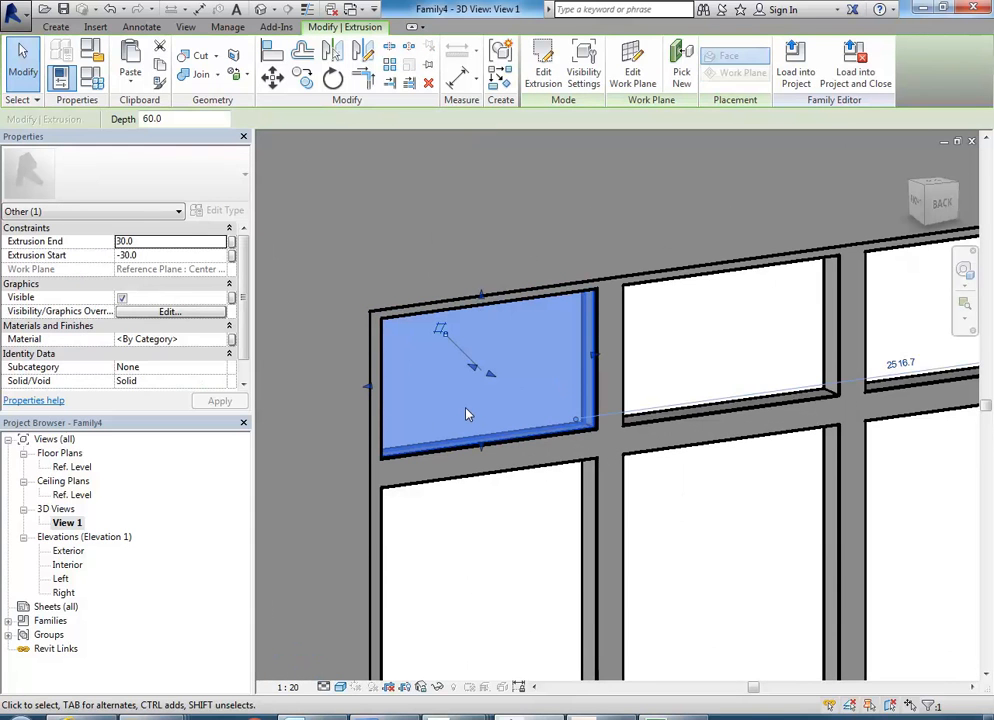
In the Exterior elevation, edit the upper-left extrusion's sketch, offset a copy of its whole boundary 40 inward, and finish the sketch.
{"action": "double_click", "coordinate": [66, 551]}
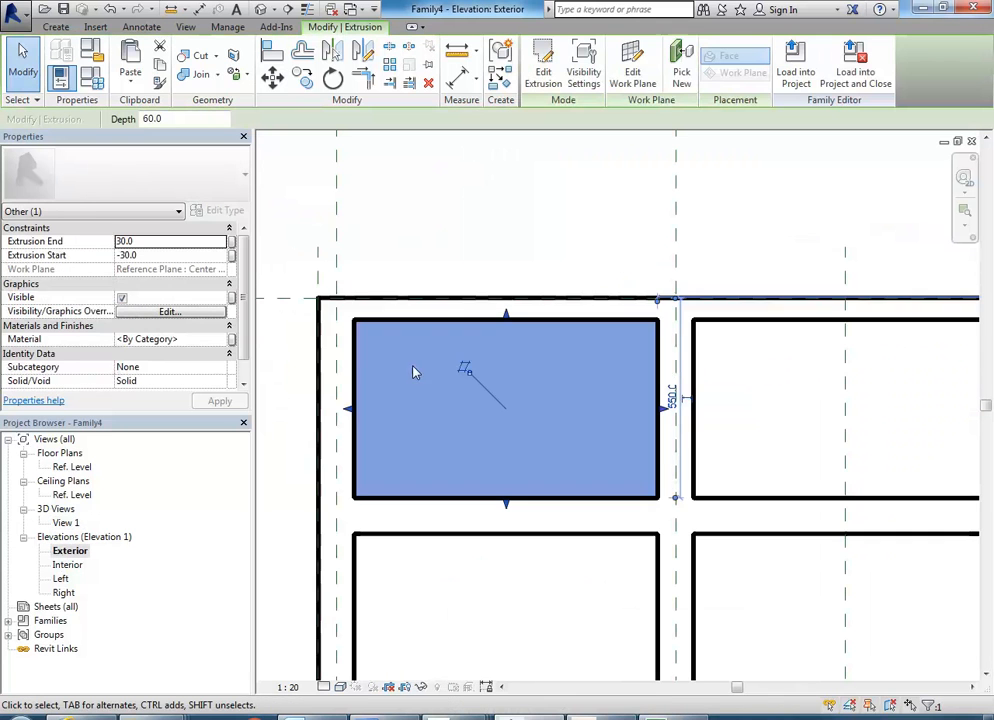
{"action": "double_click", "coordinate": [453, 476]}
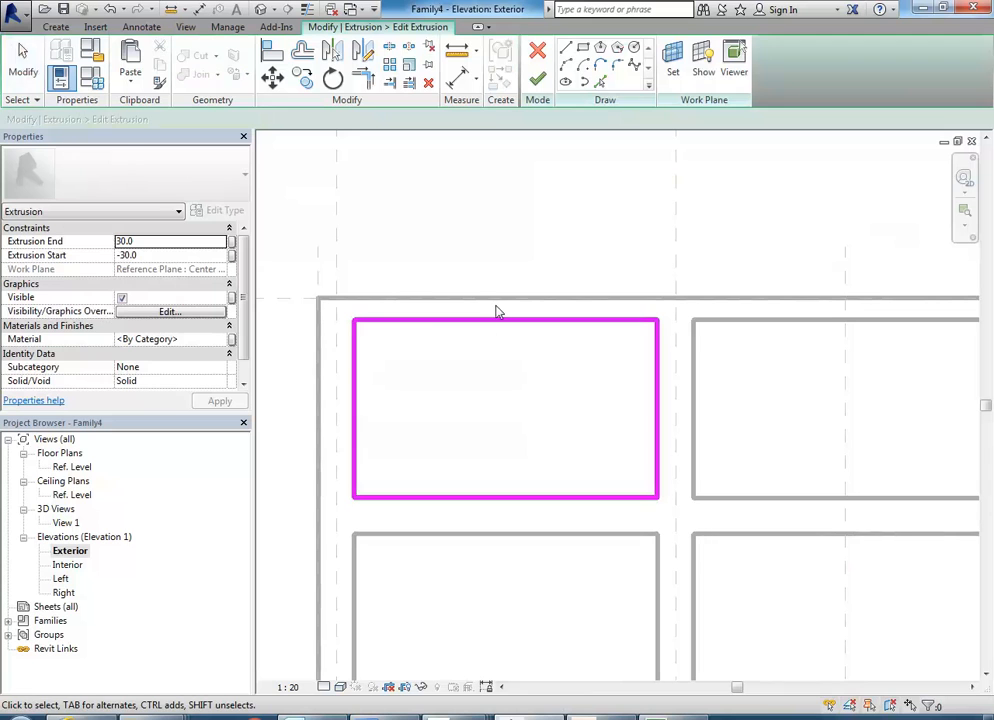
{"action": "left_click", "coordinate": [302, 55]}
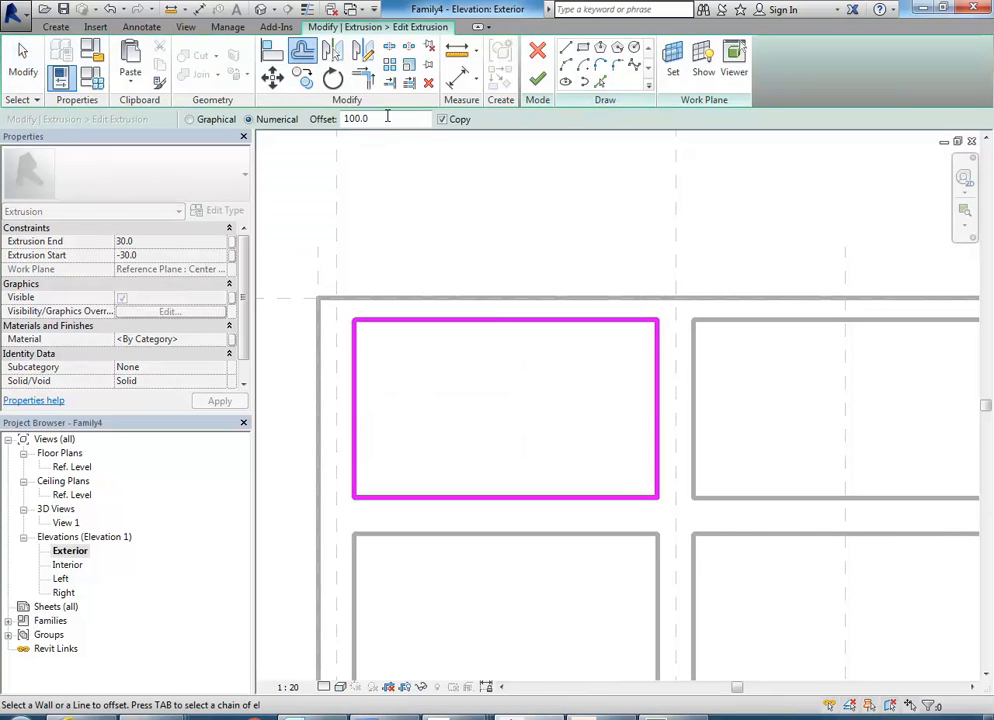
{"action": "type", "text": "40"}
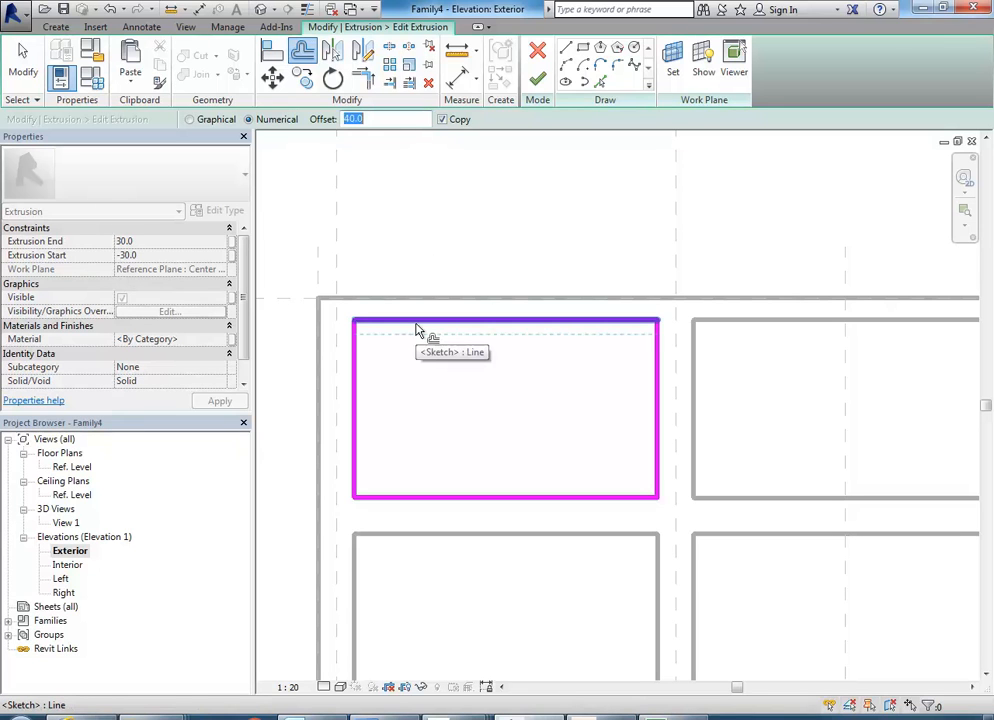
{"action": "key", "text": "Tab"}
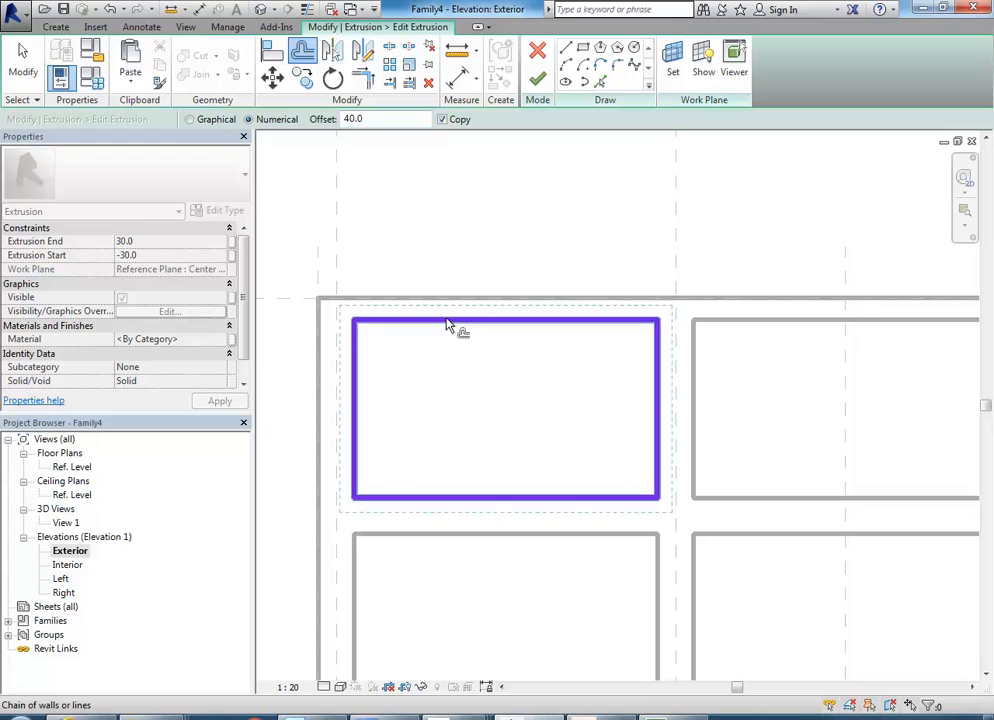
{"action": "left_click", "coordinate": [447, 331]}
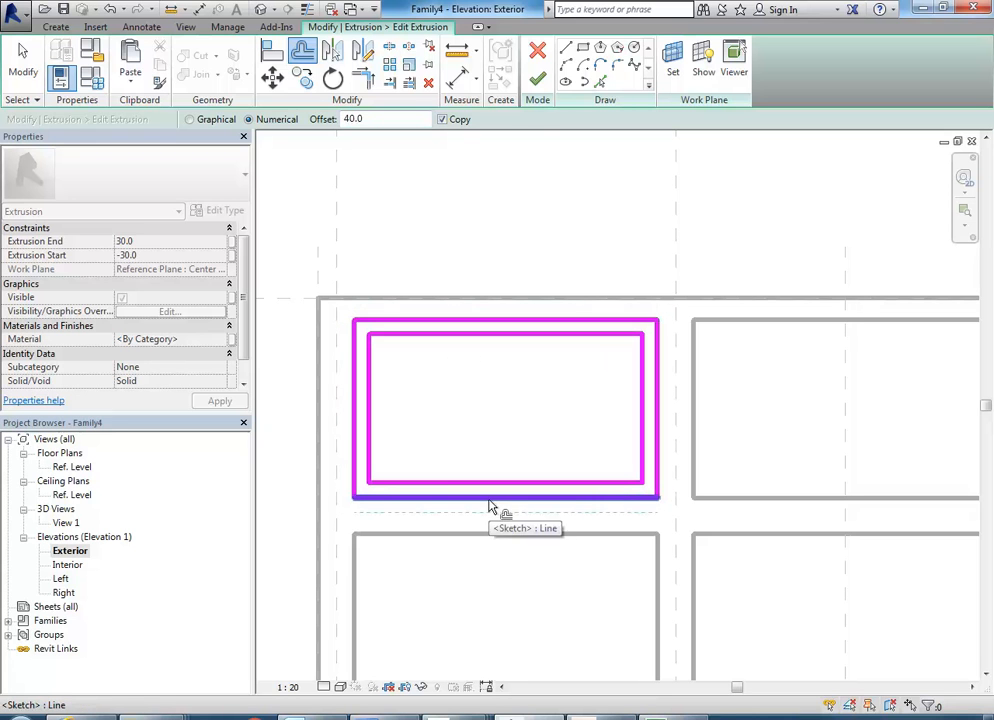
{"action": "left_click", "coordinate": [537, 79]}
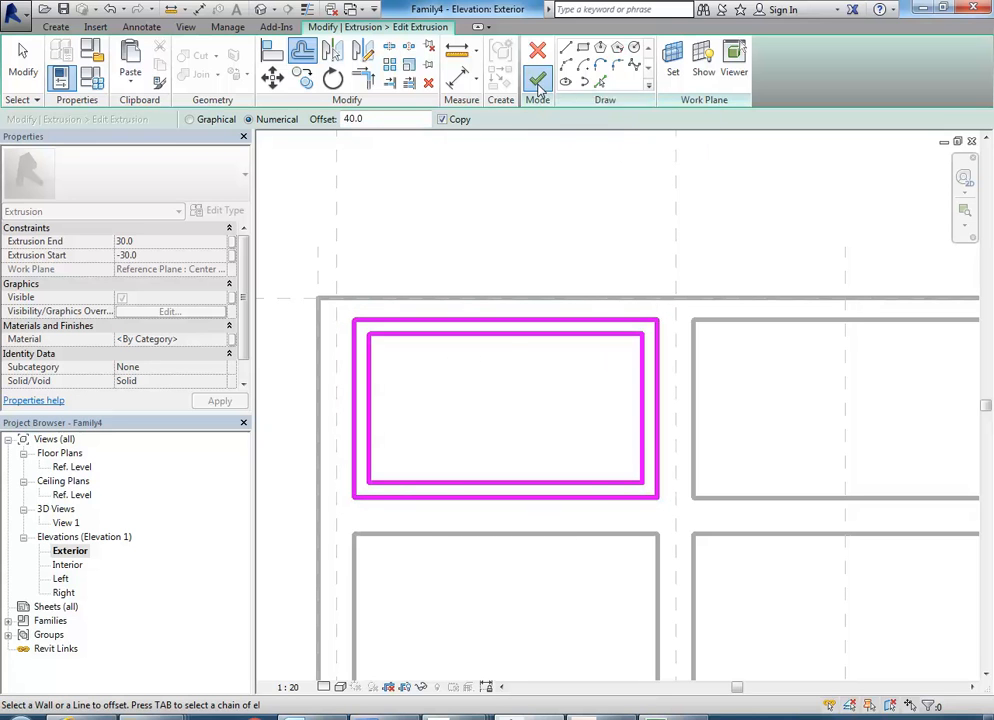
{"action": "scroll", "coordinate": [512, 333], "scroll_direction": "down", "scroll_amount": 3}
{"action": "scroll", "coordinate": [484, 346], "scroll_direction": "up", "scroll_amount": 2}
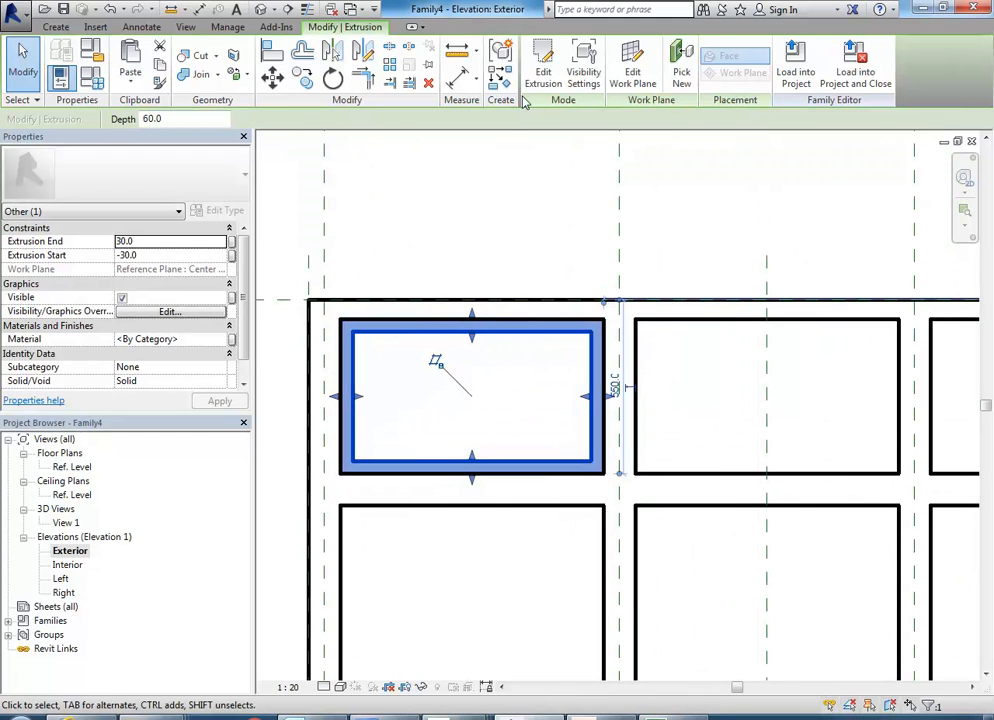
Reopen the upper-left sash frame's sketch to check its two boundaries, finish it and deselect the frame.
{"action": "left_click", "coordinate": [541, 72]}
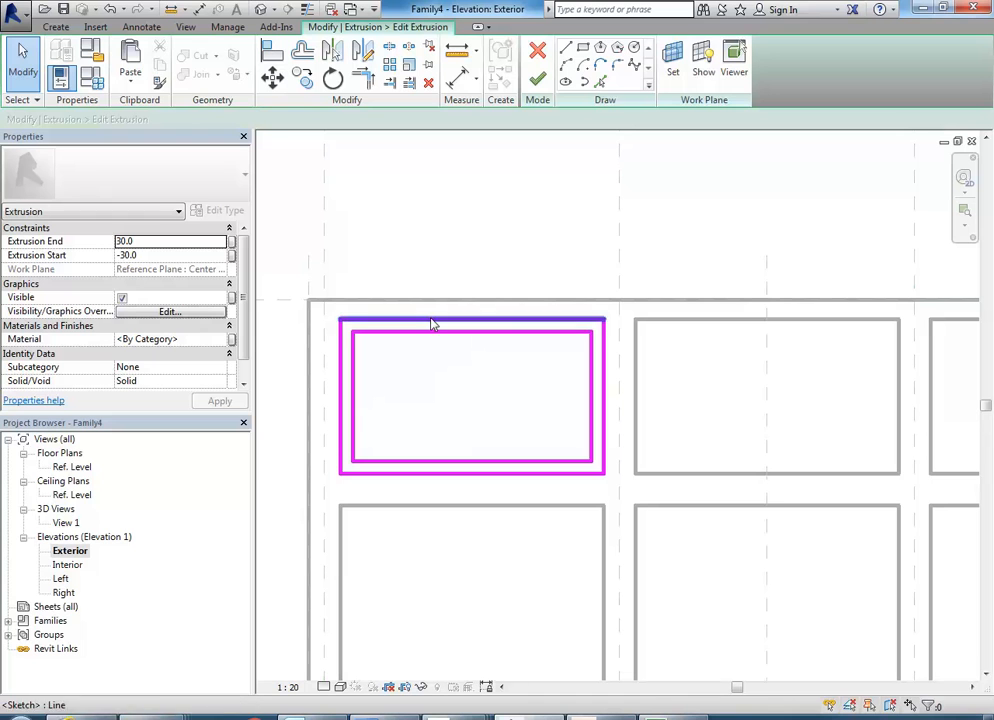
{"action": "left_click", "coordinate": [539, 78]}
{"action": "scroll", "coordinate": [450, 410], "scroll_direction": "down", "scroll_amount": 2}
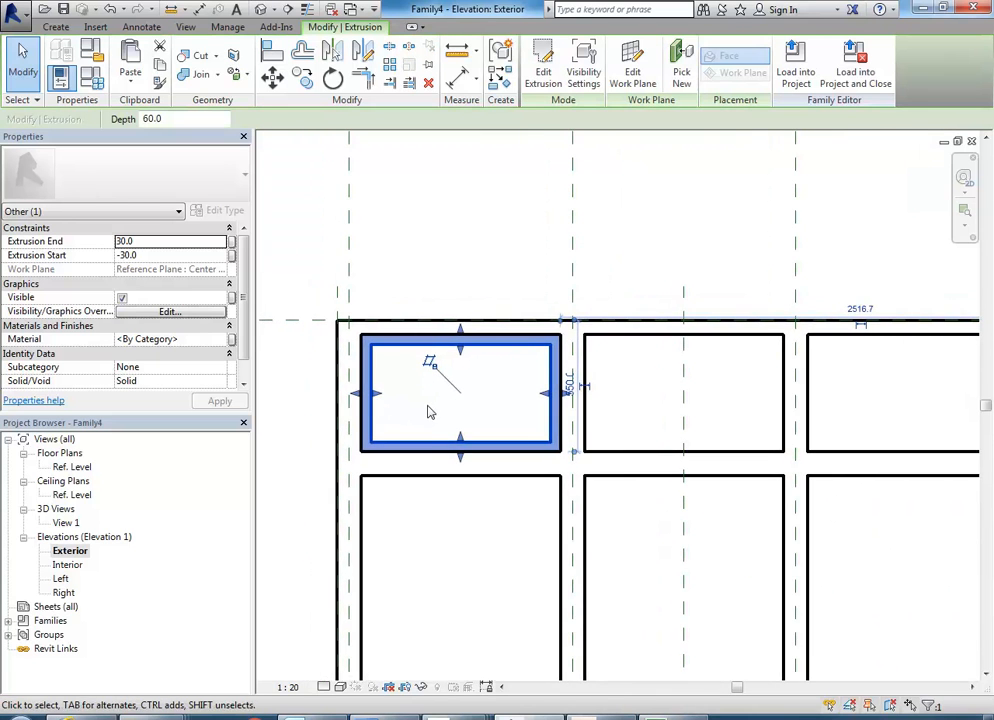
{"action": "middle_click_drag", "start_coordinate": [428, 410], "coordinate": [418, 437]}
{"action": "left_click", "coordinate": [406, 430]}
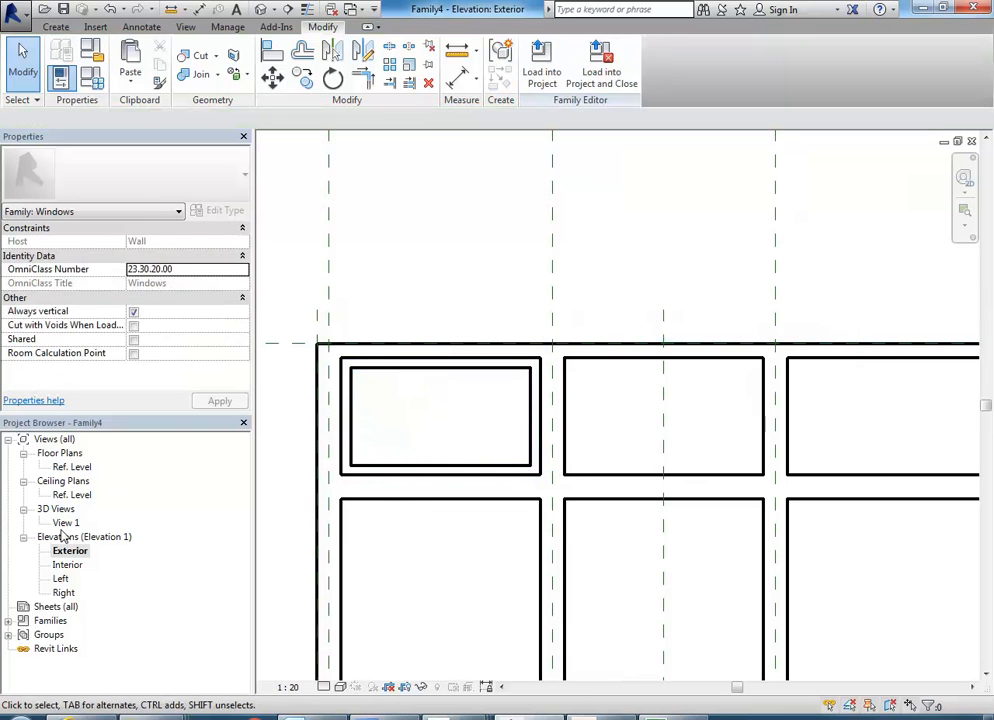
Start an extrusion with a rectangle snapped to the upper-left sash frame's inner corners, and lock its edges to the frame.
{"action": "scroll", "coordinate": [400, 390], "scroll_direction": "up", "scroll_amount": 2}
{"action": "middle_click_drag", "start_coordinate": [413, 397], "coordinate": [422, 399]}
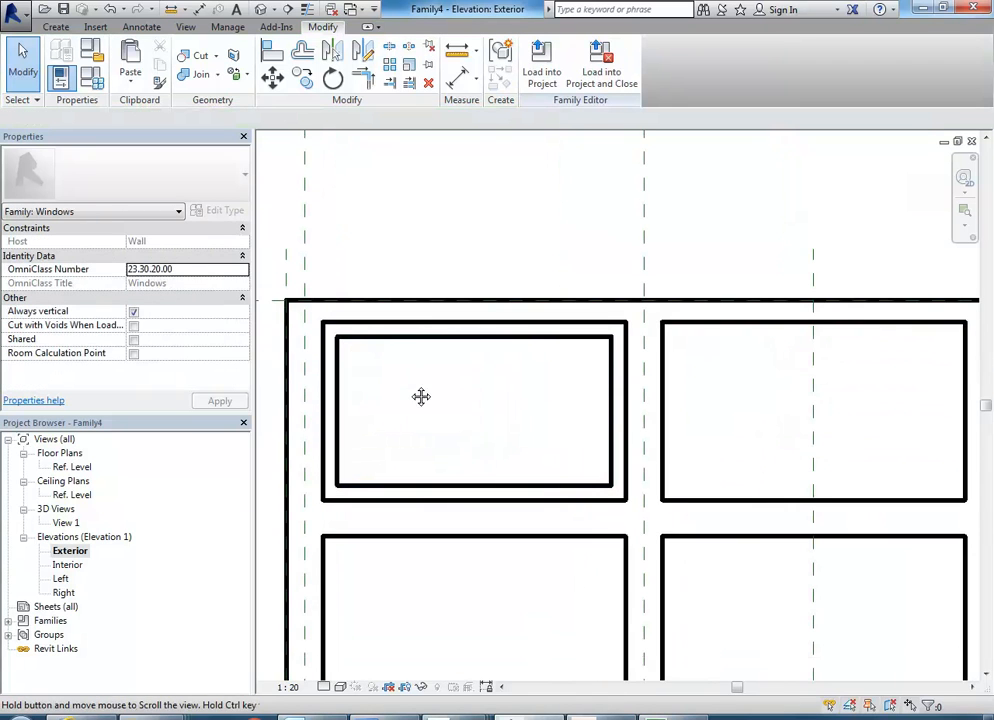
{"action": "left_click", "coordinate": [57, 29]}
{"action": "left_click", "coordinate": [125, 48]}
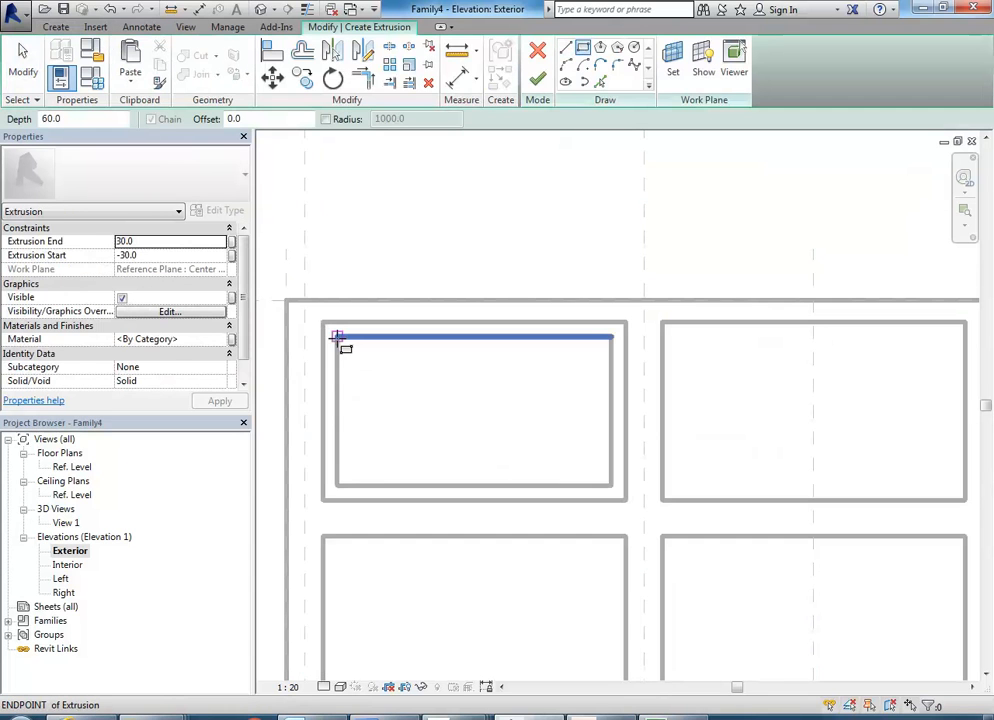
{"action": "left_click", "coordinate": [337, 337]}
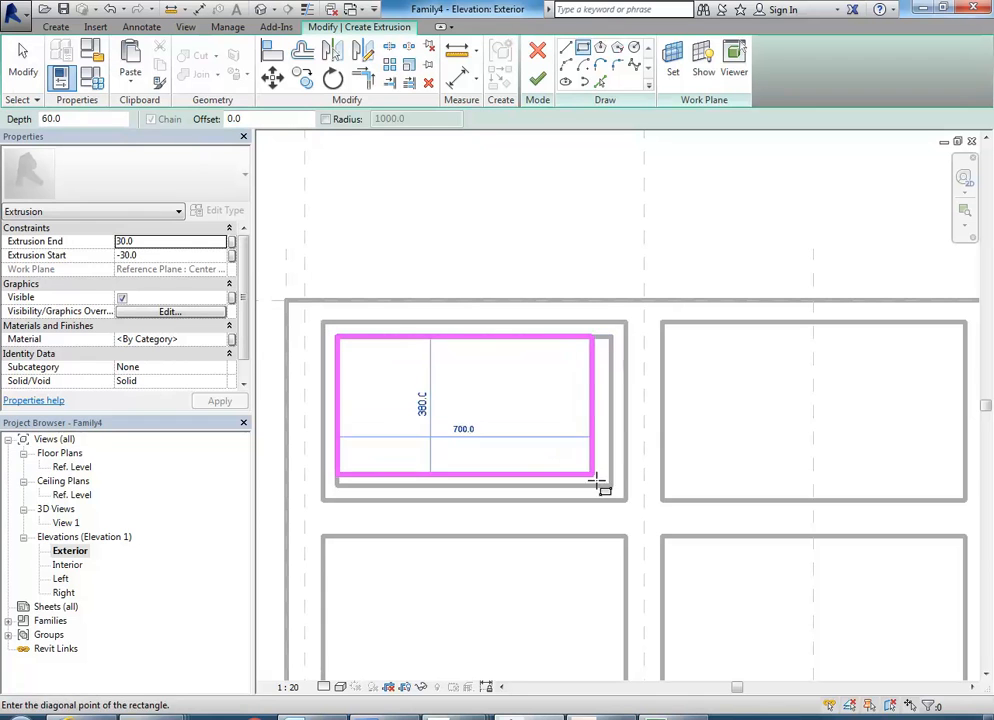
{"action": "left_click", "coordinate": [612, 487]}
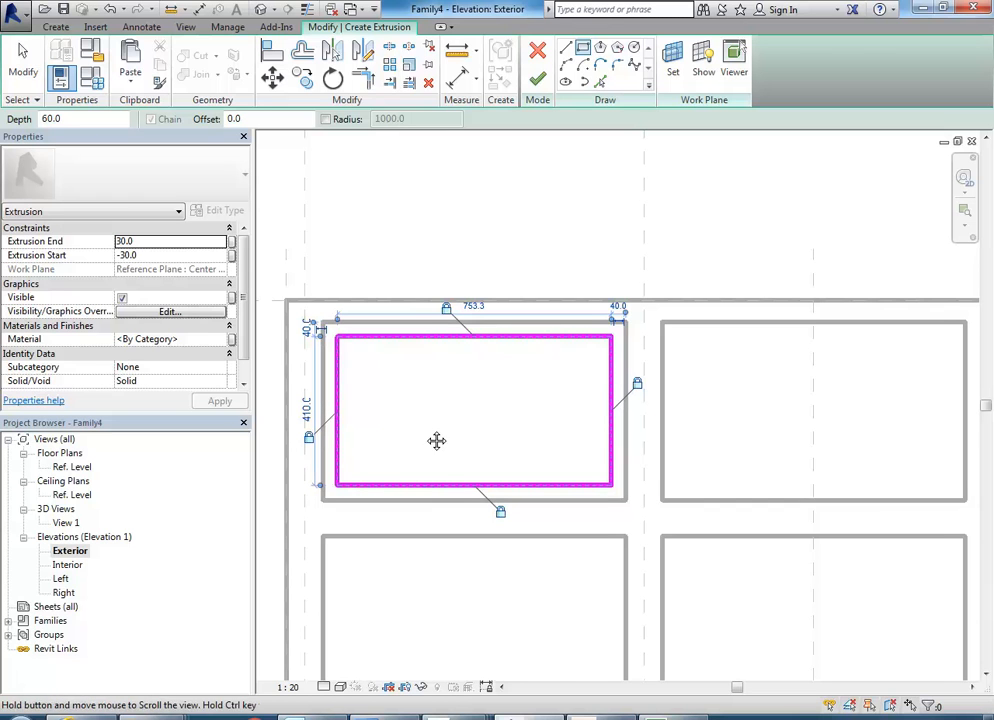
{"action": "middle_click_drag", "start_coordinate": [437, 442], "coordinate": [439, 445]}
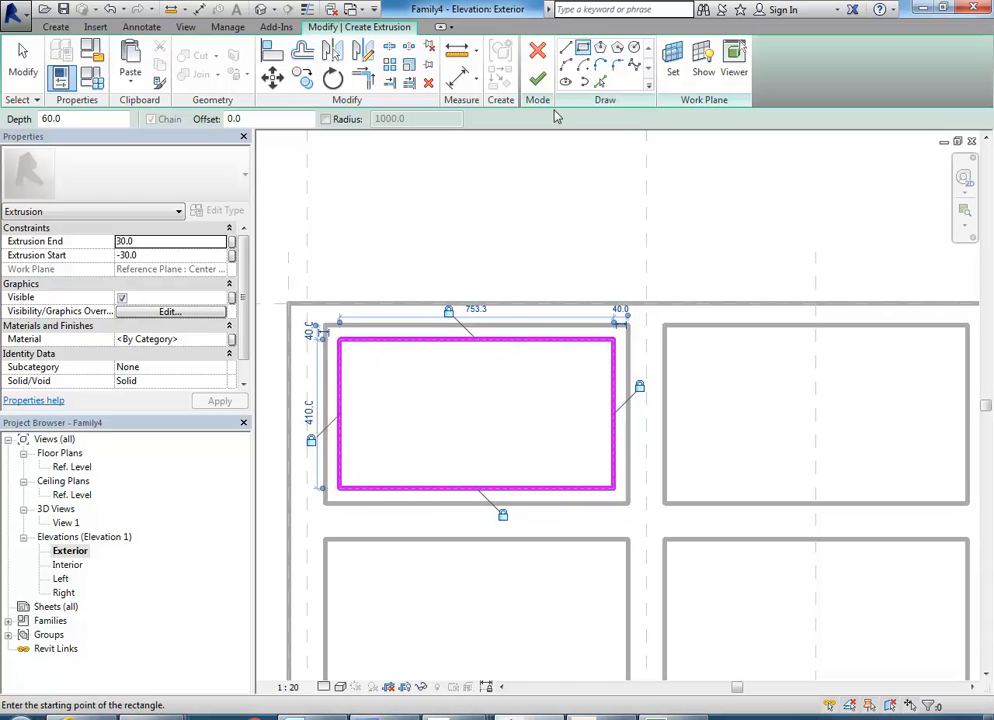
{"action": "right_click", "coordinate": [496, 176]}
{"action": "left_click", "coordinate": [534, 186]}
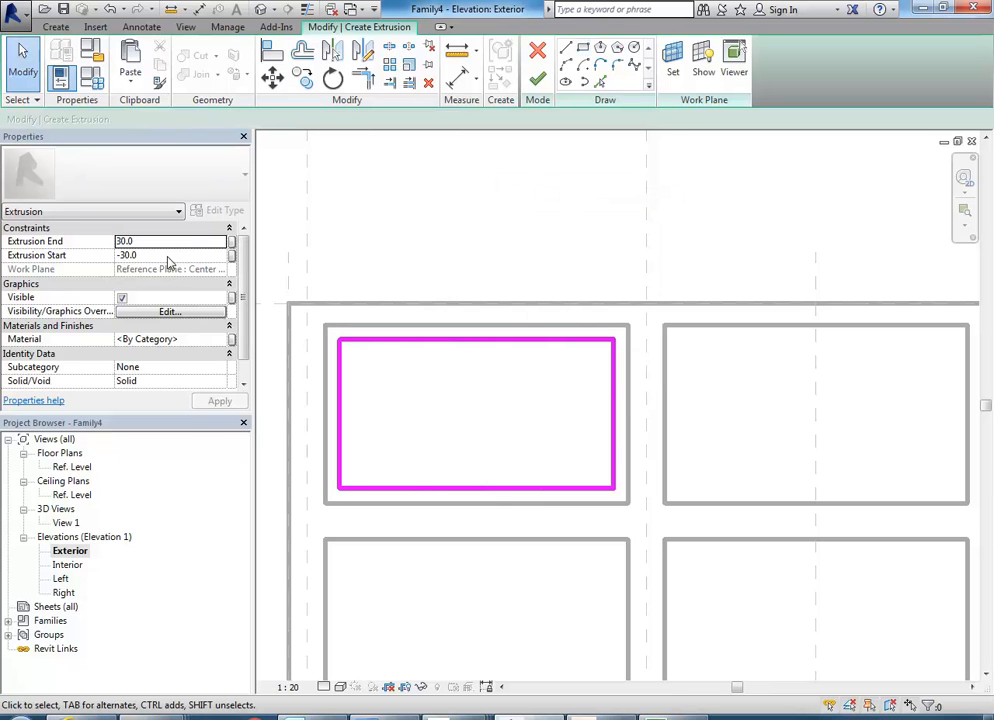
Set the extrusion start to -10 and the end to 10, finish the sketch and deselect the panel.
{"action": "left_click", "coordinate": [168, 255]}
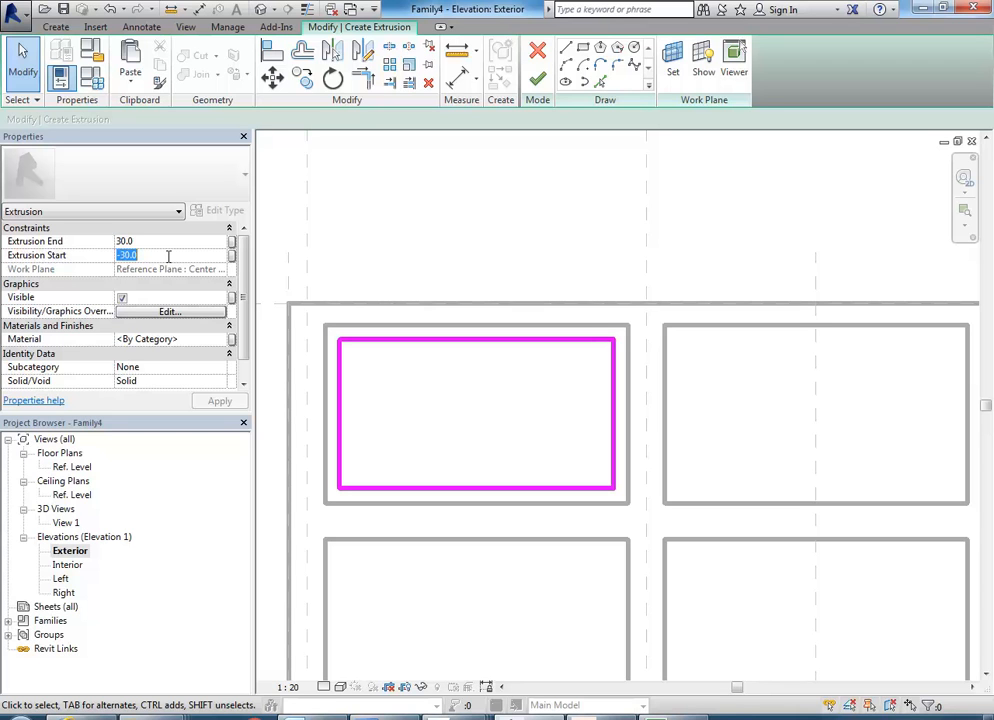
{"action": "type", "text": "-"}
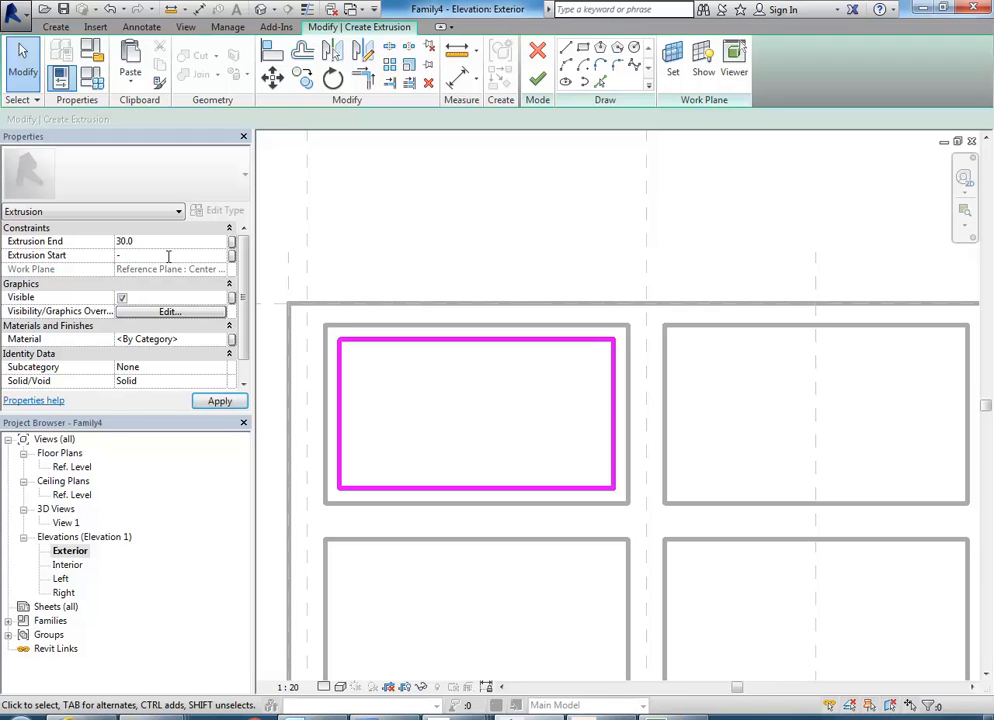
{"action": "type", "text": "10"}
{"action": "left_click", "coordinate": [168, 241]}
{"action": "type", "text": "1"}
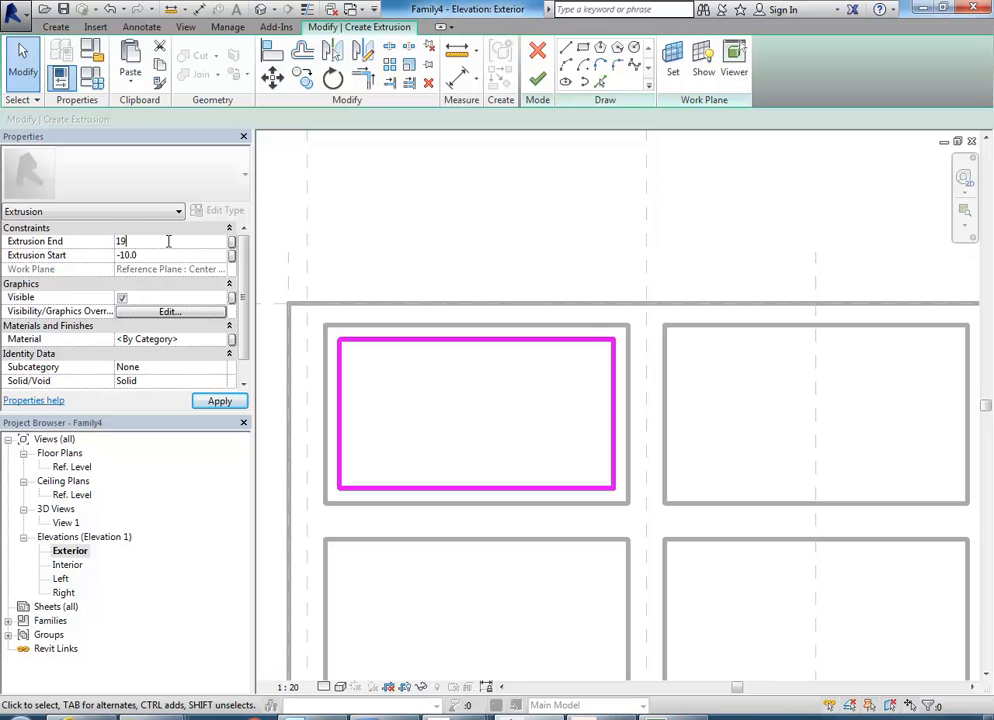
{"action": "type", "text": "0"}
{"action": "key", "text": "Return"}
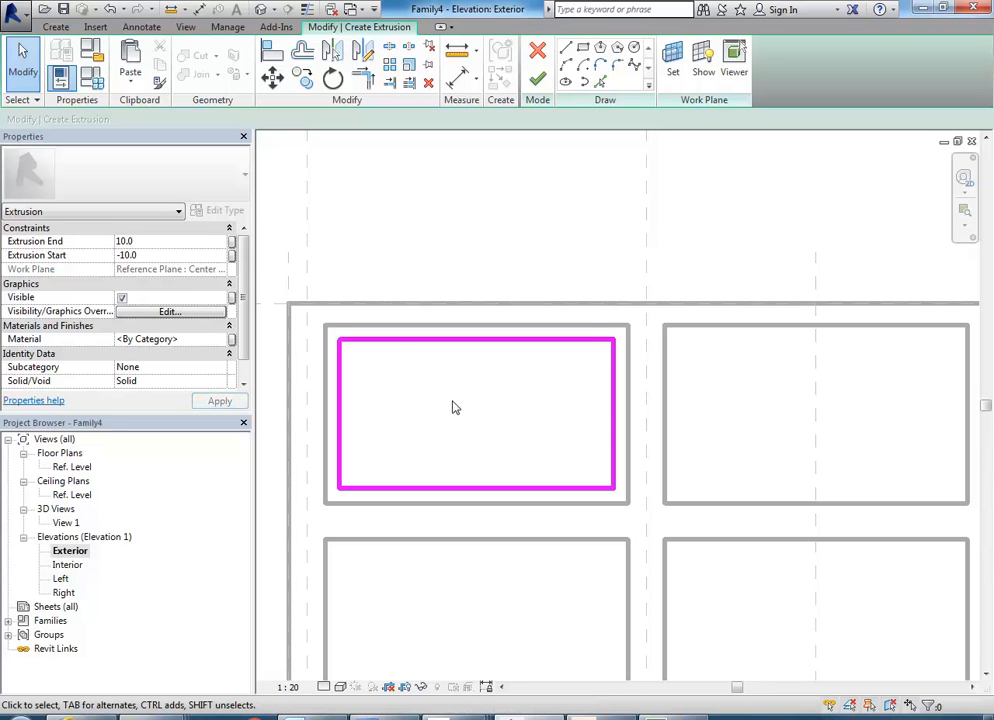
{"action": "left_click", "coordinate": [539, 80]}
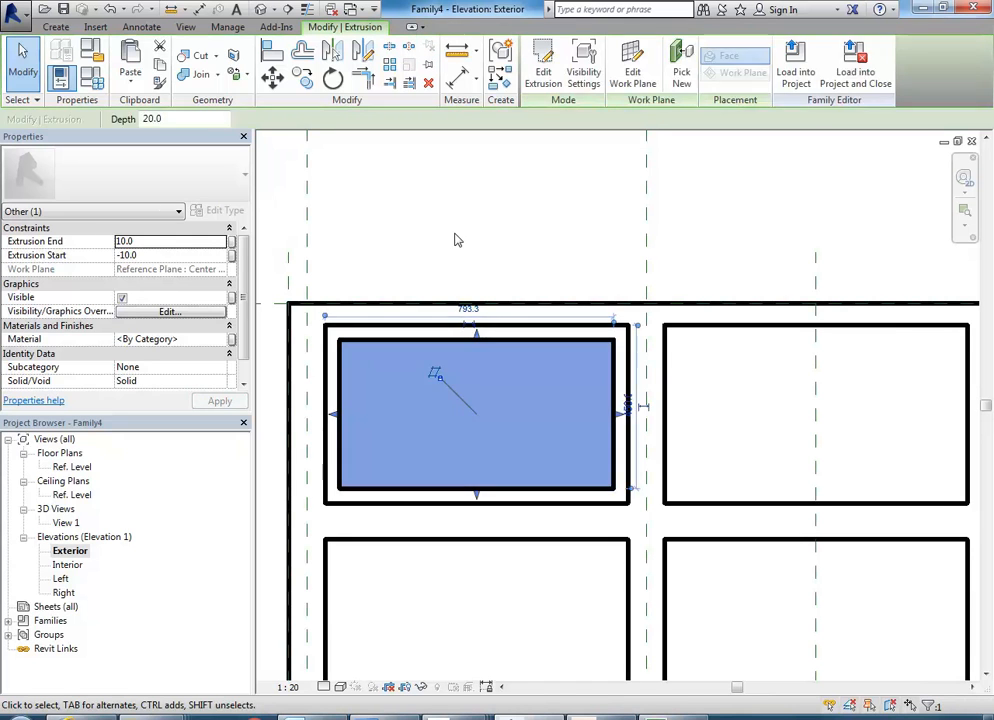
{"action": "left_click", "coordinate": [455, 240]}
Inspect the new panel within the upper-left sash frame and the openings below it in 3D View 1.
{"action": "double_click", "coordinate": [67, 524]}
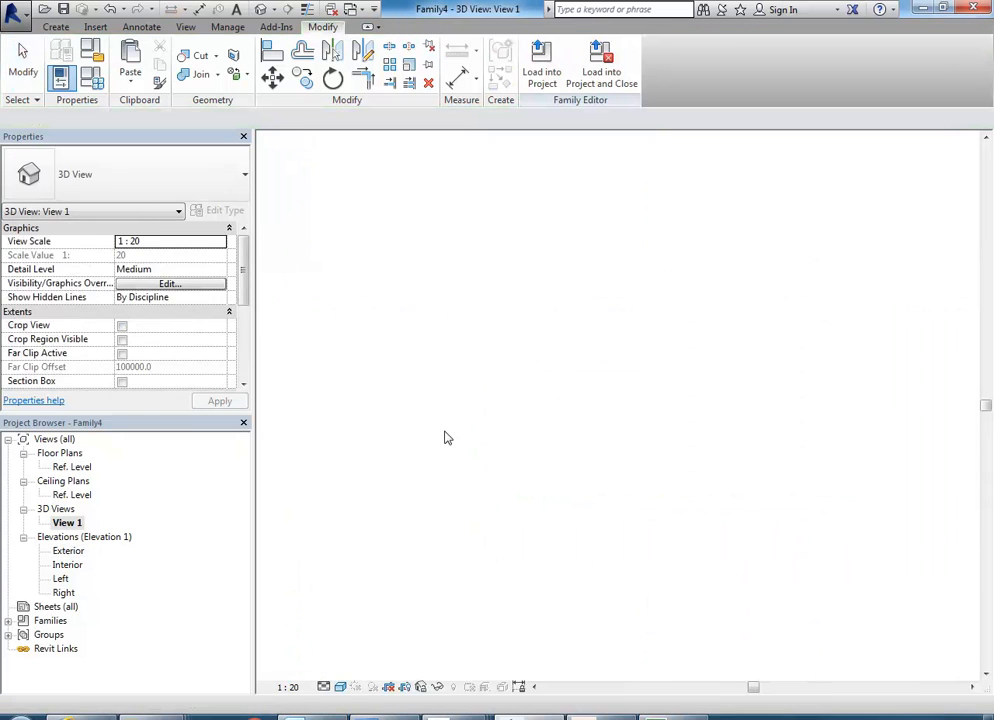
{"action": "scroll", "coordinate": [467, 576], "scroll_direction": "down", "scroll_amount": 2}
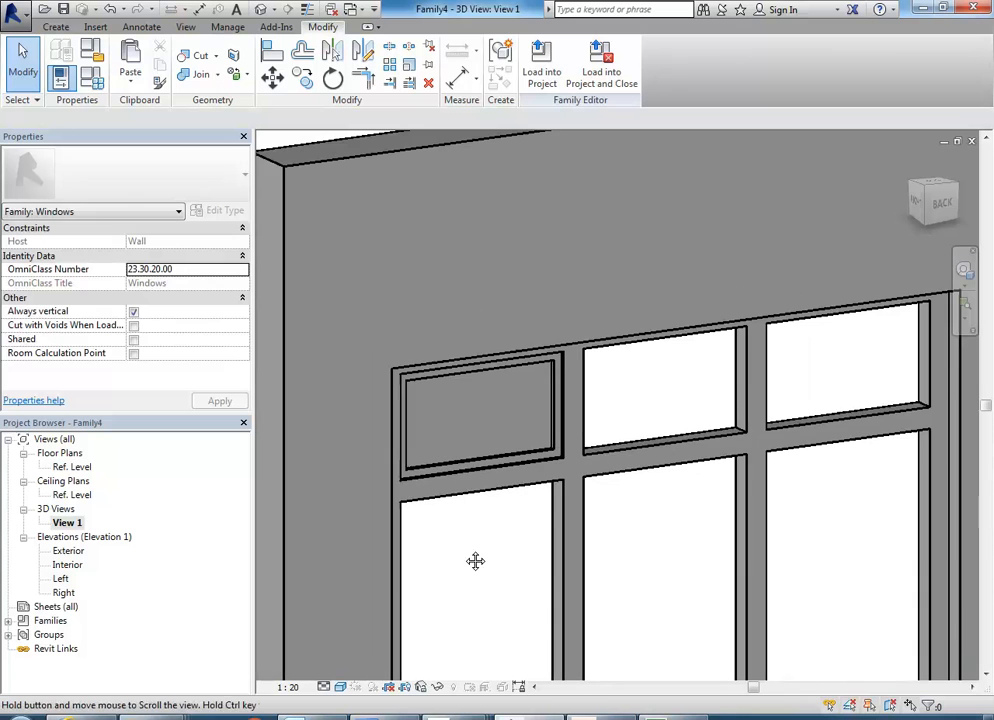
{"action": "middle_click_drag", "start_coordinate": [504, 446], "coordinate": [497, 455]}
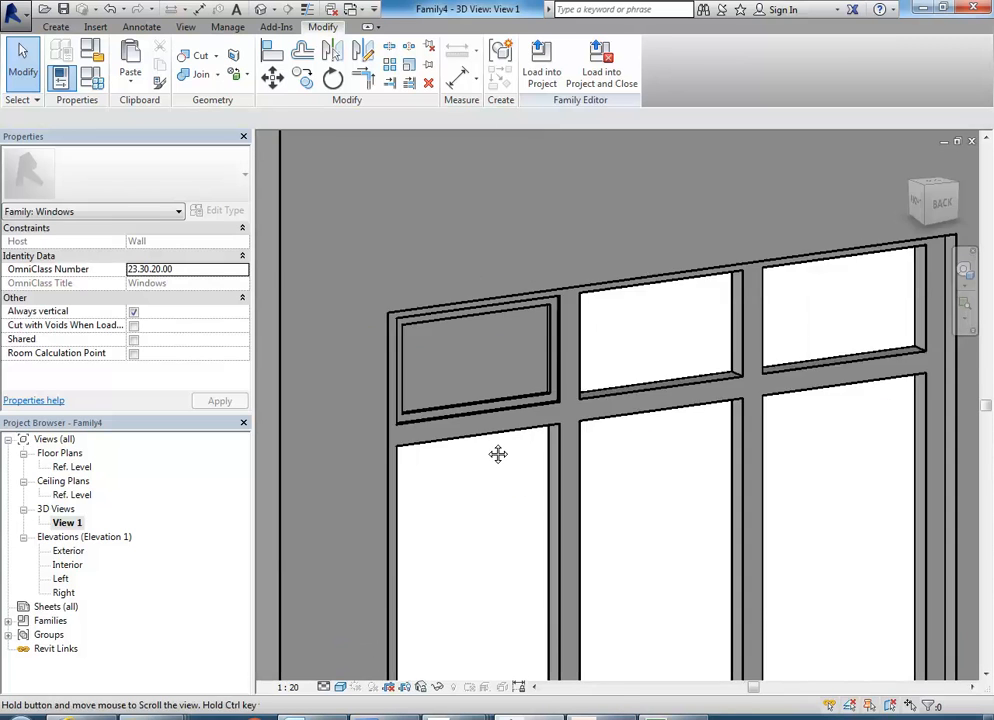
{"action": "scroll", "coordinate": [475, 477], "scroll_direction": "down", "scroll_amount": 2}
{"action": "scroll", "coordinate": [470, 461], "scroll_direction": "up", "scroll_amount": 2}
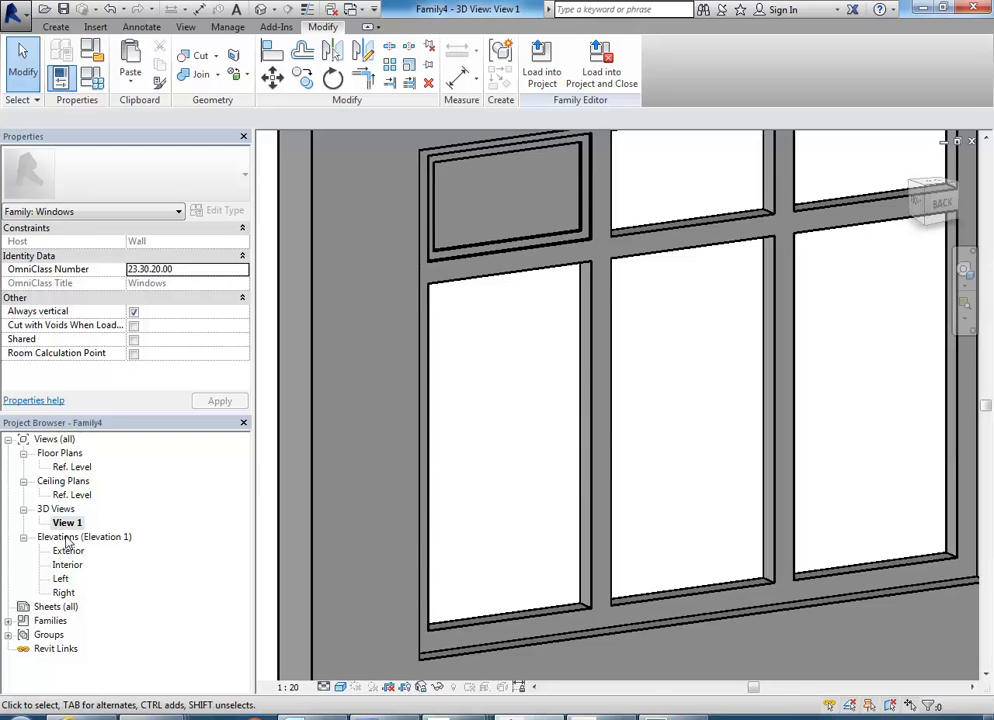
Return to the Exterior elevation and examine the upper-left sash and the layout of the three lower openings.
{"action": "double_click", "coordinate": [64, 552]}
{"action": "scroll", "coordinate": [404, 497], "scroll_direction": "down", "scroll_amount": 4}
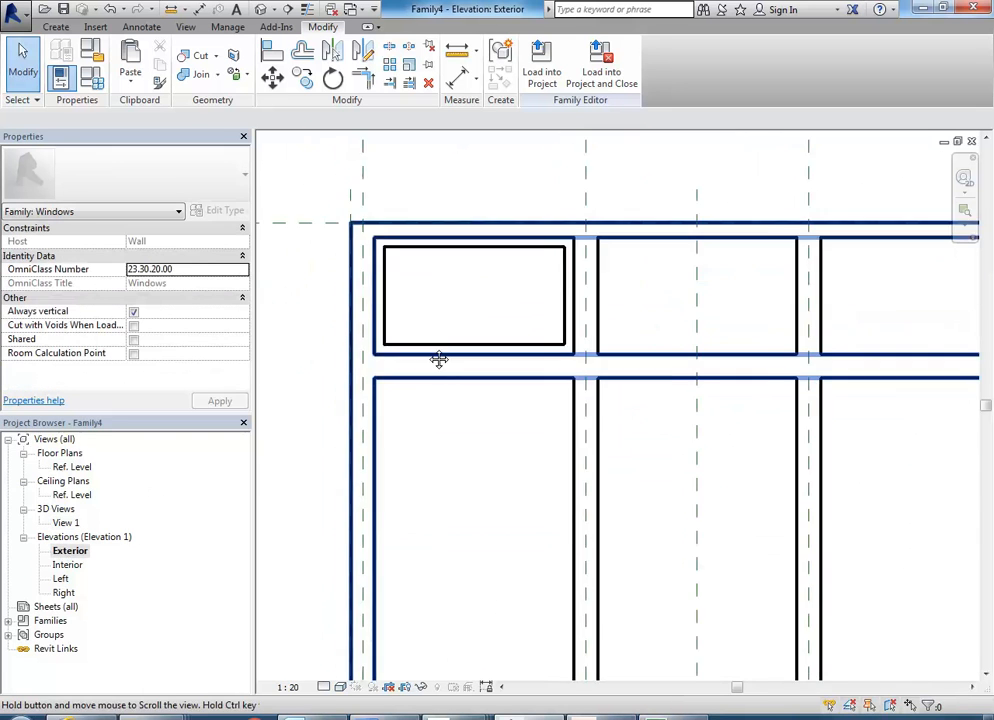
{"action": "middle_click_drag", "start_coordinate": [404, 386], "coordinate": [427, 375]}
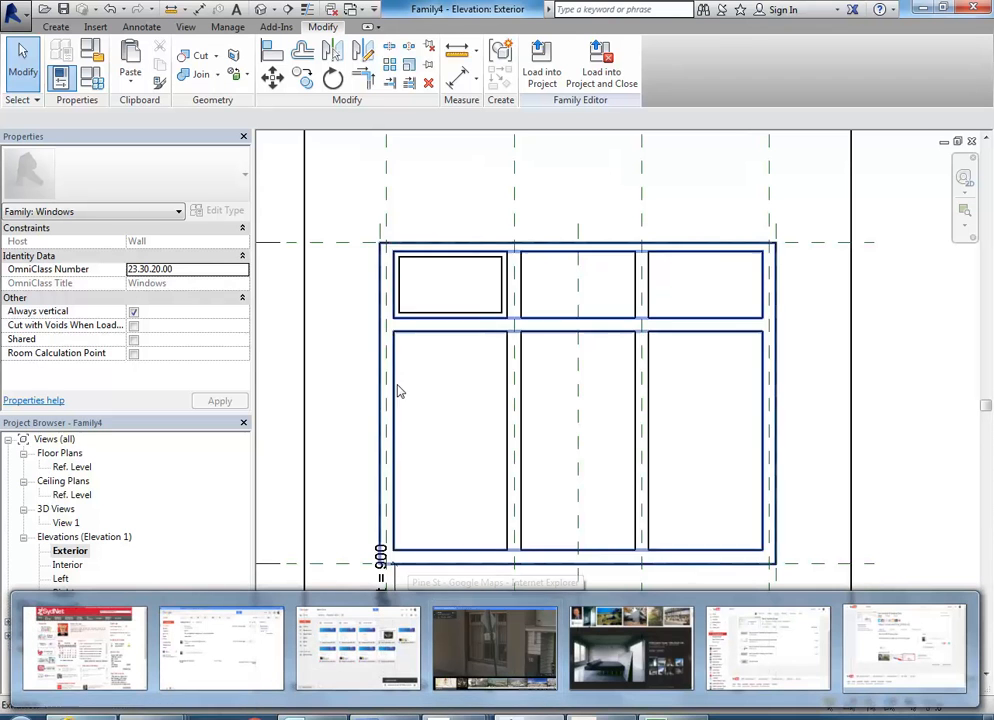
{"action": "scroll", "coordinate": [427, 320], "scroll_direction": "up", "scroll_amount": 3}
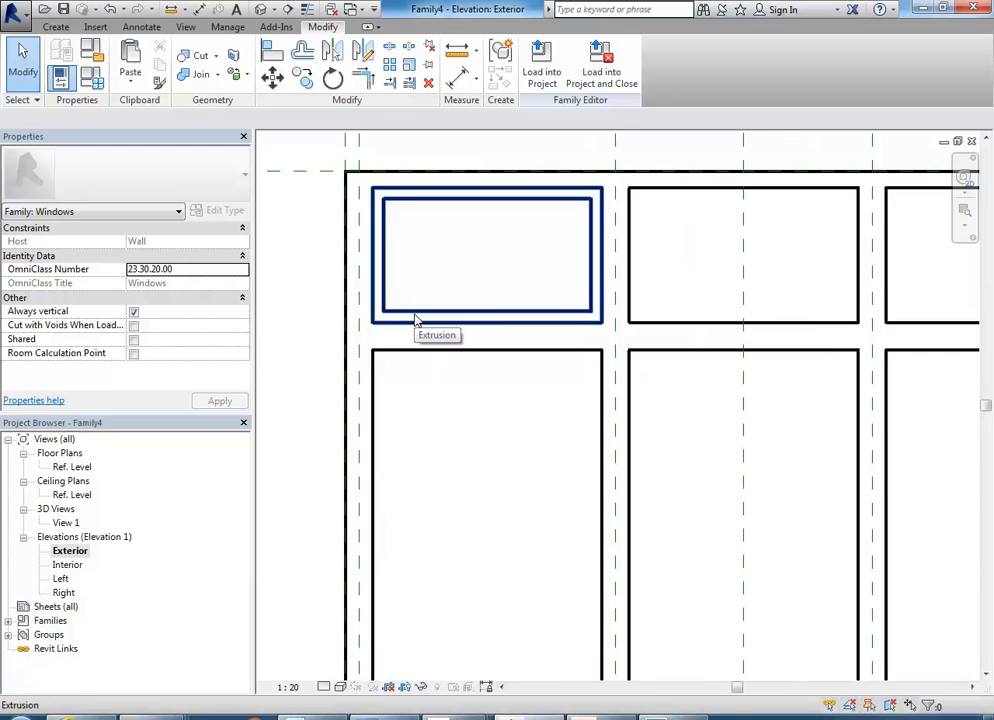
{"action": "scroll", "coordinate": [418, 320], "scroll_direction": "down", "scroll_amount": 3}
{"action": "middle_click_drag", "start_coordinate": [444, 425], "coordinate": [440, 390]}
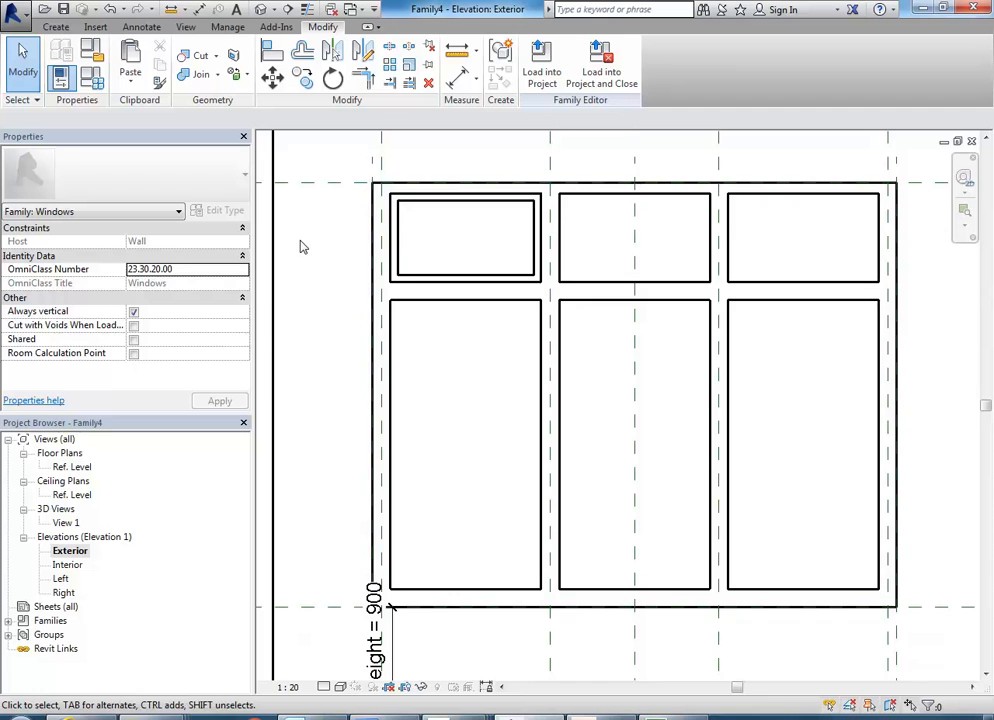
{"action": "middle_click_drag", "start_coordinate": [424, 362], "coordinate": [426, 333]}
{"action": "middle_click_drag", "start_coordinate": [482, 396], "coordinate": [454, 391]}
{"action": "scroll", "coordinate": [469, 397], "scroll_direction": "down", "scroll_amount": 1}
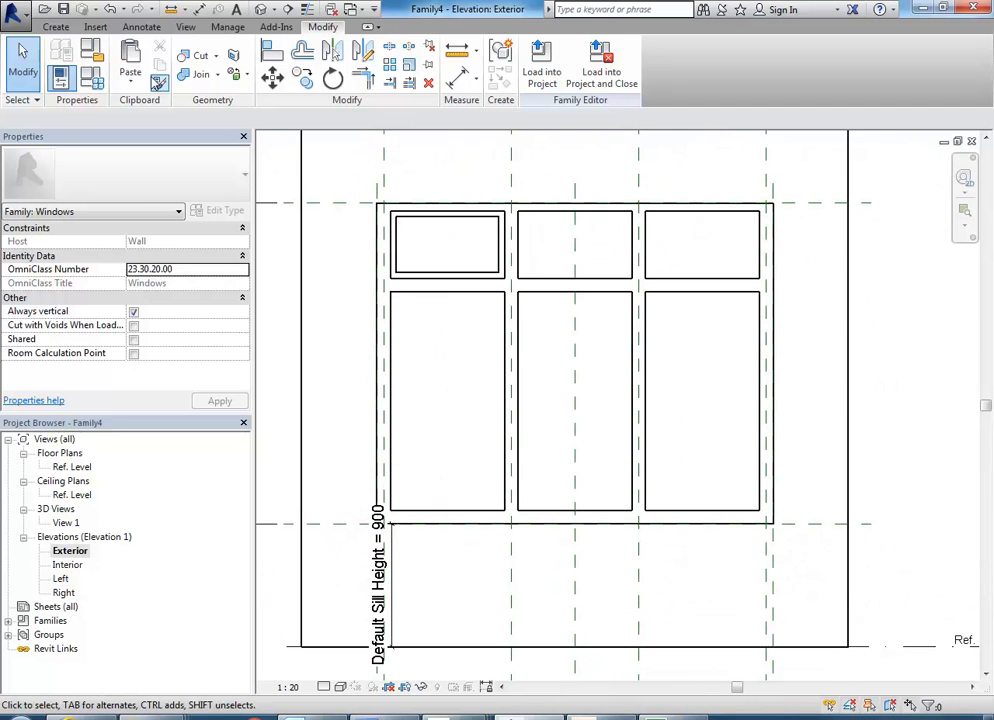
Draw a horizontal reference plane across the three lower openings, about 744 mm below their upper edges.
{"action": "left_click", "coordinate": [56, 27]}
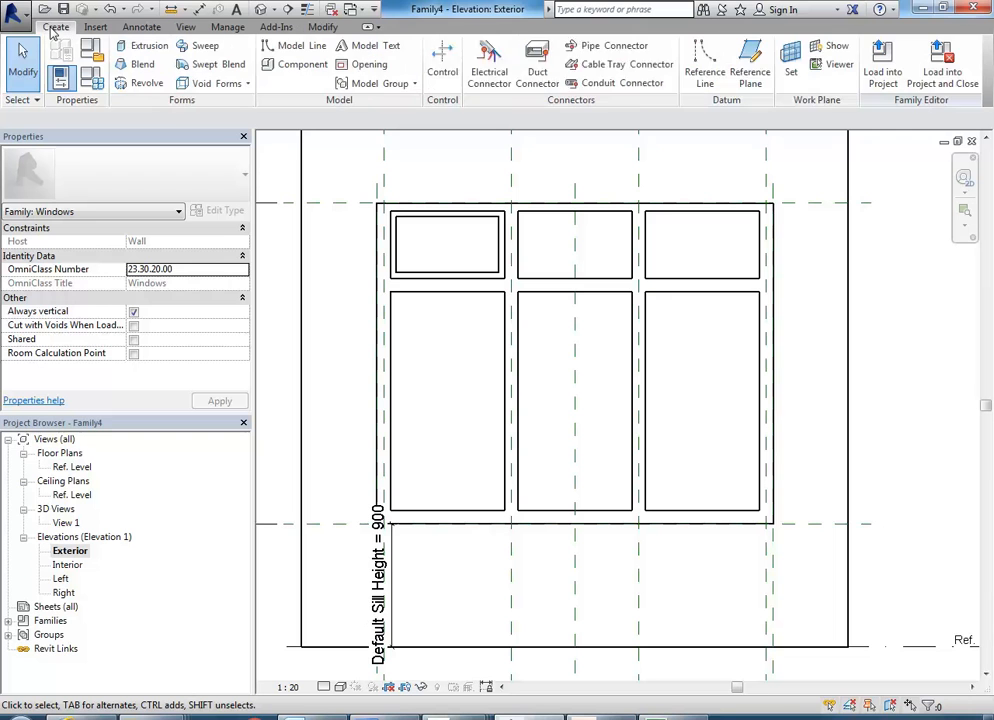
{"action": "left_click", "coordinate": [752, 70]}
{"action": "scroll", "coordinate": [517, 420], "scroll_direction": "down", "scroll_amount": 1}
{"action": "middle_click_drag", "start_coordinate": [517, 420], "coordinate": [567, 396]}
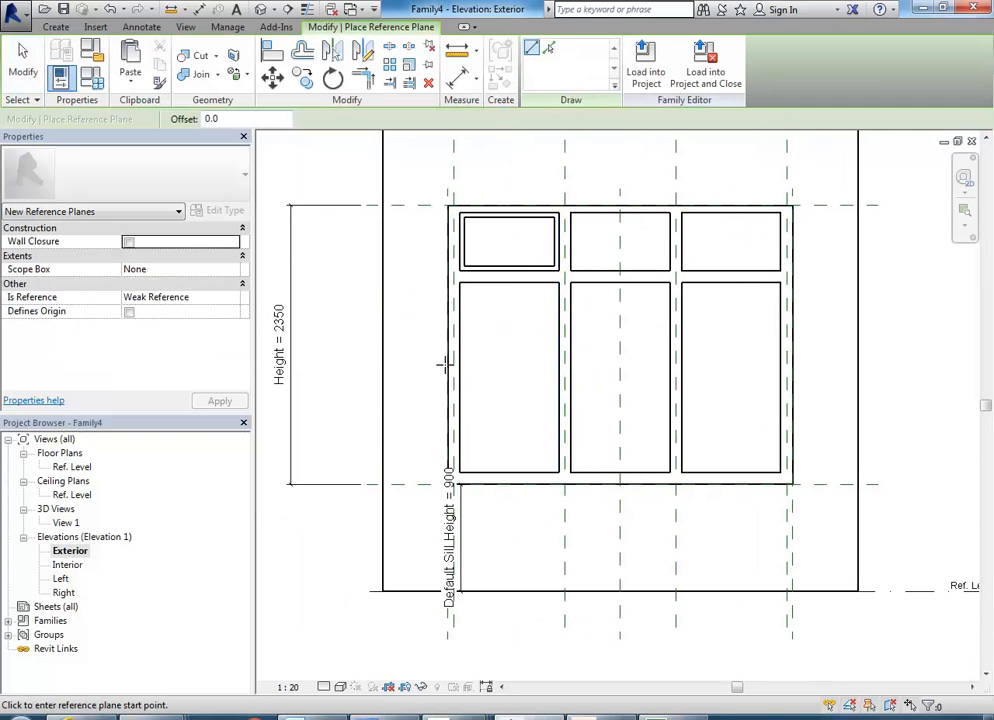
{"action": "left_click", "coordinate": [408, 371]}
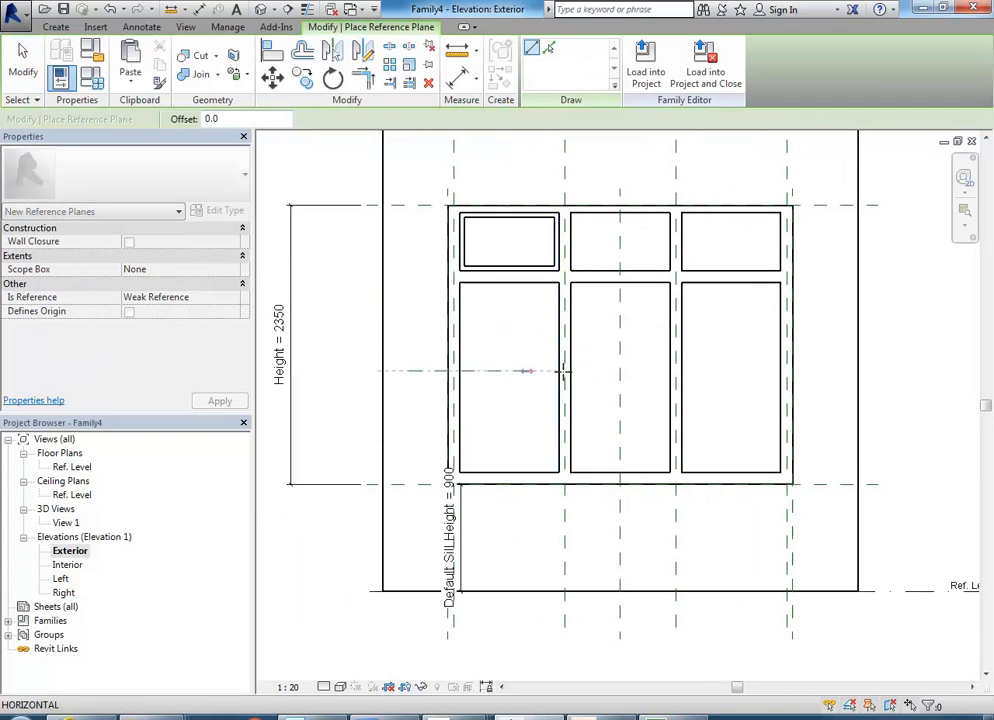
{"action": "left_click", "coordinate": [839, 371]}
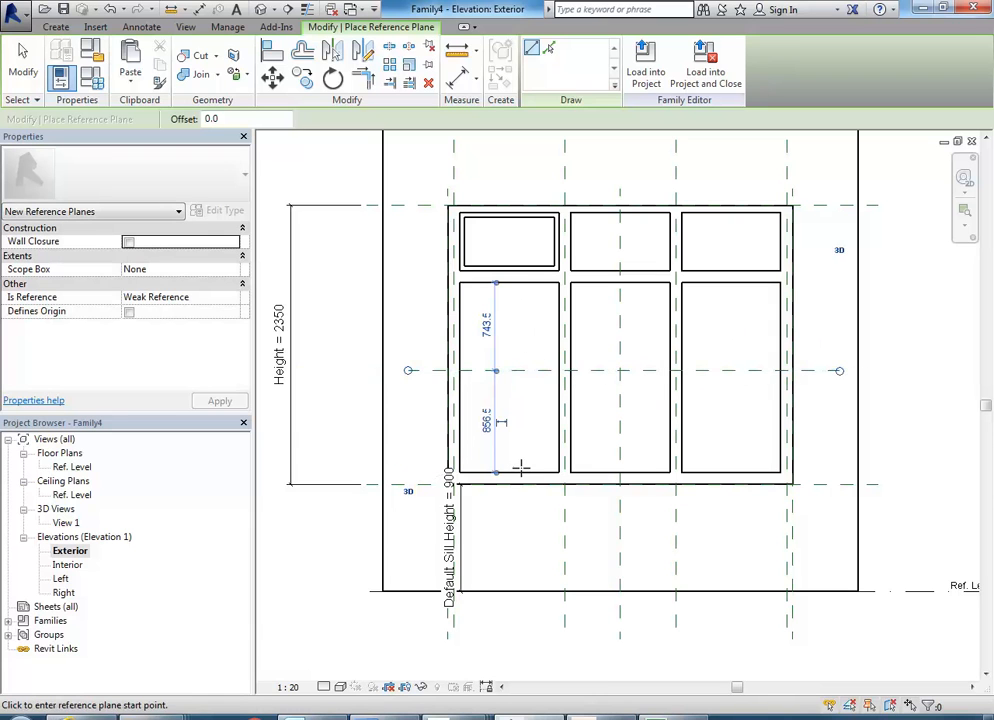
Dimension the new reference plane between the lower-left opening's upper and lower edges, make the segments equal and move the dimension outside the frame.
{"action": "left_click", "coordinate": [503, 421]}
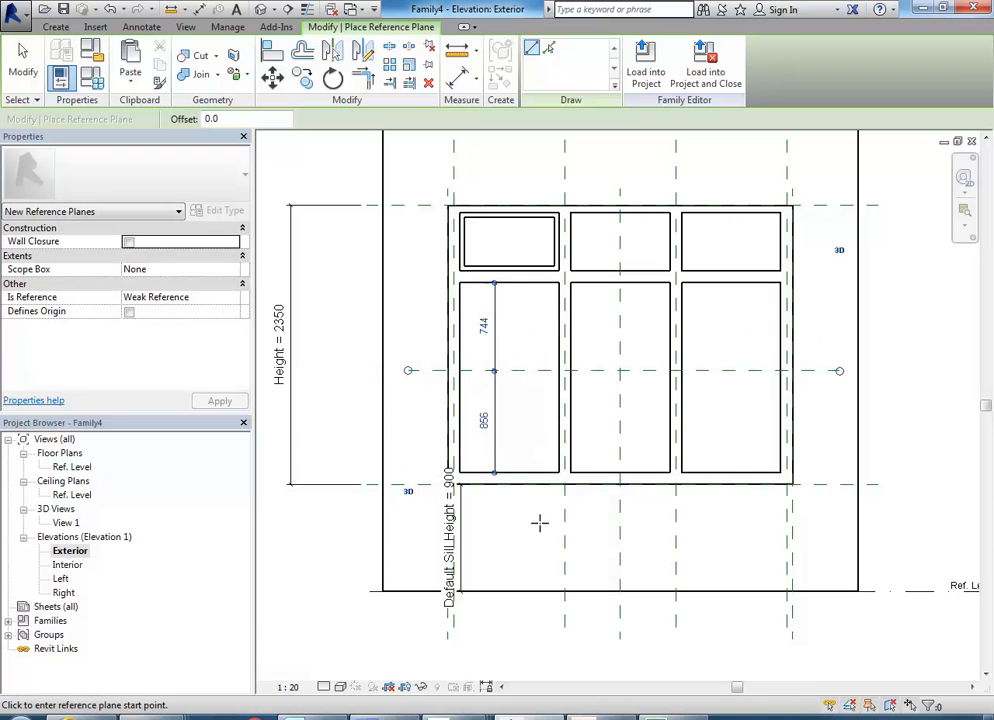
{"action": "right_click", "coordinate": [542, 344]}
{"action": "right_click", "coordinate": [586, 369]}
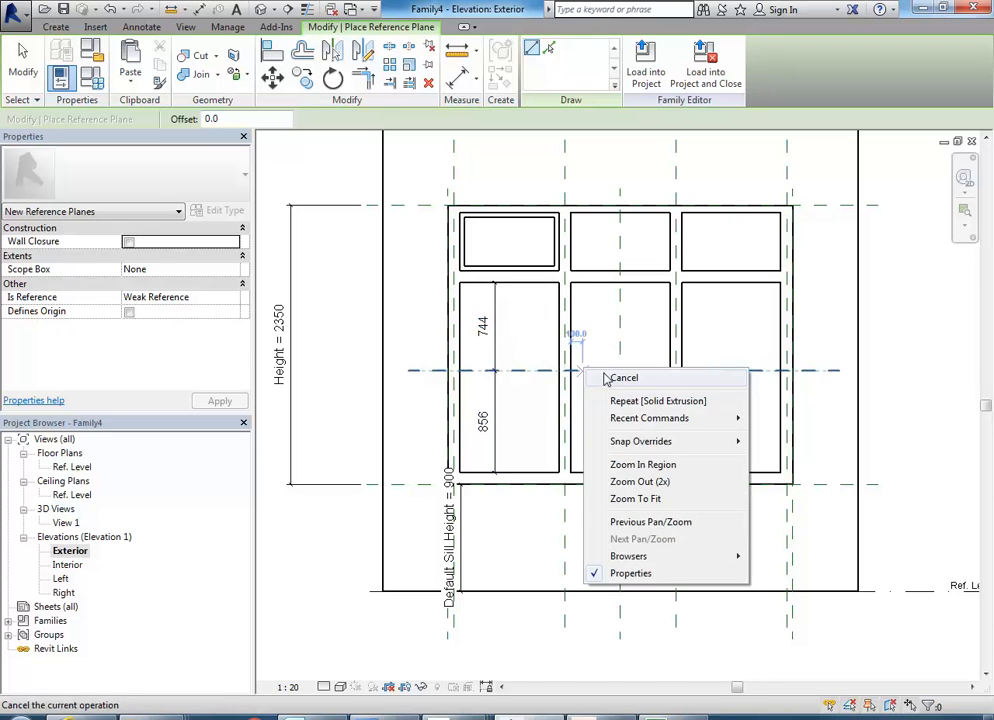
{"action": "left_click", "coordinate": [606, 378]}
{"action": "left_click", "coordinate": [501, 358]}
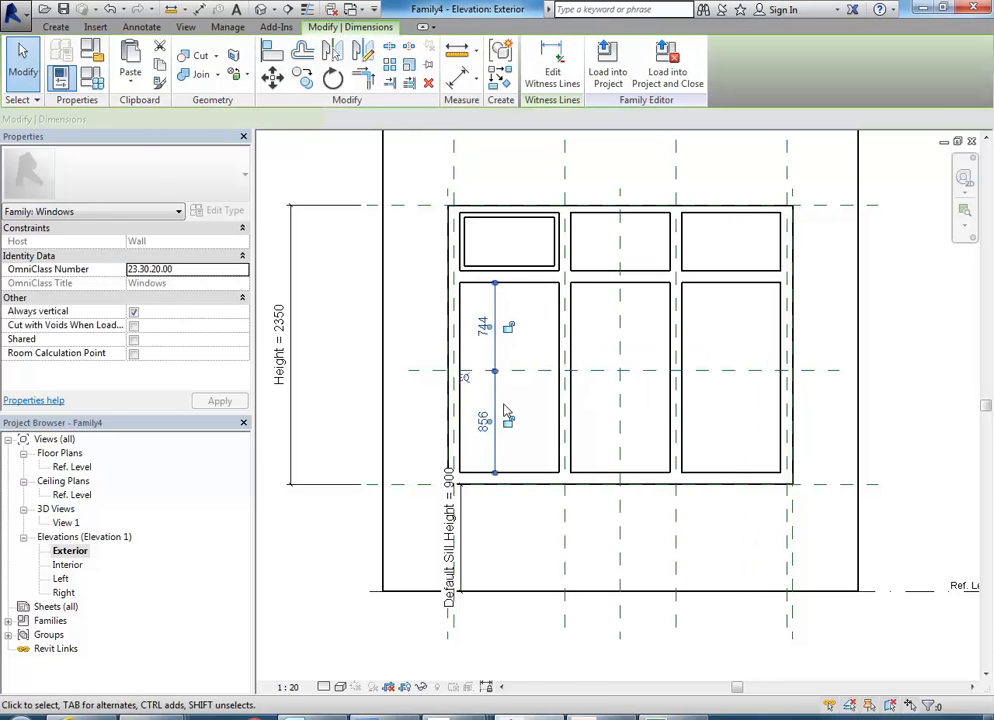
{"action": "left_click", "coordinate": [466, 377]}
{"action": "left_click_drag", "start_coordinate": [490, 410], "coordinate": [335, 378]}
{"action": "key", "text": "Escape"}
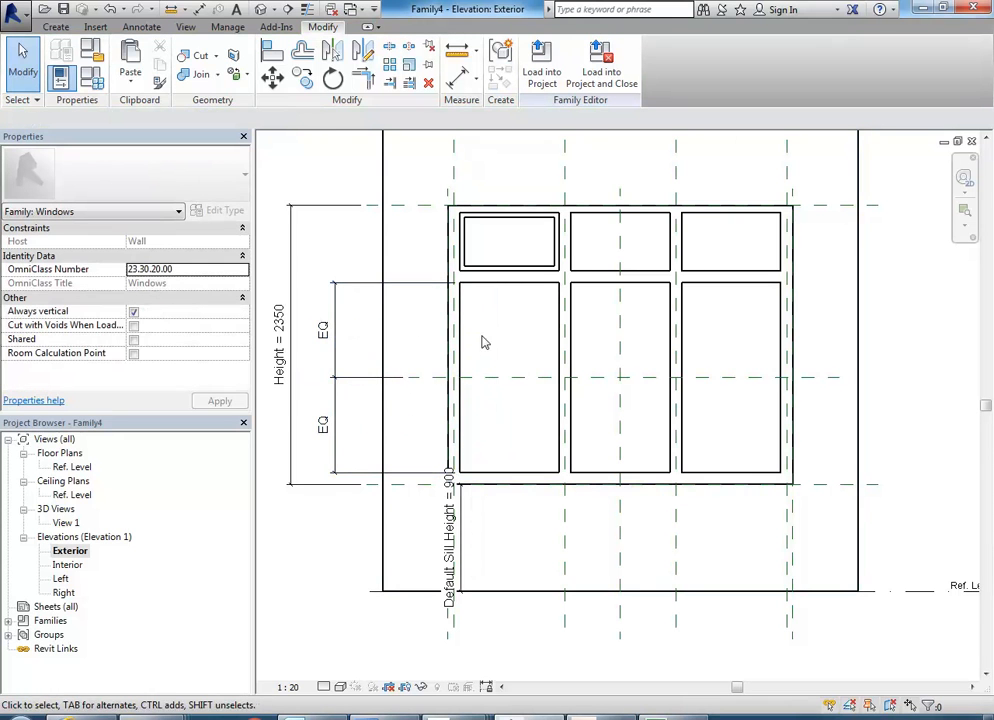
Start a solid extrusion sketch with the Rectangle tool for the upper sash of the lower-left opening.
{"action": "scroll", "coordinate": [482, 343], "scroll_direction": "up", "scroll_amount": 2}
{"action": "left_click", "coordinate": [57, 27]}
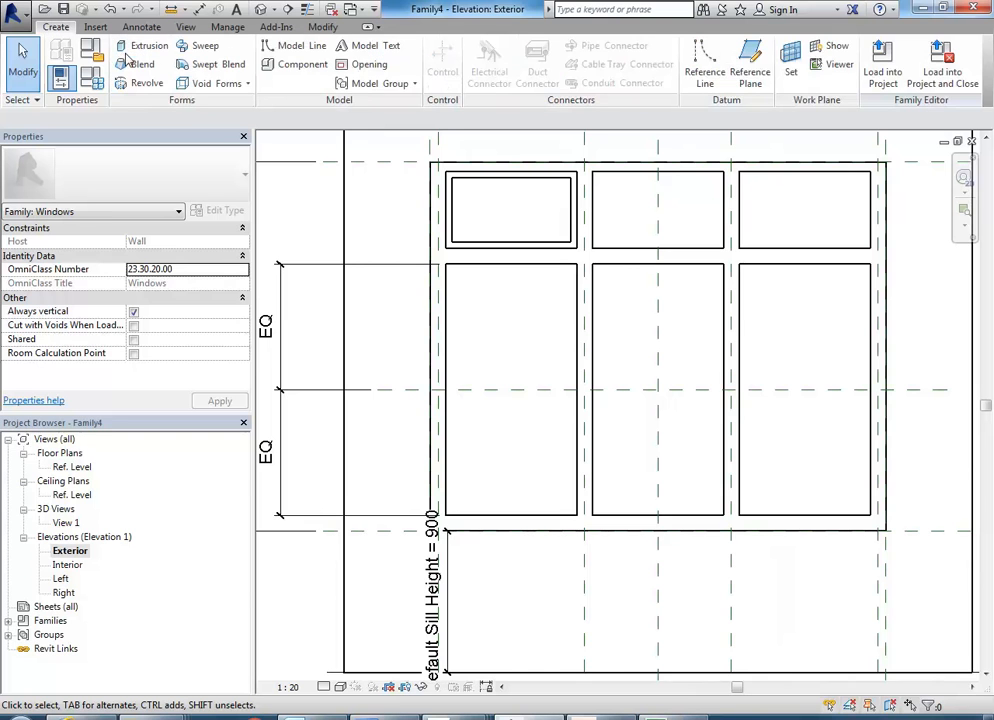
{"action": "left_click", "coordinate": [115, 42]}
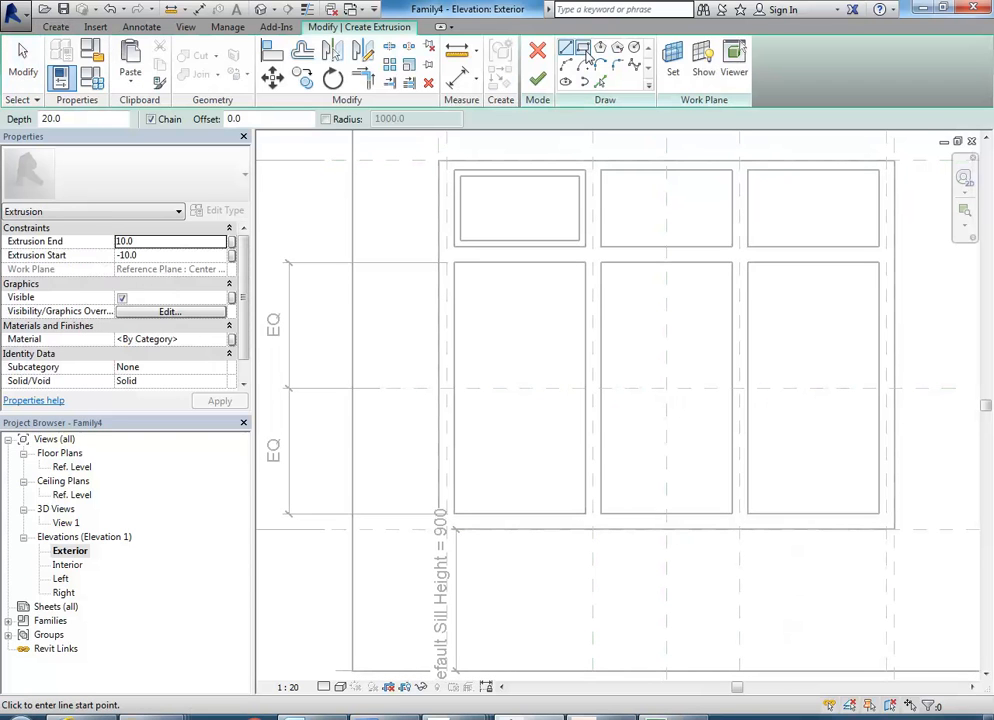
{"action": "left_click", "coordinate": [585, 53]}
Sketch a rectangle about 833 by 855 mm from the lower-left opening's upper-left corner to just below the horizontal reference plane.
{"action": "middle_click_drag", "start_coordinate": [478, 328], "coordinate": [396, 492]}
{"action": "scroll", "coordinate": [452, 319], "scroll_direction": "up", "scroll_amount": 2}
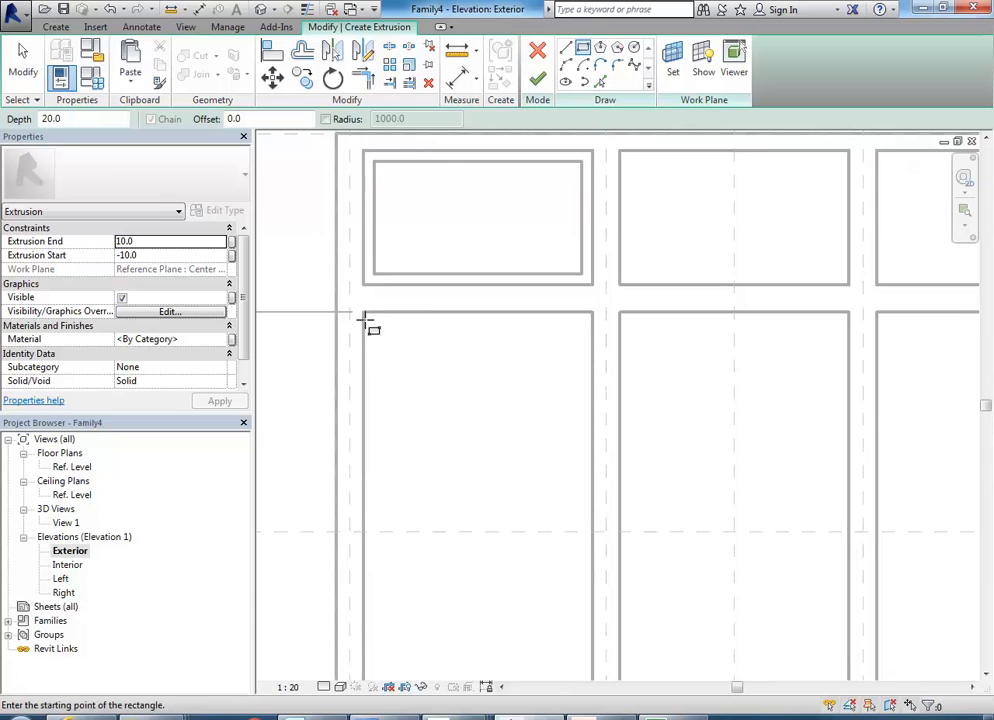
{"action": "left_click", "coordinate": [363, 313]}
{"action": "middle_click_drag", "start_coordinate": [470, 467], "coordinate": [446, 404]}
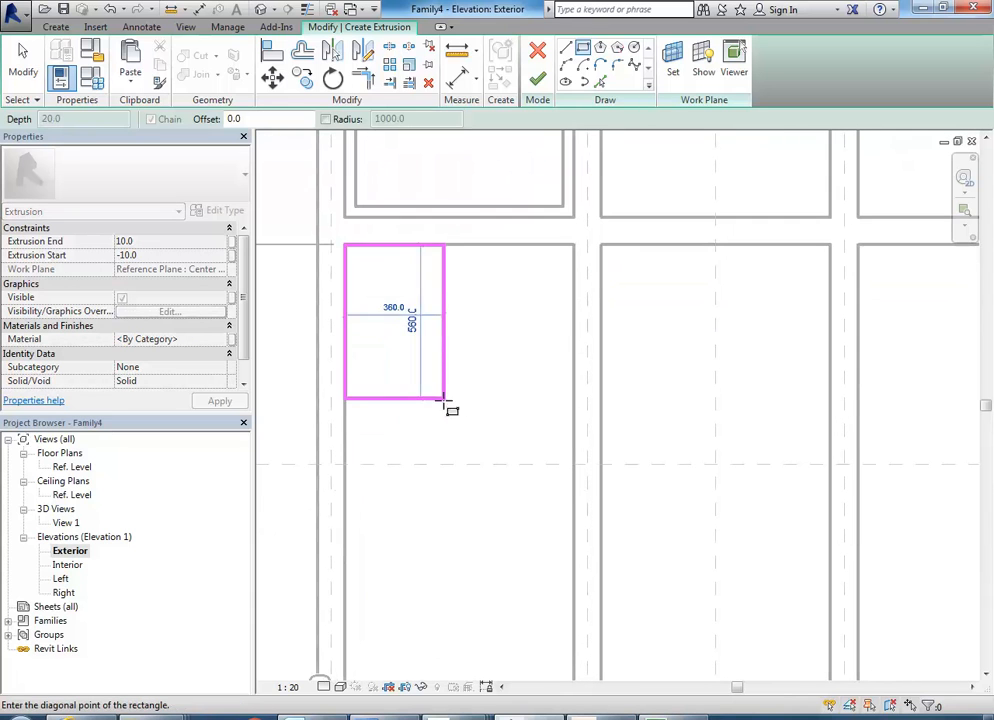
{"action": "left_click", "coordinate": [577, 482]}
{"action": "right_click", "coordinate": [455, 392]}
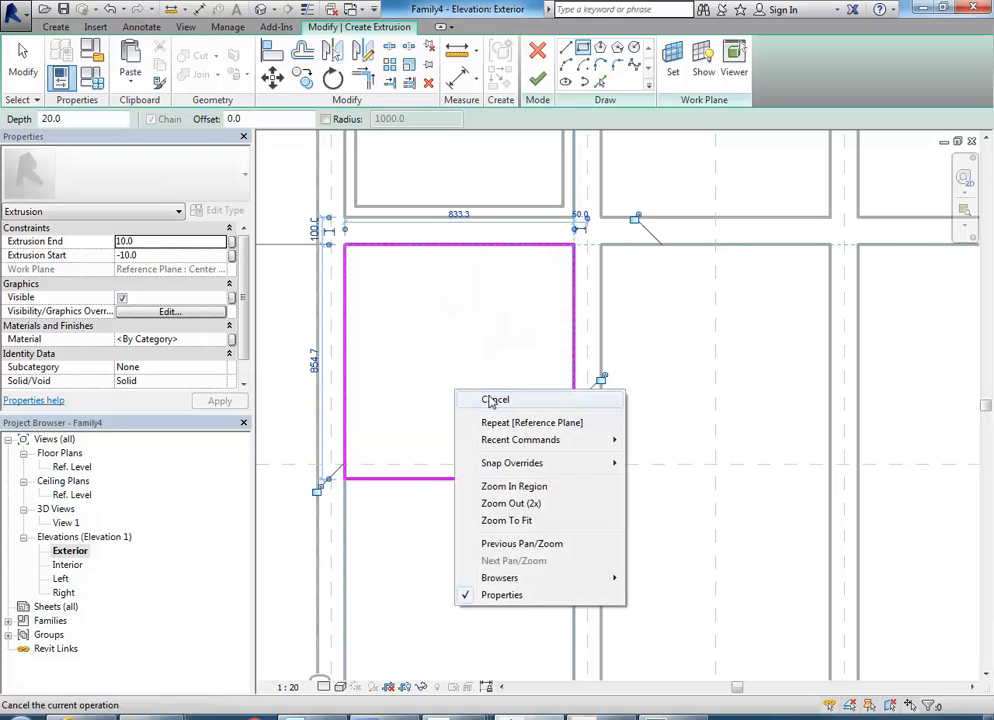
{"action": "left_click", "coordinate": [494, 400]}
Check the rectangle's lower edge against the reference plane and undo the rectangle.
{"action": "scroll", "coordinate": [501, 382], "scroll_direction": "up", "scroll_amount": 2}
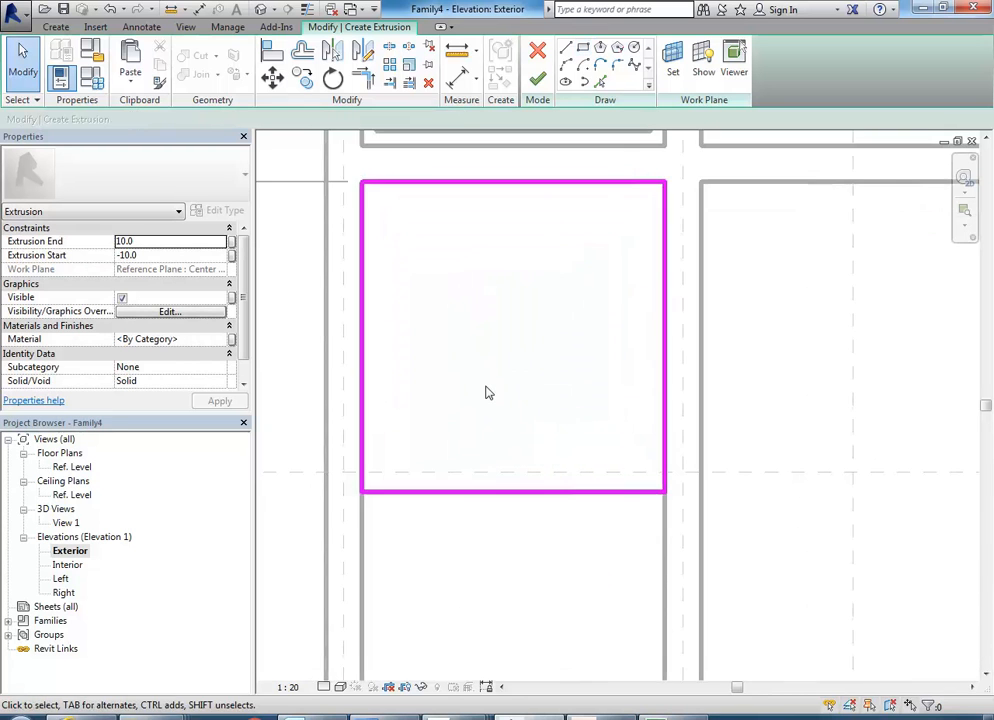
{"action": "left_click", "coordinate": [464, 492]}
{"action": "scroll", "coordinate": [499, 412], "scroll_direction": "down", "scroll_amount": 2}
{"action": "mouse_move", "coordinate": [499, 412]}
{"action": "middle_mouse_down"}
{"action": "mouse_move", "coordinate": [497, 386]}
{"action": "mouse_move", "coordinate": [470, 379]}
{"action": "middle_mouse_up"}
{"action": "scroll", "coordinate": [470, 379], "scroll_direction": "up", "scroll_amount": 2}
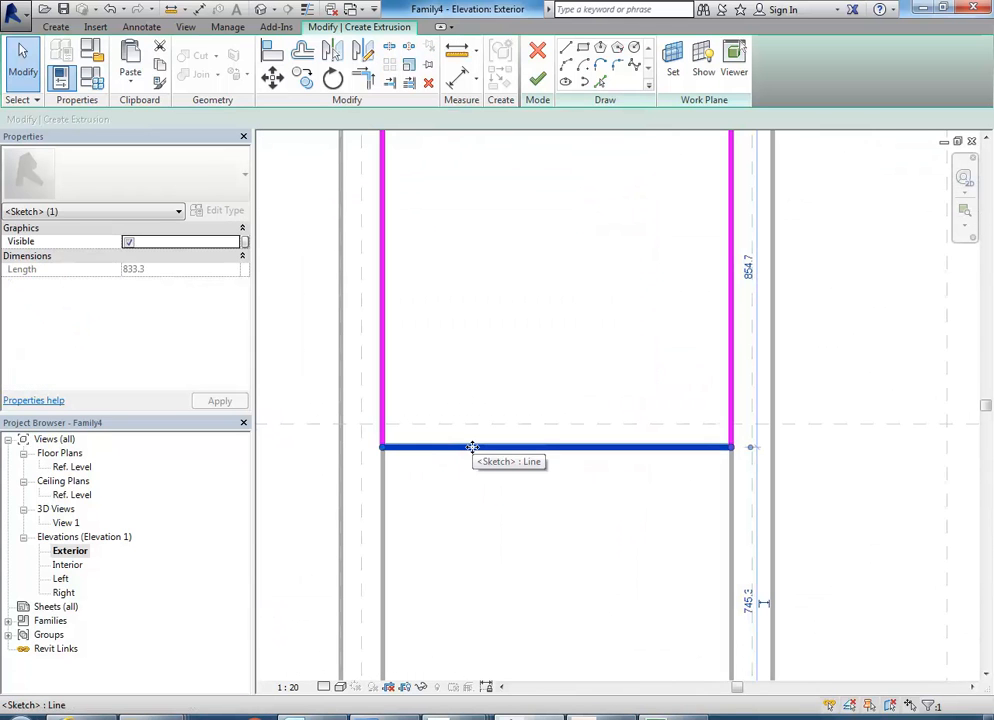
{"action": "left_click", "coordinate": [471, 356]}
{"action": "scroll", "coordinate": [472, 360], "scroll_direction": "down", "scroll_amount": 2}
{"action": "middle_click_drag", "start_coordinate": [473, 374], "coordinate": [419, 478]}
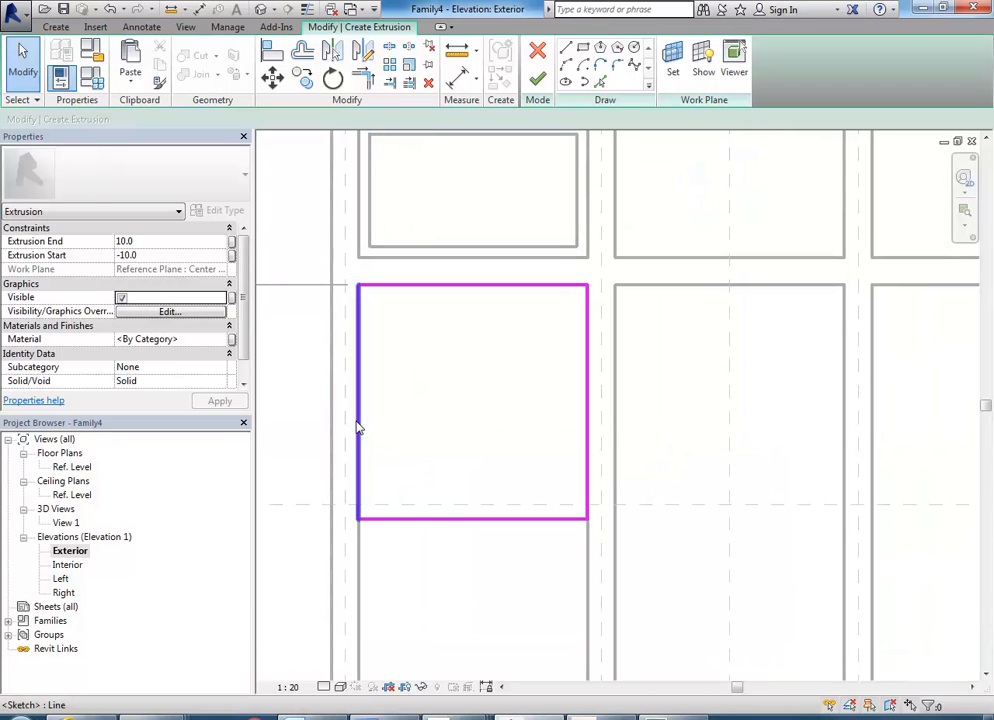
{"action": "left_click", "coordinate": [110, 9]}
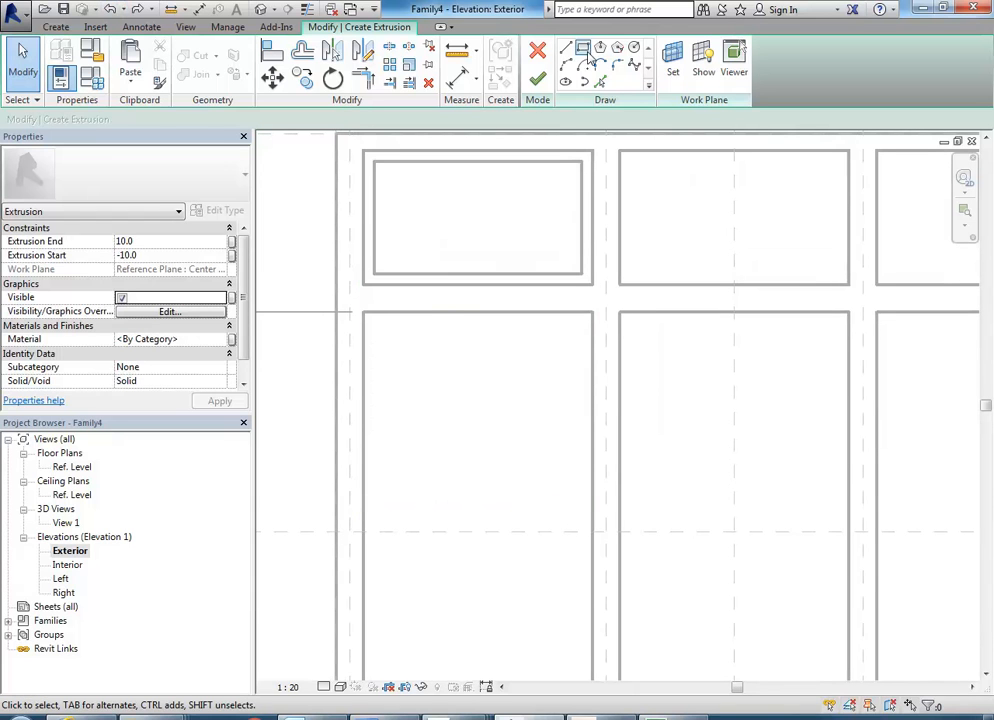
Sketch a rectangle about 833 by 866 mm from the lower-left opening's upper-left corner past the reference plane, locking its top and side edges.
{"action": "left_click", "coordinate": [583, 47]}
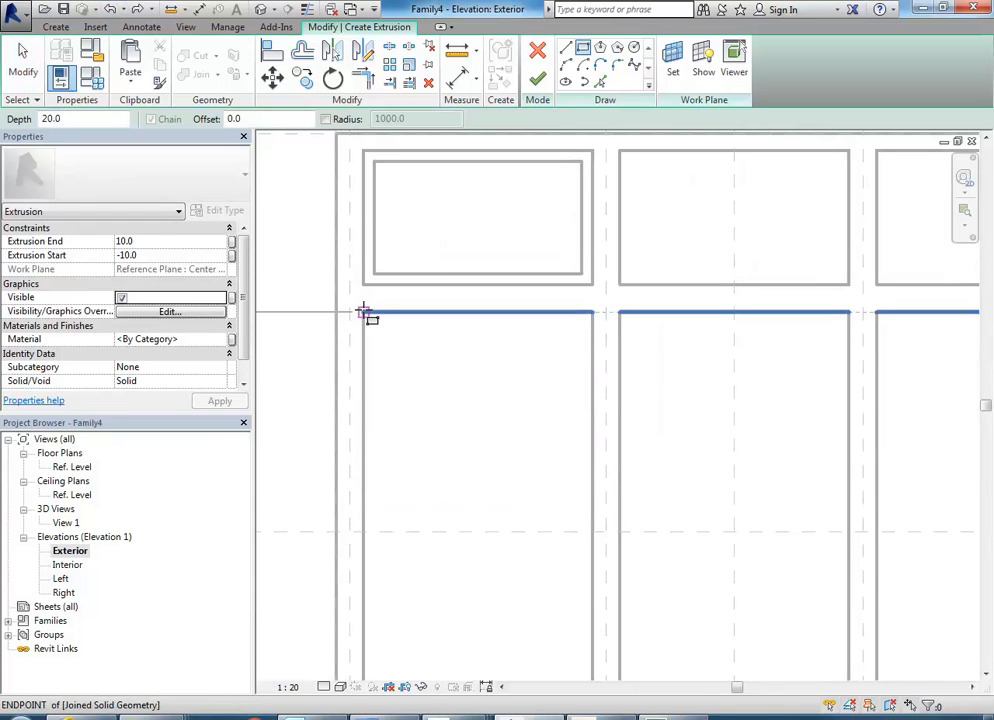
{"action": "left_click", "coordinate": [364, 313]}
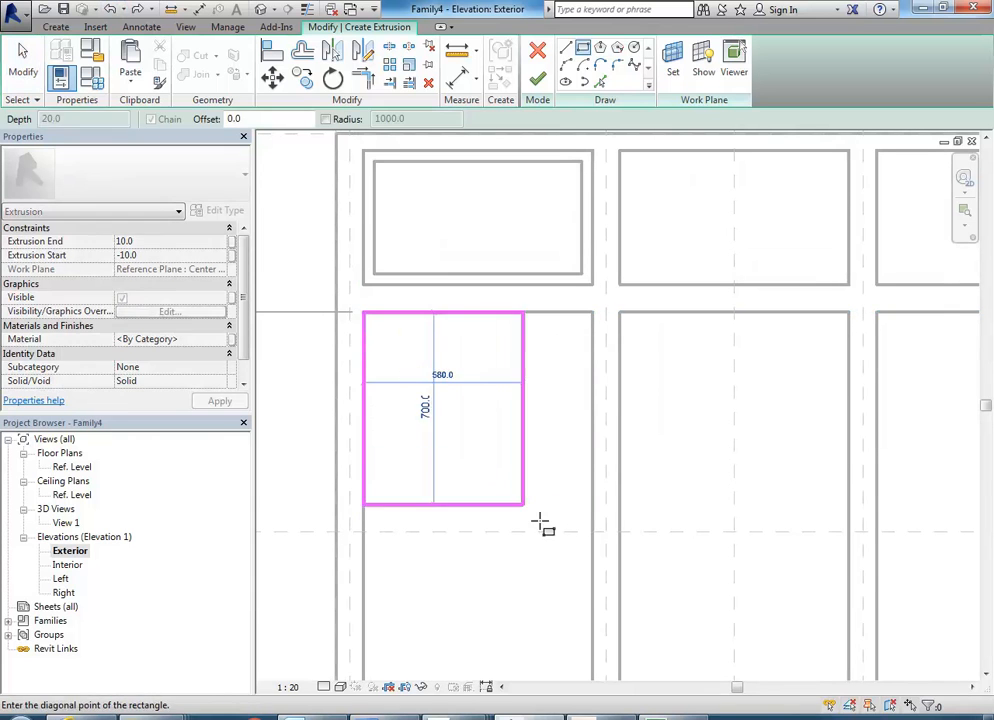
{"action": "left_click", "coordinate": [594, 552]}
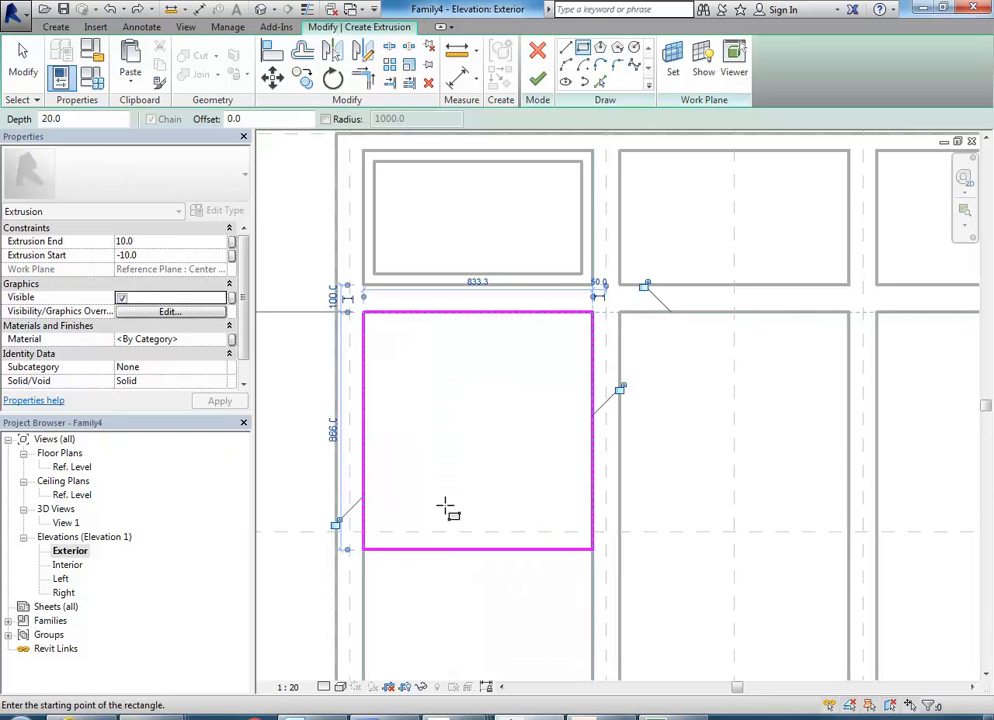
{"action": "left_click", "coordinate": [337, 522]}
{"action": "left_click", "coordinate": [620, 389]}
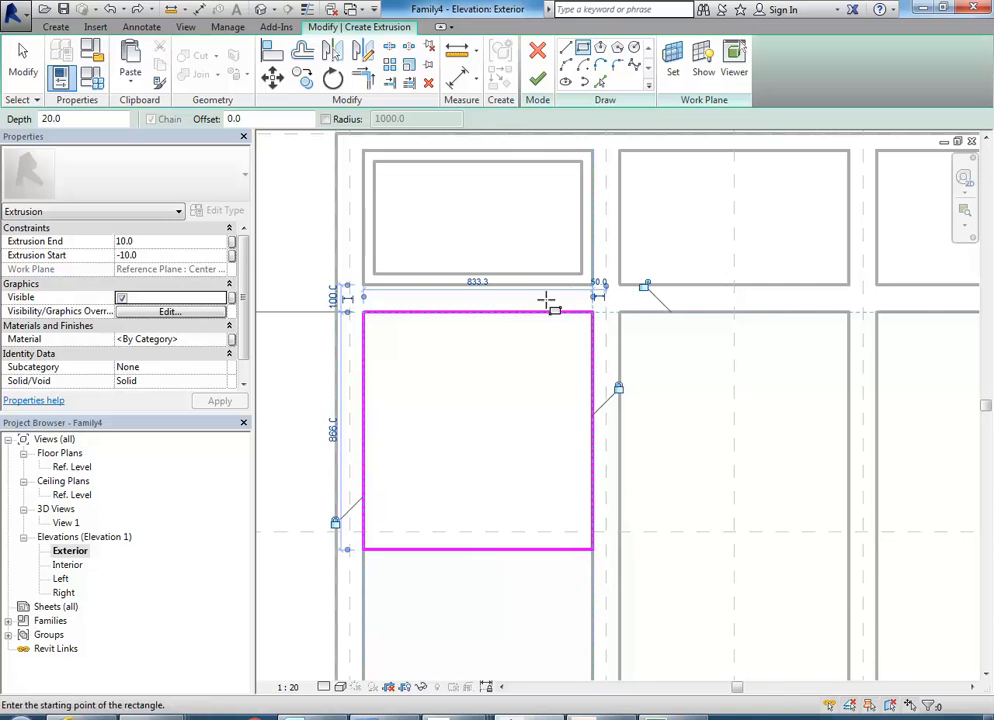
{"action": "right_click", "coordinate": [393, 428]}
{"action": "right_click", "coordinate": [442, 433]}
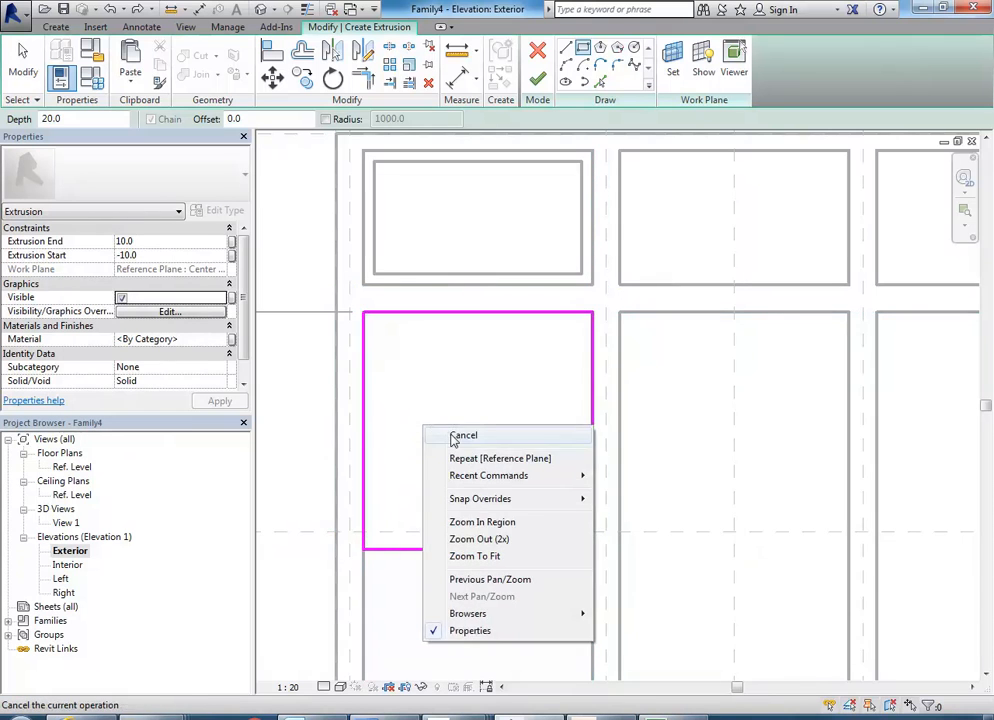
{"action": "left_click", "coordinate": [457, 437]}
Examine the position of the rectangle's lower edge relative to the horizontal reference plane and the rest of the opening.
{"action": "scroll", "coordinate": [405, 458], "scroll_direction": "up", "scroll_amount": 2}
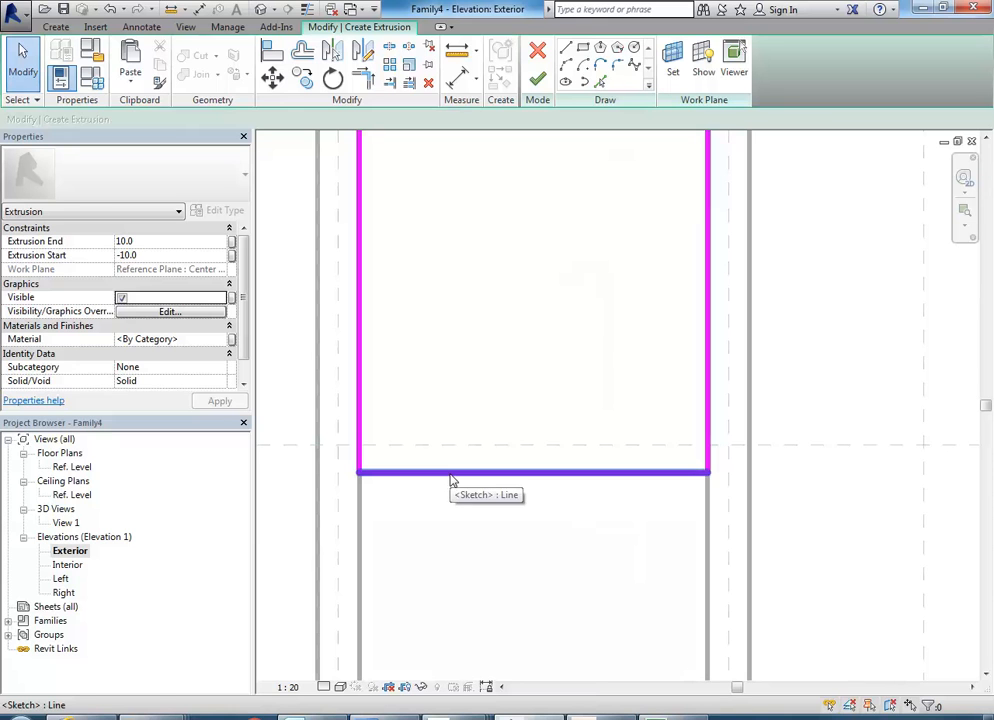
{"action": "scroll", "coordinate": [450, 475], "scroll_direction": "down", "scroll_amount": 2}
{"action": "middle_click_drag", "start_coordinate": [451, 484], "coordinate": [448, 499]}
{"action": "middle_click_drag", "start_coordinate": [434, 433], "coordinate": [433, 449]}
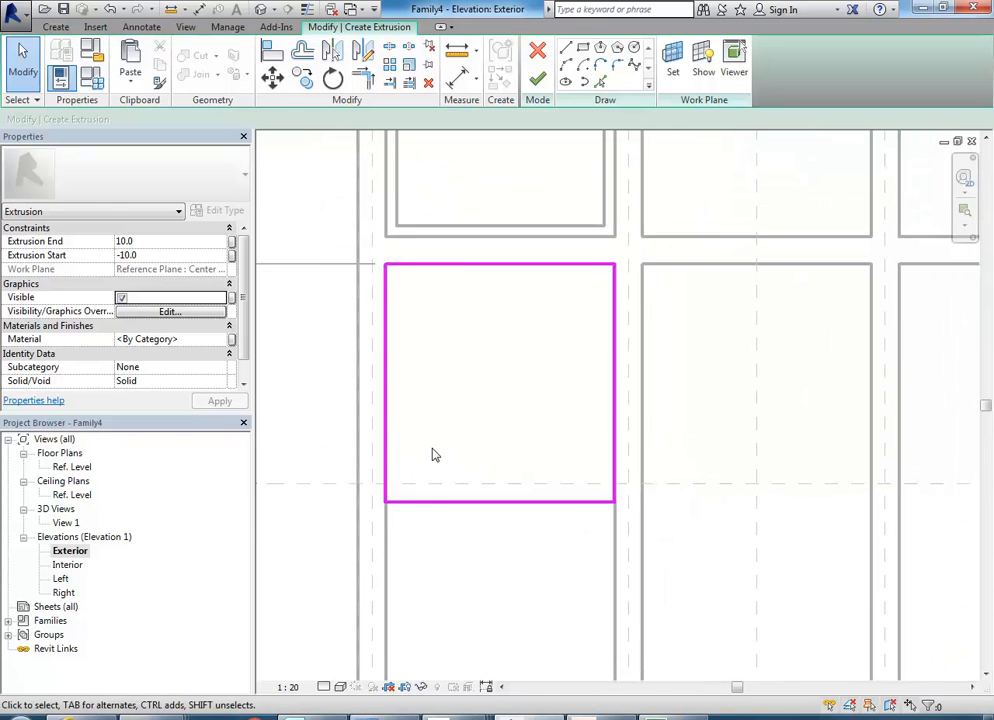
{"action": "scroll", "coordinate": [433, 449], "scroll_direction": "up", "scroll_amount": 2}
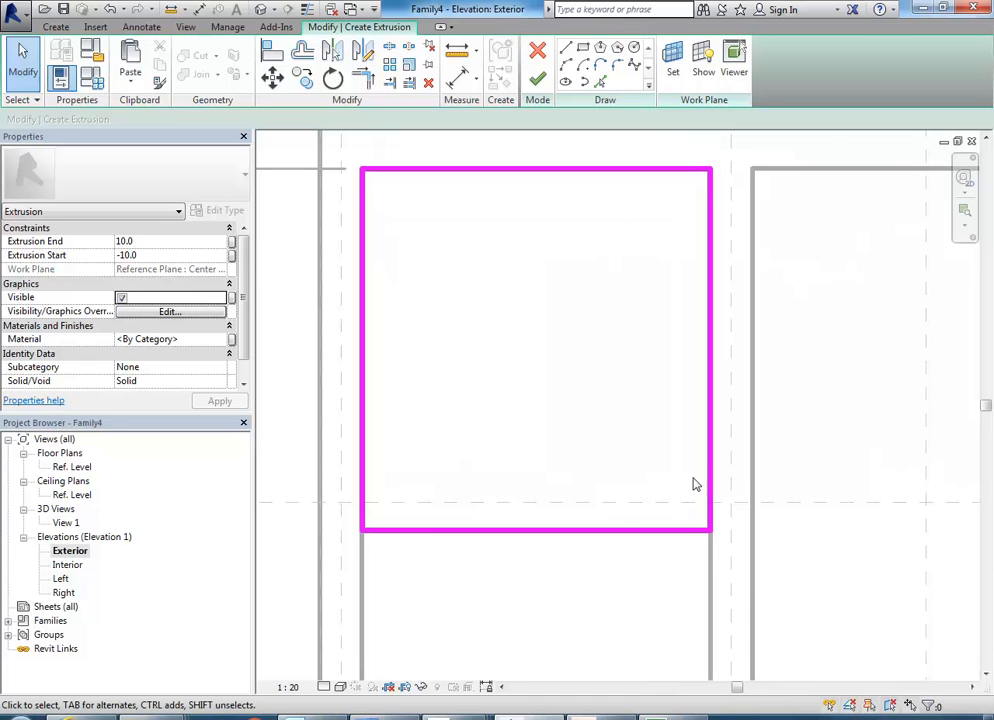
{"action": "left_click", "coordinate": [467, 530]}
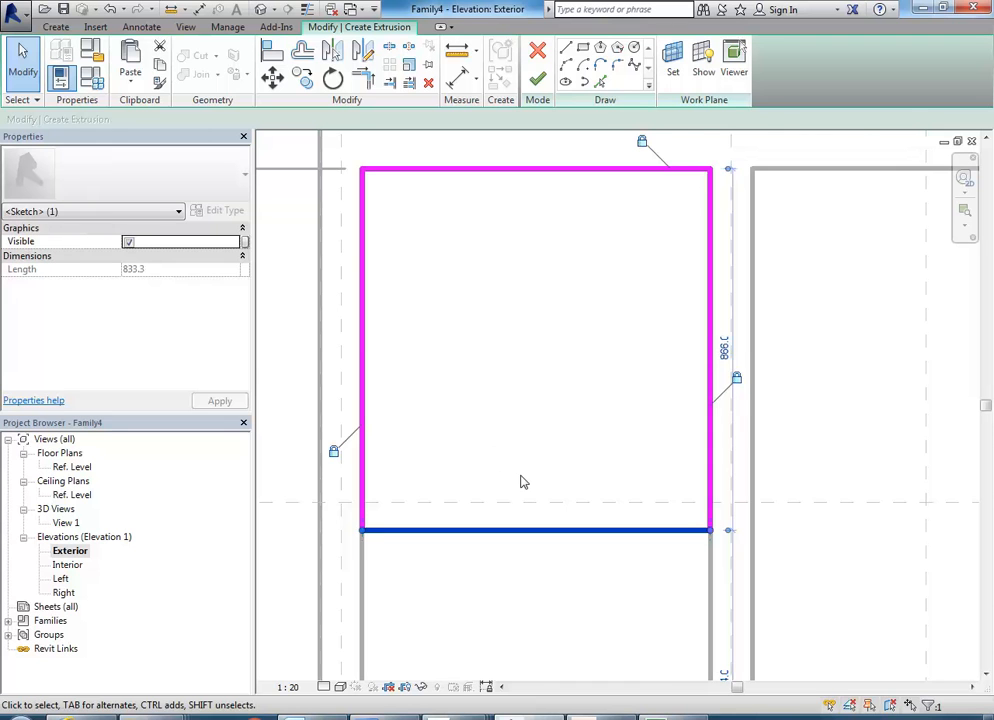
{"action": "middle_click_drag", "start_coordinate": [521, 482], "coordinate": [450, 392]}
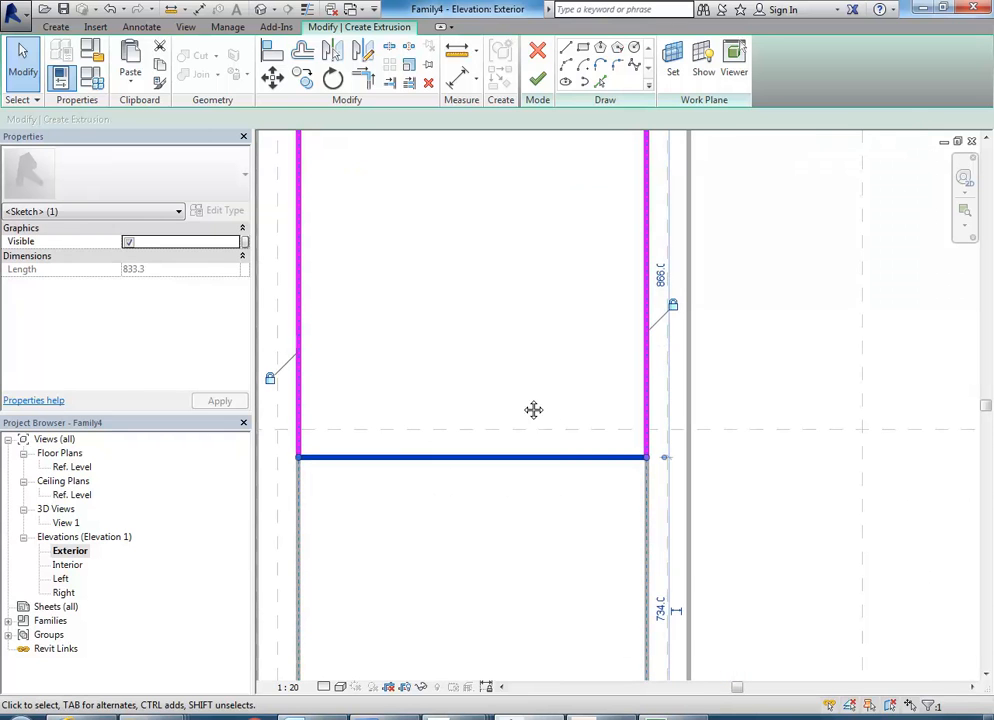
{"action": "middle_click_drag", "start_coordinate": [533, 410], "coordinate": [567, 406]}
{"action": "mouse_move", "coordinate": [468, 438]}
{"action": "middle_mouse_down"}
{"action": "mouse_move", "coordinate": [608, 441]}
{"action": "mouse_move", "coordinate": [528, 410]}
{"action": "mouse_move", "coordinate": [521, 362]}
{"action": "middle_mouse_up"}
{"action": "scroll", "coordinate": [578, 429], "scroll_direction": "down", "scroll_amount": 1}
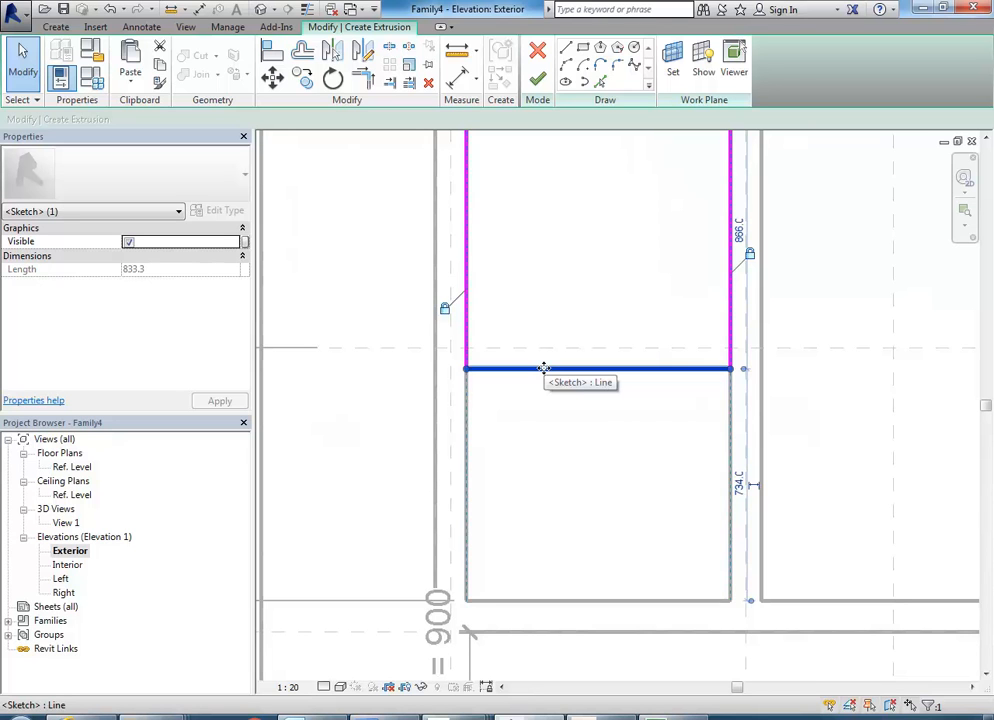
{"action": "scroll", "coordinate": [746, 203], "scroll_direction": "down", "scroll_amount": 1}
{"action": "middle_click_drag", "start_coordinate": [746, 200], "coordinate": [703, 322]}
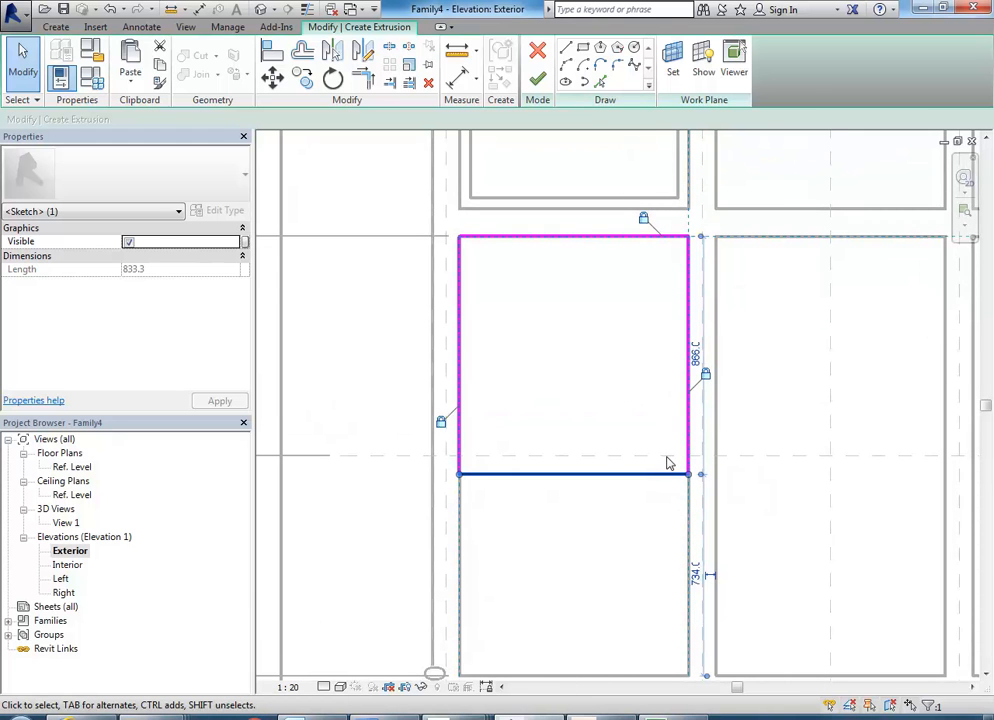
Add an aligned dimension between the horizontal reference plane and the rectangle's lower edge, placed outside the window frame.
{"action": "scroll", "coordinate": [481, 470], "scroll_direction": "up", "scroll_amount": 3}
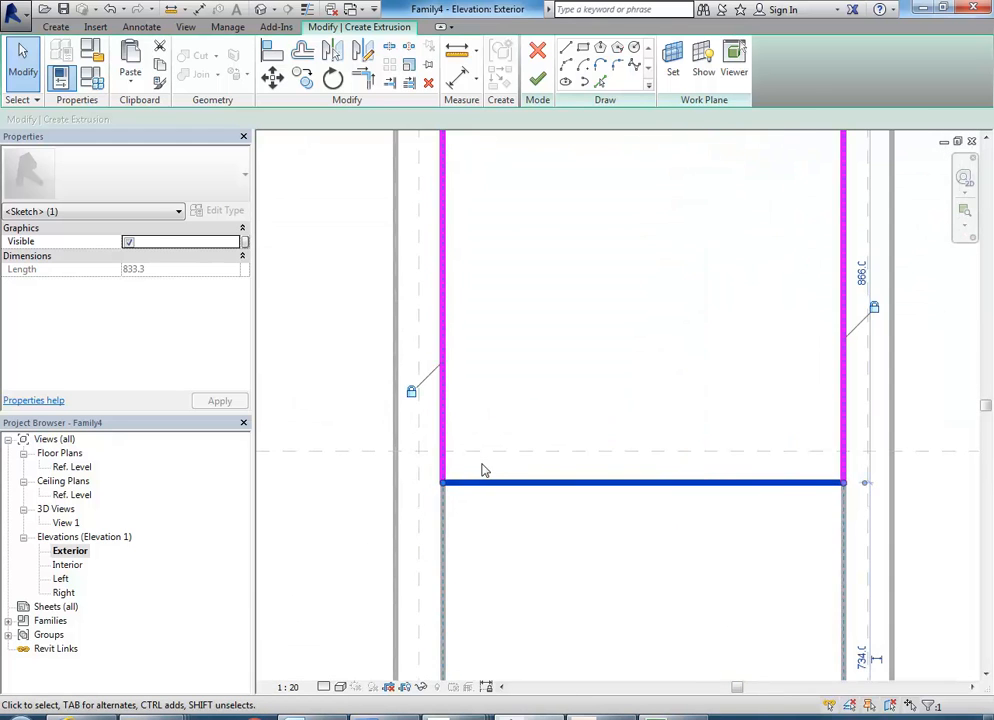
{"action": "left_click", "coordinate": [457, 78]}
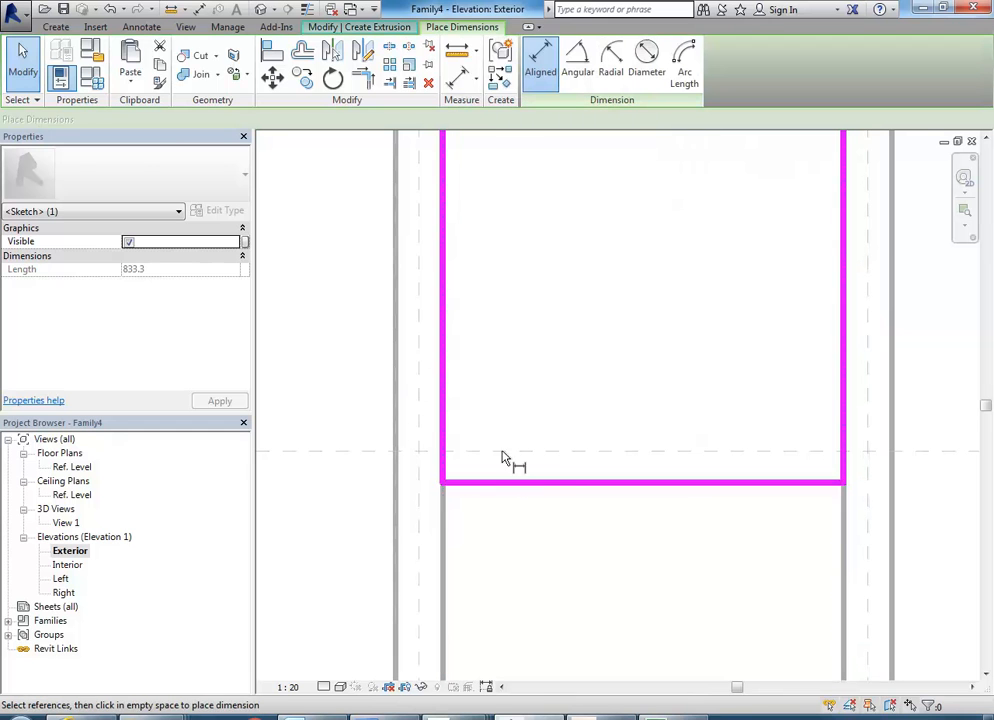
{"action": "left_click", "coordinate": [526, 452]}
{"action": "scroll", "coordinate": [528, 453], "scroll_direction": "down", "scroll_amount": 1}
{"action": "middle_click_drag", "start_coordinate": [539, 459], "coordinate": [558, 458]}
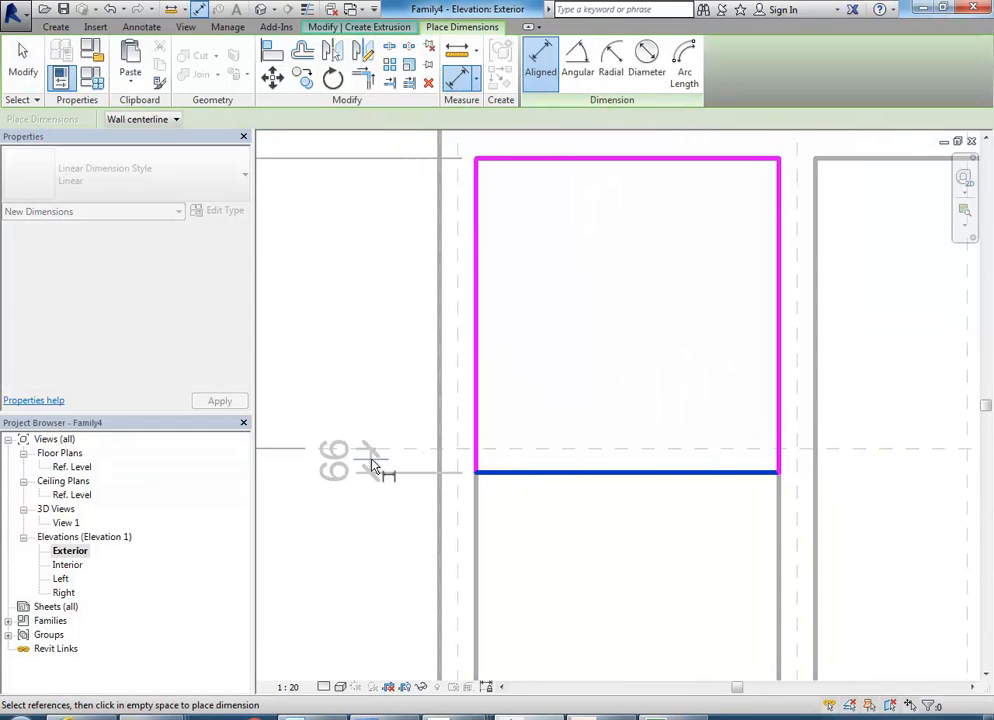
{"action": "left_click", "coordinate": [371, 462]}
{"action": "right_click", "coordinate": [333, 352]}
{"action": "right_click", "coordinate": [351, 352]}
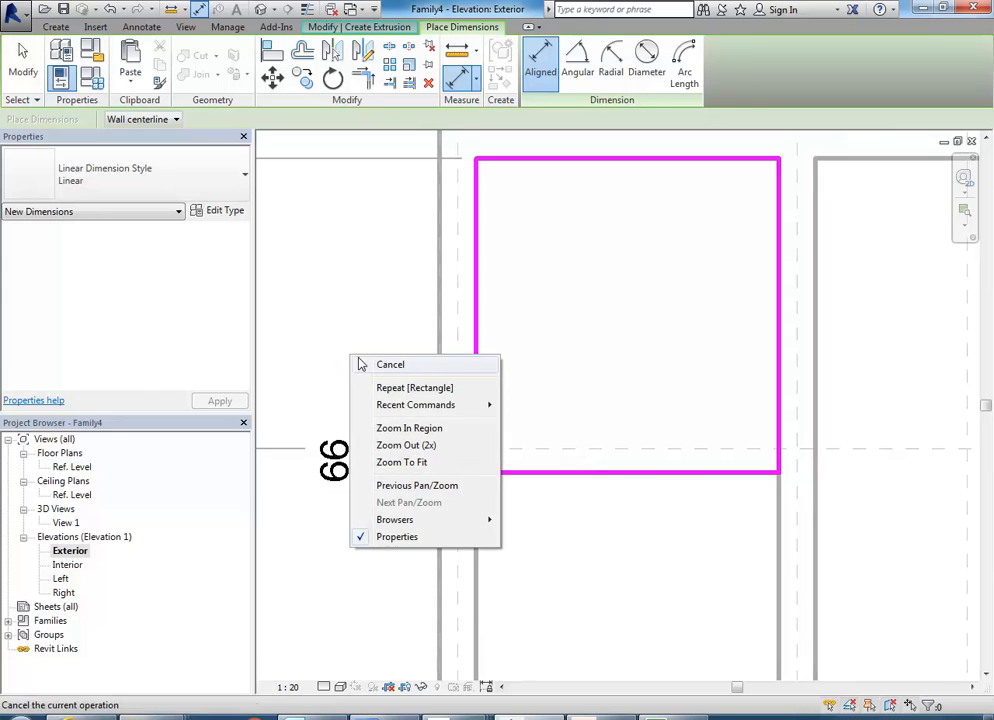
{"action": "left_click", "coordinate": [375, 362]}
Set the distance from the reference plane to the rectangle's lower edge to 20 mm and check the dimension.
{"action": "left_click", "coordinate": [553, 473]}
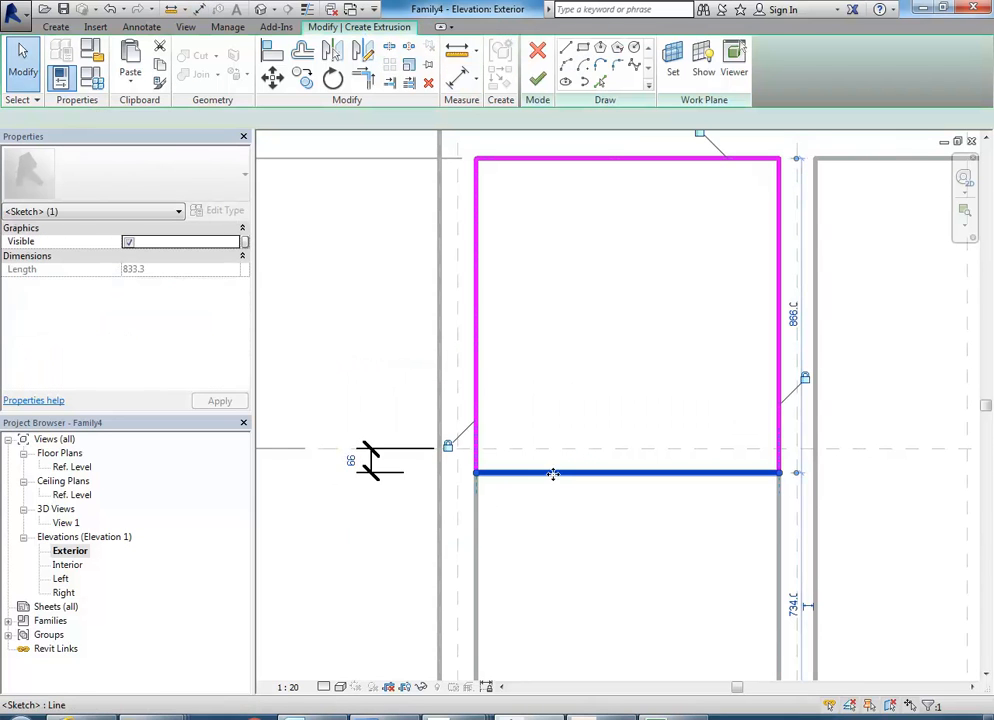
{"action": "left_click", "coordinate": [348, 461]}
{"action": "type", "text": "2"}
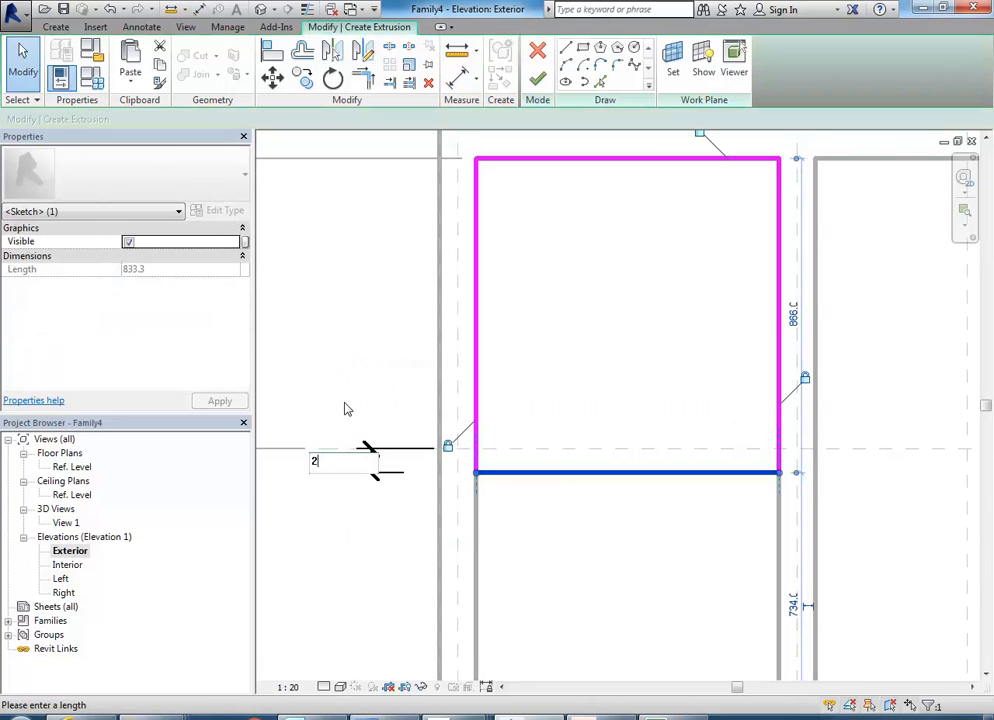
{"action": "key", "text": "Return"}
{"action": "left_click", "coordinate": [559, 368]}
{"action": "middle_click_drag", "start_coordinate": [573, 375], "coordinate": [541, 341]}
{"action": "scroll", "coordinate": [541, 341], "scroll_direction": "down", "scroll_amount": 1}
{"action": "middle_click_drag", "start_coordinate": [530, 390], "coordinate": [539, 474]}
{"action": "scroll", "coordinate": [530, 472], "scroll_direction": "up", "scroll_amount": 1}
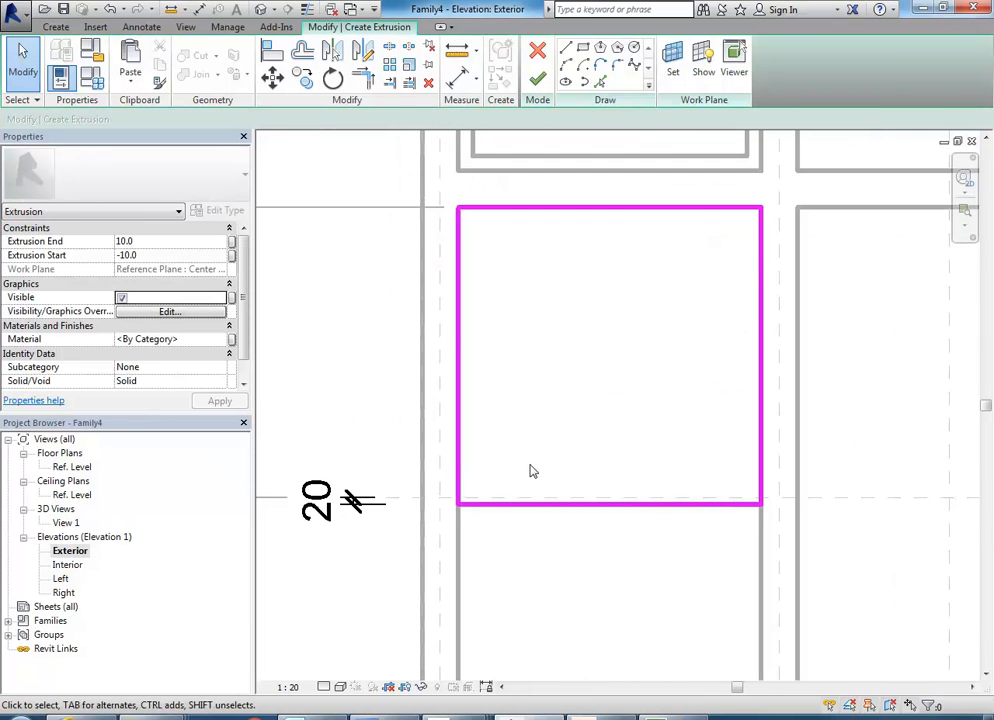
{"action": "left_click", "coordinate": [318, 498]}
{"action": "left_click", "coordinate": [552, 406]}
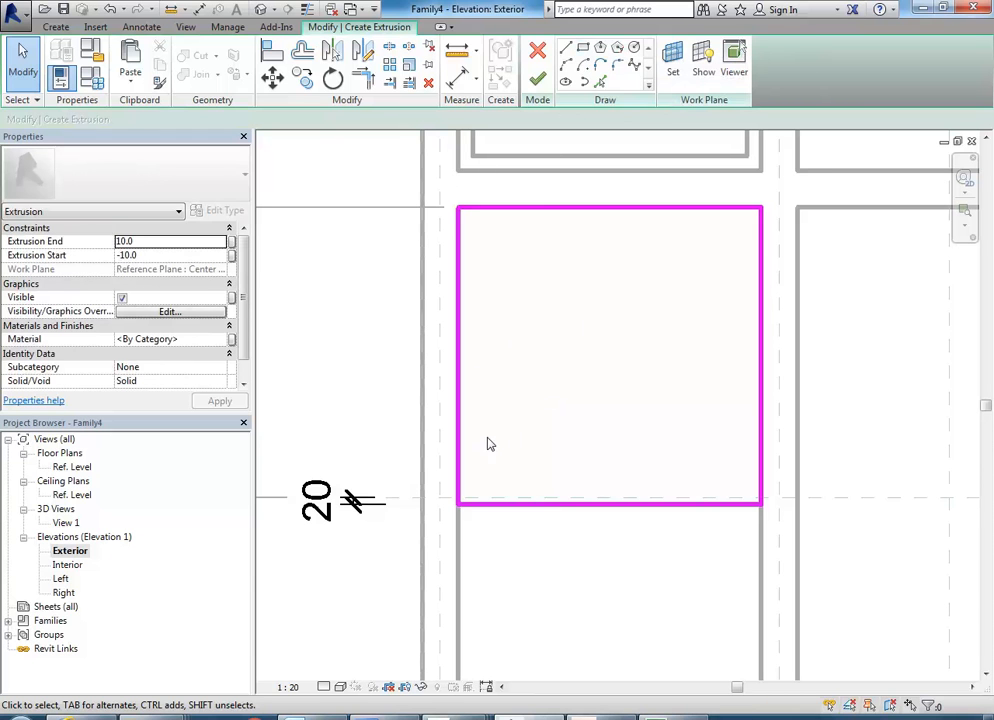
Offset a copy of the whole rectangle chain 40 mm inward to form the sash frame's inner outline.
{"action": "left_click", "coordinate": [304, 51]}
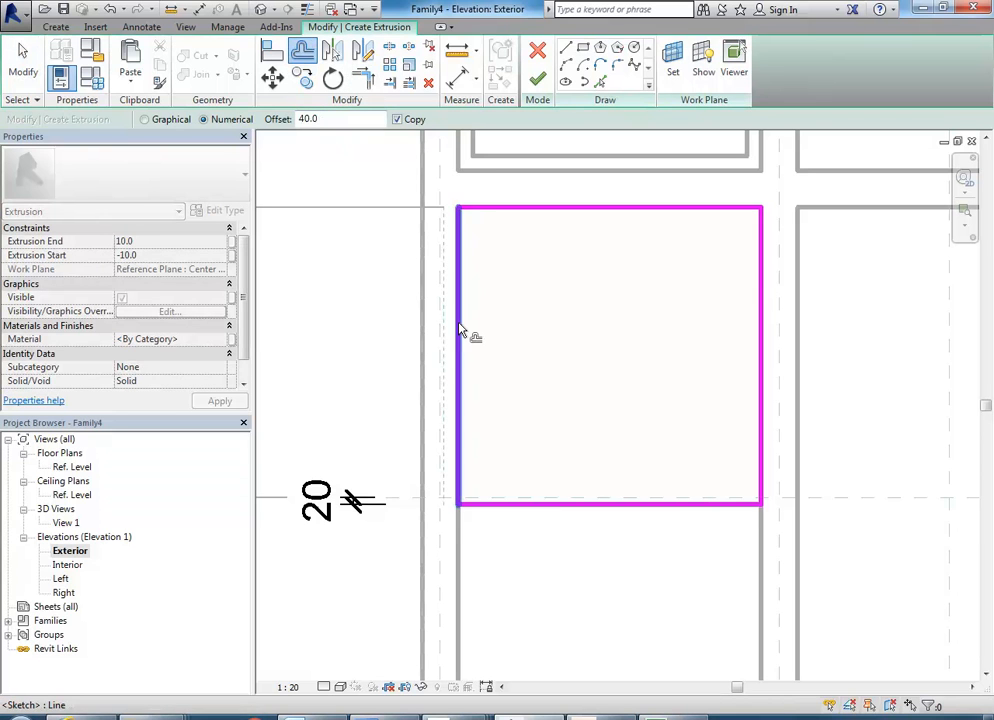
{"action": "key", "text": "Tab"}
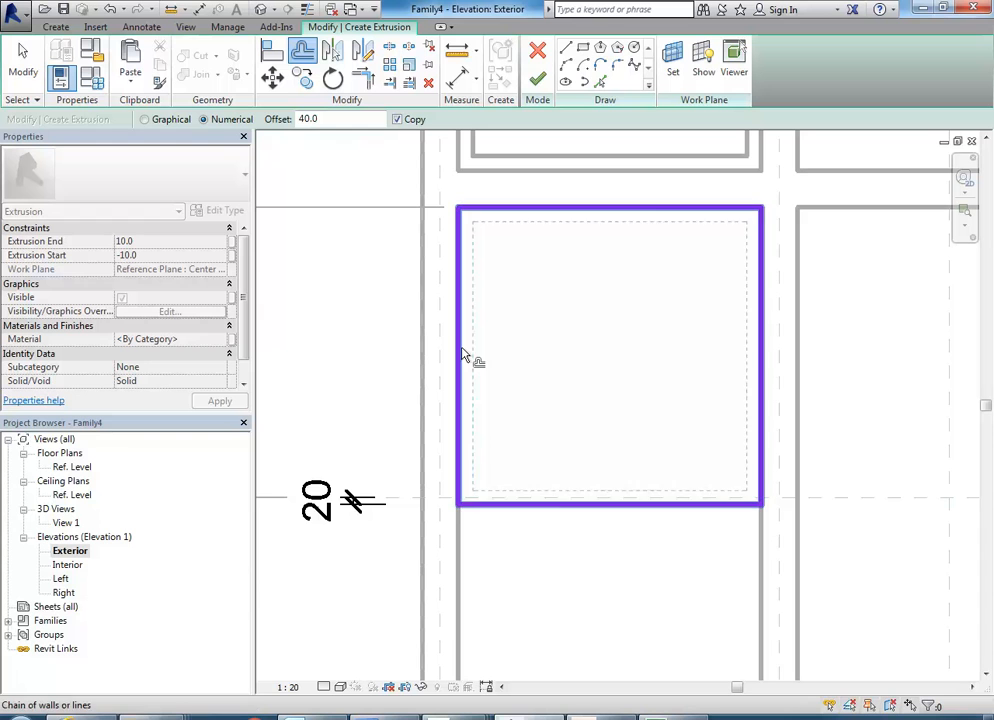
{"action": "left_click", "coordinate": [463, 355]}
{"action": "right_click", "coordinate": [555, 313]}
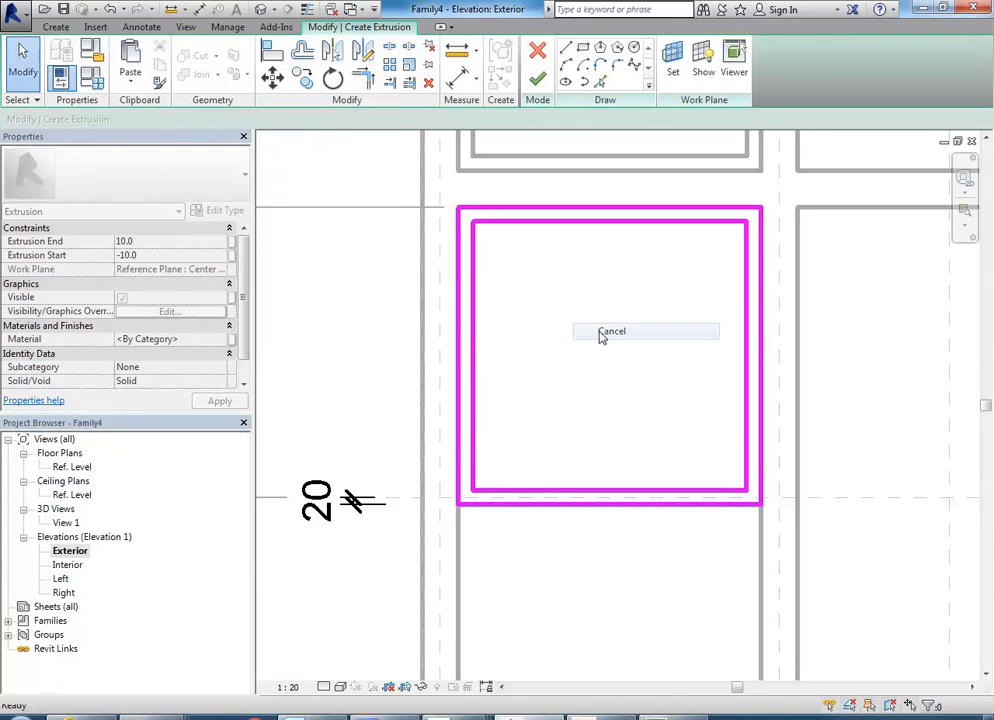
{"action": "left_click", "coordinate": [599, 338]}
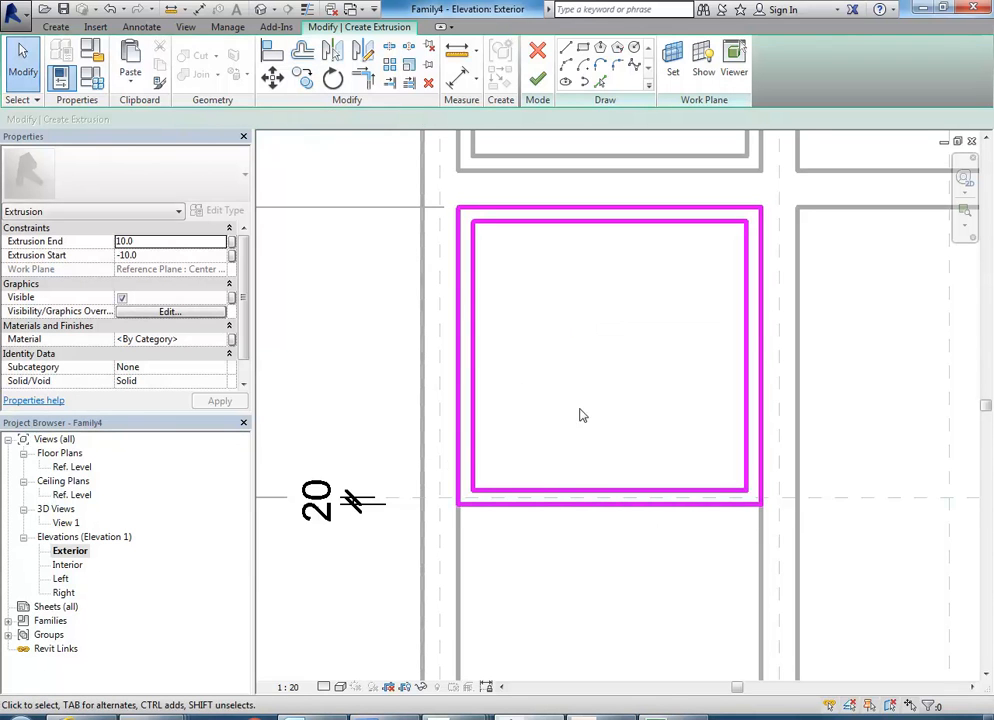
Set the sash frame's extrusion start to 0 and extrusion end to 20 mm, and finish the extrusion.
{"action": "left_click", "coordinate": [146, 256]}
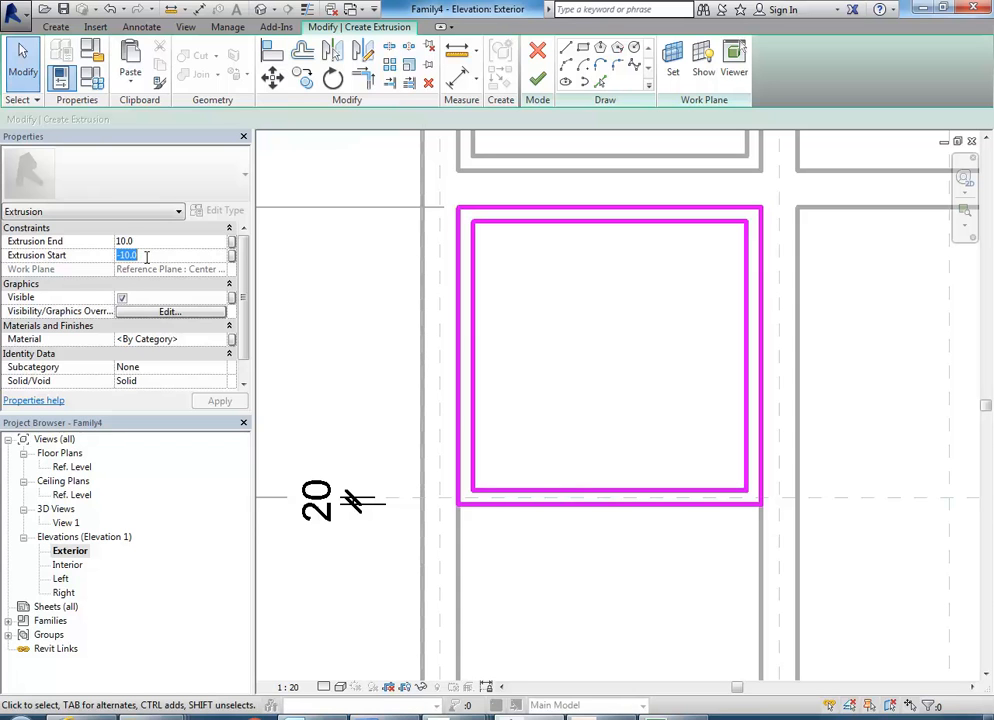
{"action": "type", "text": "0"}
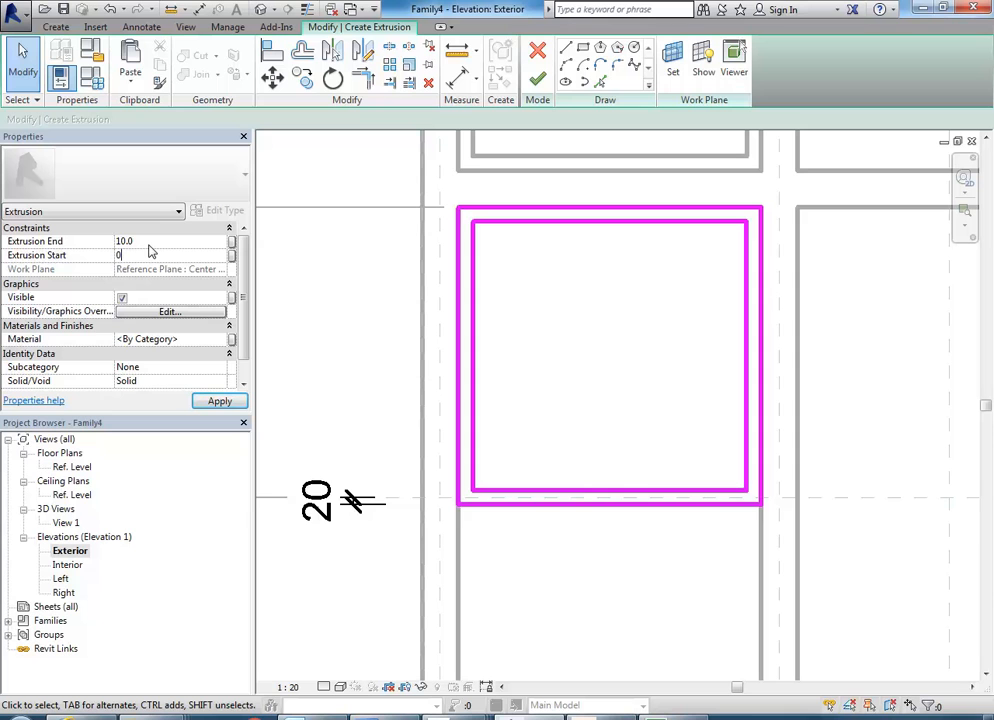
{"action": "left_click", "coordinate": [150, 243]}
{"action": "type", "text": "20"}
{"action": "key", "text": "Return"}
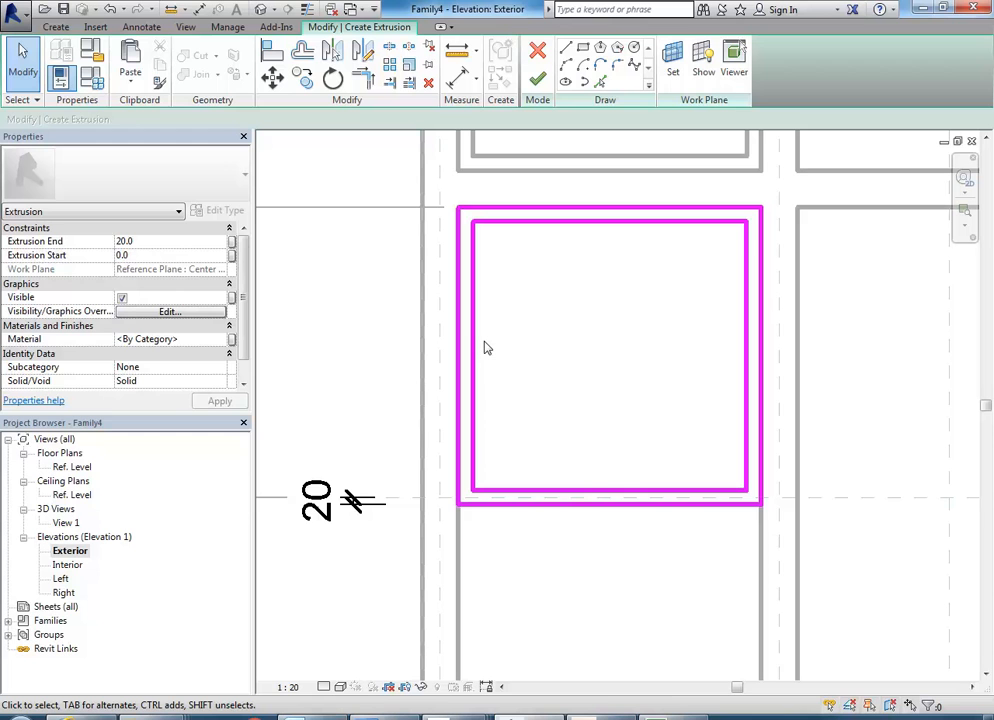
{"action": "middle_click_drag", "start_coordinate": [484, 347], "coordinate": [482, 349]}
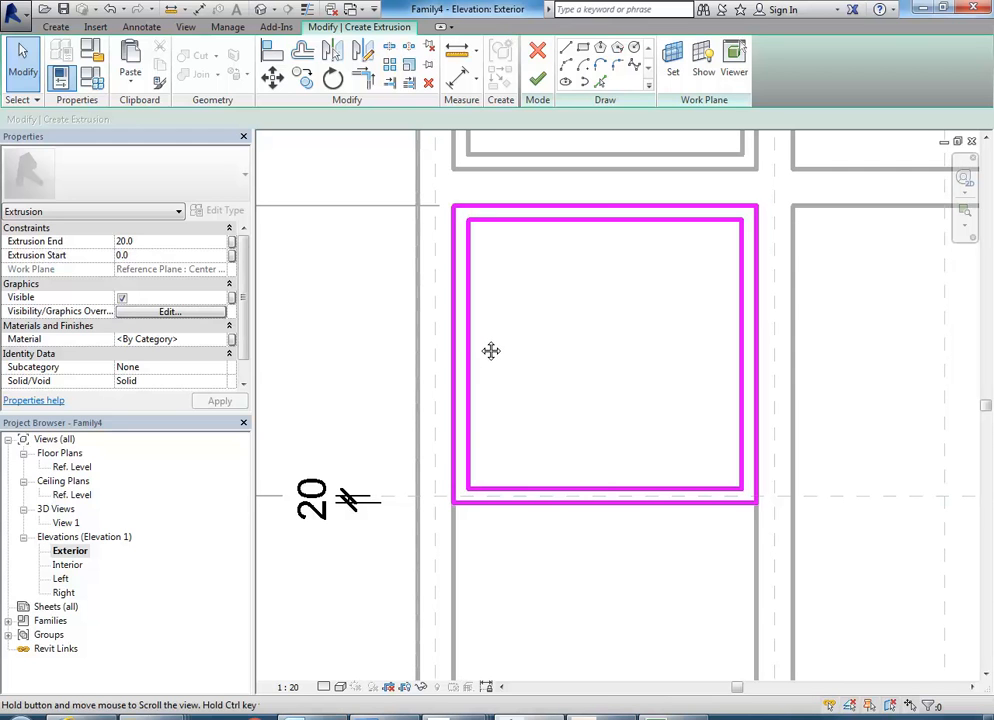
{"action": "left_click", "coordinate": [540, 84]}
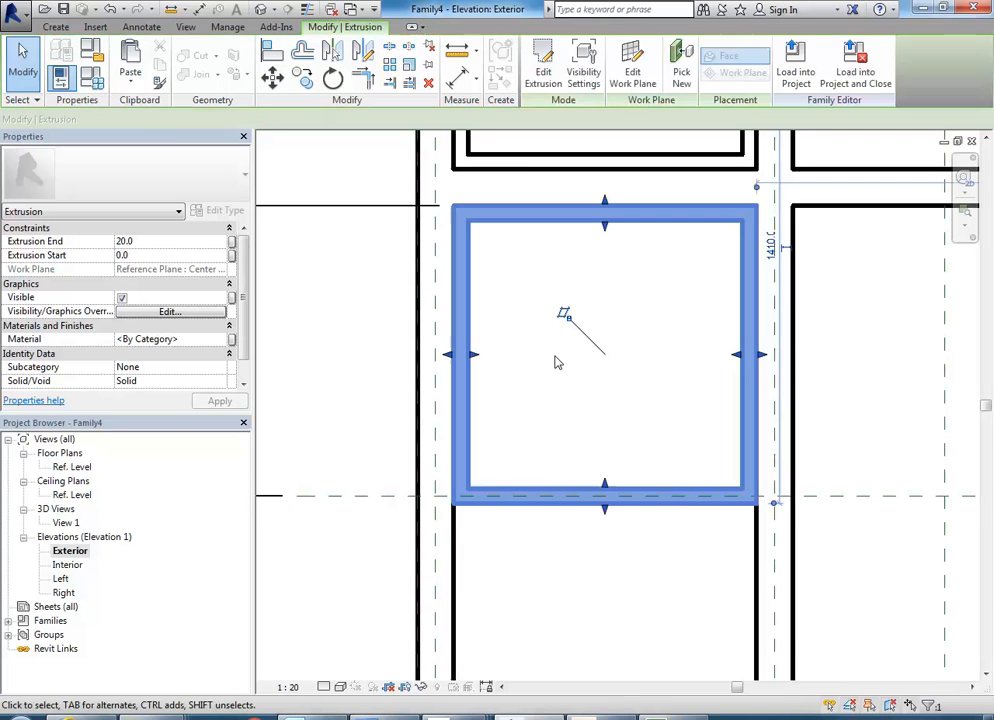
{"action": "scroll", "coordinate": [555, 357], "scroll_direction": "down", "scroll_amount": 1}
{"action": "middle_click_drag", "start_coordinate": [545, 366], "coordinate": [497, 337]}
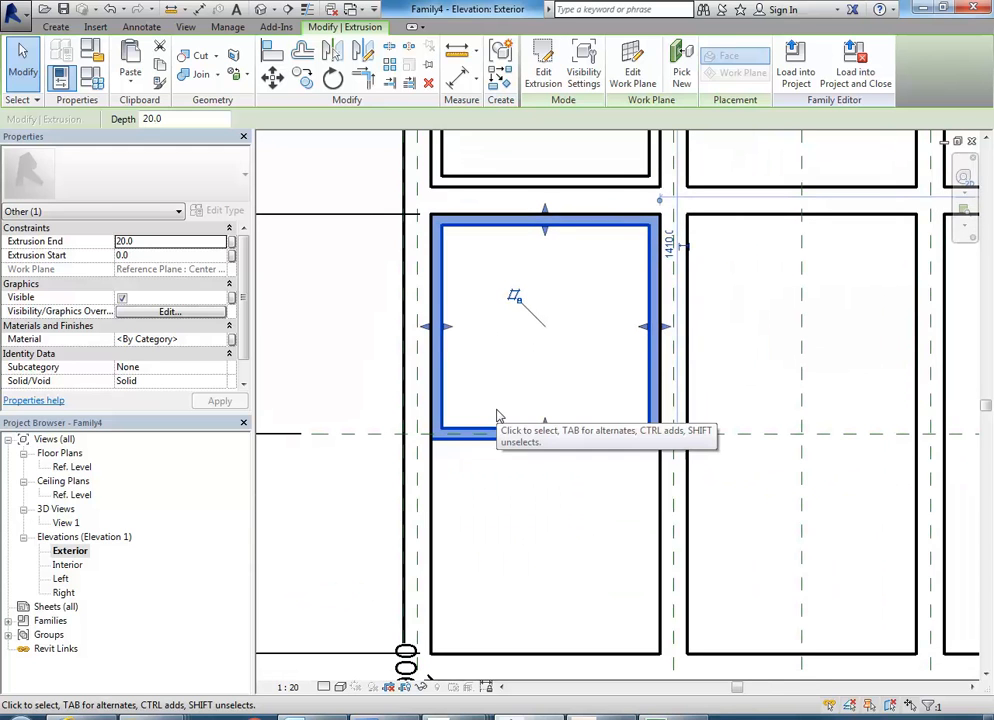
{"action": "left_click", "coordinate": [302, 78]}
{"action": "left_click", "coordinate": [438, 222]}
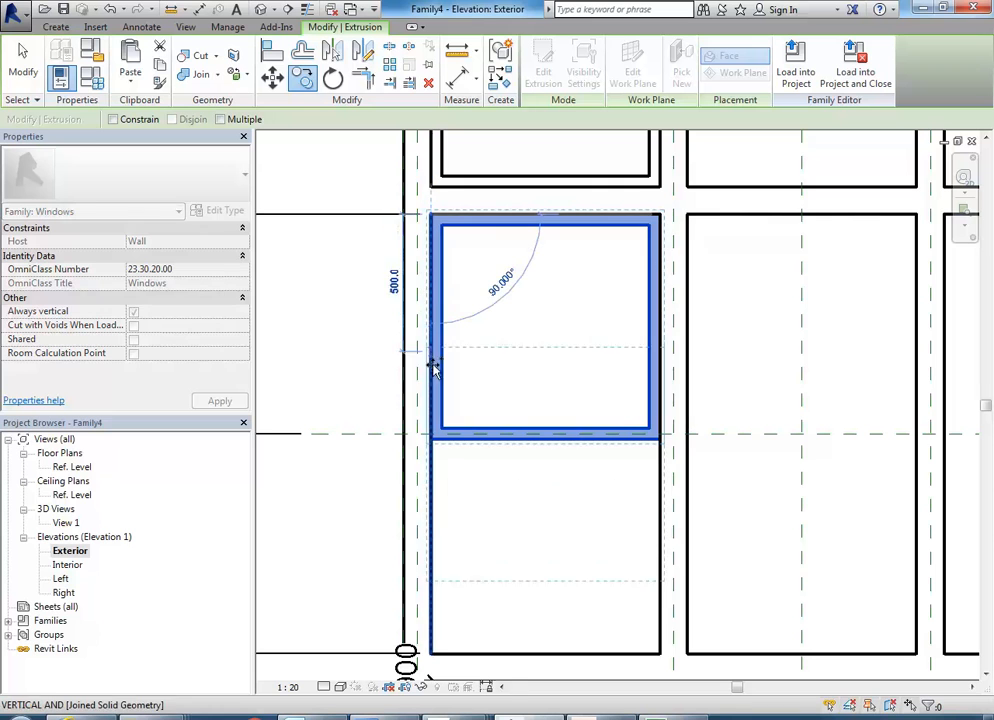
{"action": "right_click", "coordinate": [450, 332]}
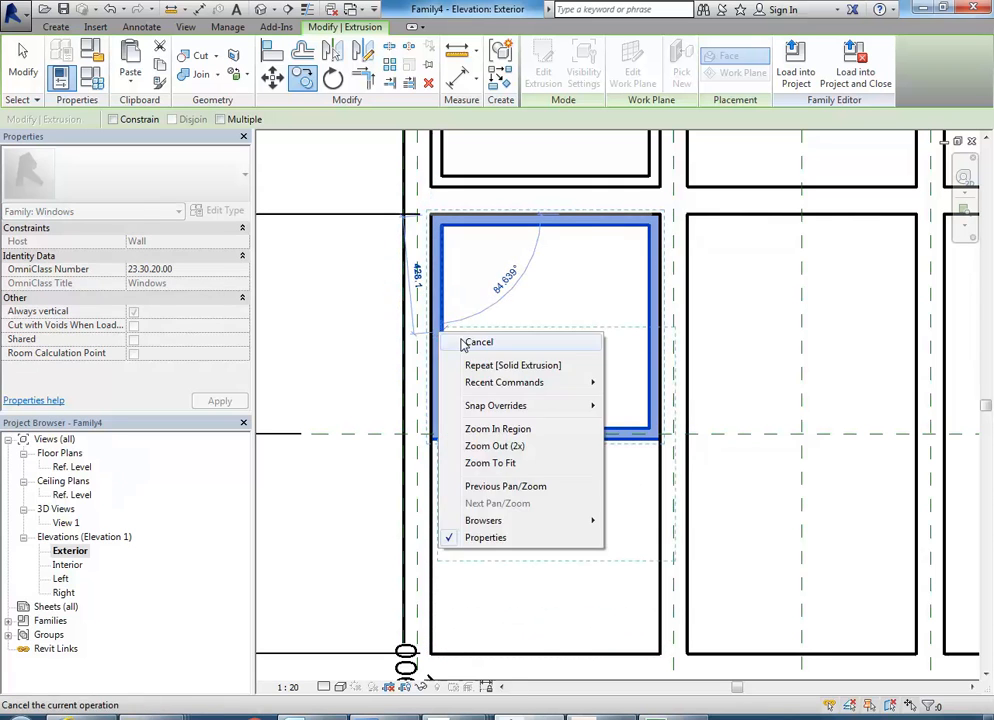
{"action": "left_click", "coordinate": [468, 341]}
Copy the sash frame straight down from its lower edge to the bottom edge of the lower-left opening.
{"action": "left_click", "coordinate": [302, 78]}
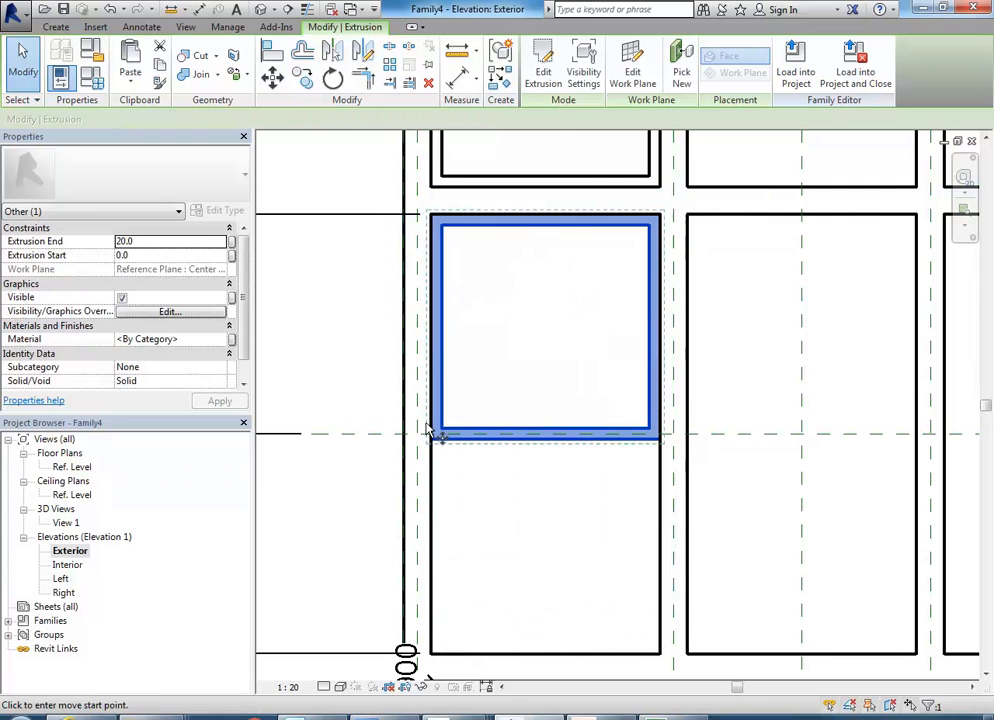
{"action": "left_click", "coordinate": [429, 439]}
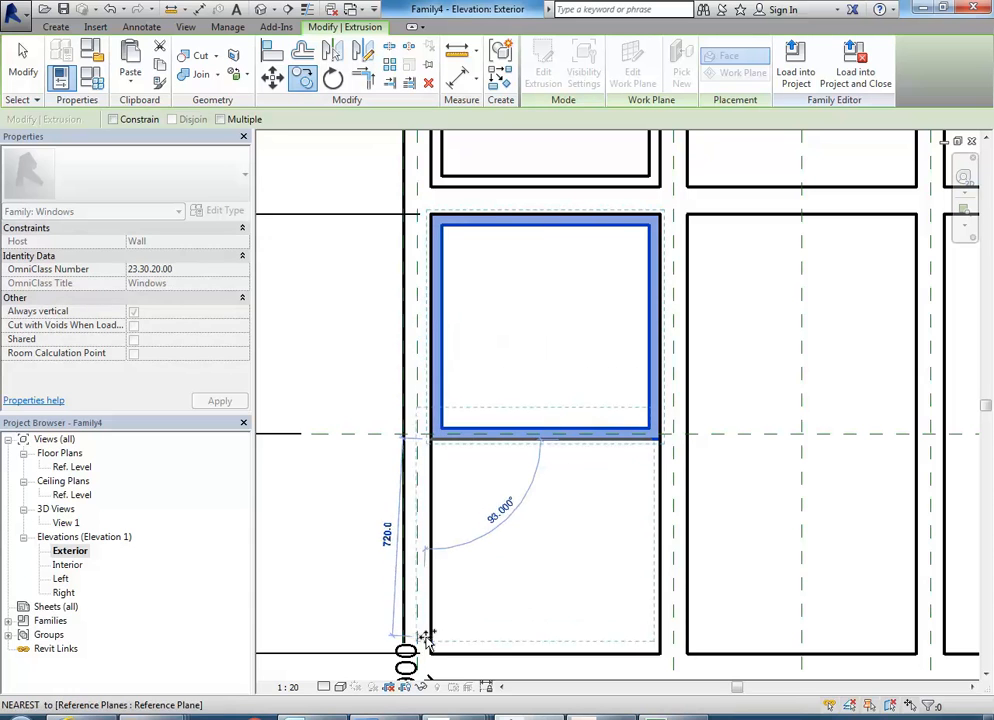
{"action": "left_click", "coordinate": [541, 655]}
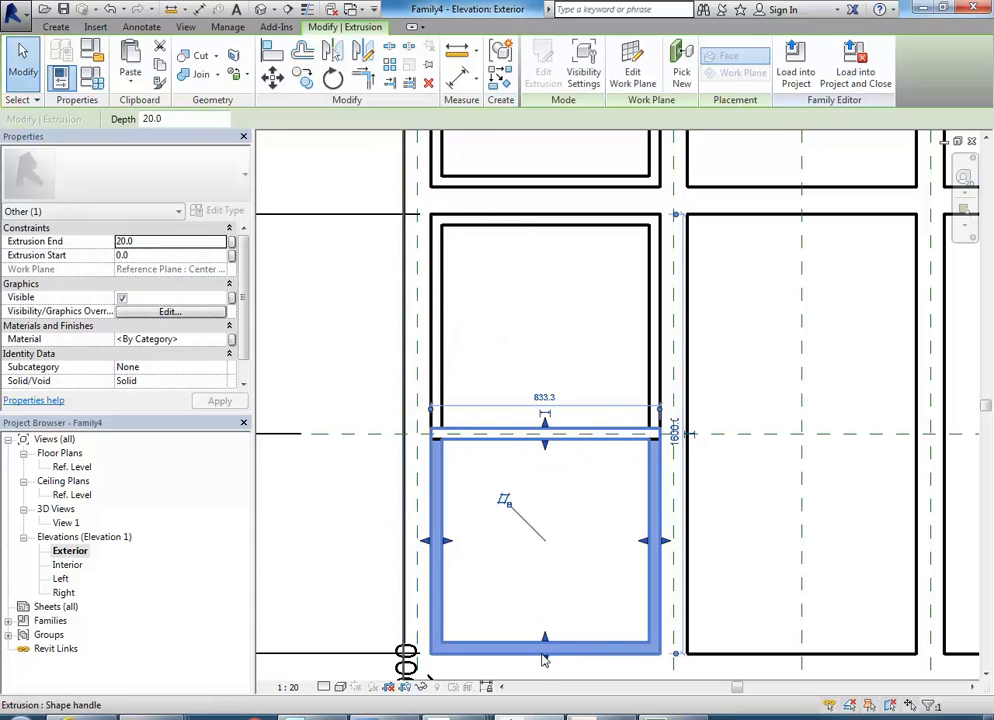
Set the lower sash frame's extrusion end to -20 mm in the 3D view.
{"action": "double_click", "coordinate": [66, 522]}
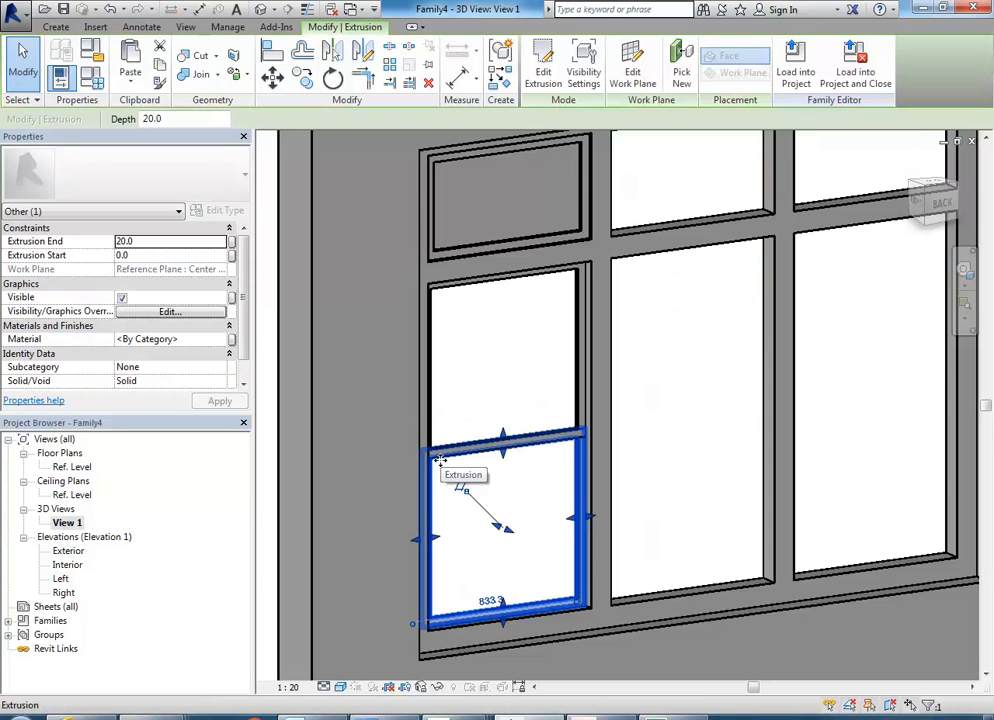
{"action": "scroll", "coordinate": [440, 440], "scroll_direction": "up", "scroll_amount": 3}
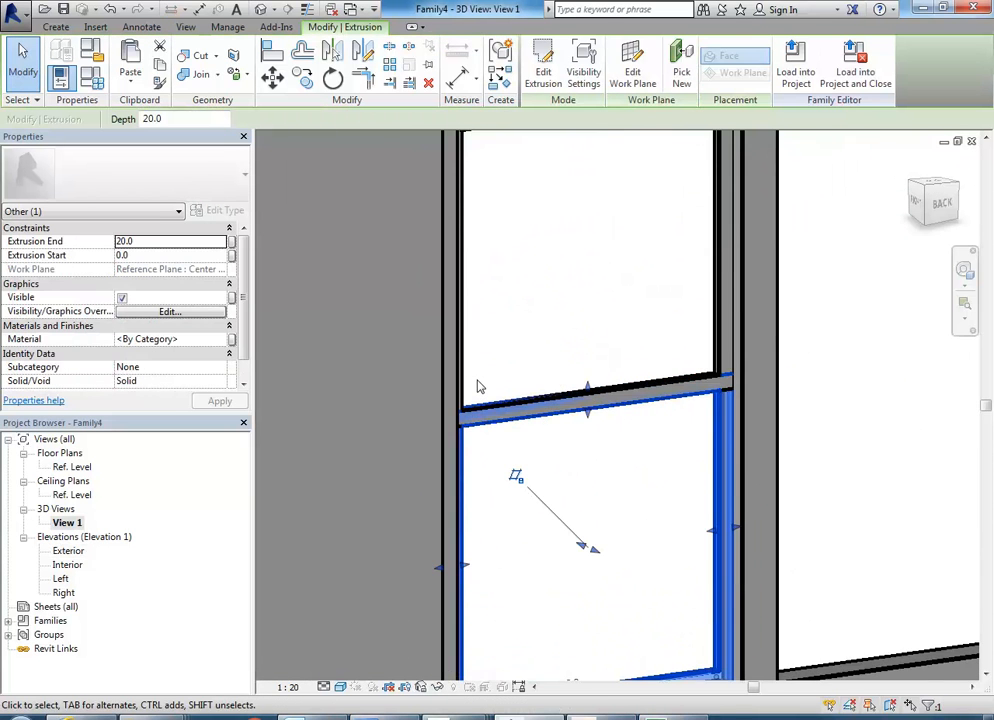
{"action": "left_click", "coordinate": [155, 243]}
{"action": "type", "text": "-2"}
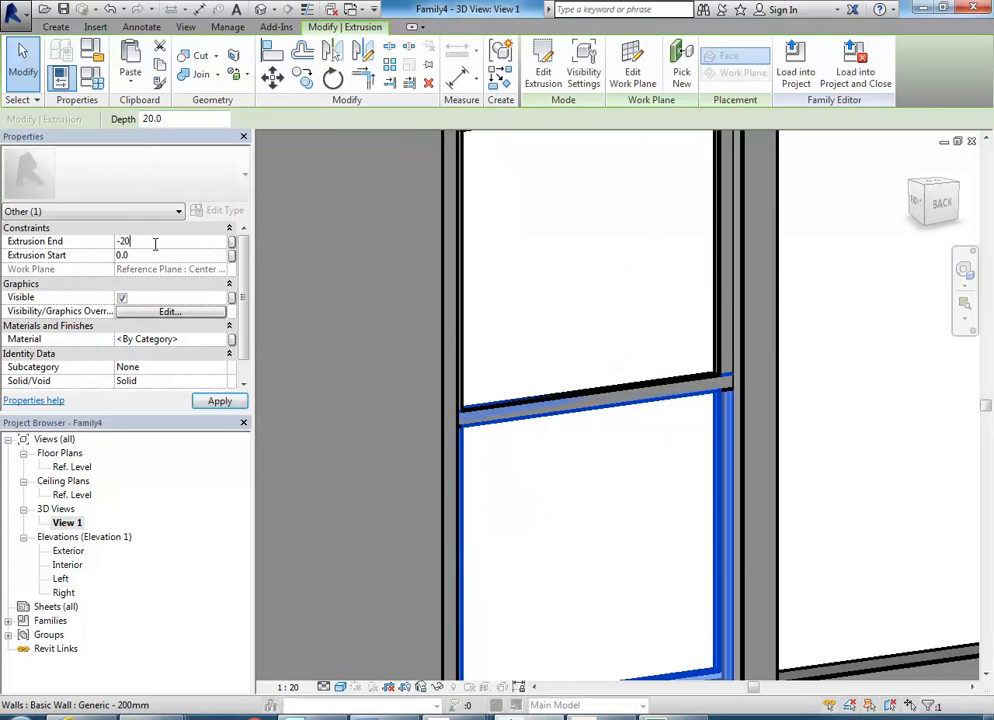
{"action": "type", "text": "0"}
{"action": "key", "text": "Return"}
Examine how the upper and lower sash frames are offset within the window frame, in 3D and in the Ref. Level plan.
{"action": "middle_click_drag", "start_coordinate": [570, 437], "coordinate": [586, 350], "text": "shift"}
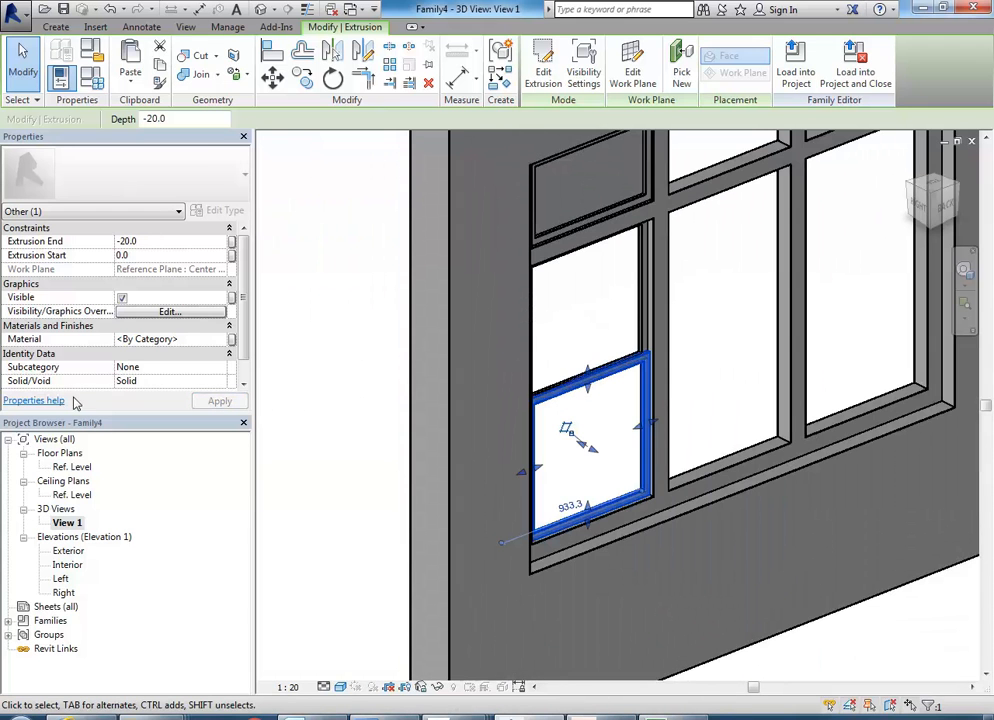
{"action": "double_click", "coordinate": [60, 468]}
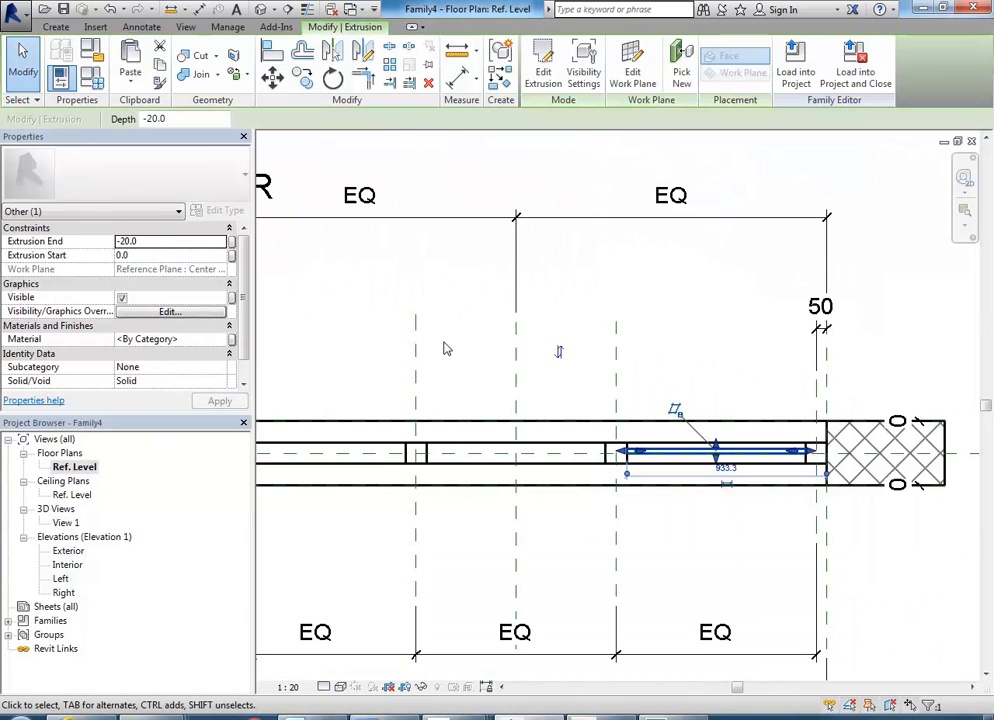
{"action": "middle_click_drag", "start_coordinate": [610, 404], "coordinate": [632, 357]}
{"action": "scroll", "coordinate": [632, 357], "scroll_direction": "down", "scroll_amount": 5}
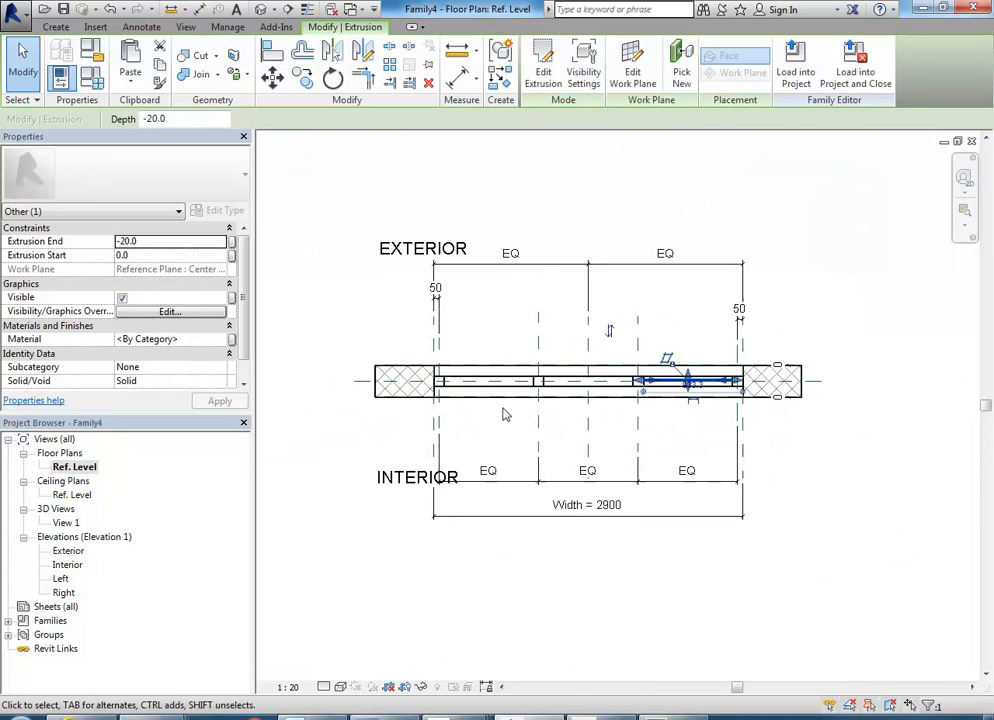
{"action": "middle_click_drag", "start_coordinate": [508, 416], "coordinate": [461, 445]}
{"action": "scroll", "coordinate": [673, 451], "scroll_direction": "up", "scroll_amount": 2}
{"action": "key", "text": "Escape"}
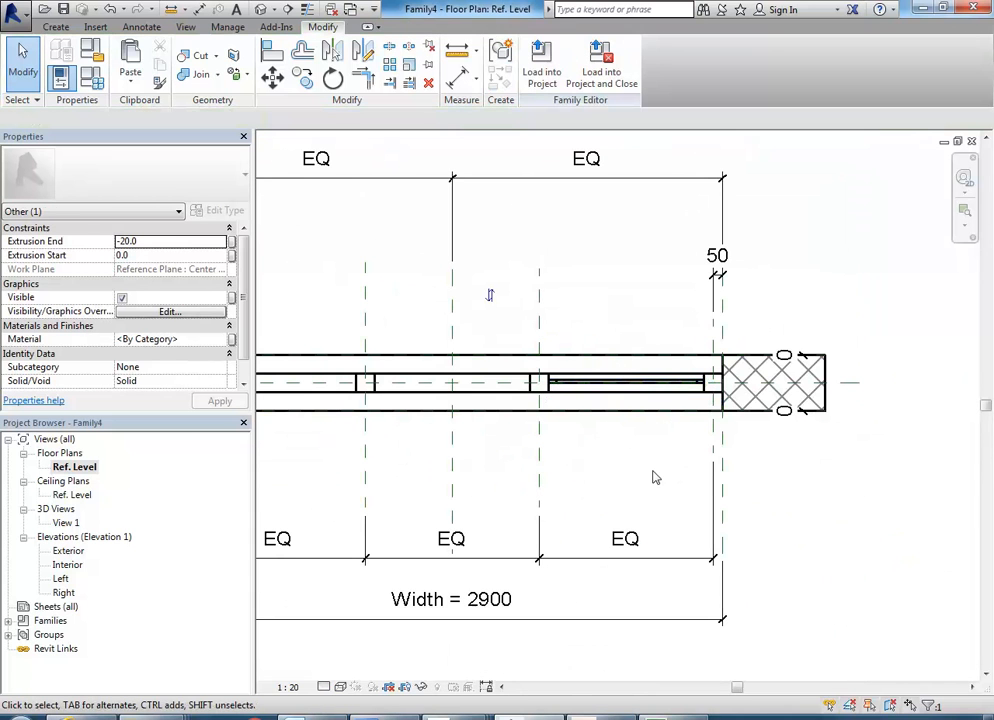
{"action": "double_click", "coordinate": [68, 524]}
{"action": "mouse_move", "coordinate": [632, 395]}
{"action": "middle_mouse_down", "text": "shift"}
{"action": "mouse_move", "coordinate": [609, 383]}
{"action": "mouse_move", "coordinate": [635, 393]}
{"action": "middle_mouse_up", "text": "shift"}
{"action": "scroll", "coordinate": [570, 399], "scroll_direction": "up", "scroll_amount": 4}
{"action": "middle_click_drag", "start_coordinate": [570, 399], "coordinate": [571, 371]}
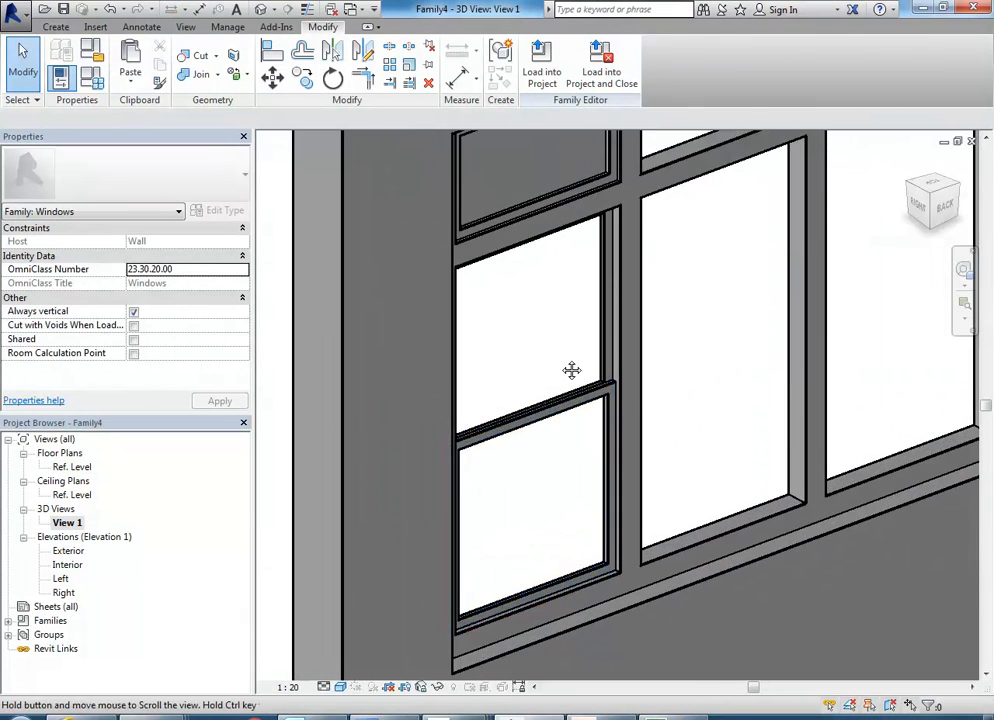
{"action": "scroll", "coordinate": [588, 353], "scroll_direction": "up", "scroll_amount": 2}
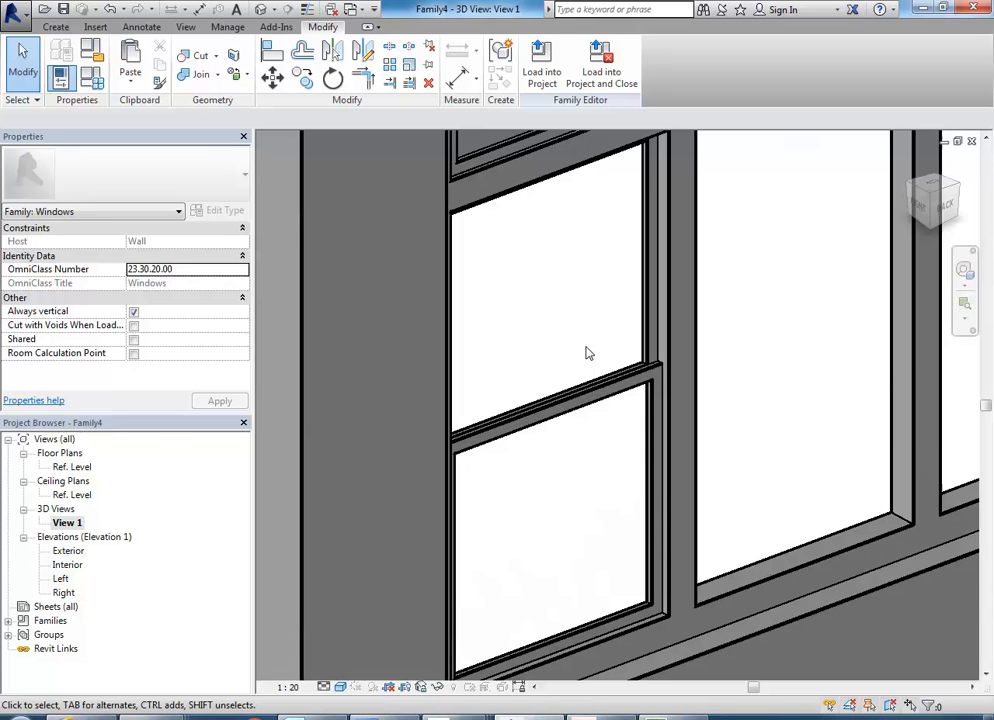
Measure in the Ref. Level plan from the sash frames' shared centre line to the window frame's outer face.
{"action": "double_click", "coordinate": [74, 467]}
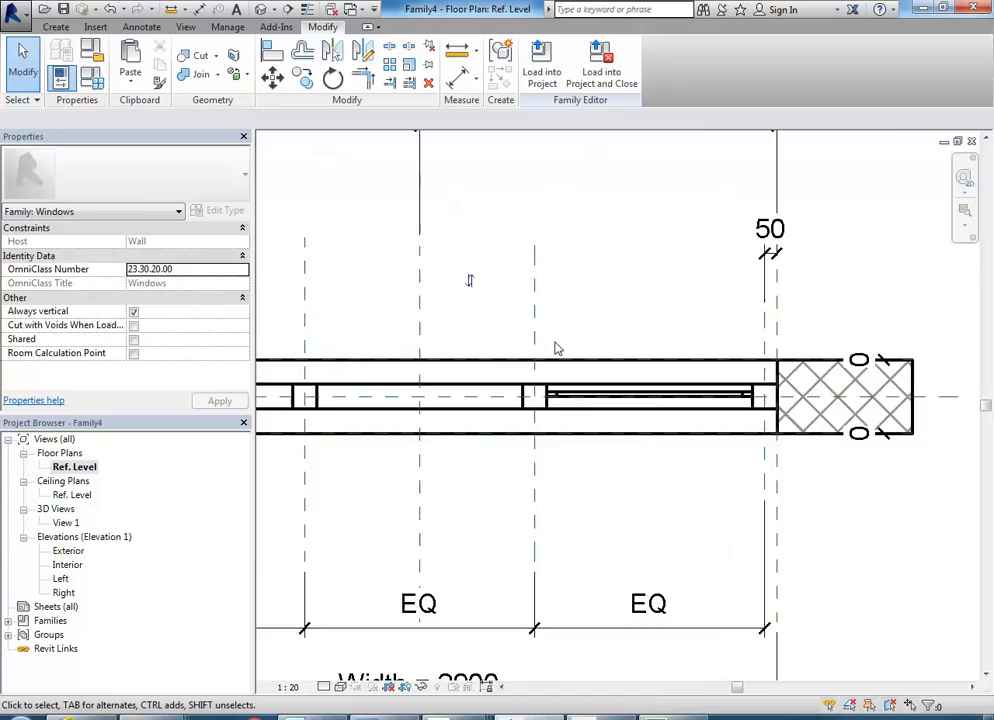
{"action": "scroll", "coordinate": [561, 374], "scroll_direction": "up", "scroll_amount": 4}
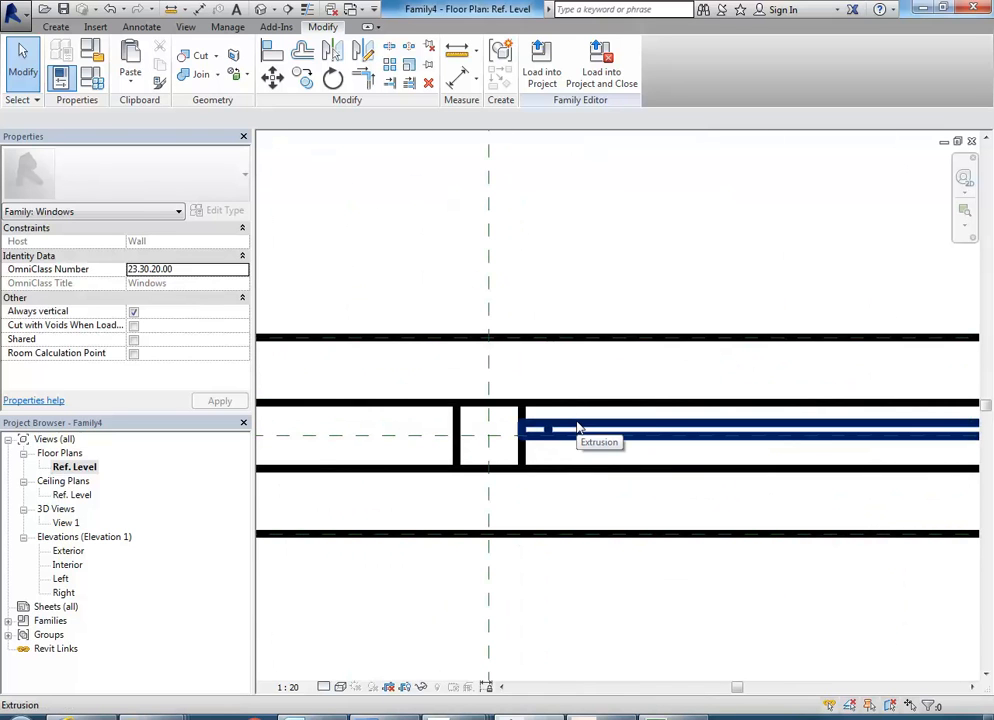
{"action": "left_click", "coordinate": [457, 52]}
{"action": "scroll", "coordinate": [508, 425], "scroll_direction": "up", "scroll_amount": 2}
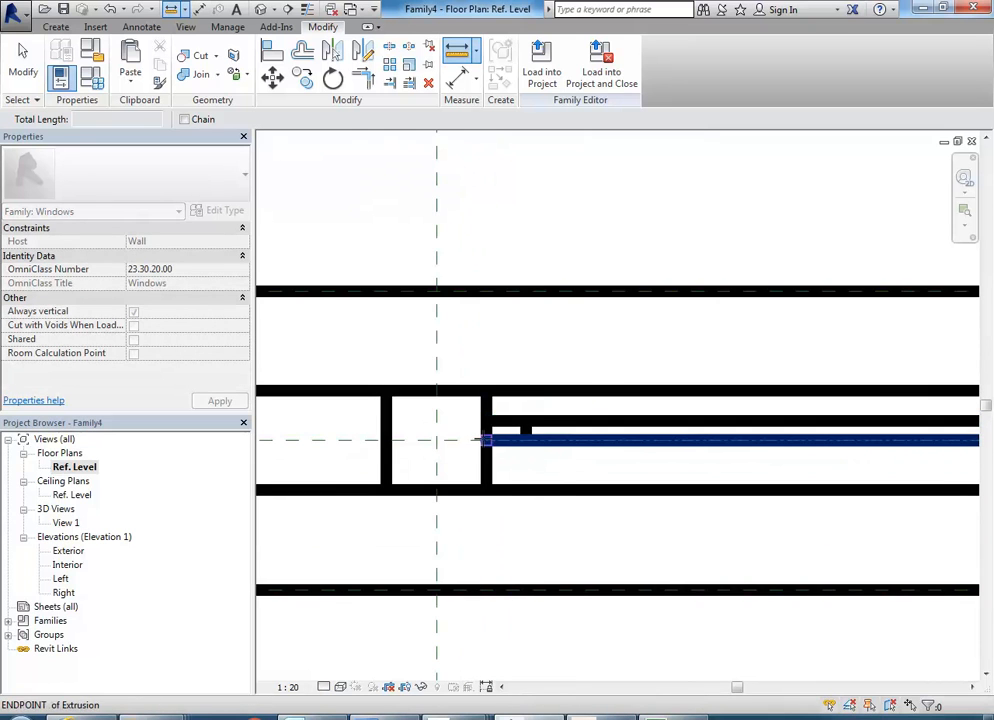
{"action": "left_click", "coordinate": [486, 440]}
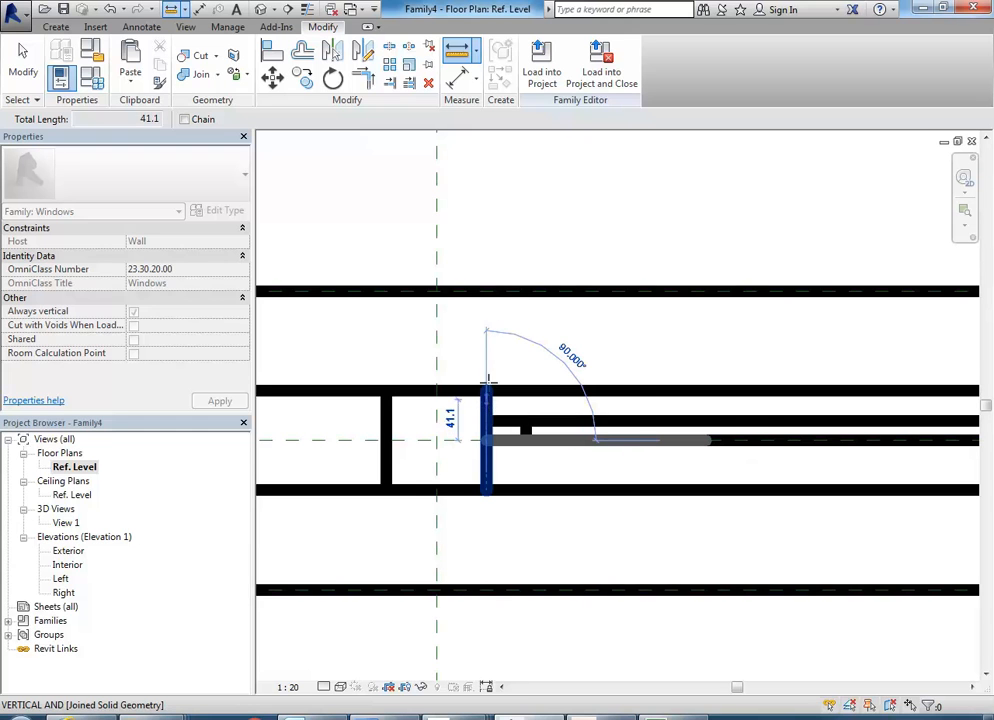
{"action": "right_click", "coordinate": [500, 318]}
Set the upper sash frame's extrusion end to -35 mm in the 3D view.
{"action": "double_click", "coordinate": [66, 522]}
{"action": "scroll", "coordinate": [509, 351], "scroll_direction": "down", "scroll_amount": 2}
{"action": "middle_click_drag", "start_coordinate": [521, 356], "coordinate": [543, 356]}
{"action": "scroll", "coordinate": [597, 338], "scroll_direction": "up", "scroll_amount": 2}
{"action": "left_click", "coordinate": [647, 327]}
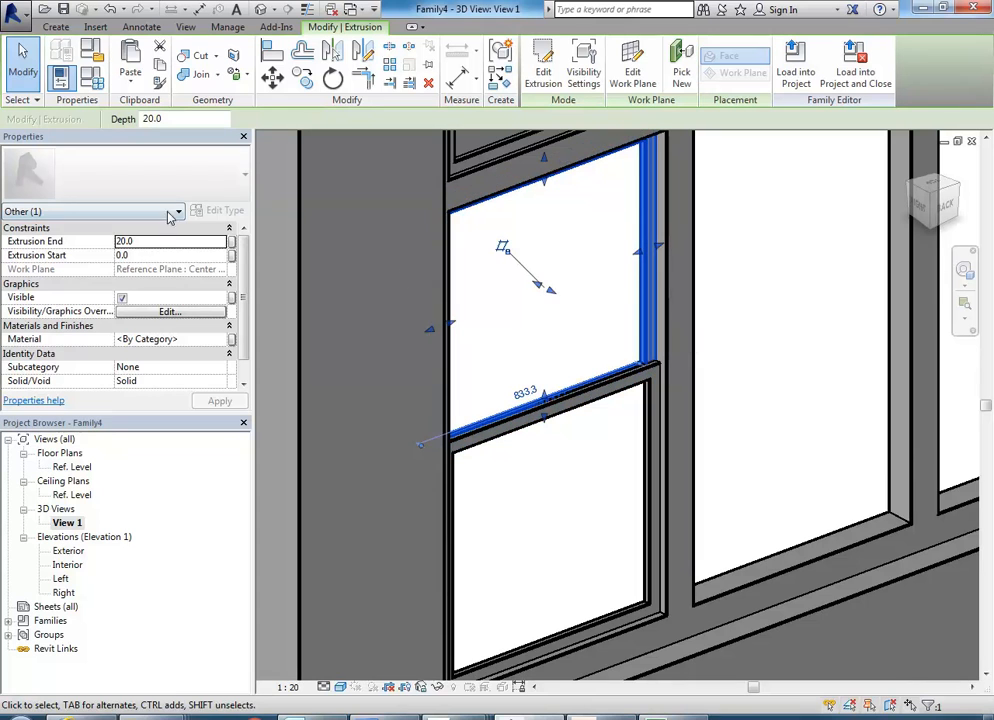
{"action": "left_click", "coordinate": [157, 243]}
{"action": "type", "text": "-"}
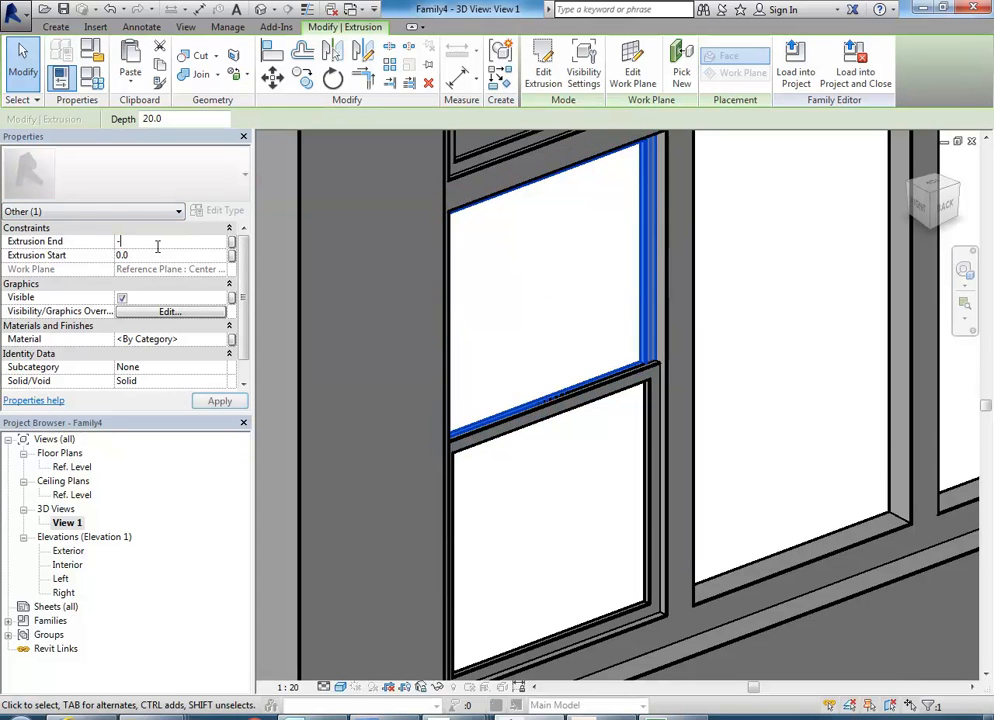
{"action": "type", "text": "35"}
{"action": "key", "text": "Return"}
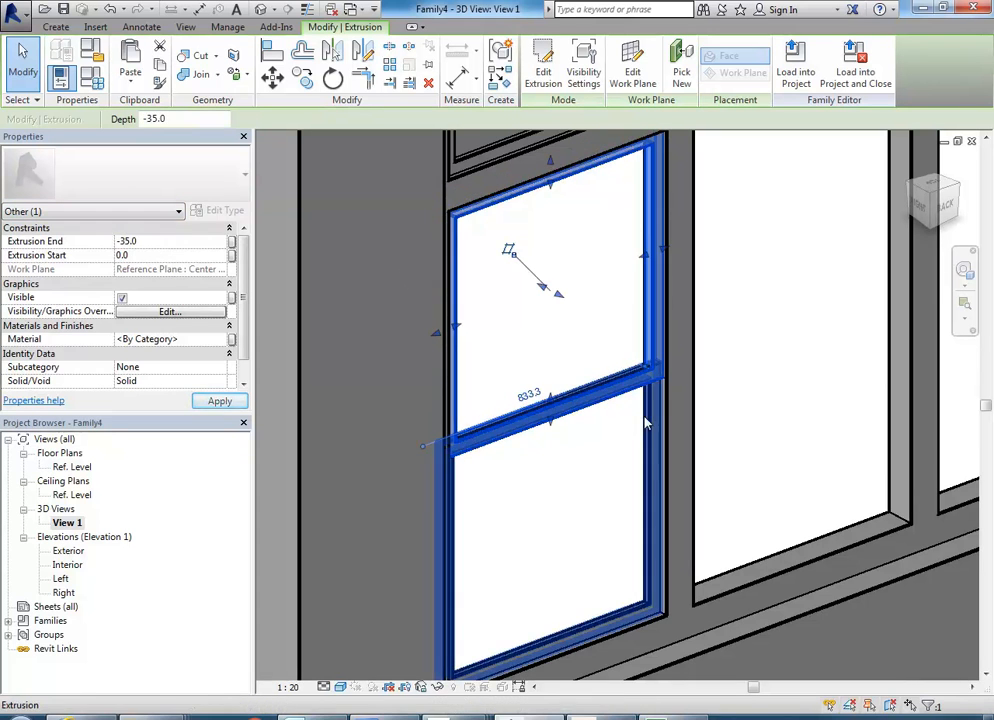
Set the lower sash frame's extrusion end to 35 mm and inspect where the two sashes meet from below.
{"action": "left_click", "coordinate": [643, 421]}
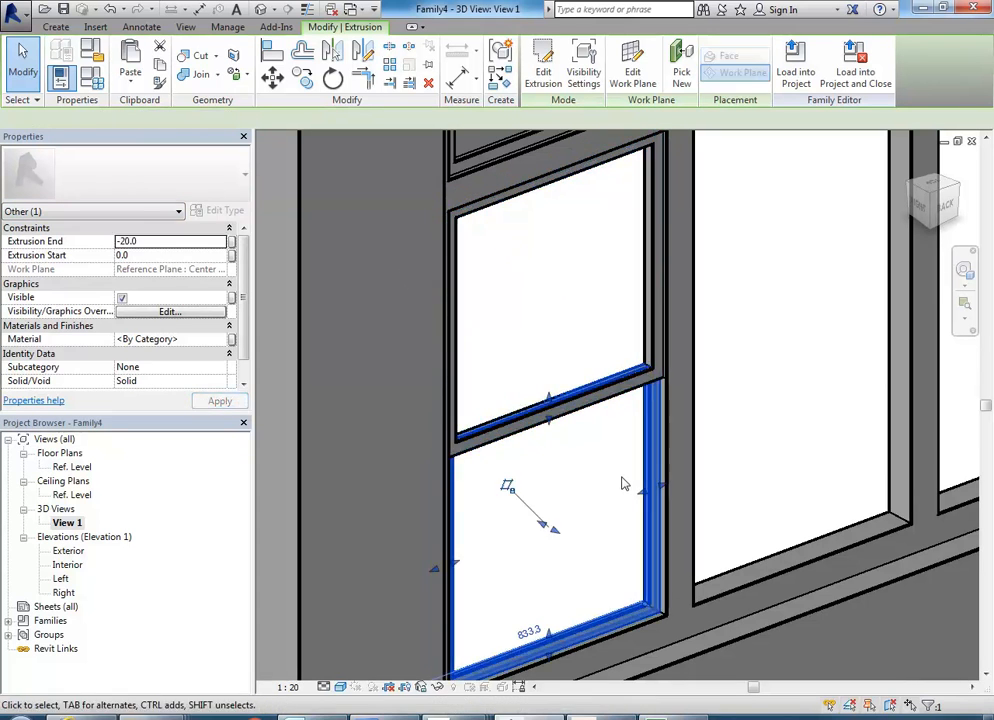
{"action": "left_click", "coordinate": [155, 242]}
{"action": "type", "text": "35"}
{"action": "key", "text": "Return"}
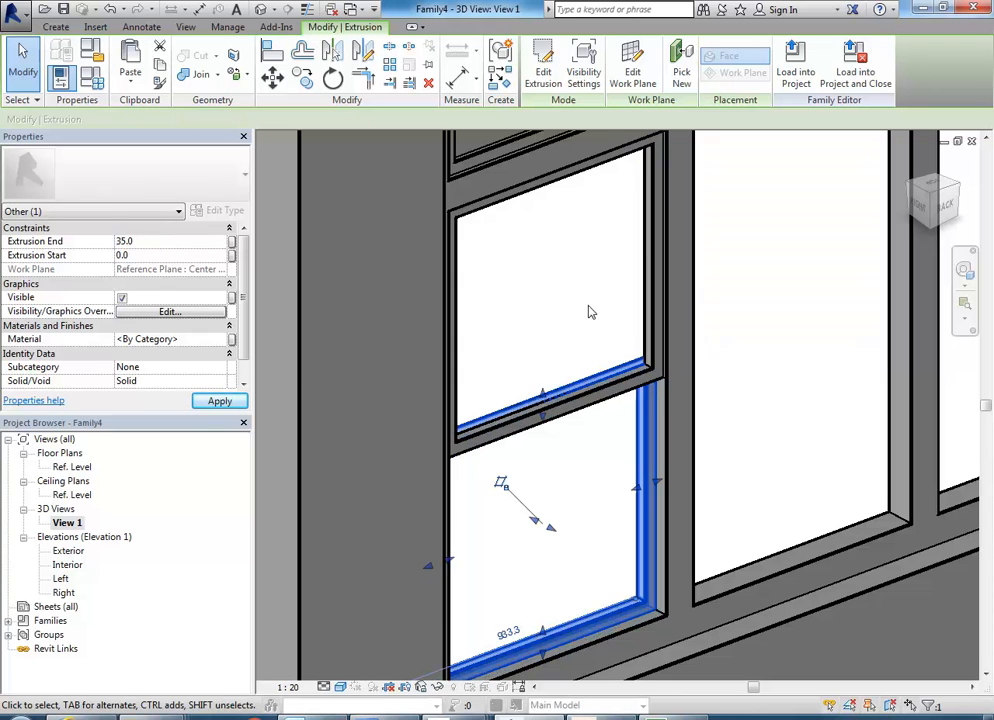
{"action": "left_click", "coordinate": [585, 312]}
{"action": "middle_click_drag", "start_coordinate": [540, 503], "coordinate": [598, 256], "text": "shift"}
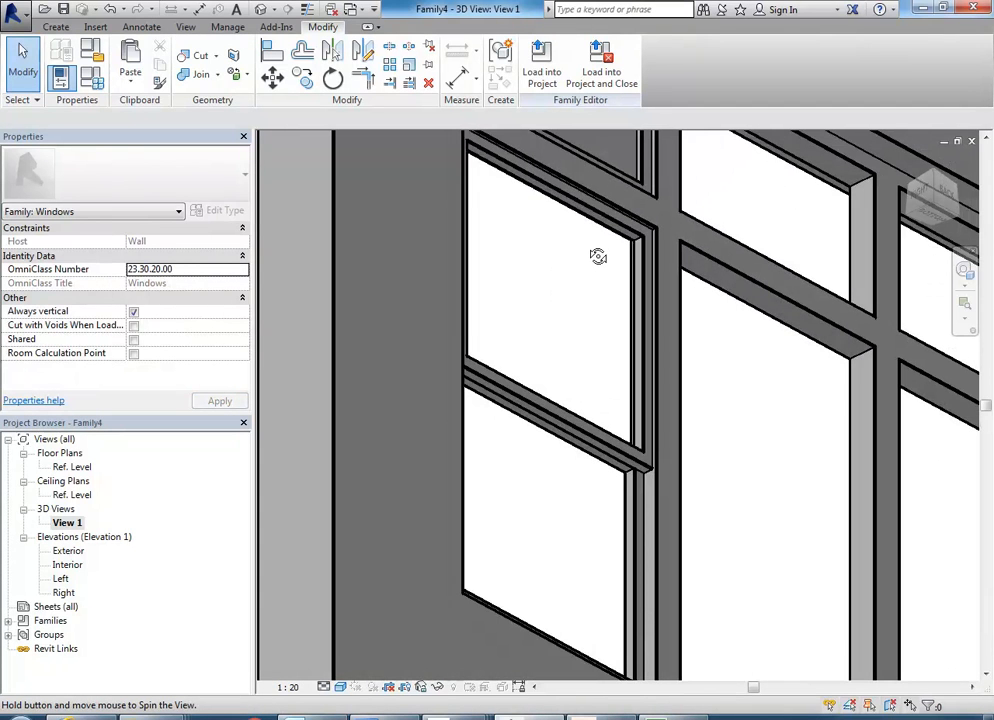
{"action": "scroll", "coordinate": [643, 500], "scroll_direction": "up", "scroll_amount": 6}
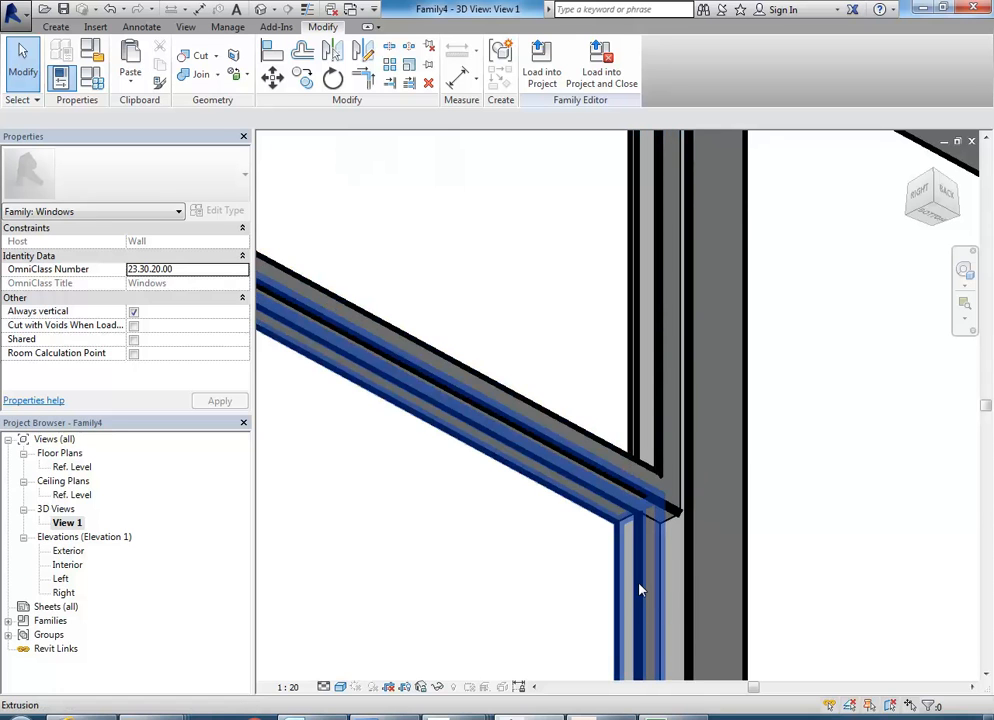
Inspect the stacked sash frames in the 3D view and check the upper sash frame's extrusion end value.
{"action": "scroll", "coordinate": [640, 590], "scroll_direction": "down", "scroll_amount": 5}
{"action": "middle_click_drag", "start_coordinate": [638, 500], "coordinate": [600, 548], "text": "shift"}
{"action": "scroll", "coordinate": [557, 433], "scroll_direction": "down", "scroll_amount": 2}
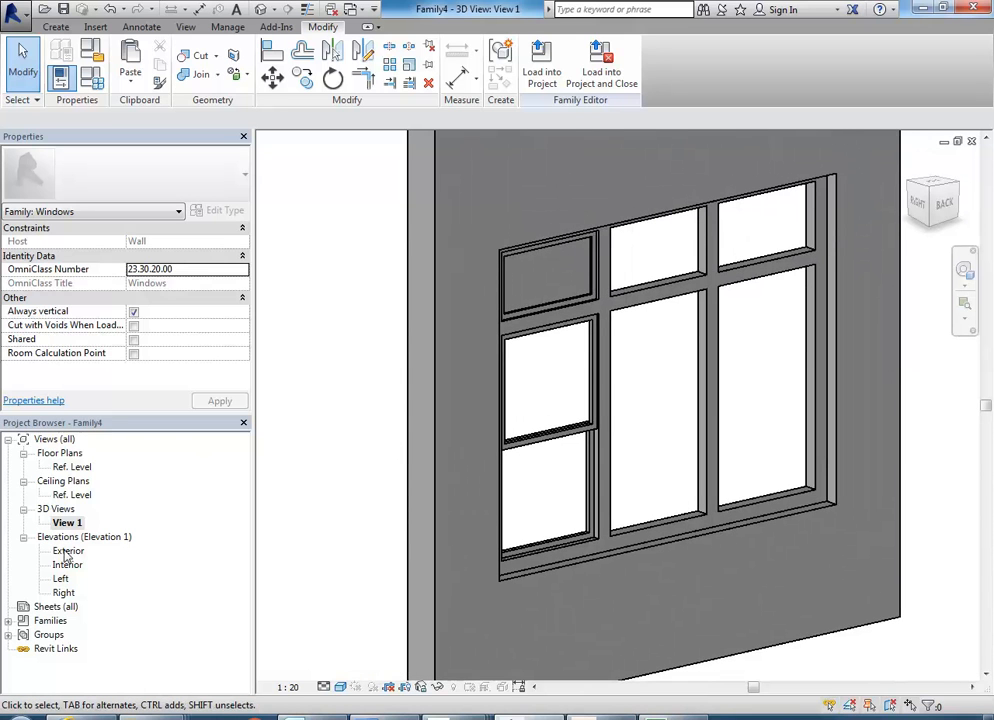
{"action": "scroll", "coordinate": [566, 421], "scroll_direction": "up", "scroll_amount": 2}
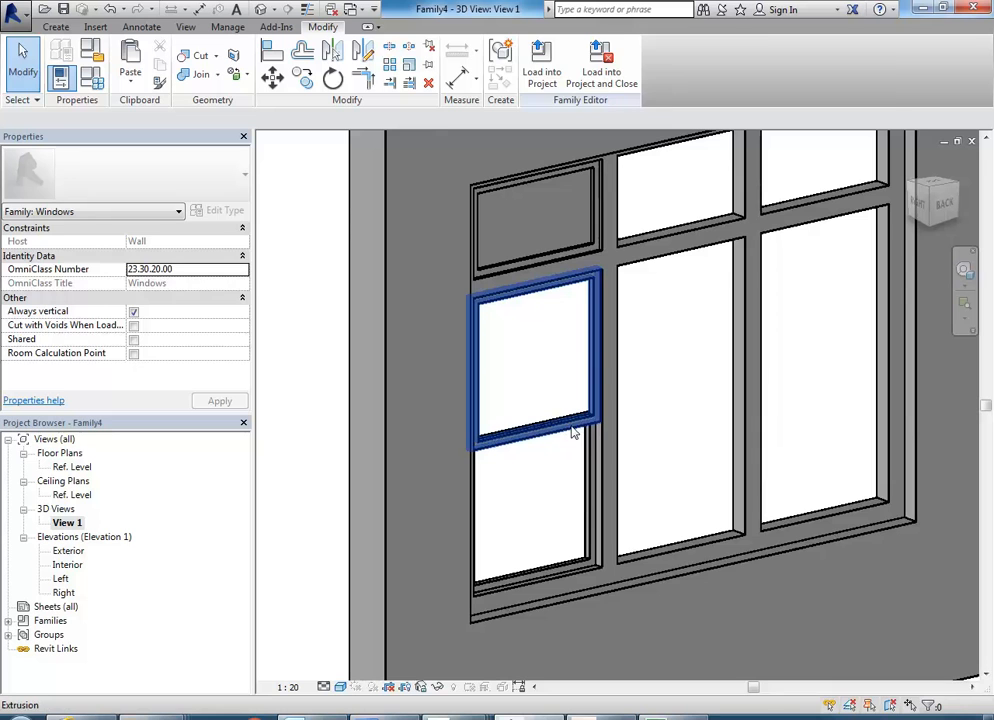
{"action": "left_click", "coordinate": [572, 430]}
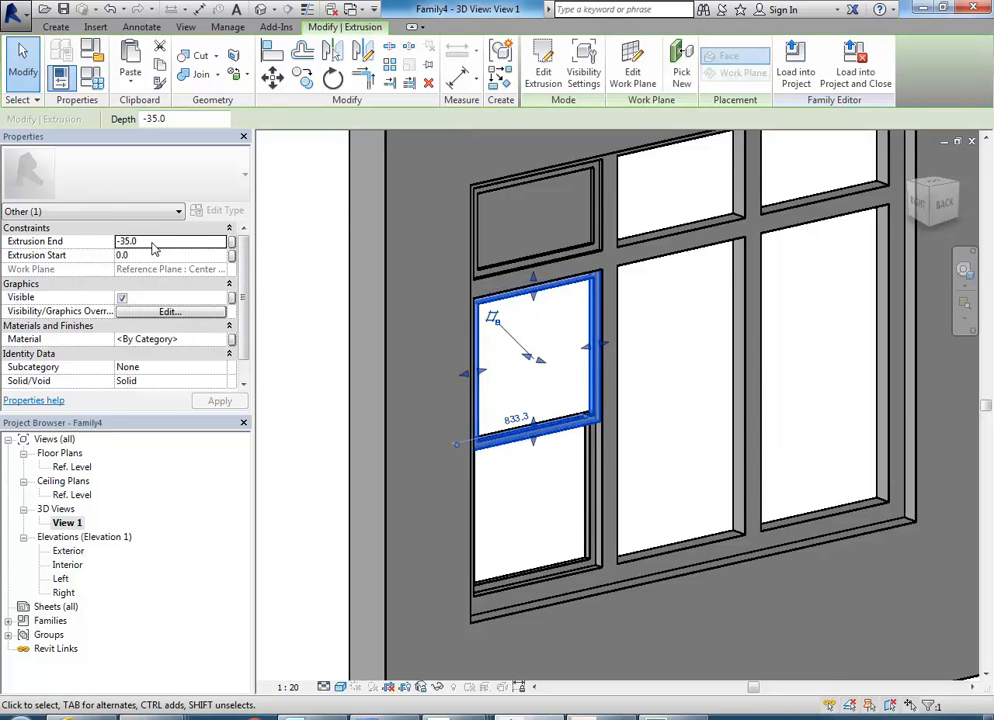
In the Exterior elevation, sketch a rectangular extrusion profile along the inner edges of the upper sash frame.
{"action": "left_click", "coordinate": [62, 554]}
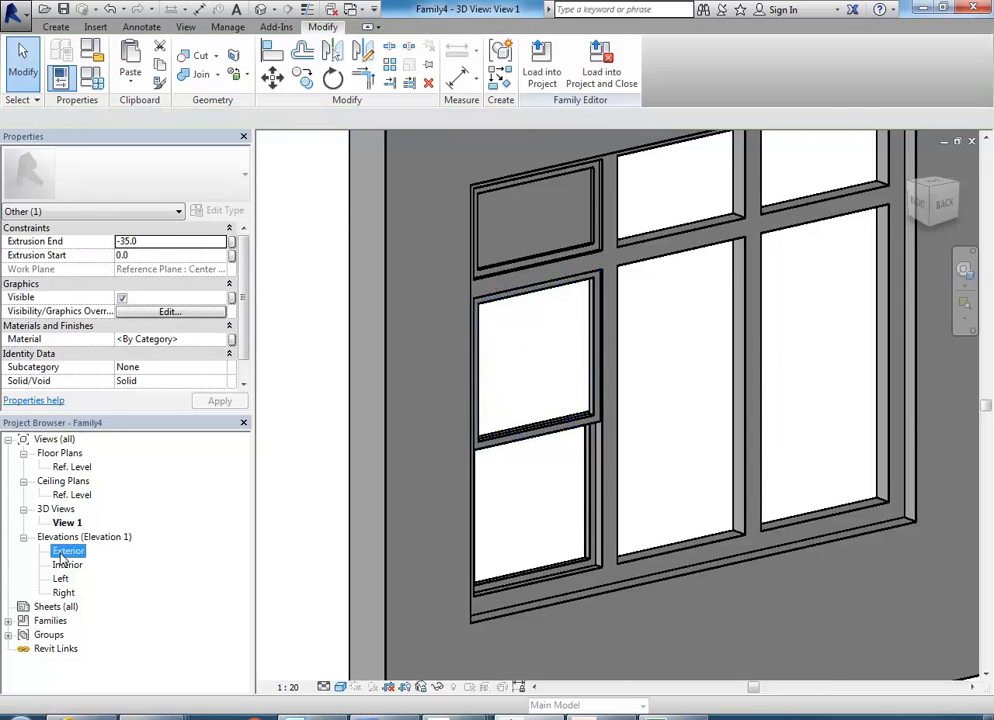
{"action": "double_click", "coordinate": [62, 557]}
{"action": "middle_click_drag", "start_coordinate": [524, 404], "coordinate": [486, 475]}
{"action": "left_click", "coordinate": [341, 262]}
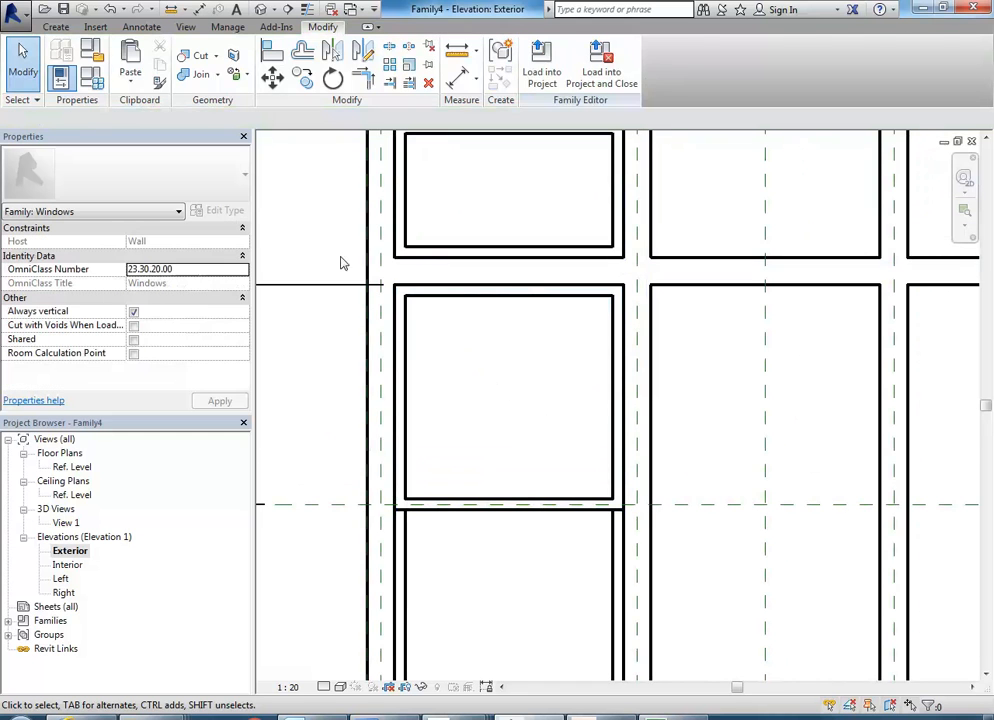
{"action": "left_click", "coordinate": [56, 27]}
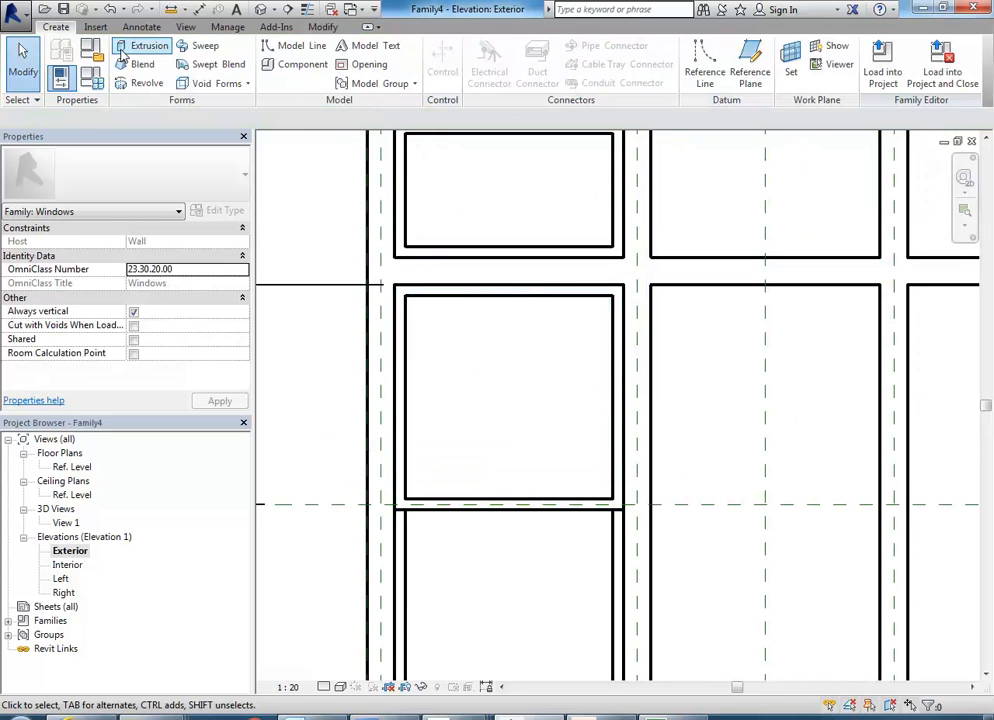
{"action": "left_click", "coordinate": [121, 50]}
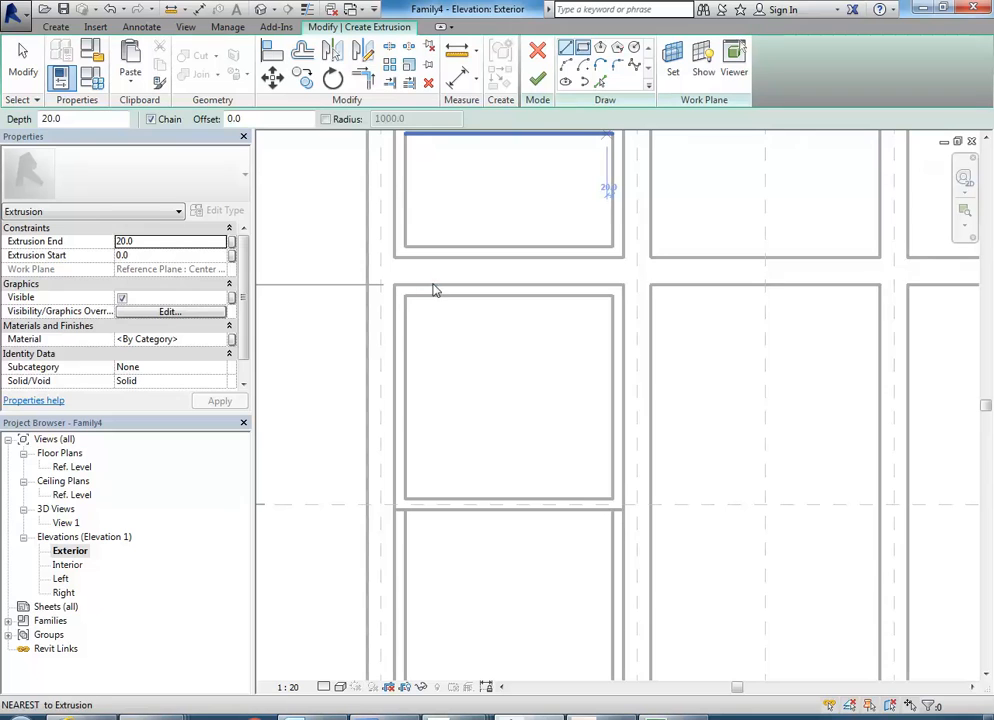
{"action": "left_click", "coordinate": [404, 296]}
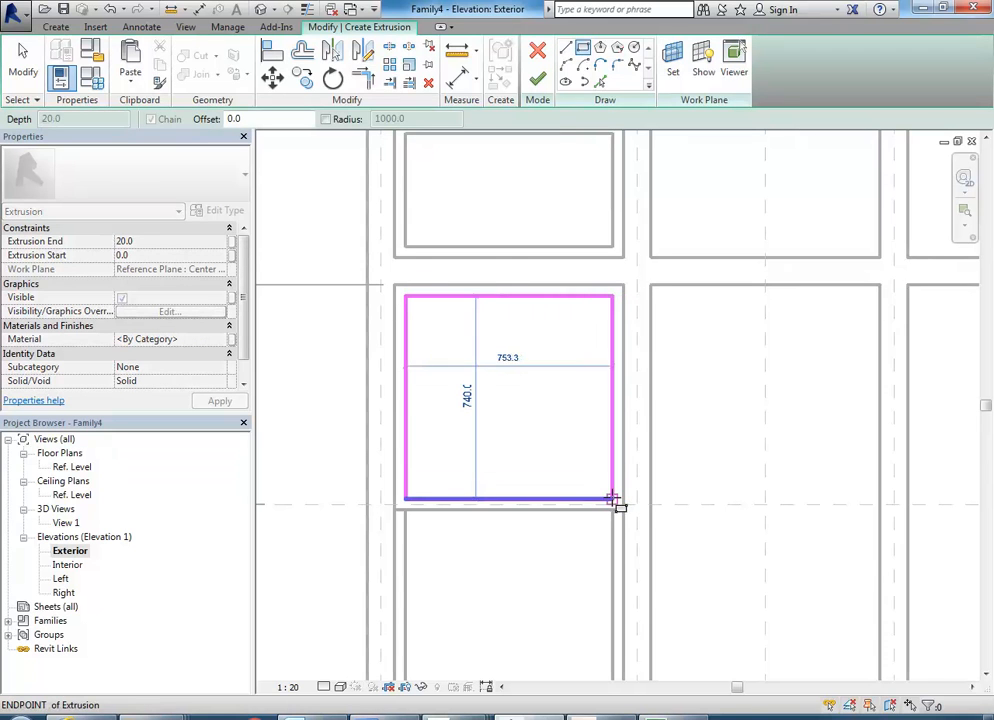
{"action": "left_click", "coordinate": [612, 498]}
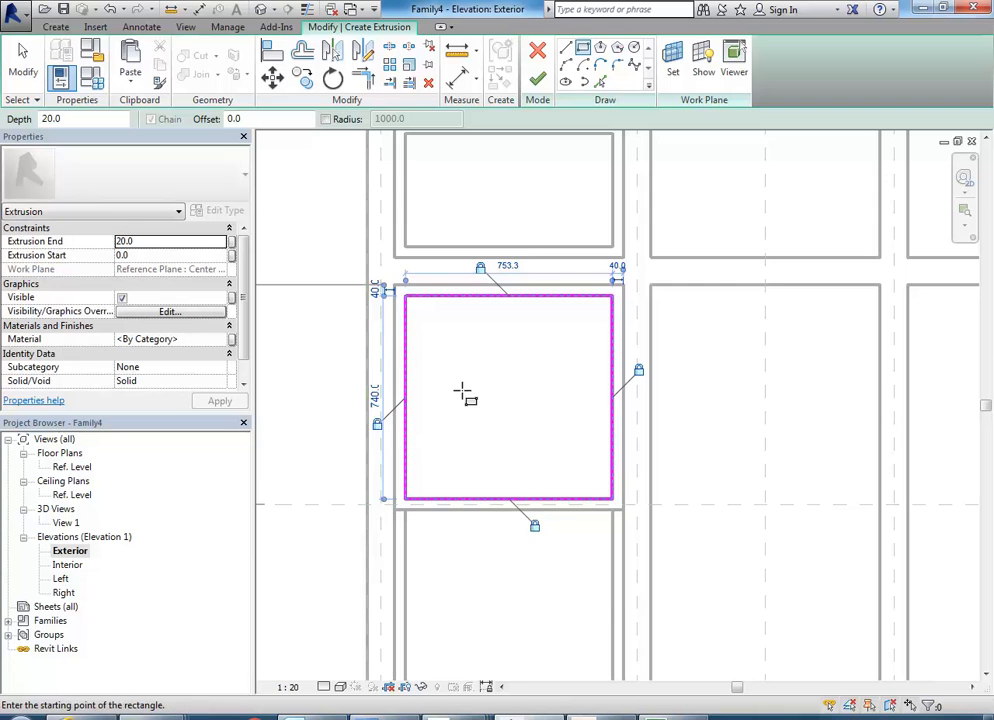
{"action": "right_click", "coordinate": [493, 392]}
{"action": "left_click", "coordinate": [504, 403]}
Set the new panel's extrusion end to -35 mm and open its extrusion start value for editing.
{"action": "scroll", "coordinate": [488, 452], "scroll_direction": "up", "scroll_amount": 1}
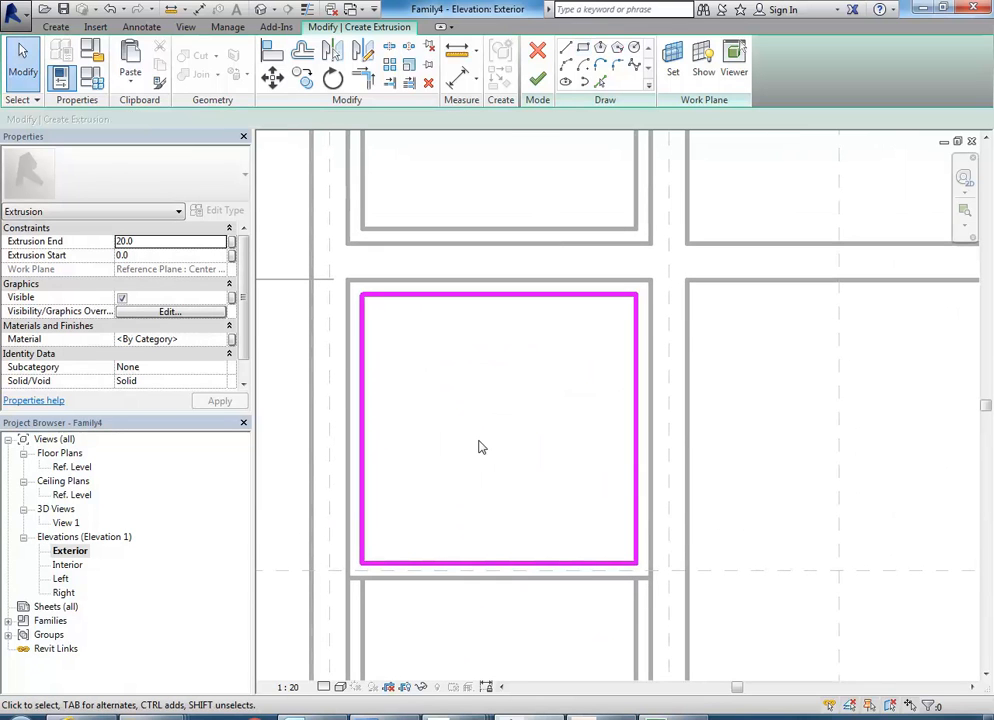
{"action": "left_click", "coordinate": [170, 255]}
{"action": "left_click", "coordinate": [157, 243]}
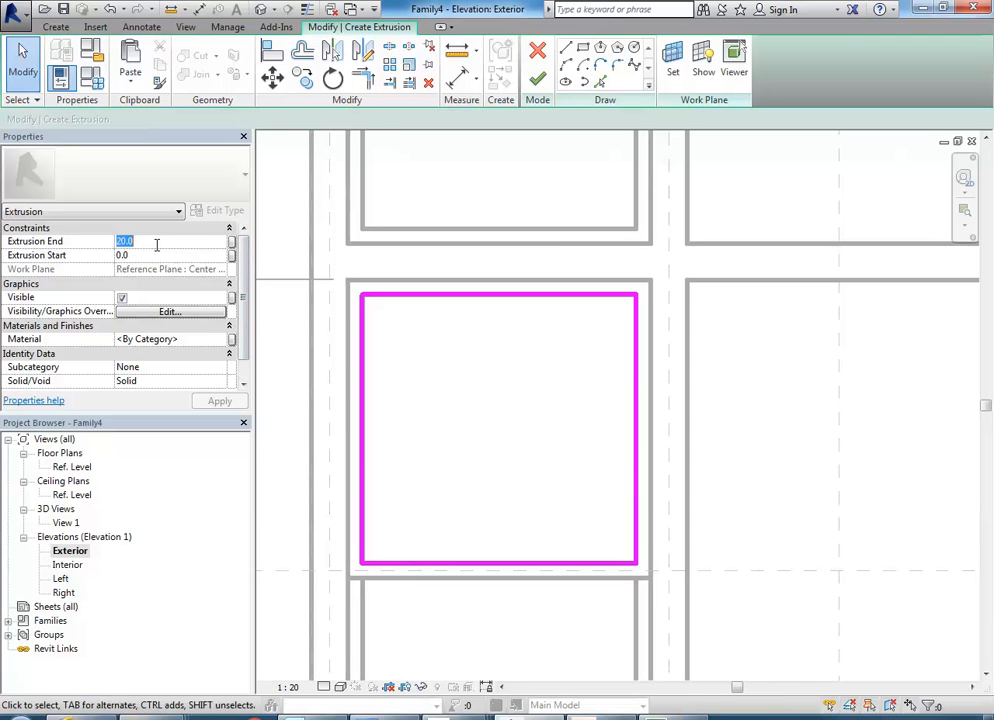
{"action": "type", "text": "-3"}
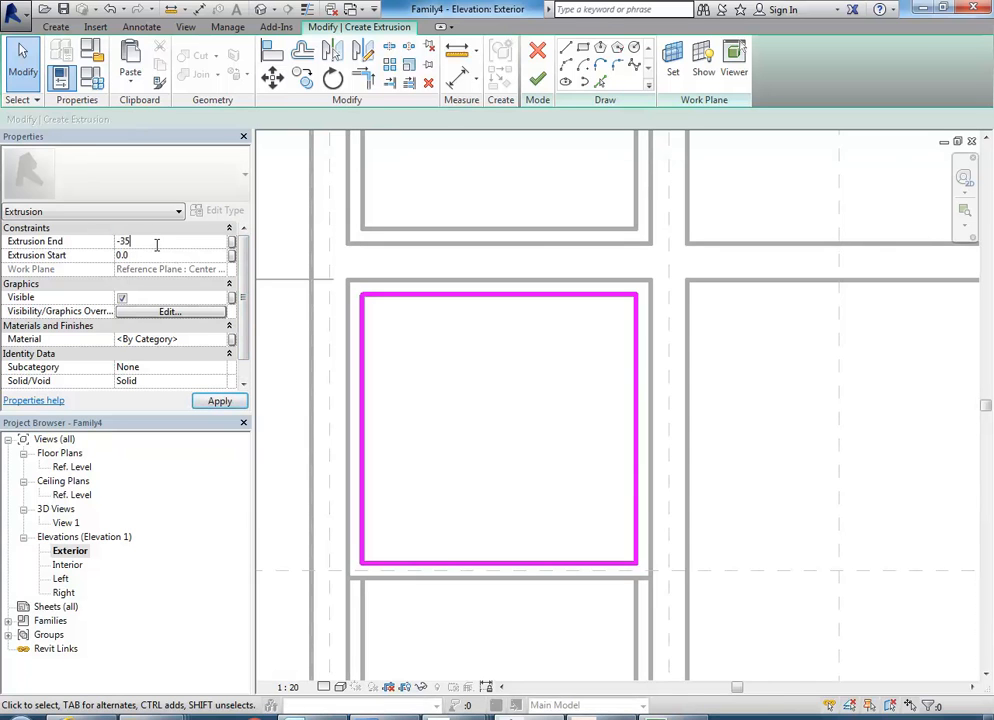
{"action": "type", "text": "5"}
{"action": "right_click", "coordinate": [460, 383]}
{"action": "right_click", "coordinate": [486, 390]}
{"action": "left_click", "coordinate": [502, 396]}
{"action": "middle_click_drag", "start_coordinate": [514, 404], "coordinate": [527, 402]}
{"action": "left_click", "coordinate": [169, 257]}
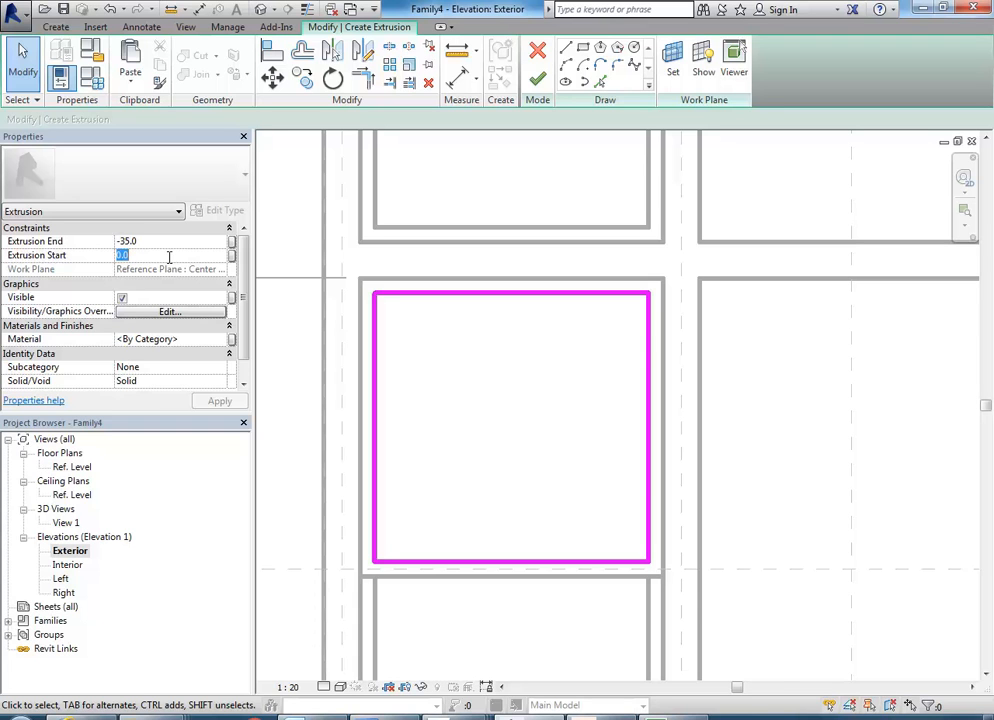
Set the upper sash panel's extrusion start to -10 mm and extrusion end to -25 mm, and finish the extrusion.
{"action": "type", "text": "-10"}
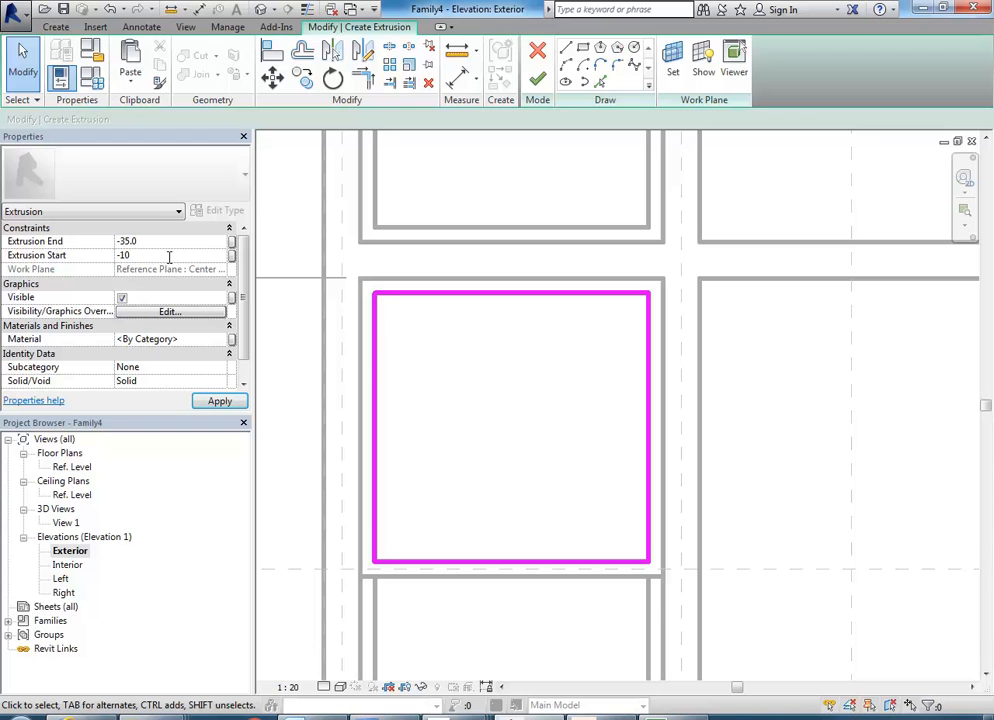
{"action": "left_click", "coordinate": [164, 241]}
{"action": "type", "text": "-"}
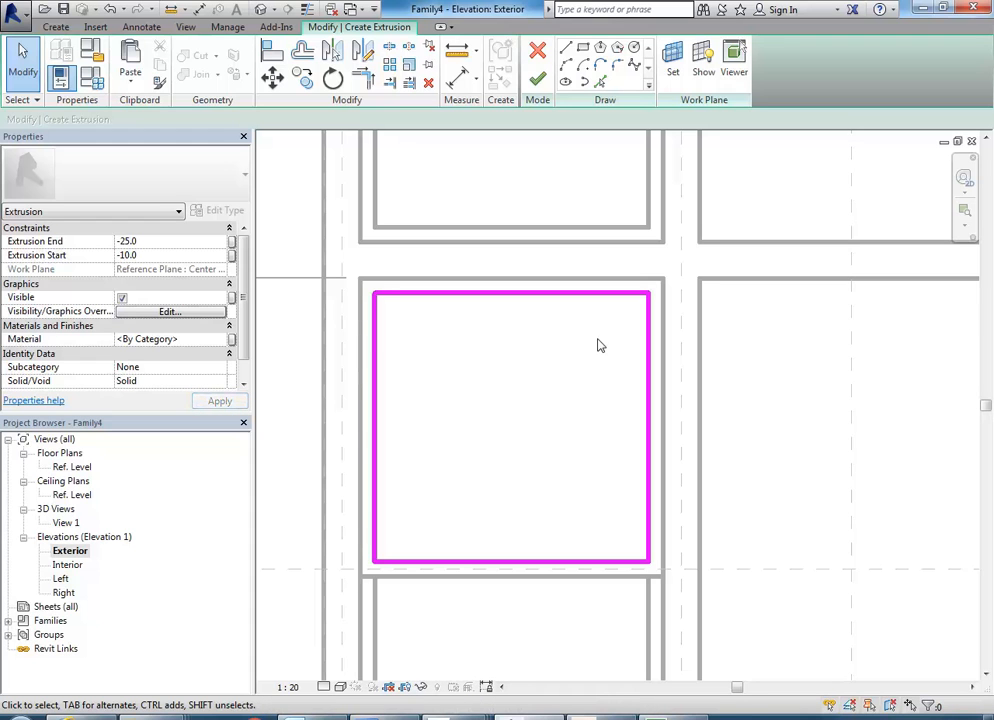
{"action": "scroll", "coordinate": [604, 340], "scroll_direction": "down", "scroll_amount": 1}
{"action": "middle_click_drag", "start_coordinate": [604, 340], "coordinate": [581, 296]}
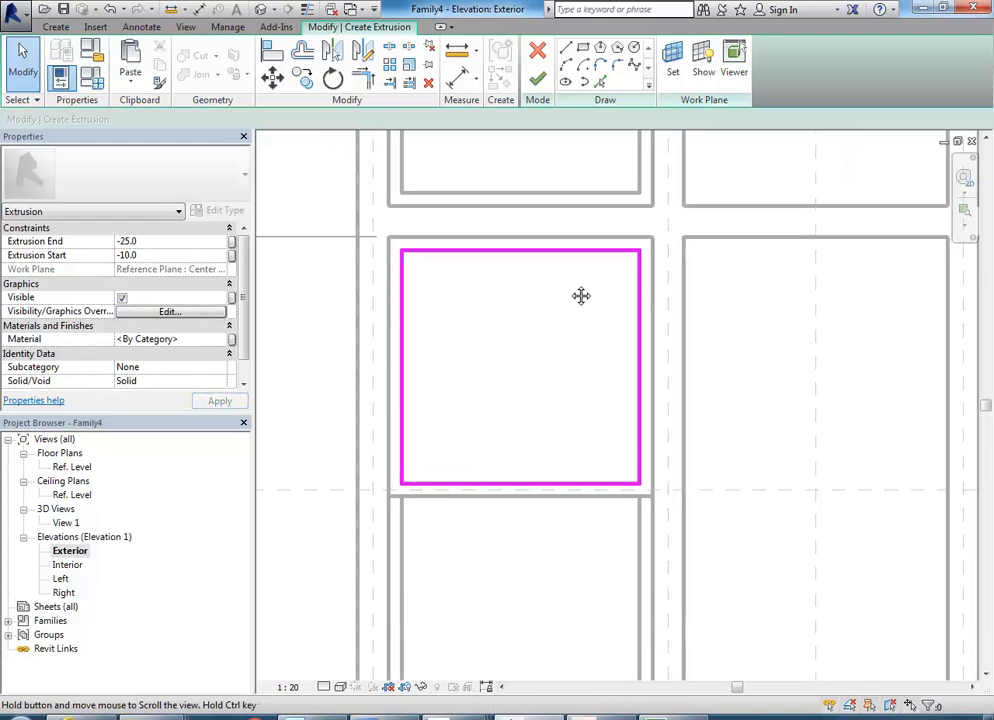
{"action": "left_click", "coordinate": [156, 248]}
{"action": "left_click", "coordinate": [152, 256]}
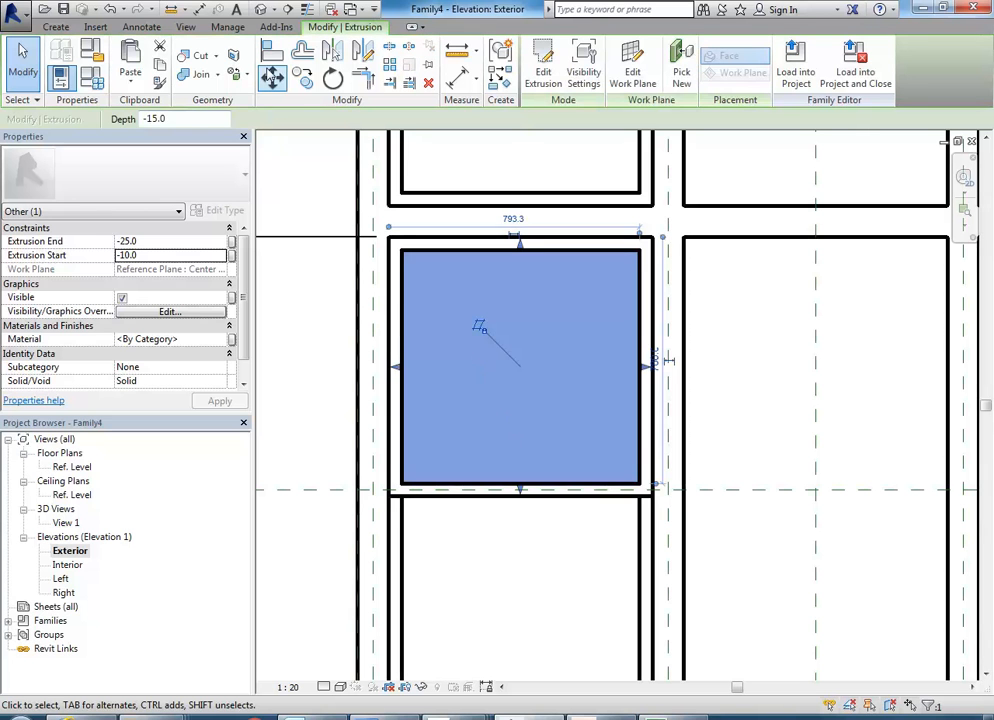
Copy the upper sash panel down into the lower sash frame, matching the frames' upper-left inner corners.
{"action": "left_click", "coordinate": [303, 77]}
{"action": "left_click", "coordinate": [402, 251]}
{"action": "scroll", "coordinate": [406, 240], "scroll_direction": "down", "scroll_amount": 3}
{"action": "scroll", "coordinate": [408, 340], "scroll_direction": "up", "scroll_amount": 4}
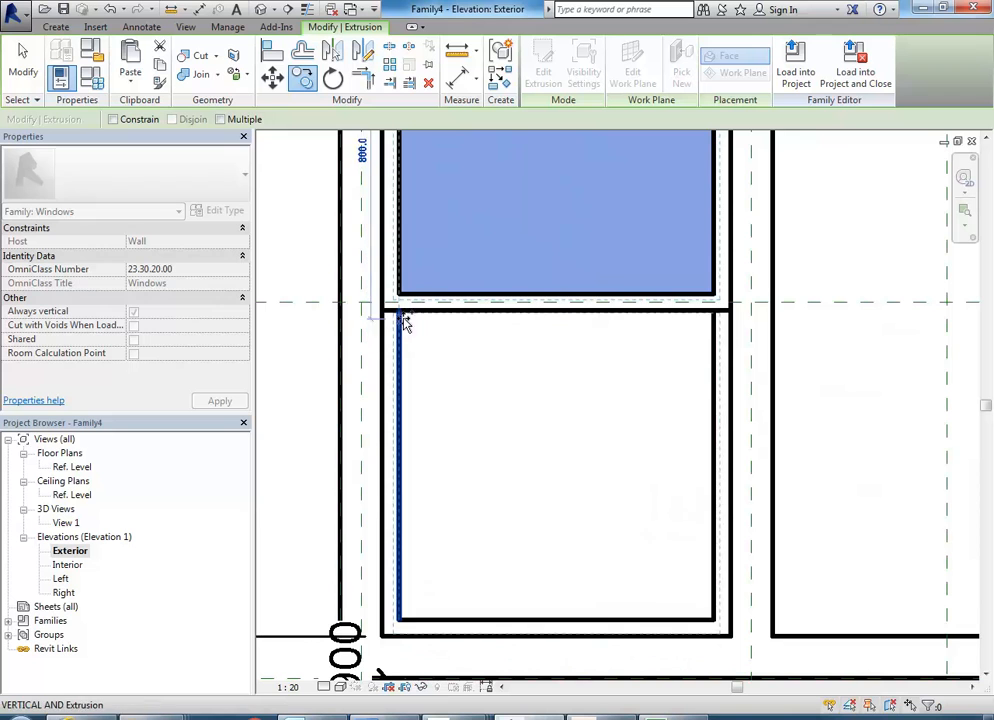
{"action": "left_click", "coordinate": [397, 313]}
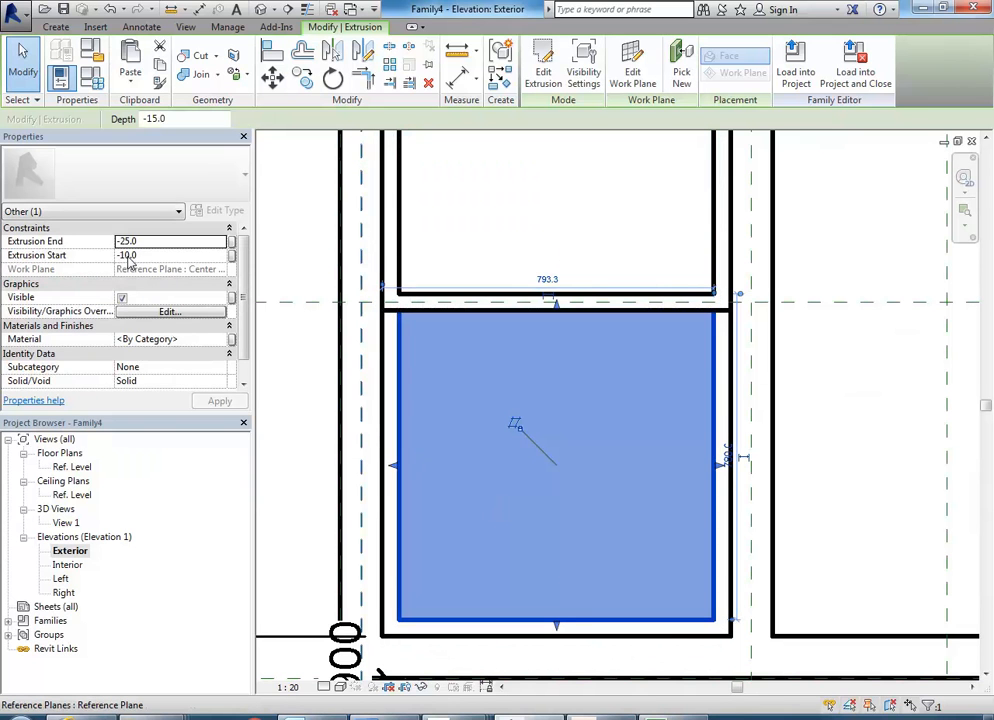
Set the copied lower panel's extrusion end to 25 mm and extrusion start to 10 mm.
{"action": "left_click", "coordinate": [120, 241]}
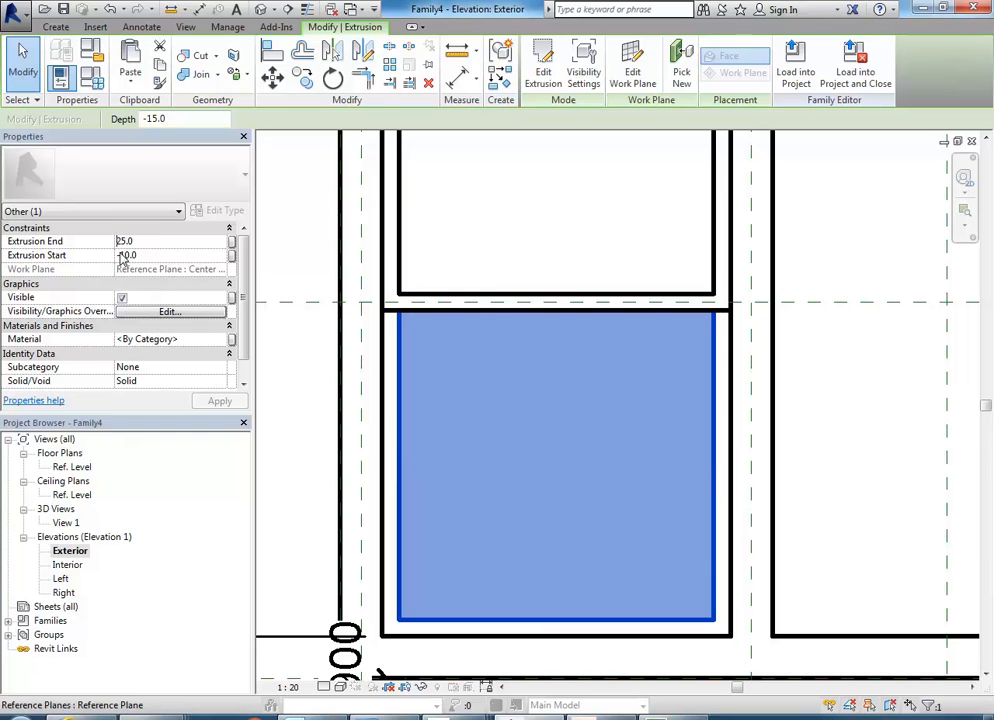
{"action": "left_click", "coordinate": [117, 255]}
{"action": "left_click", "coordinate": [121, 256]}
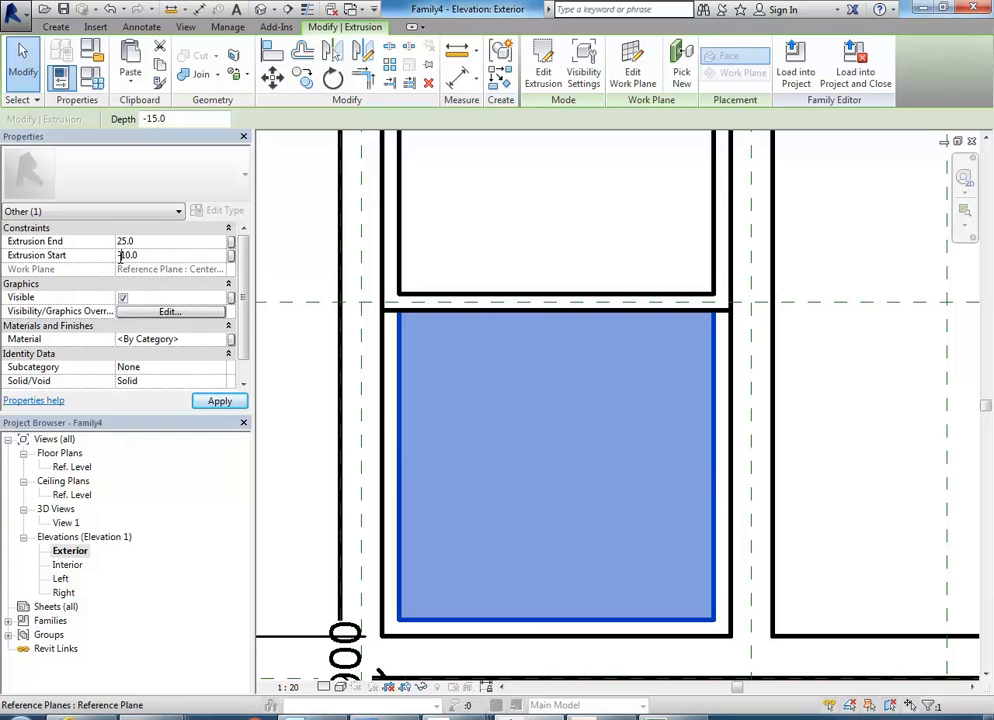
{"action": "left_click", "coordinate": [151, 245]}
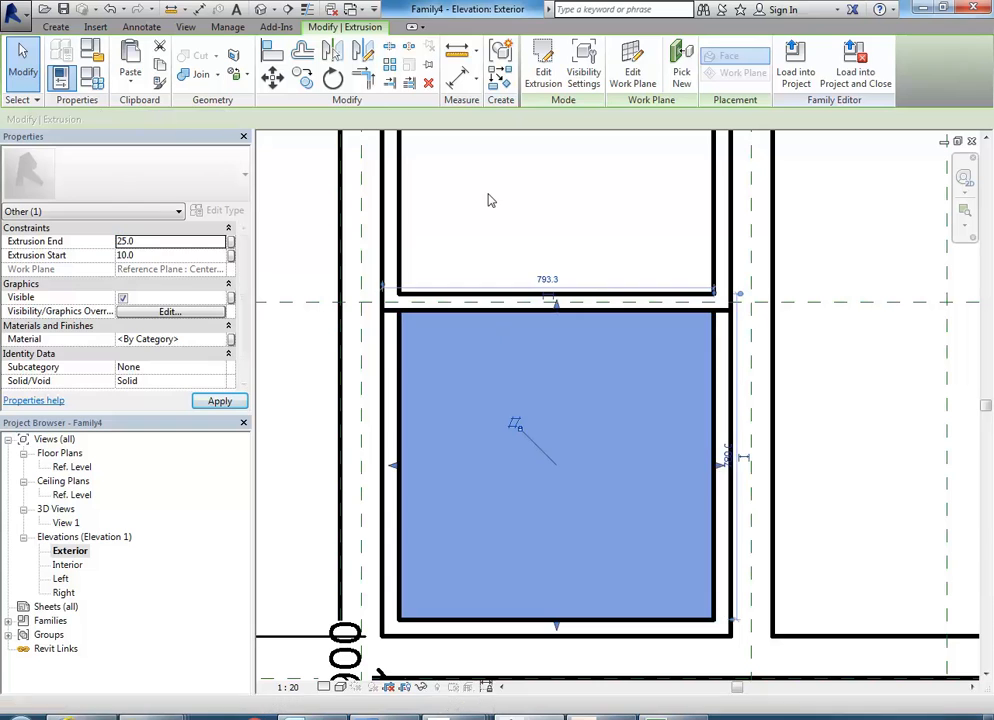
{"action": "left_click", "coordinate": [488, 200]}
In the 3D view, select the three sash frames and their panels in the left window bay.
{"action": "left_click", "coordinate": [68, 524]}
{"action": "double_click", "coordinate": [66, 523]}
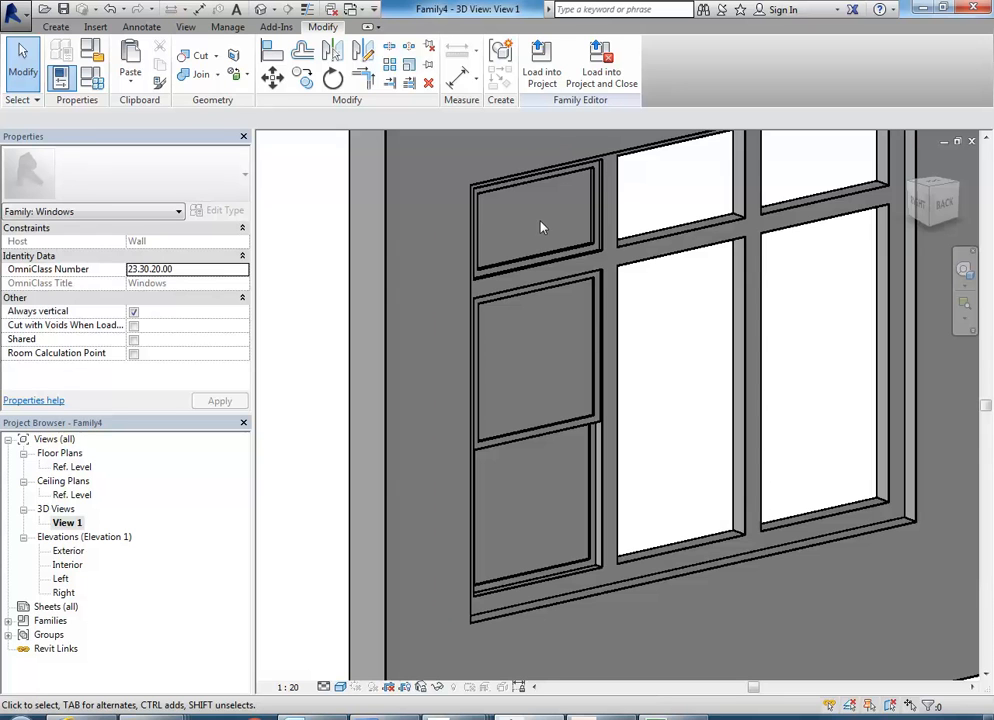
{"action": "left_click_drag", "start_coordinate": [546, 383], "coordinate": [517, 496]}
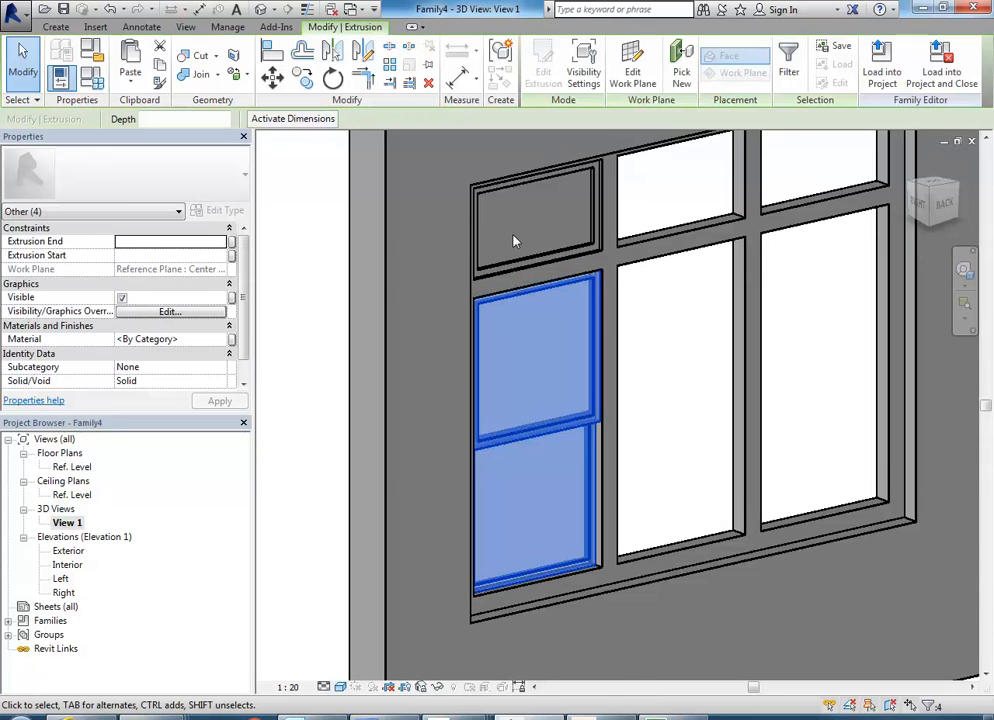
{"action": "scroll", "coordinate": [530, 253], "scroll_direction": "up", "scroll_amount": 6}
{"action": "left_click", "coordinate": [622, 301]}
{"action": "middle_click_drag", "start_coordinate": [622, 301], "coordinate": [526, 383]}
{"action": "scroll", "coordinate": [608, 343], "scroll_direction": "up", "scroll_amount": 1}
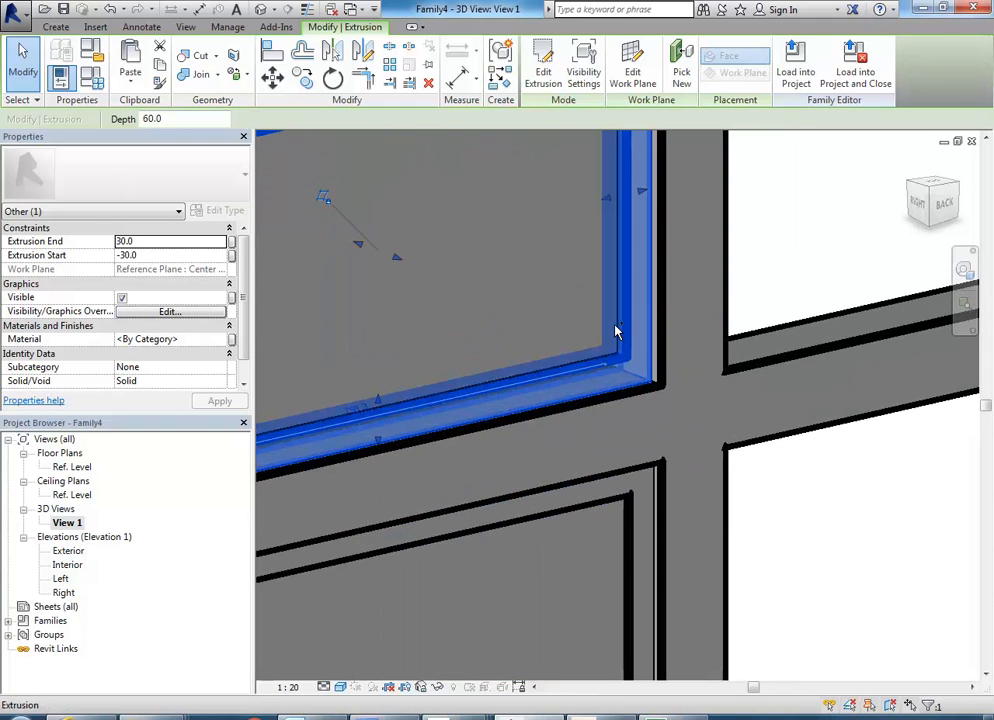
{"action": "left_click", "coordinate": [616, 331], "text": "ctrl"}
{"action": "scroll", "coordinate": [502, 298], "scroll_direction": "down", "scroll_amount": 4}
{"action": "middle_click_drag", "start_coordinate": [454, 316], "coordinate": [459, 408]}
{"action": "left_click_drag", "start_coordinate": [459, 405], "coordinate": [418, 595], "text": "ctrl"}
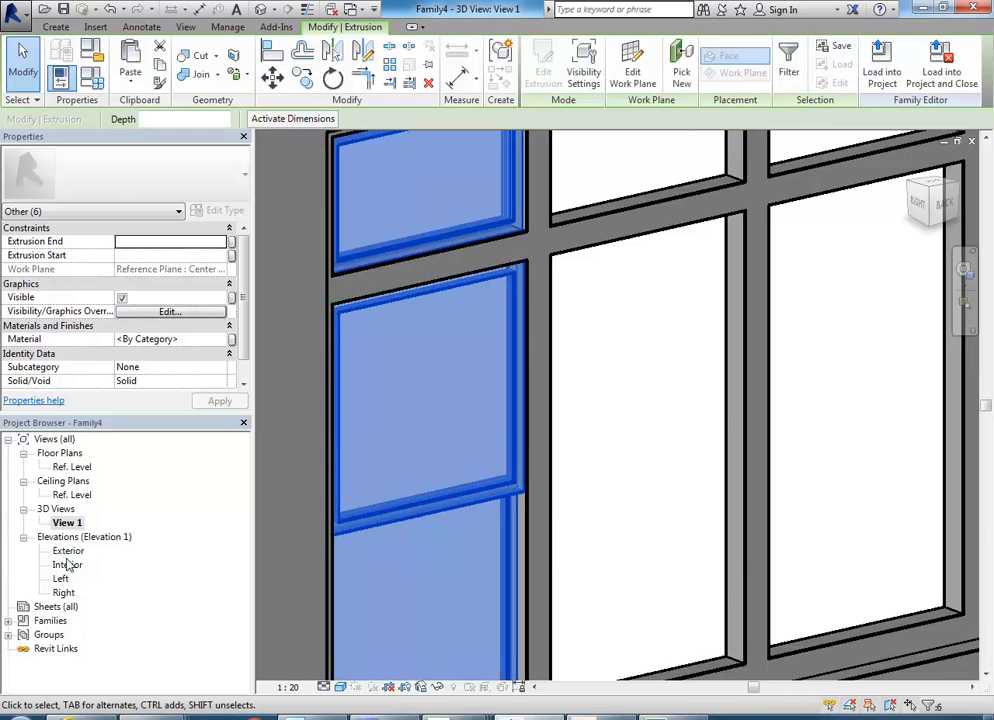
In the Exterior elevation, copy the selected frames and panels into the middle and right bays using the multiple option.
{"action": "double_click", "coordinate": [60, 551]}
{"action": "middle_click_drag", "start_coordinate": [473, 459], "coordinate": [390, 560]}
{"action": "scroll", "coordinate": [423, 432], "scroll_direction": "down", "scroll_amount": 4}
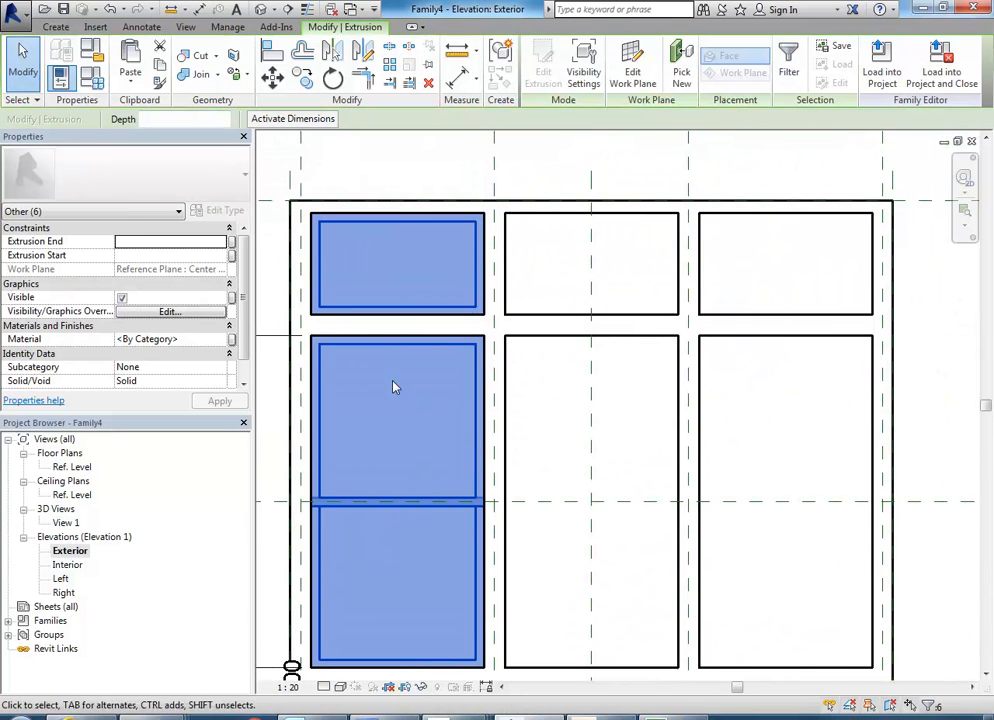
{"action": "left_click", "coordinate": [302, 79]}
{"action": "left_click", "coordinate": [221, 119]}
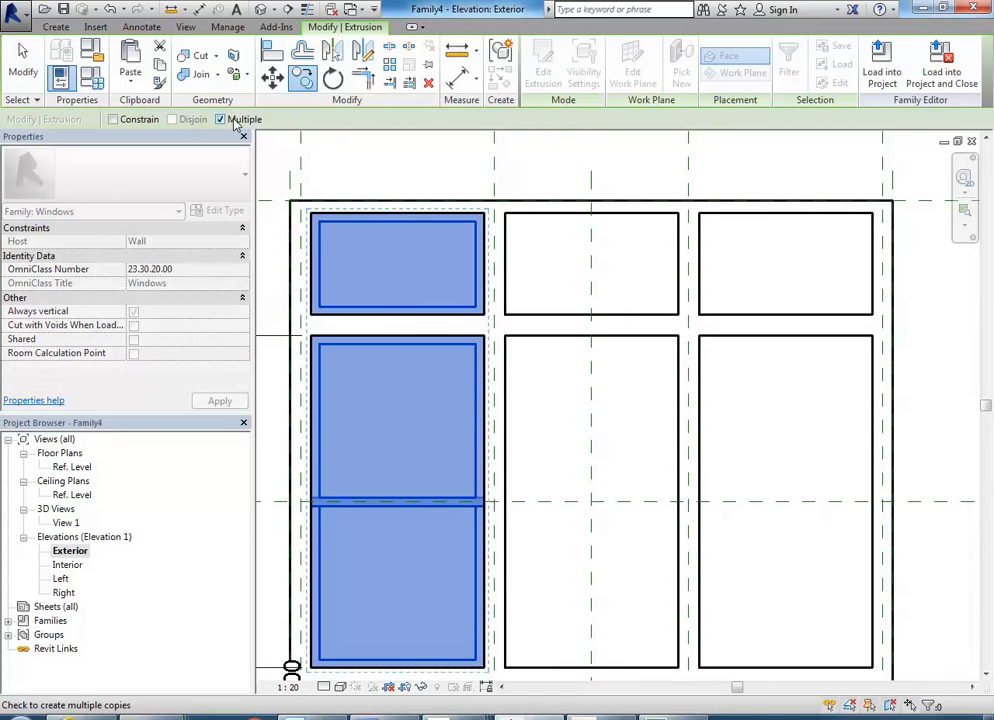
{"action": "left_click", "coordinate": [487, 216]}
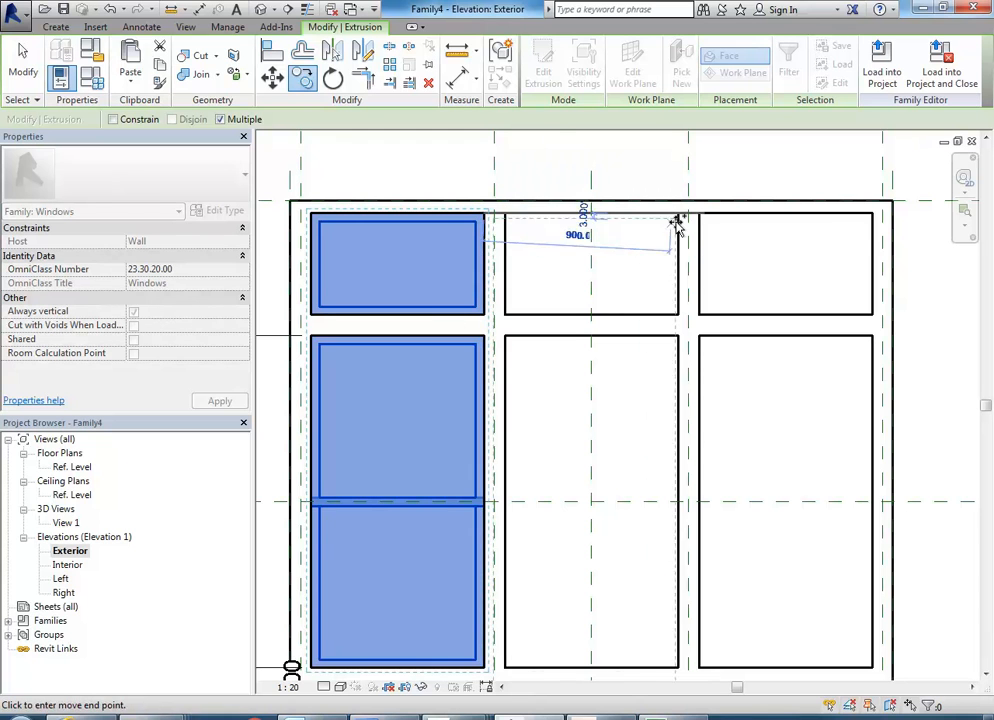
{"action": "left_click", "coordinate": [681, 215]}
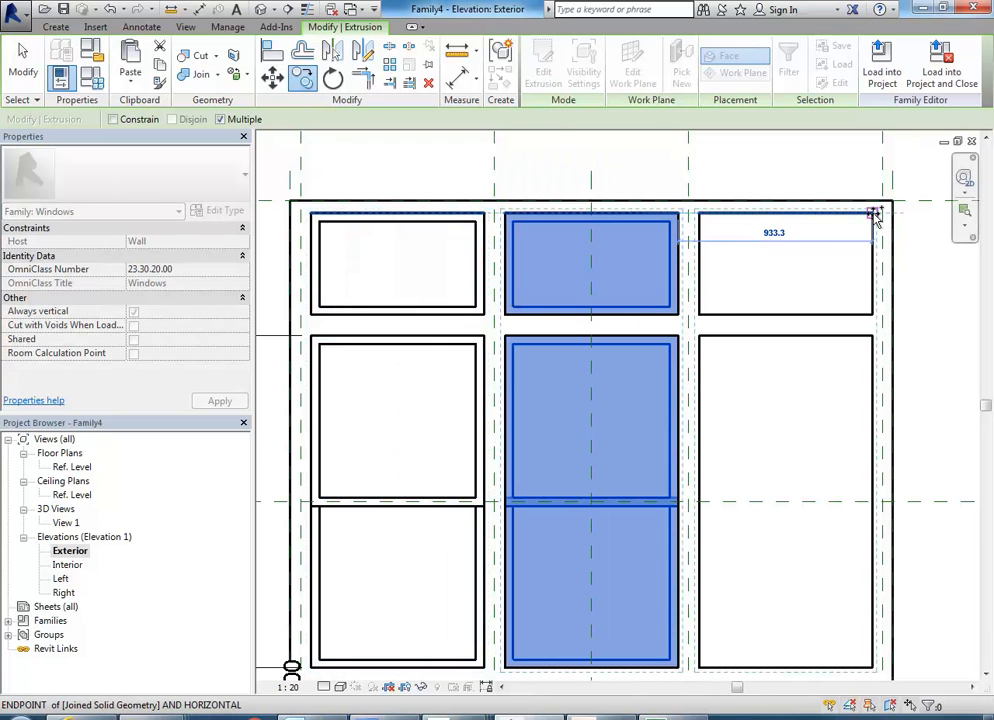
{"action": "left_click", "coordinate": [873, 214]}
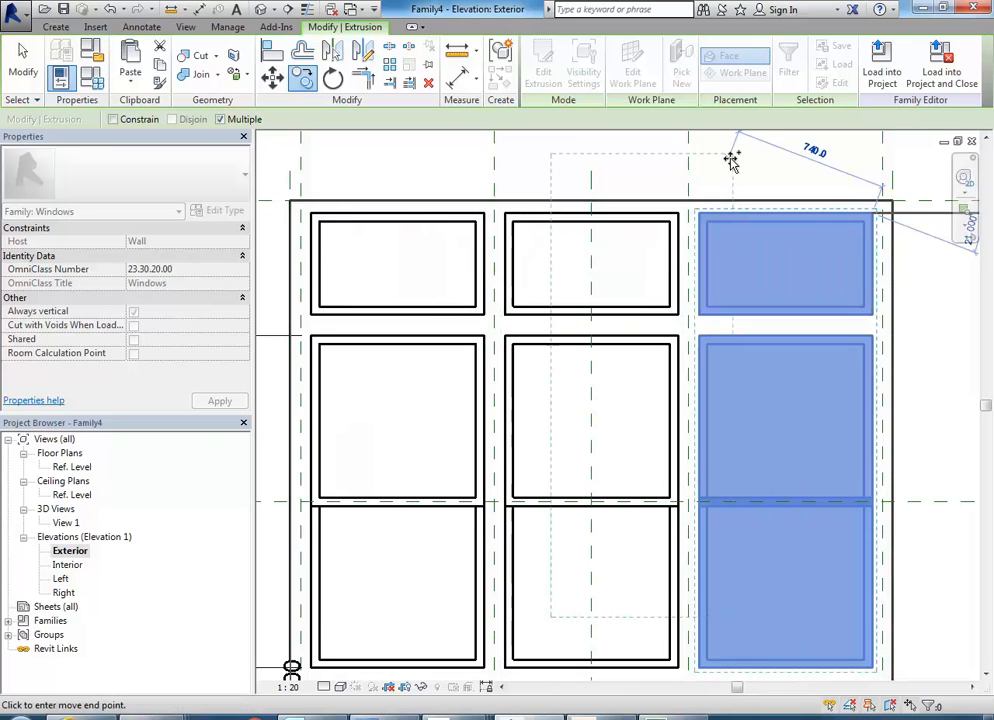
{"action": "right_click", "coordinate": [745, 158]}
{"action": "left_click", "coordinate": [752, 170]}
{"action": "right_click", "coordinate": [766, 172]}
{"action": "left_click", "coordinate": [785, 180]}
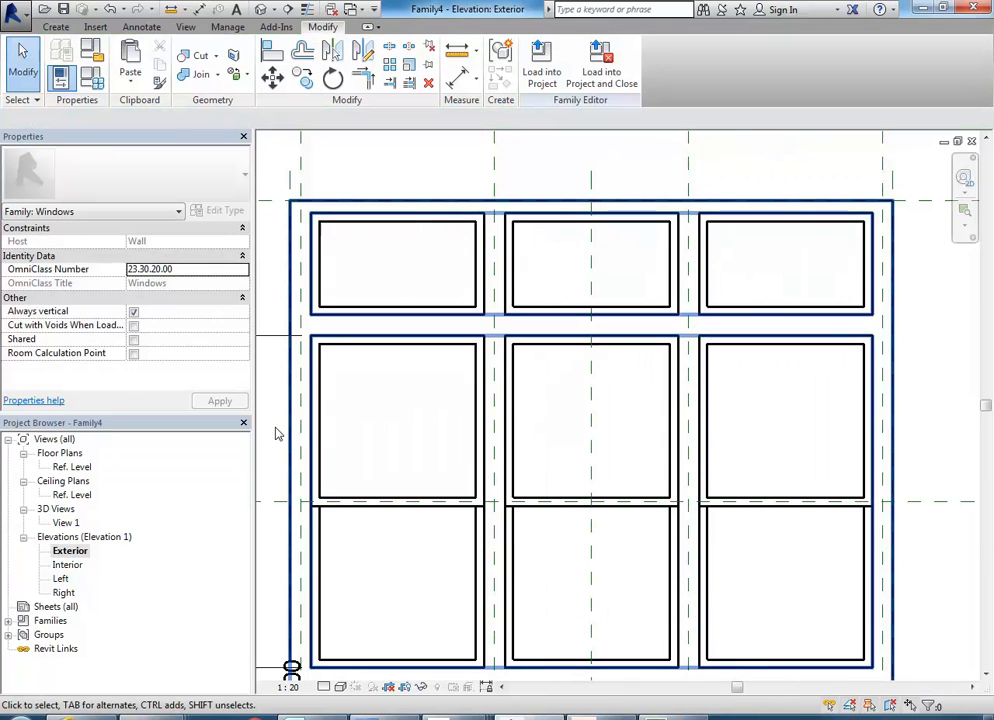
In the 3D view, select the whole window assembly and limit the displayed properties to the Other (21) elements.
{"action": "double_click", "coordinate": [66, 523]}
{"action": "scroll", "coordinate": [546, 366], "scroll_direction": "down", "scroll_amount": 5}
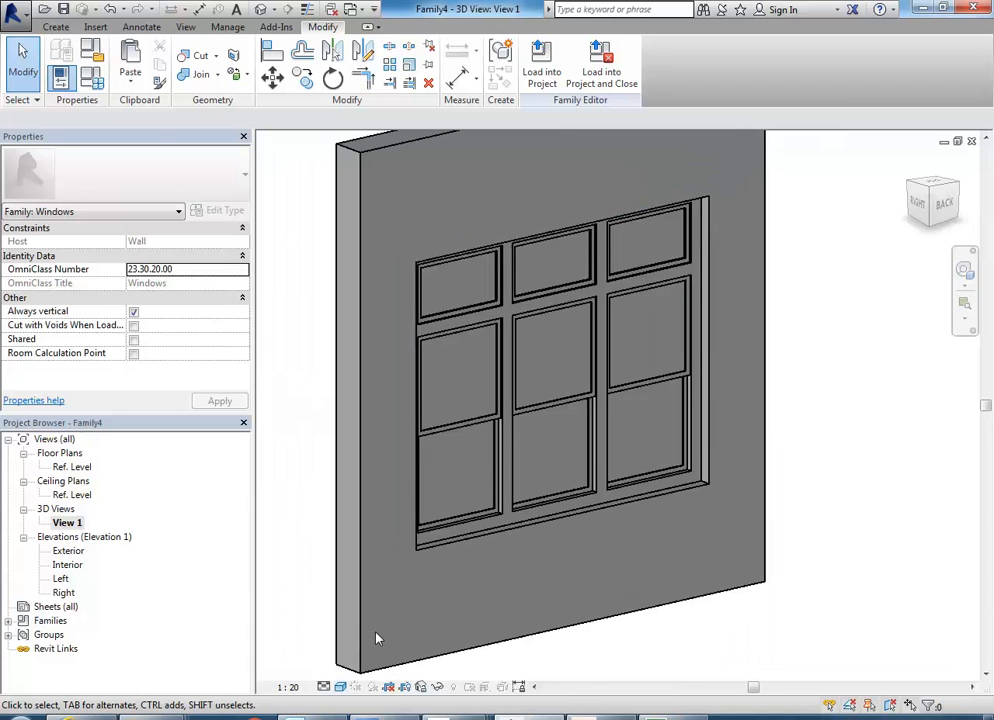
{"action": "middle_click_drag", "start_coordinate": [386, 633], "coordinate": [342, 582], "text": "shift"}
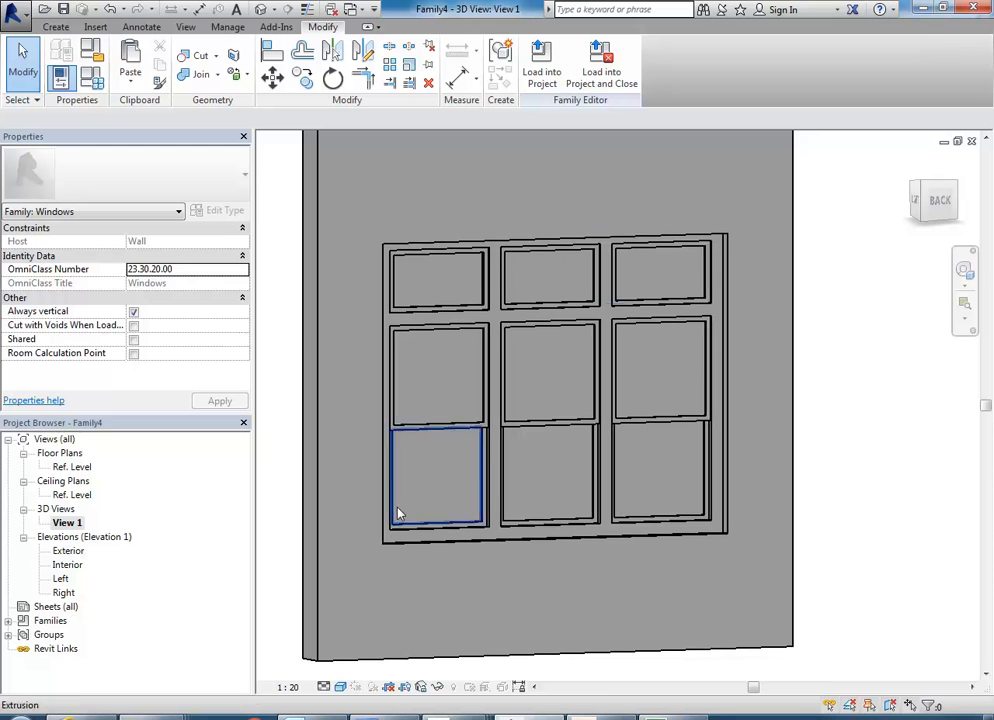
{"action": "left_click_drag", "start_coordinate": [345, 582], "coordinate": [762, 194]}
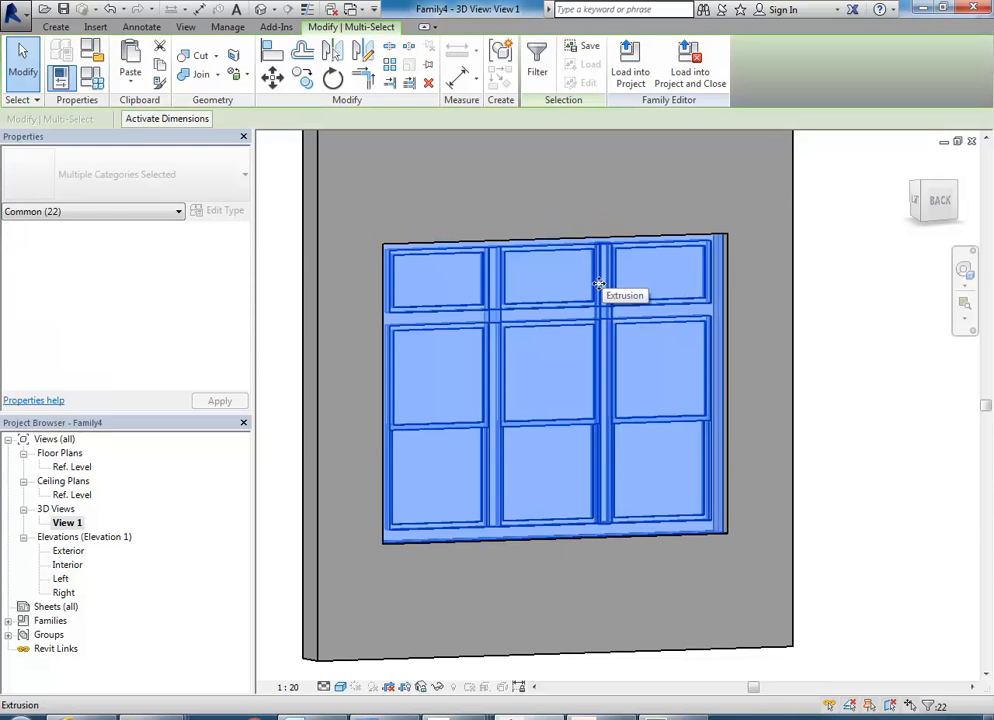
{"action": "left_click", "coordinate": [139, 213]}
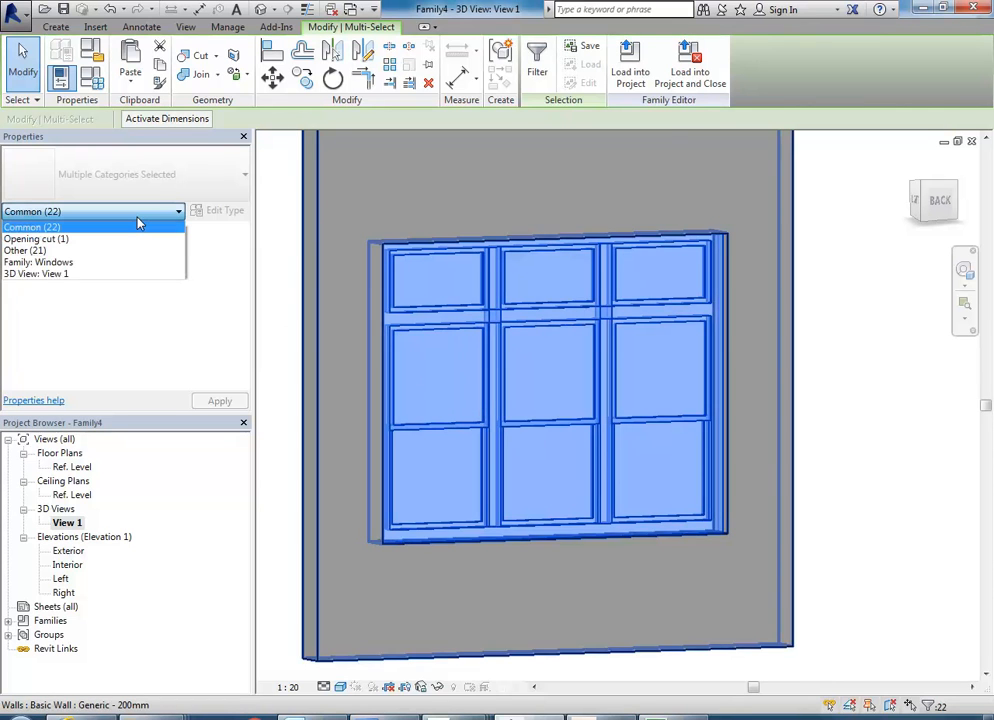
{"action": "left_click", "coordinate": [36, 250]}
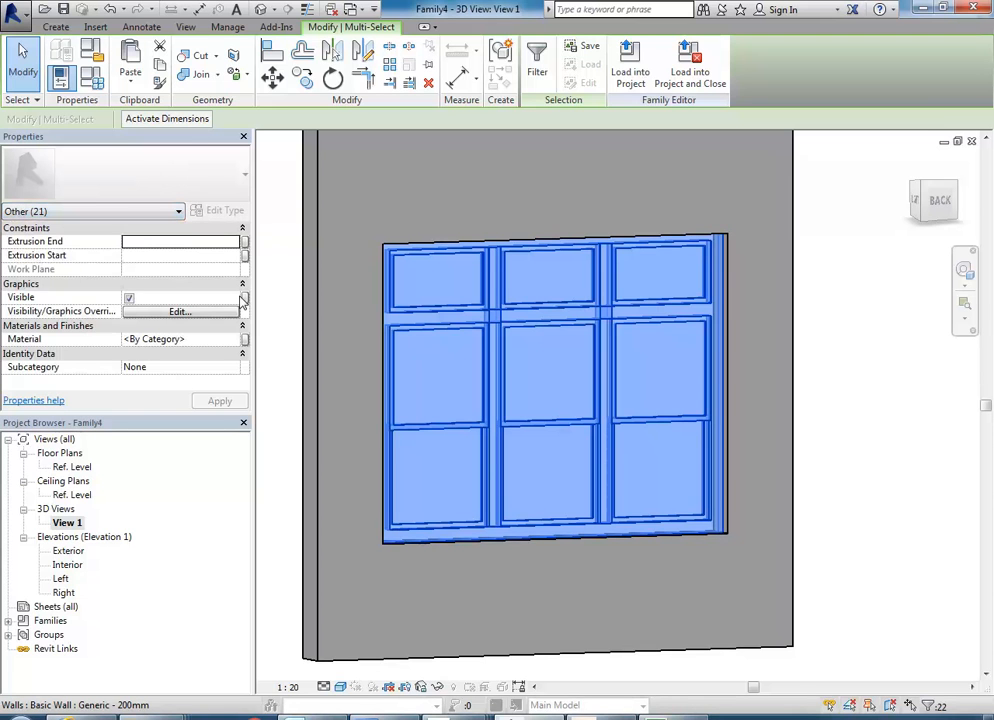
{"action": "left_click", "coordinate": [151, 213]}
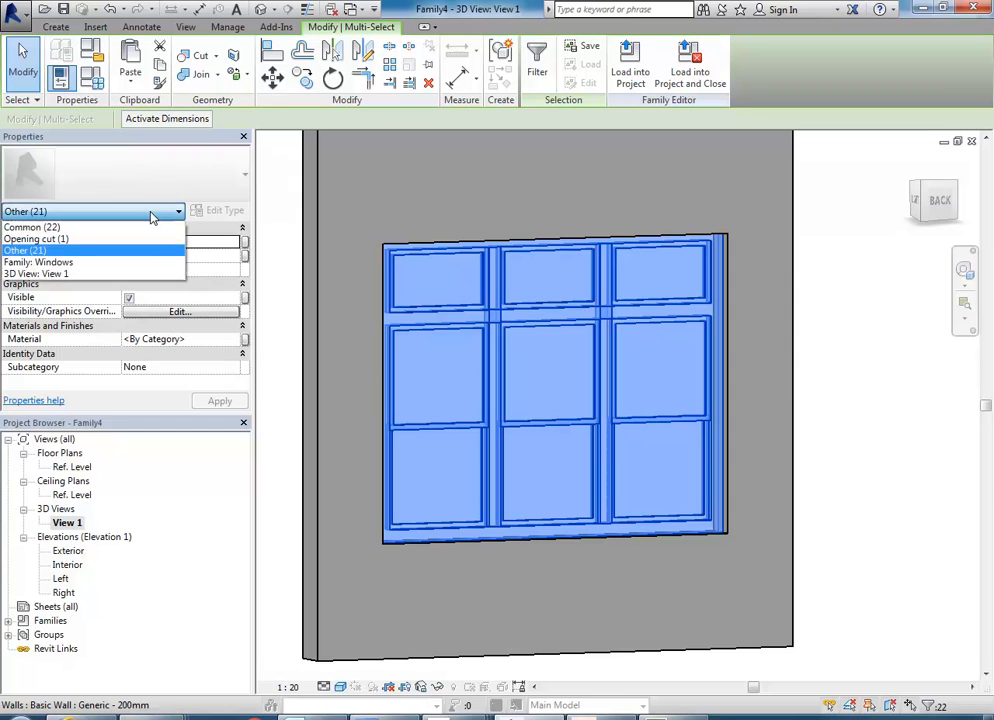
{"action": "left_click", "coordinate": [32, 251]}
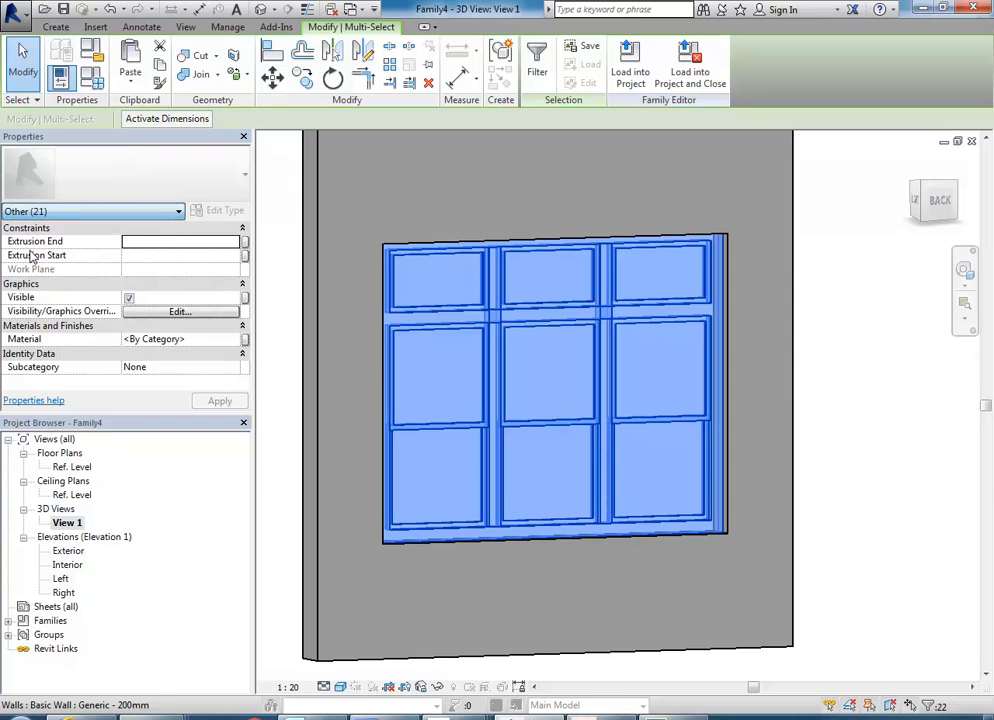
Open the material selection for the window extrusions and display the Wood category of the Autodesk Materials library.
{"action": "left_click", "coordinate": [202, 339]}
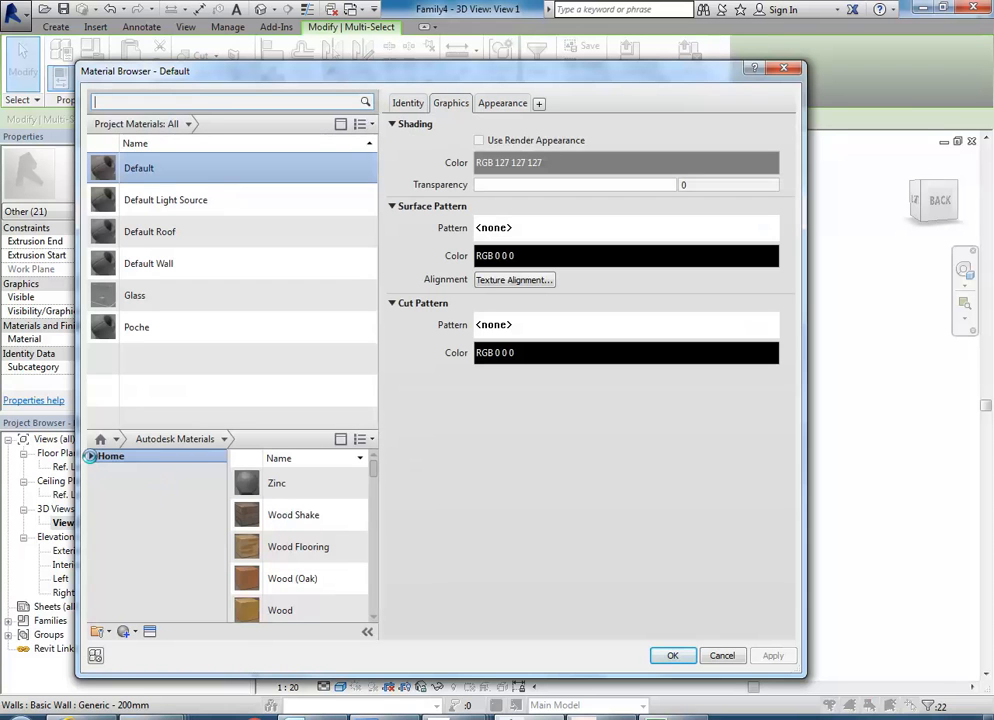
{"action": "left_click", "coordinate": [89, 456]}
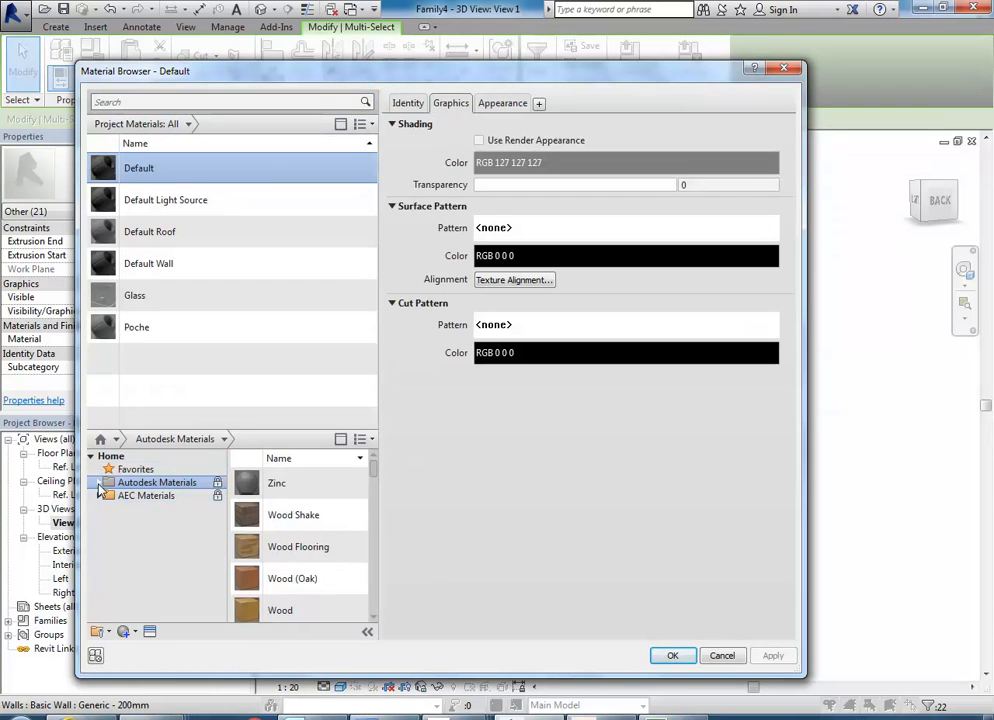
{"action": "left_click", "coordinate": [98, 483]}
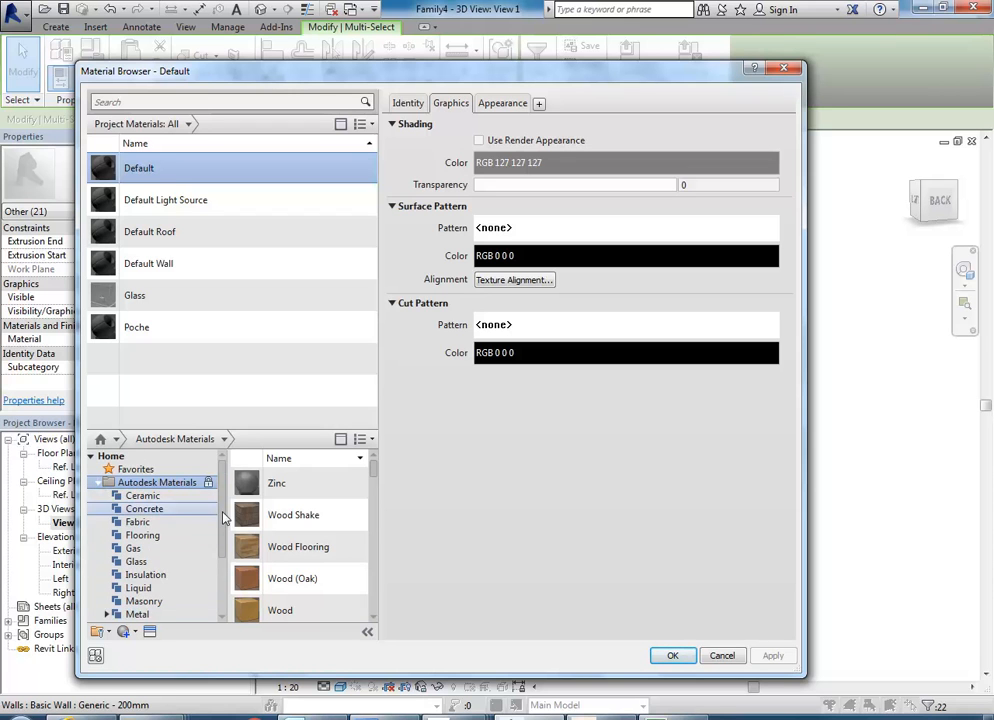
{"action": "left_click_drag", "start_coordinate": [222, 512], "coordinate": [219, 567]}
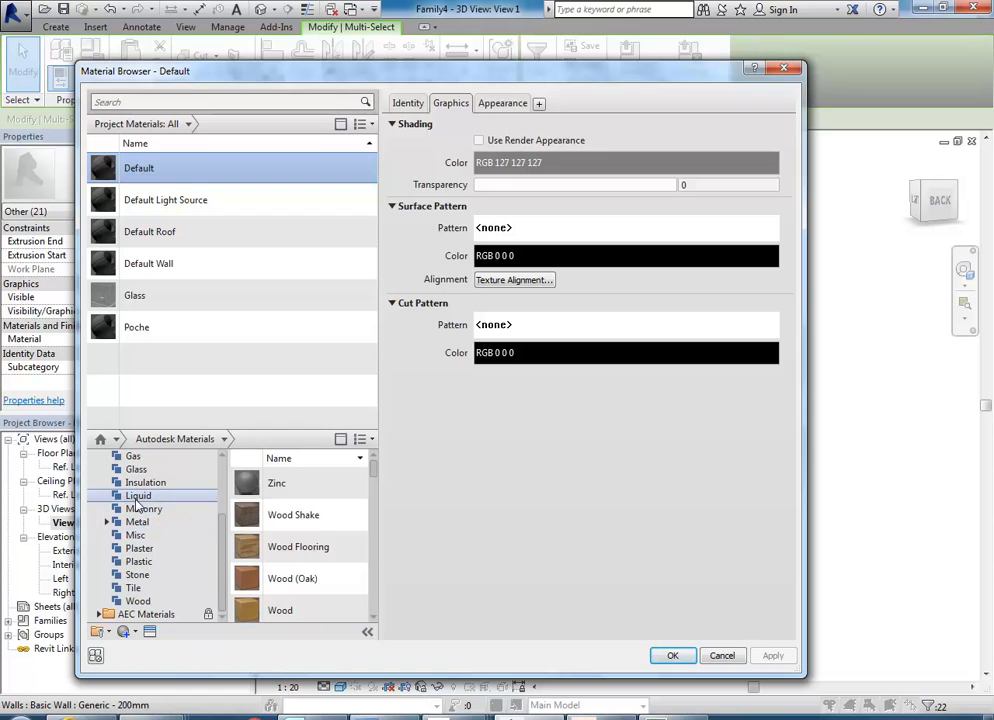
{"action": "left_click", "coordinate": [136, 601]}
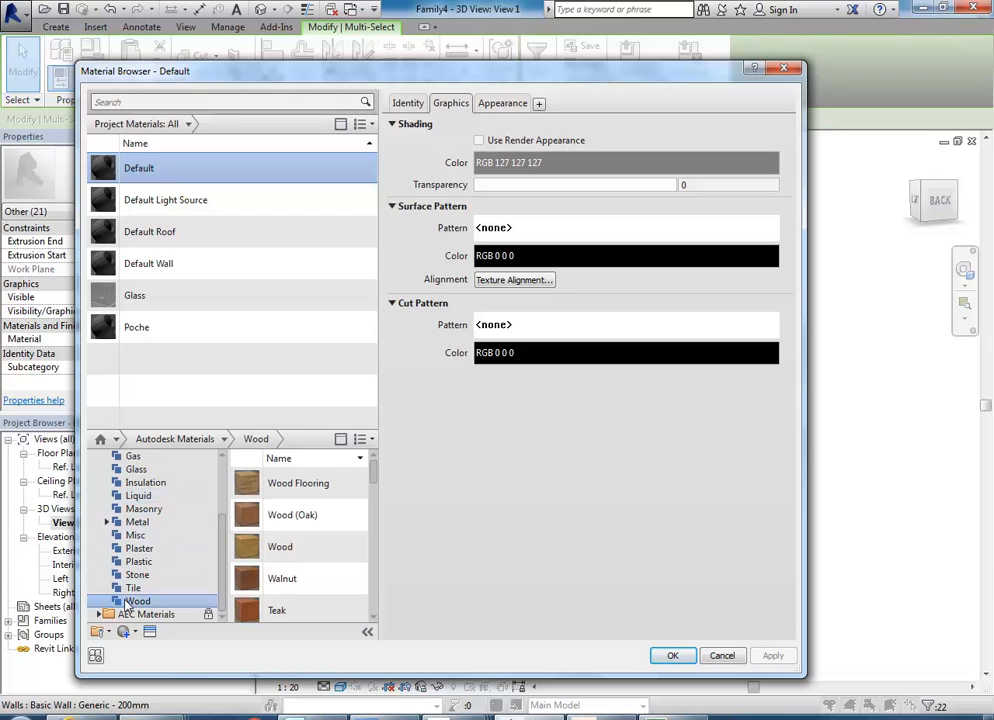
Assign Paint from the Misc category of AEC Materials to the window extrusions, with its shading using the render appearance.
{"action": "left_click", "coordinate": [96, 616]}
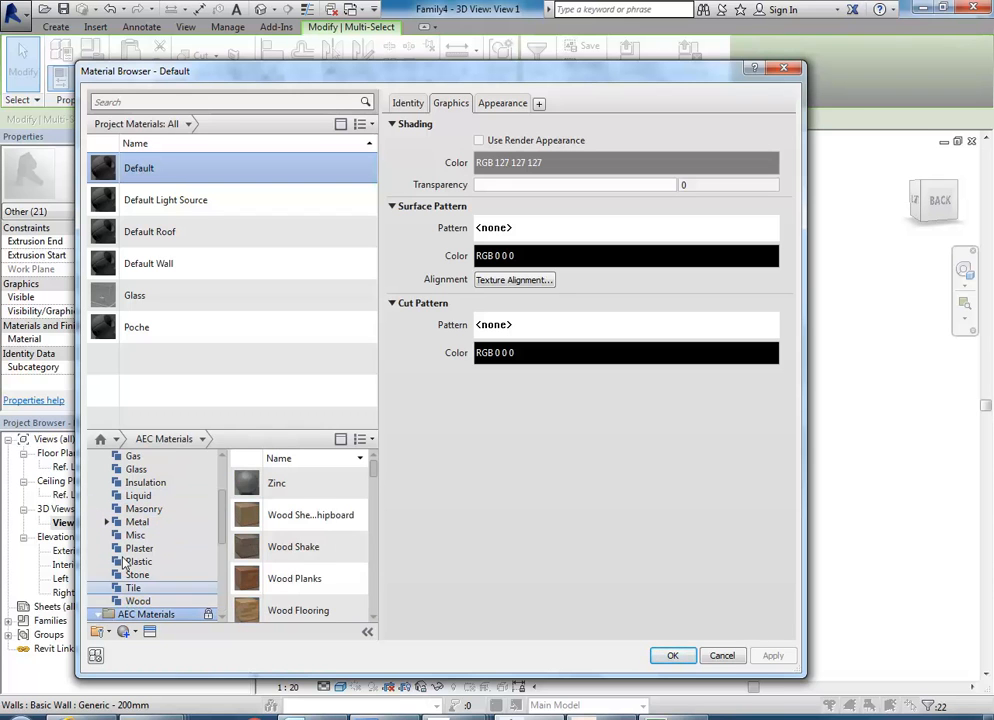
{"action": "scroll", "coordinate": [175, 545], "scroll_direction": "up", "scroll_amount": 1}
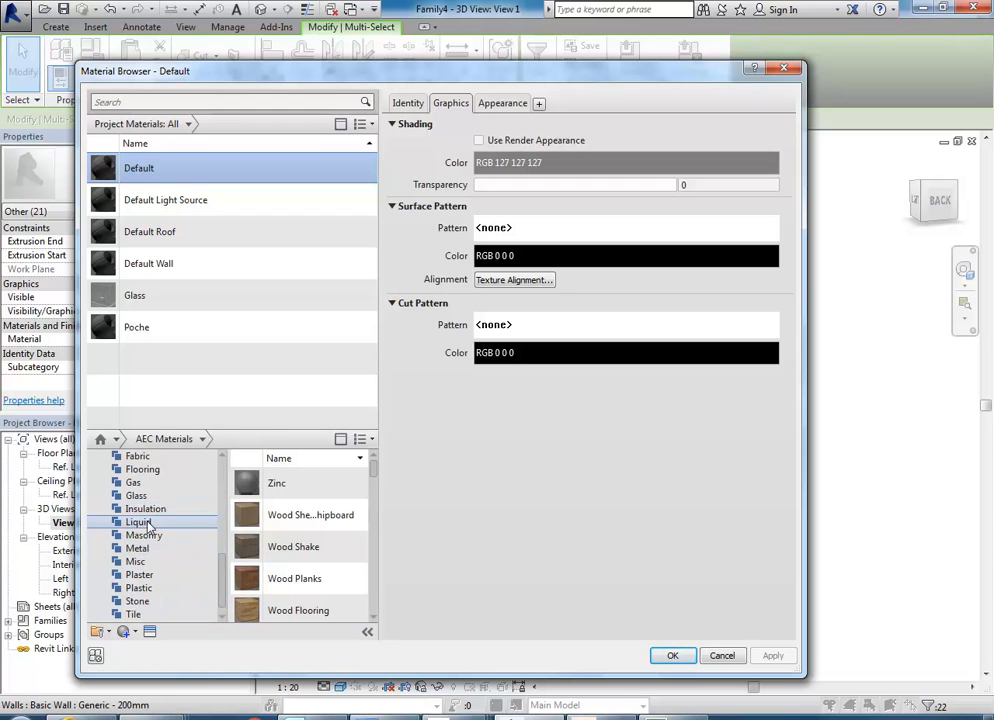
{"action": "scroll", "coordinate": [148, 535], "scroll_direction": "down", "scroll_amount": 1}
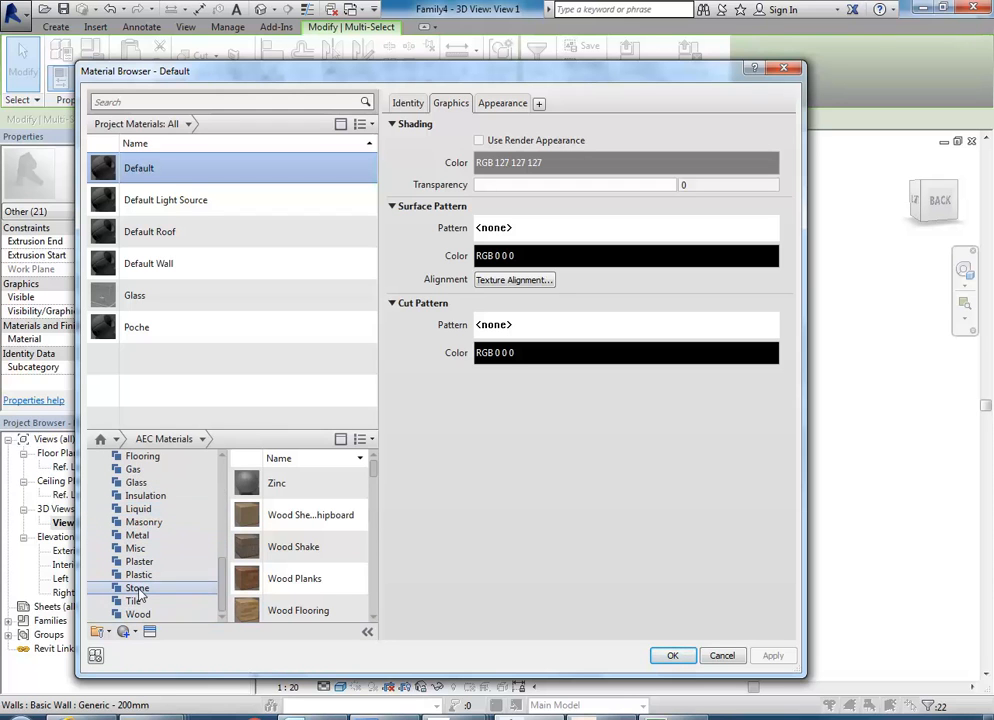
{"action": "scroll", "coordinate": [127, 516], "scroll_direction": "up", "scroll_amount": 3}
{"action": "scroll", "coordinate": [127, 515], "scroll_direction": "down", "scroll_amount": 3}
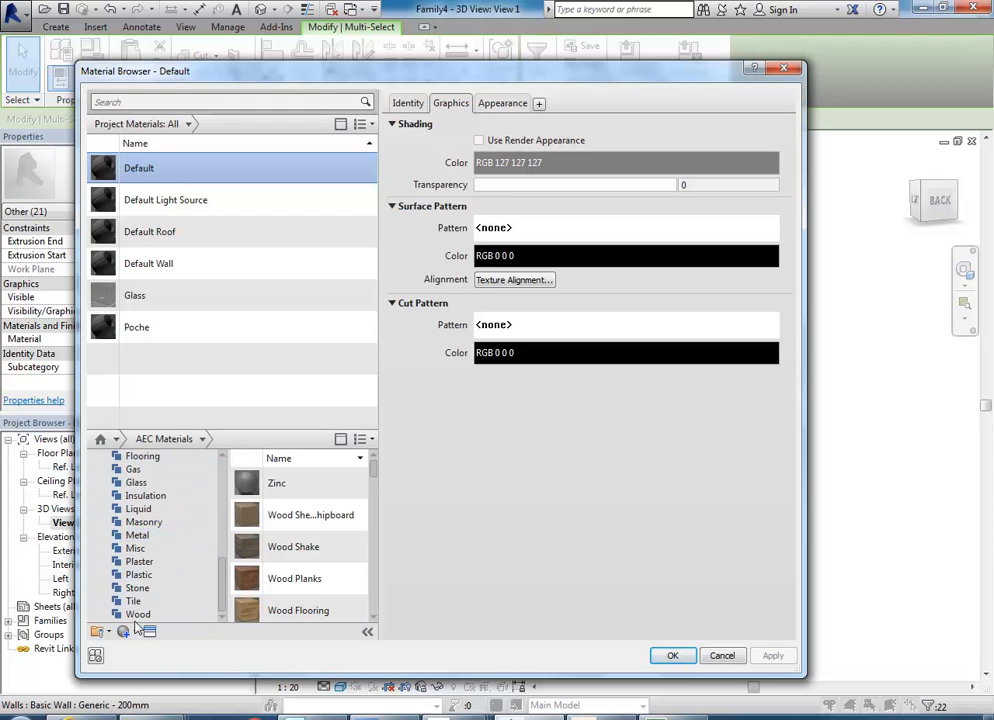
{"action": "left_click", "coordinate": [138, 549]}
{"action": "mouse_move", "coordinate": [373, 477]}
{"action": "left_mouse_down"}
{"action": "mouse_move", "coordinate": [370, 623]}
{"action": "mouse_move", "coordinate": [375, 559]}
{"action": "left_mouse_up"}
{"action": "double_click", "coordinate": [251, 558]}
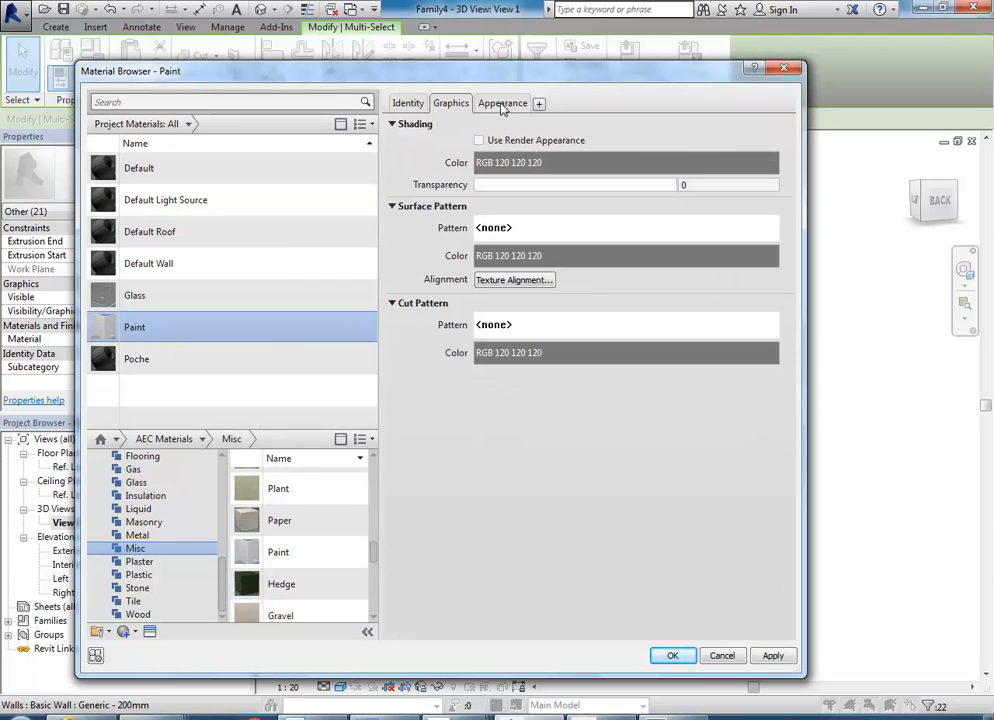
{"action": "left_click", "coordinate": [479, 140]}
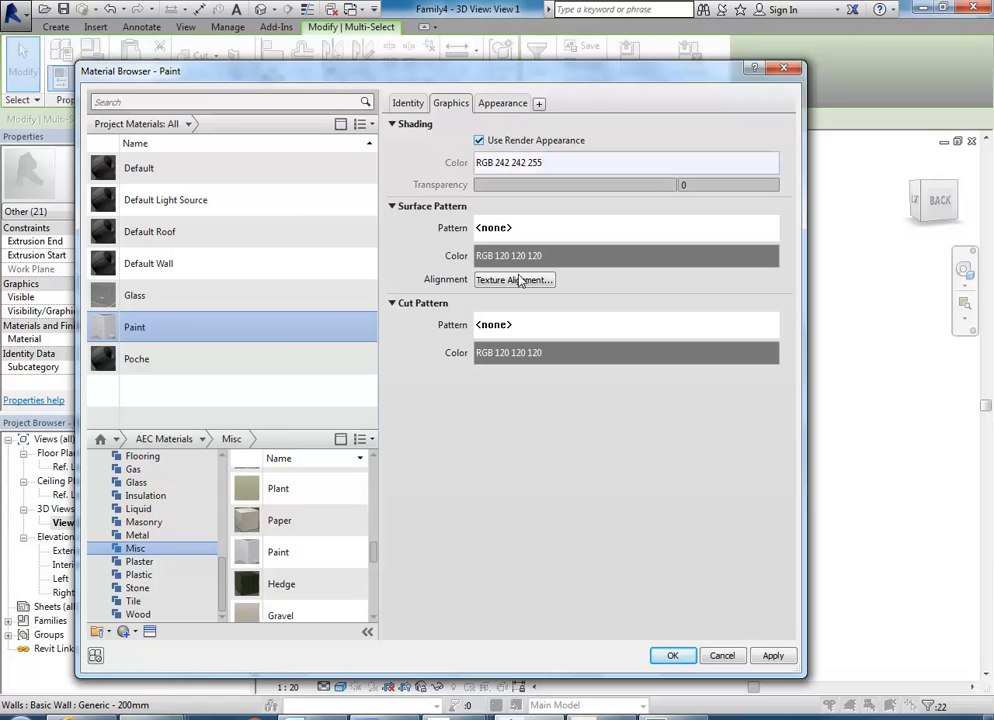
{"action": "left_click", "coordinate": [672, 656]}
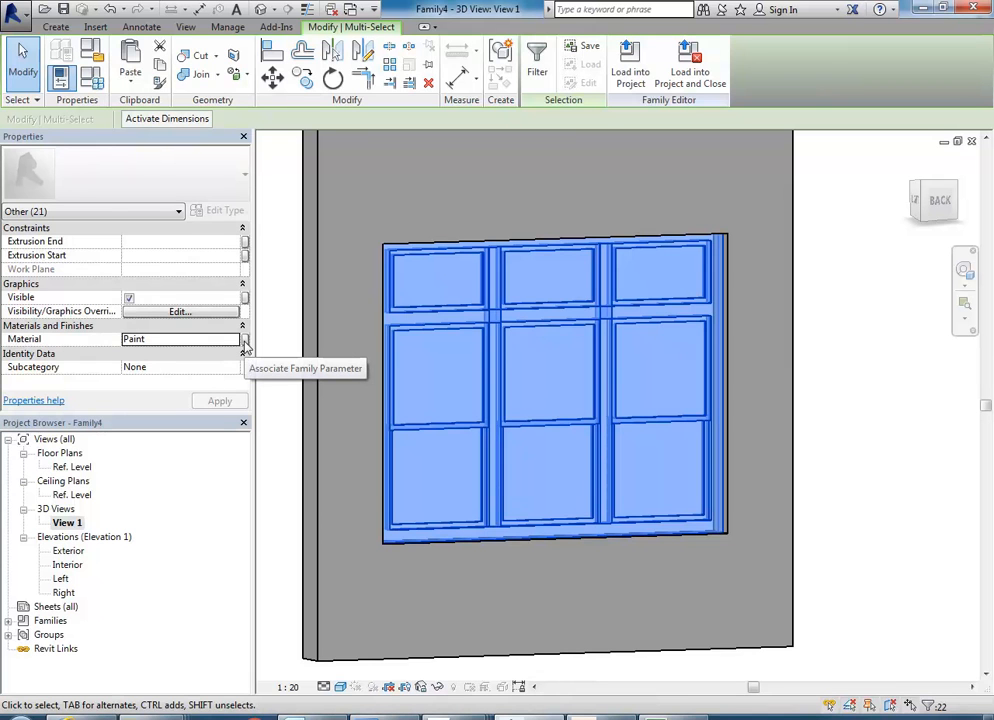
Associate the extrusions' material with a new type-based family parameter named Window Frame, then clear the selection.
{"action": "left_click", "coordinate": [244, 341]}
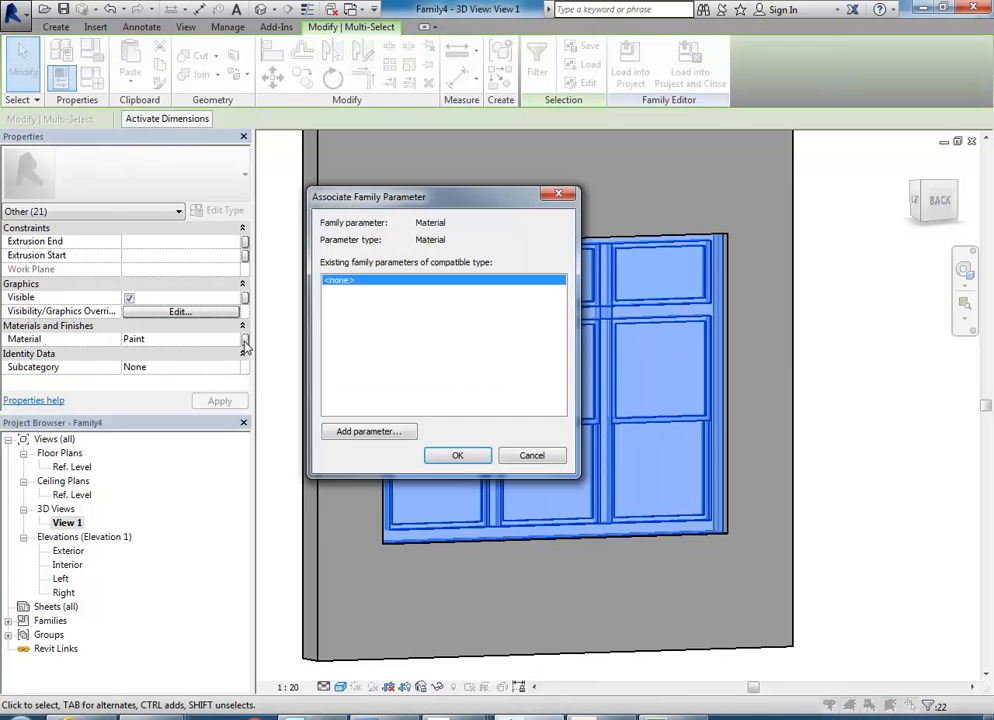
{"action": "left_click", "coordinate": [378, 433]}
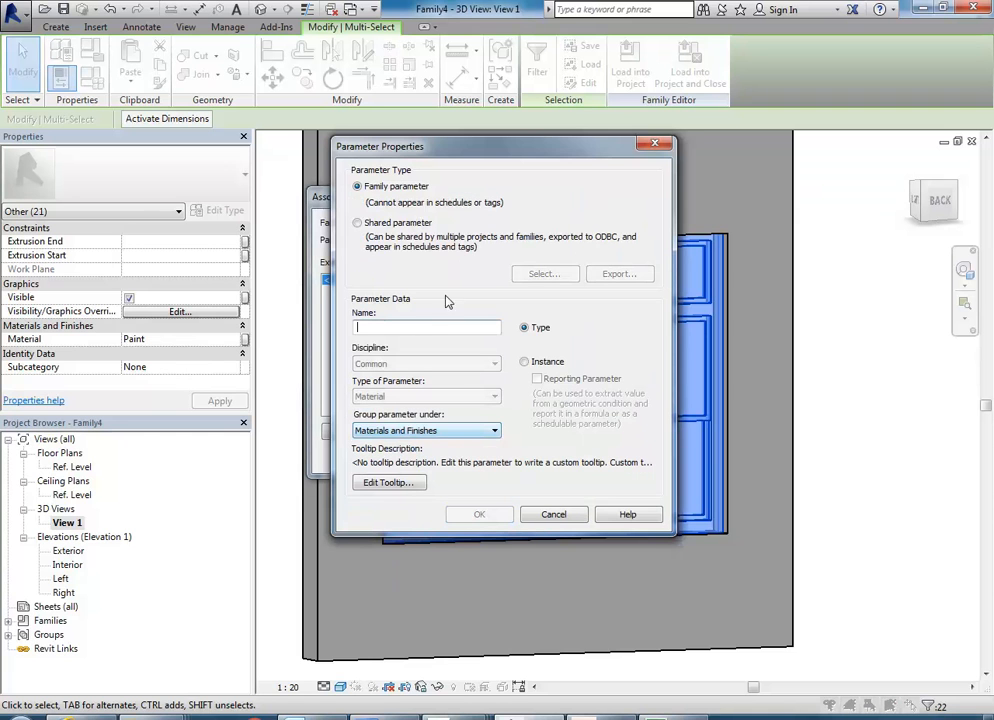
{"action": "type", "text": "Window Frame"}
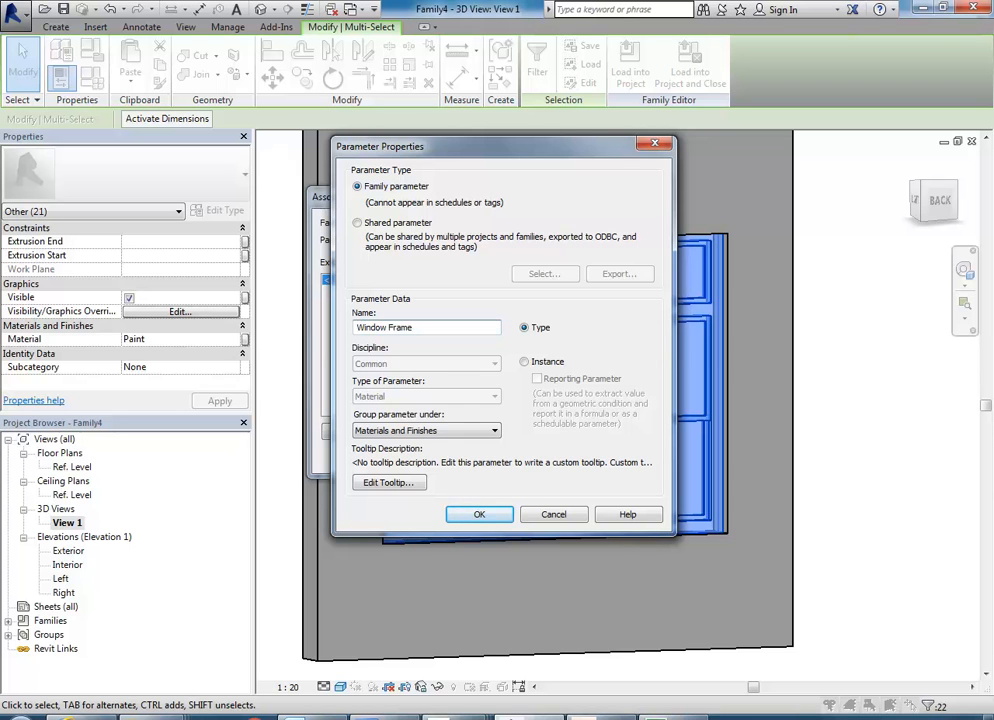
{"action": "left_click", "coordinate": [479, 514]}
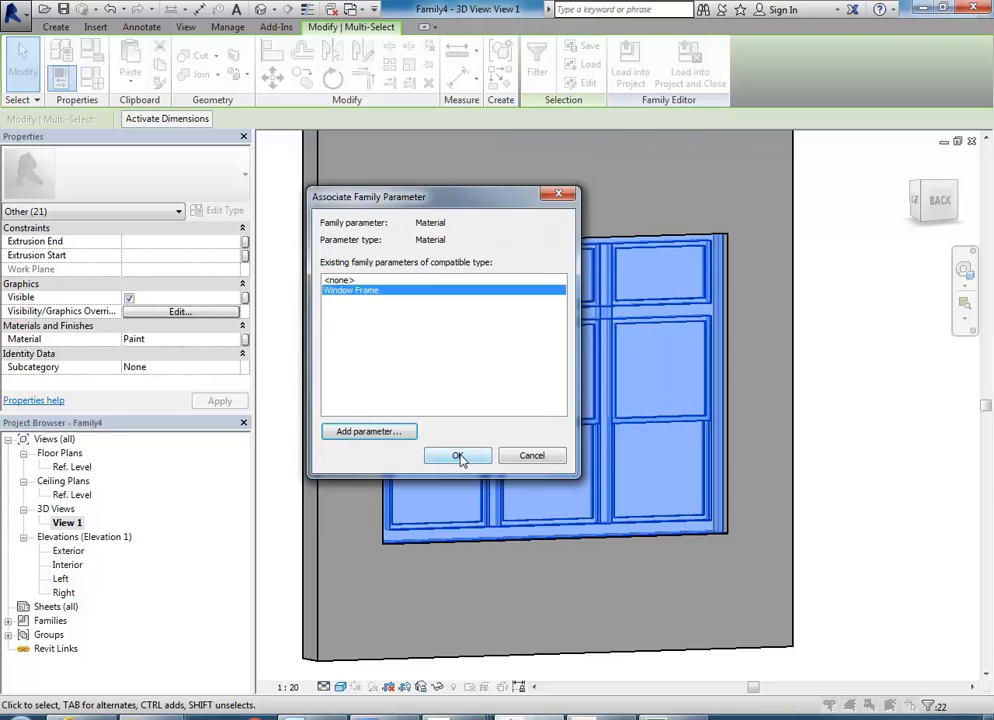
{"action": "left_click", "coordinate": [459, 516]}
{"action": "key", "text": "Escape"}
In the 3D view, select the three glass panel extrusions inside the left bay's sash frames.
{"action": "middle_click_drag", "start_coordinate": [557, 501], "coordinate": [478, 478], "text": "shift"}
{"action": "scroll", "coordinate": [468, 277], "scroll_direction": "up", "scroll_amount": 5}
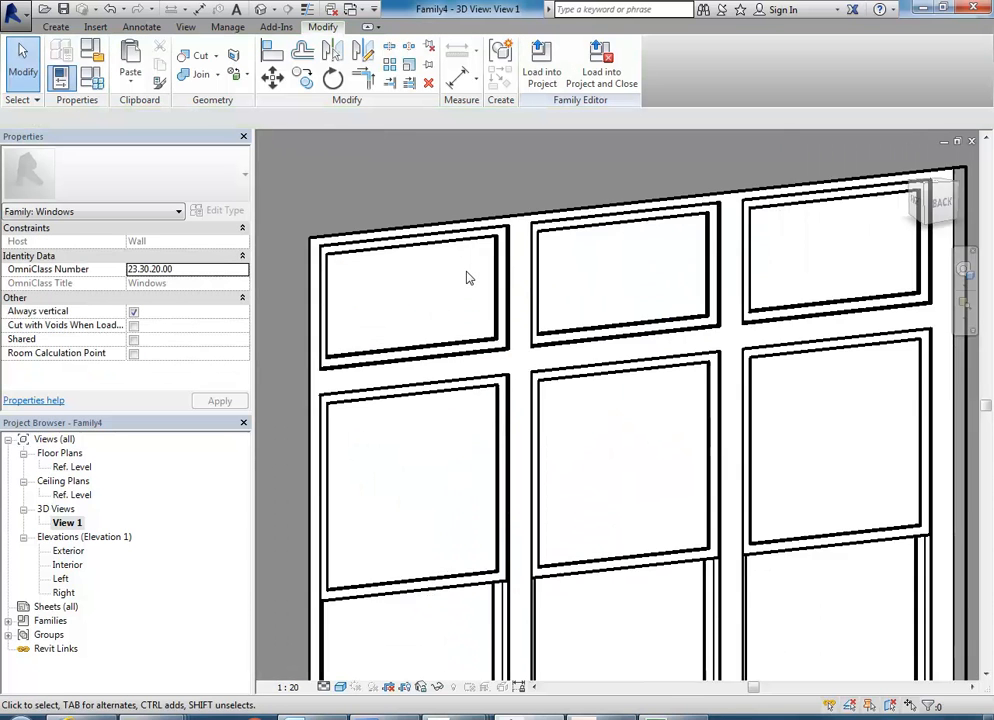
{"action": "left_click", "coordinate": [507, 343]}
{"action": "scroll", "coordinate": [500, 330], "scroll_direction": "down", "scroll_amount": 2}
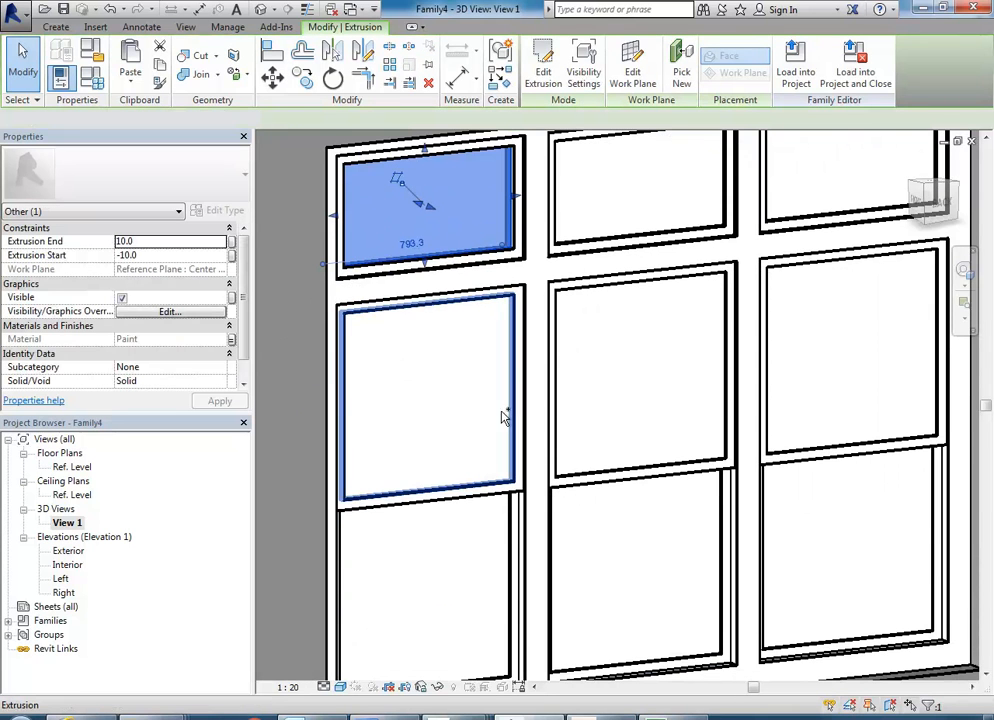
{"action": "left_click", "coordinate": [505, 418], "text": "ctrl"}
{"action": "scroll", "coordinate": [426, 464], "scroll_direction": "up", "scroll_amount": 3}
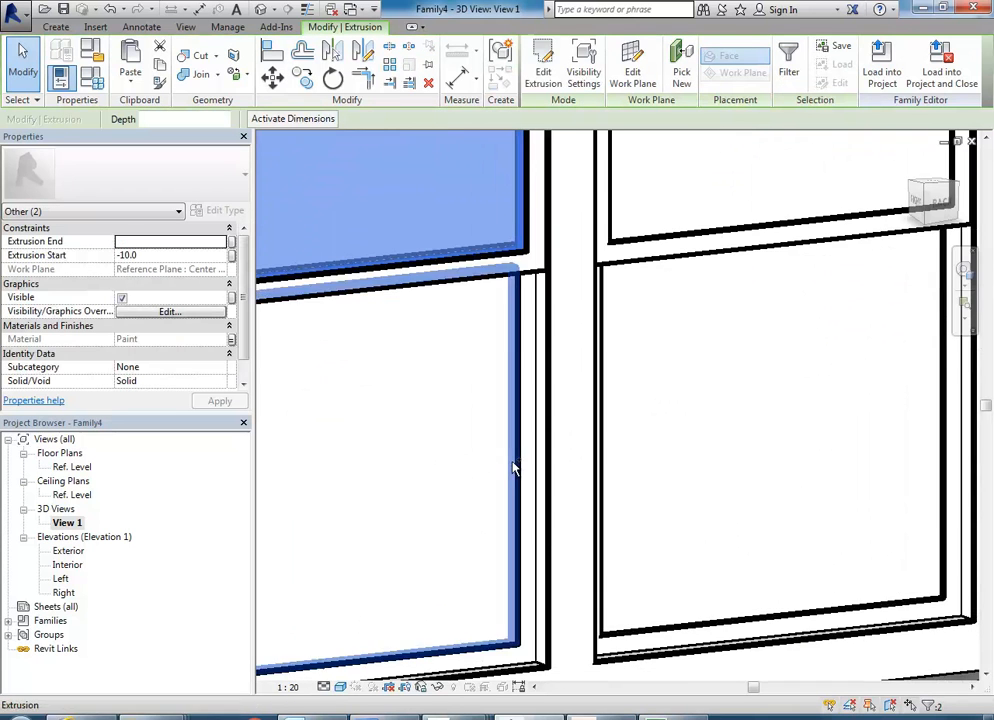
{"action": "scroll", "coordinate": [586, 454], "scroll_direction": "down", "scroll_amount": 3}
{"action": "scroll", "coordinate": [590, 295], "scroll_direction": "up", "scroll_amount": 2}
Add the six glass panels of the middle and right bays to the selection.
{"action": "left_click", "coordinate": [612, 228], "text": "ctrl"}
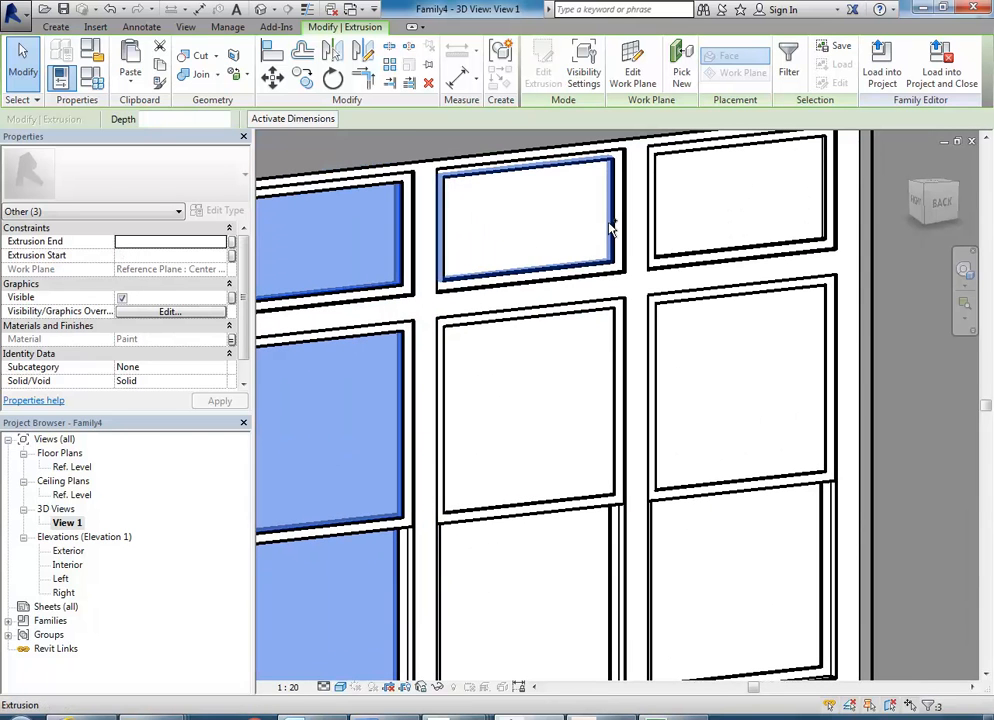
{"action": "left_click", "coordinate": [612, 228], "text": "ctrl"}
{"action": "left_click", "coordinate": [614, 362], "text": "ctrl"}
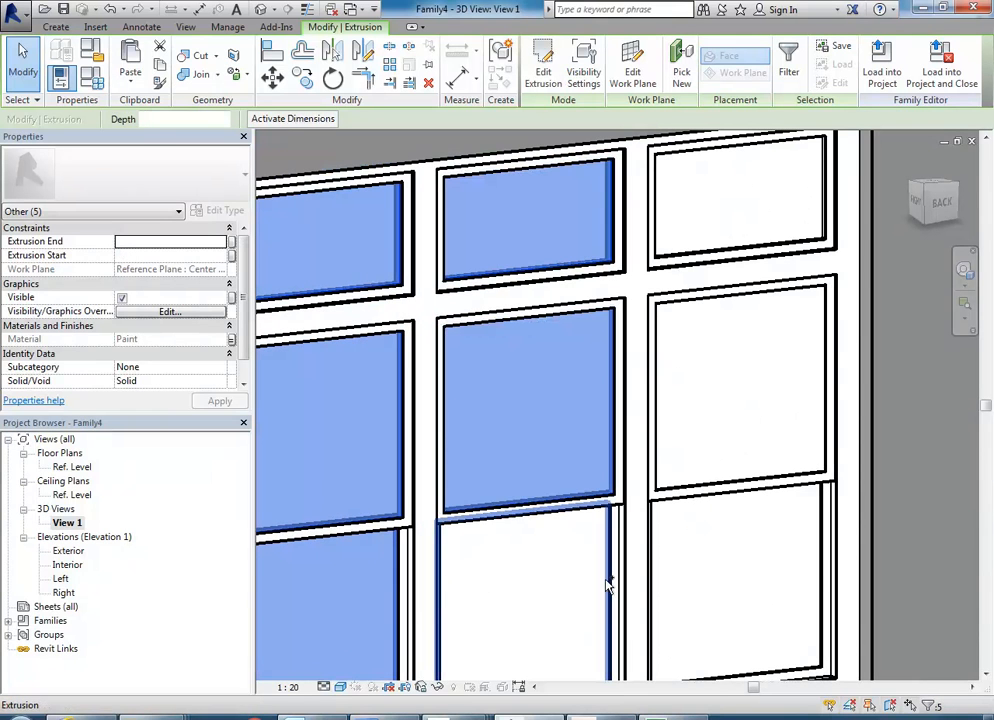
{"action": "left_click", "coordinate": [607, 586], "text": "ctrl"}
{"action": "left_click", "coordinate": [821, 553], "text": "ctrl"}
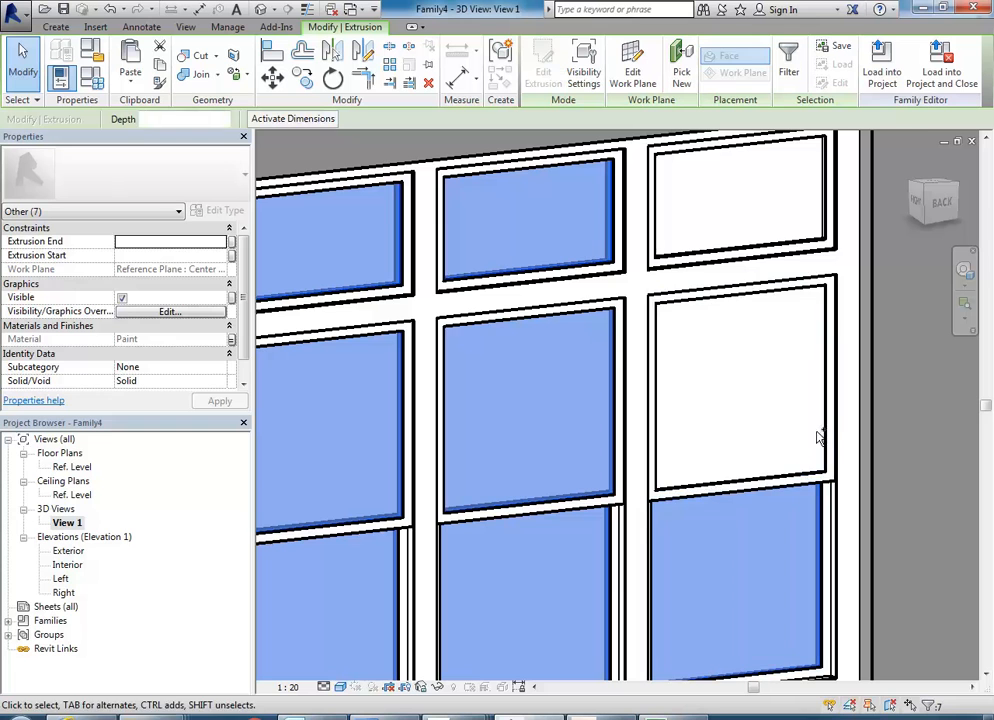
{"action": "left_click", "coordinate": [824, 437], "text": "ctrl"}
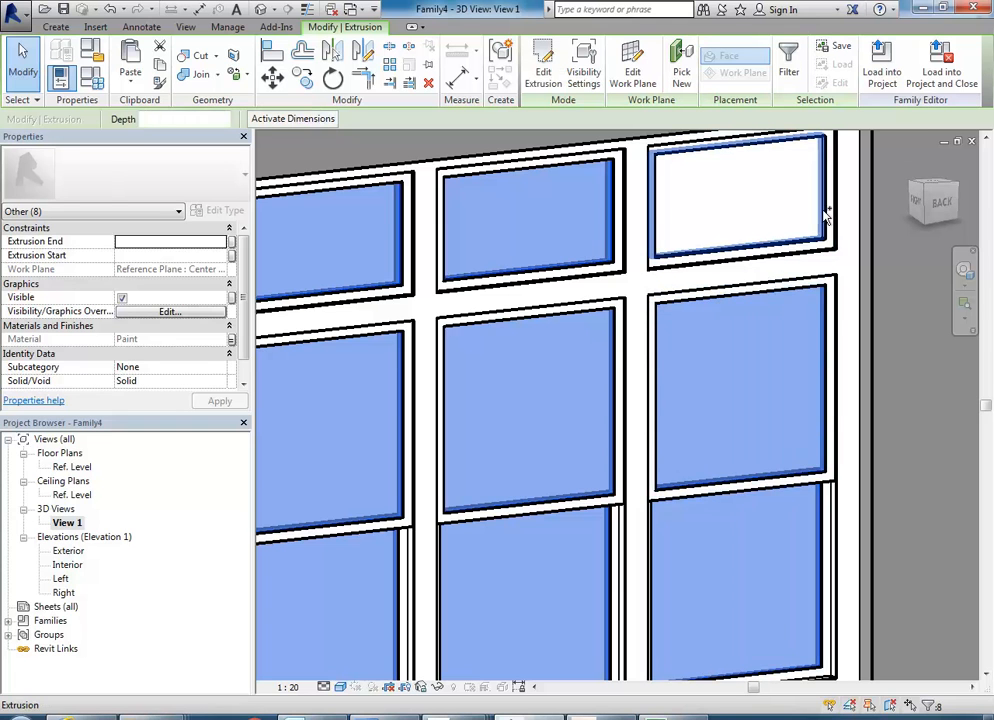
{"action": "left_click", "coordinate": [826, 215], "text": "ctrl"}
{"action": "scroll", "coordinate": [707, 417], "scroll_direction": "down", "scroll_amount": 2}
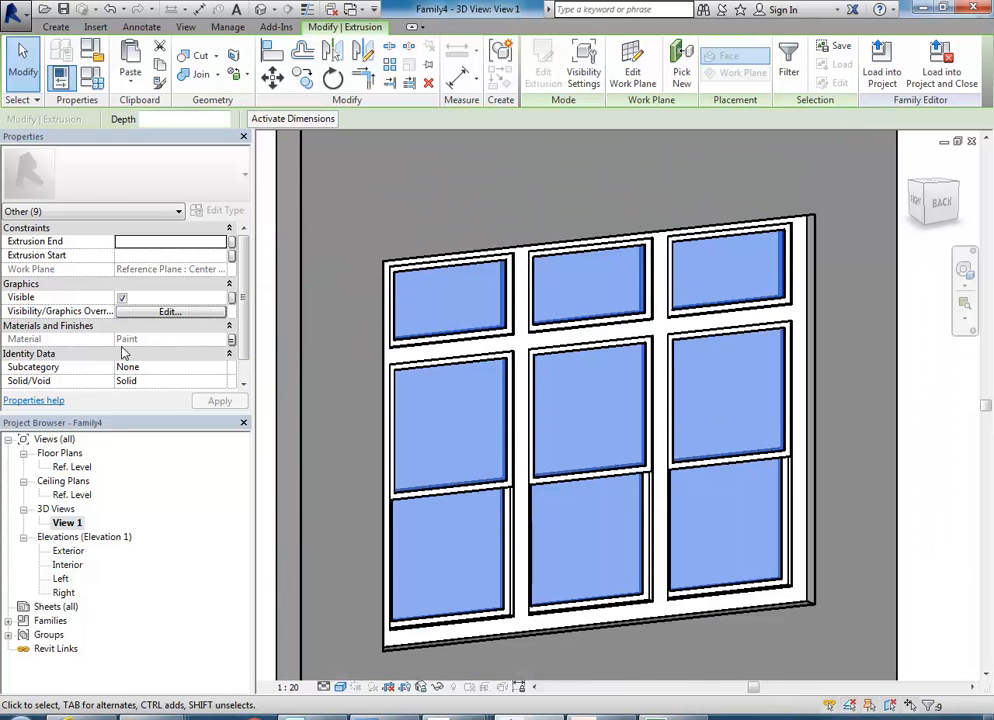
Associate the nine selected panels' material with a new type-based family parameter named Window Glass, then deselect them.
{"action": "left_click", "coordinate": [231, 343]}
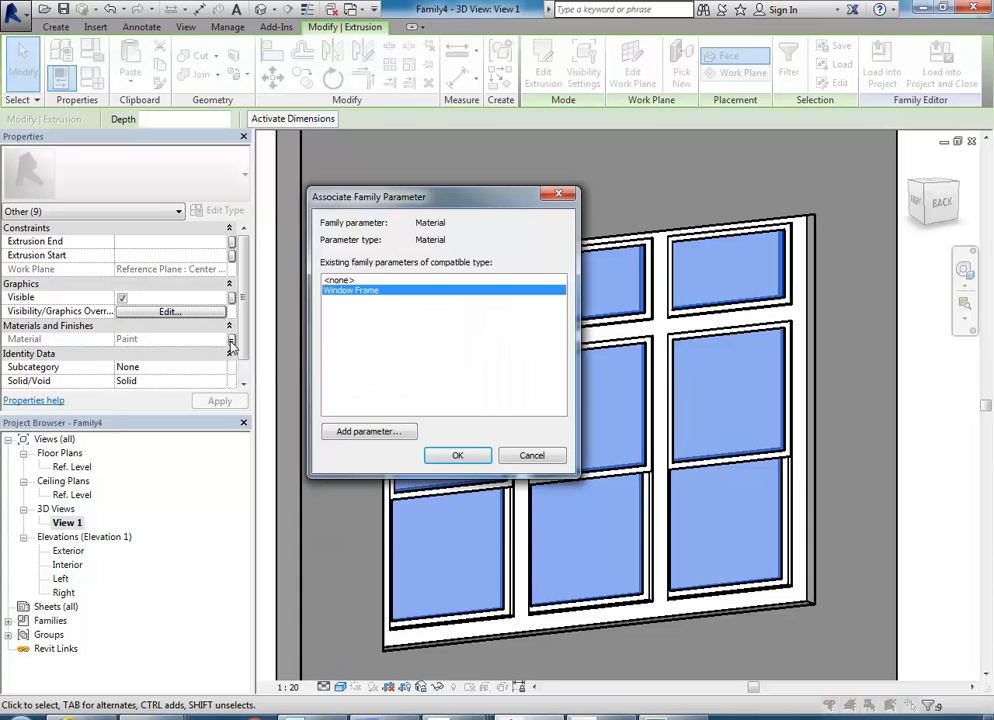
{"action": "left_click", "coordinate": [366, 432]}
{"action": "type", "text": "Window Glass"}
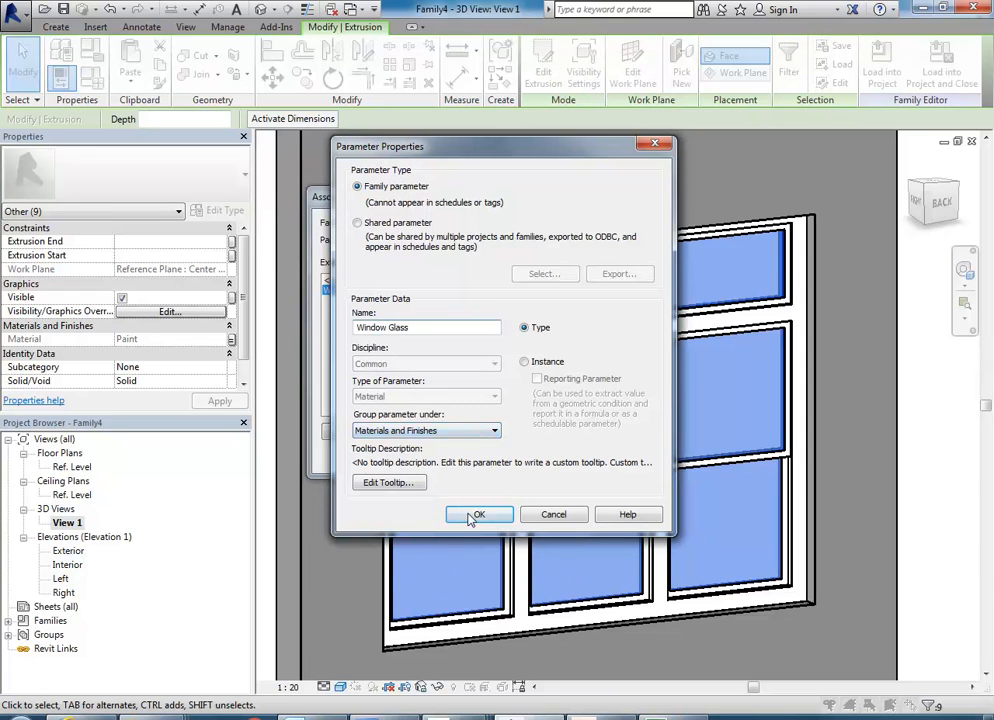
{"action": "left_click", "coordinate": [469, 515]}
{"action": "left_click", "coordinate": [455, 456]}
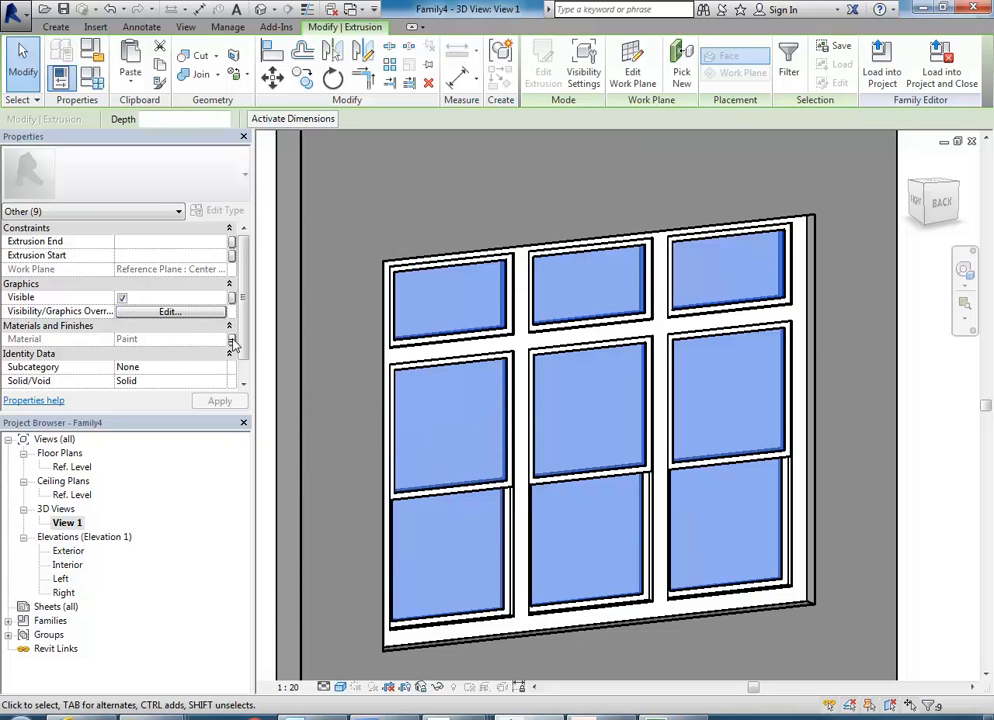
{"action": "left_click", "coordinate": [381, 217]}
In the family types, set the Window Glass parameter's material to Glass.
{"action": "scroll", "coordinate": [381, 217], "scroll_direction": "down", "scroll_amount": 1}
{"action": "middle_click_drag", "start_coordinate": [391, 227], "coordinate": [399, 253]}
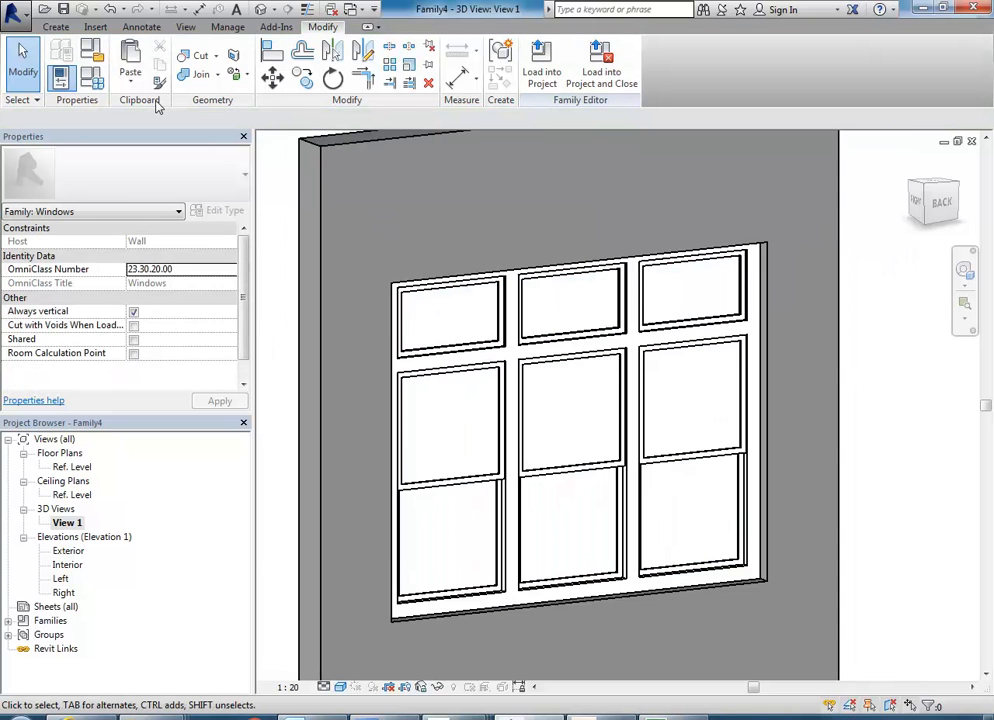
{"action": "left_click", "coordinate": [92, 78]}
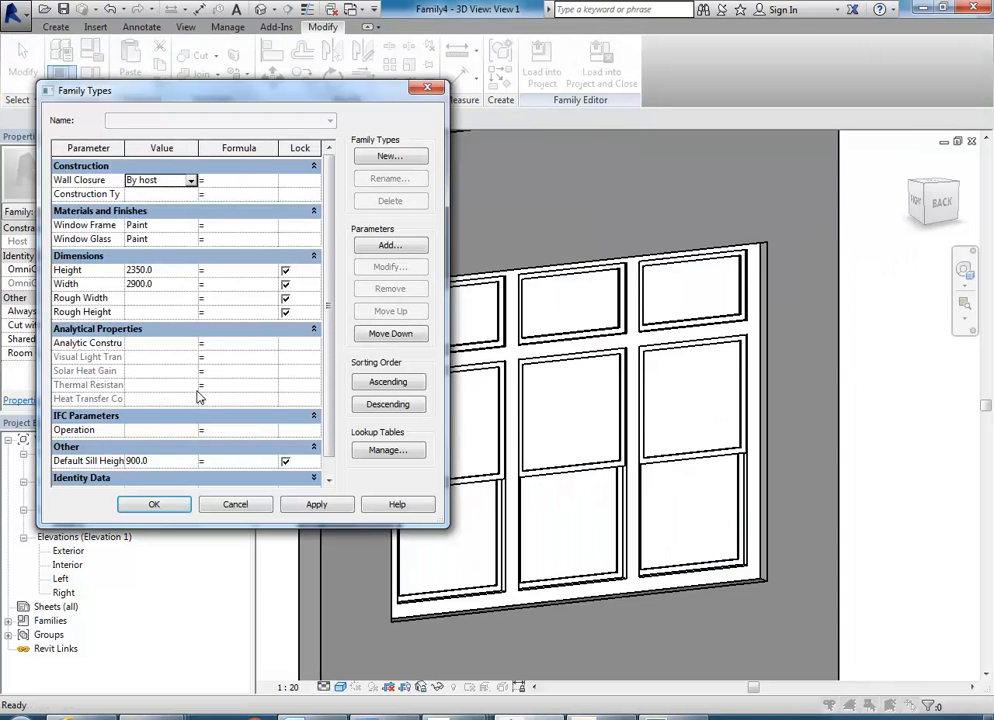
{"action": "left_click", "coordinate": [151, 239]}
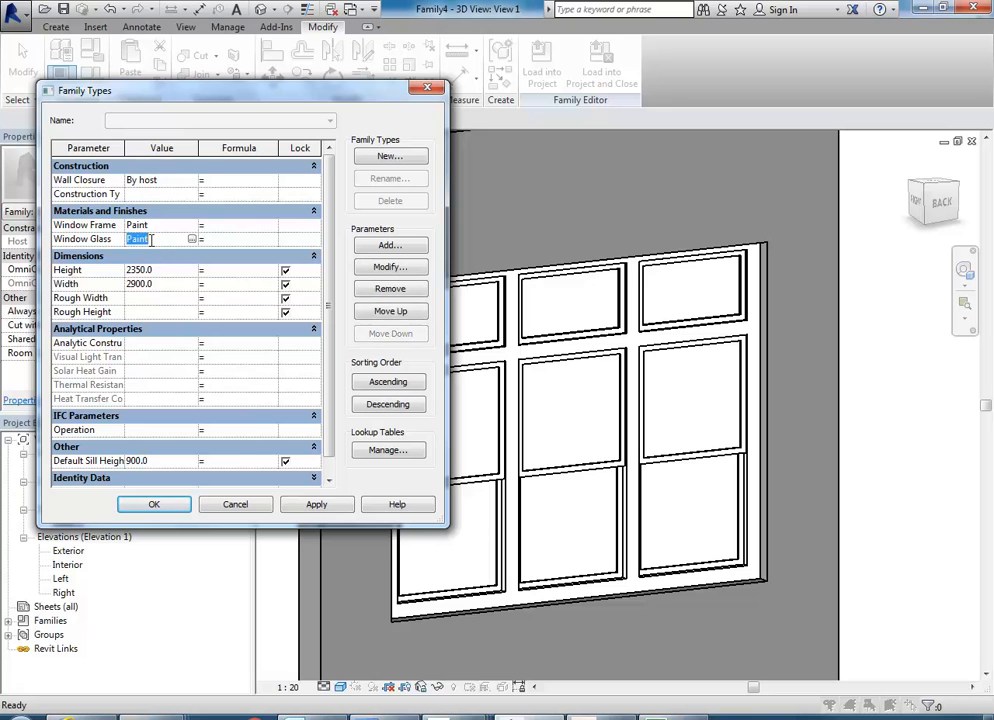
{"action": "left_click", "coordinate": [192, 240]}
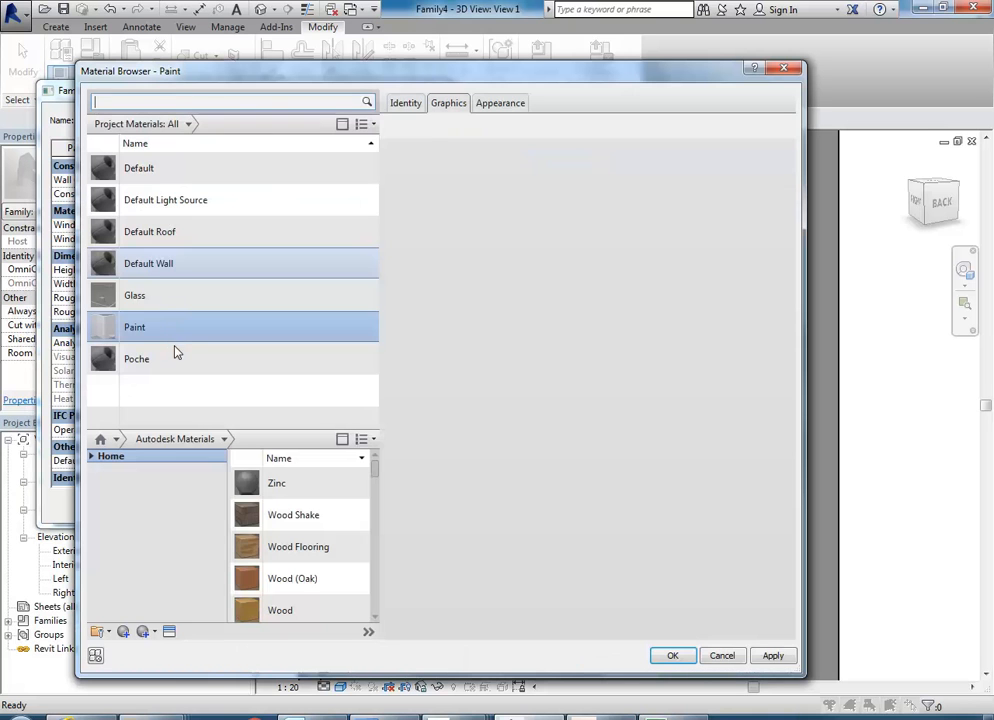
{"action": "left_click", "coordinate": [138, 295]}
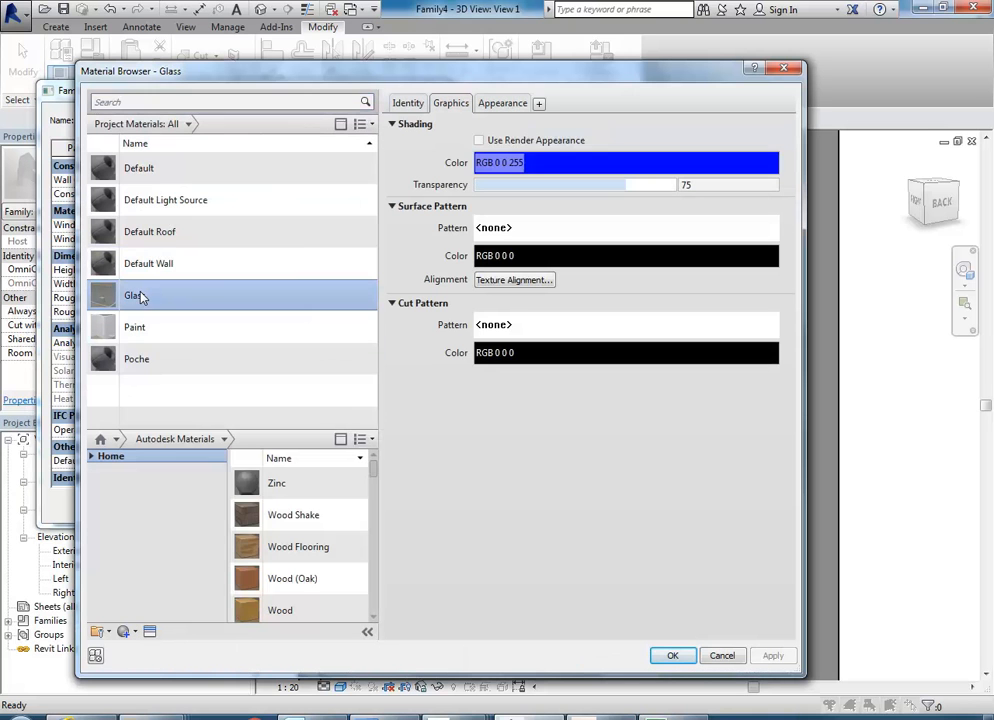
{"action": "left_click", "coordinate": [668, 656]}
{"action": "left_click", "coordinate": [152, 504]}
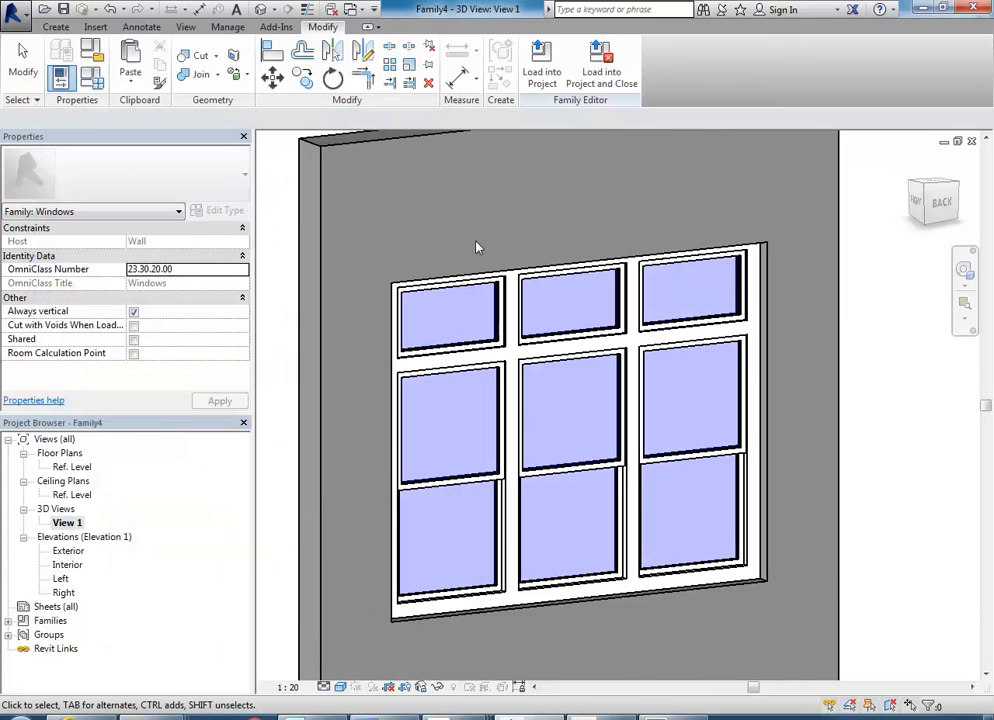
Save the window as a family file named Double Hung 3 Panel Fanlight in the BD2 Vis Com 3 folder.
{"action": "middle_click_drag", "start_coordinate": [382, 215], "coordinate": [399, 335], "text": "shift"}
{"action": "middle_click_drag", "start_coordinate": [481, 274], "coordinate": [450, 260], "text": "shift"}
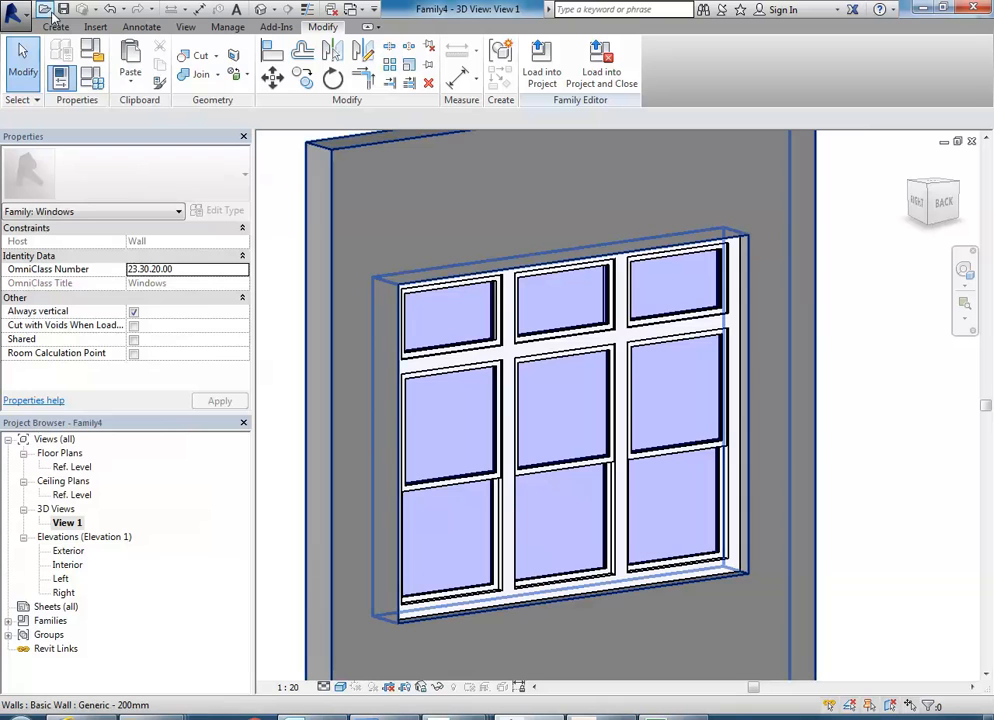
{"action": "left_click", "coordinate": [10, 14]}
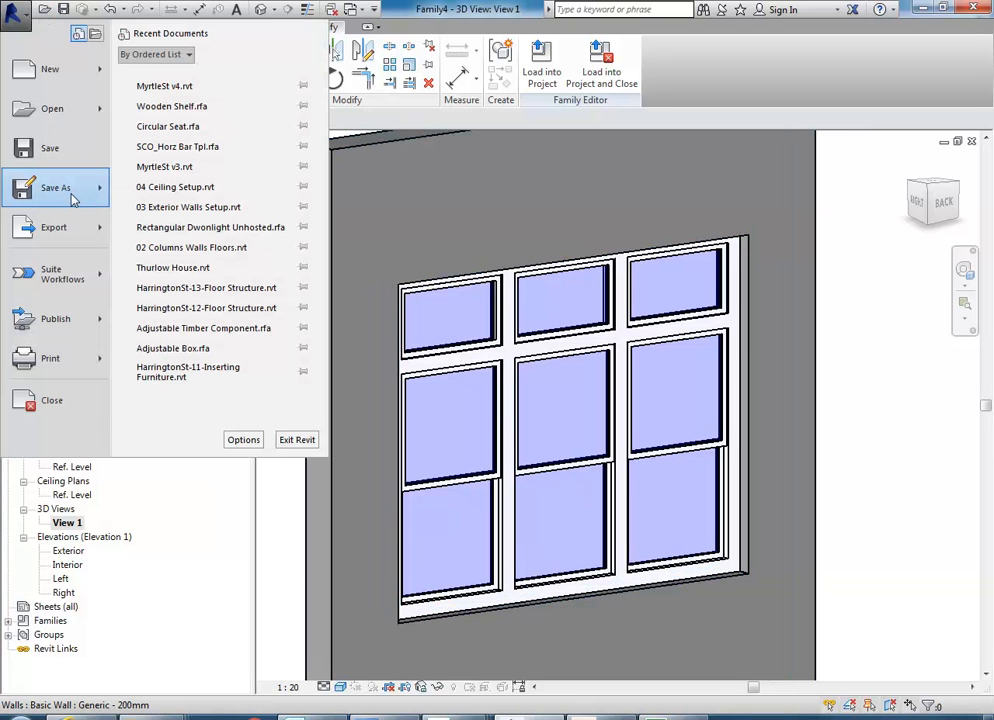
{"action": "mouse_move", "coordinate": [72, 200]}
{"action": "left_click", "coordinate": [158, 133]}
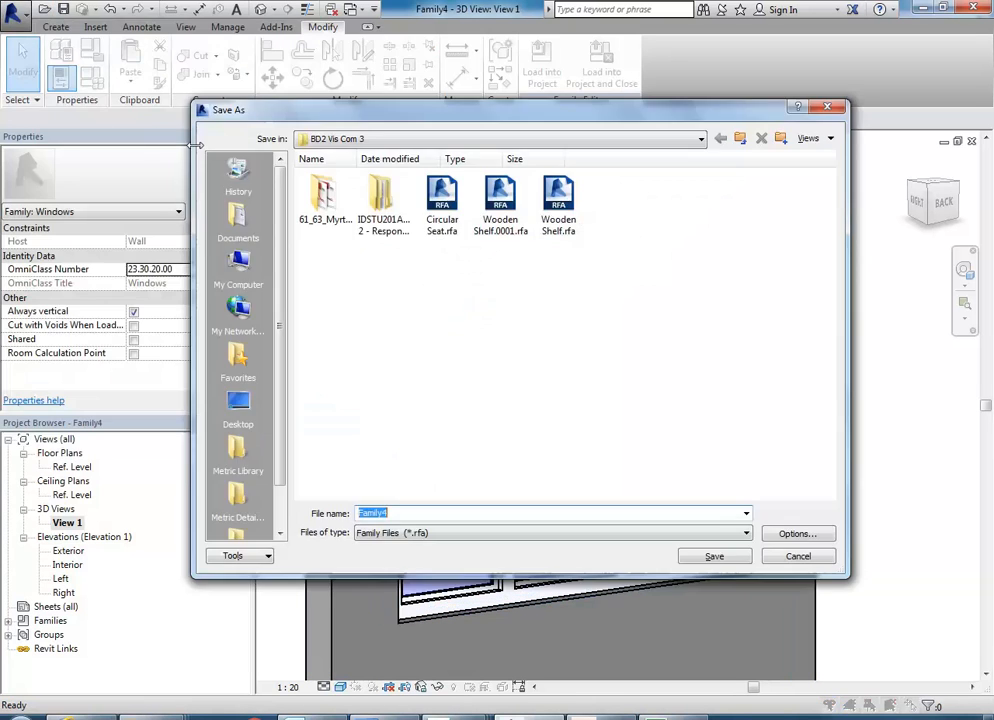
{"action": "left_click", "coordinate": [537, 143]}
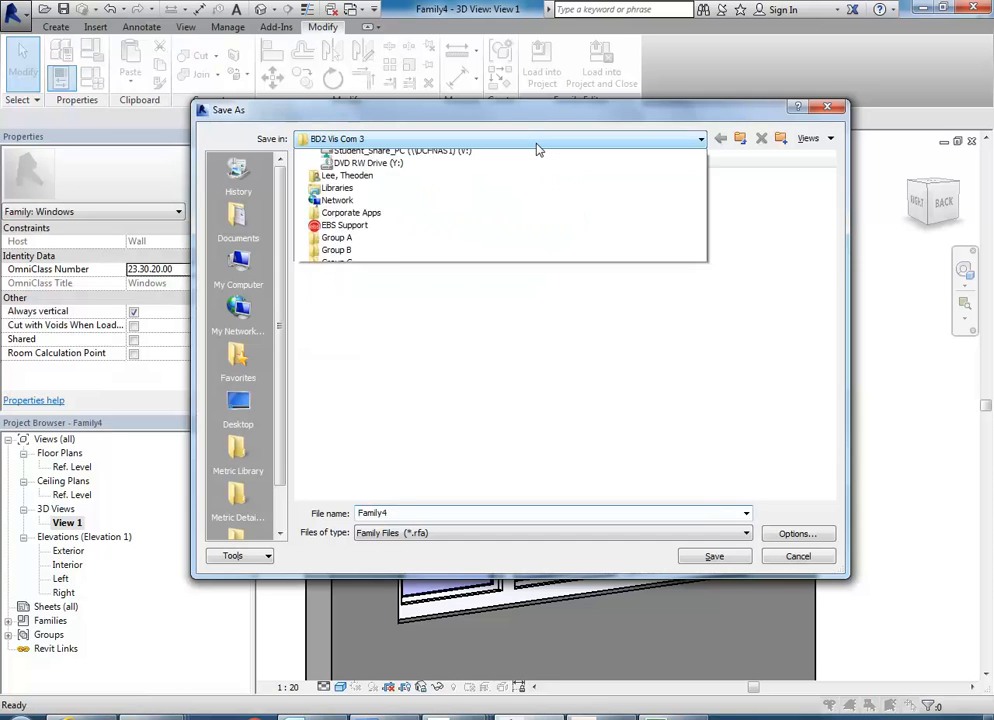
{"action": "left_click", "coordinate": [537, 145]}
{"action": "left_click", "coordinate": [404, 512]}
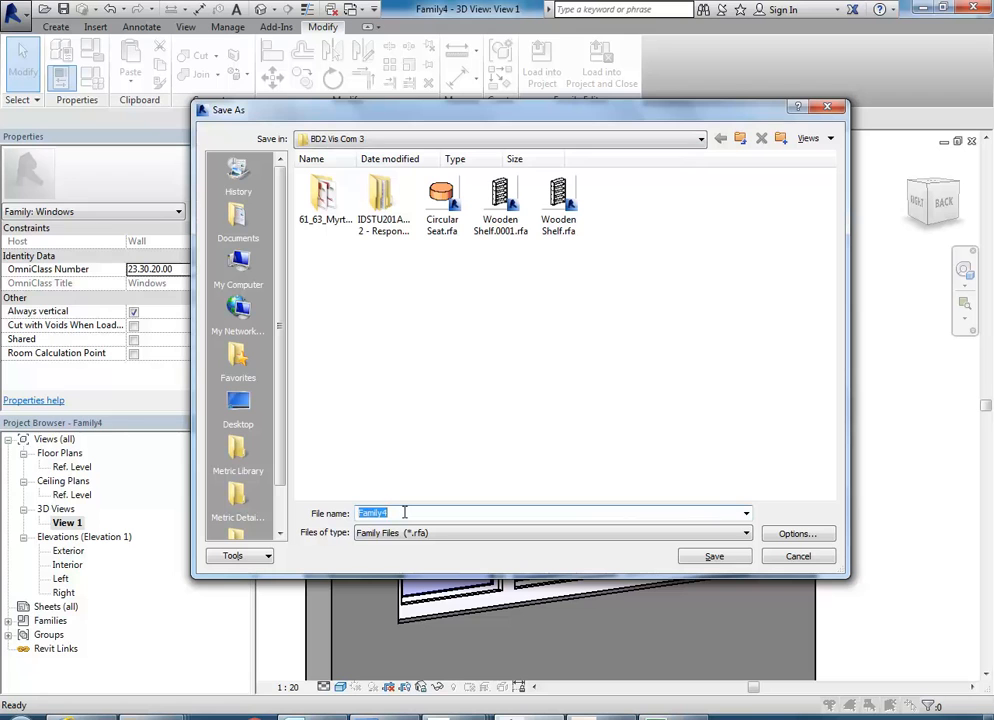
{"action": "type", "text": "Double Hung 3 Panel"}
{"action": "type", "text": "Fanlight"}
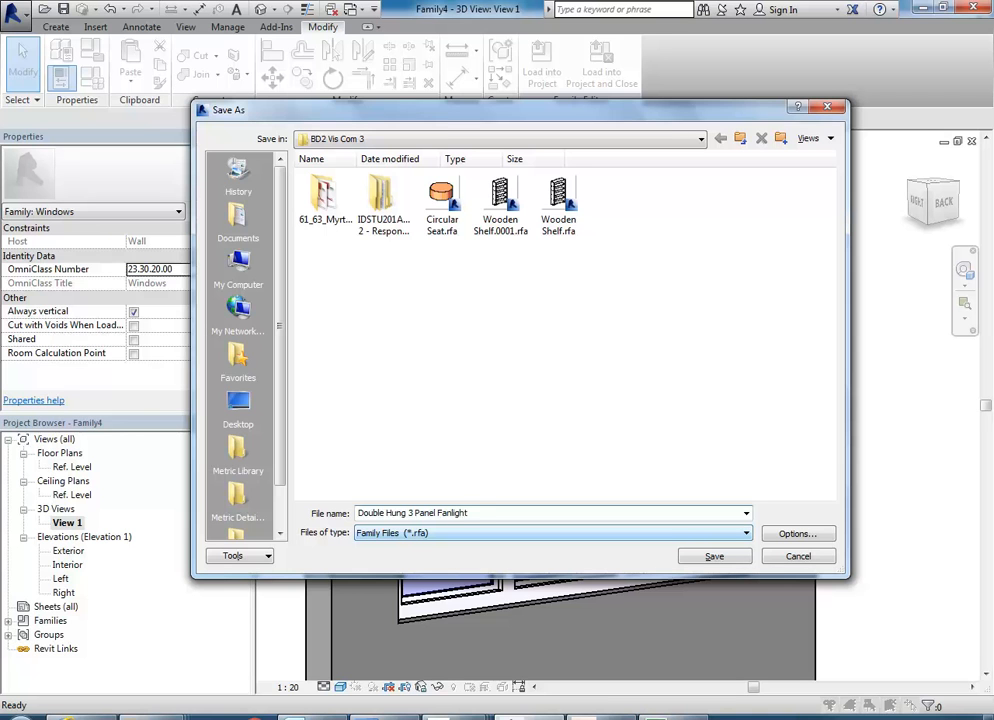
{"action": "left_click", "coordinate": [716, 557]}
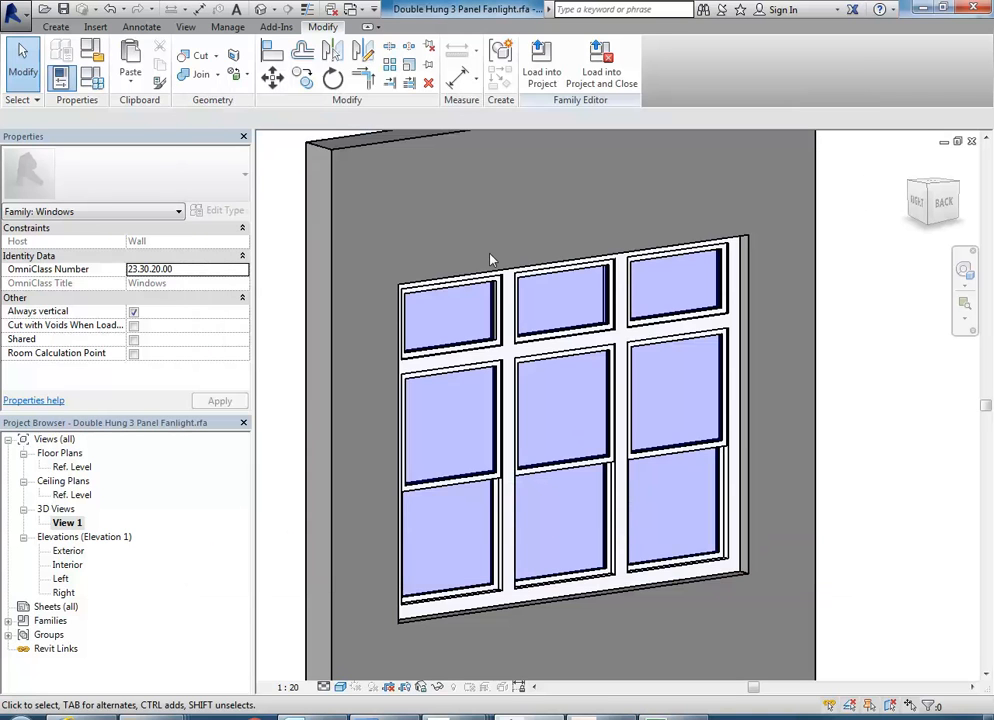
Load the window family into the MyrtleSt v4.rvt project and place one window in the upper bay of the east wall on the Ground Floor plan.
{"action": "left_click", "coordinate": [541, 62]}
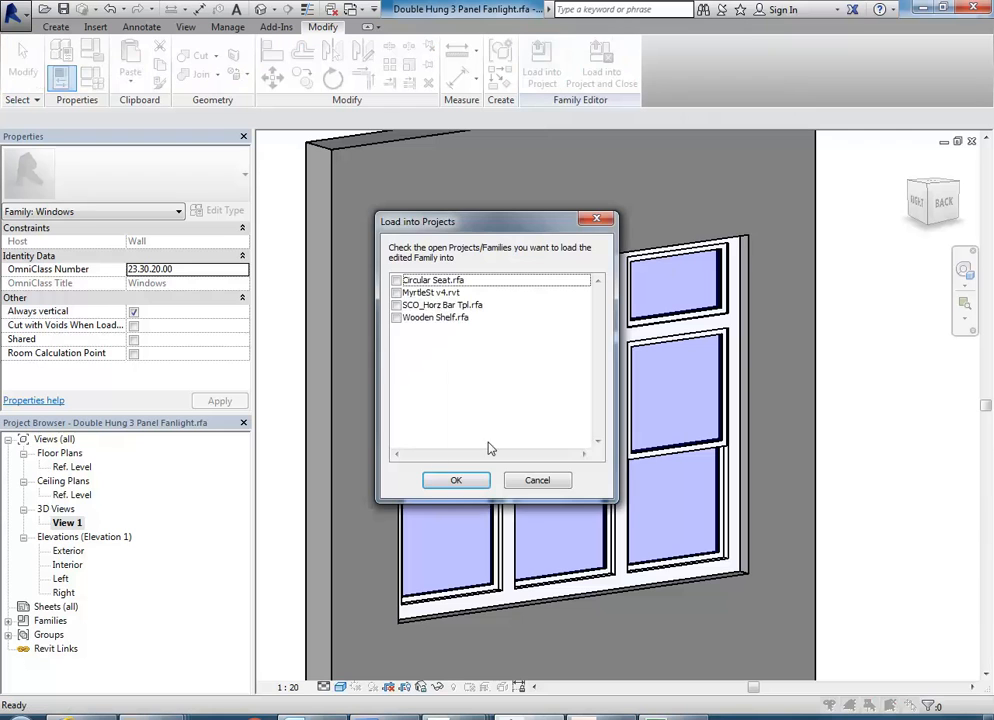
{"action": "left_click", "coordinate": [396, 293]}
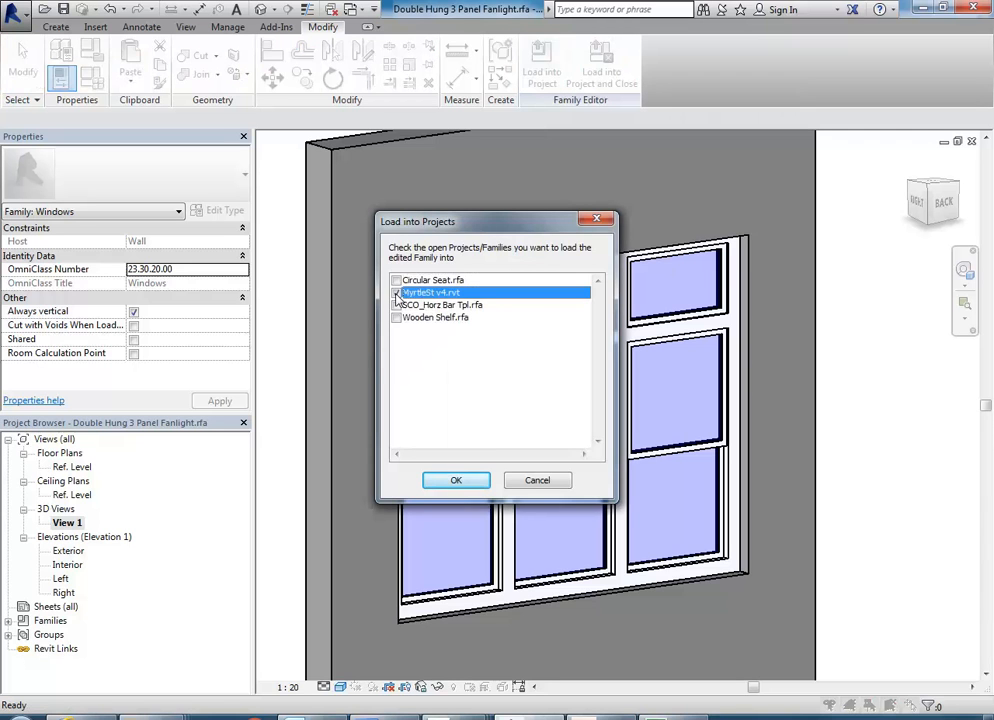
{"action": "left_click", "coordinate": [455, 481]}
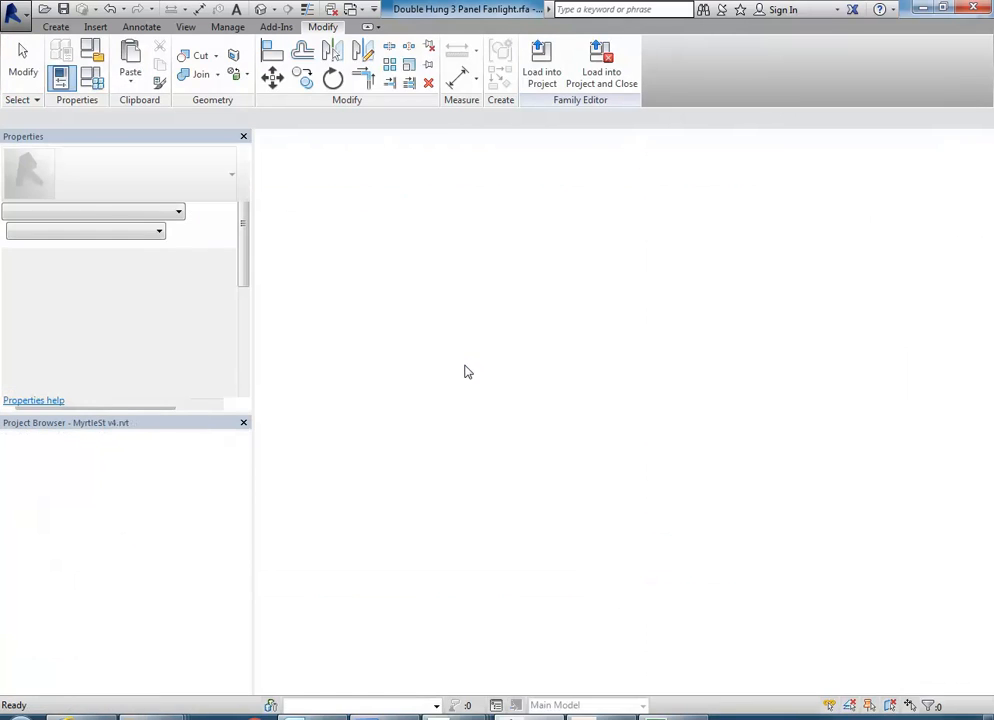
{"action": "scroll", "coordinate": [637, 317], "scroll_direction": "up", "scroll_amount": 5}
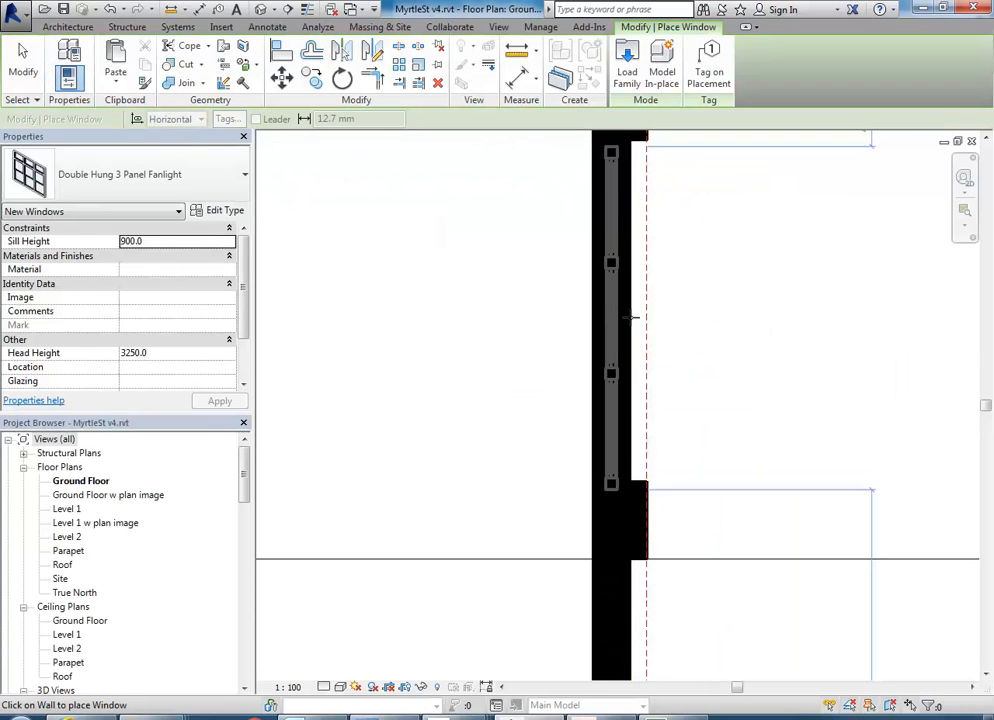
{"action": "left_click", "coordinate": [569, 320]}
{"action": "key", "text": "Escape"}
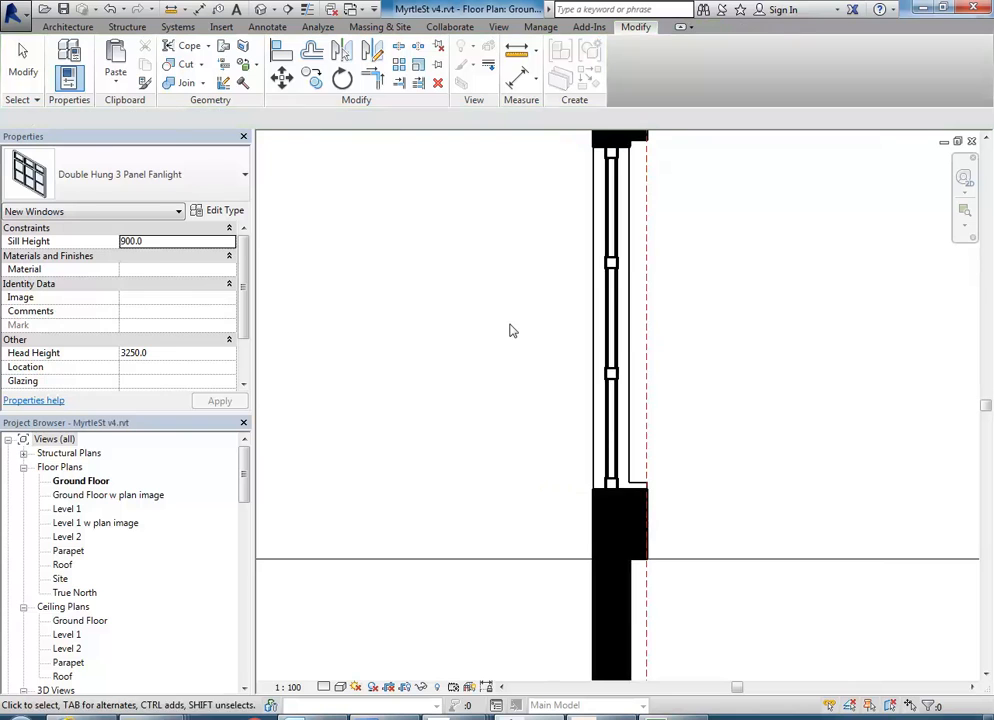
Align the upper end of the east wall window with the edge of the adjoining pier.
{"action": "middle_click_drag", "start_coordinate": [509, 325], "coordinate": [422, 491]}
{"action": "left_click", "coordinate": [281, 50]}
{"action": "scroll", "coordinate": [513, 306], "scroll_direction": "up", "scroll_amount": 3}
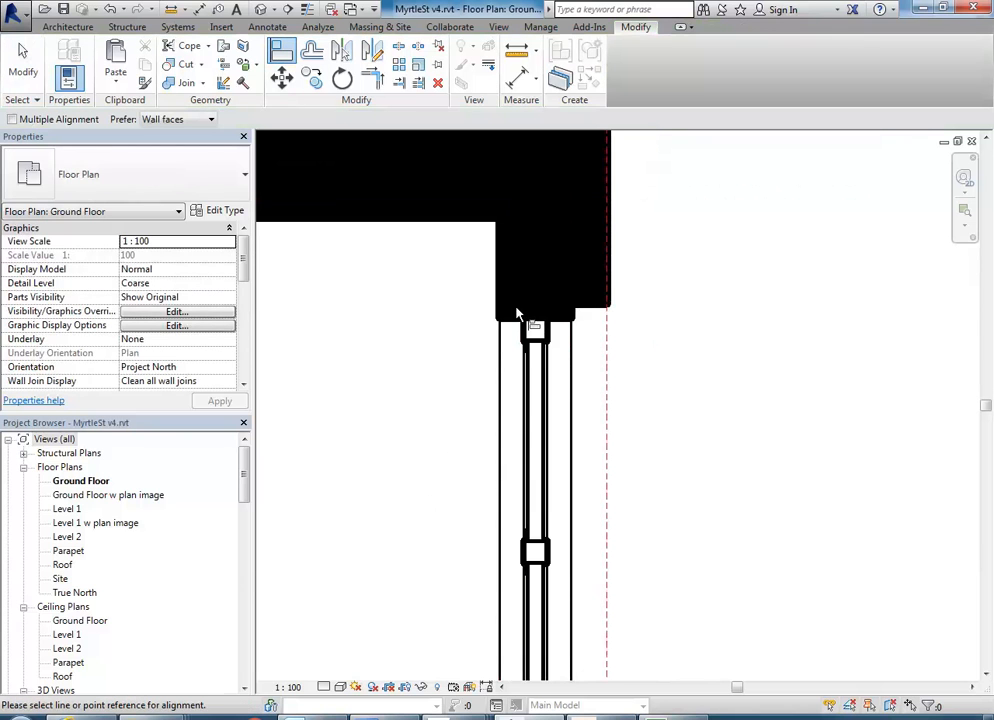
{"action": "left_click", "coordinate": [588, 314]}
{"action": "left_click", "coordinate": [566, 324]}
{"action": "right_click", "coordinate": [407, 349]}
{"action": "left_click", "coordinate": [428, 357]}
{"action": "left_click", "coordinate": [466, 362]}
{"action": "middle_click_drag", "start_coordinate": [466, 362], "coordinate": [483, 316]}
Check how the lower end of the east wall window meets the pier below it.
{"action": "scroll", "coordinate": [497, 345], "scroll_direction": "up", "scroll_amount": 2}
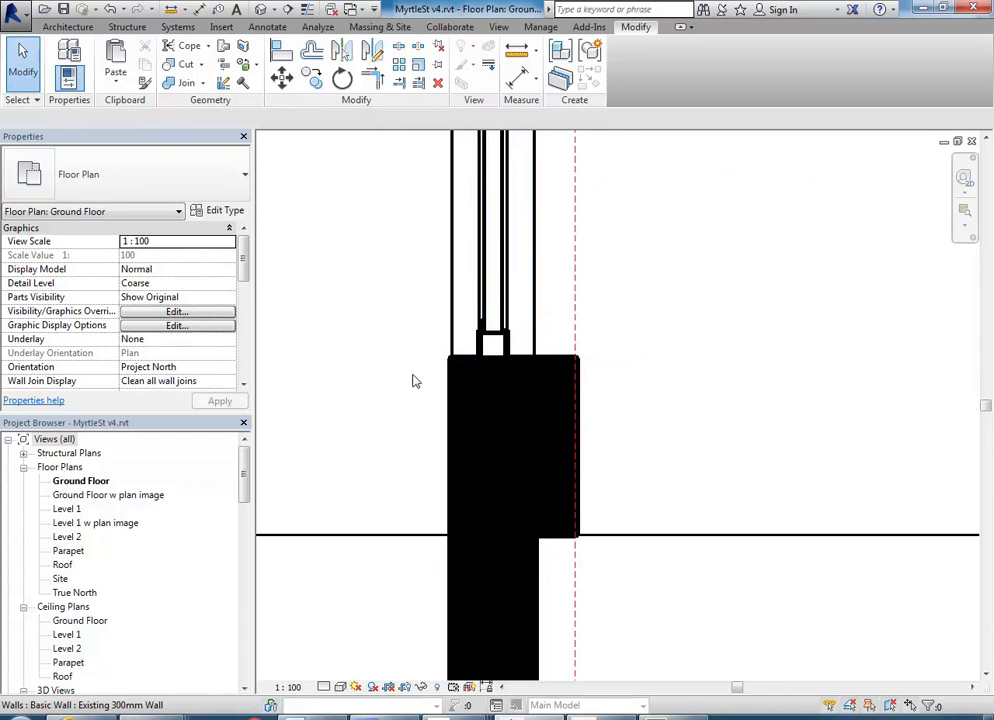
{"action": "scroll", "coordinate": [419, 370], "scroll_direction": "down", "scroll_amount": 2}
{"action": "left_click", "coordinate": [484, 303]}
{"action": "middle_click_drag", "start_coordinate": [413, 428], "coordinate": [512, 479]}
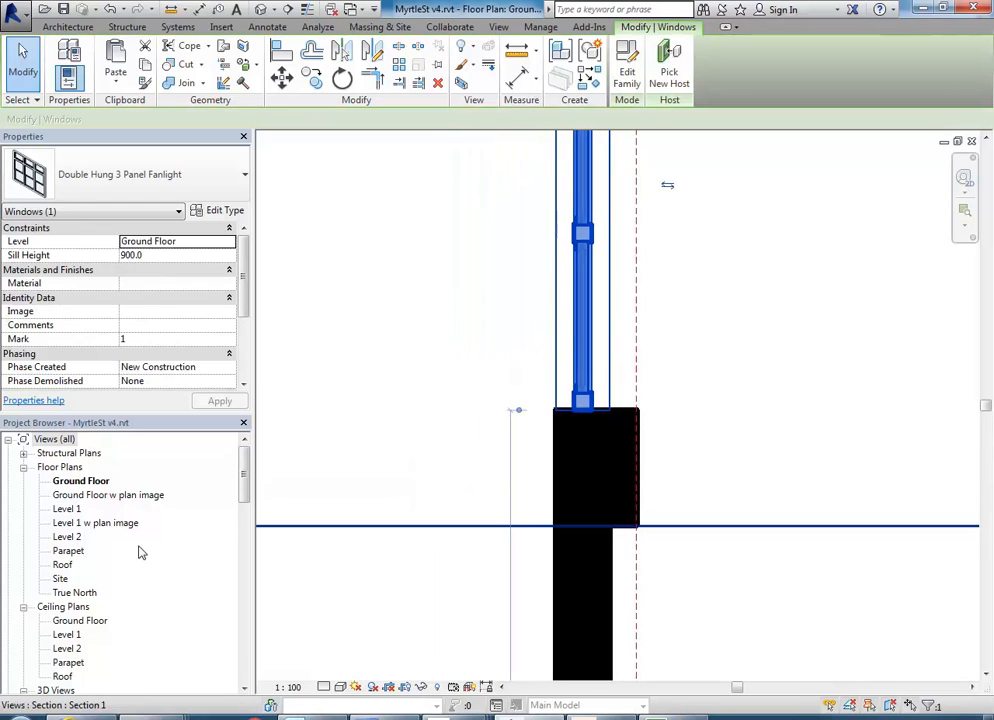
{"action": "scroll", "coordinate": [432, 260], "scroll_direction": "down", "scroll_amount": 1}
{"action": "middle_click_drag", "start_coordinate": [432, 260], "coordinate": [552, 346]}
{"action": "scroll", "coordinate": [456, 453], "scroll_direction": "down", "scroll_amount": 1}
{"action": "scroll", "coordinate": [375, 439], "scroll_direction": "down", "scroll_amount": 2}
{"action": "left_click", "coordinate": [554, 345]}
Place a second Double Hung 3 Panel Fanlight window in the south wall bay beside the chamfered corner.
{"action": "scroll", "coordinate": [626, 328], "scroll_direction": "down", "scroll_amount": 3}
{"action": "middle_click_drag", "start_coordinate": [626, 328], "coordinate": [628, 300]}
{"action": "middle_click_drag", "start_coordinate": [426, 444], "coordinate": [459, 383]}
{"action": "scroll", "coordinate": [632, 377], "scroll_direction": "up", "scroll_amount": 3}
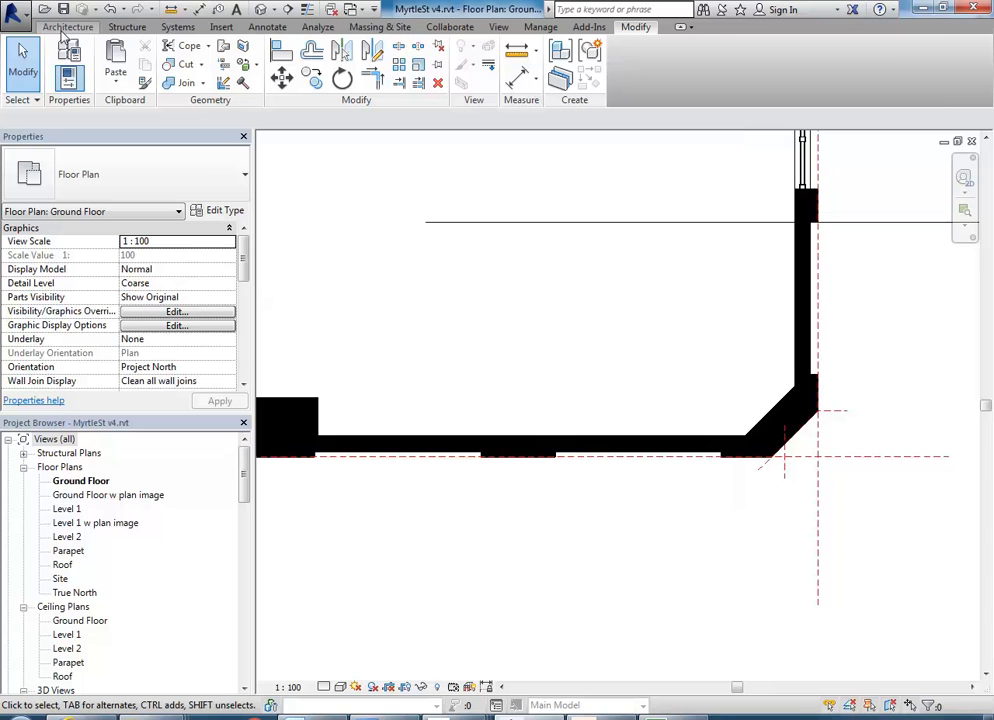
{"action": "left_click", "coordinate": [67, 26]}
{"action": "left_click", "coordinate": [134, 44]}
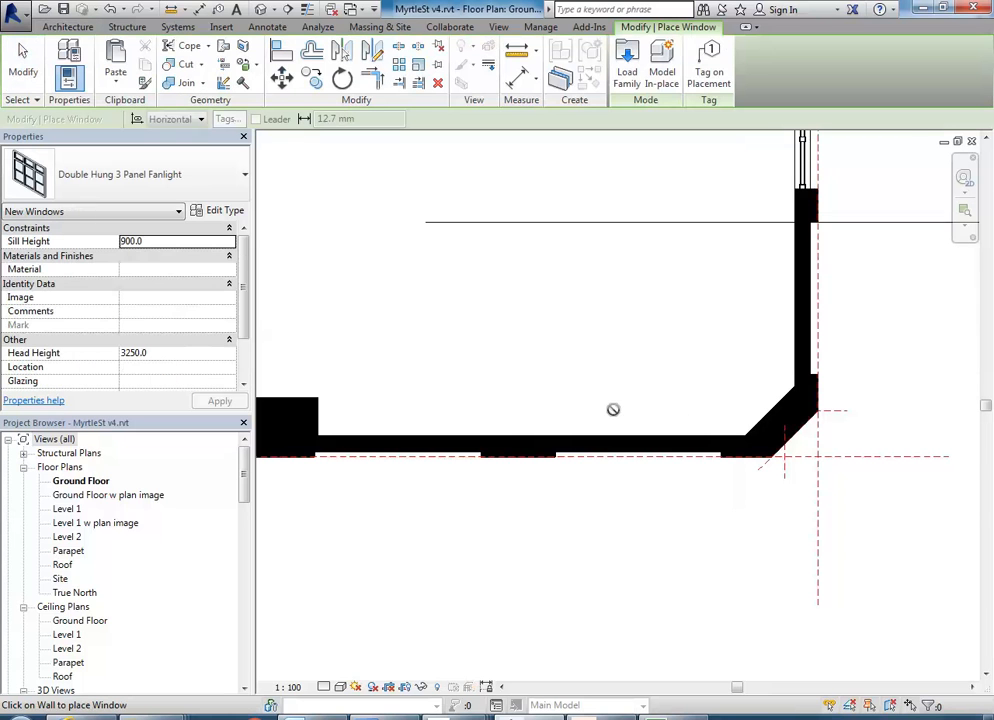
{"action": "scroll", "coordinate": [613, 409], "scroll_direction": "up", "scroll_amount": 2}
{"action": "scroll", "coordinate": [649, 477], "scroll_direction": "up", "scroll_amount": 2}
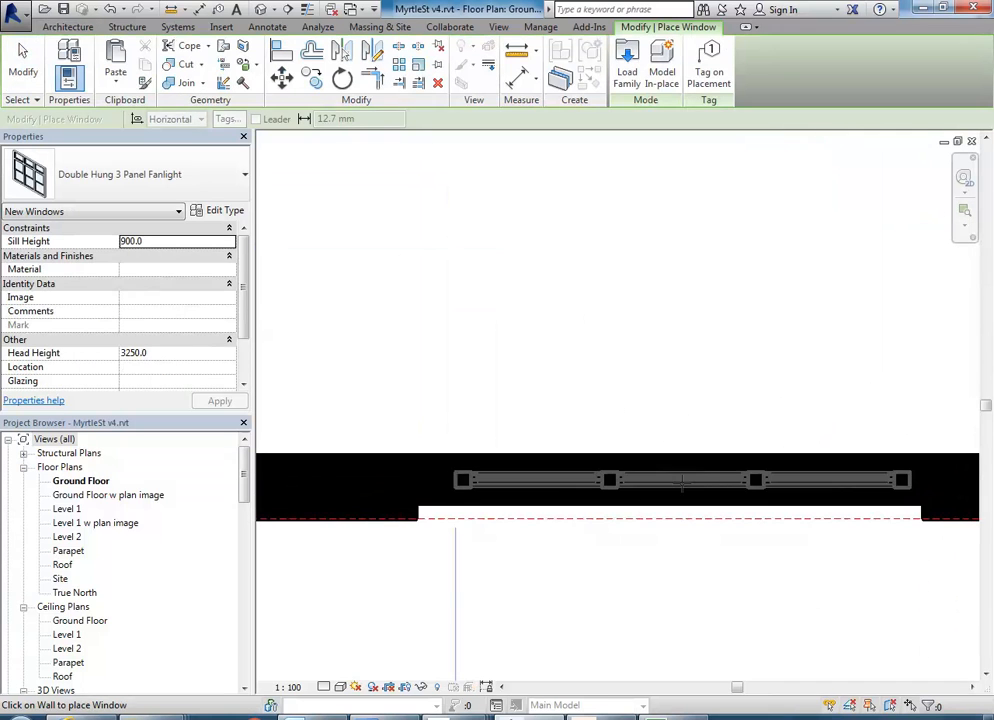
{"action": "left_click", "coordinate": [645, 472]}
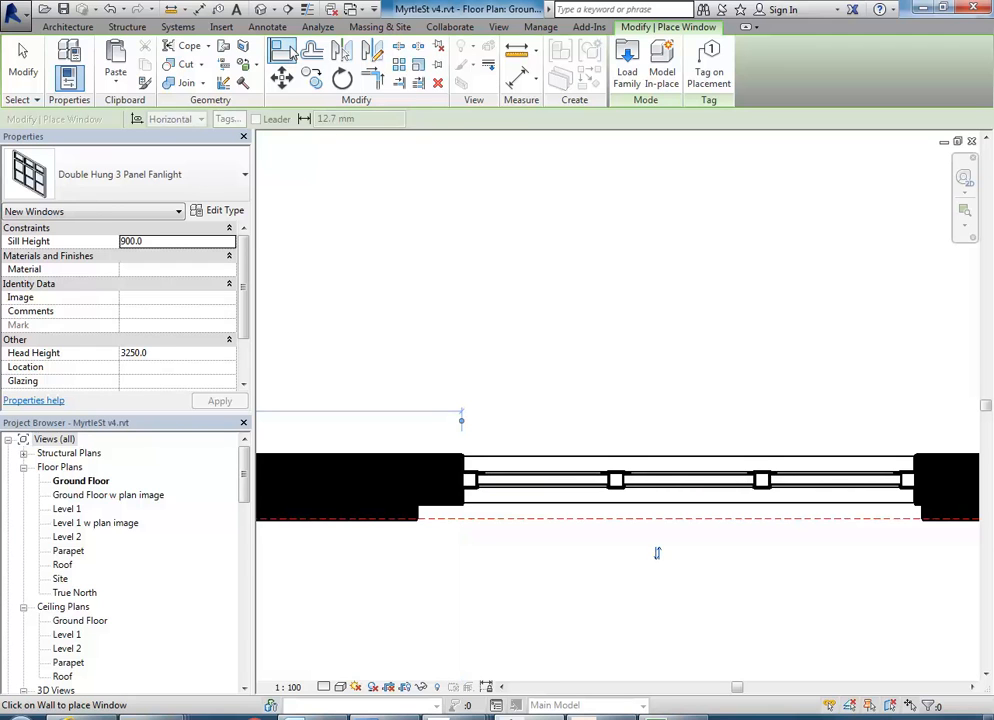
Align the east end of the south wall window with the edge of the corner pier.
{"action": "left_click", "coordinate": [283, 51]}
{"action": "scroll", "coordinate": [806, 451], "scroll_direction": "up", "scroll_amount": 1}
{"action": "middle_click_drag", "start_coordinate": [806, 451], "coordinate": [534, 367]}
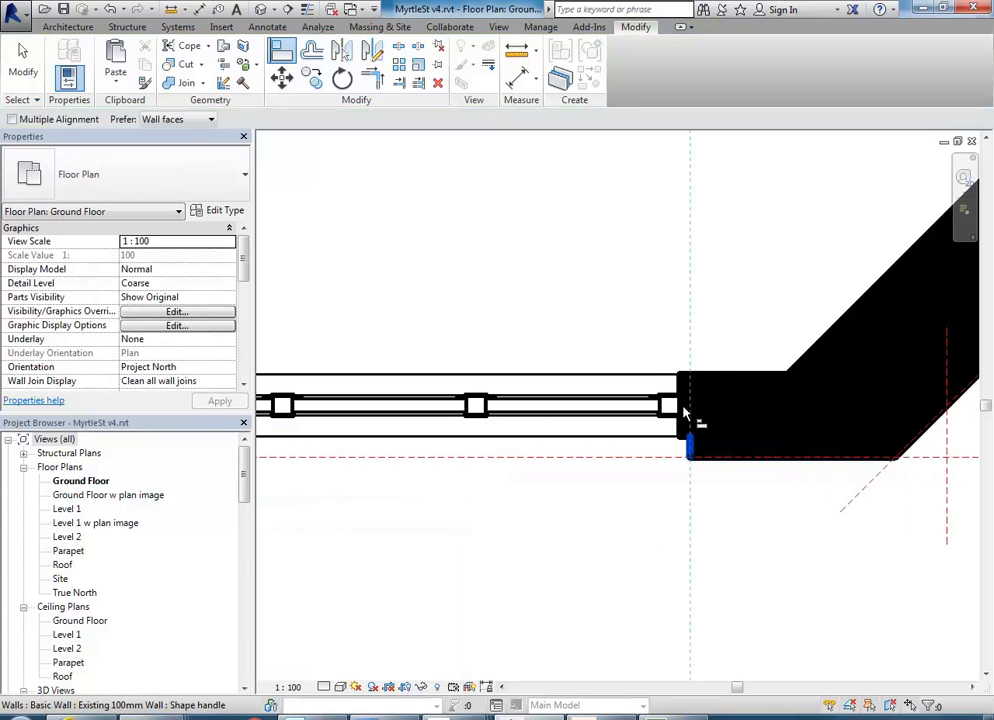
{"action": "right_click", "coordinate": [569, 324]}
{"action": "left_click", "coordinate": [619, 333]}
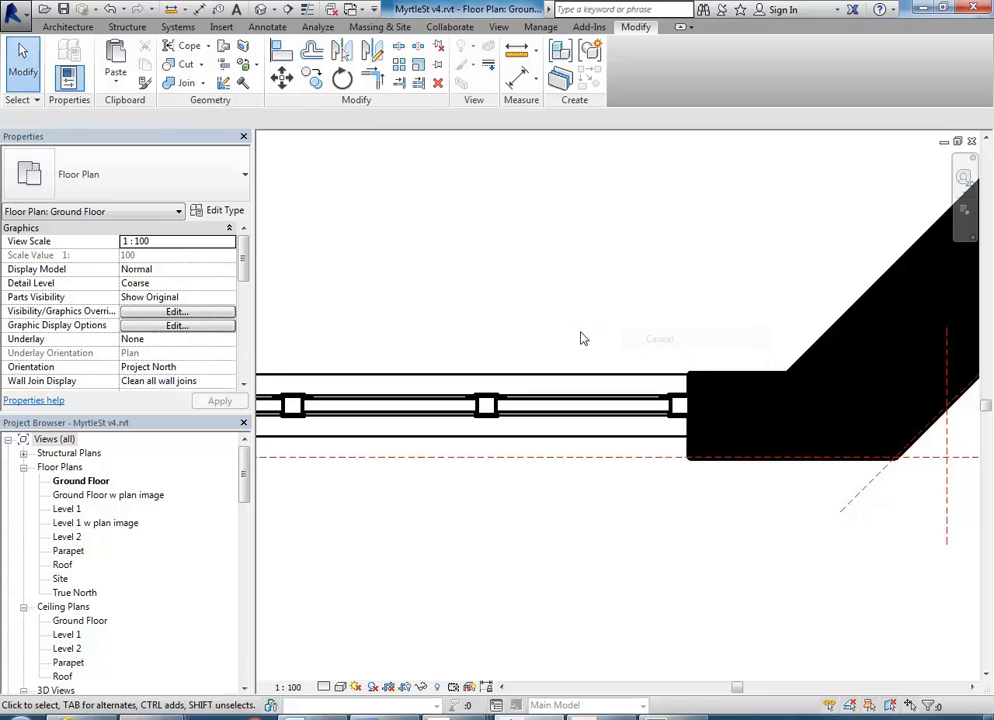
Inspect both placed windows in the {3D} view and return to the Ground Floor plan.
{"action": "scroll", "coordinate": [705, 395], "scroll_direction": "down", "scroll_amount": 2}
{"action": "scroll", "coordinate": [700, 398], "scroll_direction": "down", "scroll_amount": 1}
{"action": "middle_click_drag", "start_coordinate": [700, 398], "coordinate": [619, 435]}
{"action": "middle_click_drag", "start_coordinate": [590, 361], "coordinate": [582, 383]}
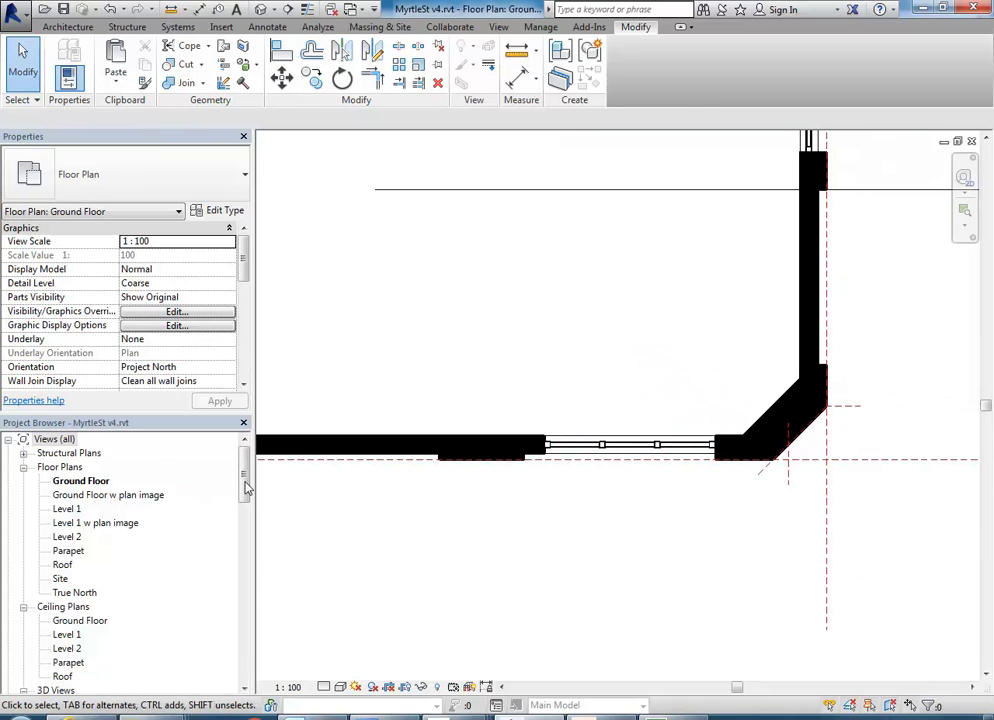
{"action": "left_click_drag", "start_coordinate": [247, 487], "coordinate": [233, 532]}
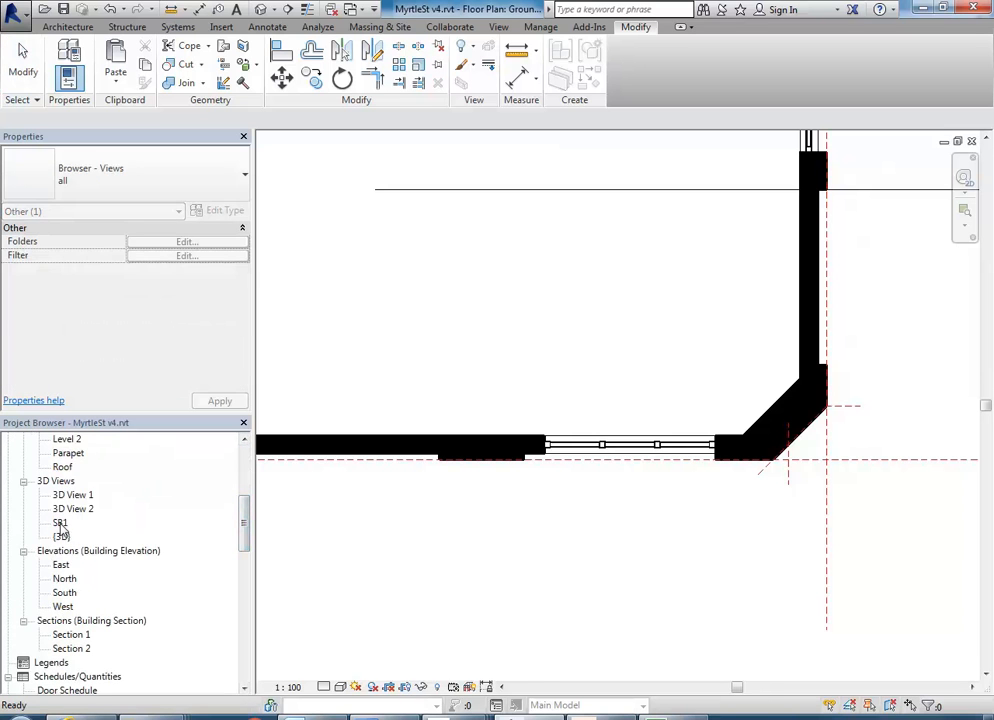
{"action": "double_click", "coordinate": [60, 522]}
{"action": "double_click", "coordinate": [61, 536]}
{"action": "scroll", "coordinate": [580, 424], "scroll_direction": "down", "scroll_amount": 4}
{"action": "scroll", "coordinate": [545, 482], "scroll_direction": "up", "scroll_amount": 3}
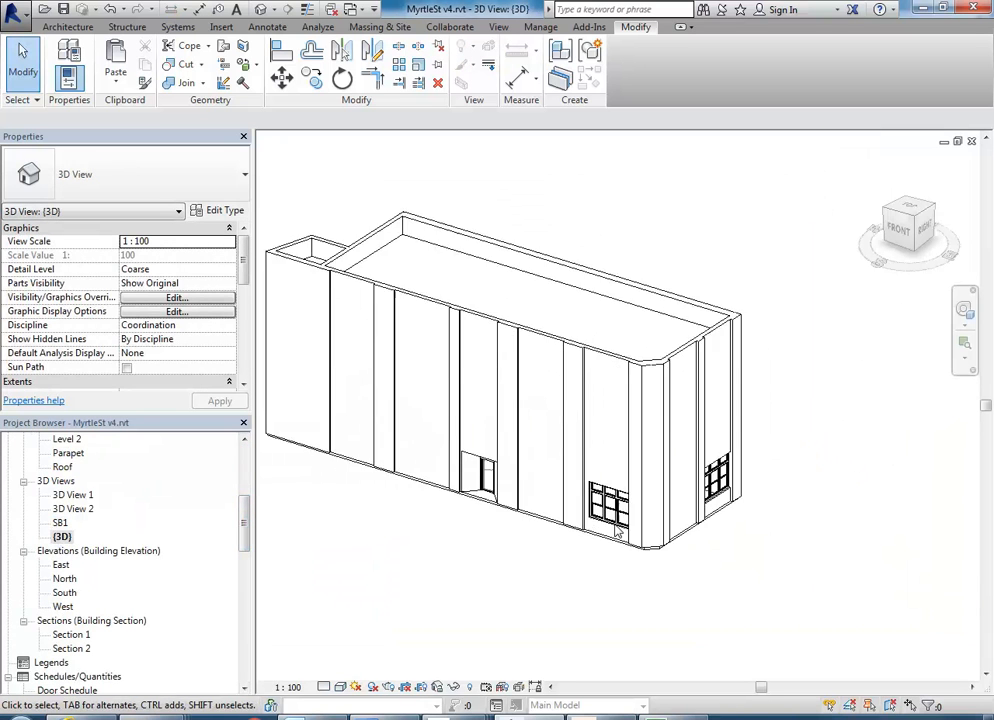
{"action": "scroll", "coordinate": [244, 560], "scroll_direction": "up", "scroll_amount": 4}
{"action": "left_click", "coordinate": [76, 455]}
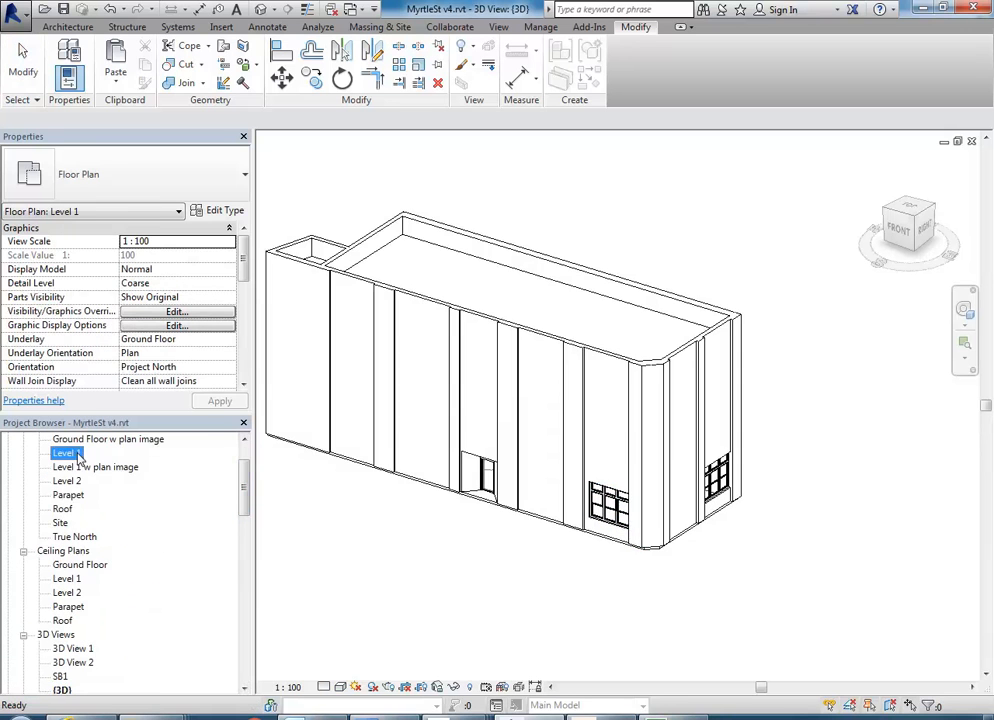
{"action": "scroll", "coordinate": [80, 457], "scroll_direction": "up", "scroll_amount": 2}
{"action": "double_click", "coordinate": [80, 480]}
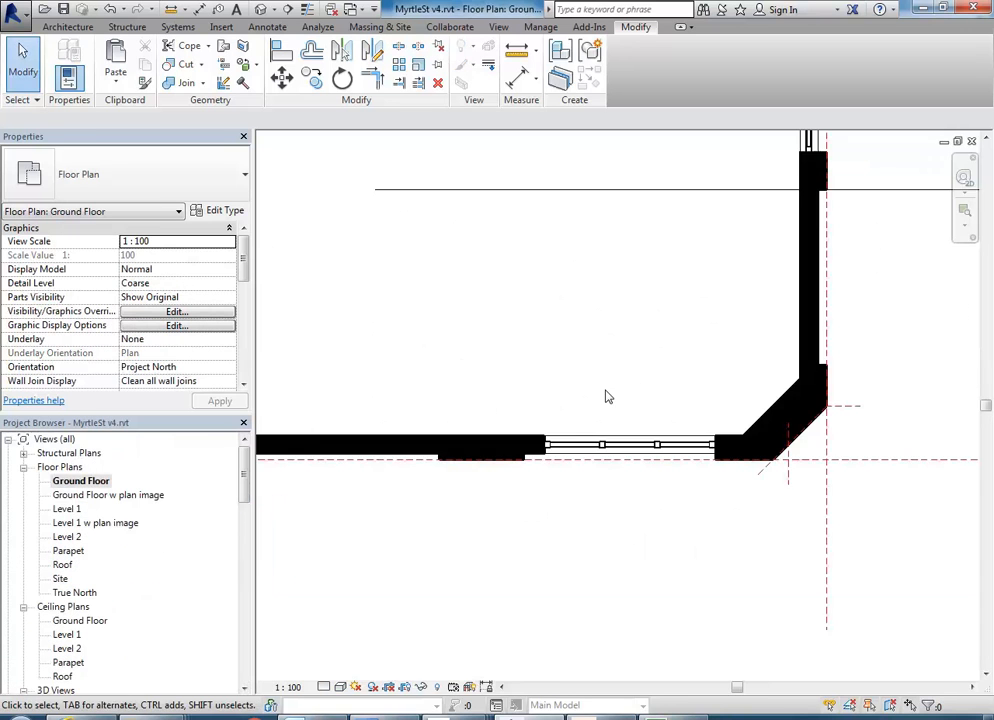
Nudge the south wall window three increments west to centre it between the two piers.
{"action": "middle_click_drag", "start_coordinate": [528, 377], "coordinate": [688, 368]}
{"action": "scroll", "coordinate": [687, 366], "scroll_direction": "down", "scroll_amount": 1}
{"action": "left_click", "coordinate": [751, 421]}
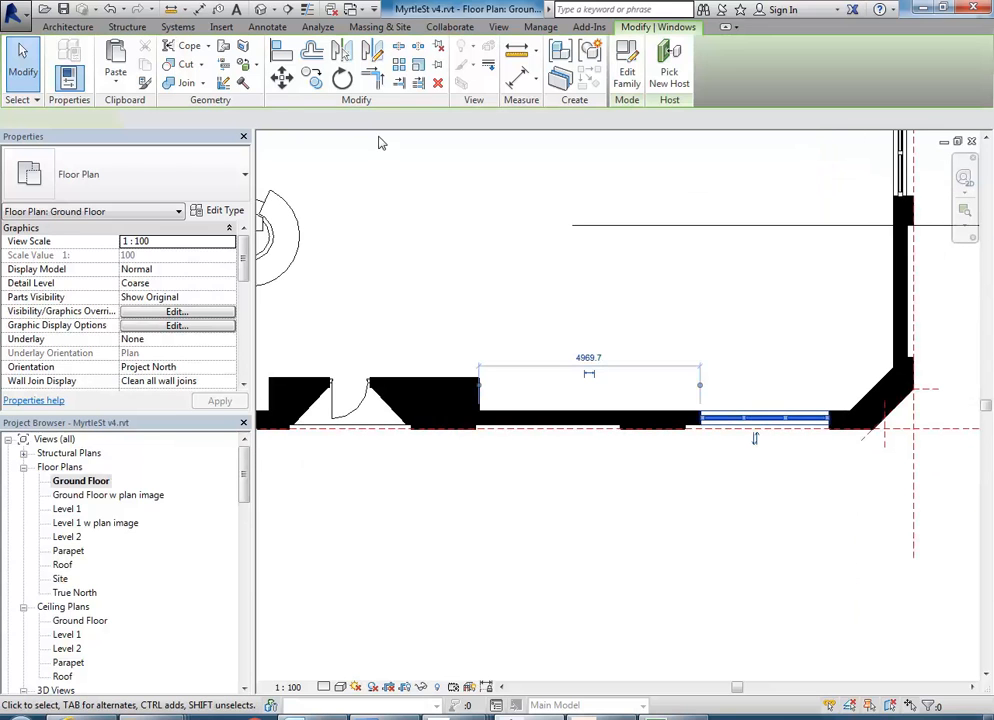
{"action": "left_click", "coordinate": [313, 79]}
{"action": "scroll", "coordinate": [790, 392], "scroll_direction": "up", "scroll_amount": 2}
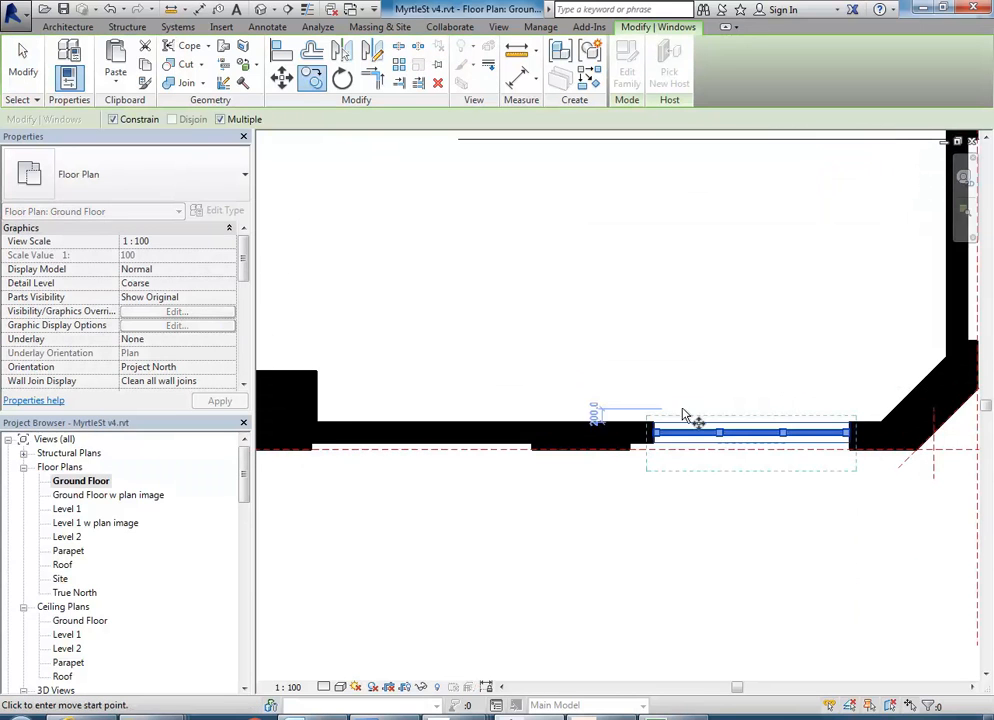
{"action": "key", "text": "Escape"}
{"action": "key", "text": "Left"}
{"action": "key", "text": "Left"}
{"action": "key", "text": "Left"}
{"action": "key", "text": "Left"}
{"action": "key", "text": "Left"}
{"action": "key", "text": "Left"}
{"action": "key", "text": "Left"}
{"action": "key", "text": "Left"}
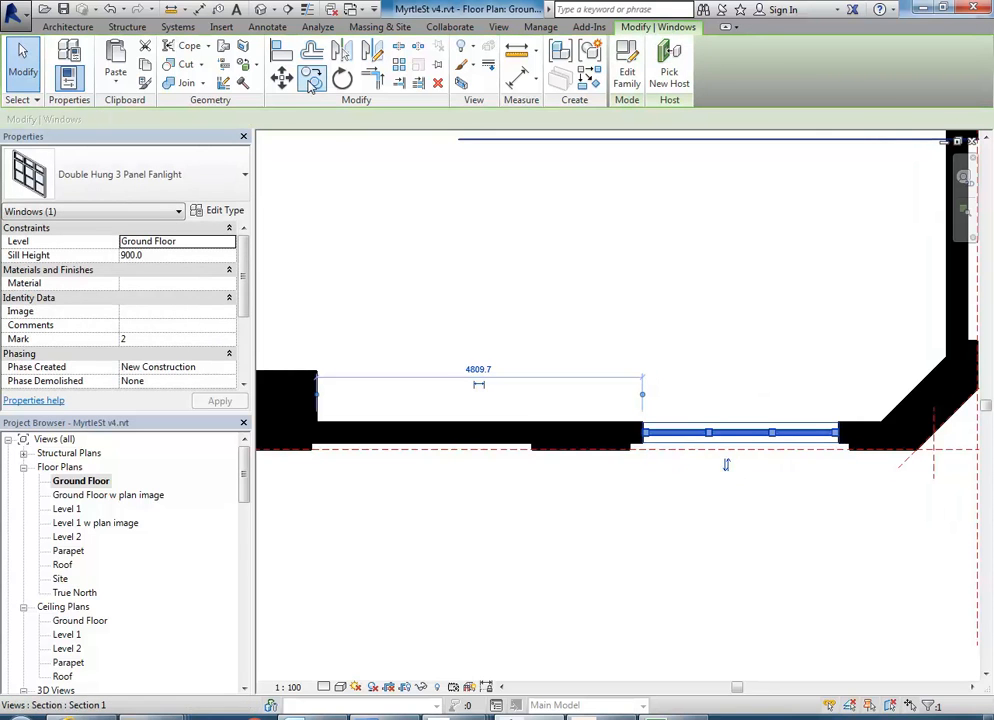
Copy the window to the next bay west and the bay just past the entrance, nudging the latter copy east within its bay.
{"action": "left_click", "coordinate": [310, 82]}
{"action": "left_click", "coordinate": [630, 451]}
{"action": "middle_click_drag", "start_coordinate": [354, 454], "coordinate": [505, 448]}
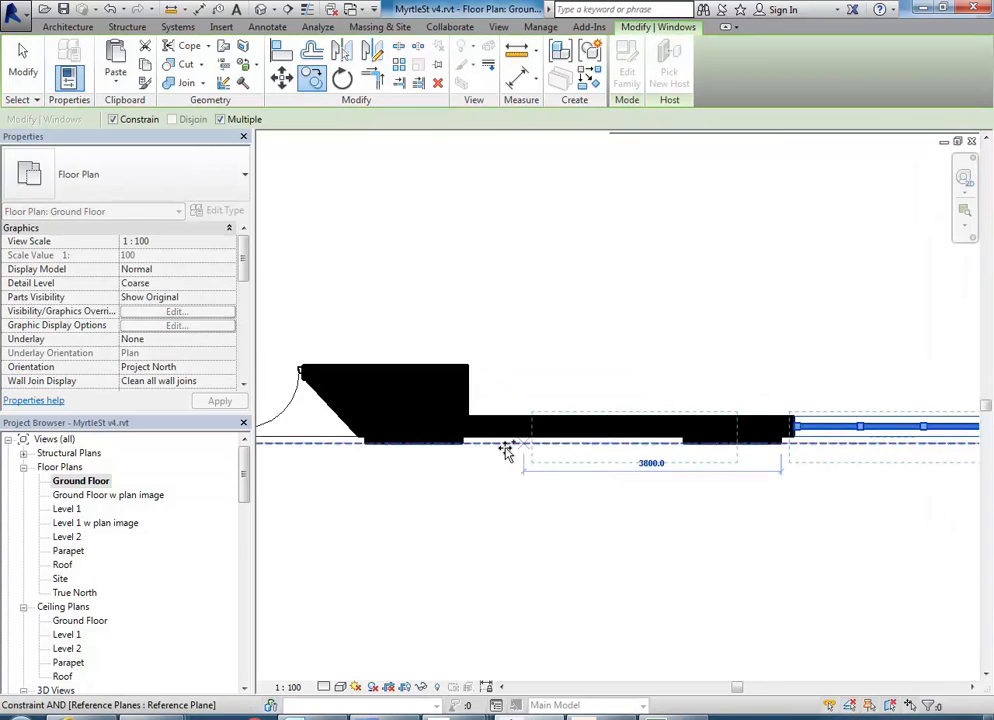
{"action": "left_click", "coordinate": [447, 451]}
{"action": "middle_click_drag", "start_coordinate": [747, 450], "coordinate": [871, 448]}
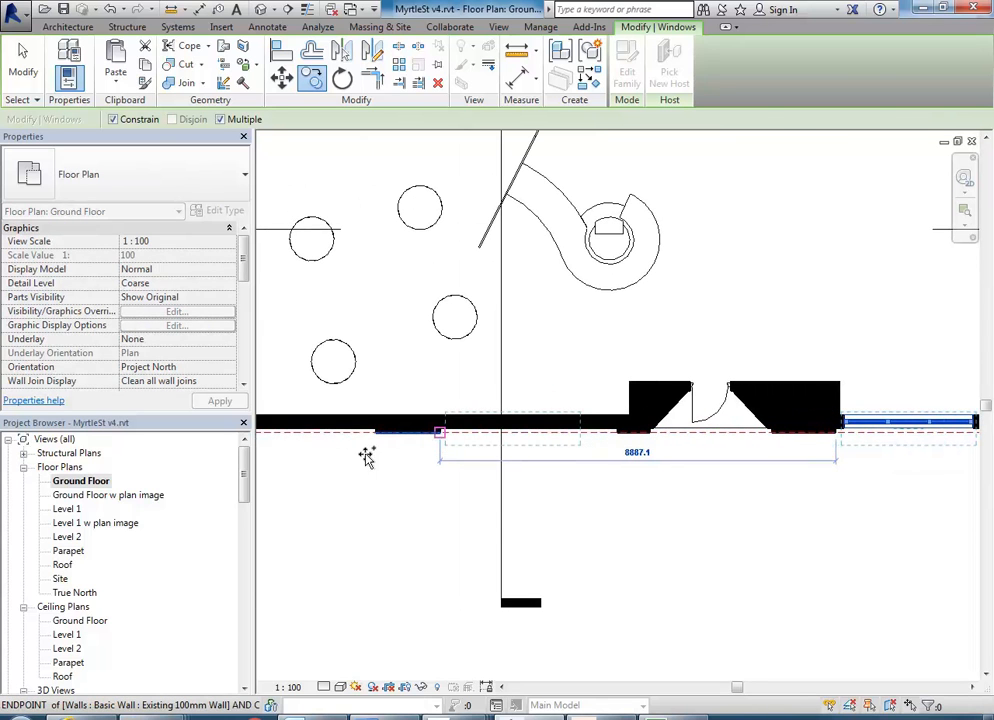
{"action": "left_click", "coordinate": [440, 432]}
{"action": "key", "text": "Escape"}
{"action": "key", "text": "Escape"}
{"action": "left_click", "coordinate": [456, 430]}
{"action": "key", "text": "Right"}
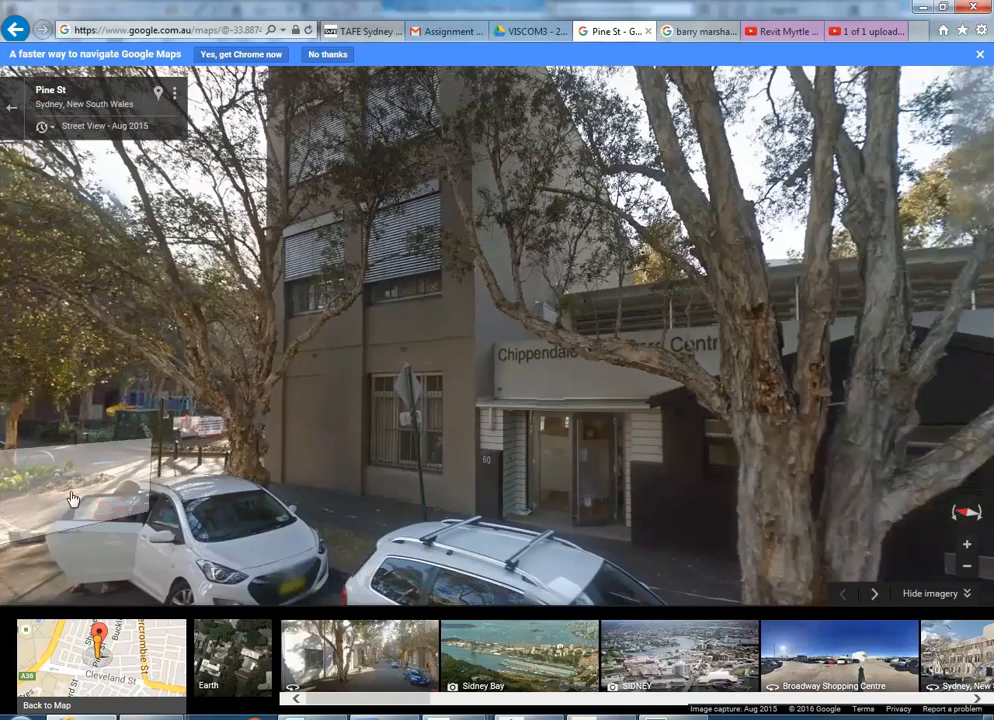
Examine the real building's ground-floor windows along Pine St in Google Street View, and return to the Revit plan.
{"action": "left_click_drag", "start_coordinate": [92, 490], "coordinate": [253, 378]}
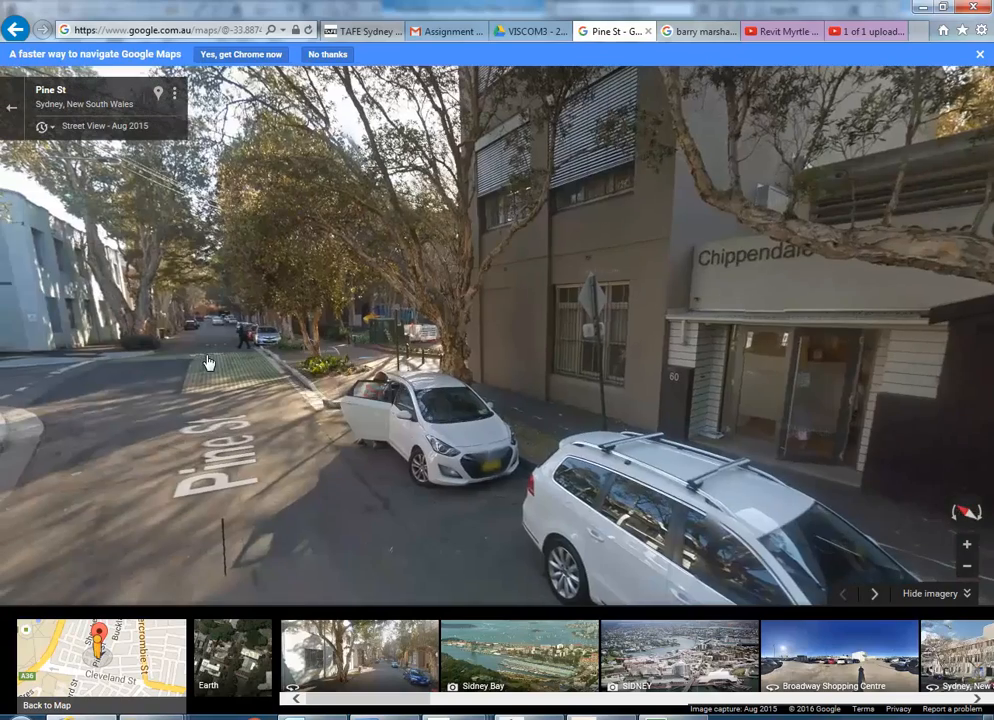
{"action": "left_click", "coordinate": [208, 363]}
{"action": "left_click_drag", "start_coordinate": [645, 350], "coordinate": [220, 419]}
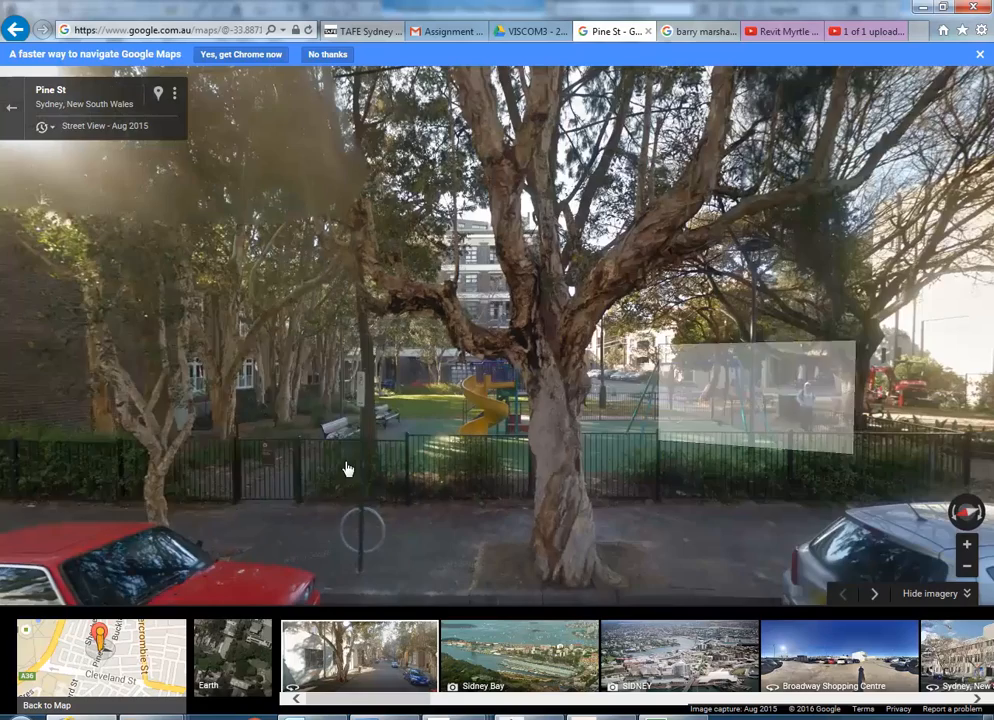
{"action": "left_click_drag", "start_coordinate": [650, 408], "coordinate": [347, 469]}
{"action": "scroll", "coordinate": [850, 421], "scroll_direction": "up", "scroll_amount": 3}
{"action": "scroll", "coordinate": [722, 437], "scroll_direction": "up", "scroll_amount": 3}
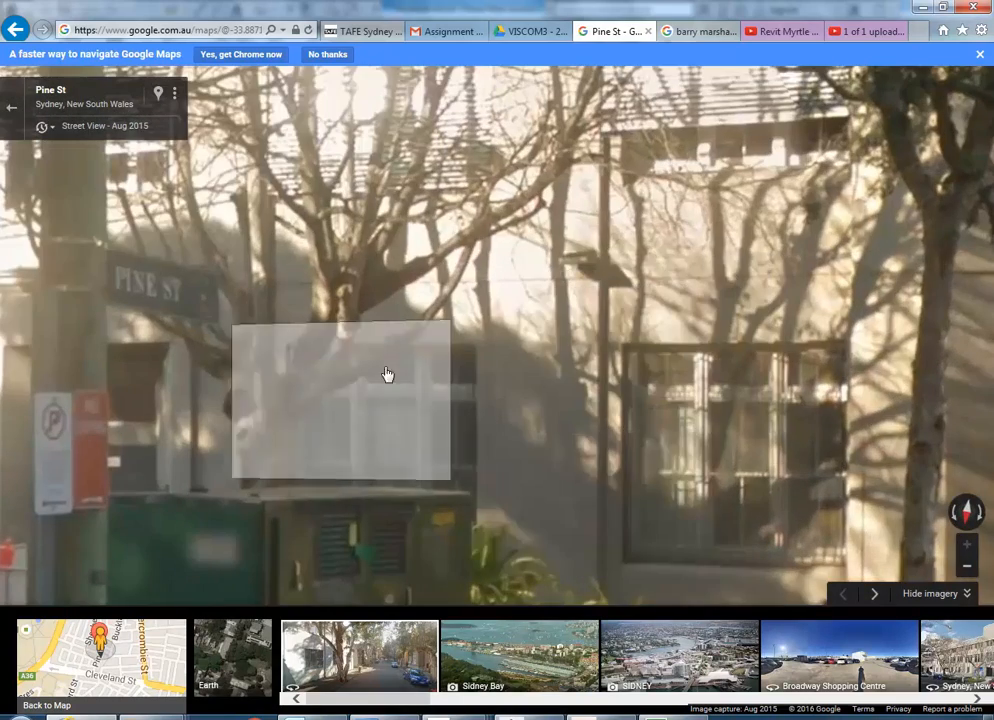
{"action": "left_click", "coordinate": [922, 7]}
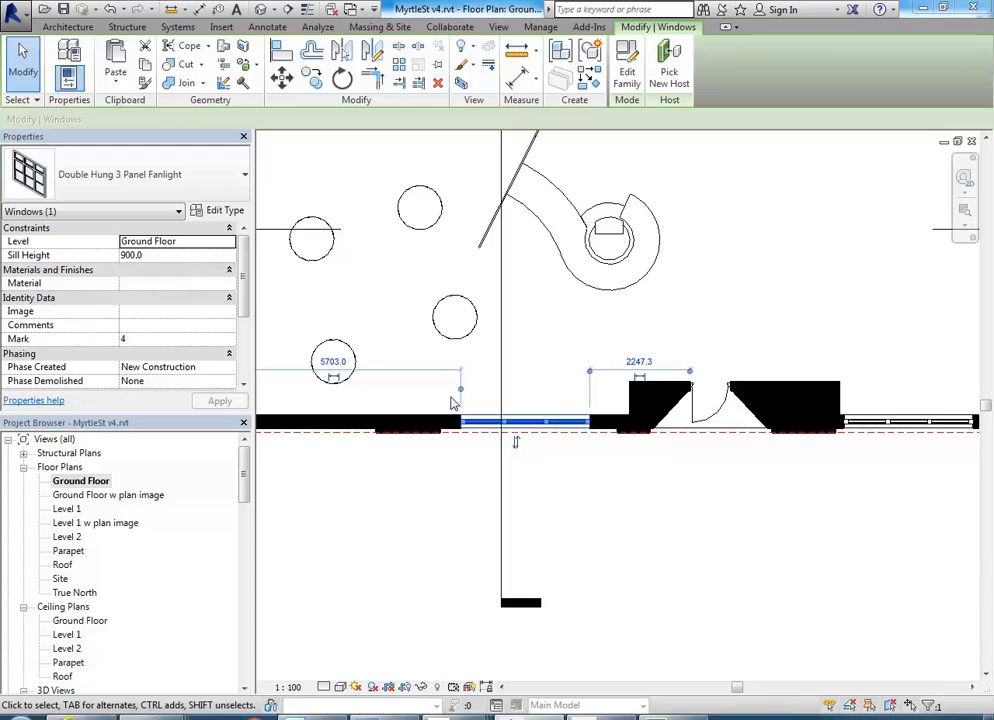
Copy the window into the westernmost bay of the south wall and nudge the copy east to centre it.
{"action": "middle_click_drag", "start_coordinate": [451, 403], "coordinate": [559, 402]}
{"action": "scroll", "coordinate": [559, 402], "scroll_direction": "down", "scroll_amount": 3}
{"action": "scroll", "coordinate": [566, 402], "scroll_direction": "up", "scroll_amount": 1}
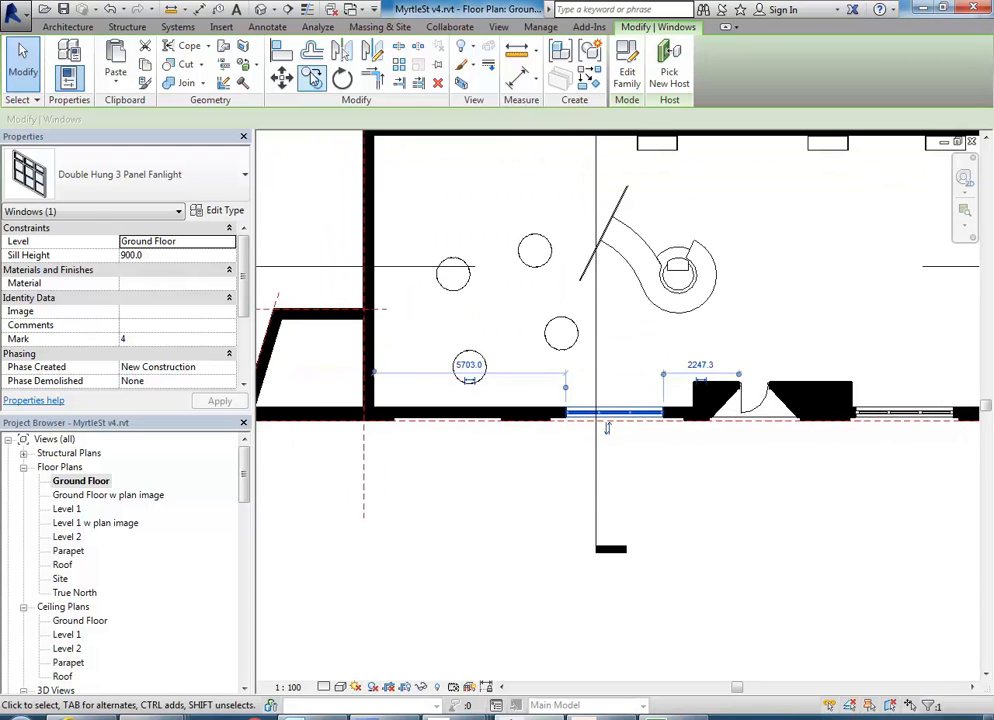
{"action": "left_click", "coordinate": [312, 77]}
{"action": "left_click", "coordinate": [633, 458]}
{"action": "left_click", "coordinate": [461, 450]}
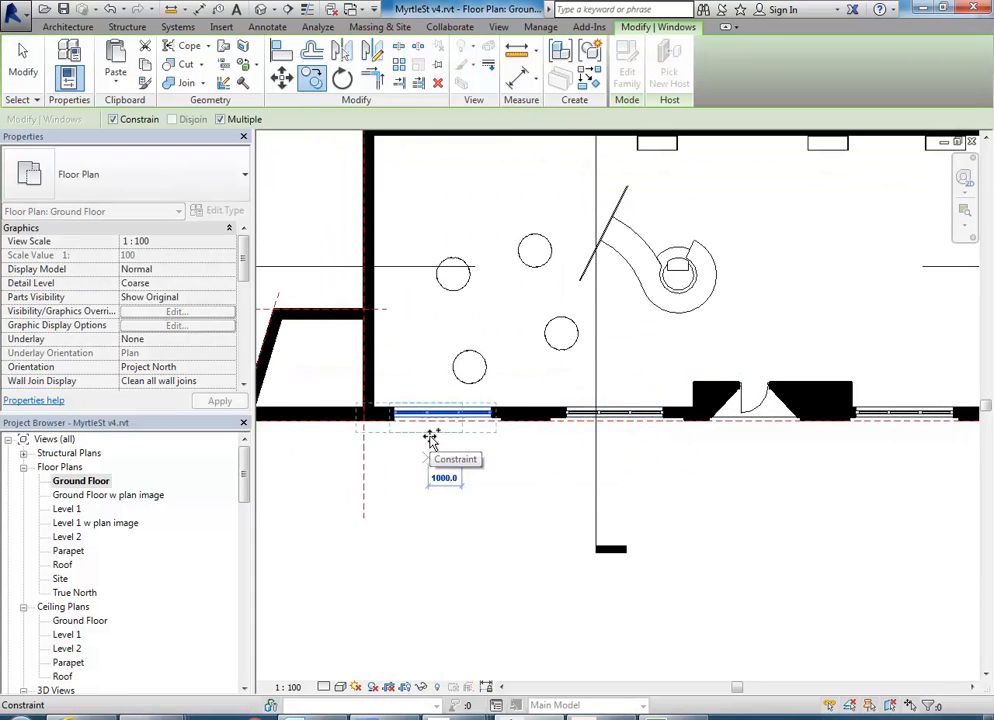
{"action": "scroll", "coordinate": [430, 440], "scroll_direction": "up", "scroll_amount": 2}
{"action": "right_click", "coordinate": [455, 422]}
{"action": "left_click", "coordinate": [476, 432]}
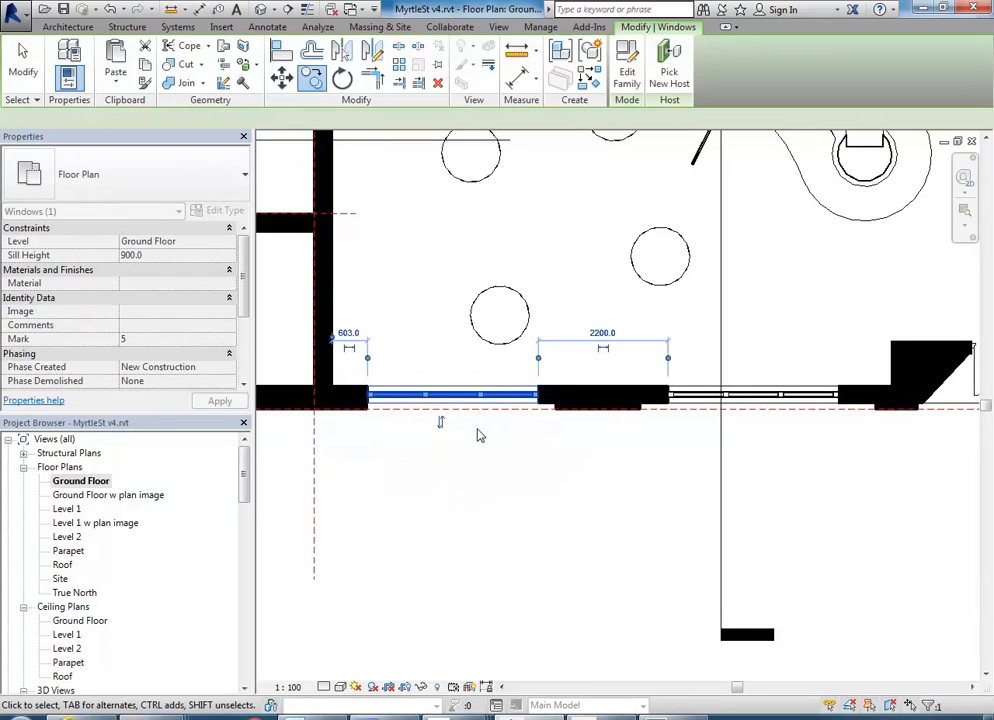
{"action": "key", "text": "Right"}
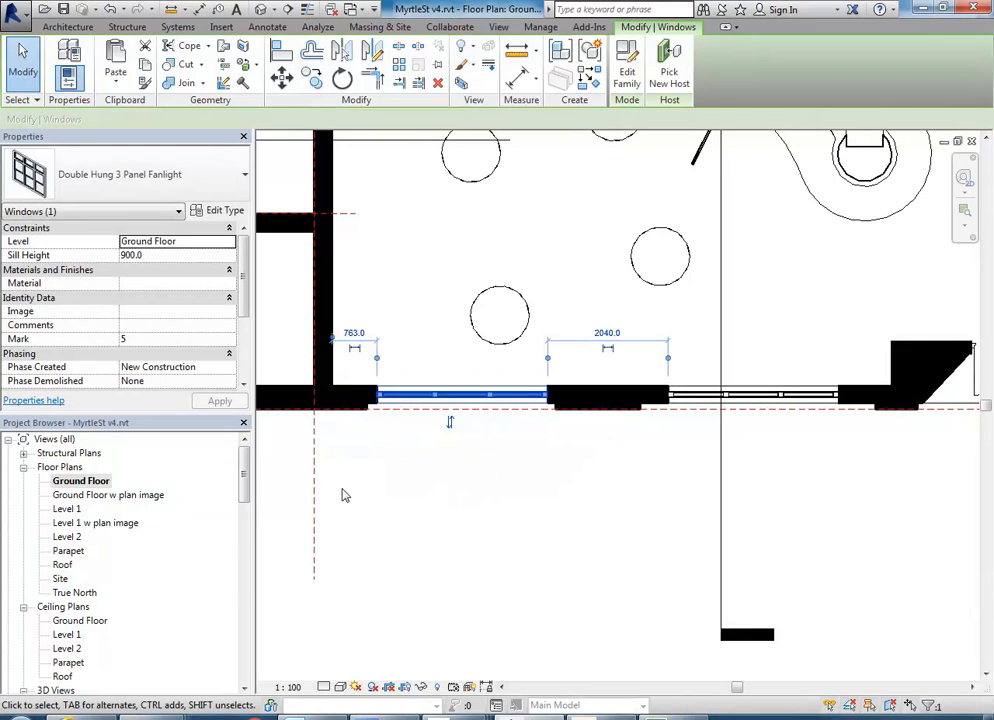
Select all five ground-floor windows, four along the south wall and one in the east wall.
{"action": "scroll", "coordinate": [433, 459], "scroll_direction": "down", "scroll_amount": 3}
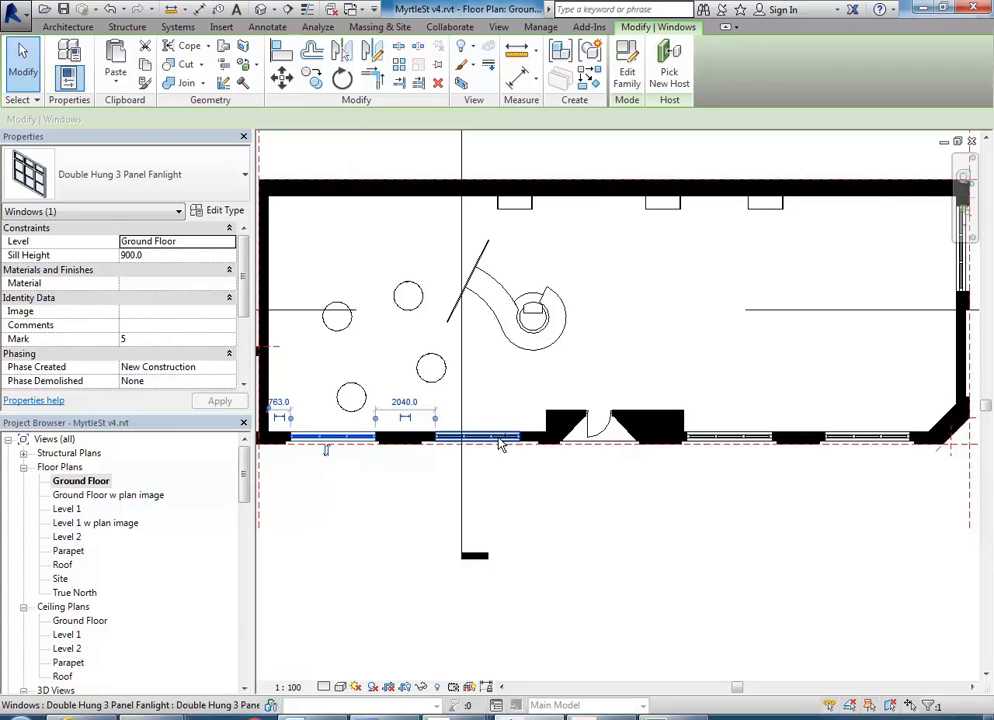
{"action": "left_click", "coordinate": [500, 442], "text": "ctrl"}
{"action": "left_click", "coordinate": [759, 438], "text": "ctrl"}
{"action": "left_click", "coordinate": [858, 438], "text": "ctrl"}
{"action": "middle_click_drag", "start_coordinate": [847, 370], "coordinate": [702, 417]}
{"action": "left_click", "coordinate": [831, 303], "text": "ctrl"}
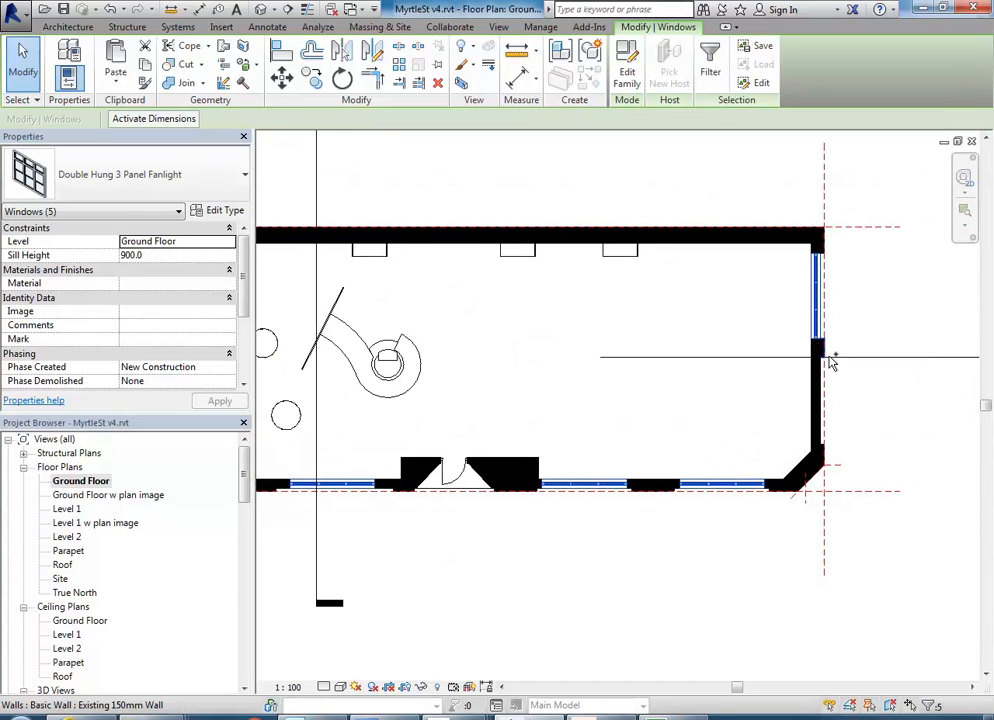
Copy the five selected windows to the clipboard and paste them aligned to Level 1 and Level 2.
{"action": "left_click", "coordinate": [145, 65]}
{"action": "left_click", "coordinate": [113, 84]}
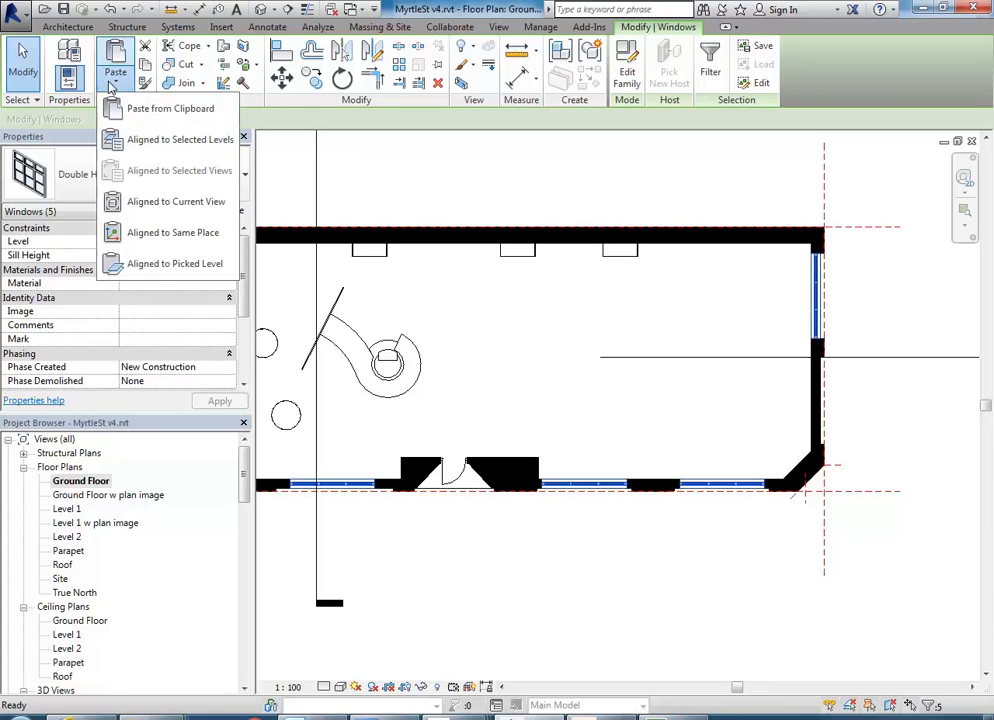
{"action": "left_click", "coordinate": [157, 142]}
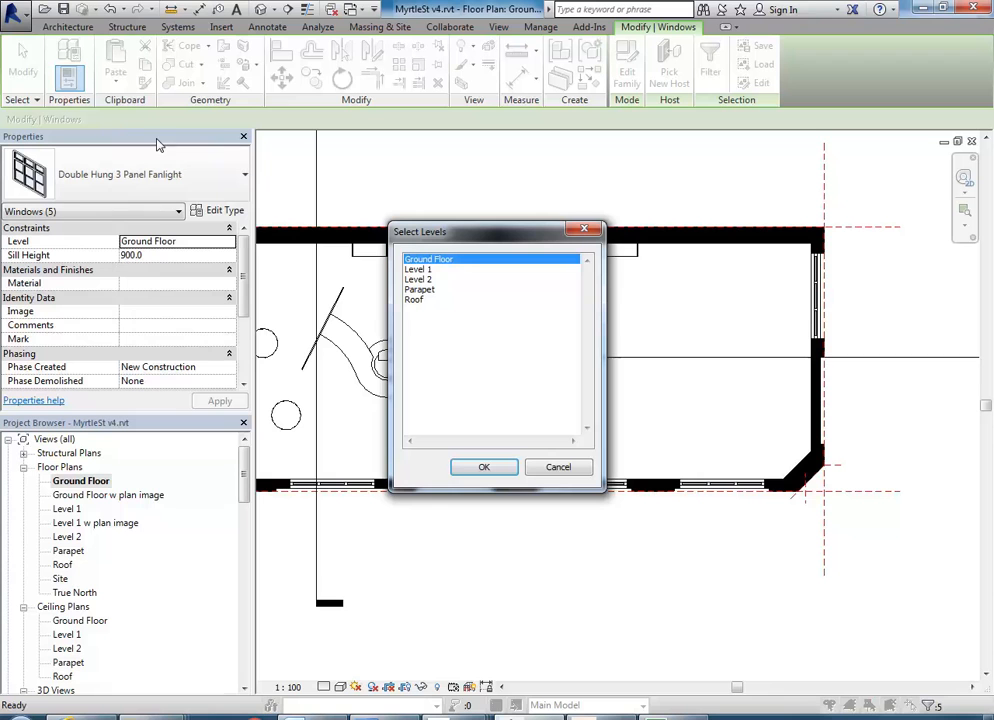
{"action": "left_click", "coordinate": [428, 270]}
{"action": "left_click", "coordinate": [479, 467]}
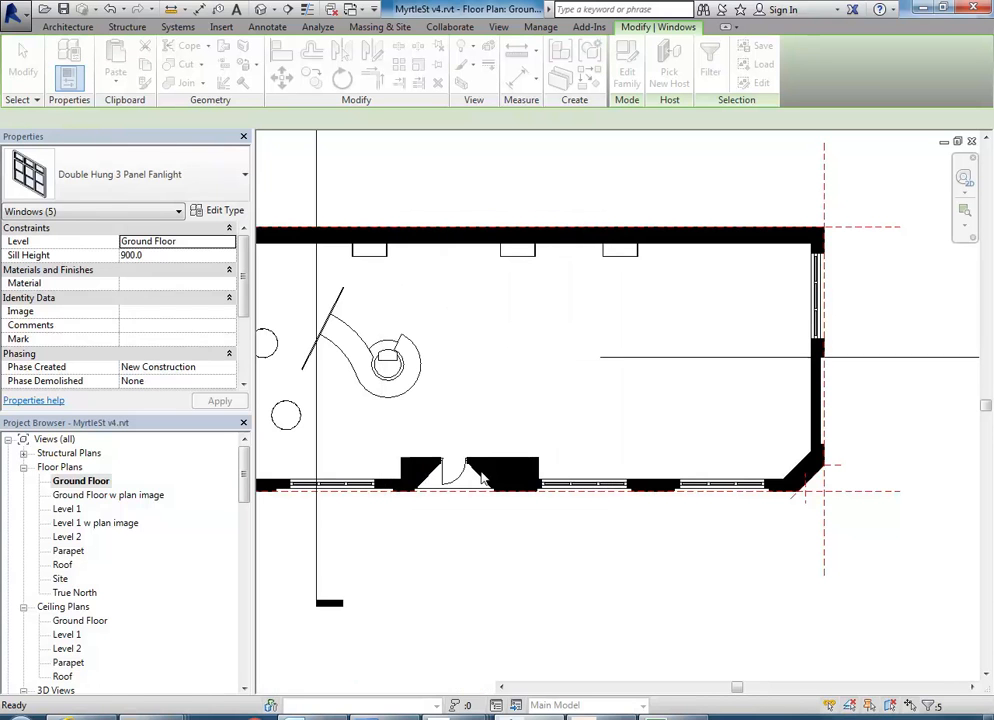
Check the pasted windows in the 3D view and compare the facade with the real building in Google Street View, returning to Revit.
{"action": "left_click", "coordinate": [259, 9]}
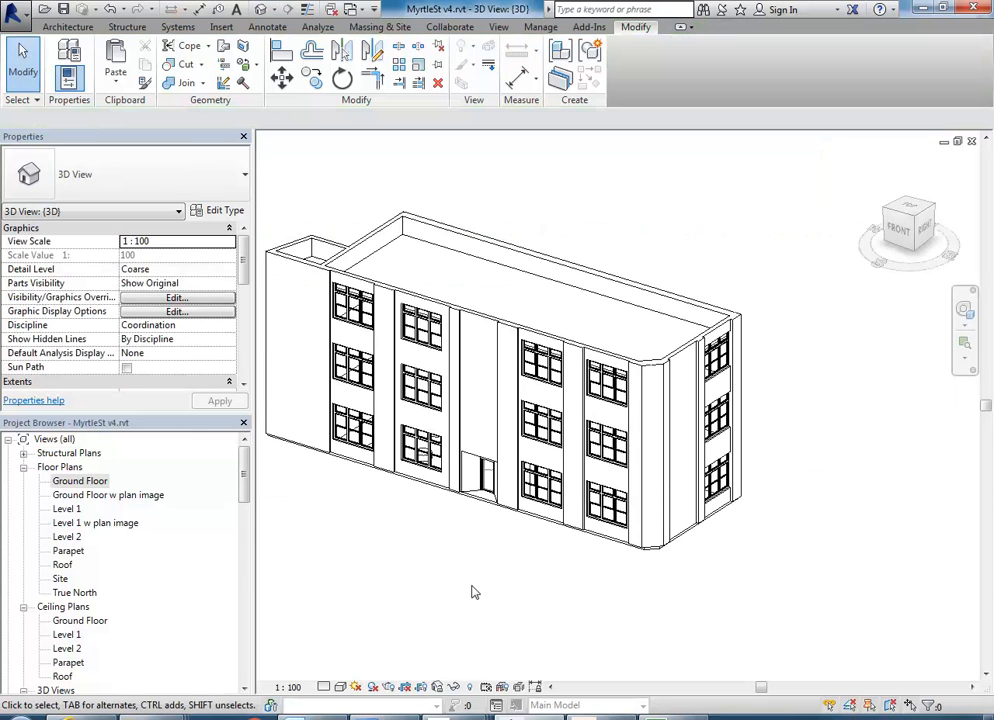
{"action": "middle_click_drag", "start_coordinate": [510, 539], "coordinate": [527, 516], "text": "shift"}
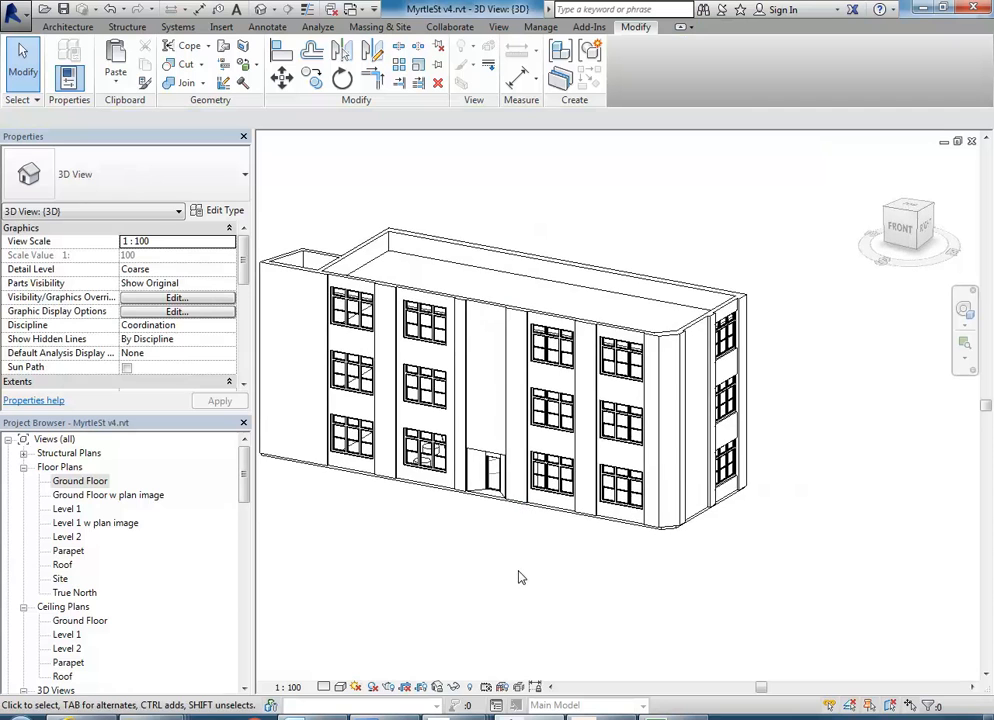
{"action": "middle_click_drag", "start_coordinate": [518, 577], "coordinate": [555, 599], "text": "shift"}
{"action": "scroll", "coordinate": [397, 271], "scroll_direction": "up", "scroll_amount": 3}
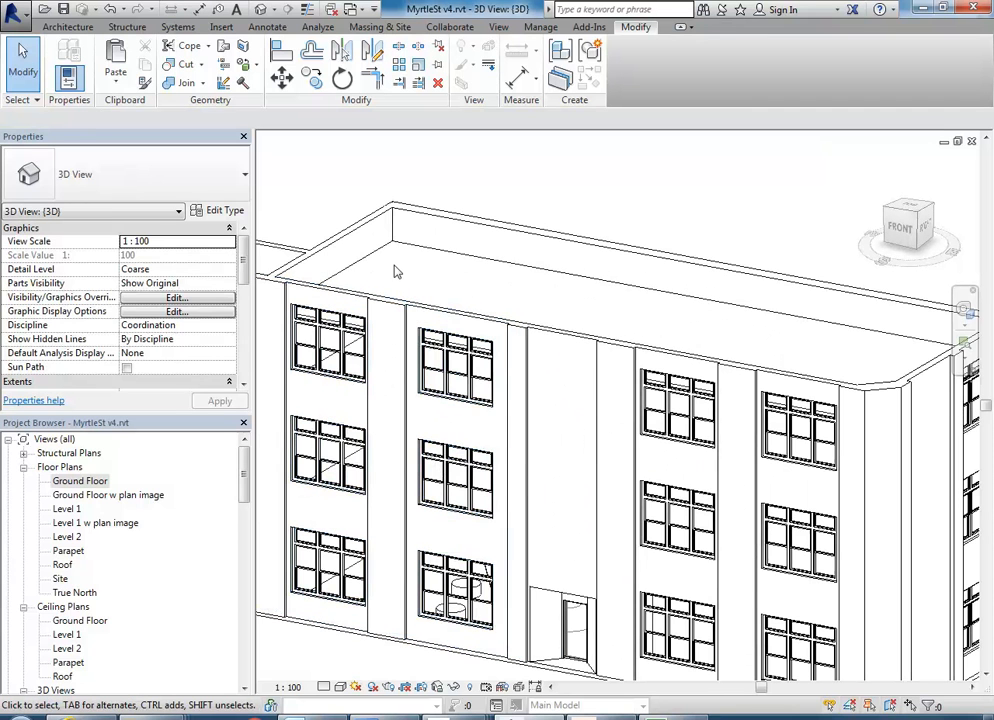
{"action": "scroll", "coordinate": [397, 271], "scroll_direction": "down", "scroll_amount": 4}
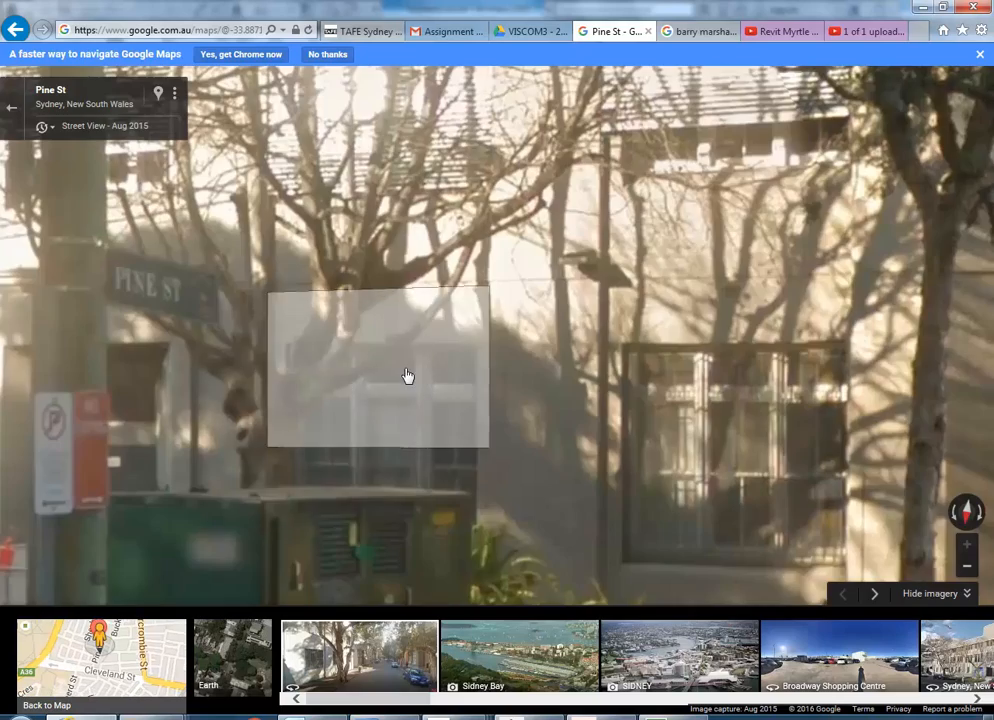
{"action": "left_click", "coordinate": [407, 375]}
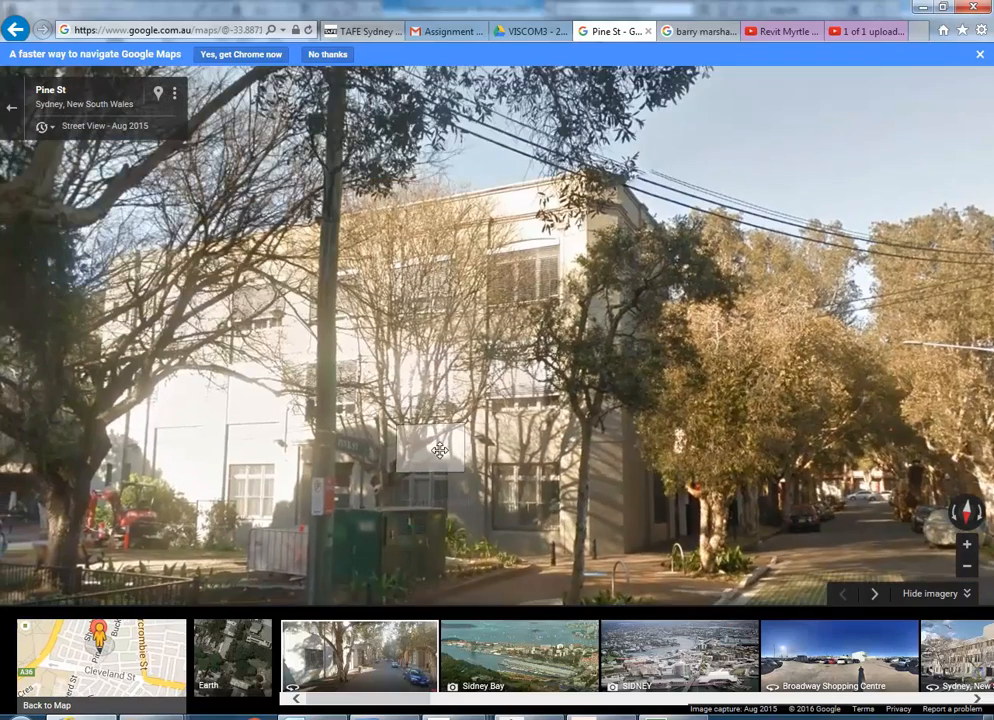
{"action": "left_click", "coordinate": [921, 8]}
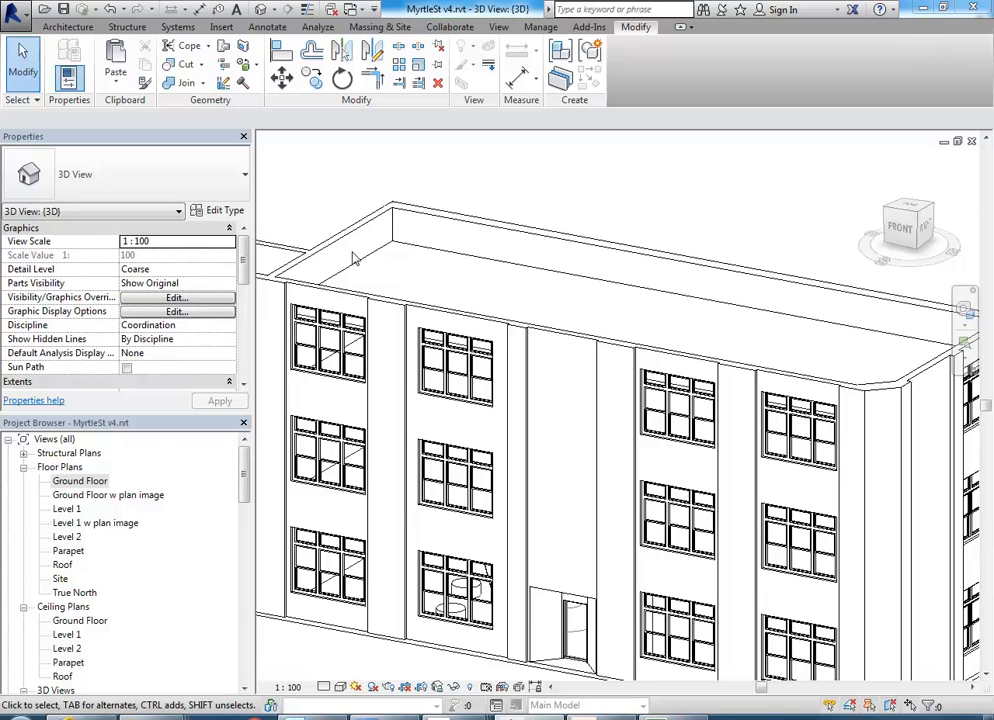
Open the south elevation and switch its display to shaded, with the level heads in view.
{"action": "left_click", "coordinate": [67, 634]}
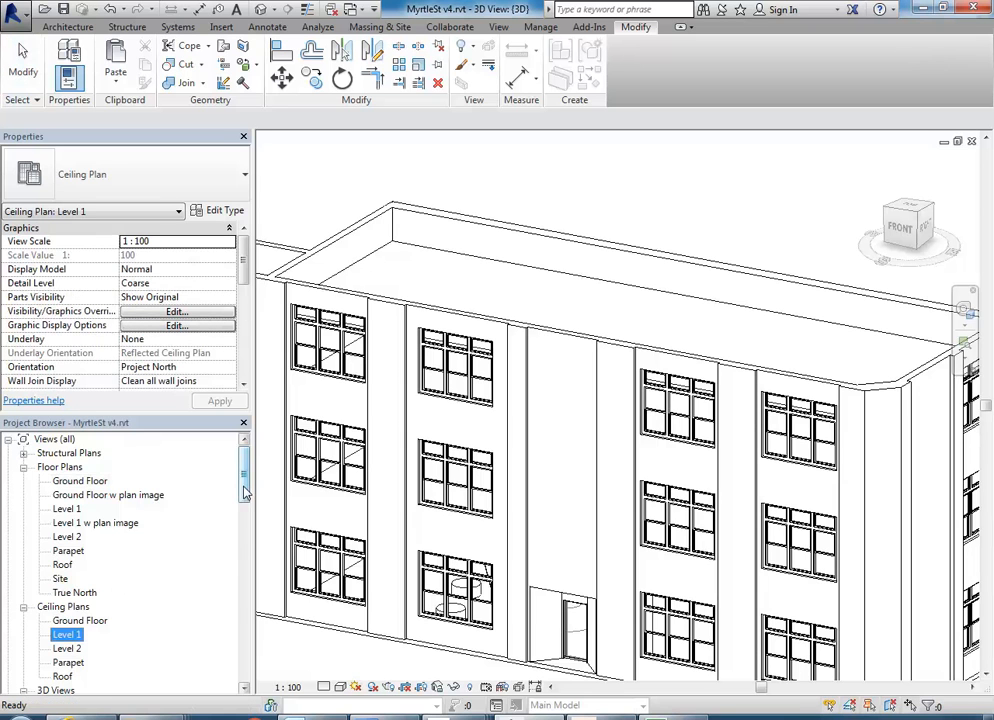
{"action": "left_click_drag", "start_coordinate": [245, 492], "coordinate": [205, 556]}
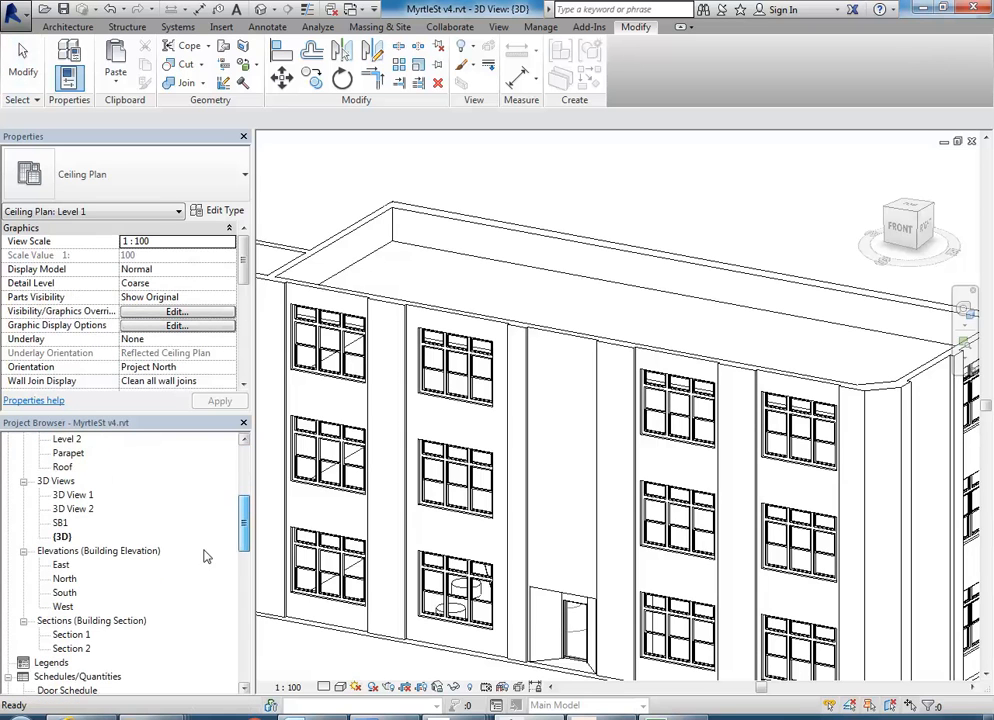
{"action": "double_click", "coordinate": [63, 593]}
{"action": "middle_click_drag", "start_coordinate": [748, 383], "coordinate": [557, 494]}
{"action": "scroll", "coordinate": [557, 478], "scroll_direction": "down", "scroll_amount": 3}
{"action": "middle_click_drag", "start_coordinate": [675, 445], "coordinate": [586, 484]}
{"action": "key", "text": "s"}
{"action": "key", "text": "d"}
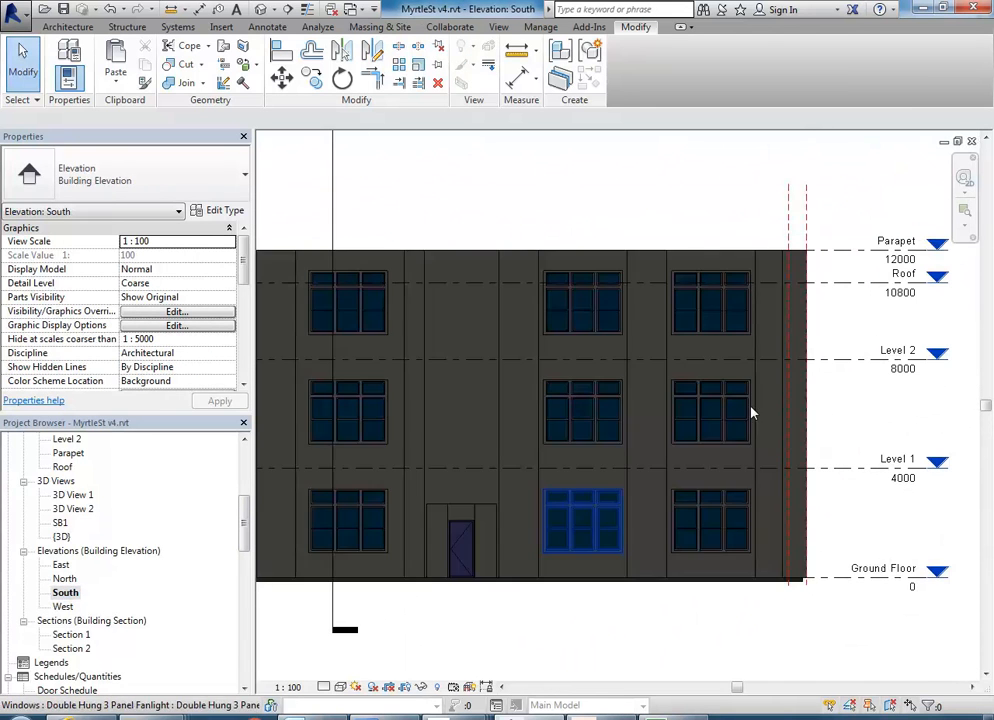
{"action": "middle_click_drag", "start_coordinate": [752, 413], "coordinate": [586, 485]}
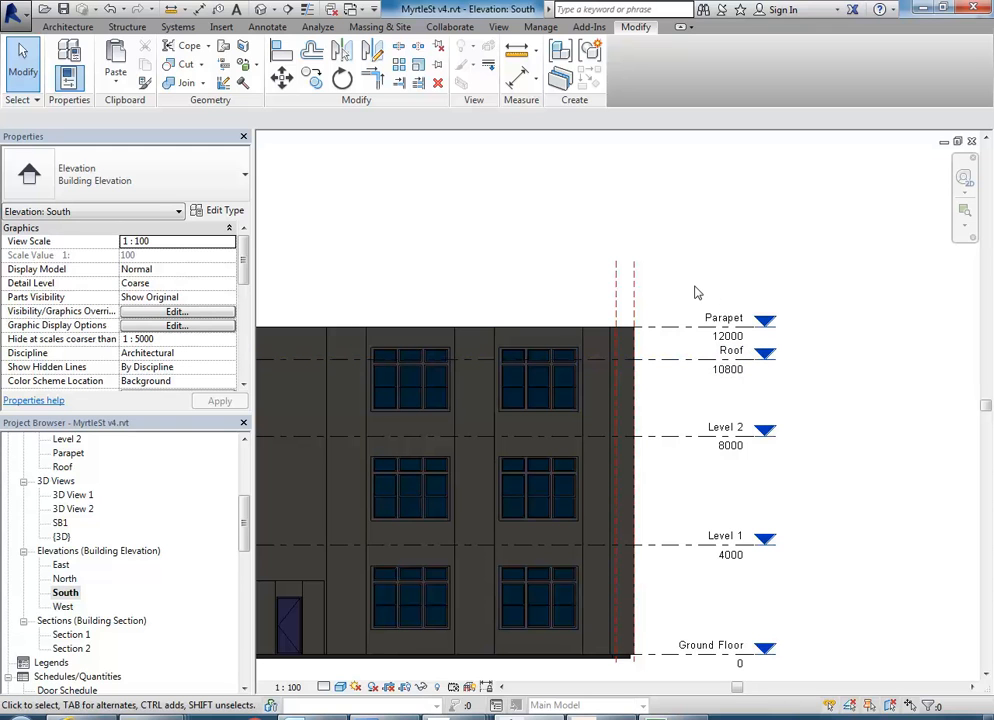
Raise the Roof level to 11600 and the Parapet level to 12800 together.
{"action": "left_click_drag", "start_coordinate": [687, 278], "coordinate": [658, 393]}
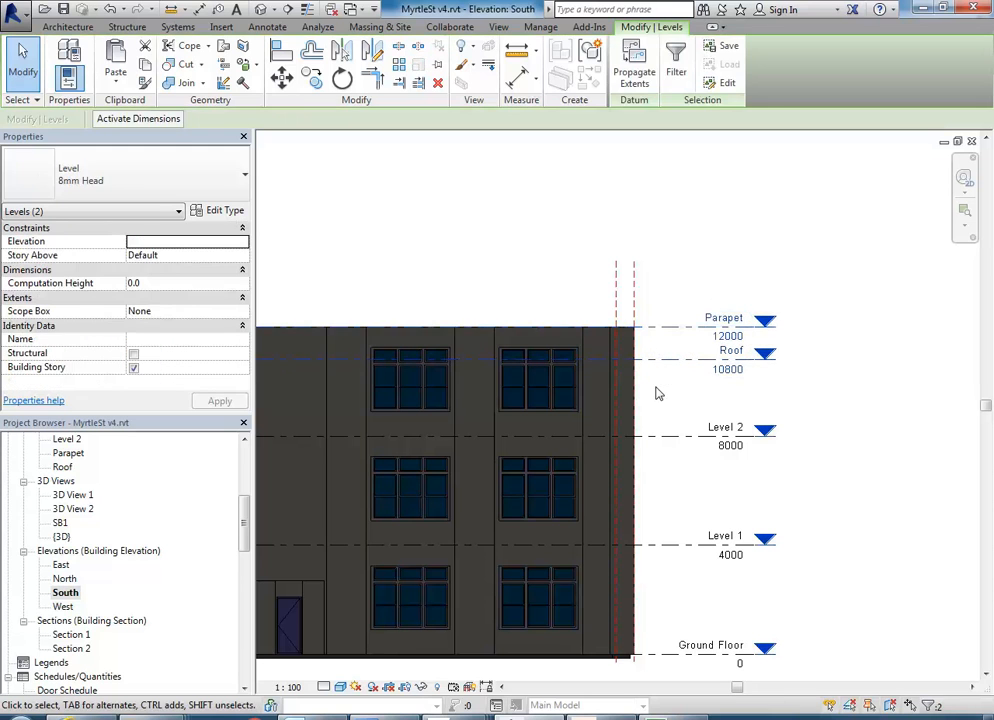
{"action": "key", "text": "shift+Up"}
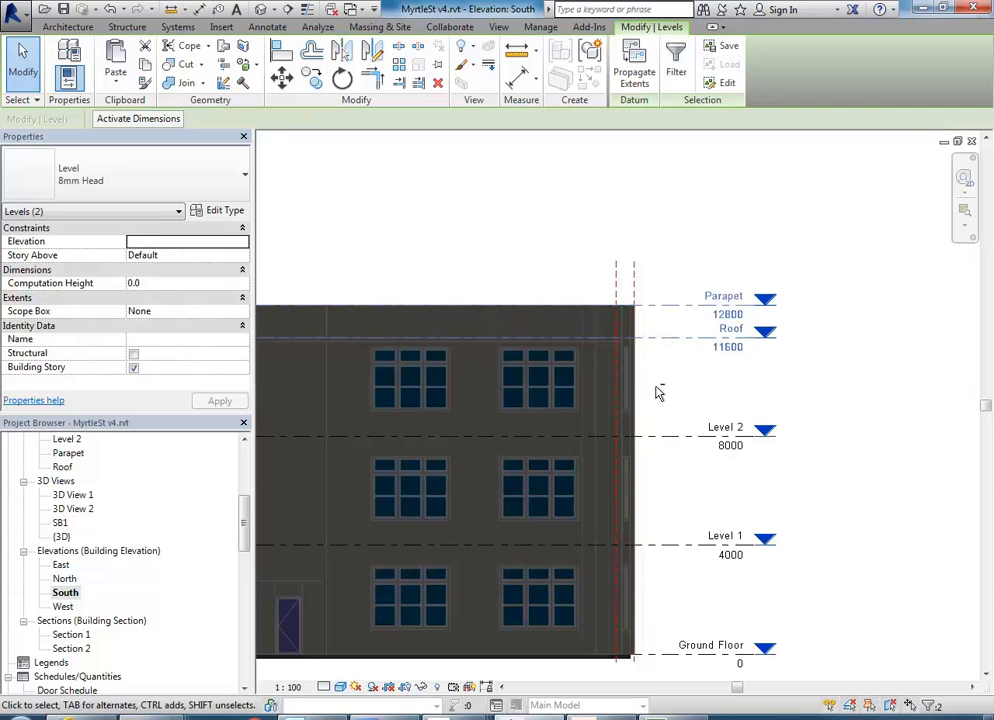
{"action": "left_click", "coordinate": [437, 222]}
{"action": "scroll", "coordinate": [525, 250], "scroll_direction": "down", "scroll_amount": 1}
{"action": "middle_click_drag", "start_coordinate": [562, 262], "coordinate": [742, 276]}
Inspect the building in the 3D view, select the Level 1 window in the east wall, and open the Level 1 floor plan.
{"action": "double_click", "coordinate": [62, 537]}
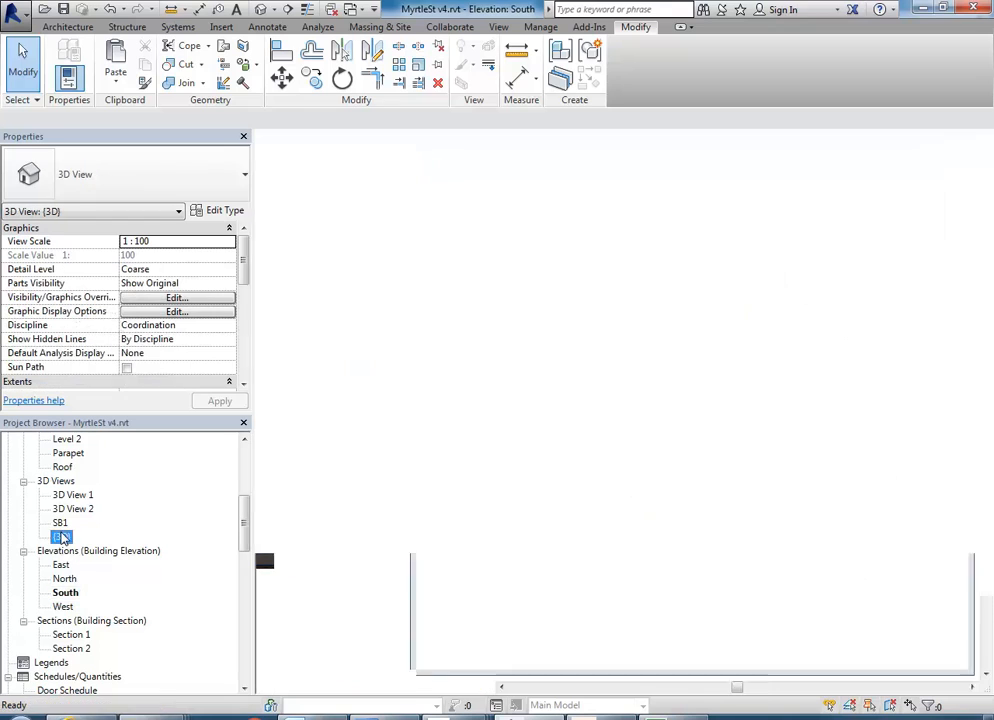
{"action": "middle_click_drag", "start_coordinate": [620, 591], "coordinate": [612, 628], "text": "shift"}
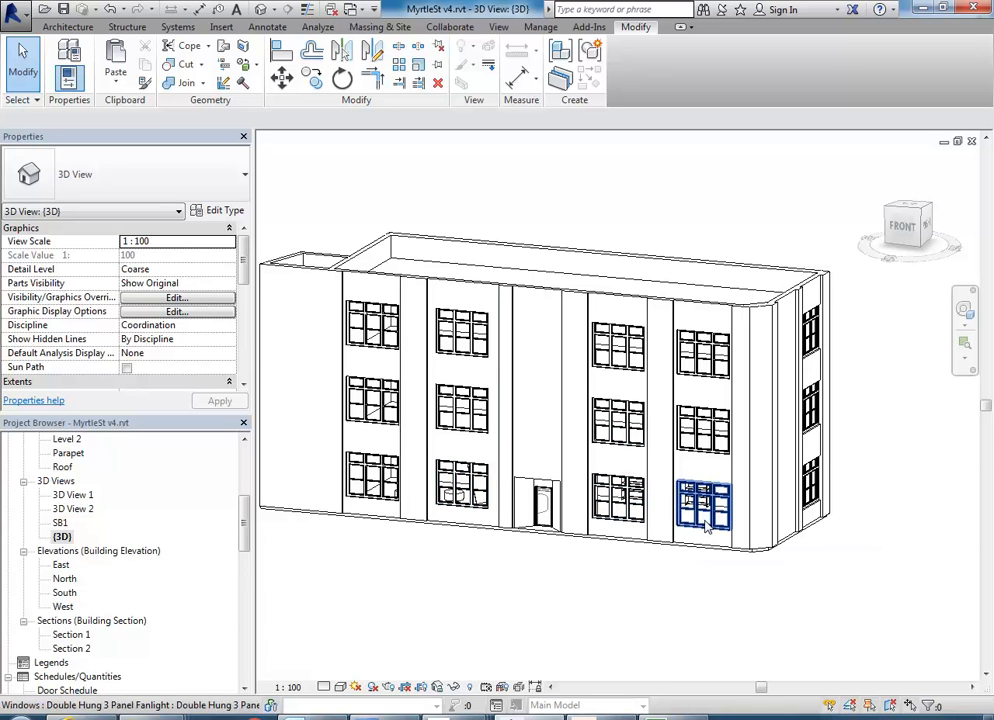
{"action": "middle_click_drag", "start_coordinate": [838, 578], "coordinate": [672, 470], "text": "shift"}
{"action": "scroll", "coordinate": [780, 420], "scroll_direction": "up", "scroll_amount": 2}
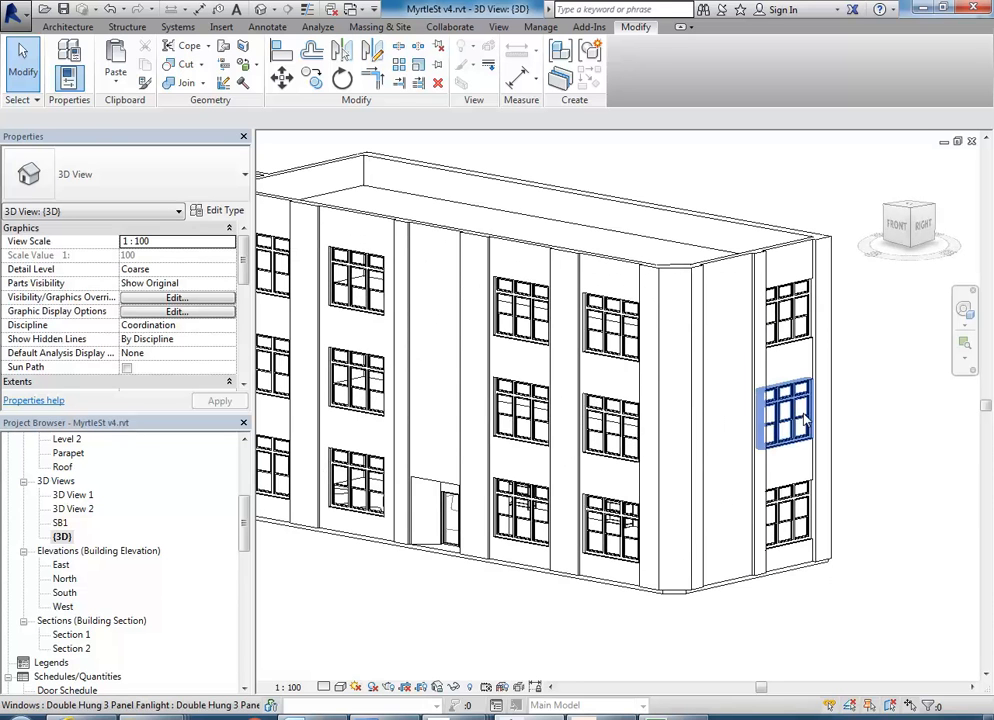
{"action": "left_click", "coordinate": [788, 410]}
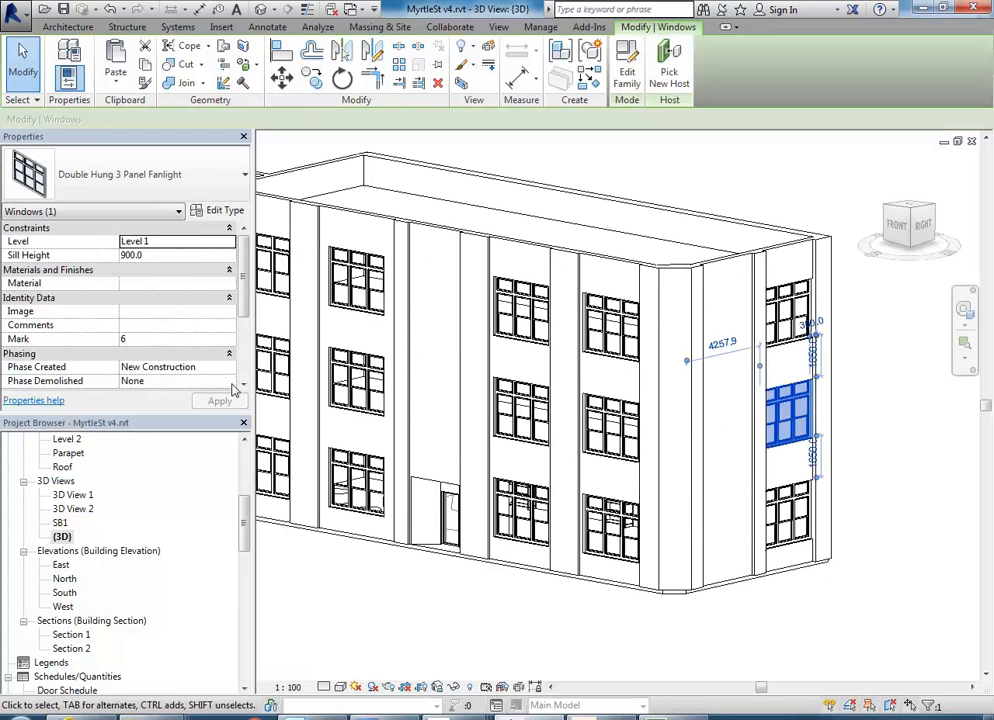
{"action": "key", "text": "Escape"}
{"action": "scroll", "coordinate": [150, 500], "scroll_direction": "up", "scroll_amount": 5}
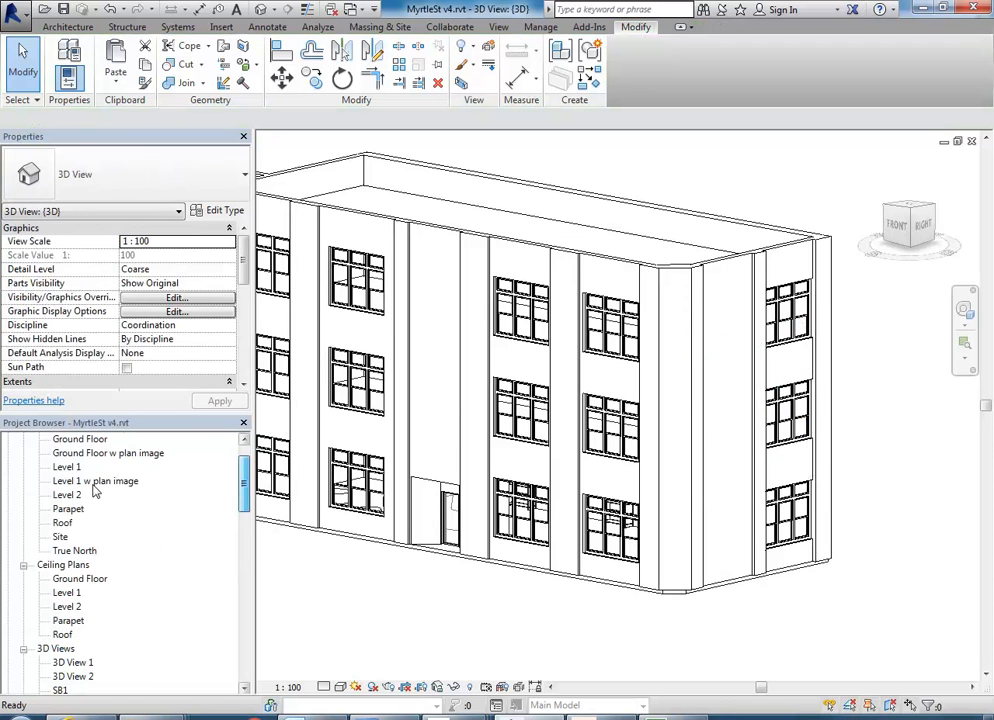
{"action": "left_click", "coordinate": [66, 467]}
{"action": "double_click", "coordinate": [71, 470]}
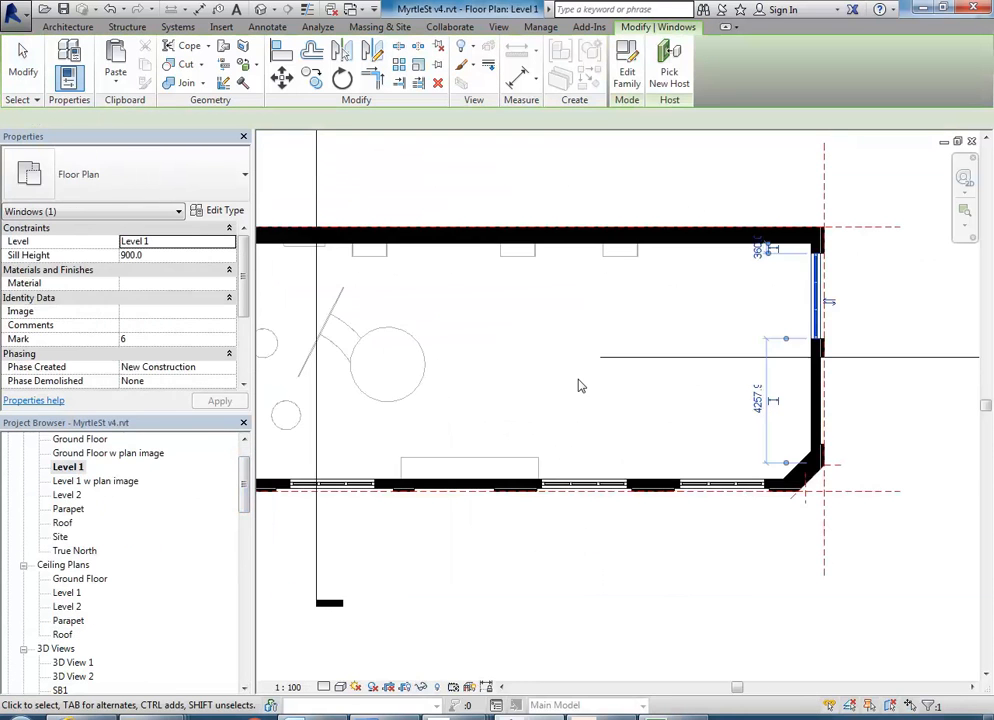
Copy the selected east wall window south into the adjacent bay, from its north inner corner to the far edge of the pier.
{"action": "middle_click_drag", "start_coordinate": [876, 298], "coordinate": [601, 346]}
{"action": "scroll", "coordinate": [540, 325], "scroll_direction": "up", "scroll_amount": 2}
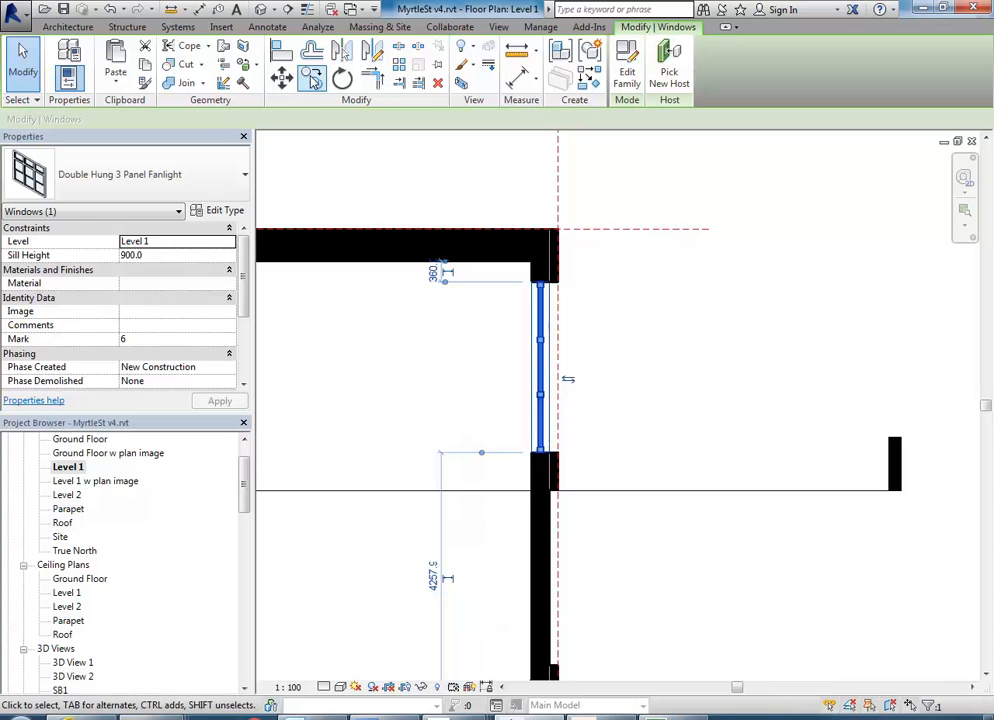
{"action": "left_click", "coordinate": [313, 80]}
{"action": "scroll", "coordinate": [544, 284], "scroll_direction": "up", "scroll_amount": 2}
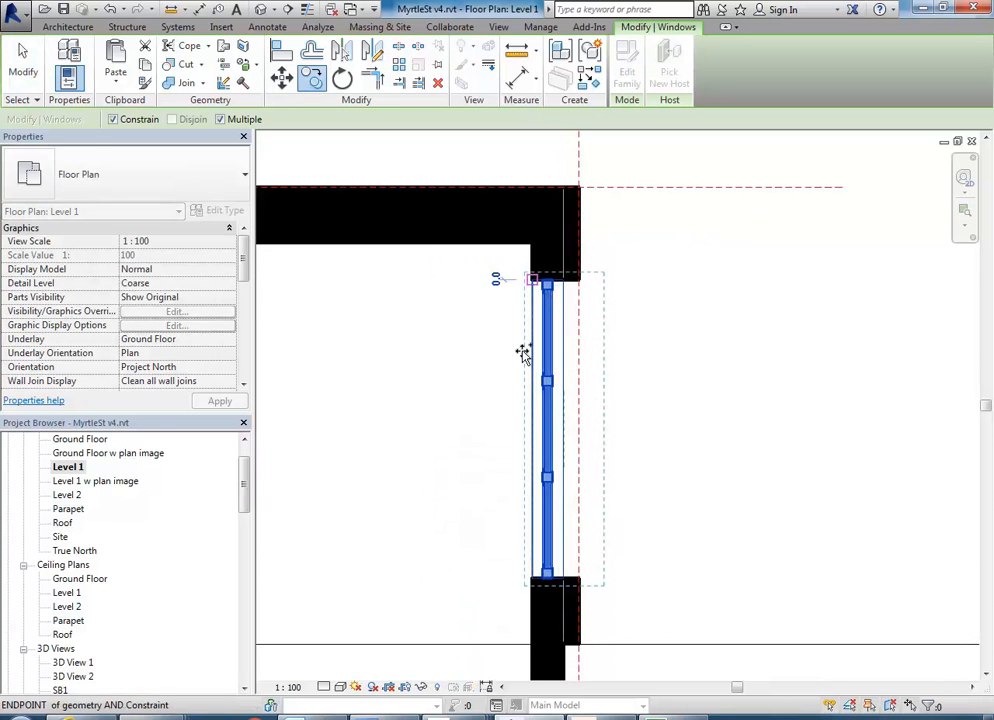
{"action": "middle_click_drag", "start_coordinate": [522, 352], "coordinate": [515, 152]}
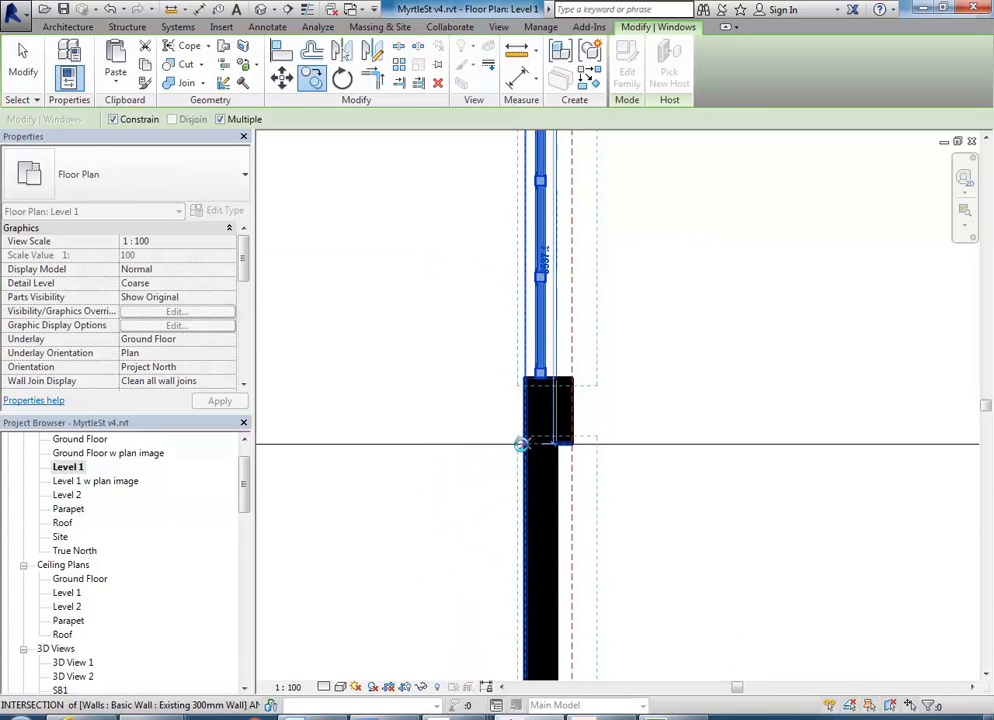
{"action": "left_click", "coordinate": [521, 444]}
{"action": "middle_click_drag", "start_coordinate": [483, 439], "coordinate": [443, 339]}
{"action": "key", "text": "Escape"}
{"action": "key", "text": "Escape"}
Select the copied window and nudge it about 20 mm south to centre it in its bay.
{"action": "scroll", "coordinate": [412, 414], "scroll_direction": "down", "scroll_amount": 1}
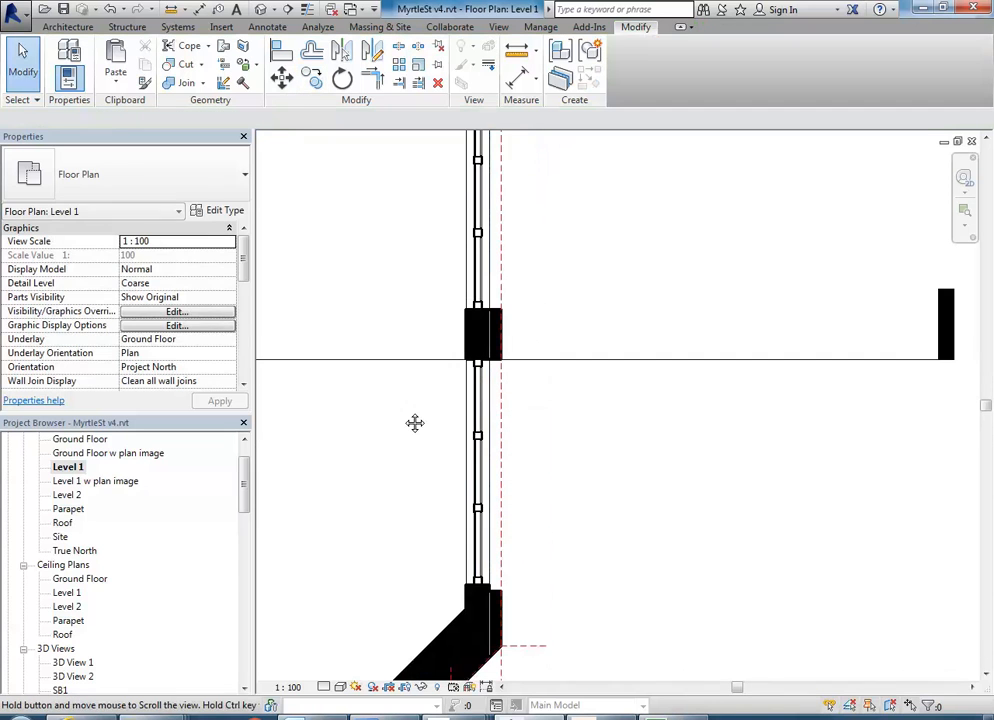
{"action": "middle_click_drag", "start_coordinate": [415, 423], "coordinate": [415, 398]}
{"action": "left_click", "coordinate": [483, 421]}
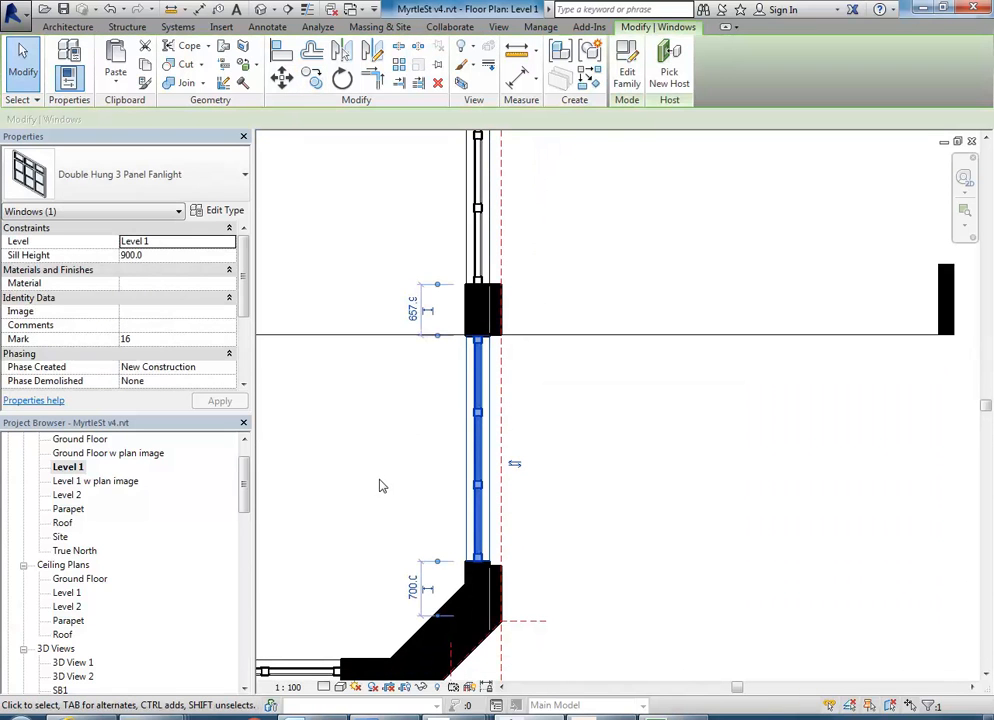
{"action": "middle_click_drag", "start_coordinate": [380, 486], "coordinate": [351, 419]}
{"action": "scroll", "coordinate": [351, 419], "scroll_direction": "up", "scroll_amount": 1}
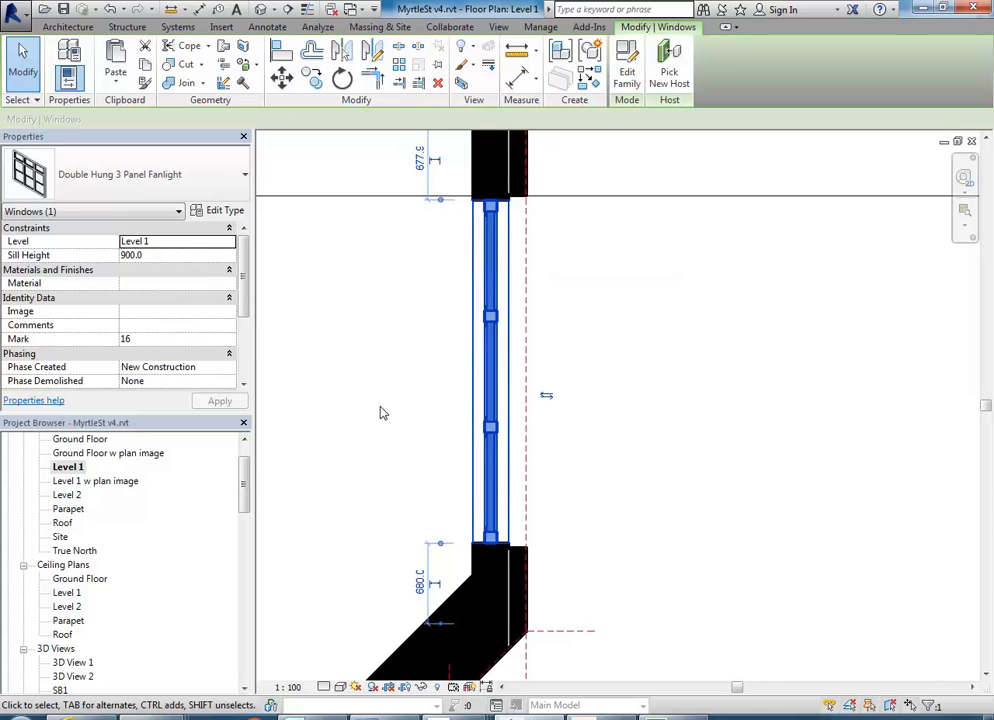
{"action": "key", "text": "Down"}
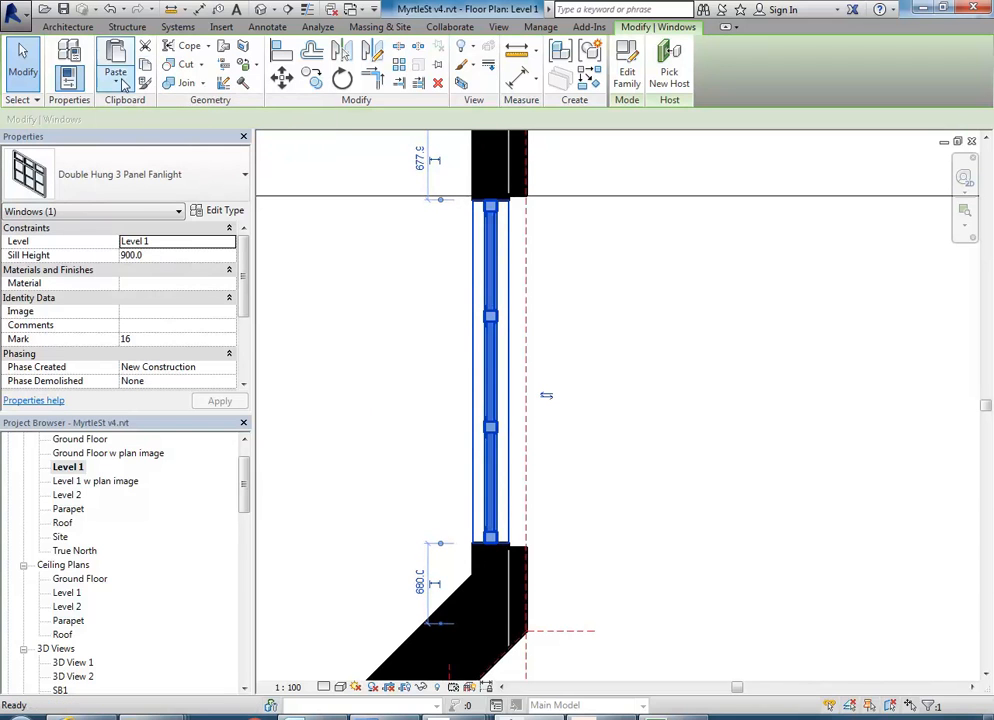
Copy the centred window to the clipboard and paste it aligned to Level 2.
{"action": "left_click", "coordinate": [122, 85]}
{"action": "left_click", "coordinate": [130, 140]}
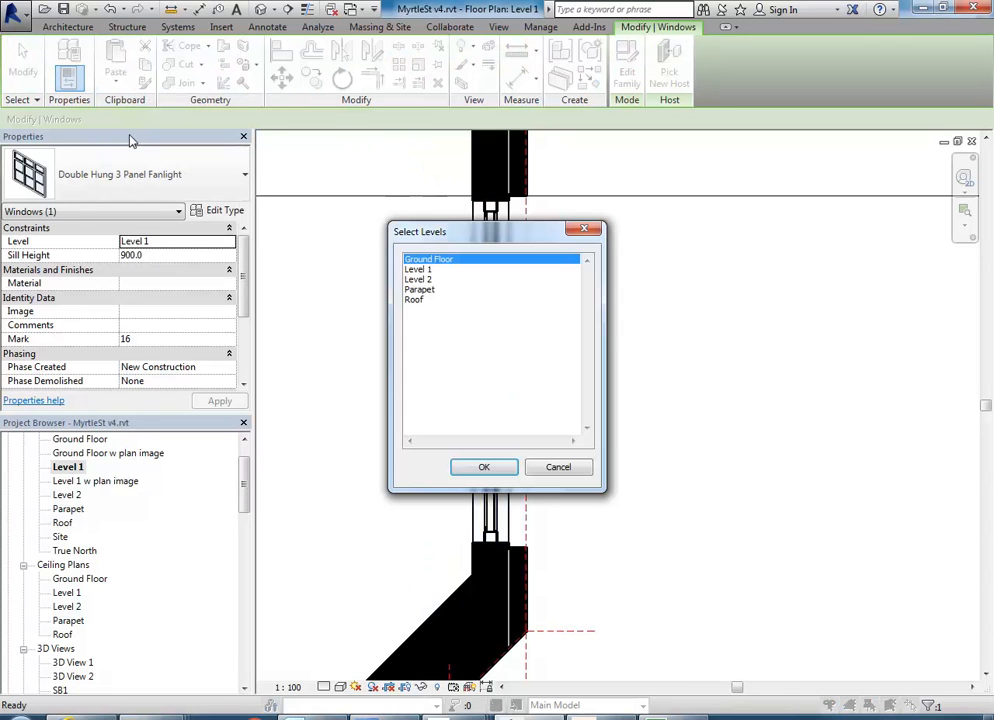
{"action": "left_click", "coordinate": [418, 279]}
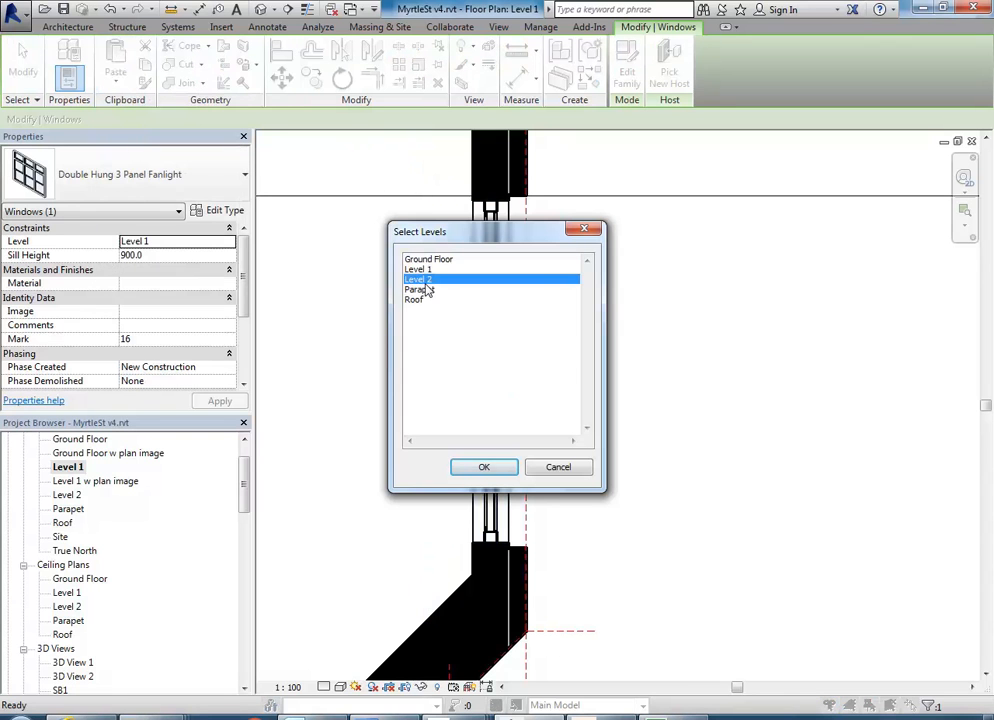
{"action": "left_click", "coordinate": [485, 468]}
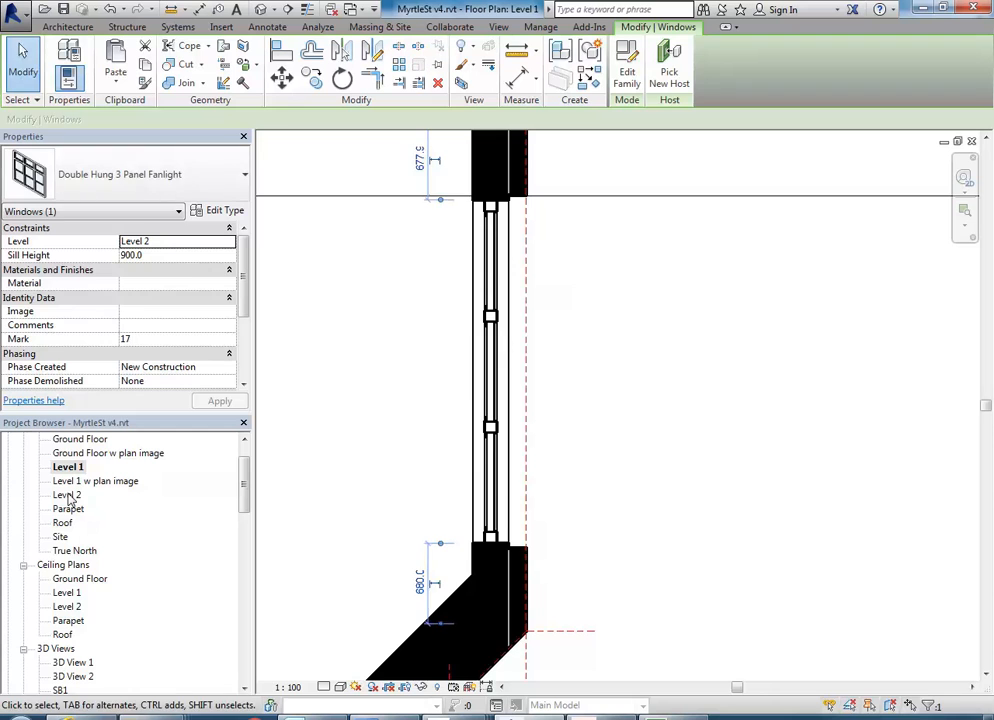
Check the new east wall windows in the Level 2 floor plan and around the building in the 3D view.
{"action": "double_click", "coordinate": [62, 495]}
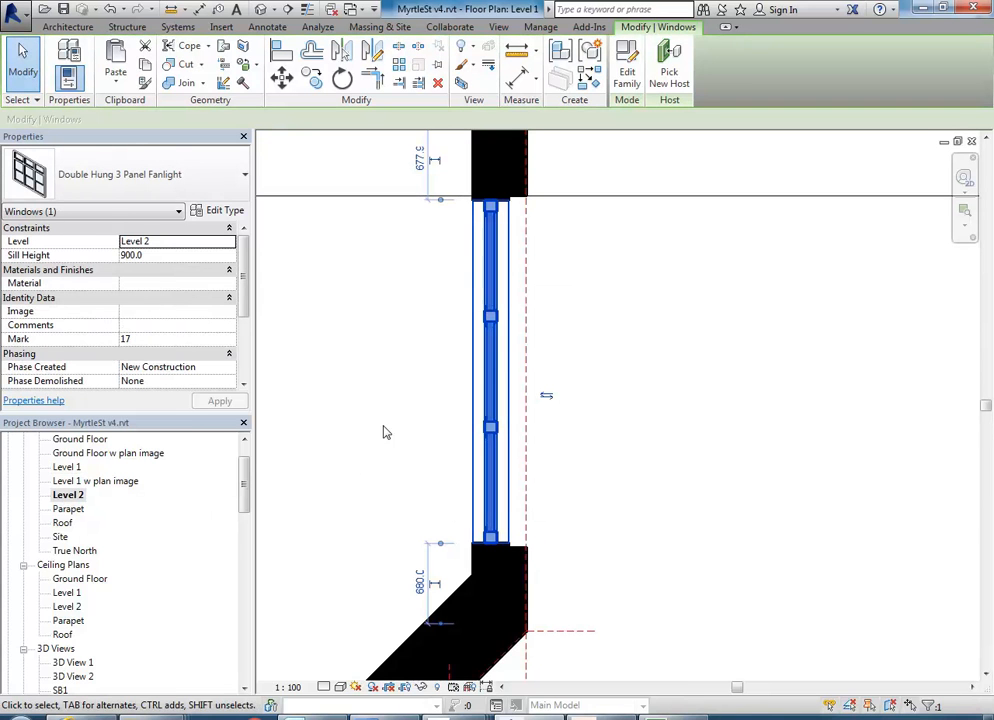
{"action": "left_click", "coordinate": [261, 10]}
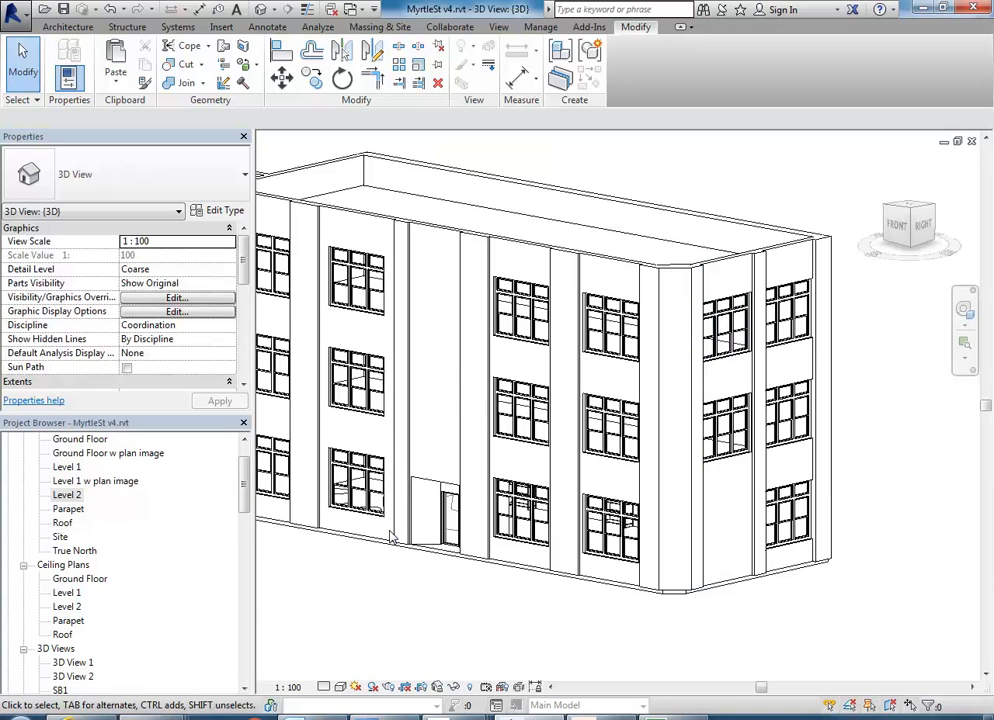
{"action": "middle_click_drag", "start_coordinate": [419, 579], "coordinate": [437, 550], "text": "shift"}
{"action": "scroll", "coordinate": [503, 539], "scroll_direction": "down", "scroll_amount": 3}
{"action": "middle_click_drag", "start_coordinate": [503, 539], "coordinate": [516, 606]}
{"action": "scroll", "coordinate": [514, 603], "scroll_direction": "up", "scroll_amount": 1}
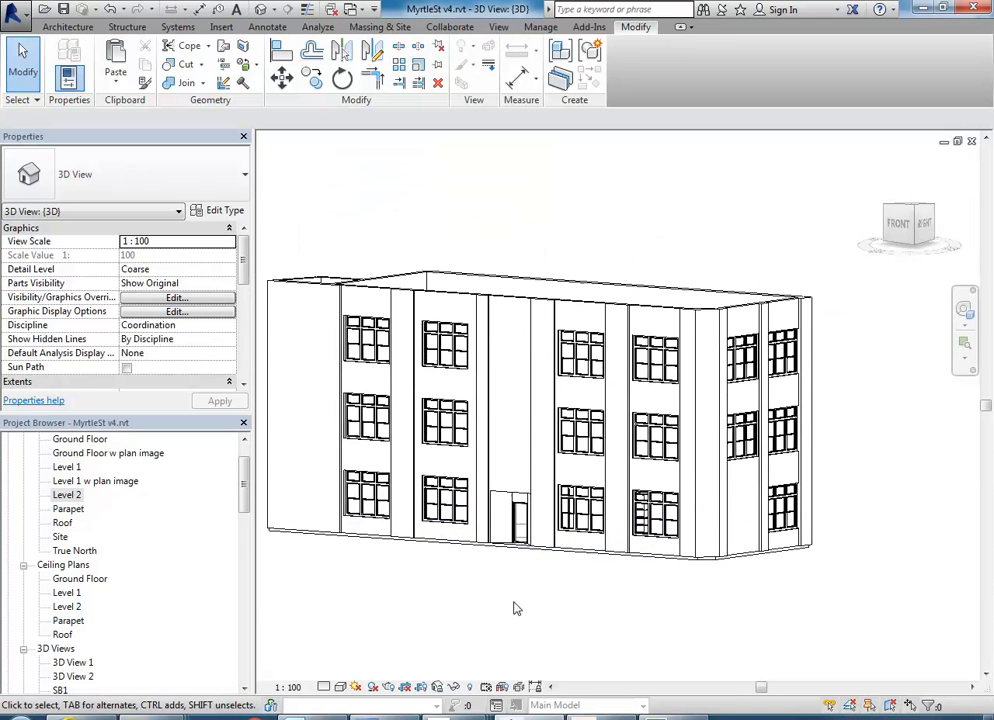